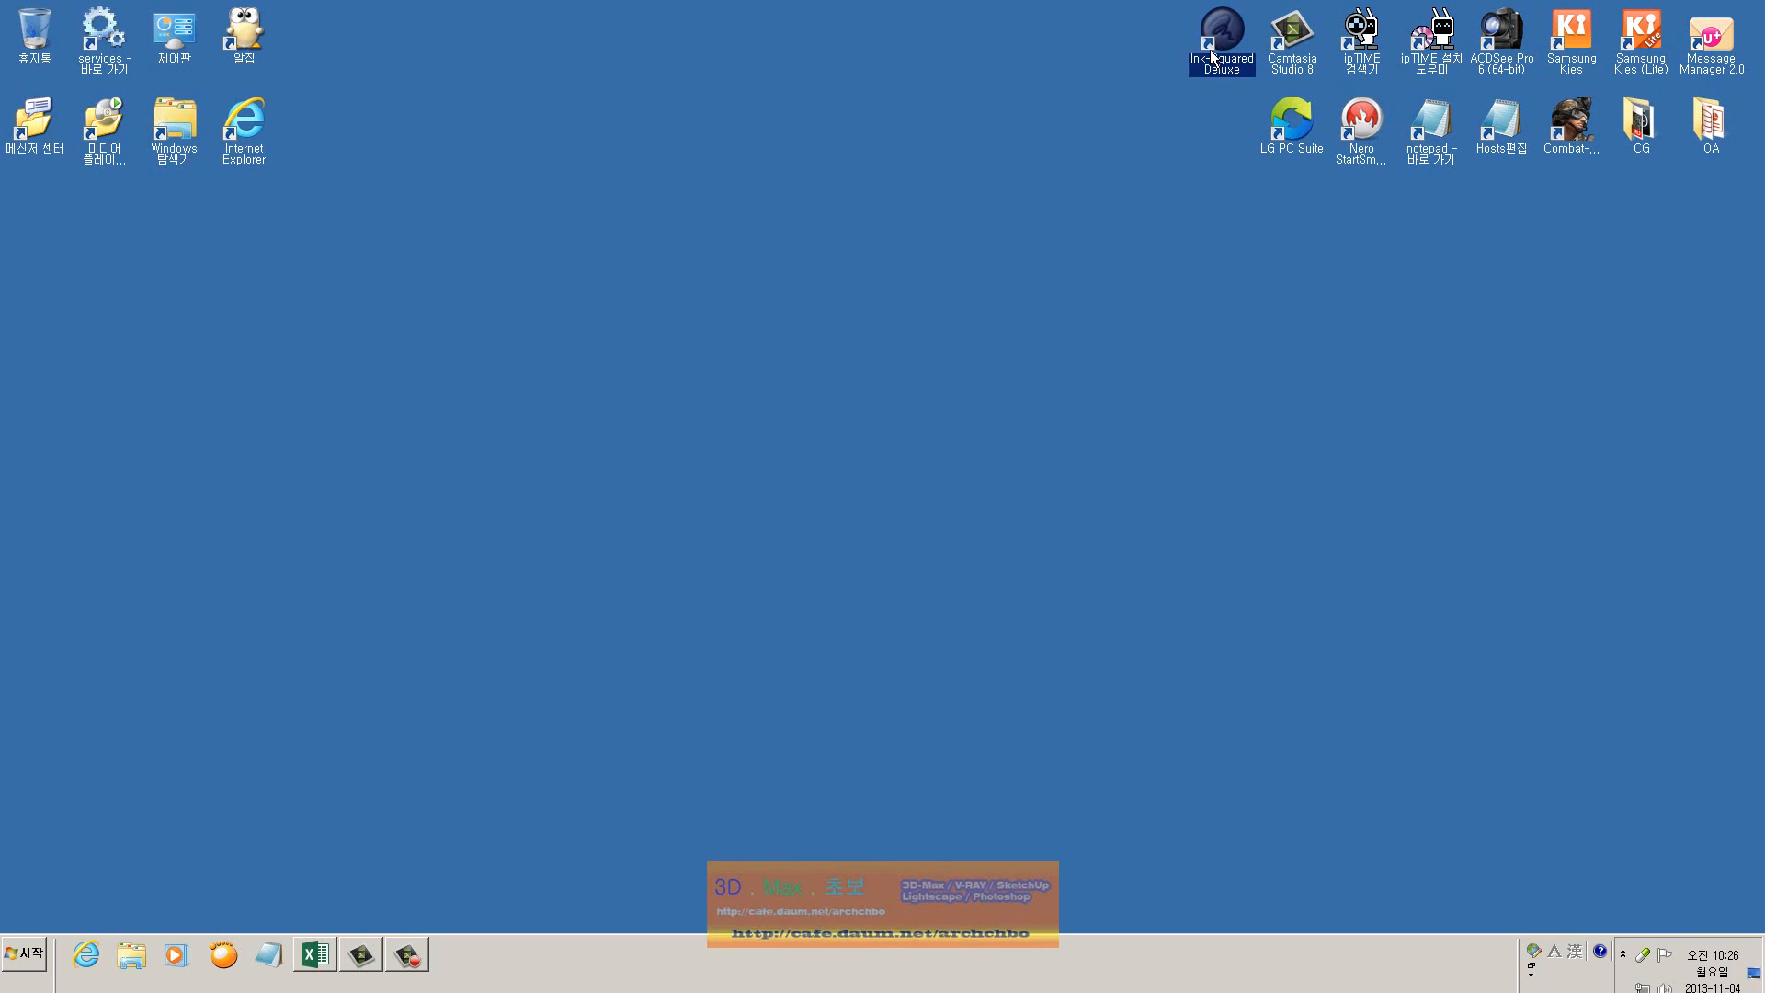
# Step: Switch to the Excel workbook containing the 판매대장 table and move the annotation toolbar clear of the ribbon commands
pyautogui.moveTo(598, 41); pyautogui.dragTo(1094, 66)
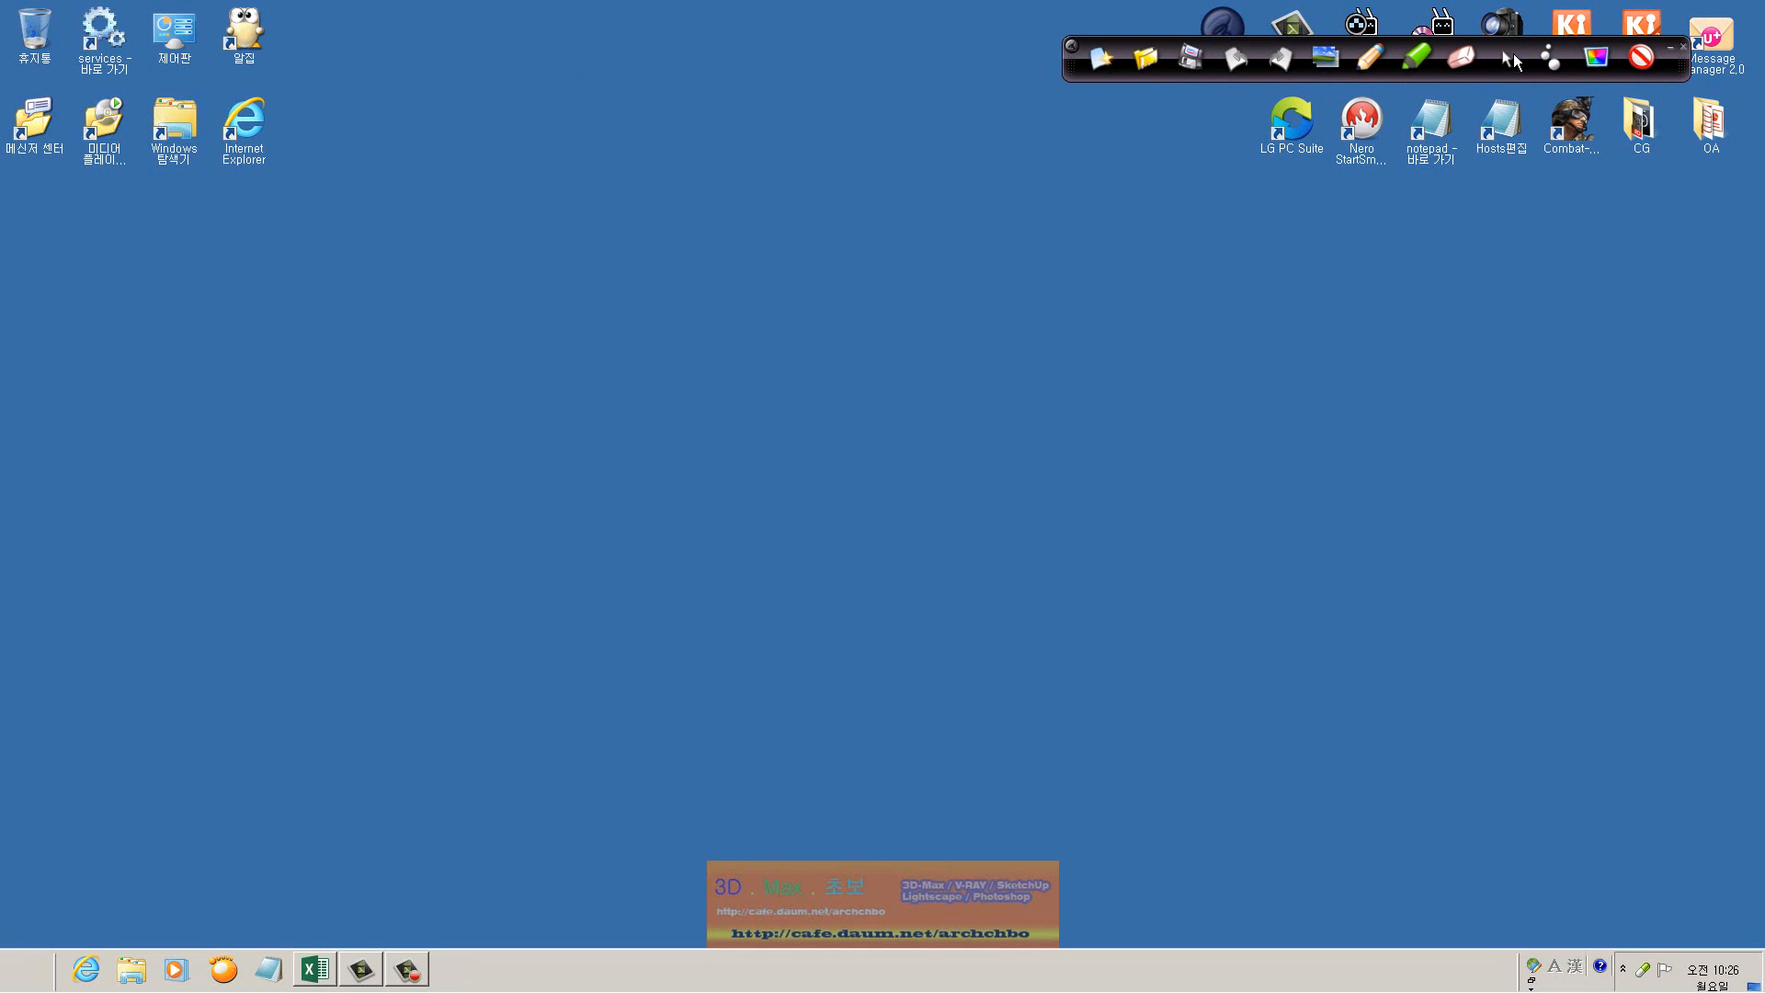
pyautogui.click(1513, 57)
pyautogui.moveTo(300, 974)
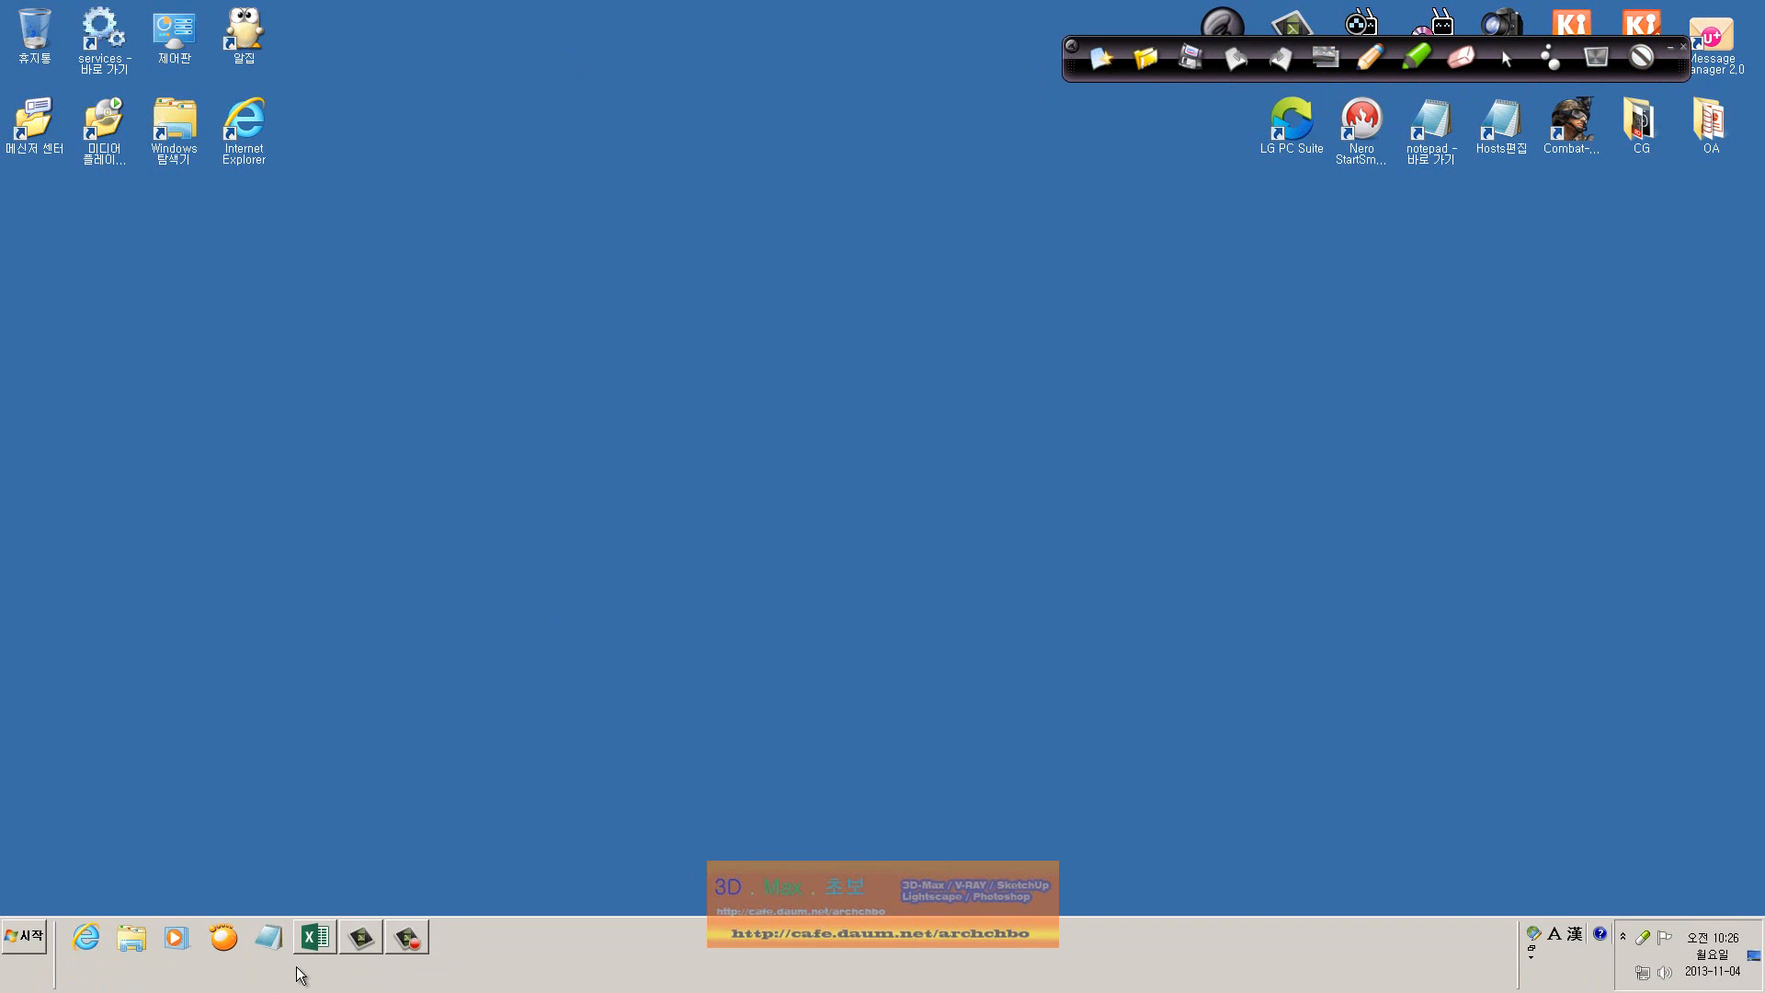
pyautogui.click(314, 937)
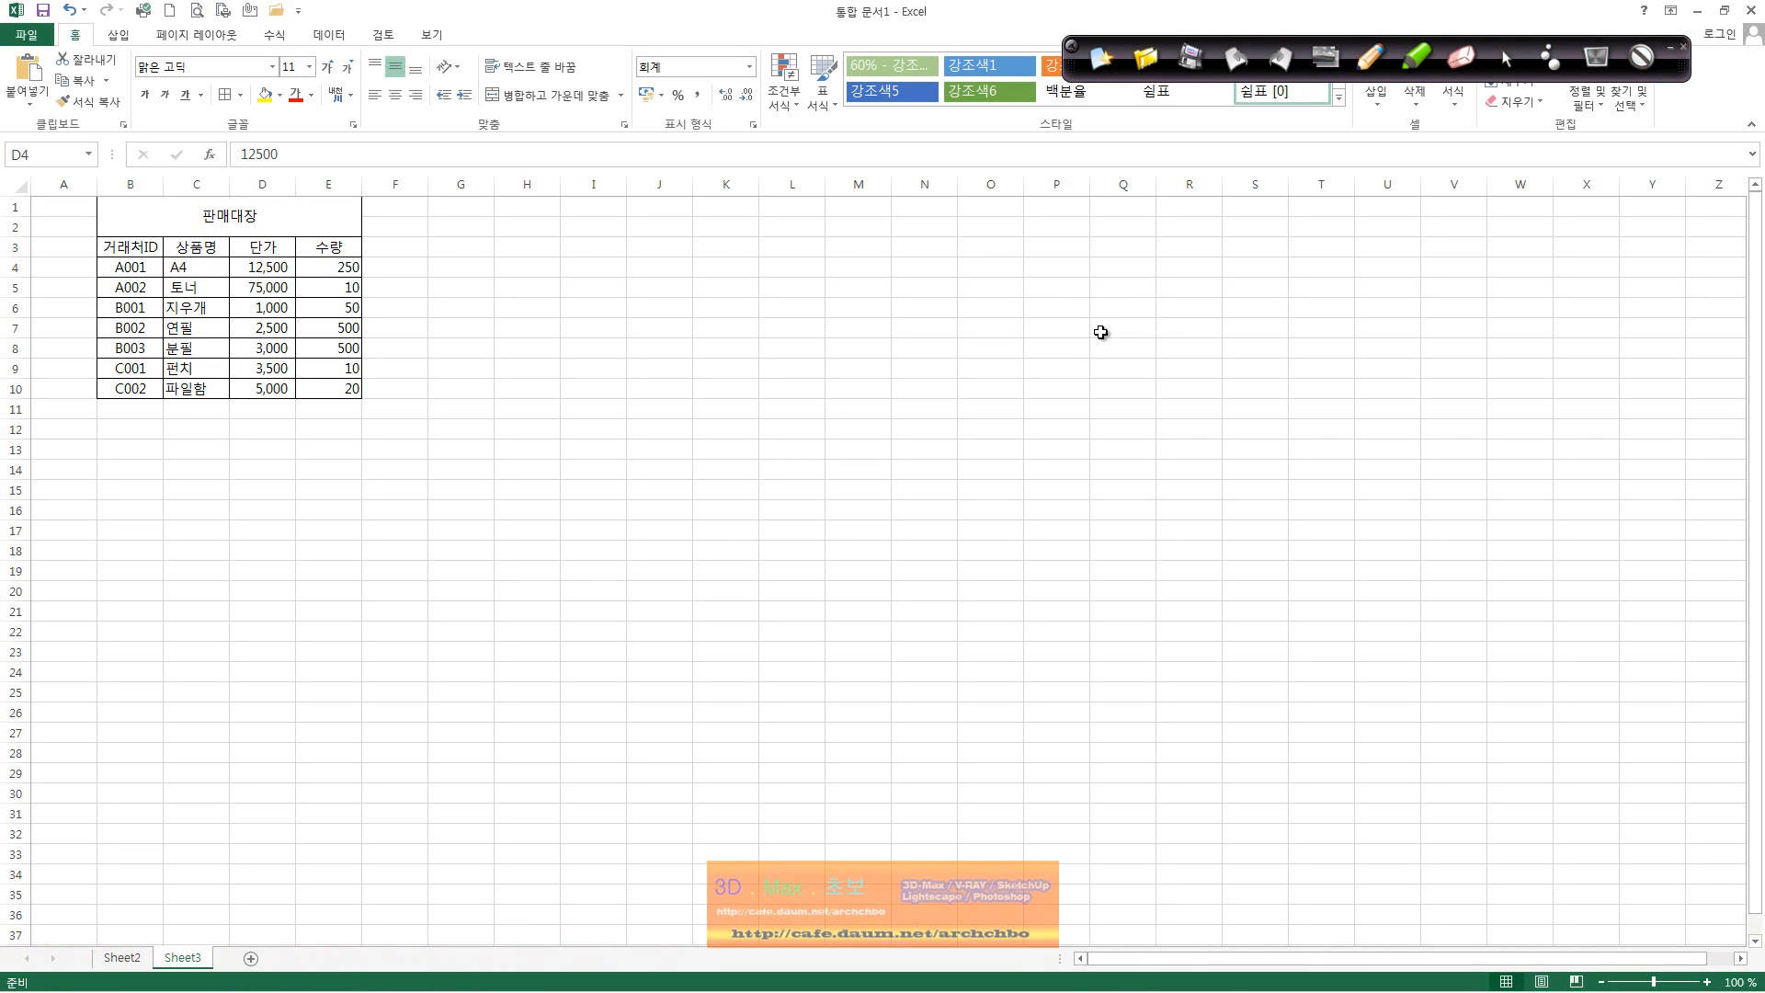
pyautogui.moveTo(1072, 64); pyautogui.dragTo(1100, 34)
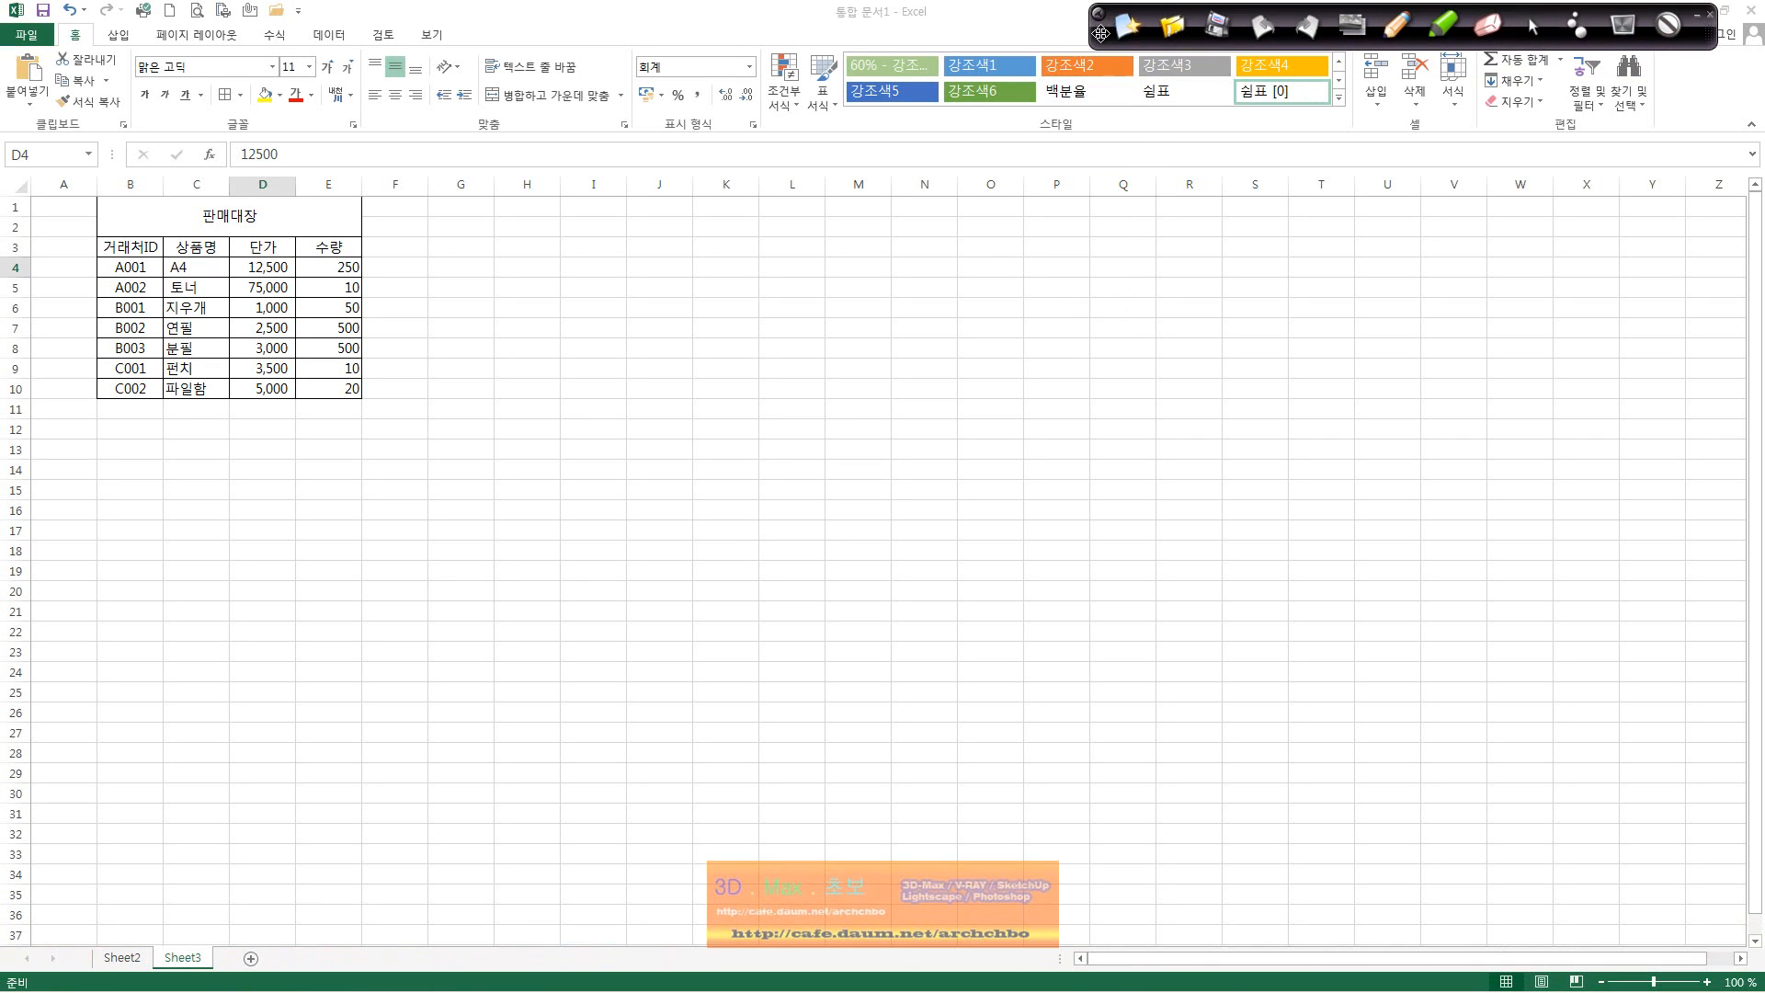
# Step: Highlight the sales data in B3:E10 and look over the available table format styles
pyautogui.moveTo(152, 248)
pyautogui.mouseDown()
pyautogui.moveTo(319, 367)
pyautogui.moveTo(320, 388)
pyautogui.mouseUp()
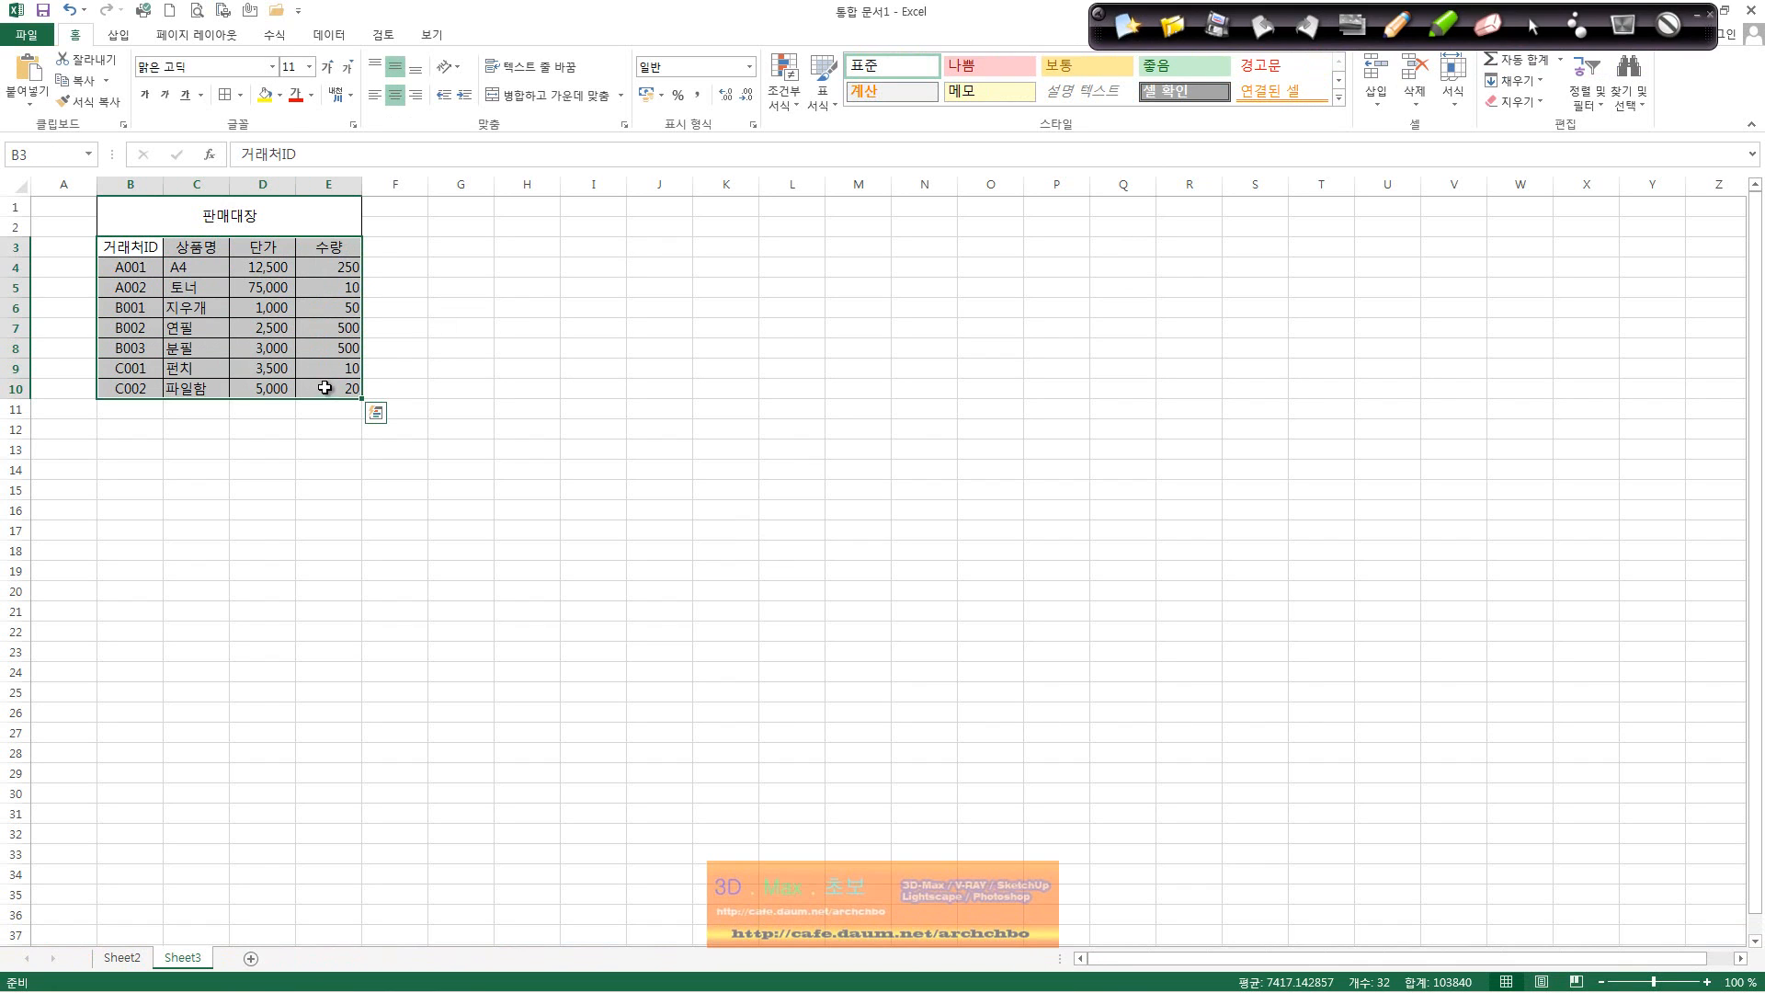
pyautogui.click(324, 386)
pyautogui.click(149, 263)
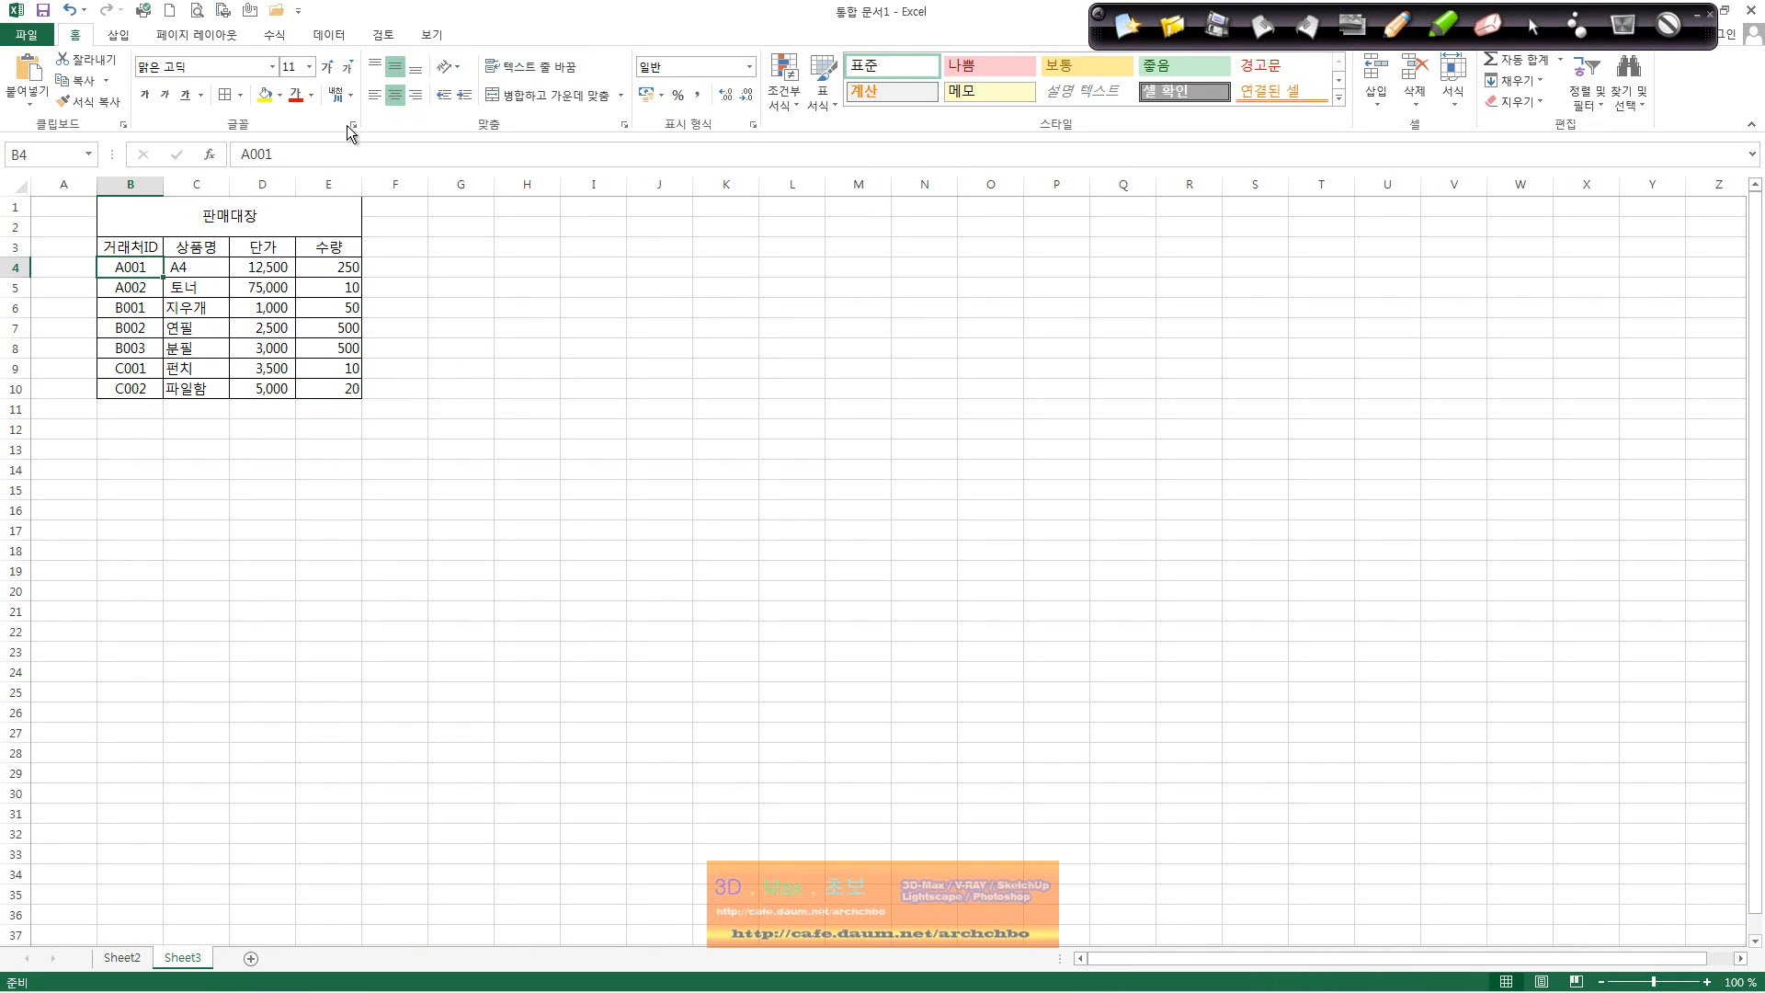
pyautogui.click(835, 105)
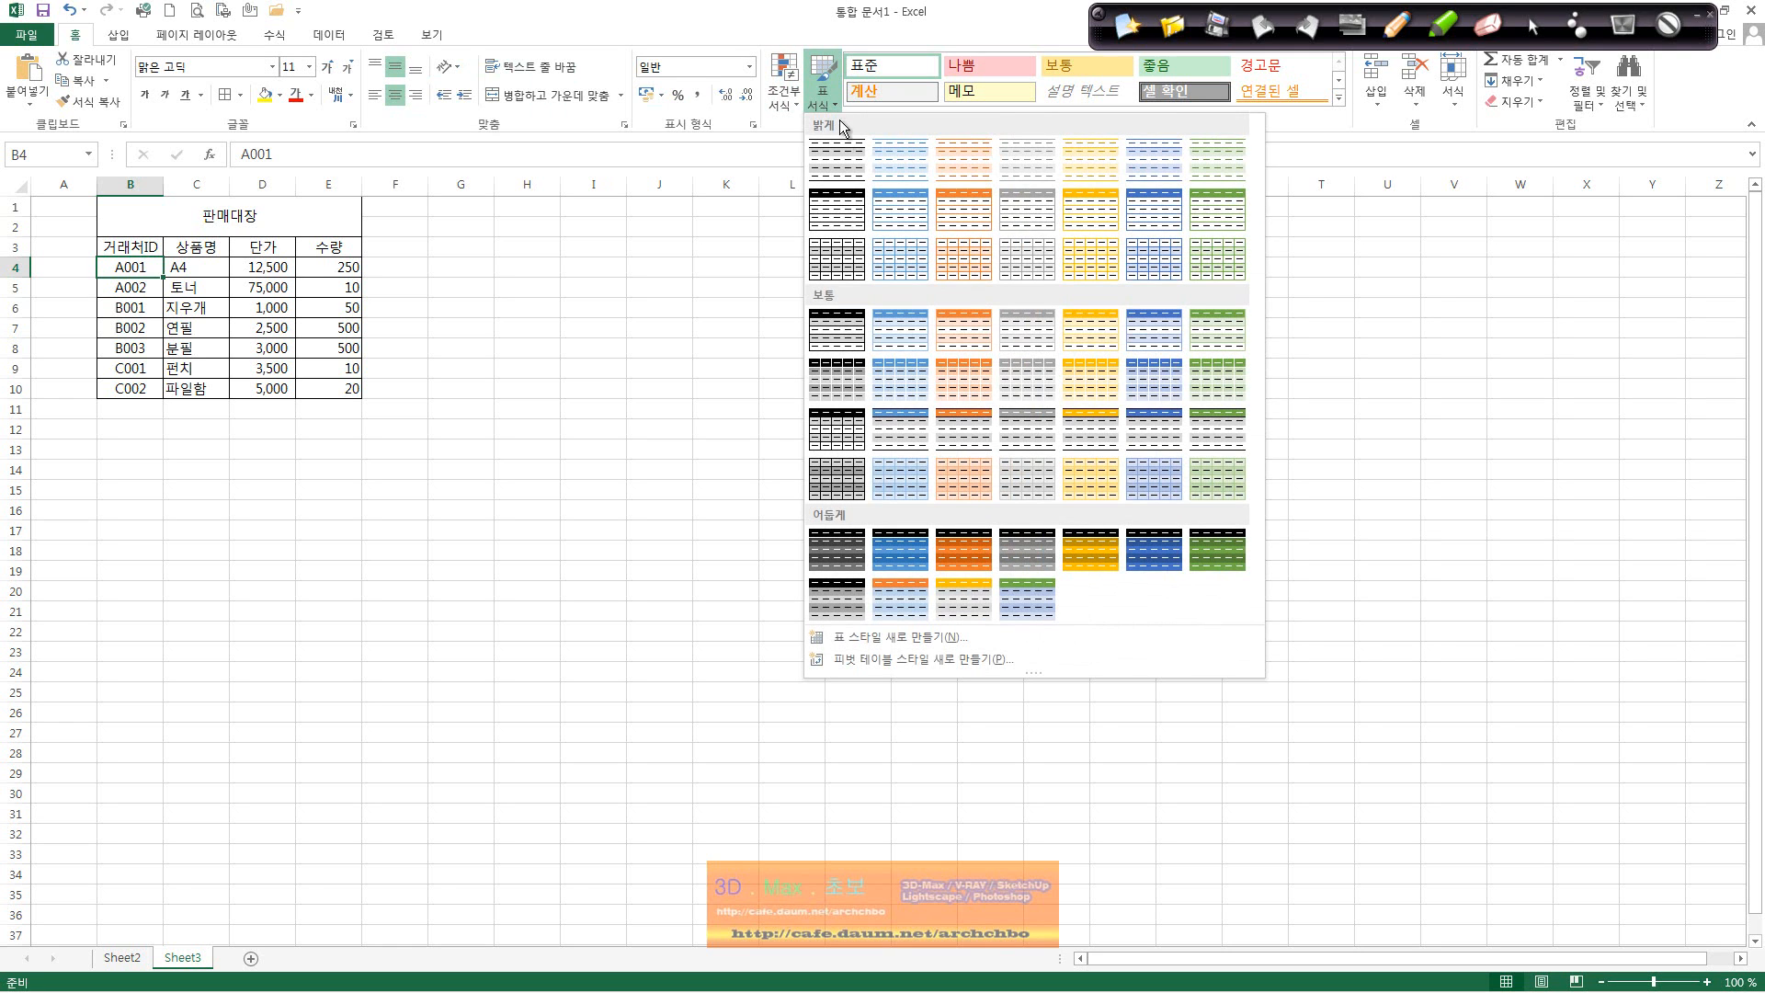
pyautogui.click(288, 292)
# Step: Inspect the Create Table dialog and the Format as Table command without applying either to the data
pyautogui.click(117, 37)
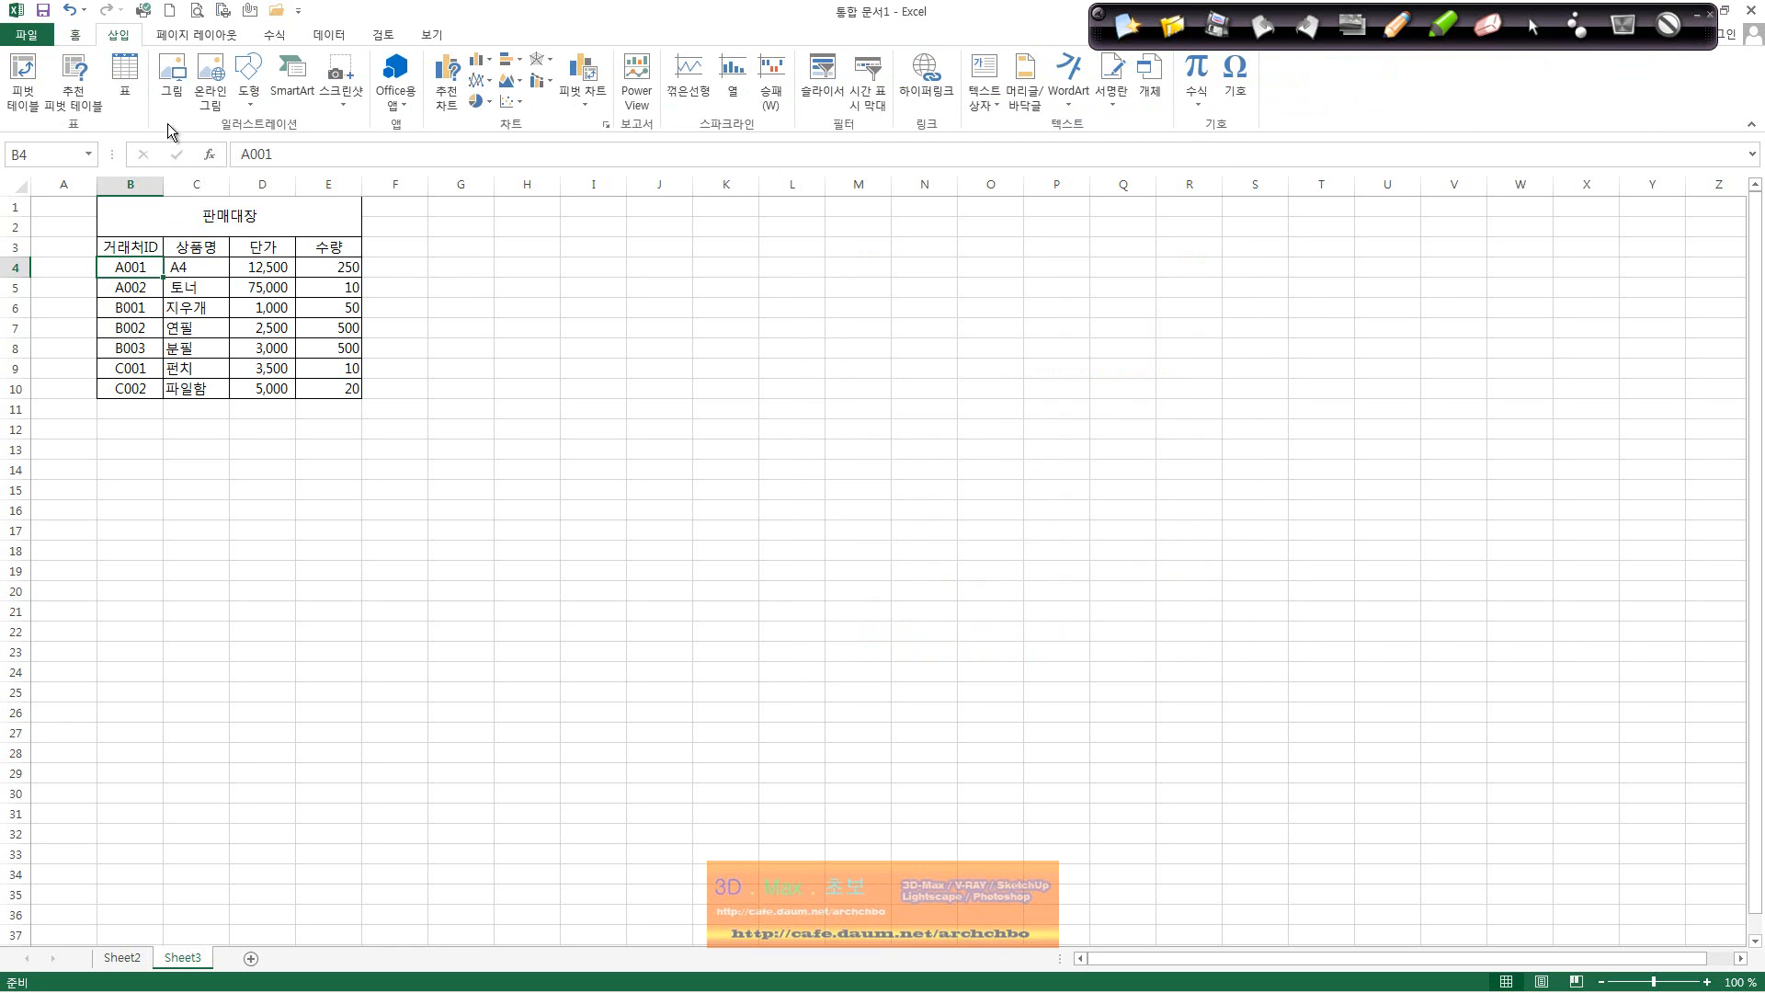
pyautogui.click(125, 73)
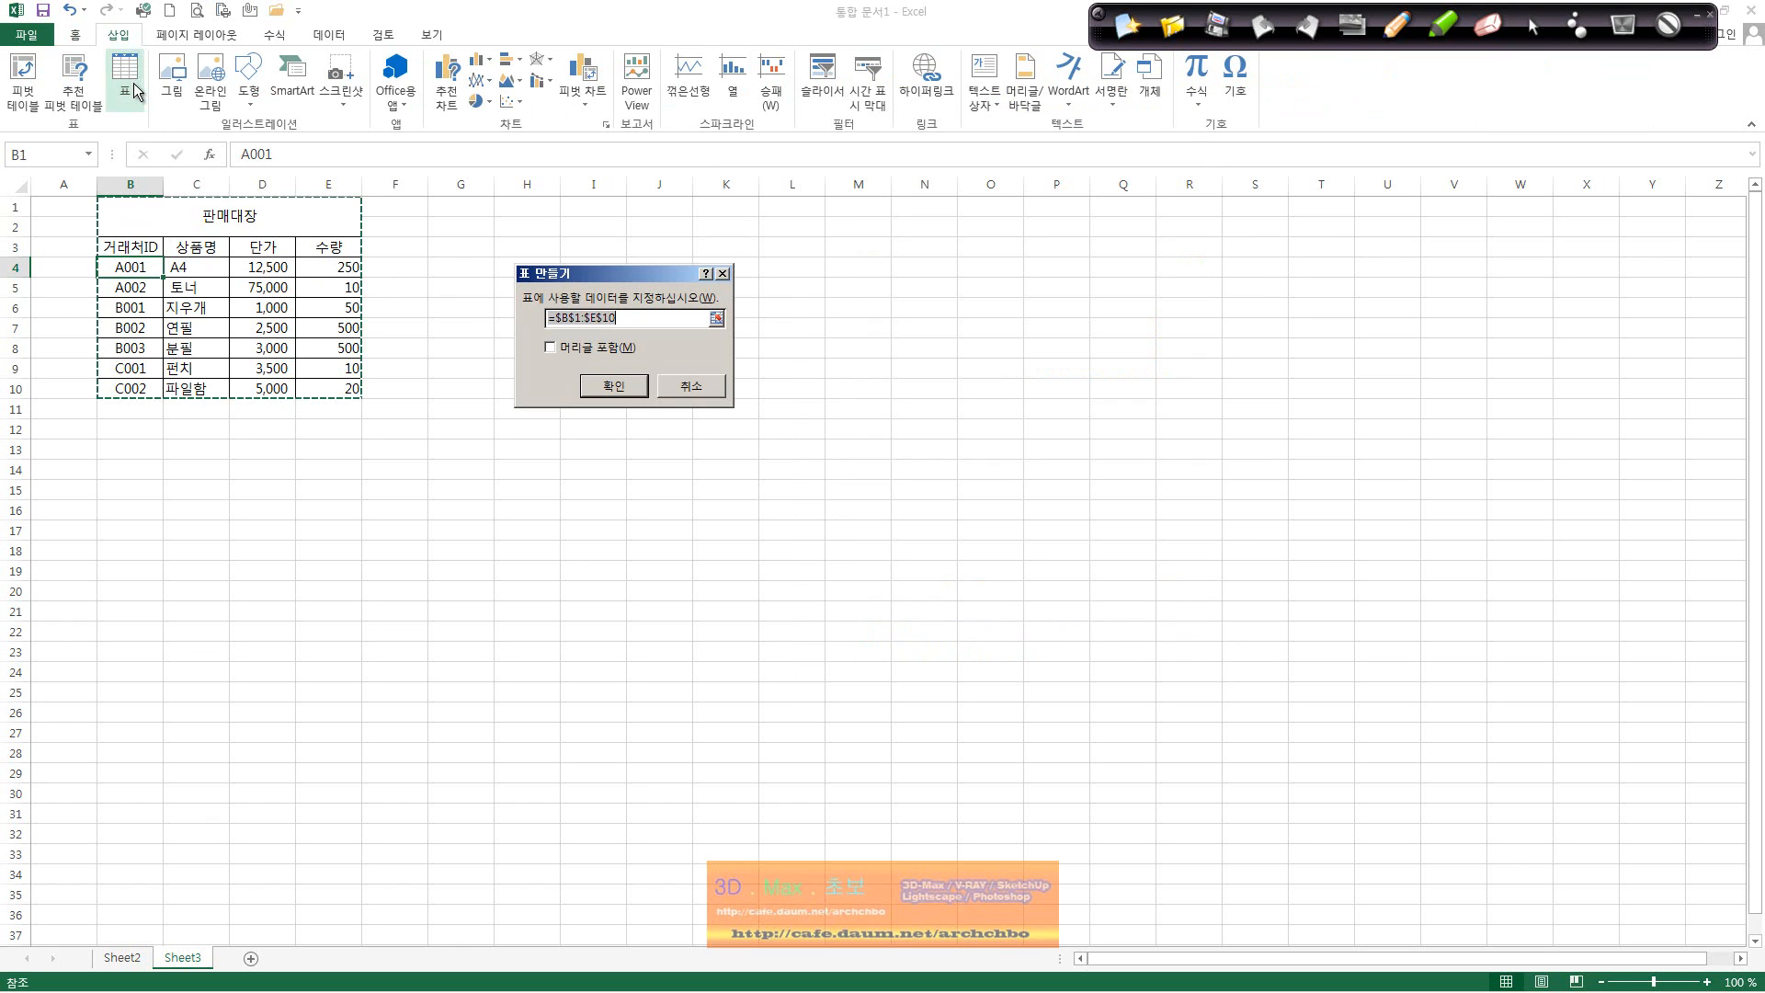
pyautogui.click(689, 385)
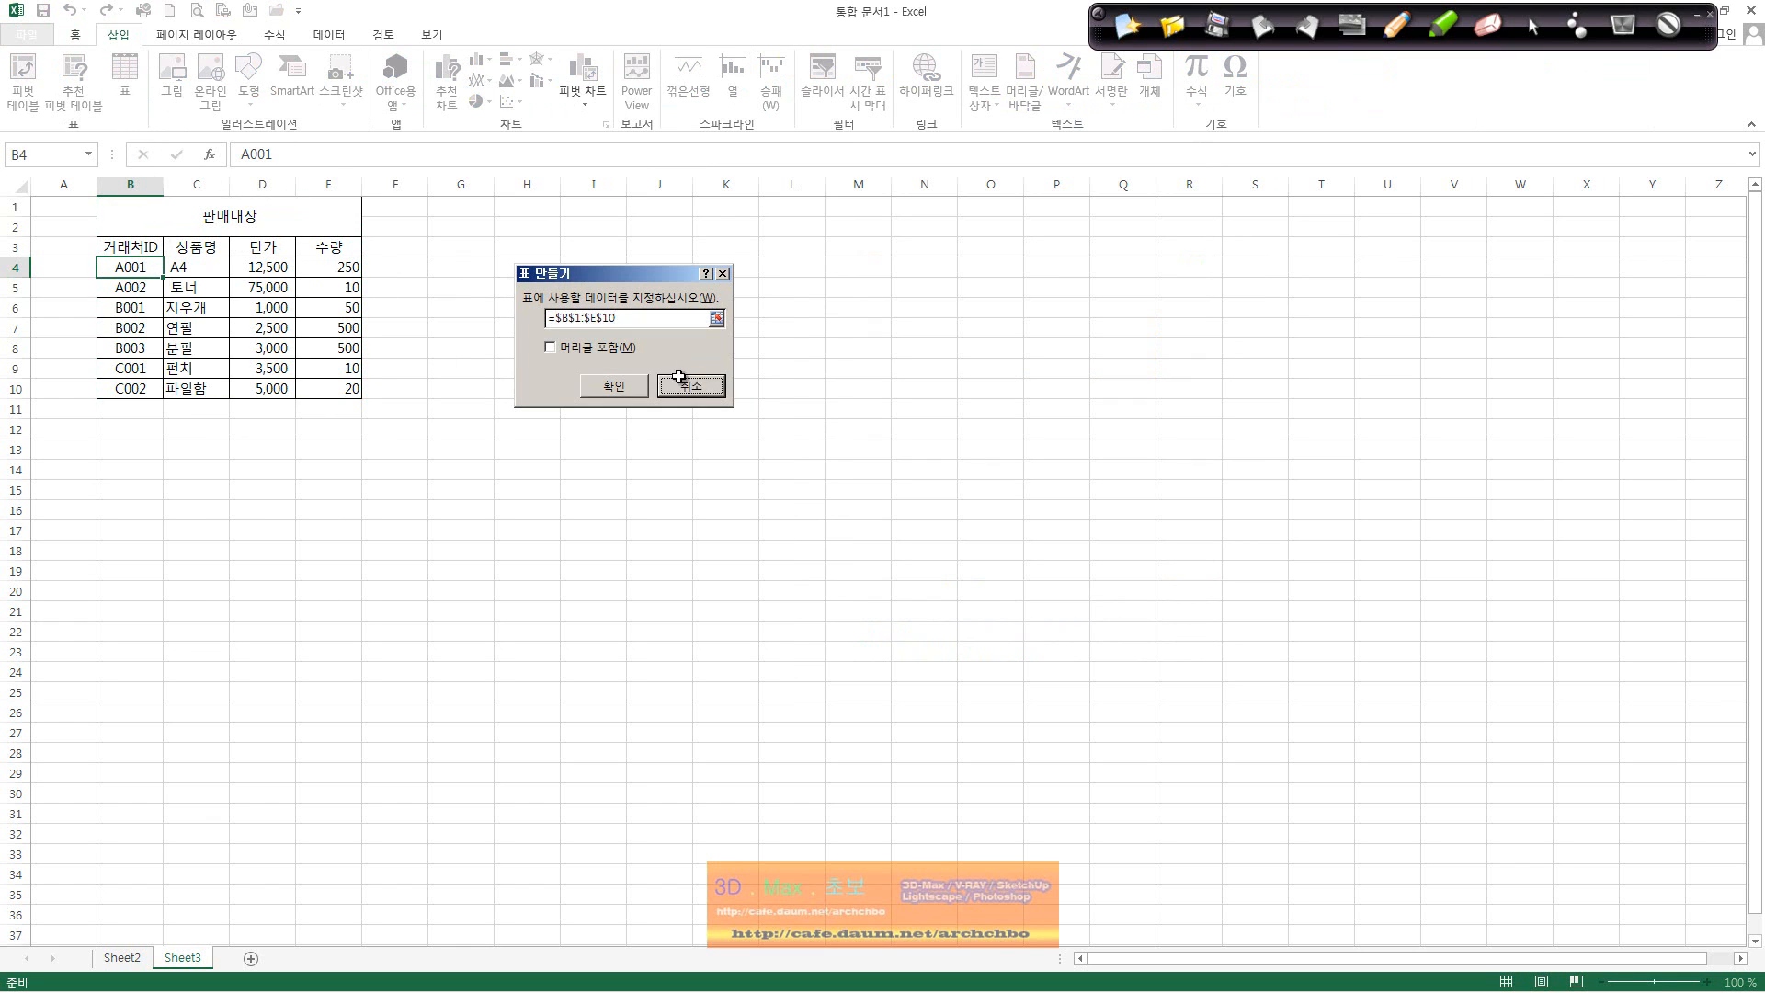
pyautogui.click(77, 36)
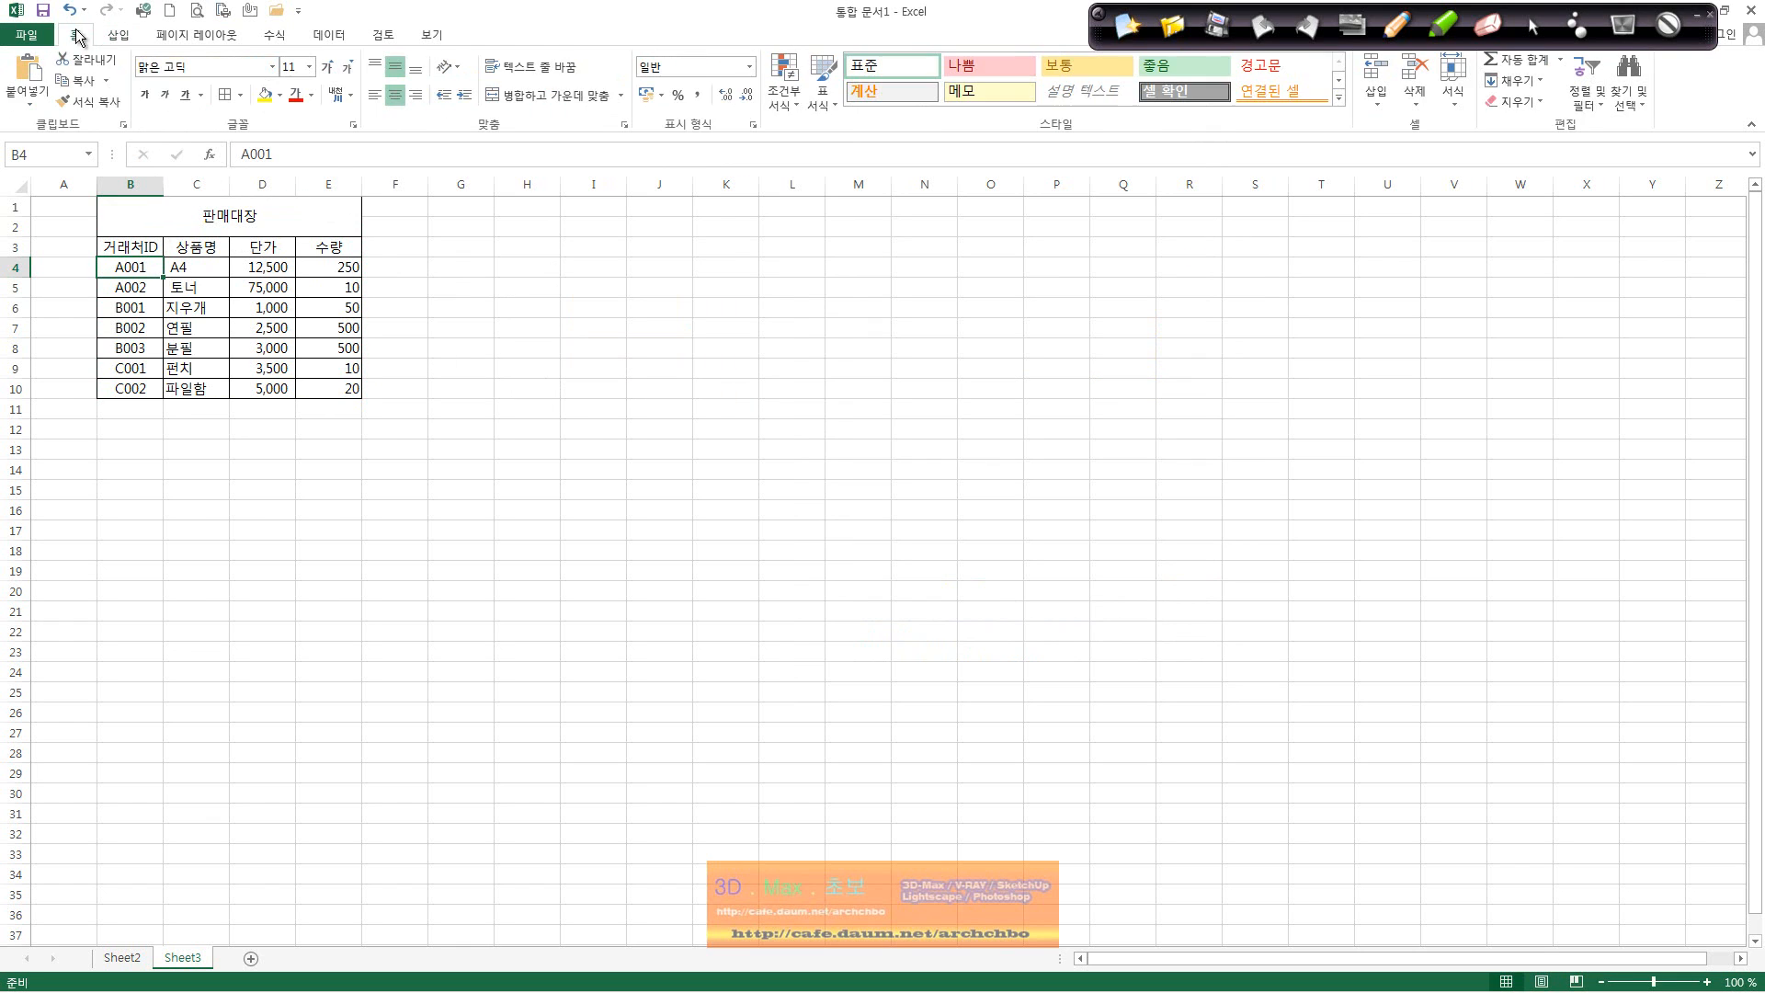
pyautogui.click(829, 104)
pyautogui.click(462, 251)
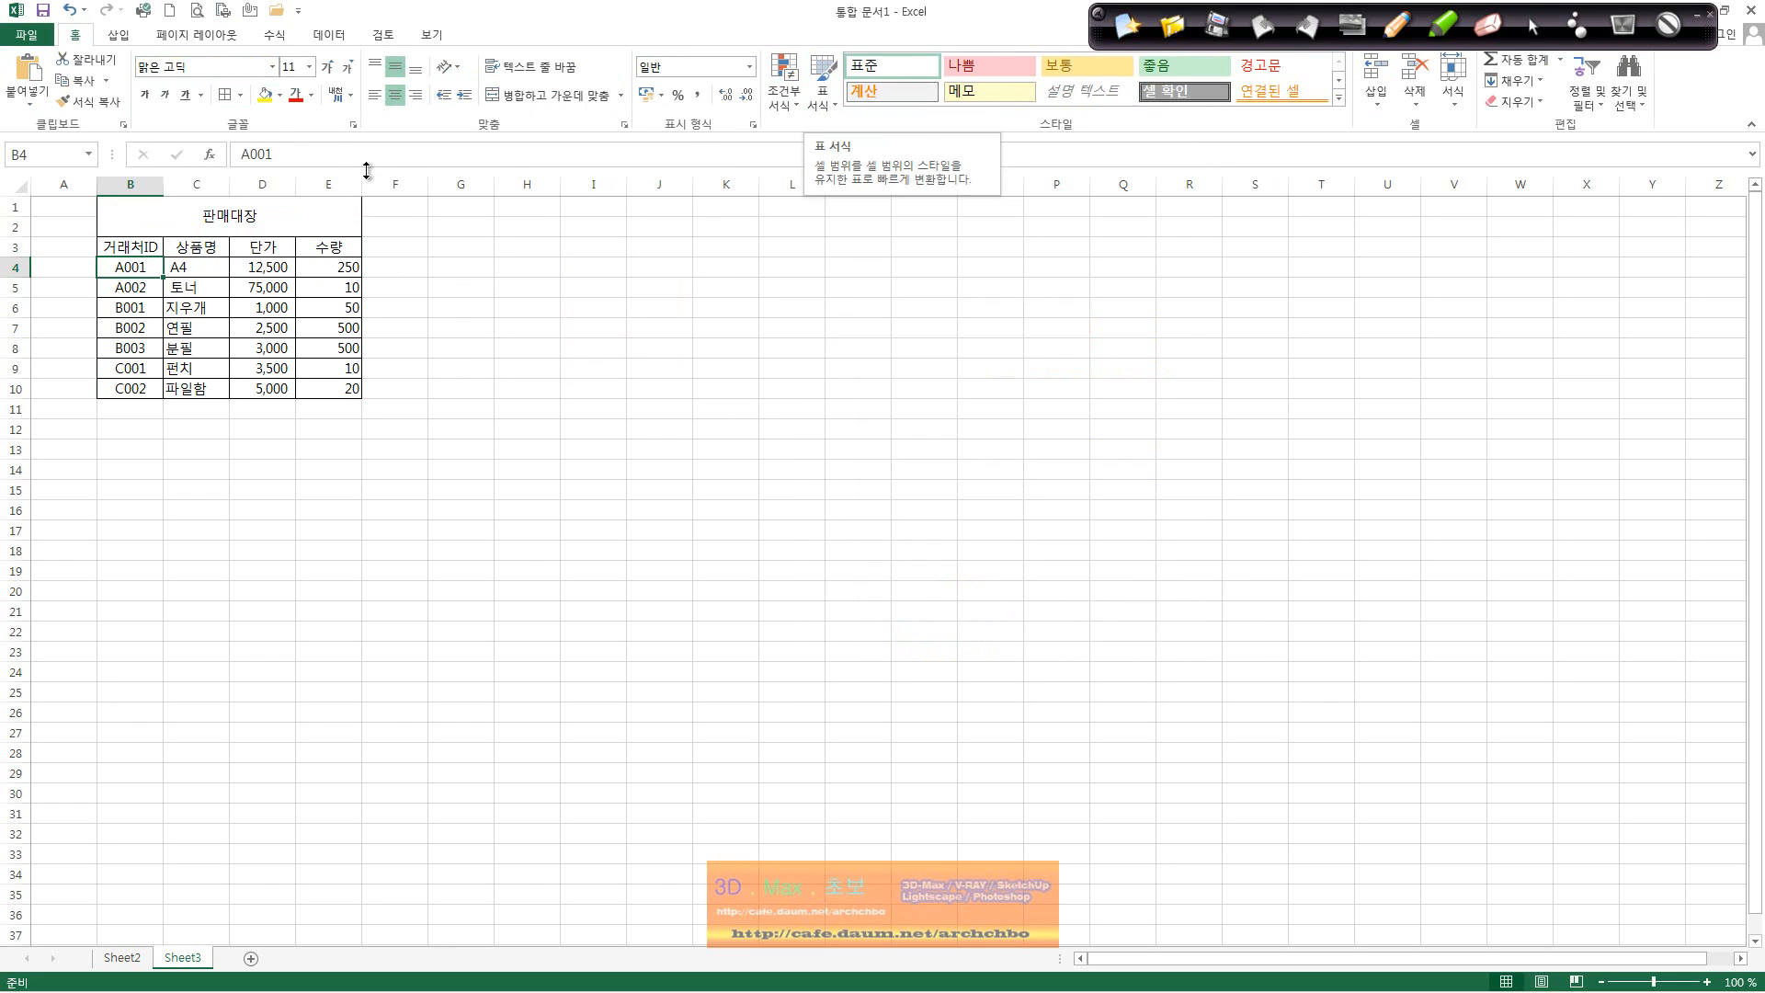
pyautogui.click(119, 35)
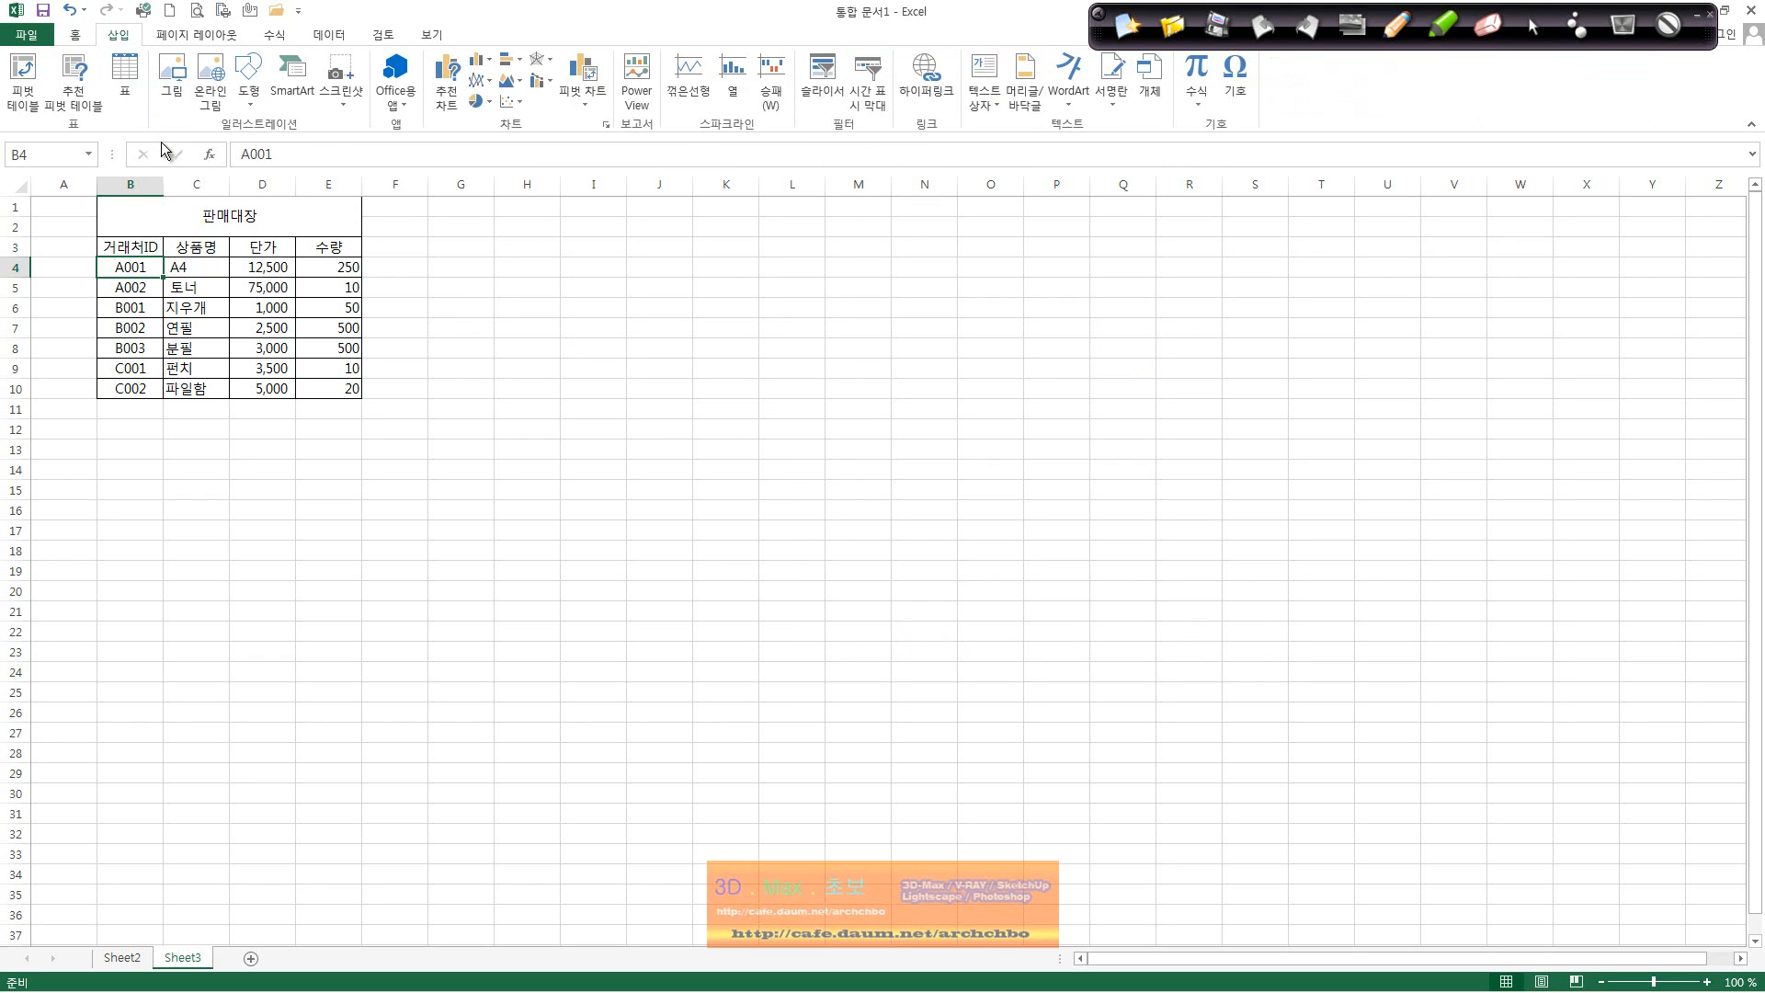
pyautogui.click(145, 301)
pyautogui.click(143, 267)
pyautogui.click(142, 103)
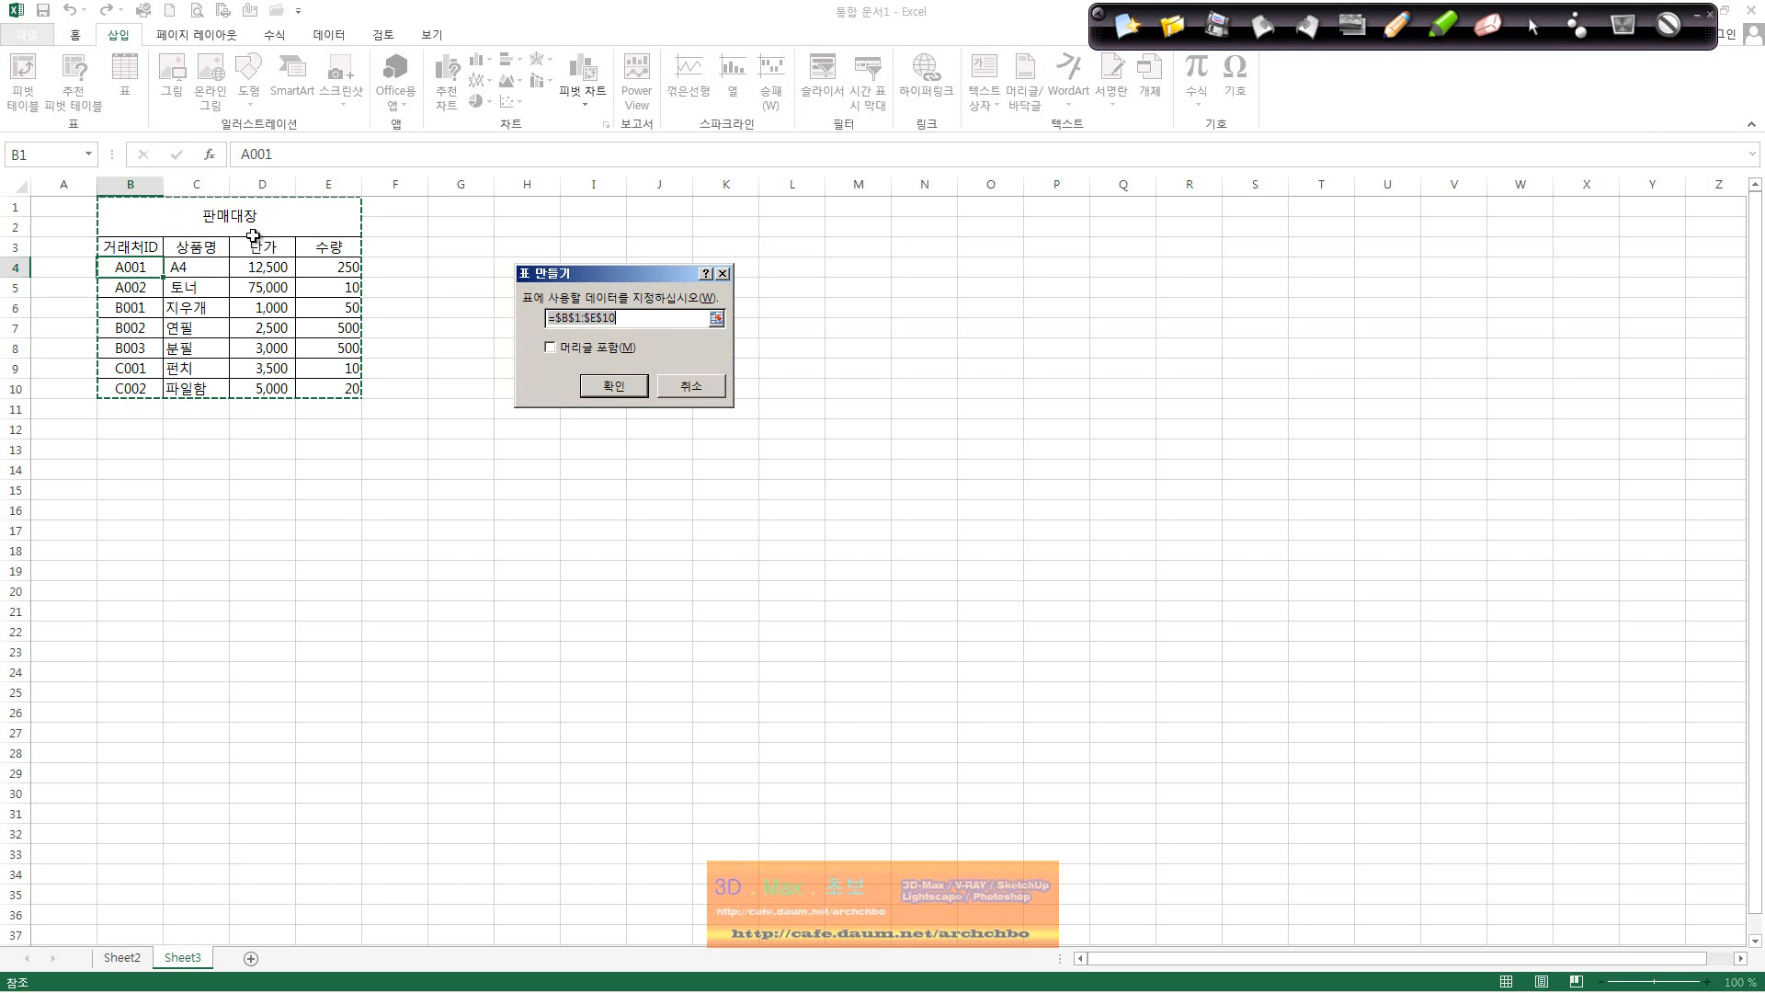
pyautogui.click(716, 319)
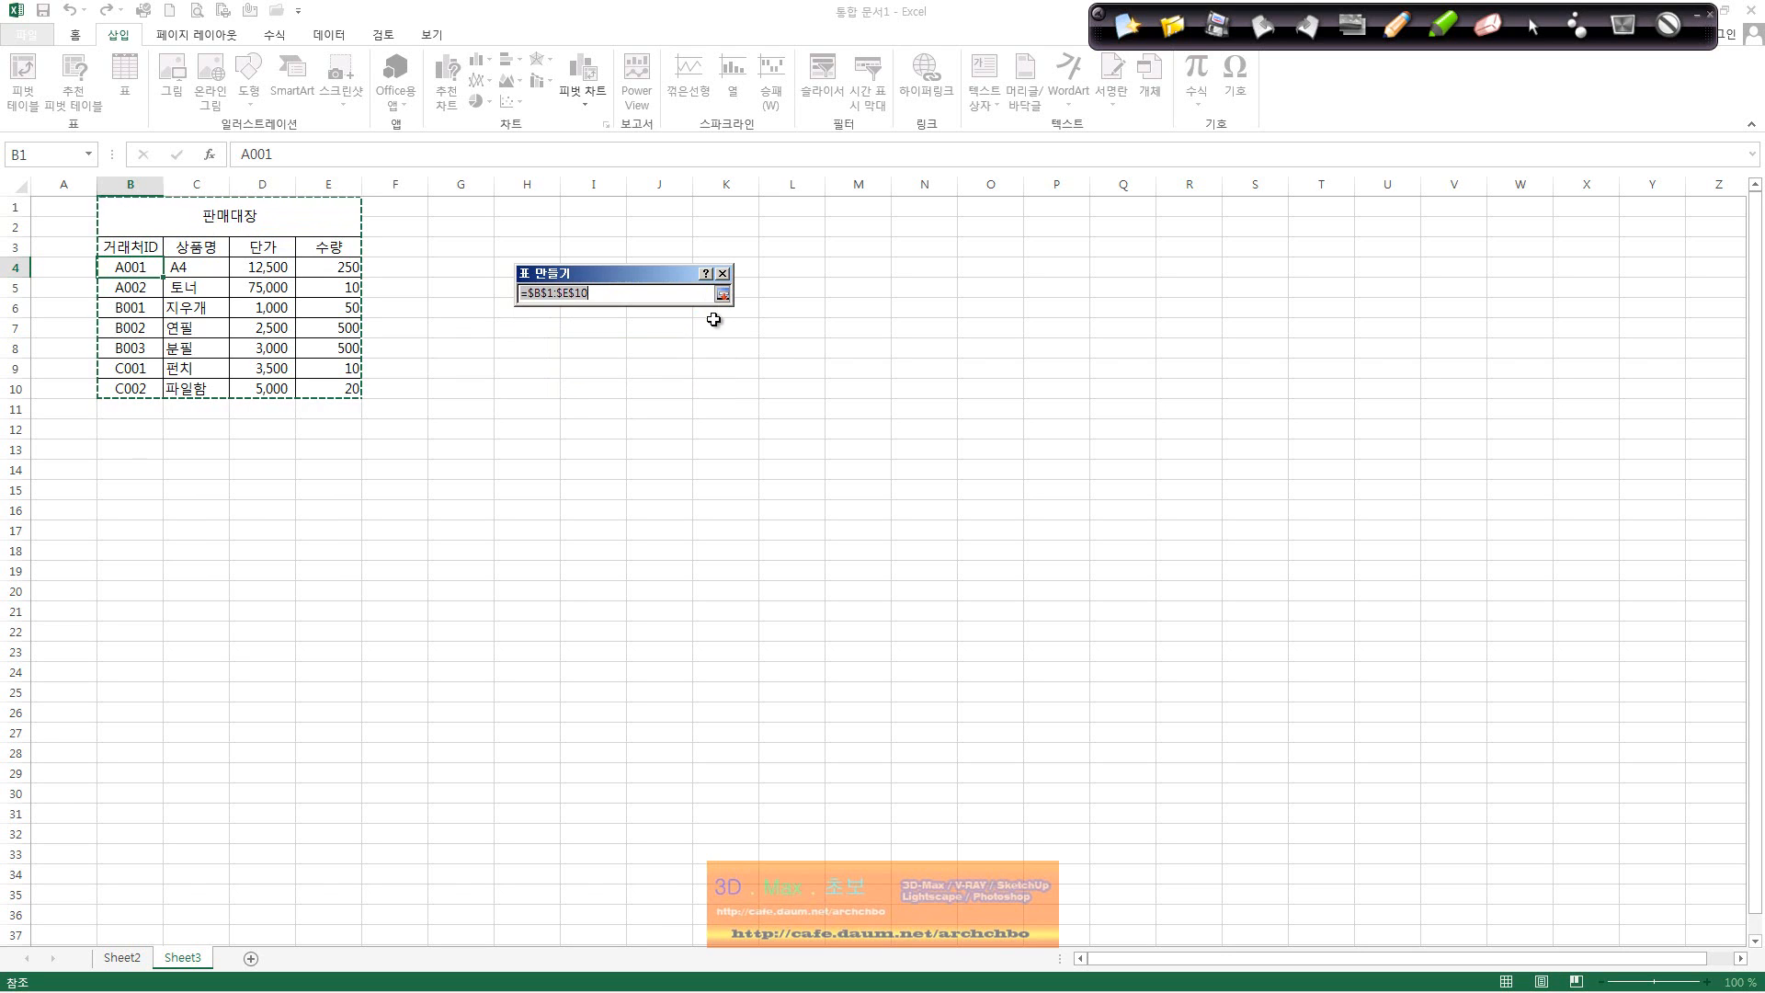
pyautogui.moveTo(132, 245); pyautogui.dragTo(273, 290)
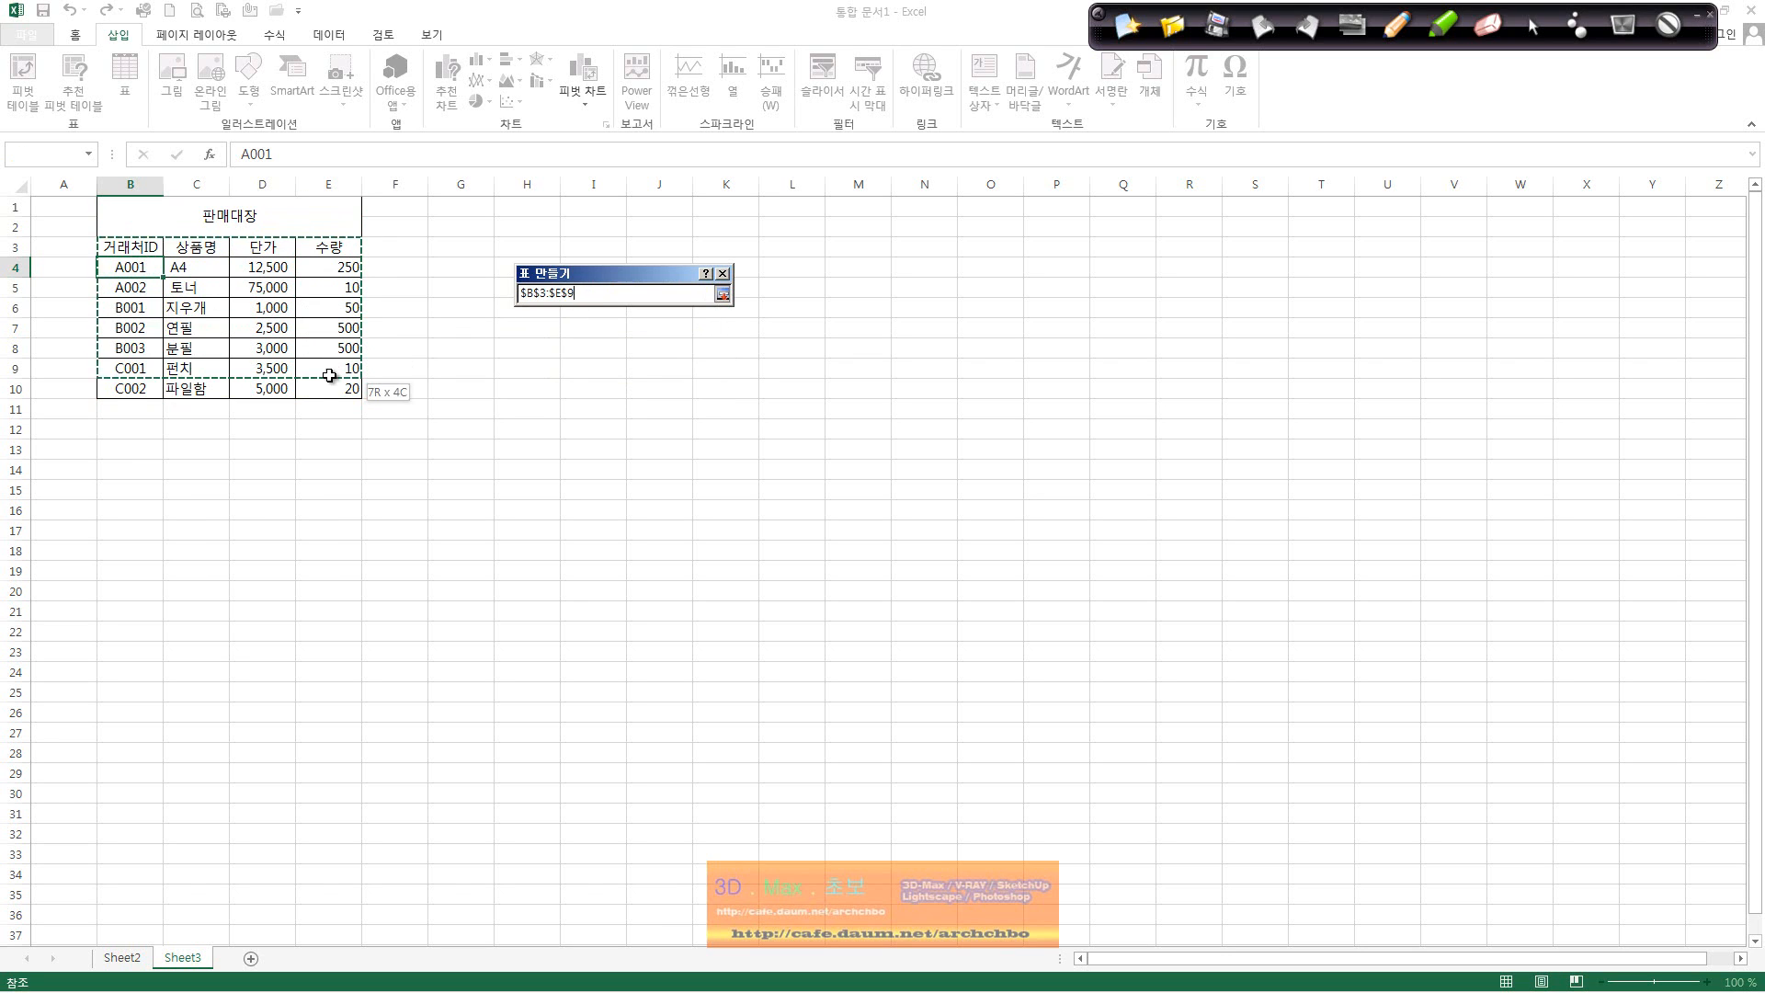
pyautogui.moveTo(329, 375); pyautogui.dragTo(328, 387)
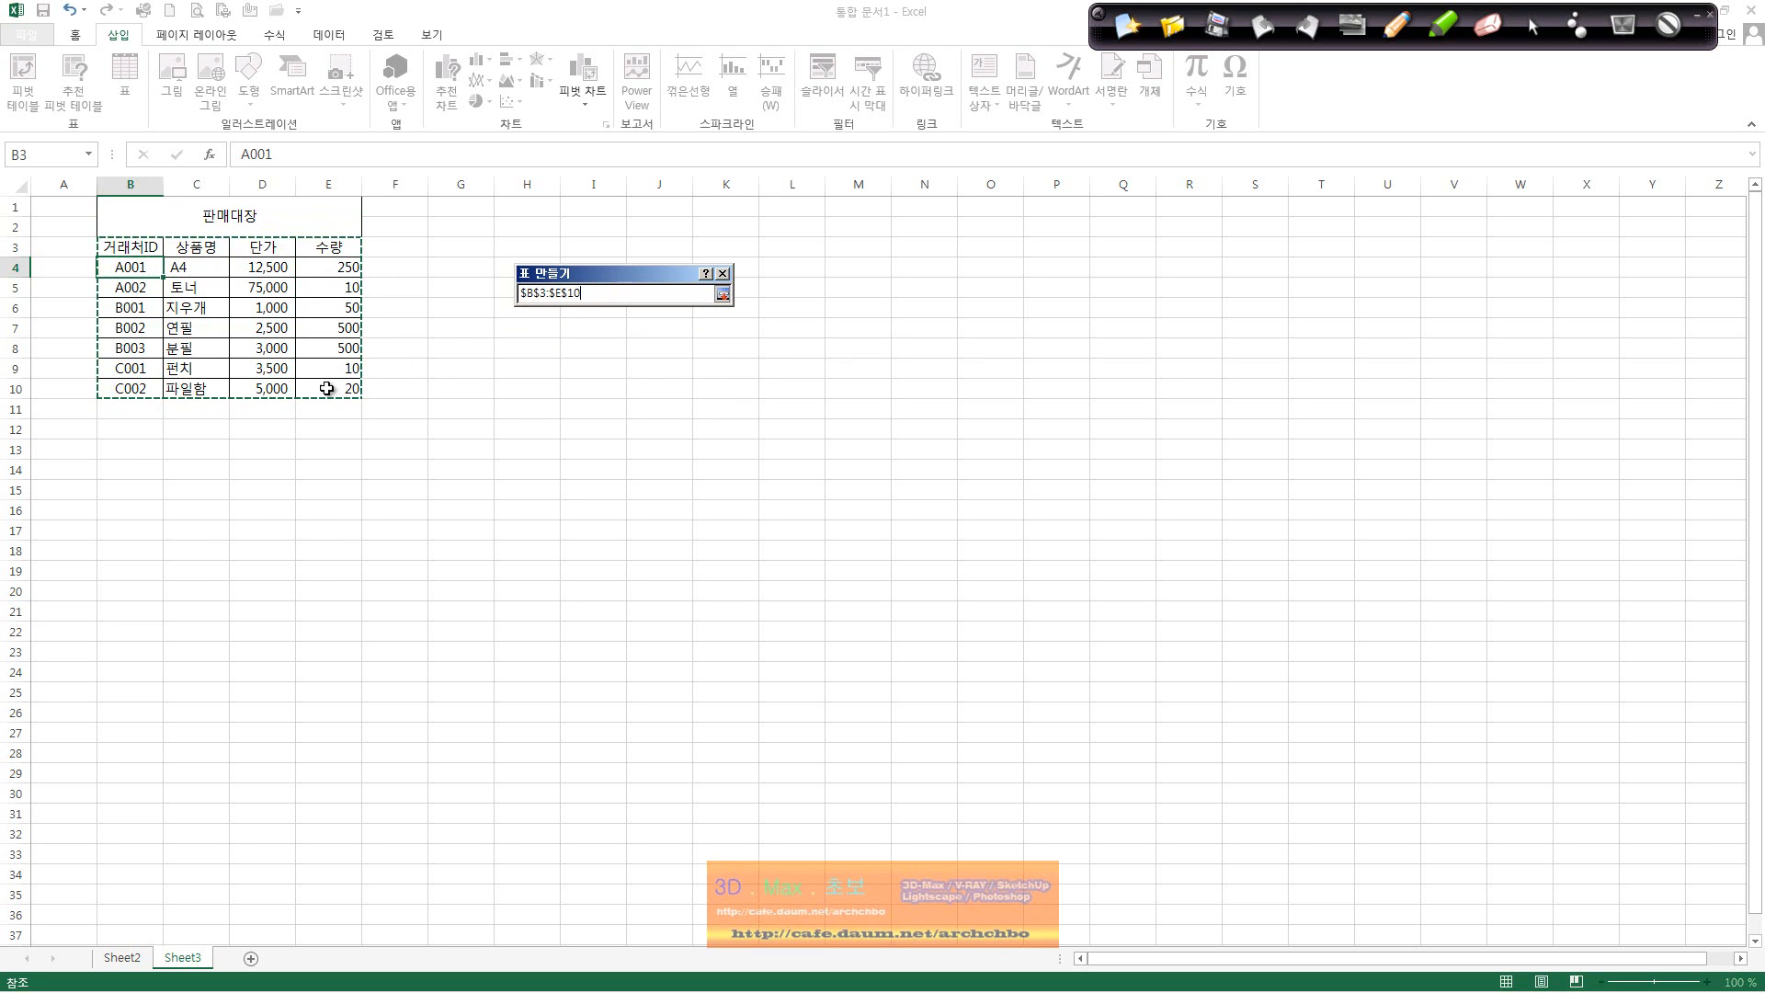
pyautogui.click(724, 292)
pyautogui.press('Escape')
pyautogui.click(327, 446)
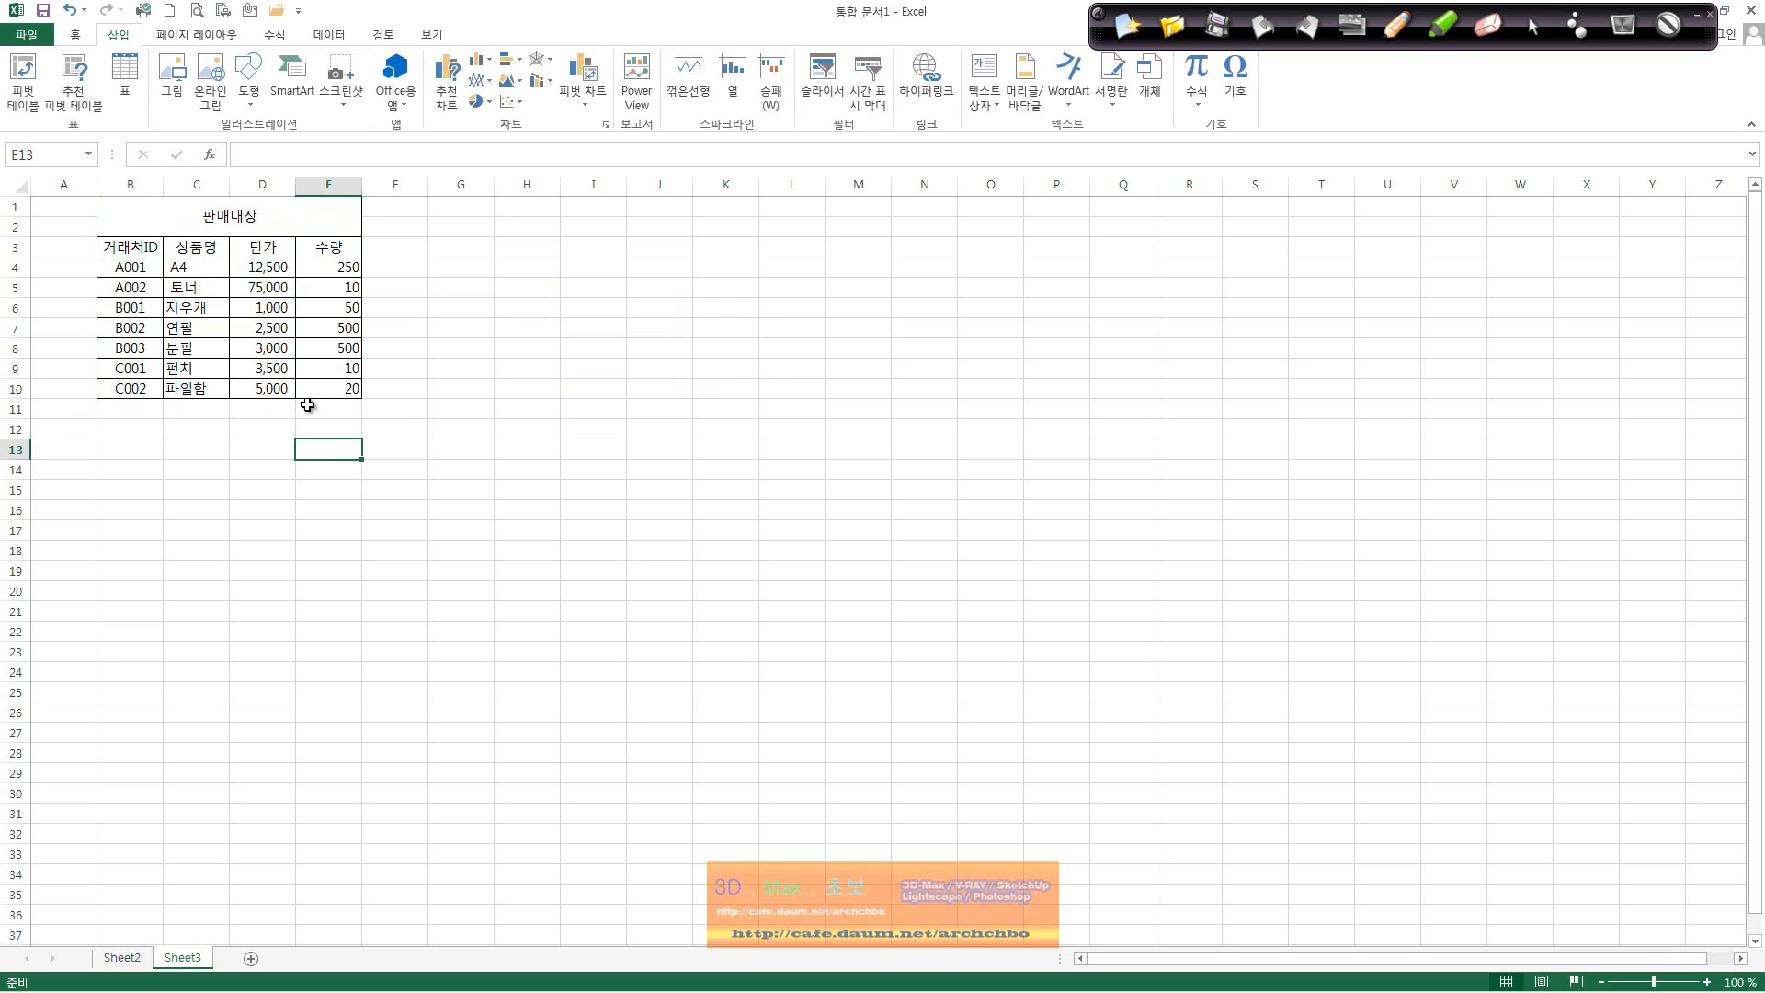
# Step: Set up a new table from the data range B3:E10 with the header row included
pyautogui.click(211, 298)
pyautogui.click(129, 268)
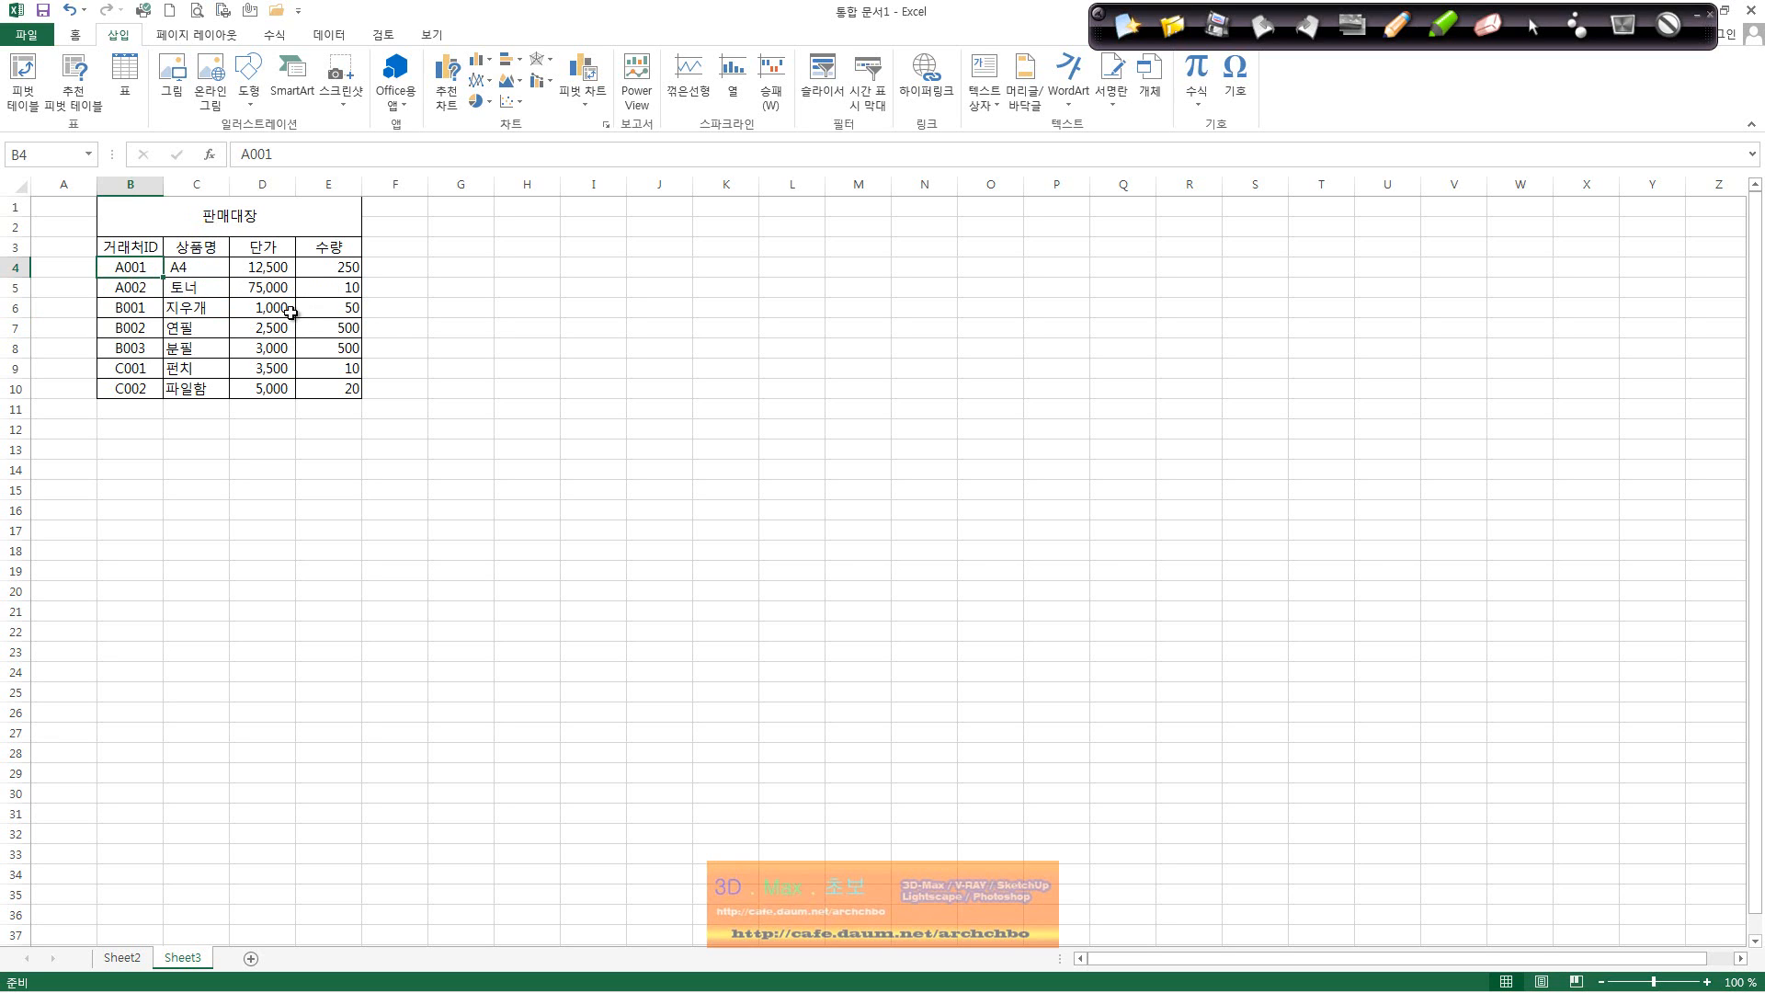
pyautogui.click(125, 73)
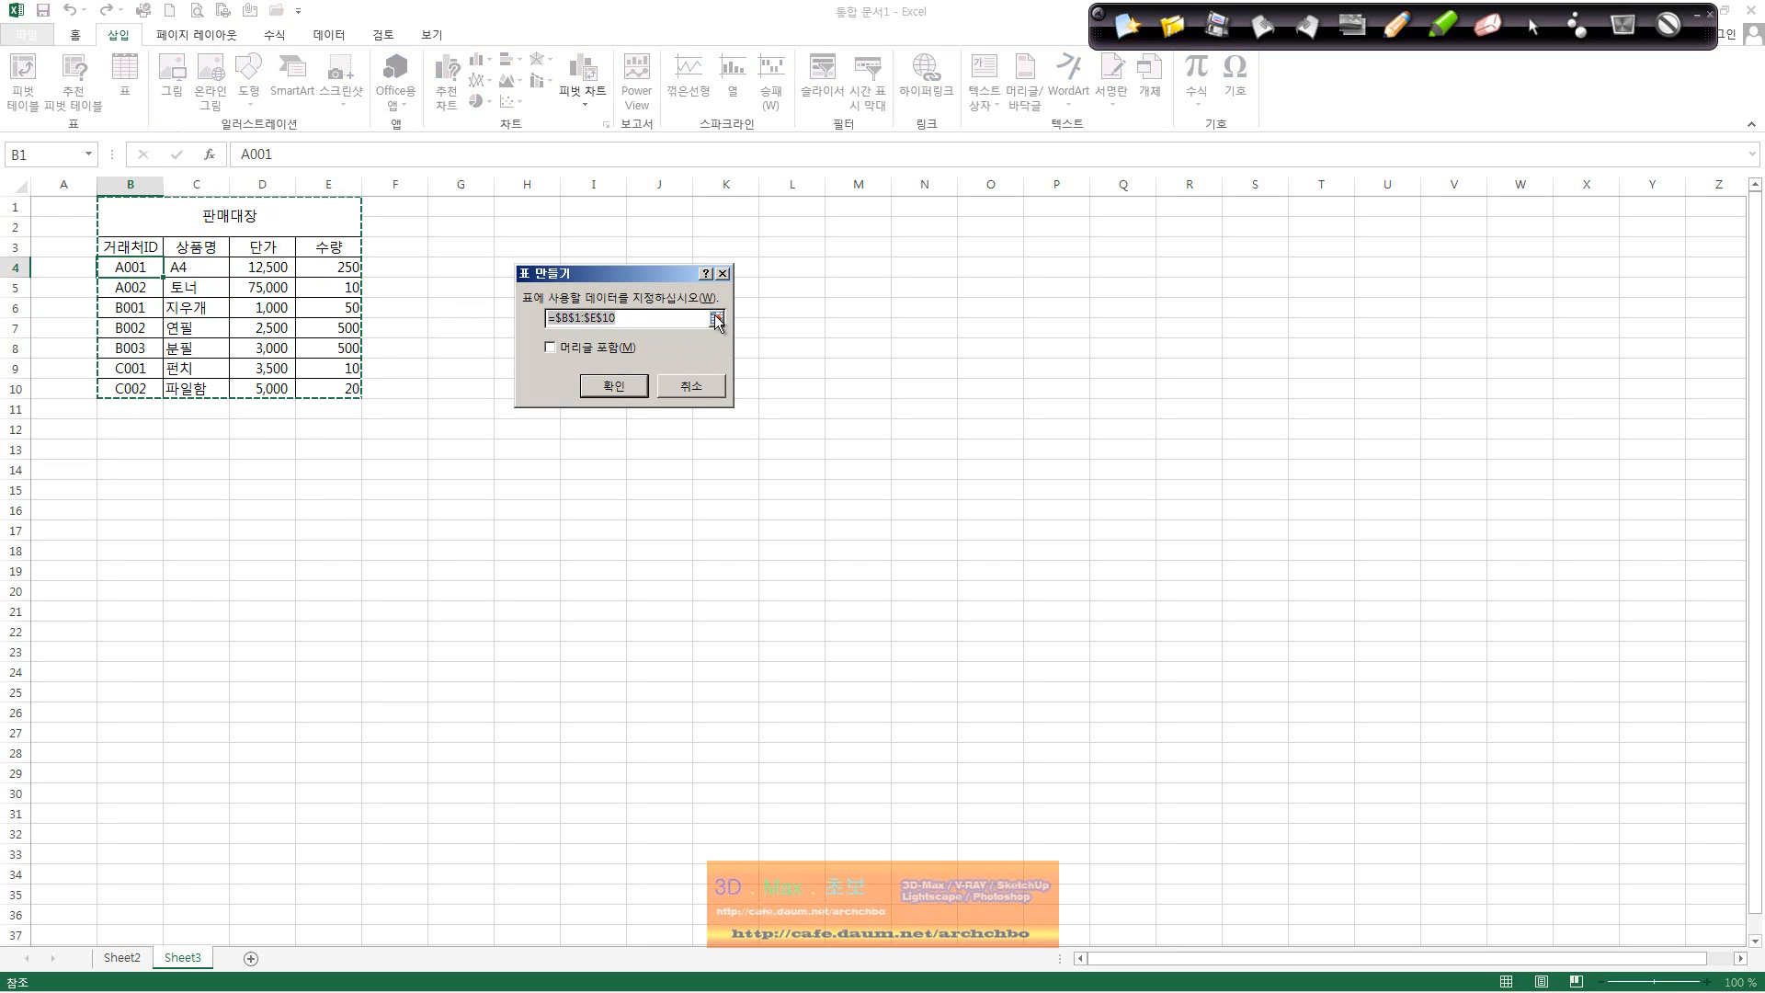
pyautogui.click(716, 318)
pyautogui.moveTo(138, 243); pyautogui.dragTo(352, 388)
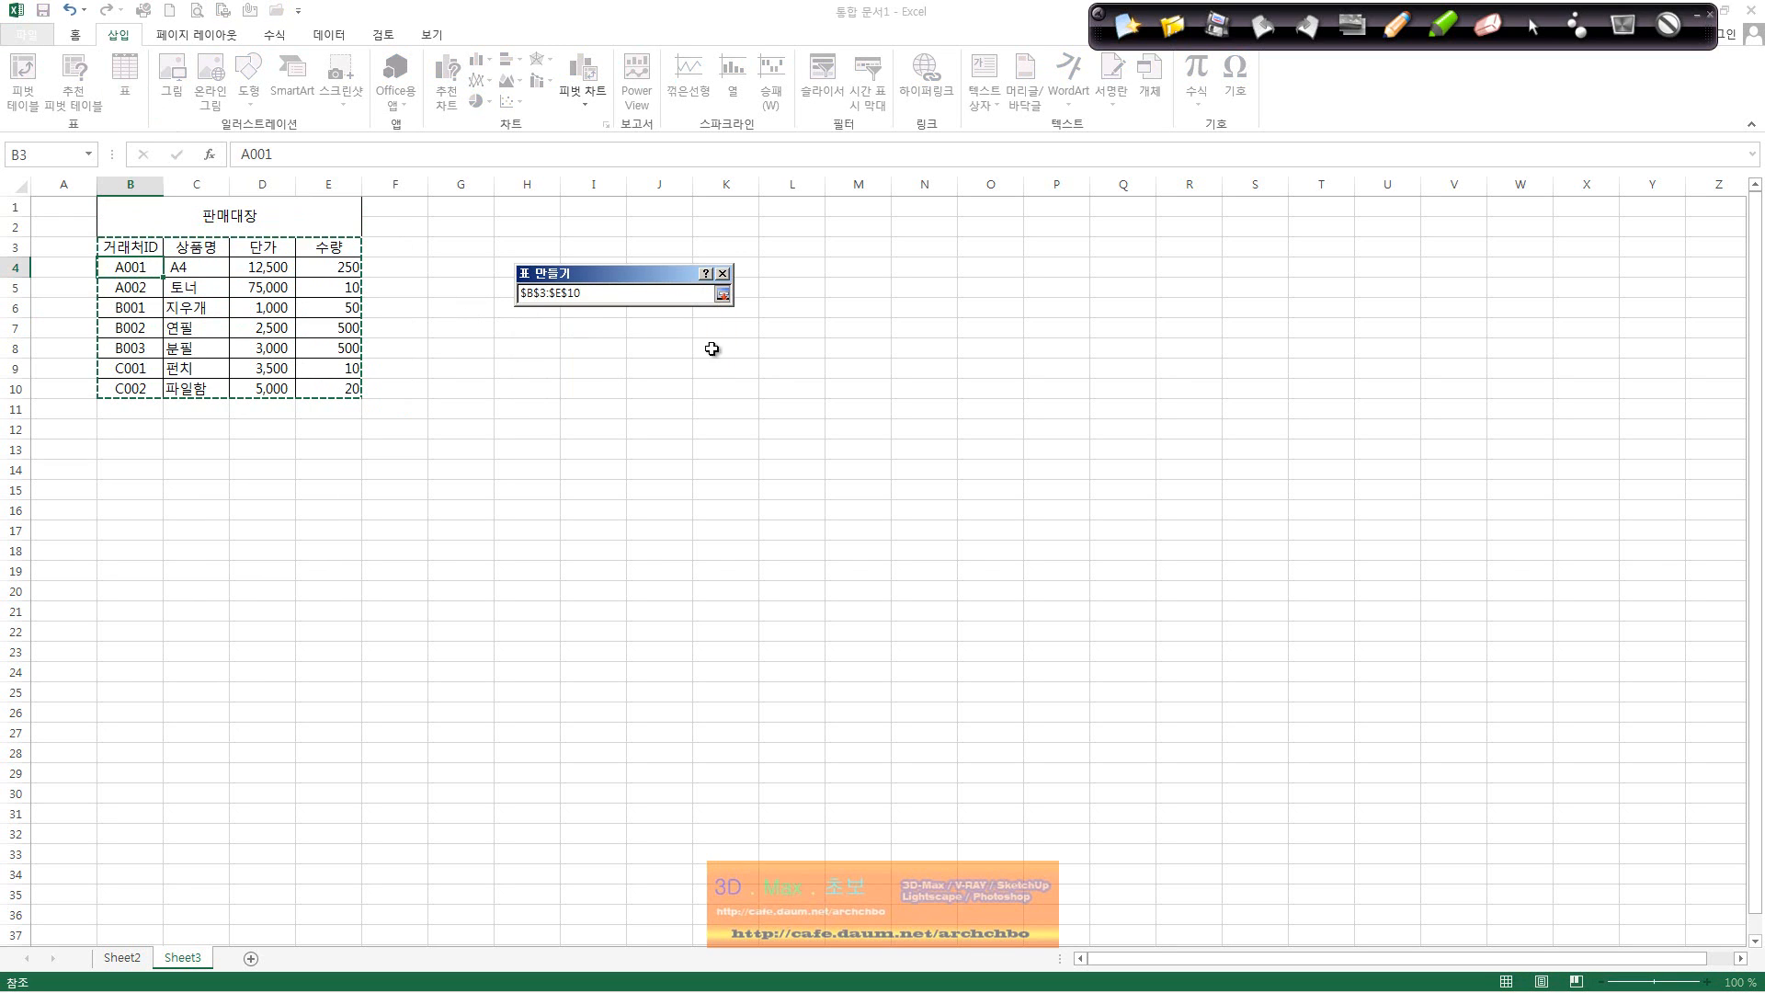
pyautogui.click(724, 294)
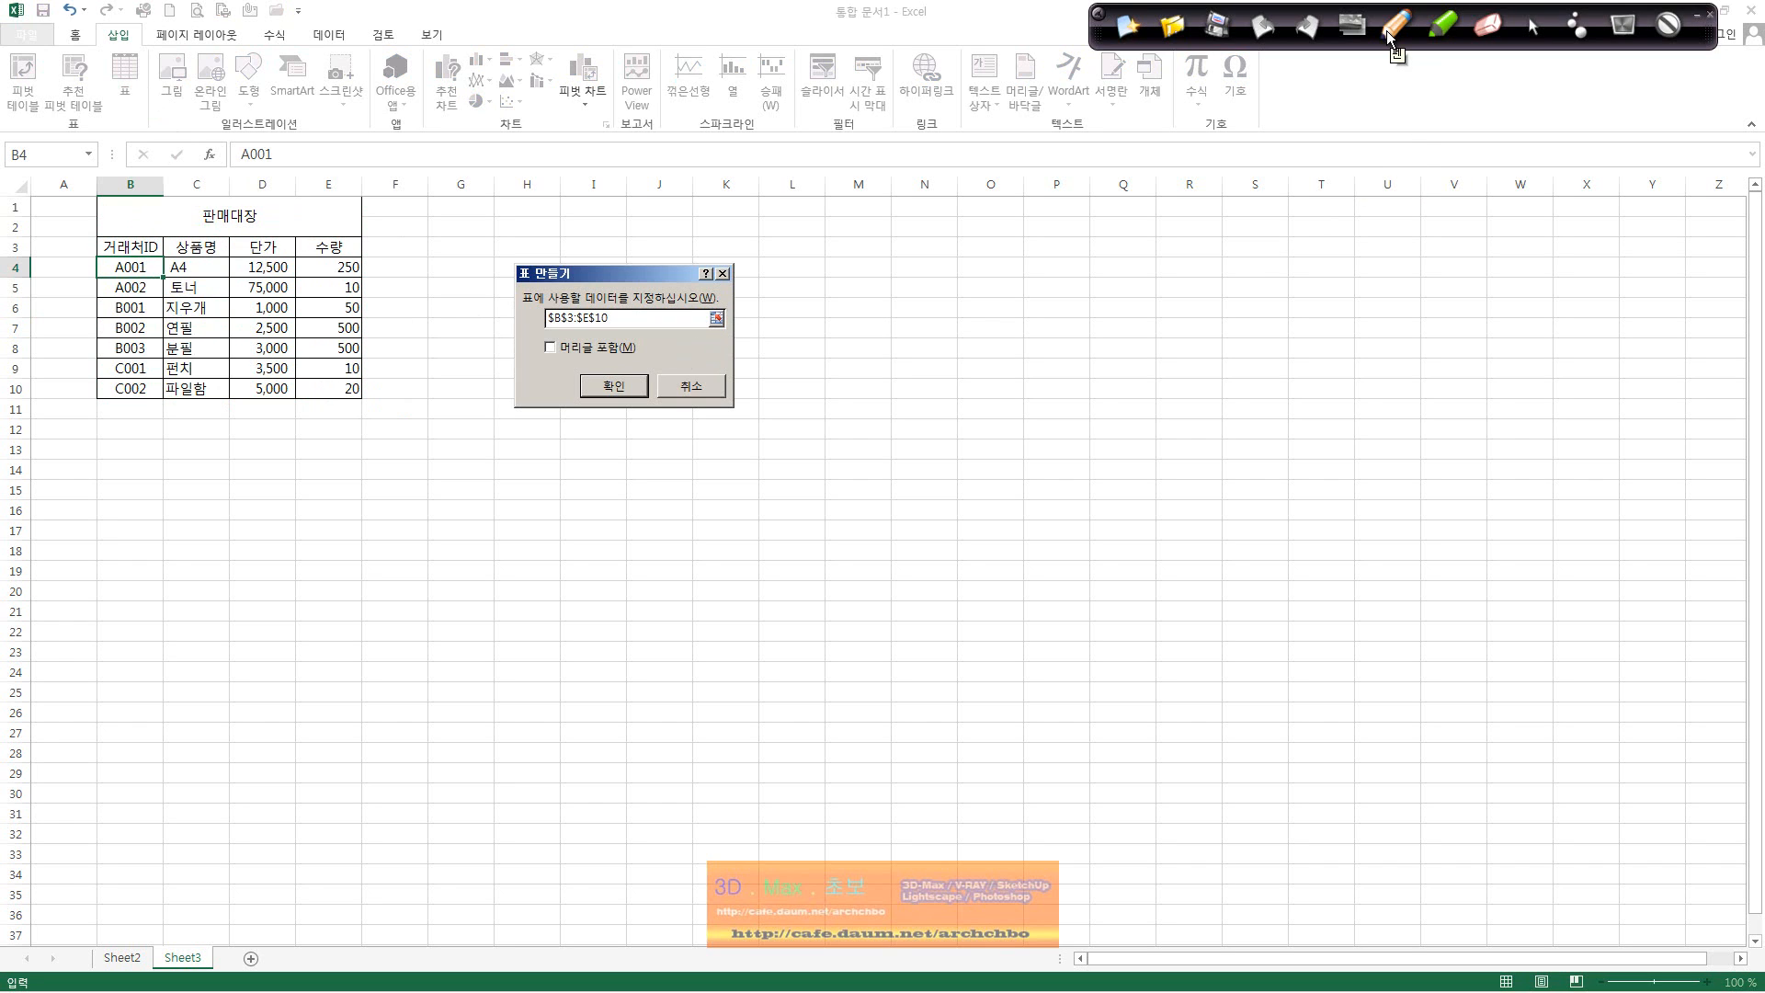
pyautogui.moveTo(627, 274); pyautogui.dragTo(222, 470)
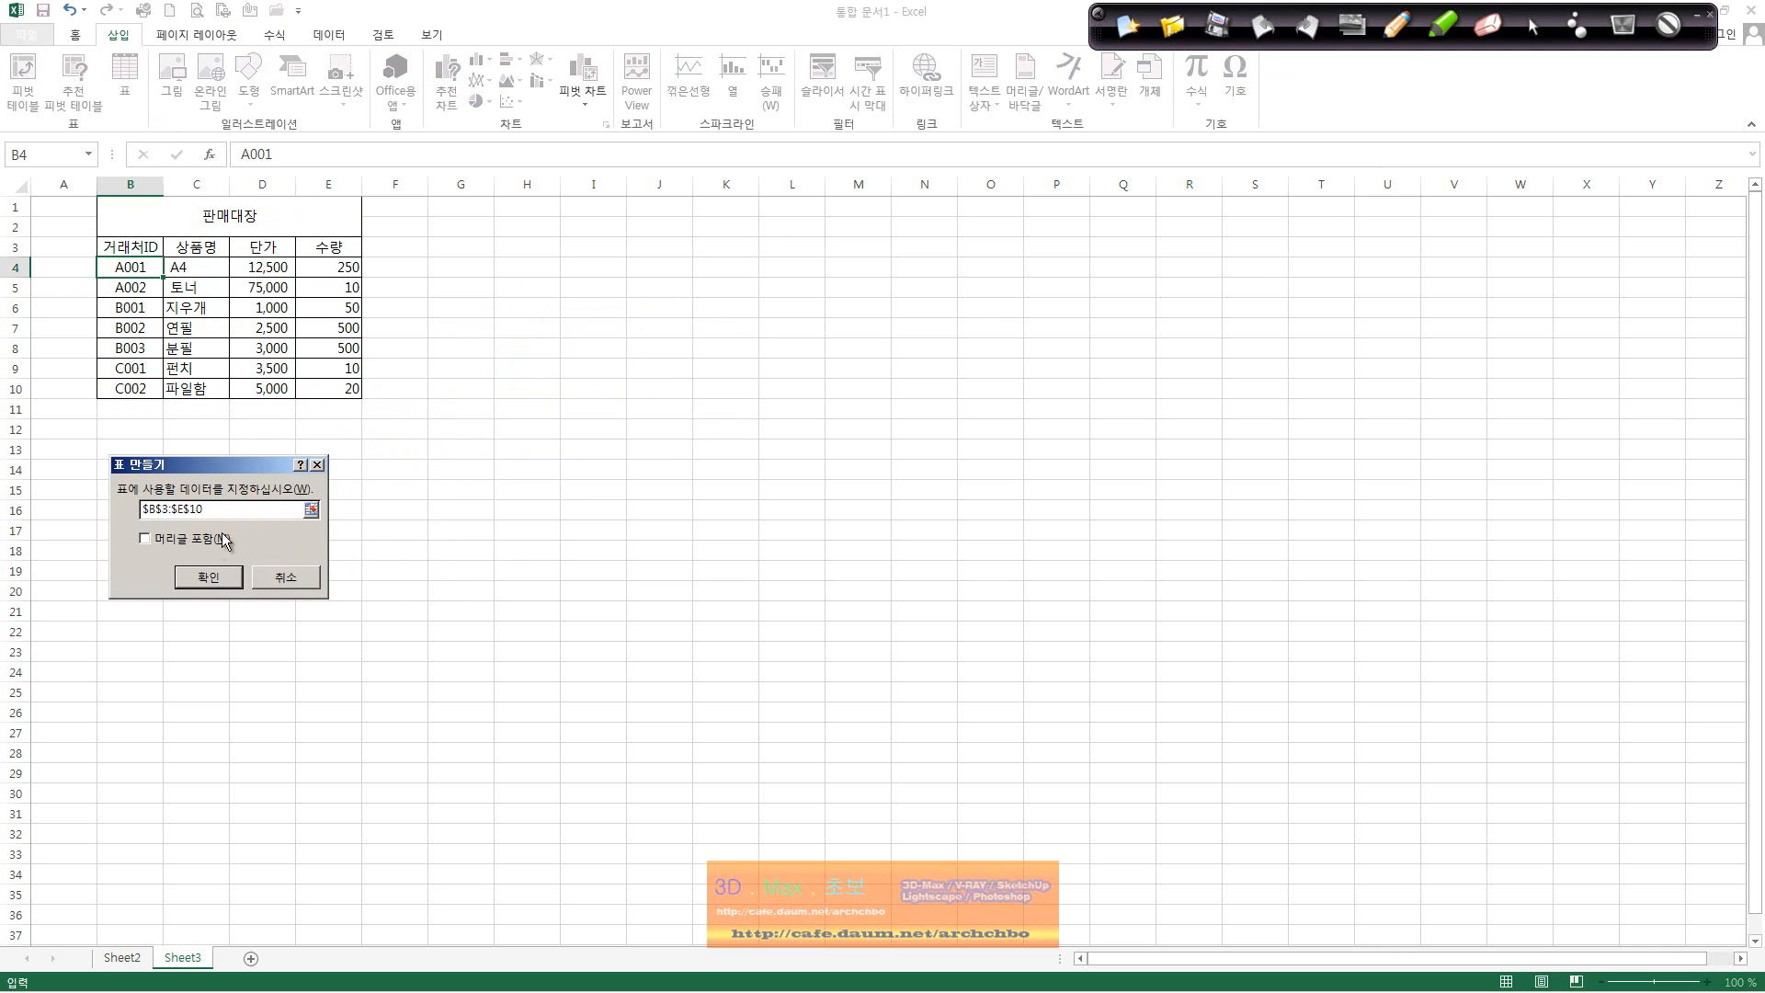
pyautogui.click(186, 546)
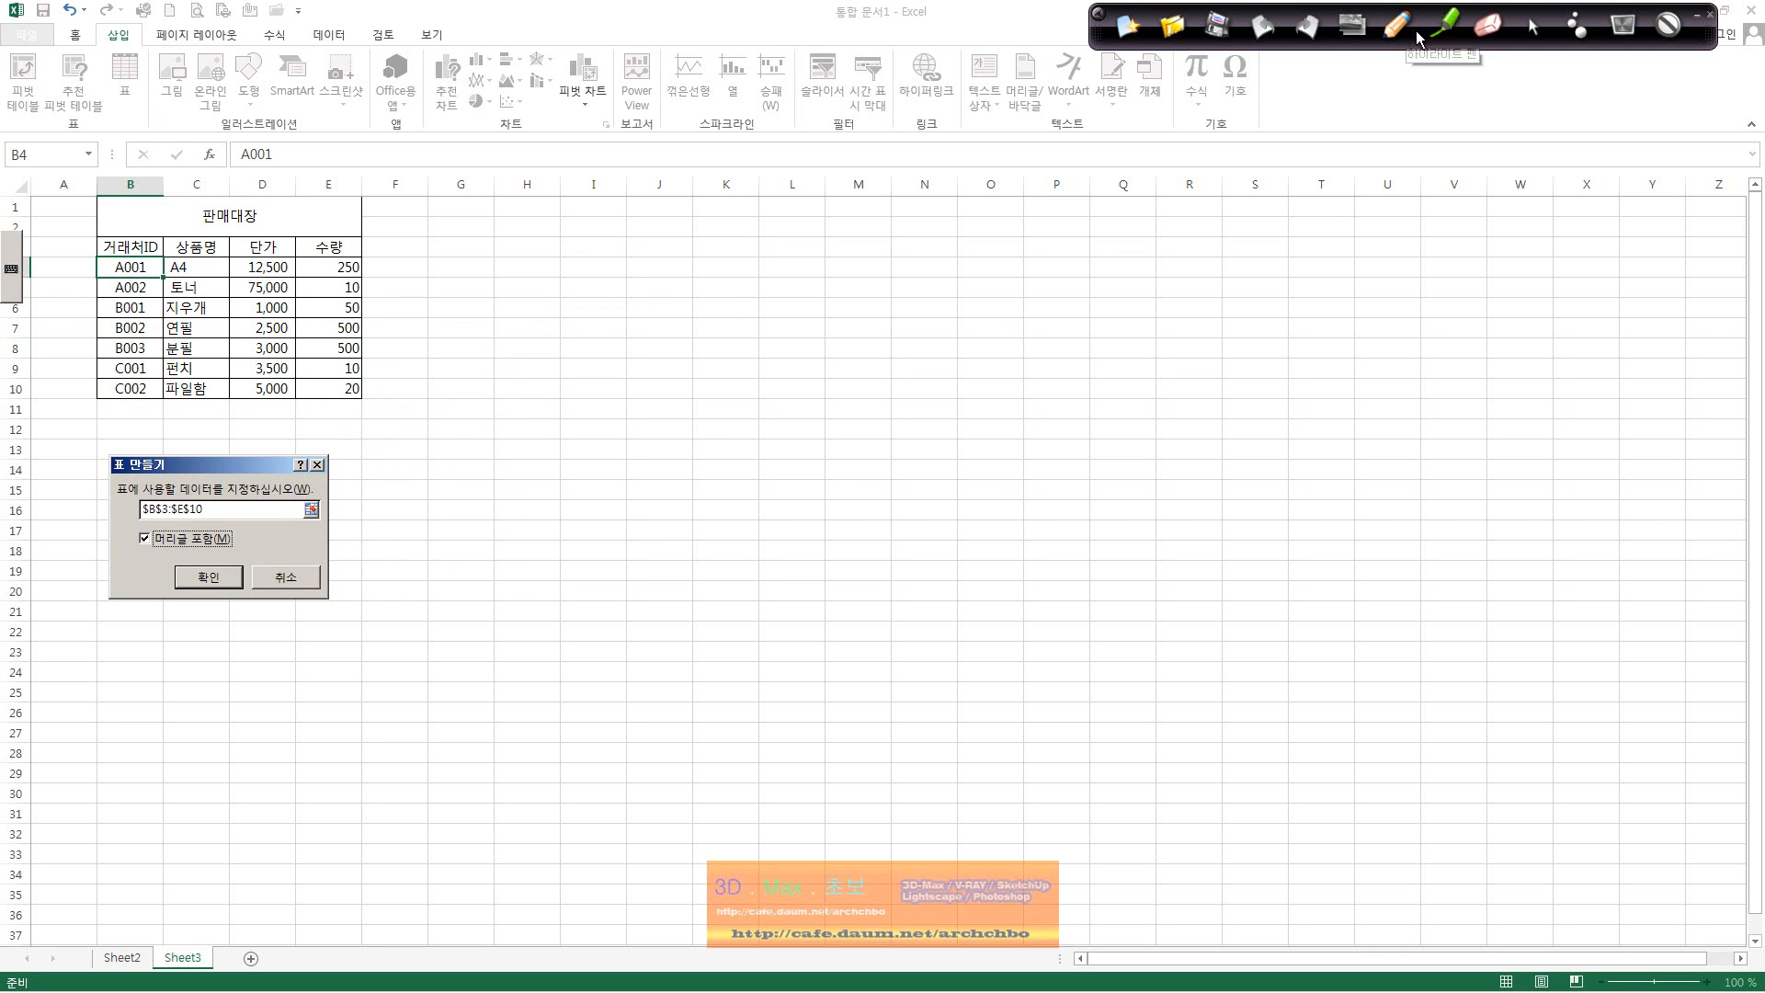
# Step: Circle the header cells and the header option in pen, and handwrite the four header names with an arrow to 머리글
pyautogui.click(1416, 31)
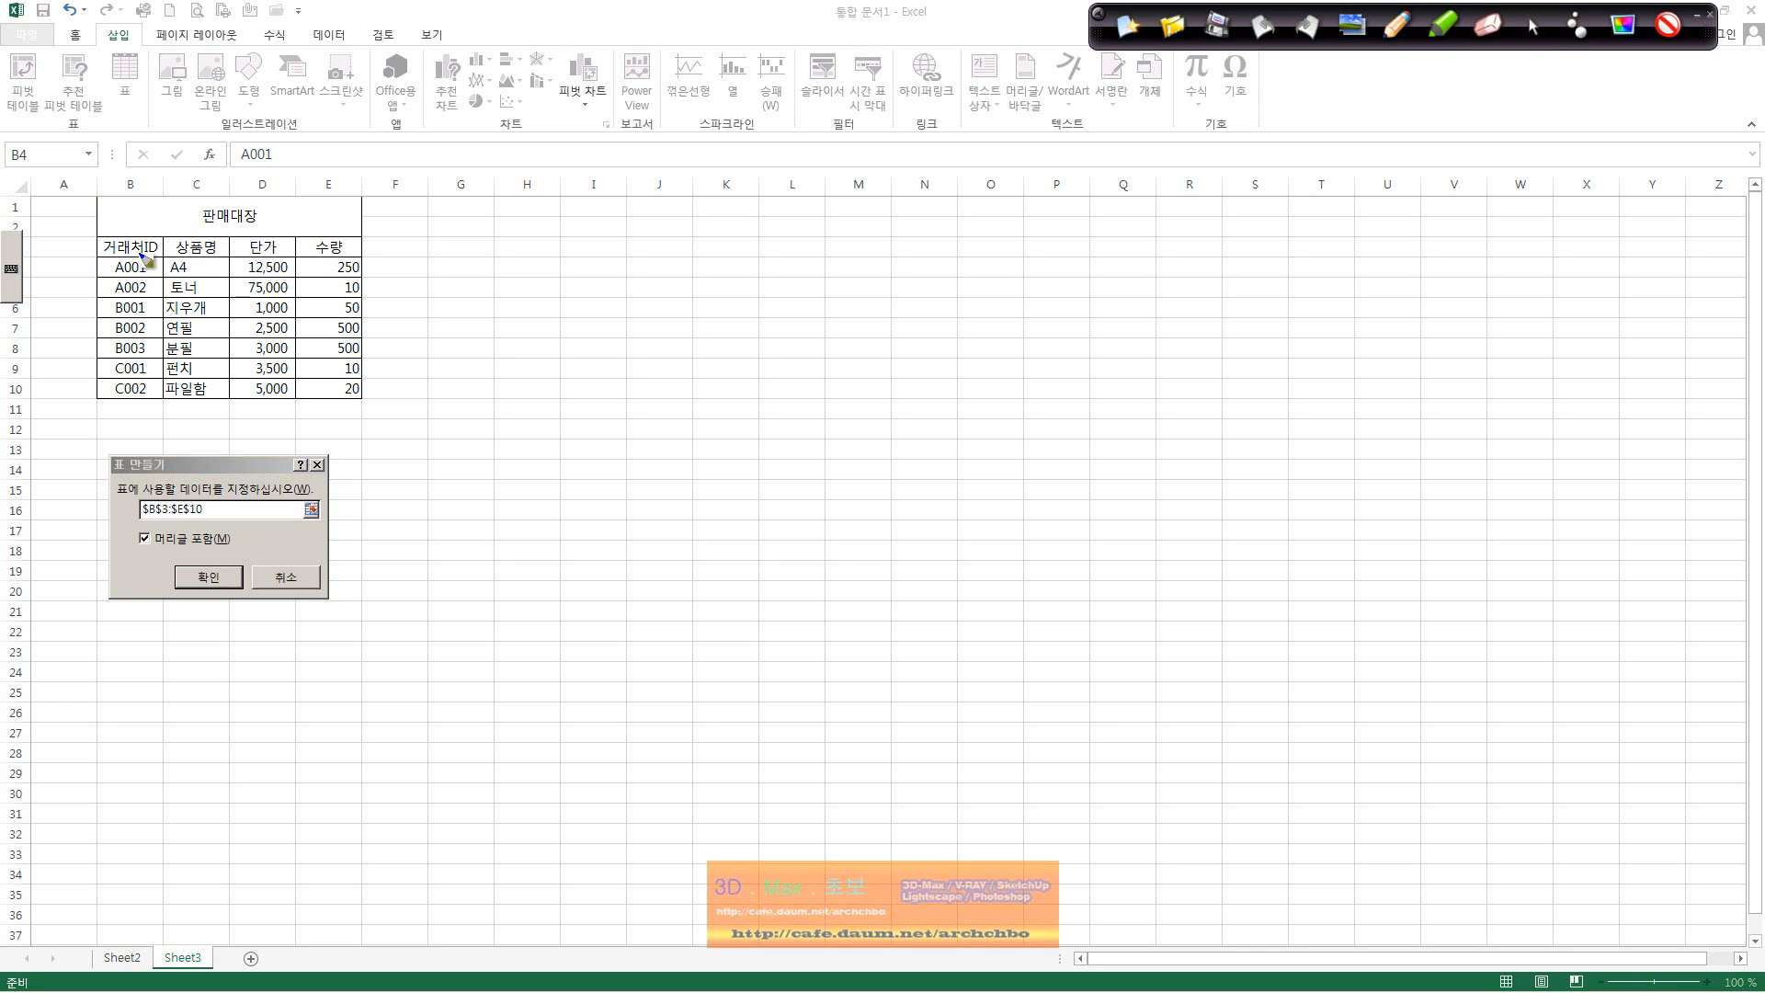
pyautogui.moveTo(141, 255)
pyautogui.mouseDown()
pyautogui.moveTo(114, 245)
pyautogui.moveTo(346, 253)
pyautogui.mouseUp()
pyautogui.moveTo(230, 549)
pyautogui.mouseDown()
pyautogui.moveTo(209, 558)
pyautogui.moveTo(222, 521)
pyautogui.mouseUp()
pyautogui.moveTo(250, 551); pyautogui.dragTo(254, 557)
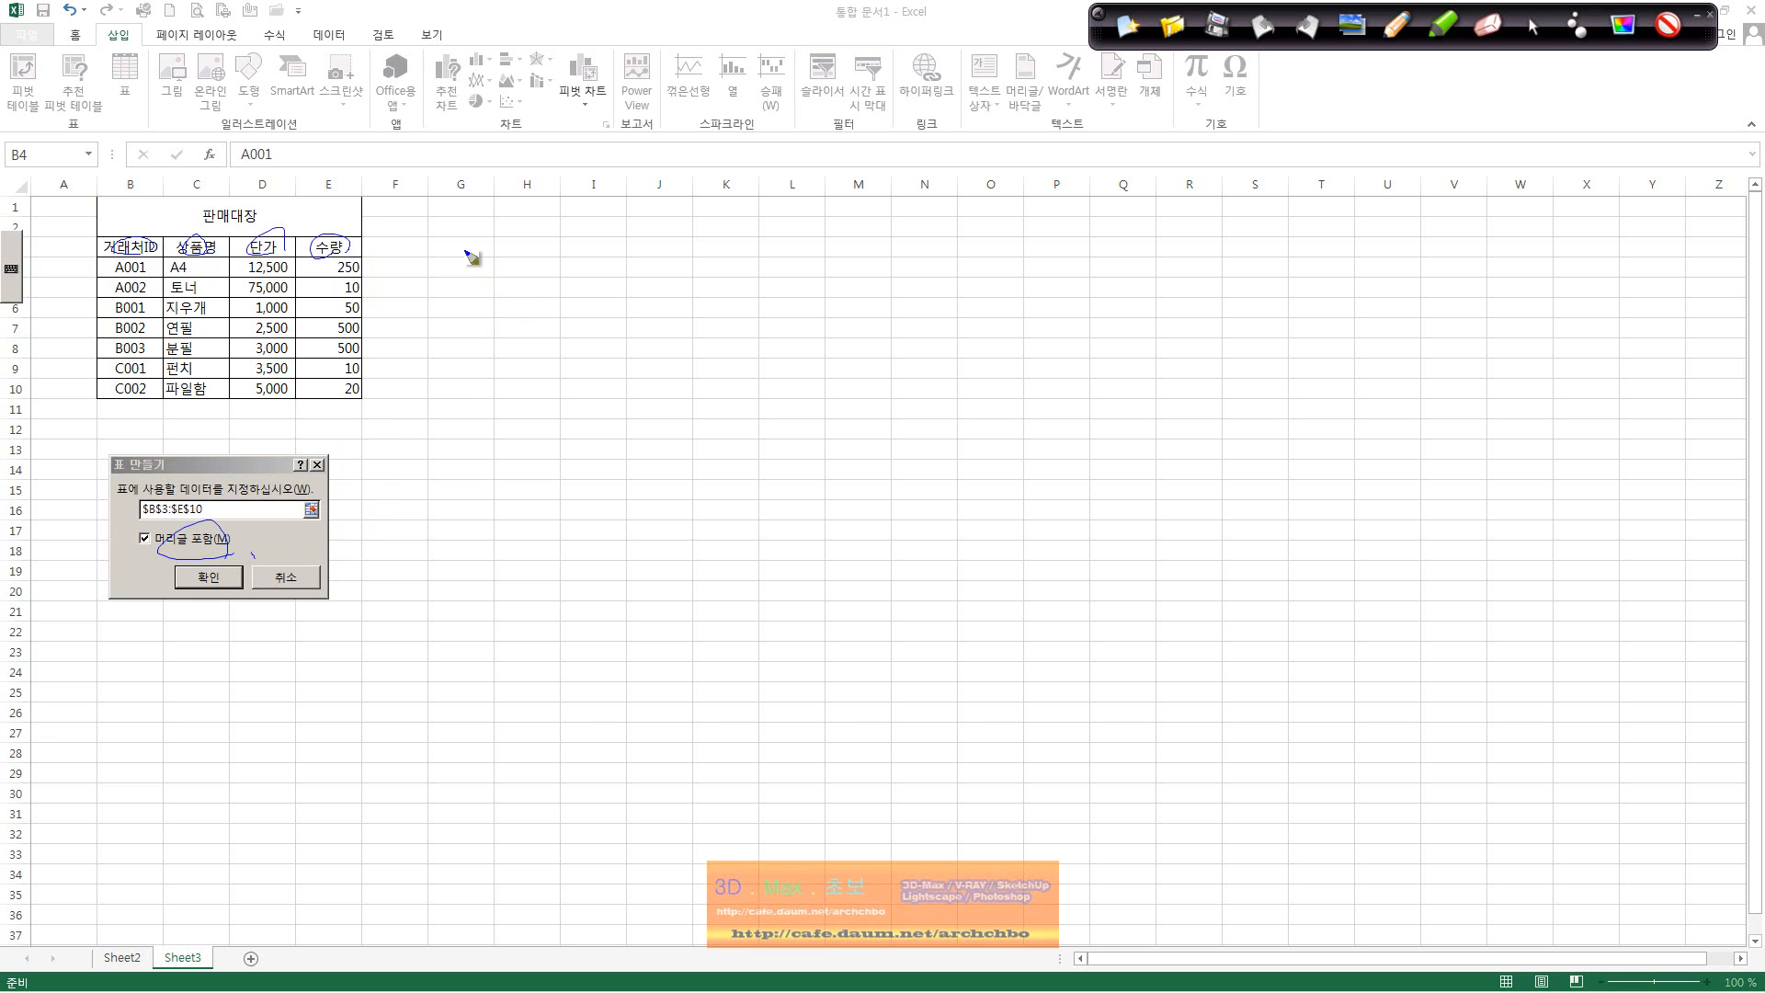
pyautogui.moveTo(453, 250)
pyautogui.mouseDown()
pyautogui.moveTo(500, 245)
pyautogui.moveTo(537, 272)
pyautogui.moveTo(636, 240)
pyautogui.moveTo(651, 272)
pyautogui.moveTo(745, 240)
pyautogui.moveTo(808, 260)
pyautogui.moveTo(890, 235)
pyautogui.moveTo(937, 263)
pyautogui.mouseUp()
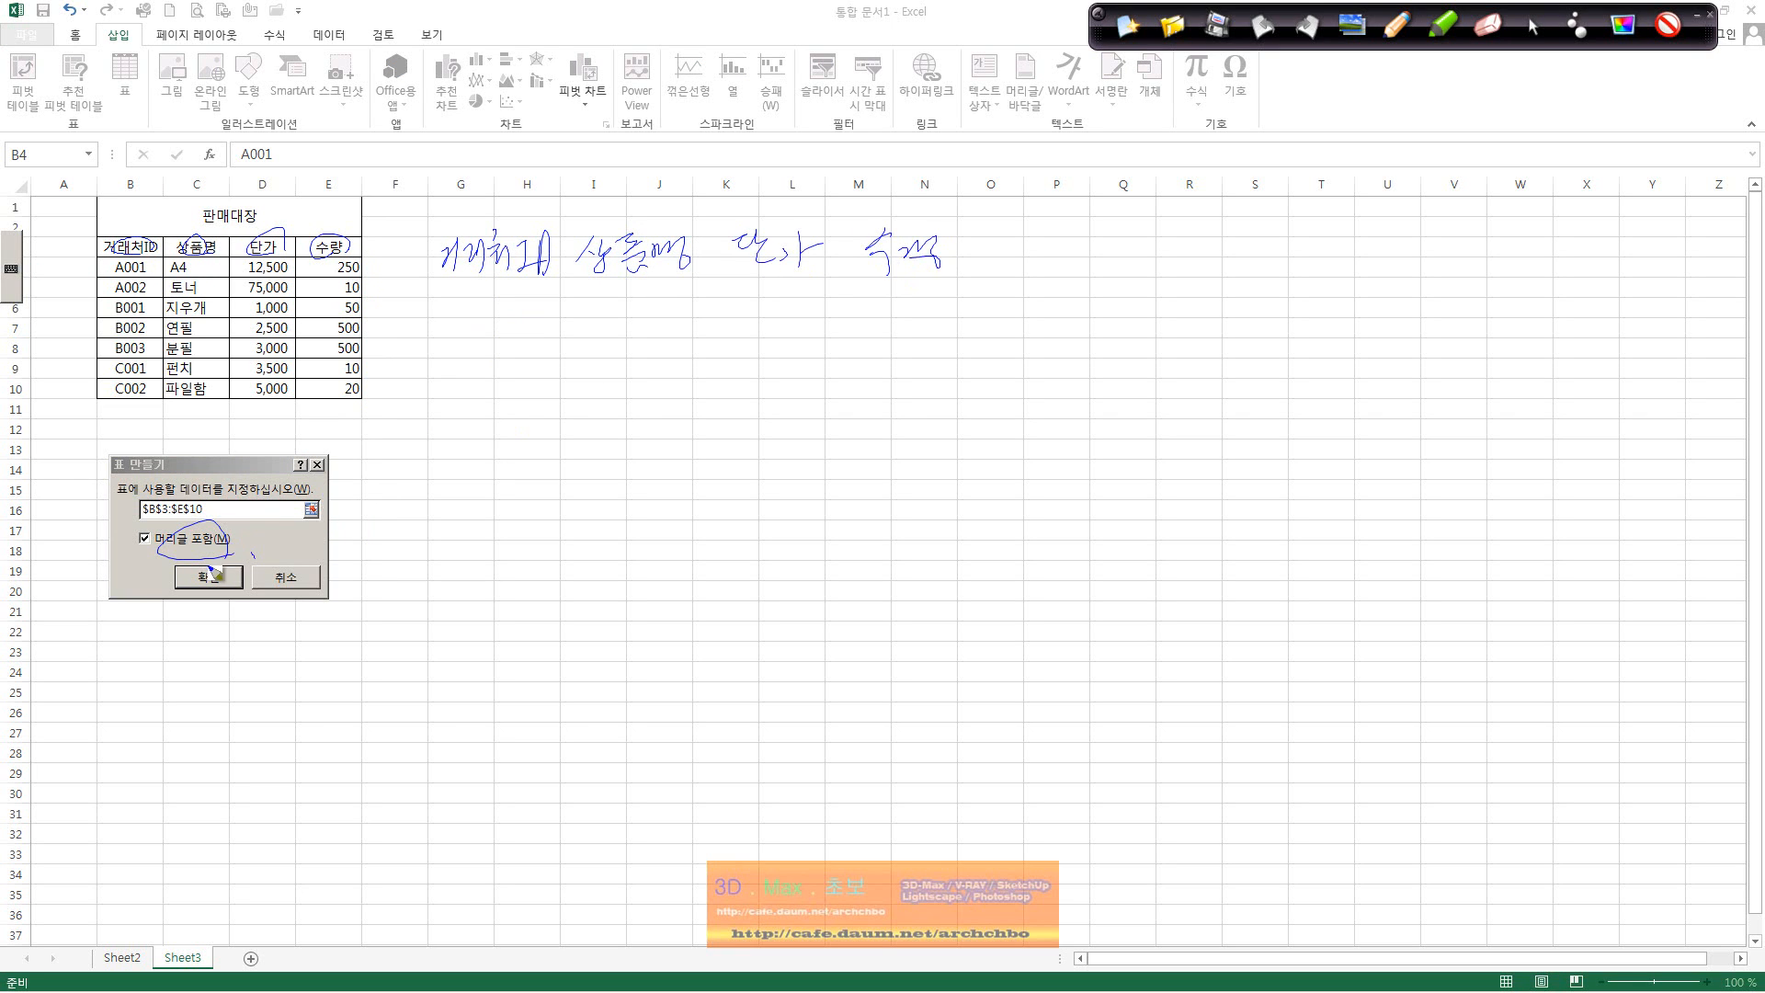
pyautogui.moveTo(208, 566); pyautogui.dragTo(230, 563)
pyautogui.click(634, 274)
pyautogui.click(719, 273)
pyautogui.click(820, 261)
pyautogui.moveTo(981, 250)
pyautogui.mouseDown()
pyautogui.moveTo(1032, 260)
pyautogui.moveTo(1081, 223)
pyautogui.moveTo(1059, 245)
pyautogui.moveTo(1103, 240)
pyautogui.moveTo(1144, 275)
pyautogui.moveTo(1199, 249)
pyautogui.mouseUp()
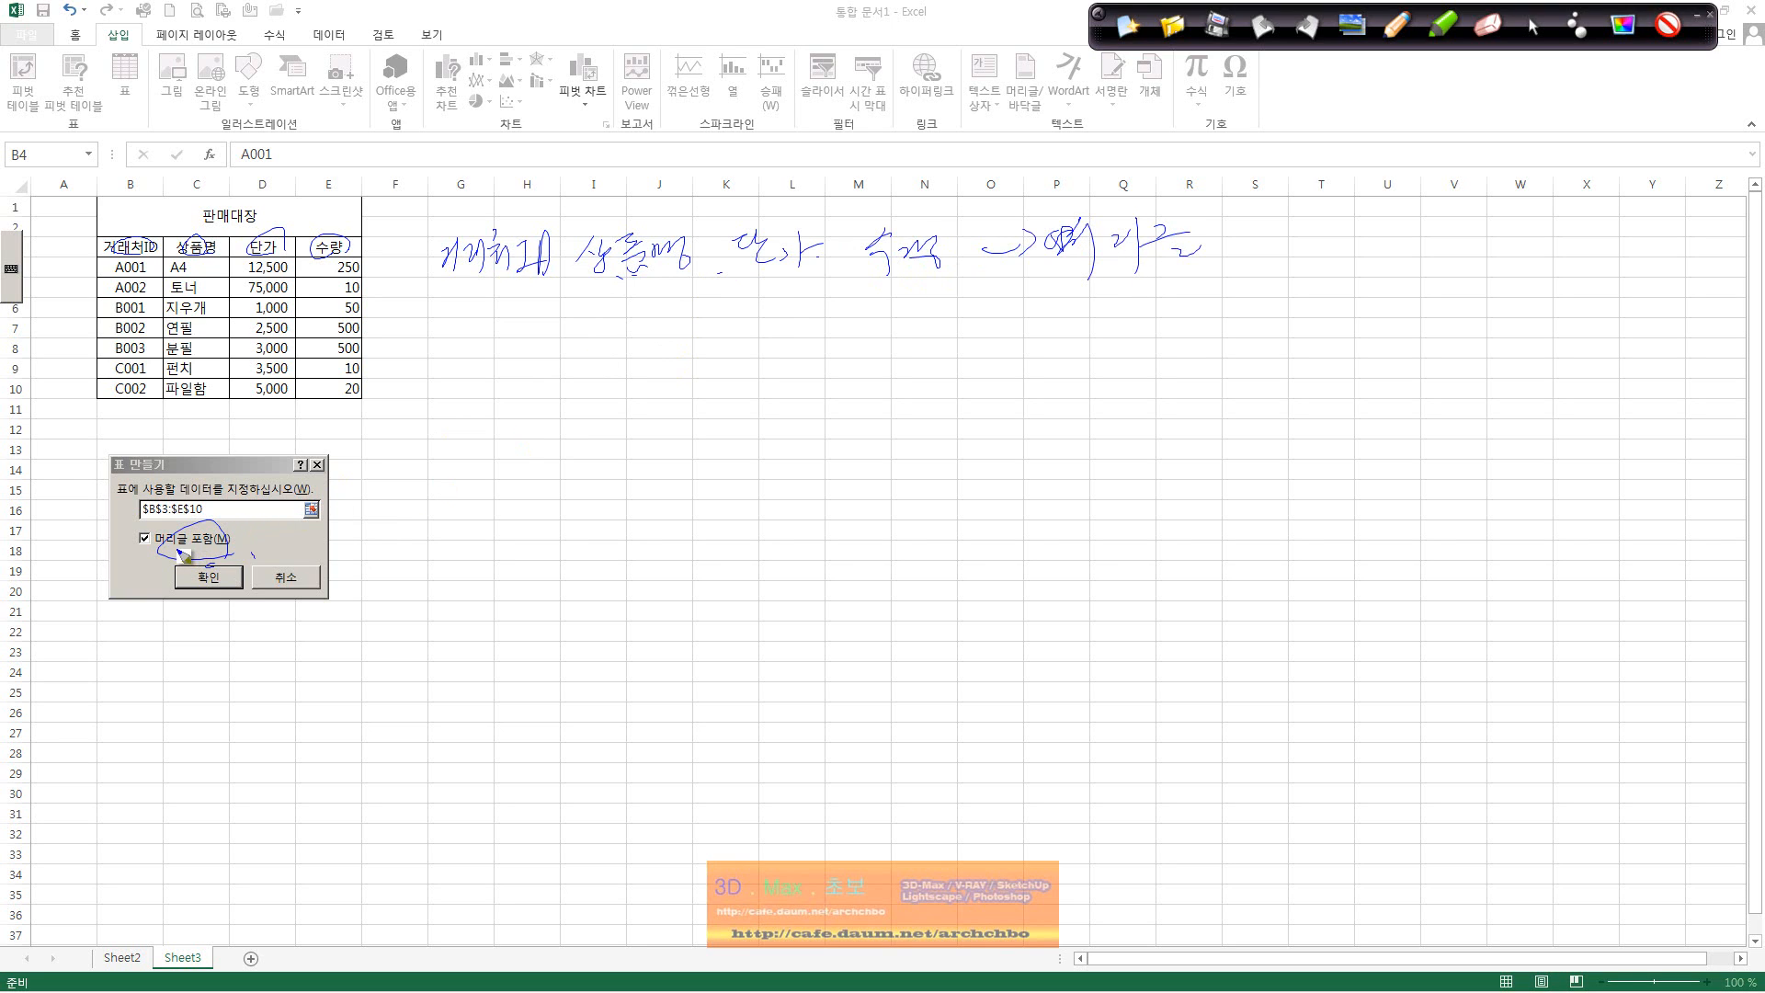
# Step: Cross out the header checkbox in pen and handwrite the generic names 열1 to 열5 above the header notes
pyautogui.moveTo(162, 517)
pyautogui.mouseDown()
pyautogui.moveTo(123, 580)
pyautogui.moveTo(162, 558)
pyautogui.mouseUp()
pyautogui.moveTo(481, 214)
pyautogui.mouseDown()
pyautogui.moveTo(462, 204)
pyautogui.moveTo(504, 237)
pyautogui.moveTo(517, 225)
pyautogui.mouseUp()
pyautogui.moveTo(644, 205)
pyautogui.mouseDown()
pyautogui.moveTo(647, 230)
pyautogui.moveTo(786, 198)
pyautogui.moveTo(807, 225)
pyautogui.moveTo(943, 193)
pyautogui.moveTo(934, 228)
pyautogui.mouseUp()
pyautogui.moveTo(1084, 193)
pyautogui.mouseDown()
pyautogui.moveTo(1117, 220)
pyautogui.moveTo(1140, 188)
pyautogui.mouseUp()
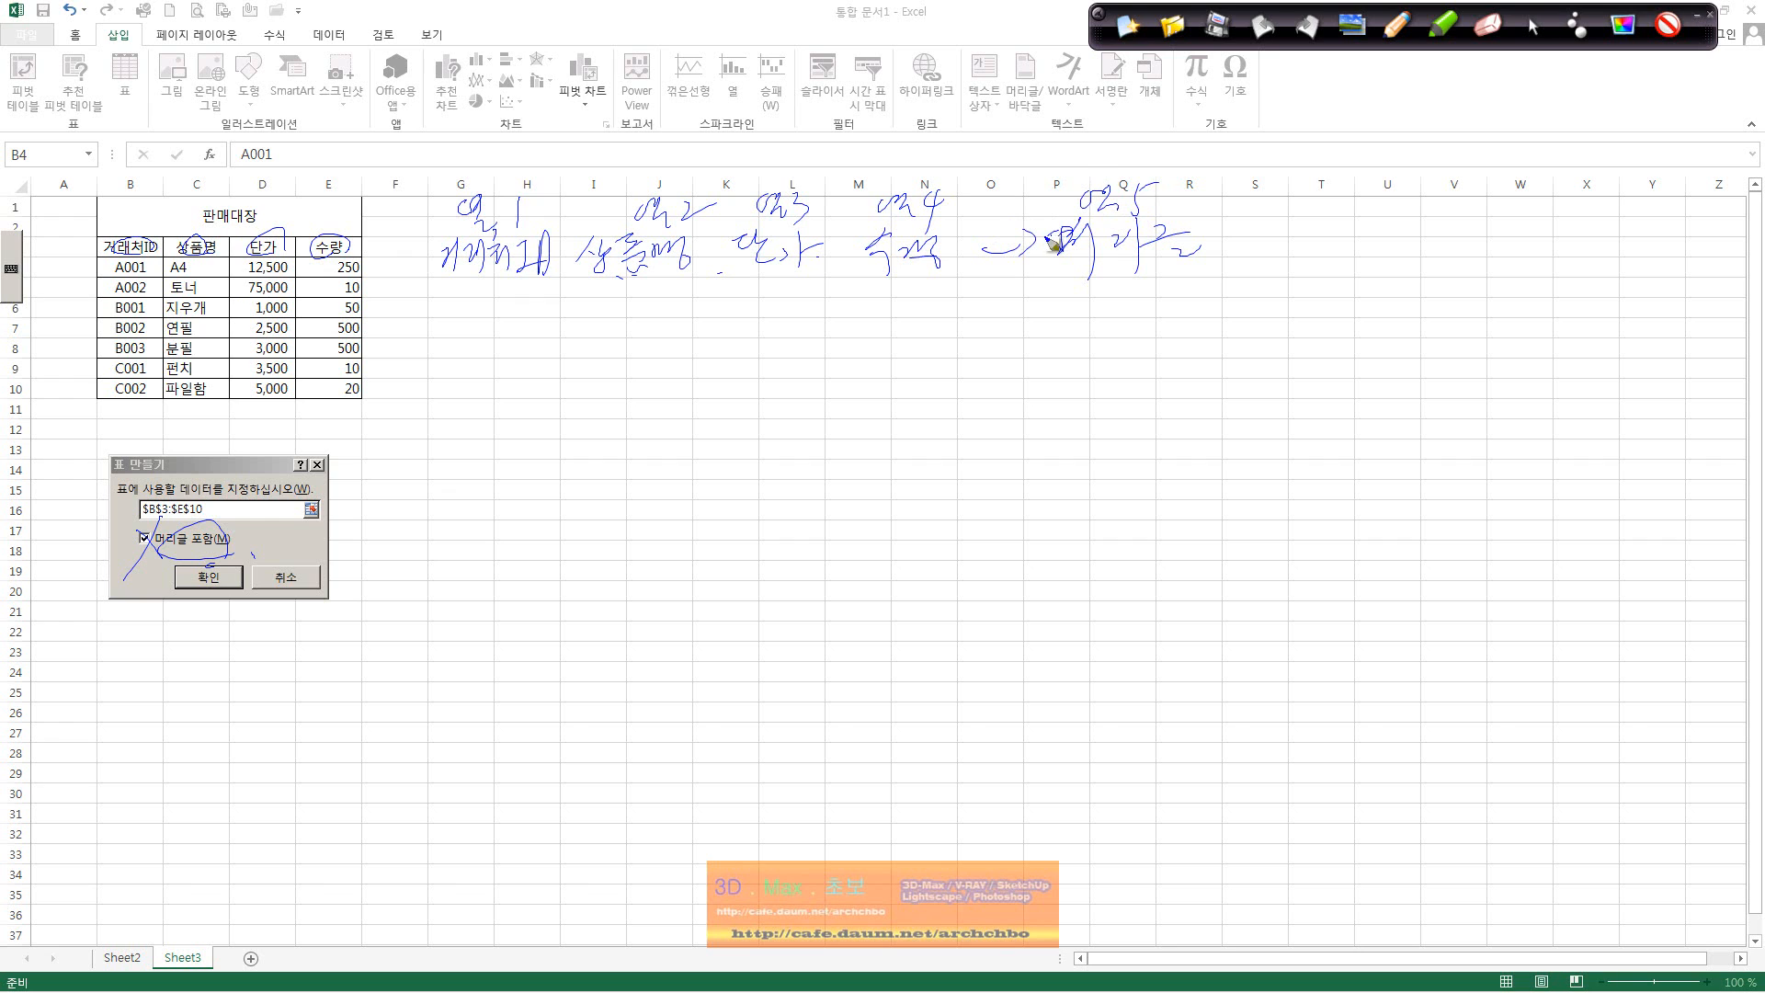
# Step: Confirm creation of the table from B3:E10 and erase all pen annotations from the screen
pyautogui.click(1532, 25)
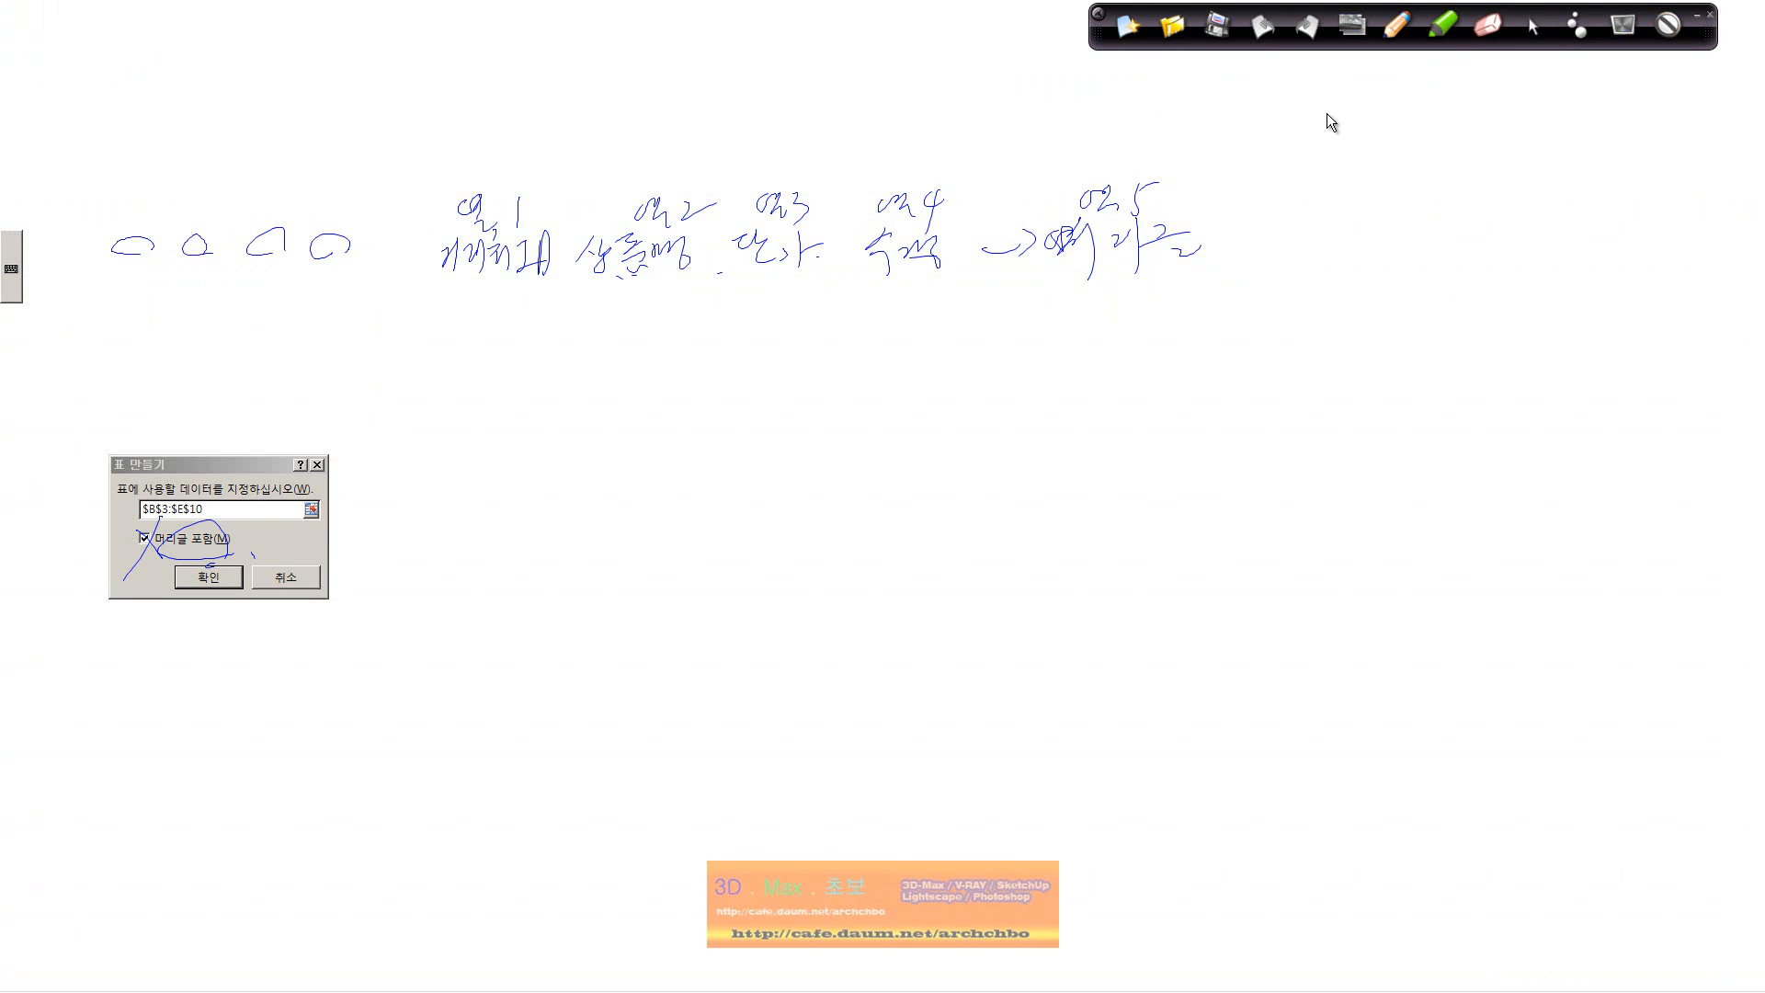
pyautogui.click(232, 584)
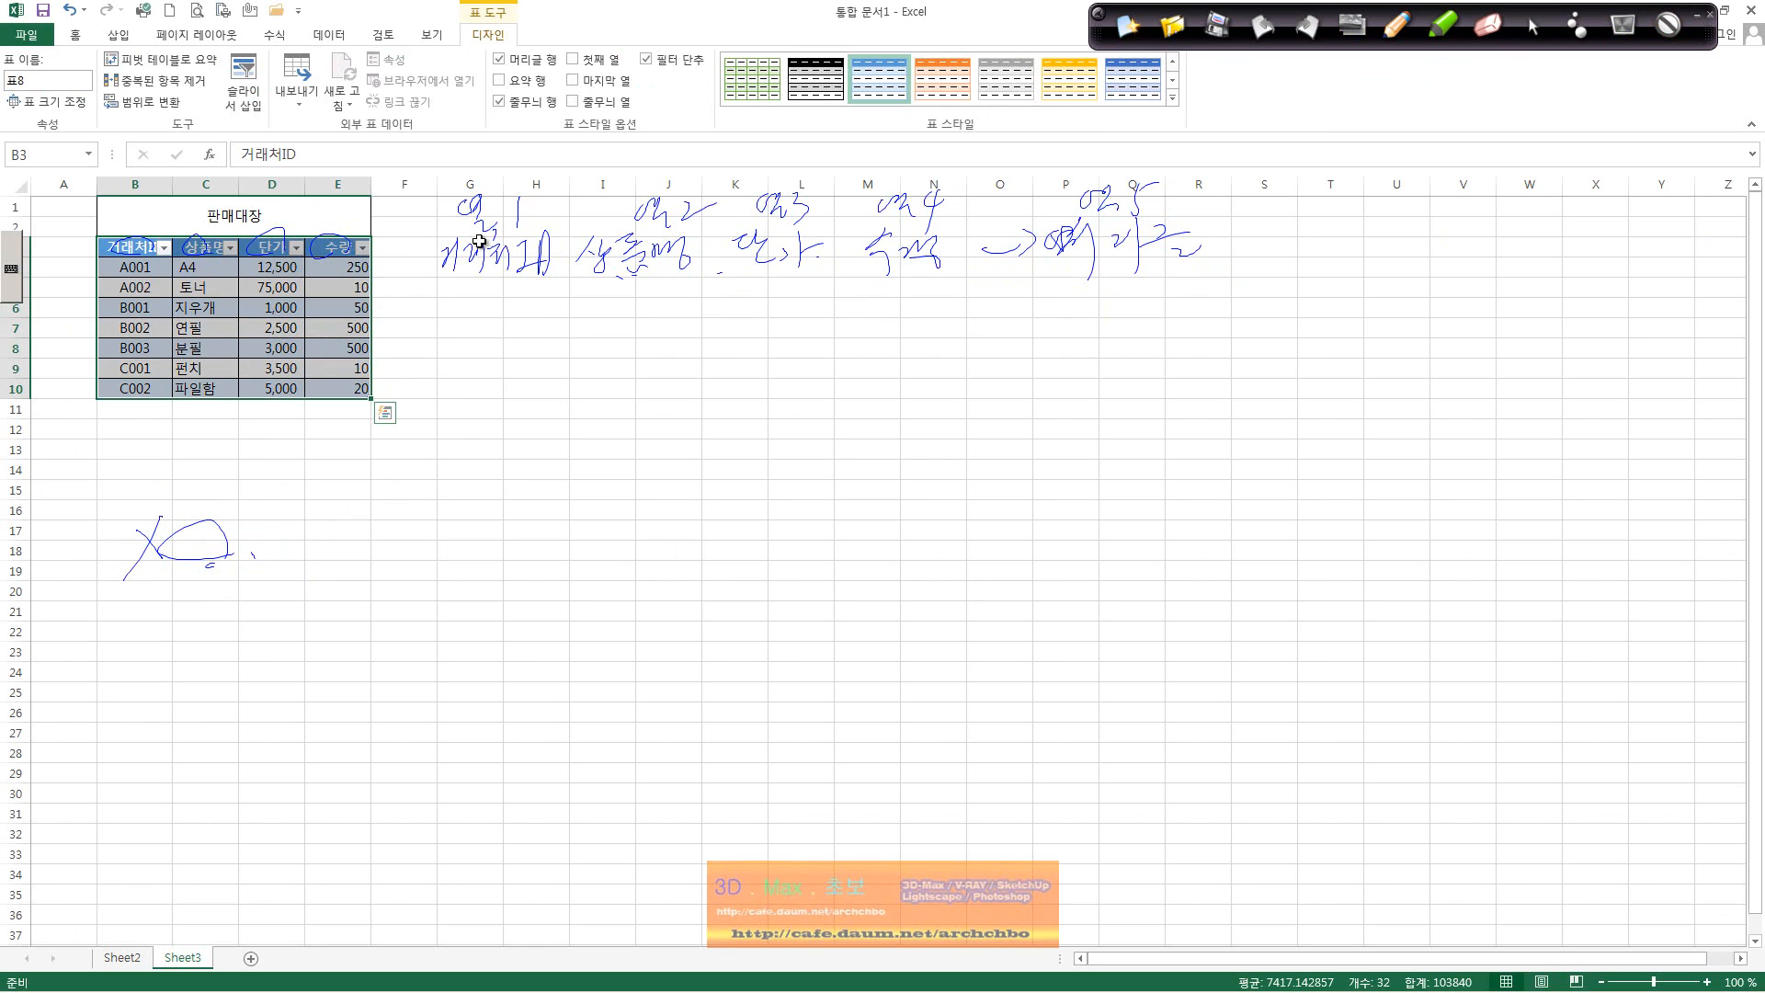
pyautogui.click(1396, 25)
pyautogui.click(1668, 25)
pyautogui.click(1533, 26)
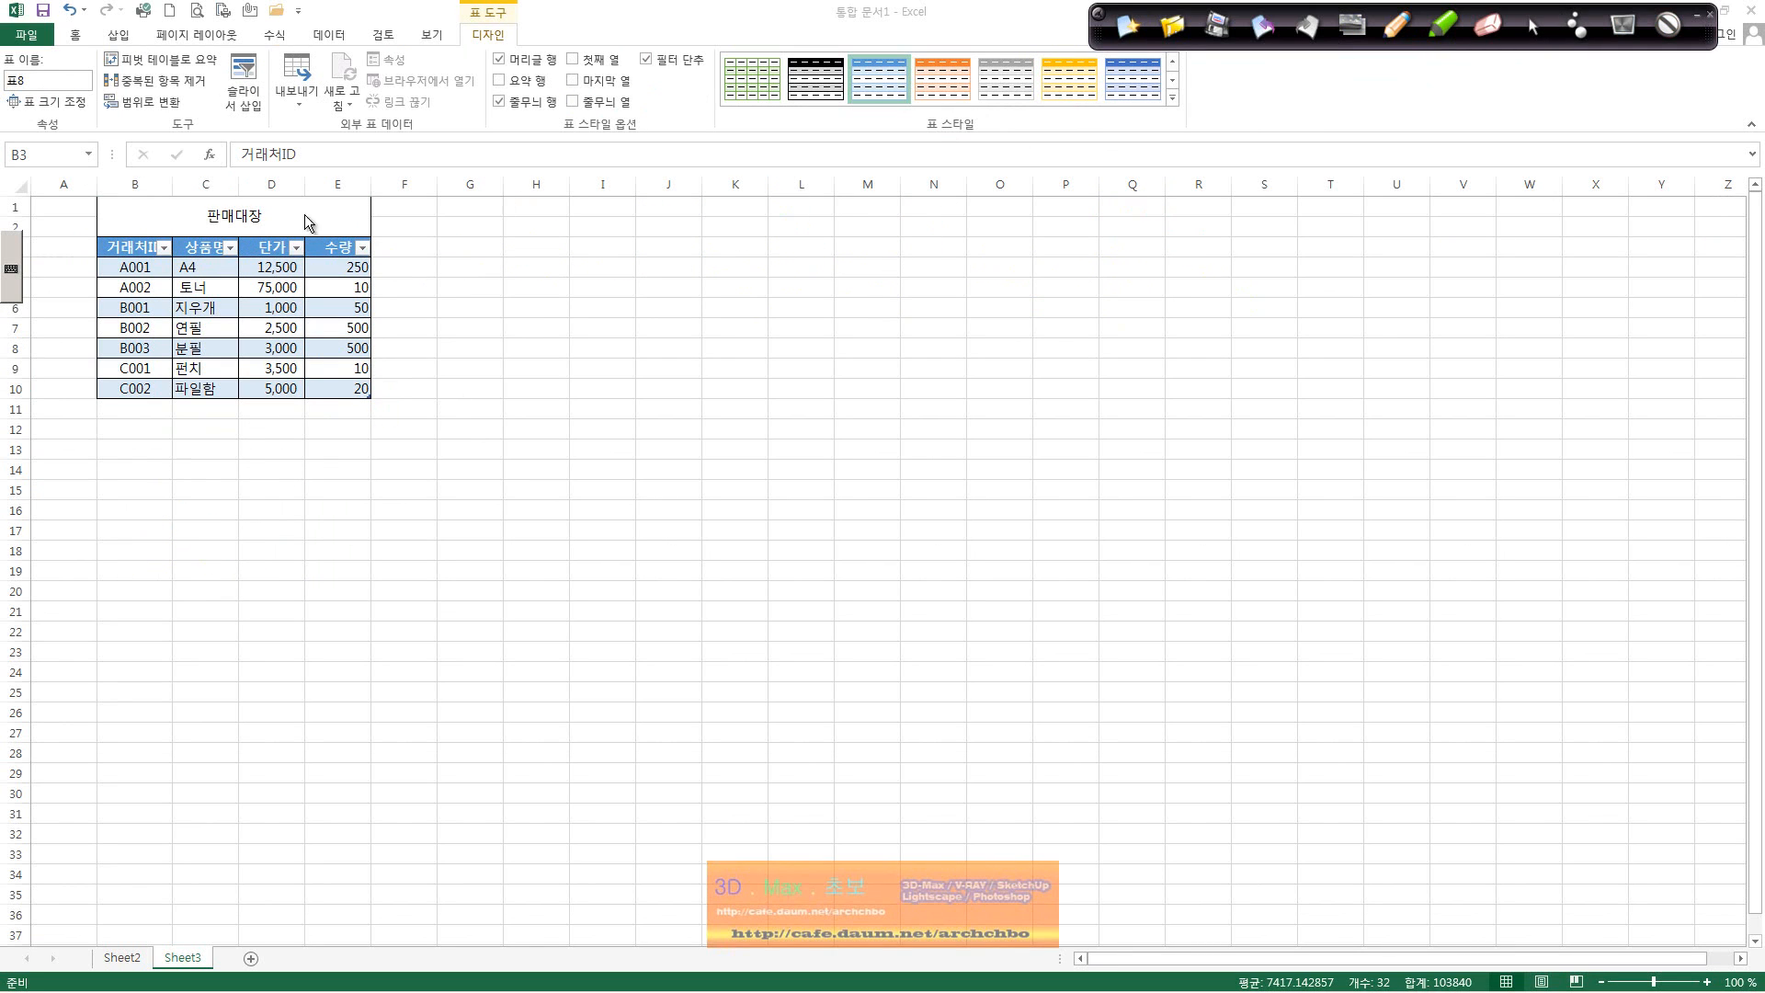
# Step: View the filter options of the 상품명 and 단가 columns, leaving both unfiltered
pyautogui.click(229, 247)
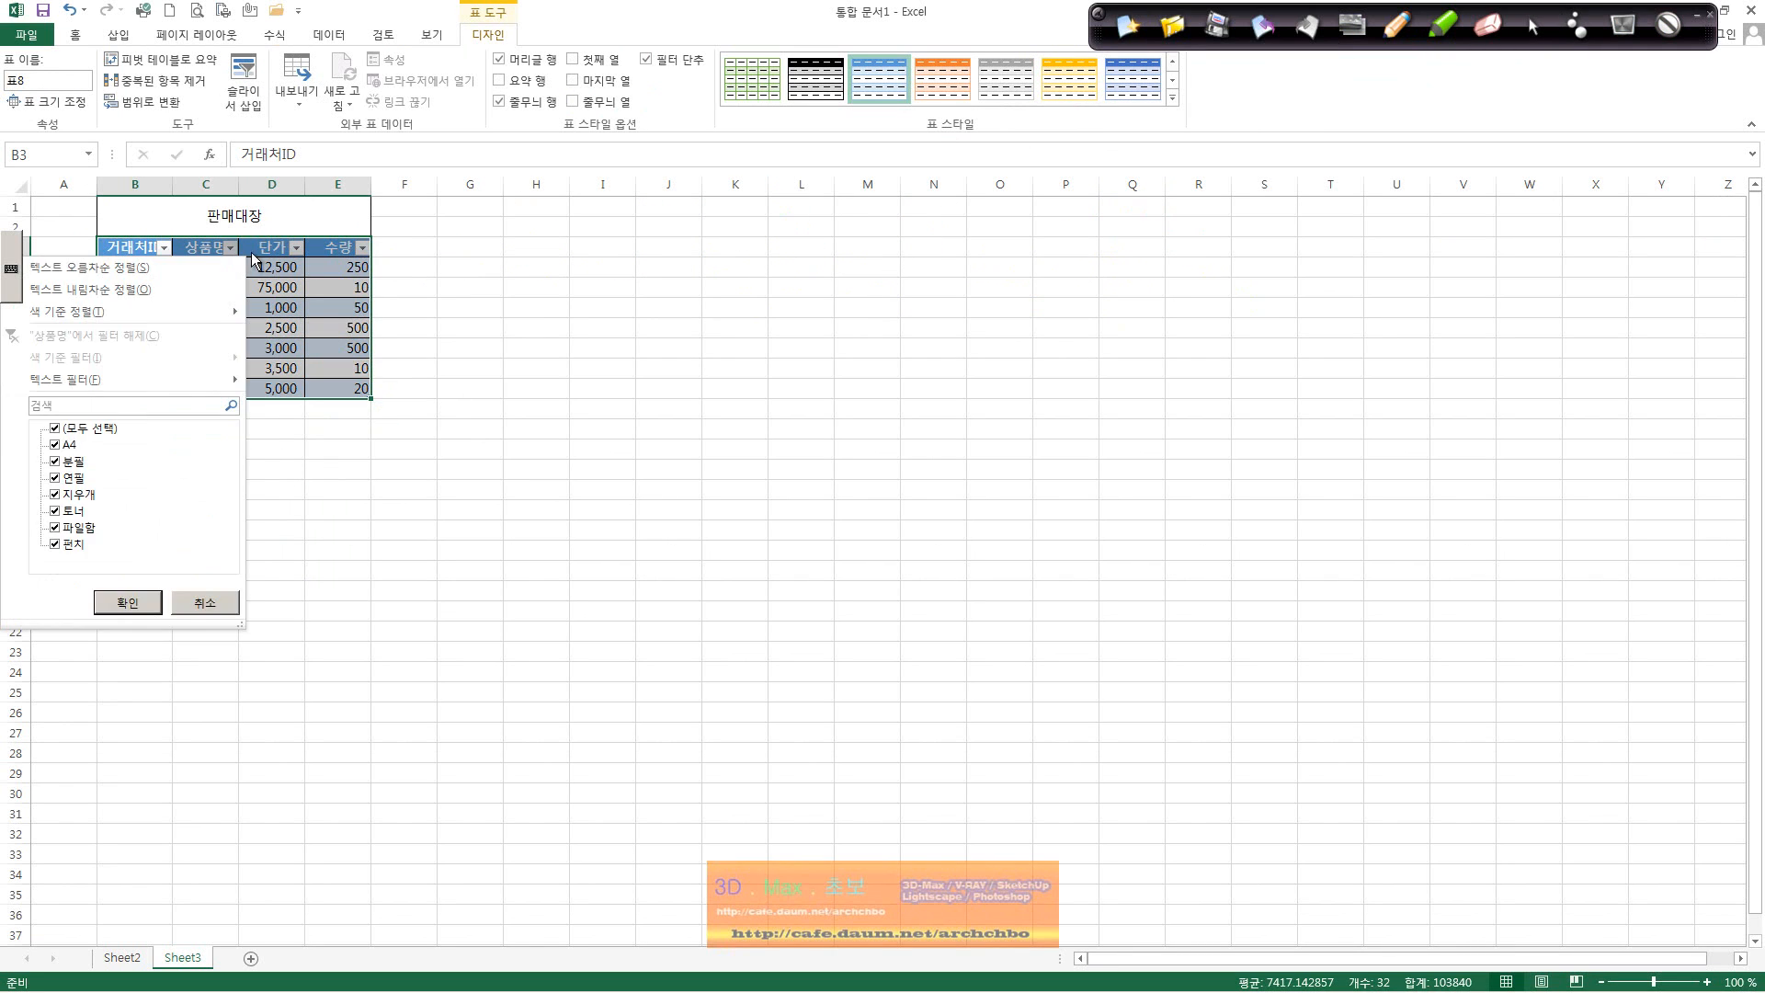
pyautogui.click(297, 249)
pyautogui.click(297, 249)
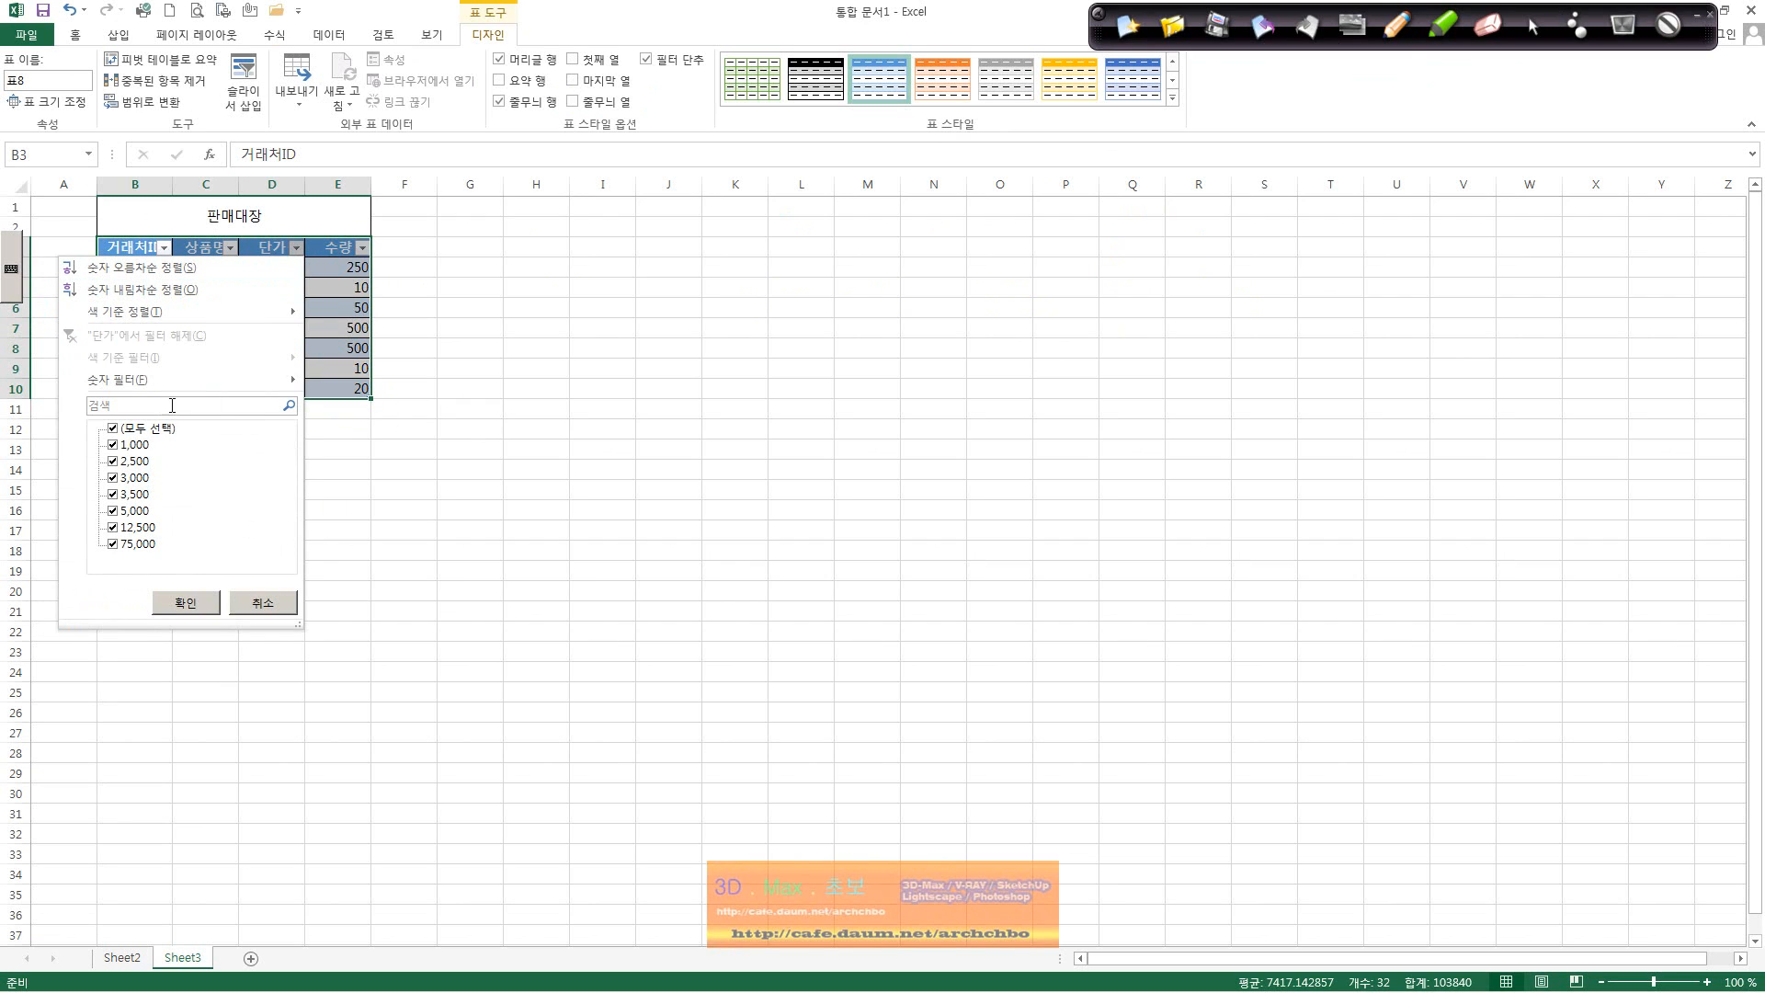
pyautogui.click(276, 604)
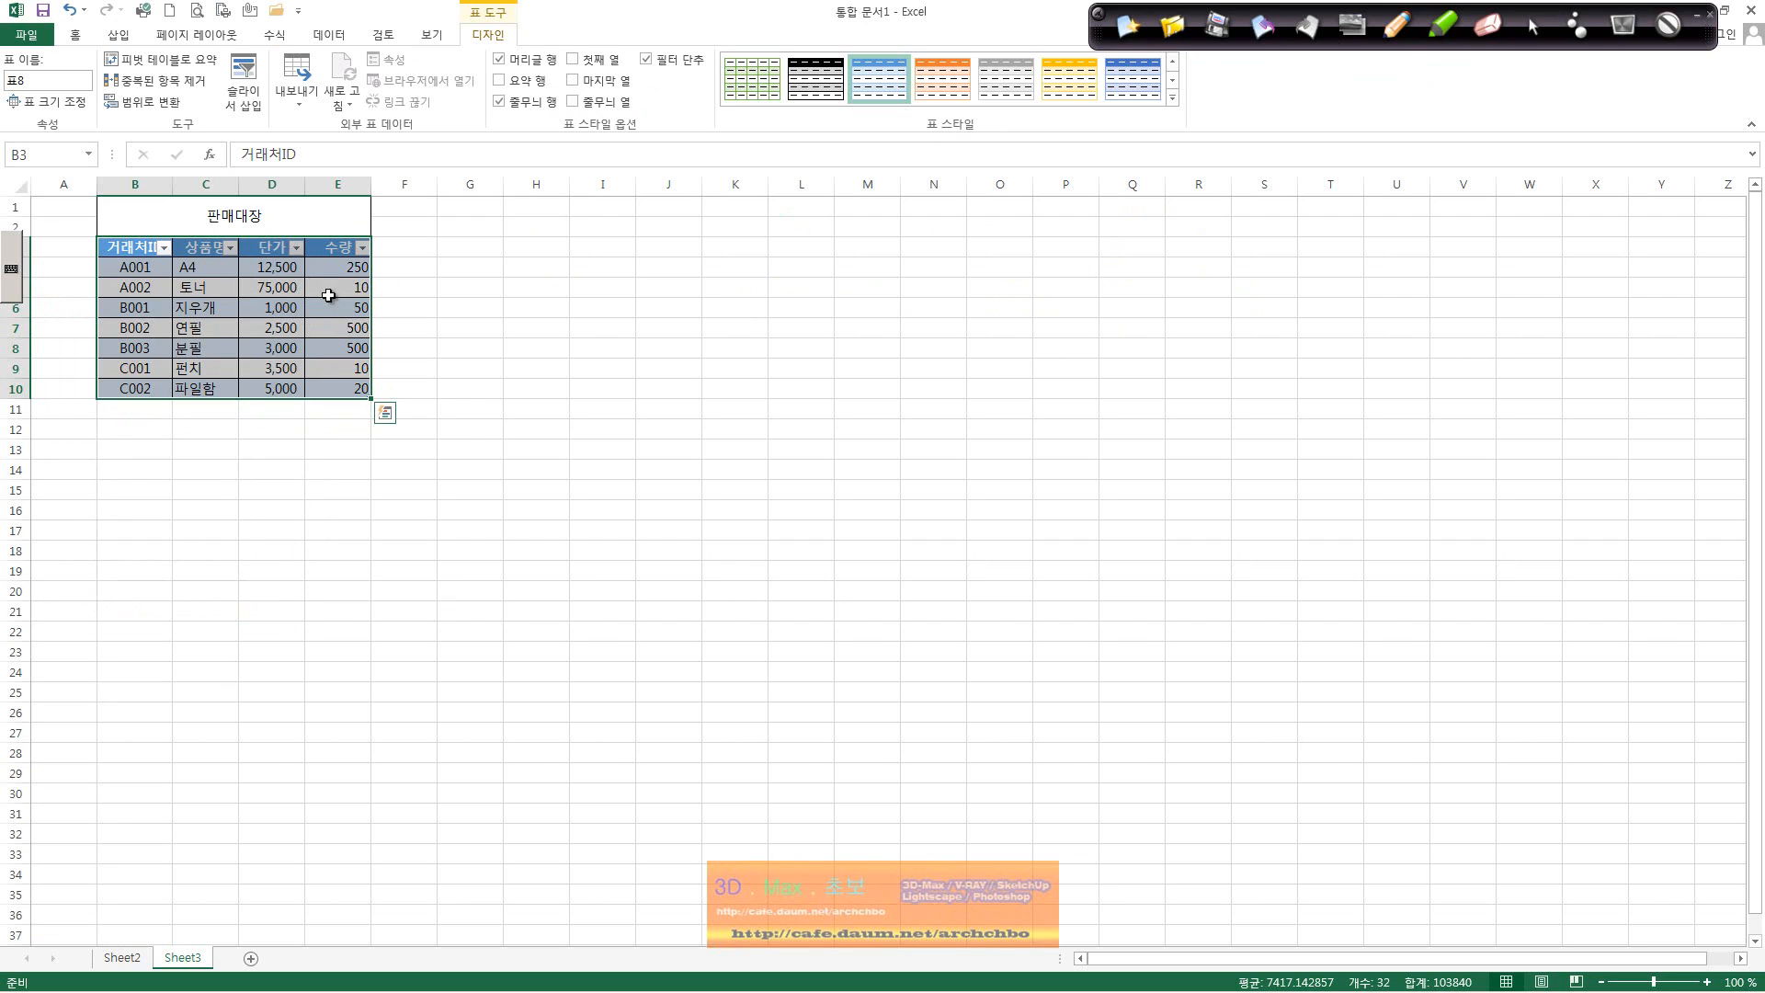
# Step: Undo the table creation and convert B3:E10 into a table with 머리글 포함 turned off
pyautogui.click(286, 250)
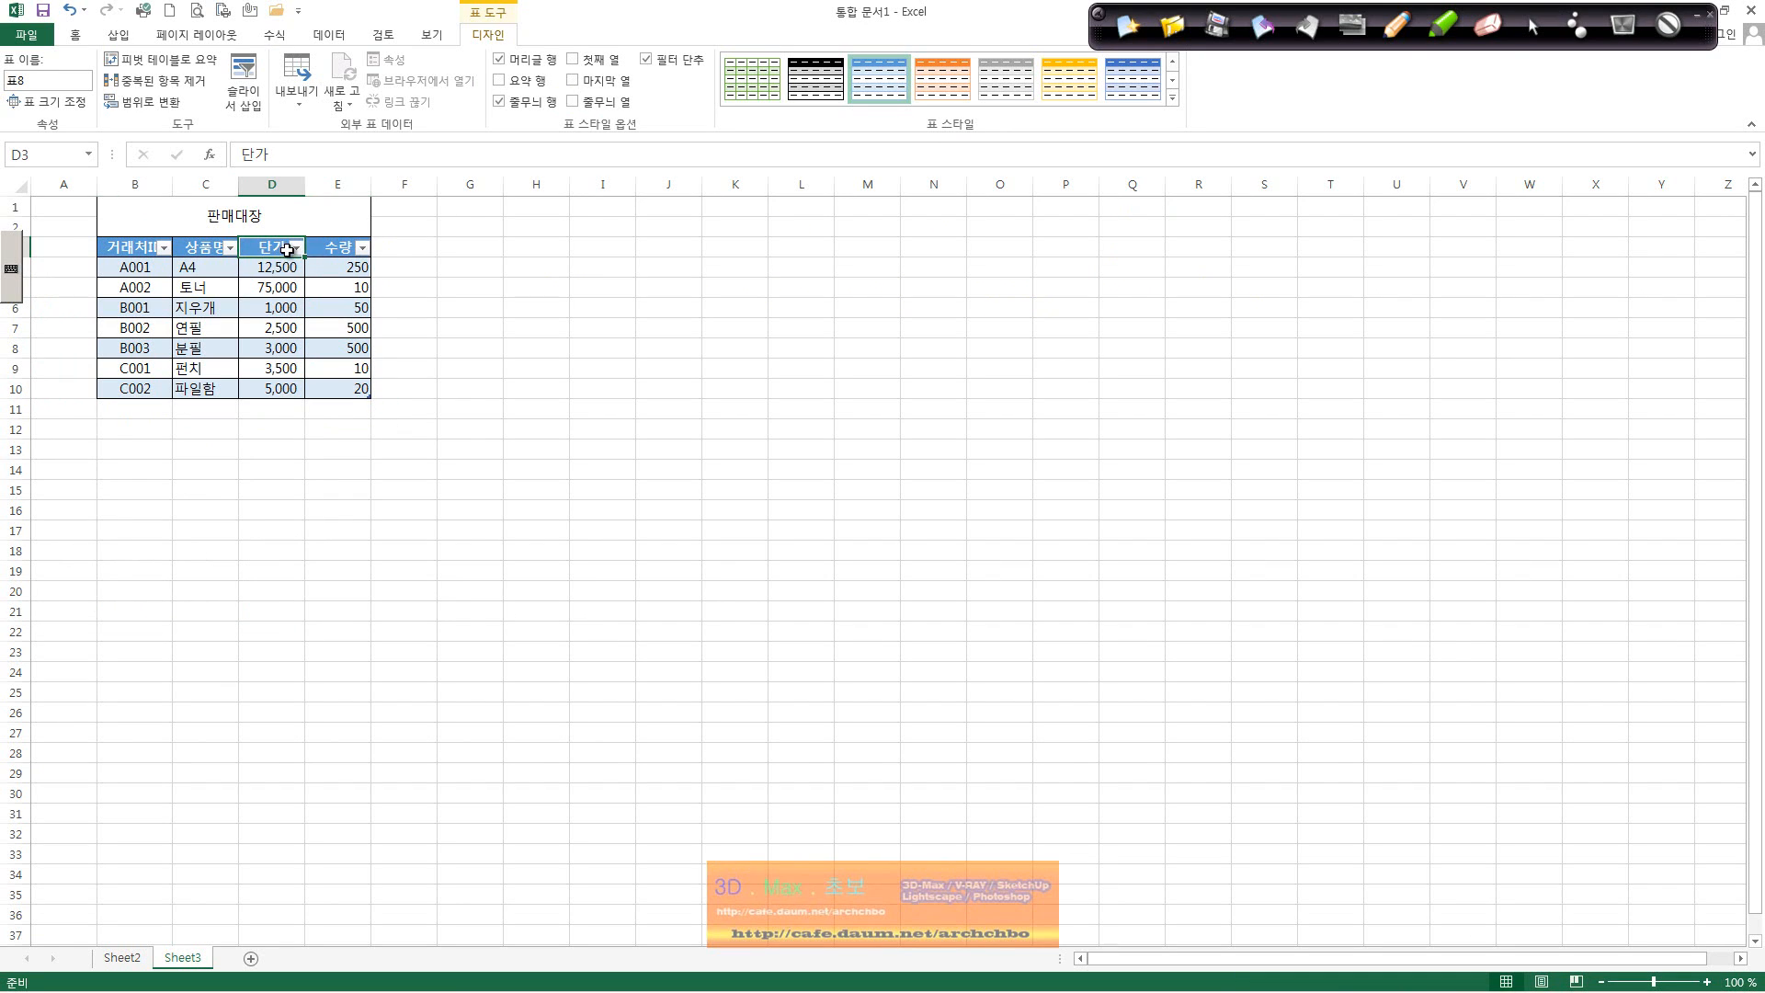
pyautogui.click(69, 10)
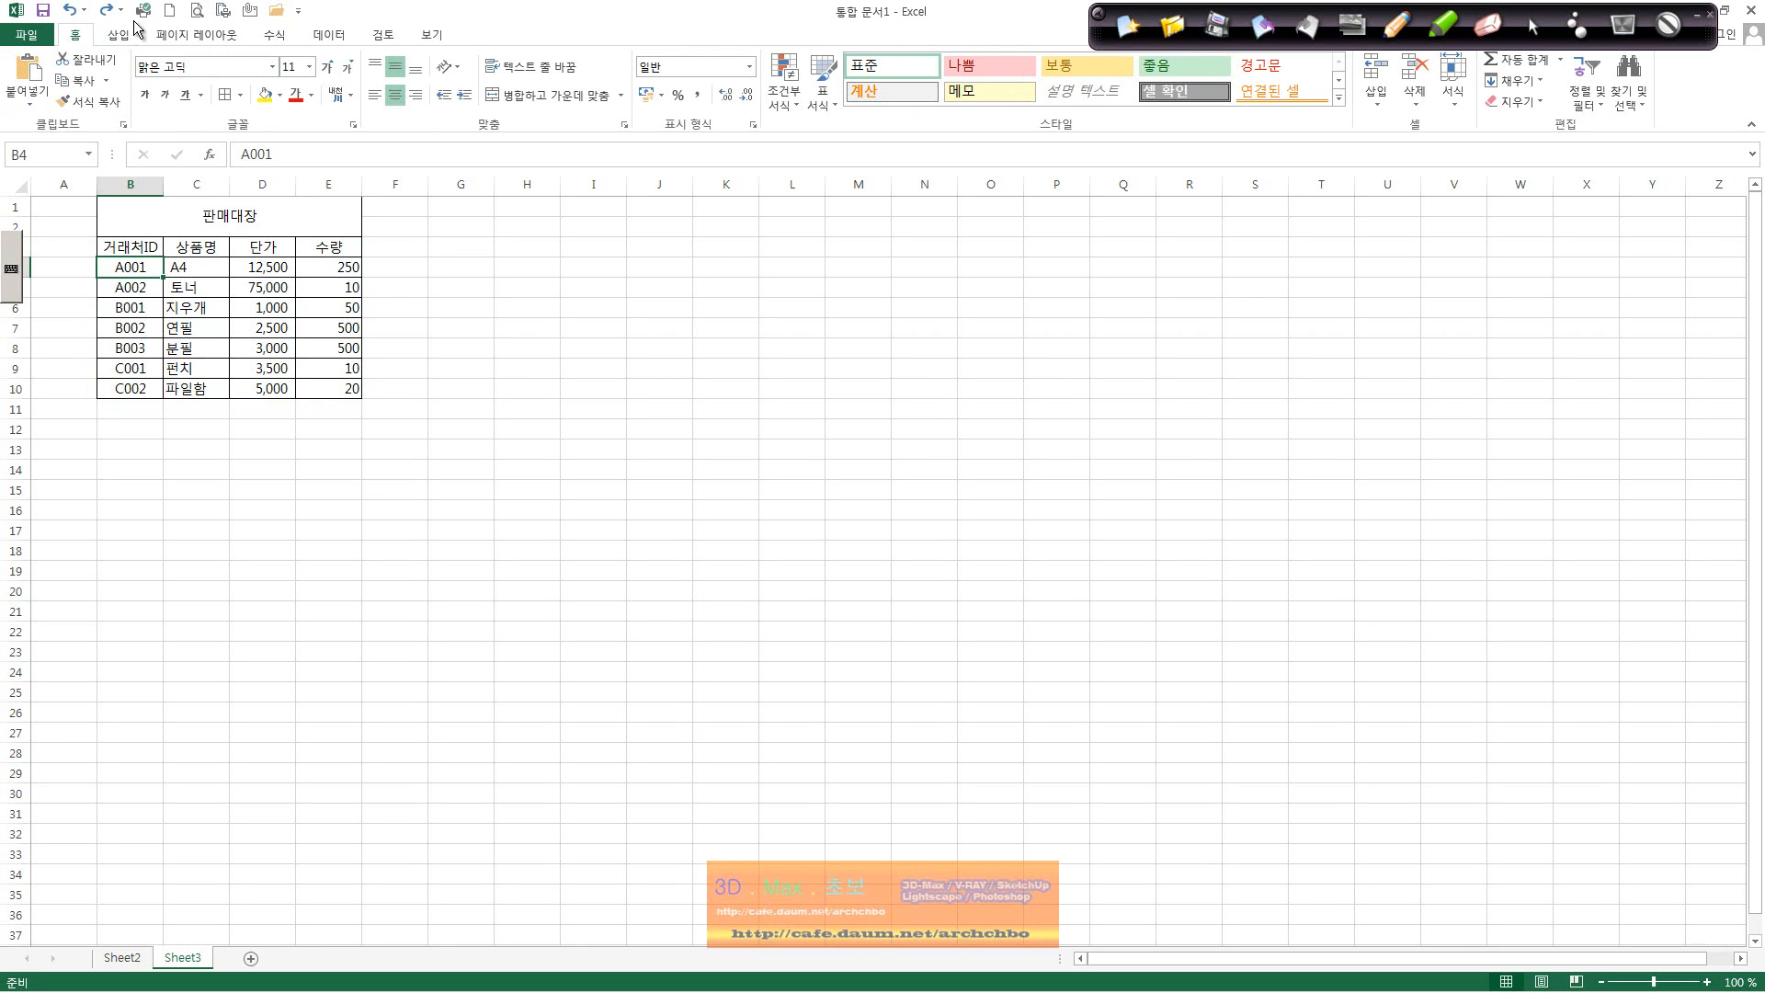
pyautogui.click(131, 32)
pyautogui.click(123, 92)
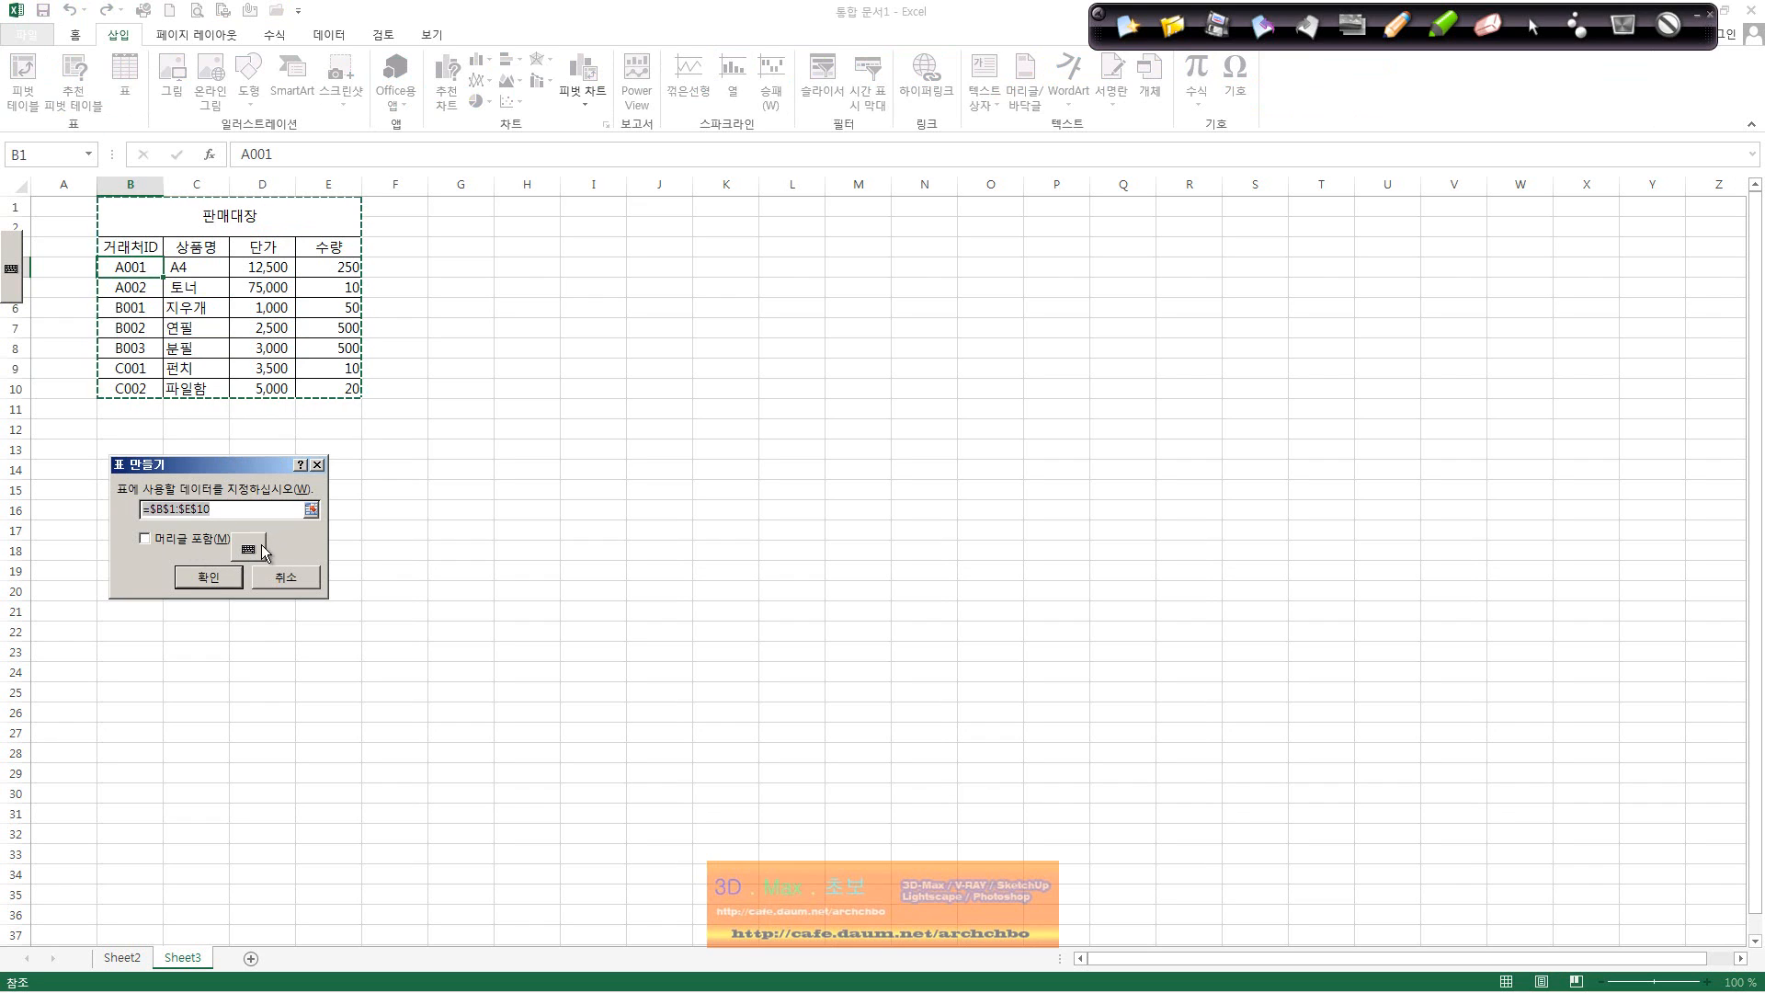
pyautogui.click(311, 509)
pyautogui.moveTo(155, 254); pyautogui.dragTo(352, 389)
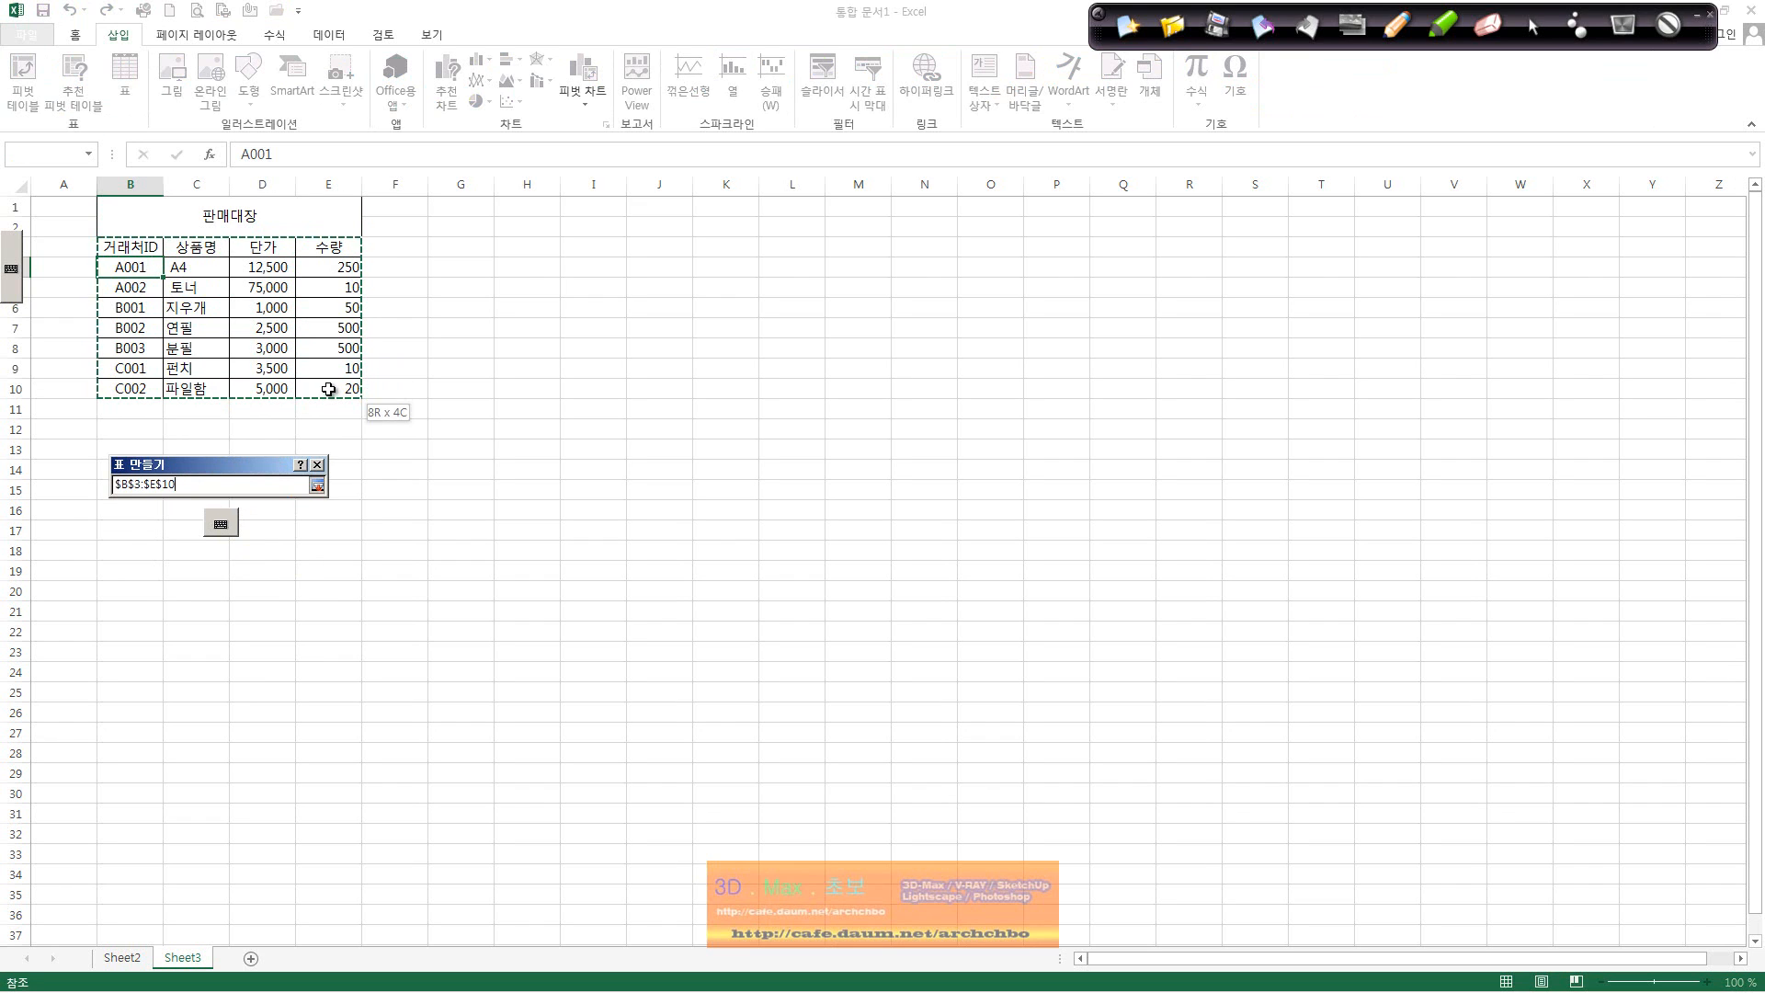
pyautogui.click(317, 486)
pyautogui.click(208, 576)
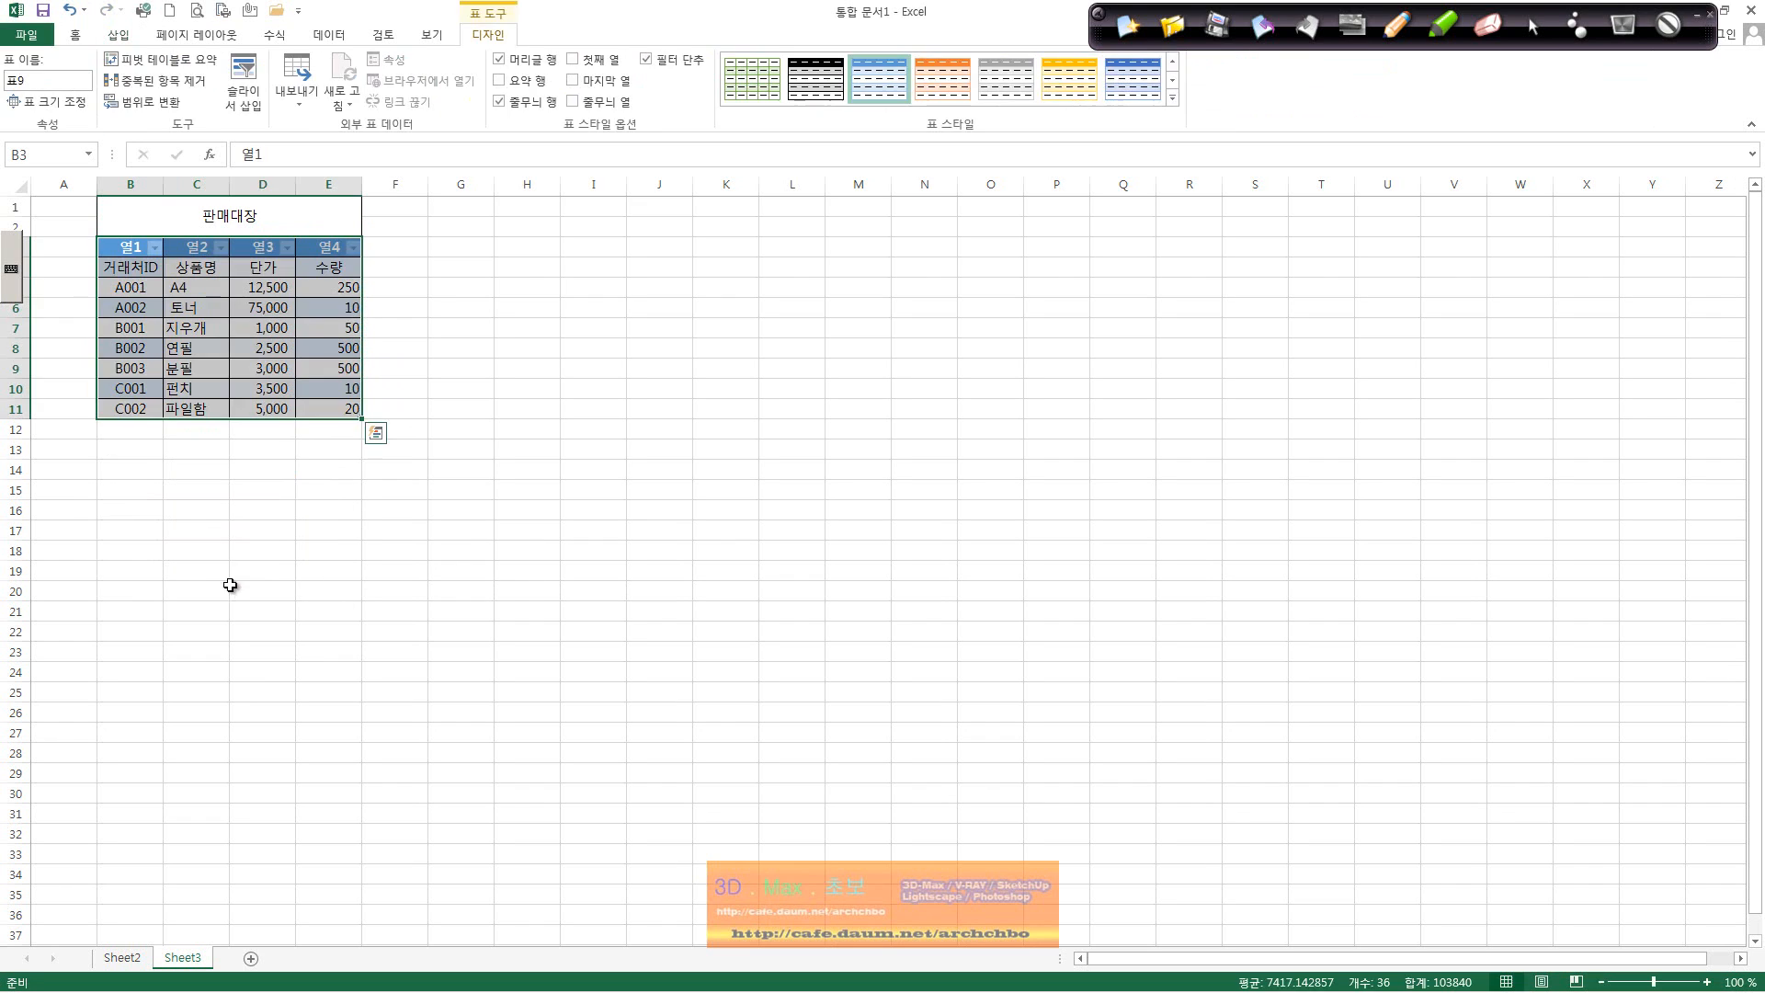
# Step: View the filter options of the first generic column 열1, and undo the headerless table
pyautogui.click(155, 248)
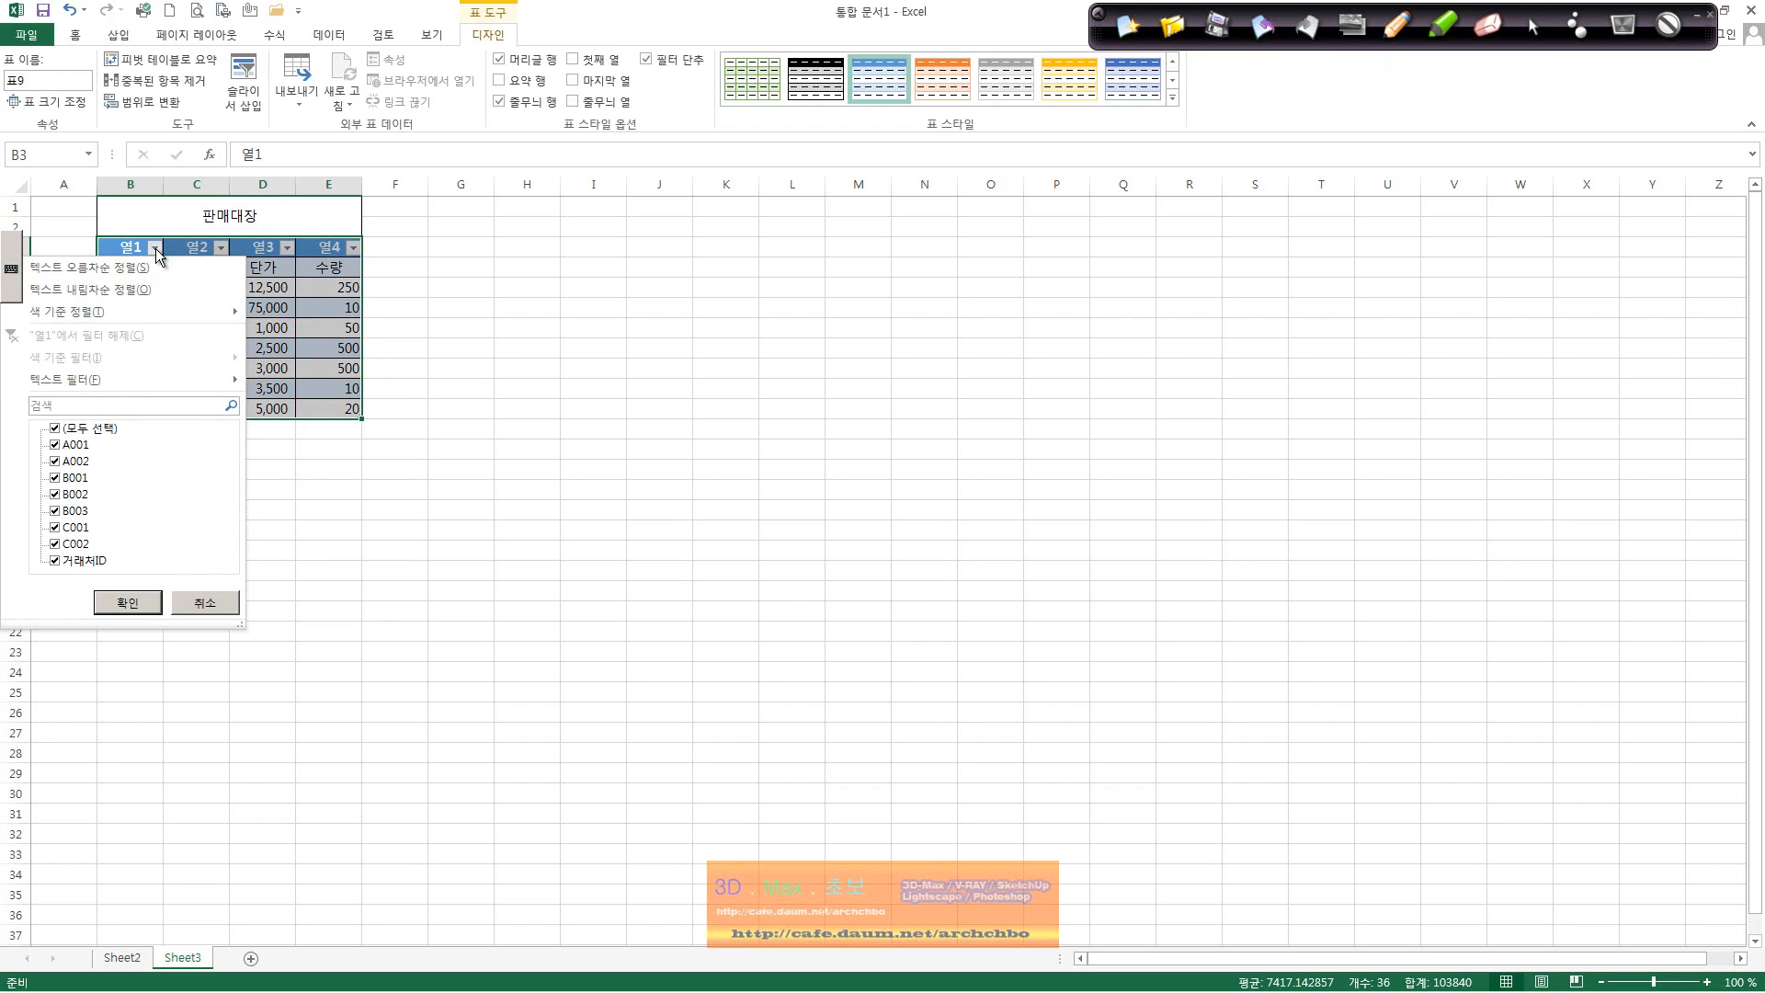
pyautogui.click(281, 340)
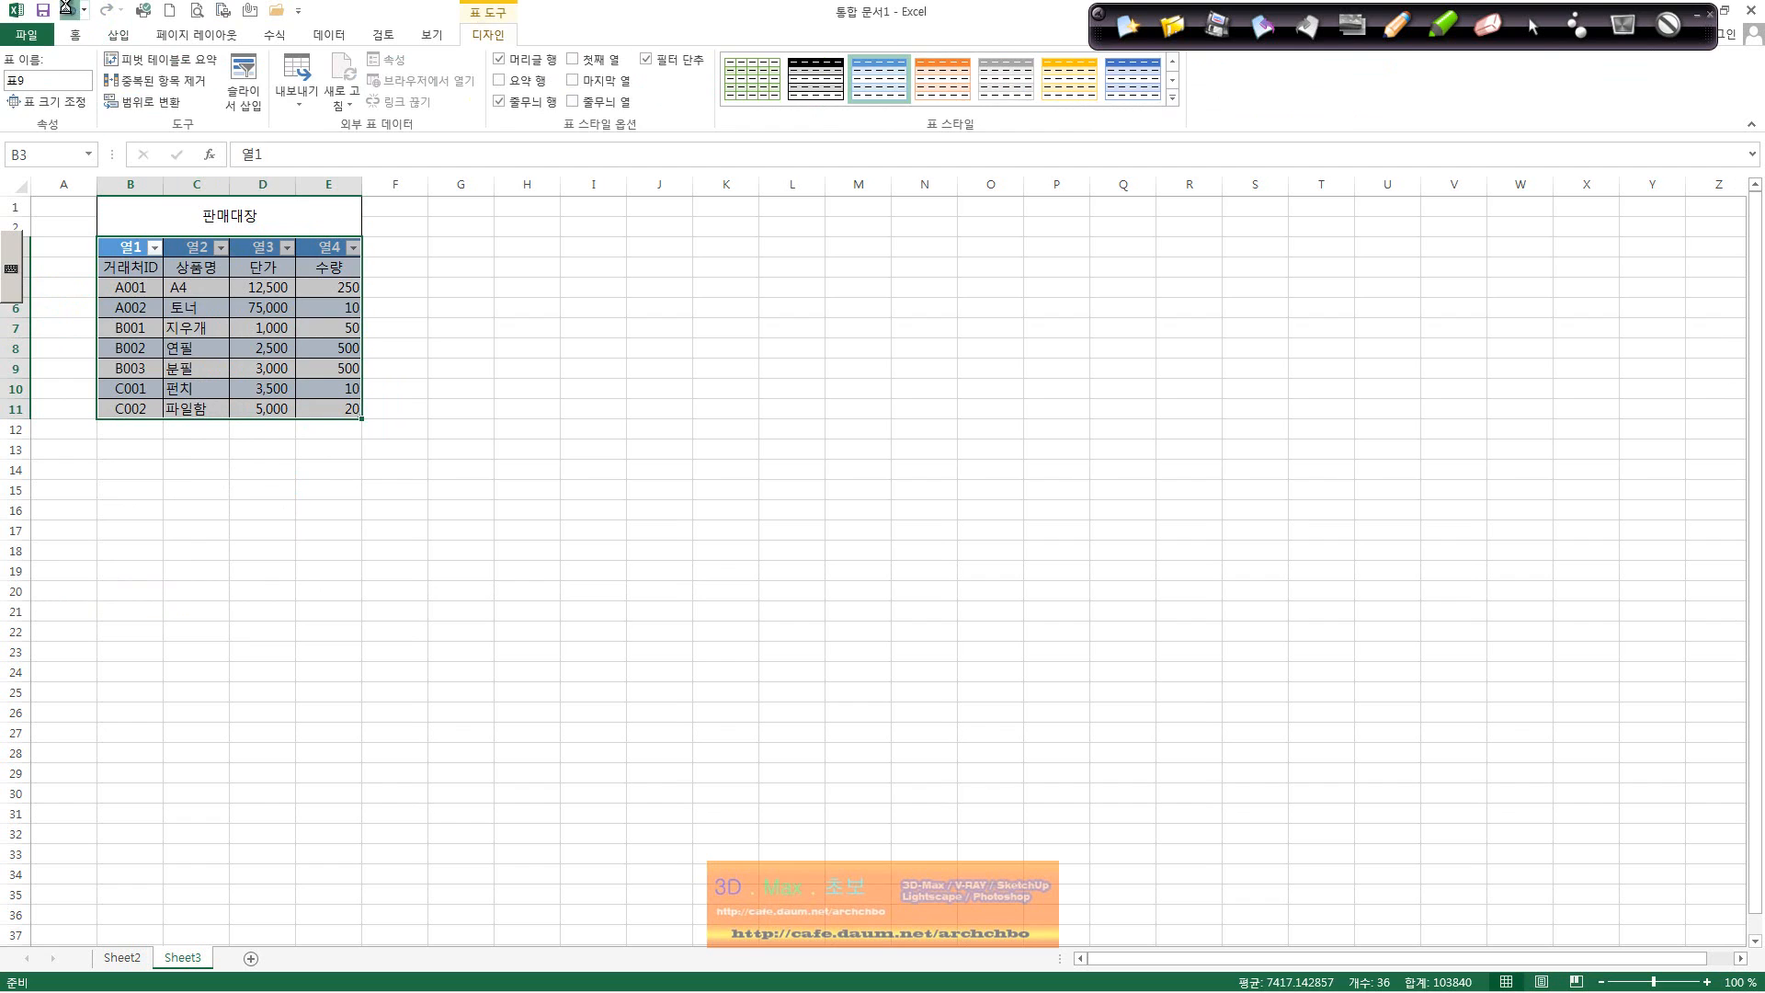
pyautogui.hotkey('ctrl', 'z')
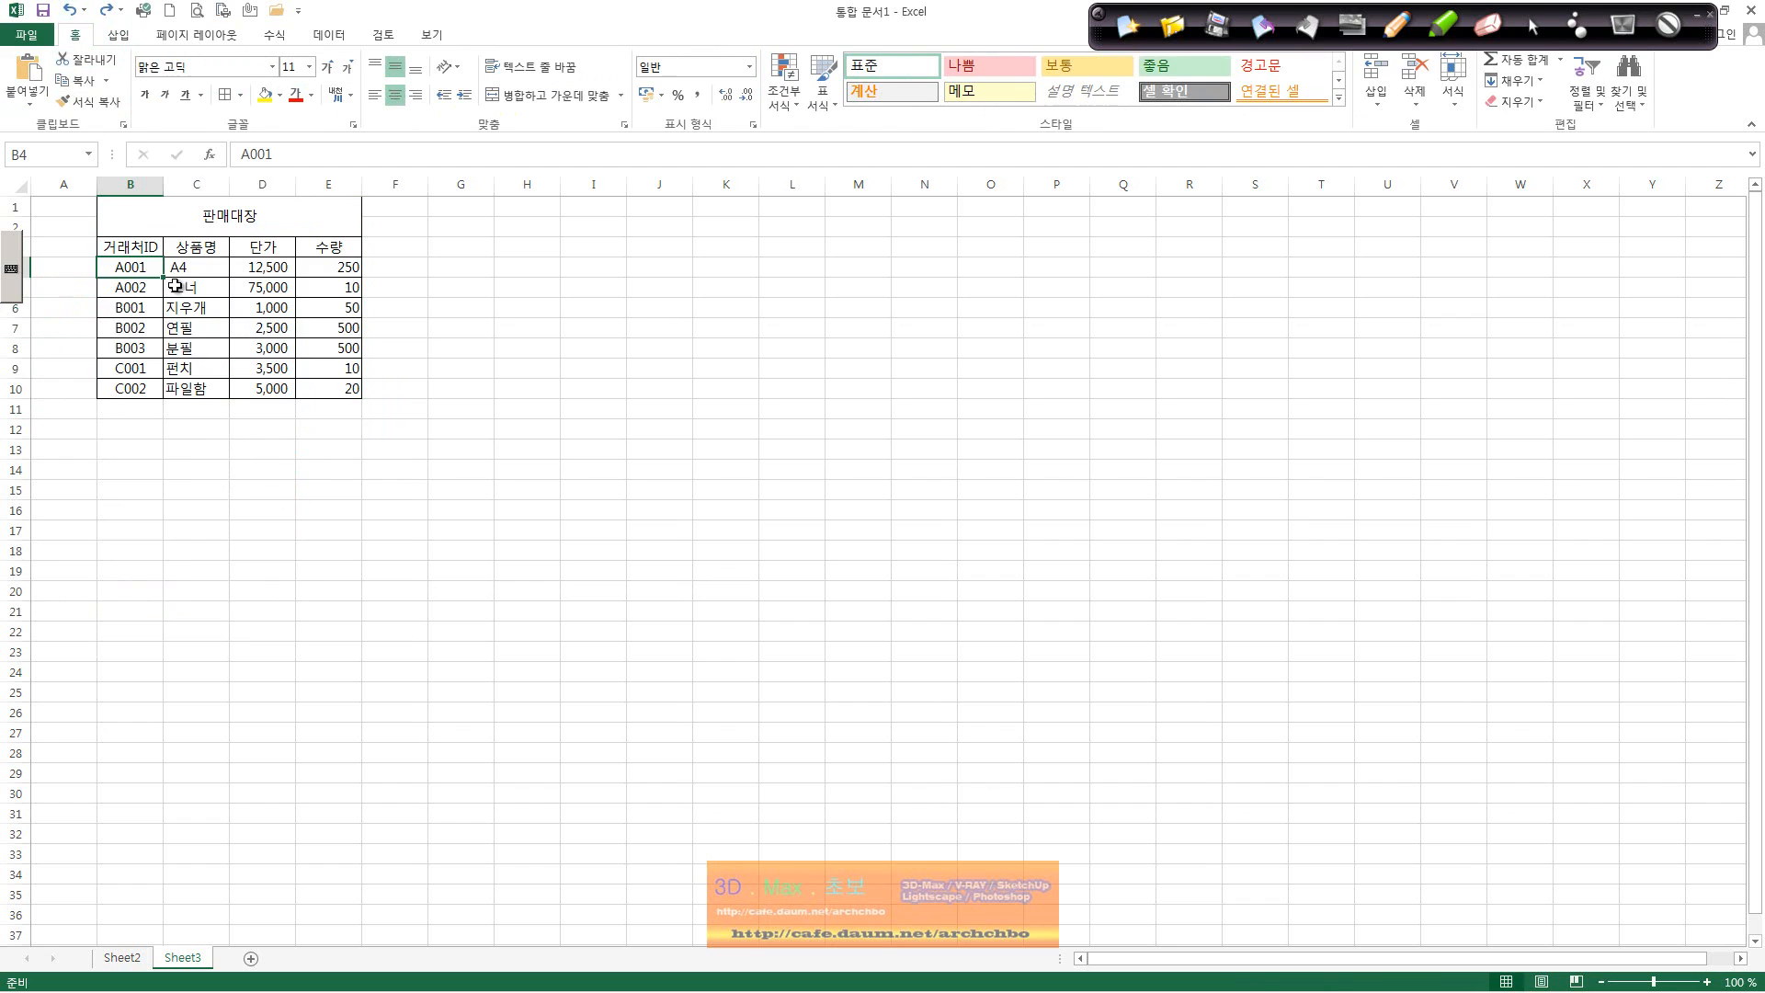
# Step: Convert B3:E10 into a table with 머리글 포함 turned on
pyautogui.click(126, 40)
pyautogui.click(124, 78)
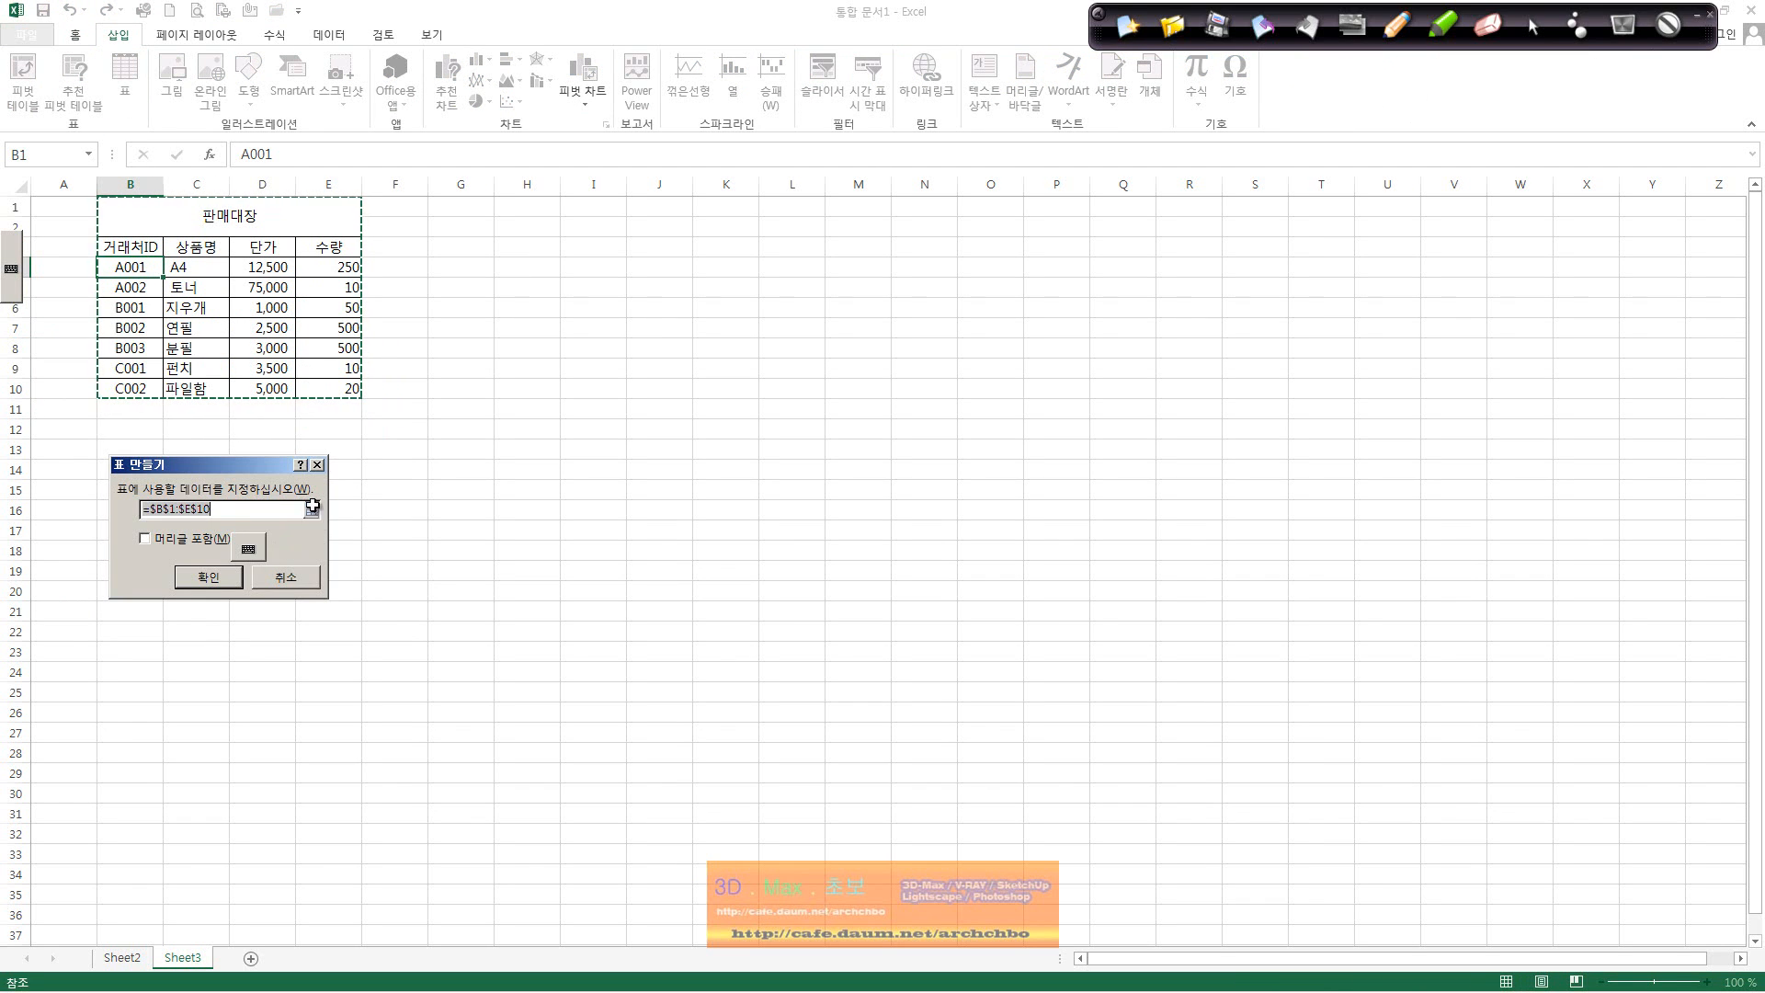
pyautogui.click(313, 505)
pyautogui.moveTo(143, 246); pyautogui.dragTo(359, 388)
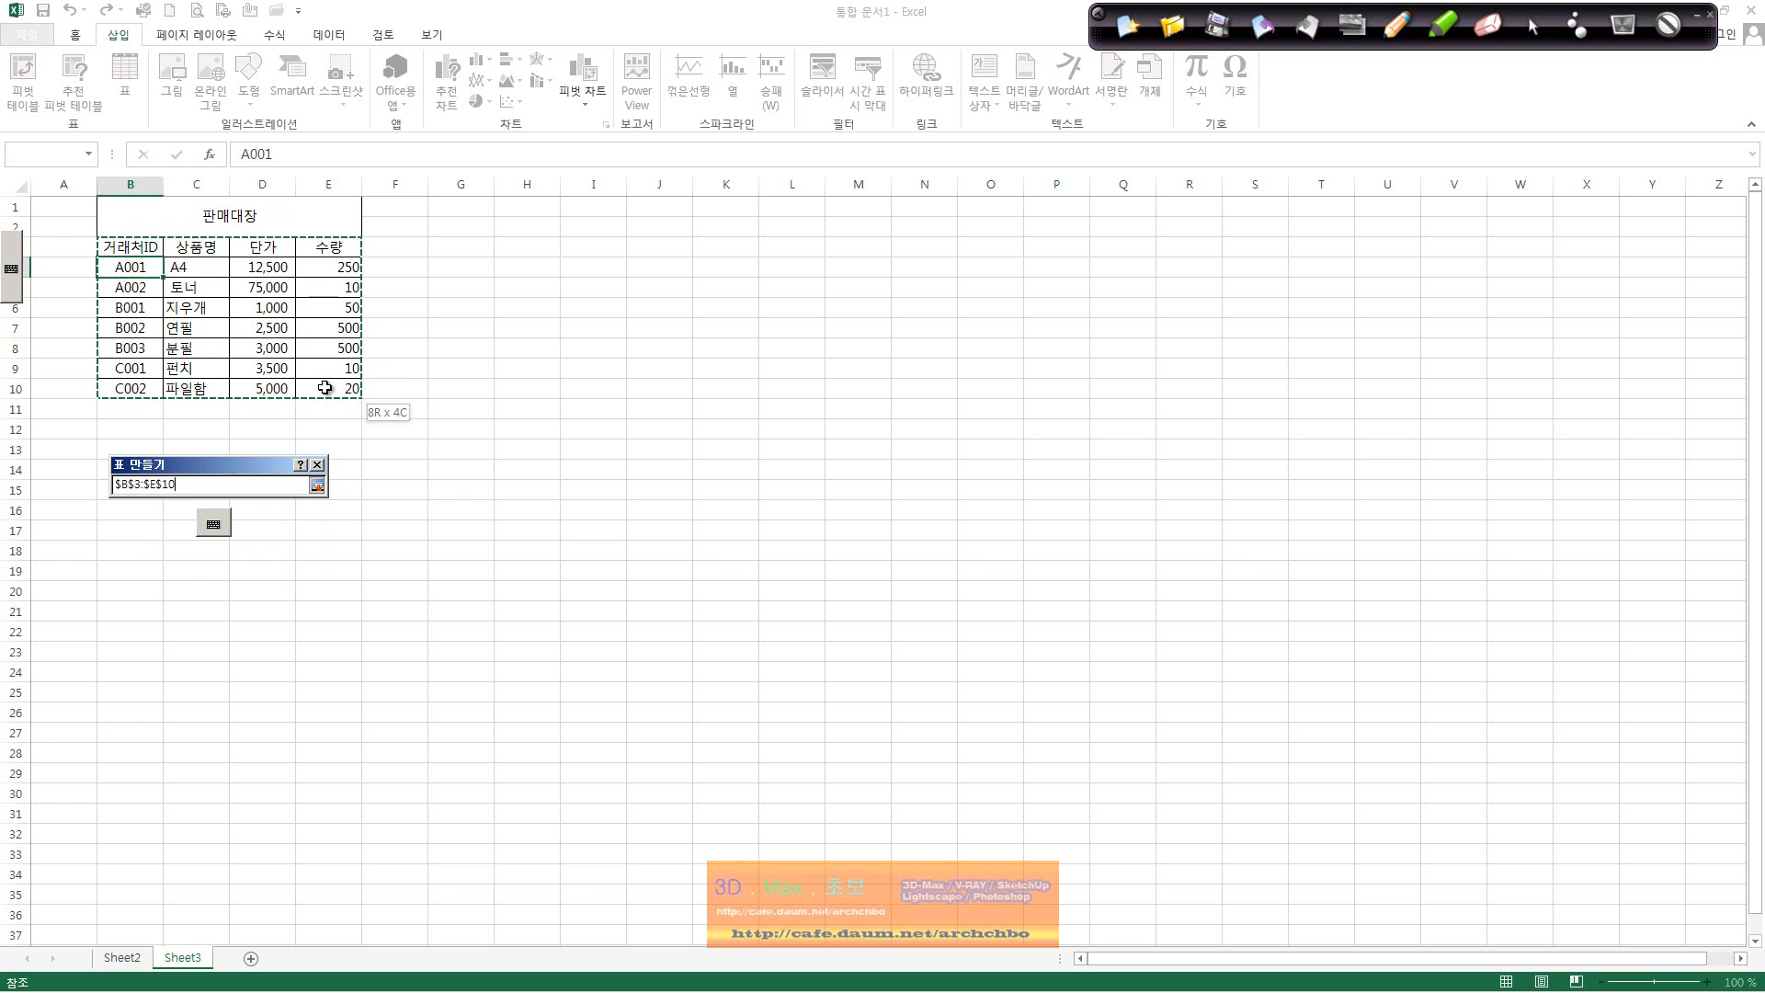
pyautogui.click(317, 485)
pyautogui.click(142, 540)
pyautogui.click(229, 579)
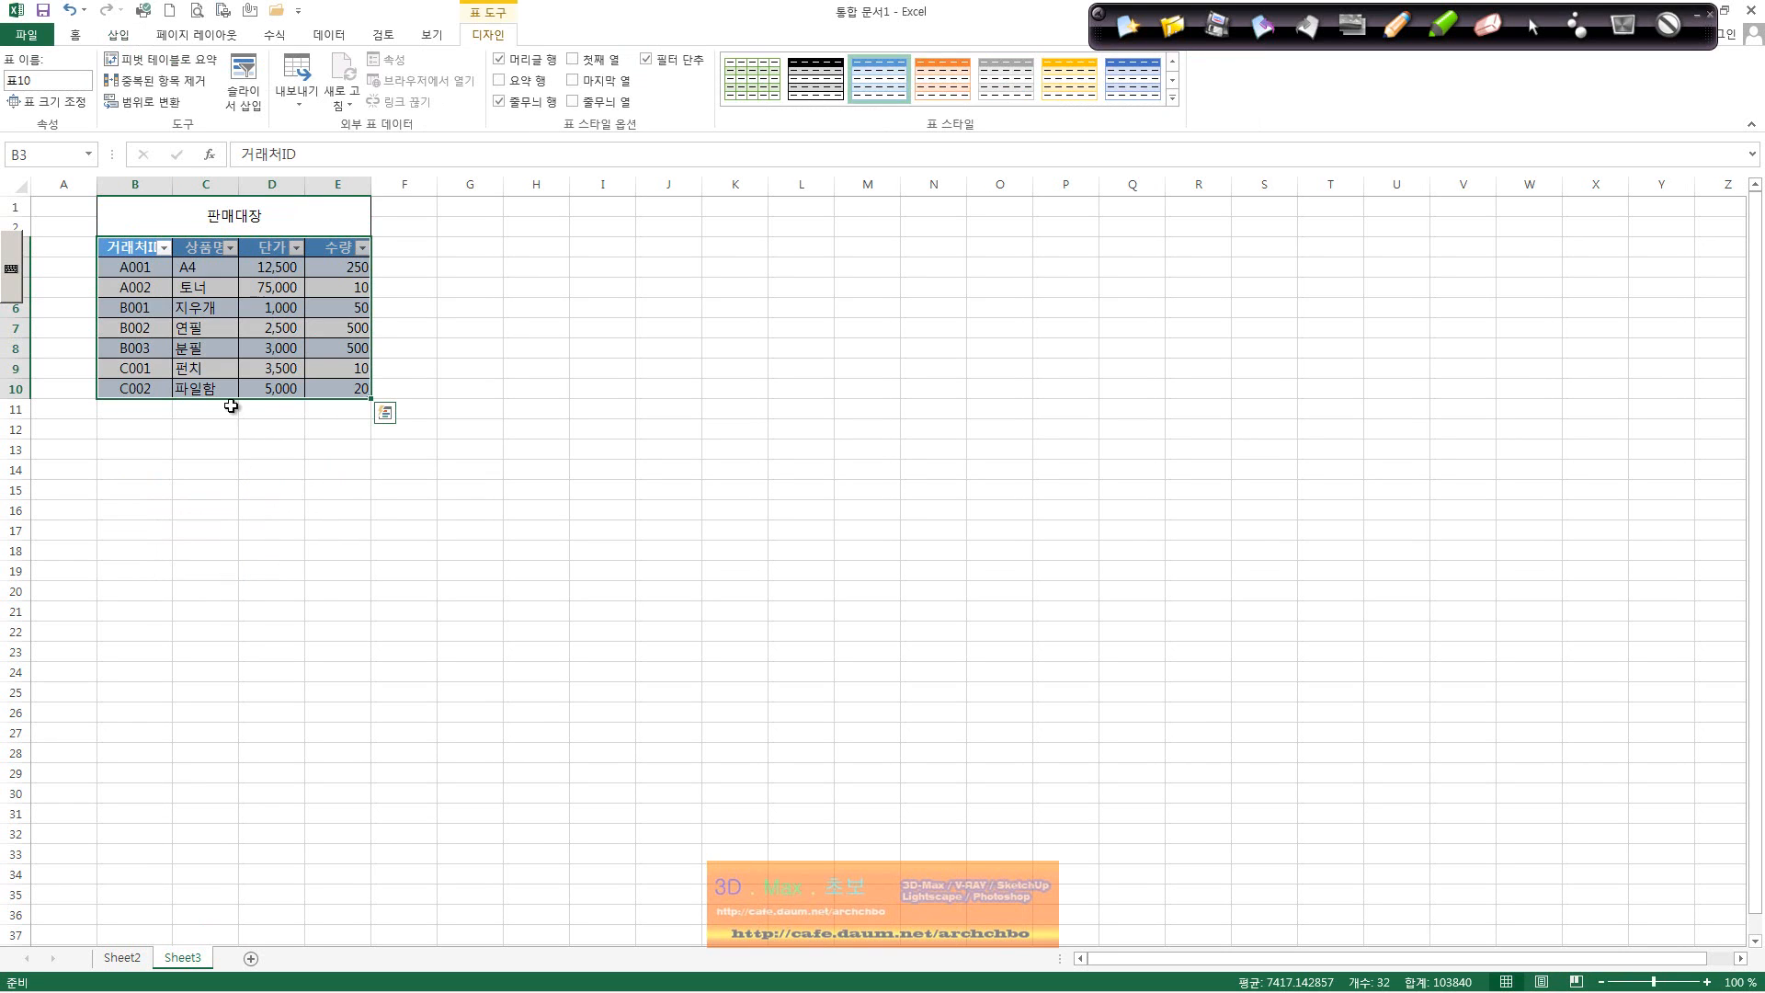
pyautogui.click(230, 405)
pyautogui.click(261, 348)
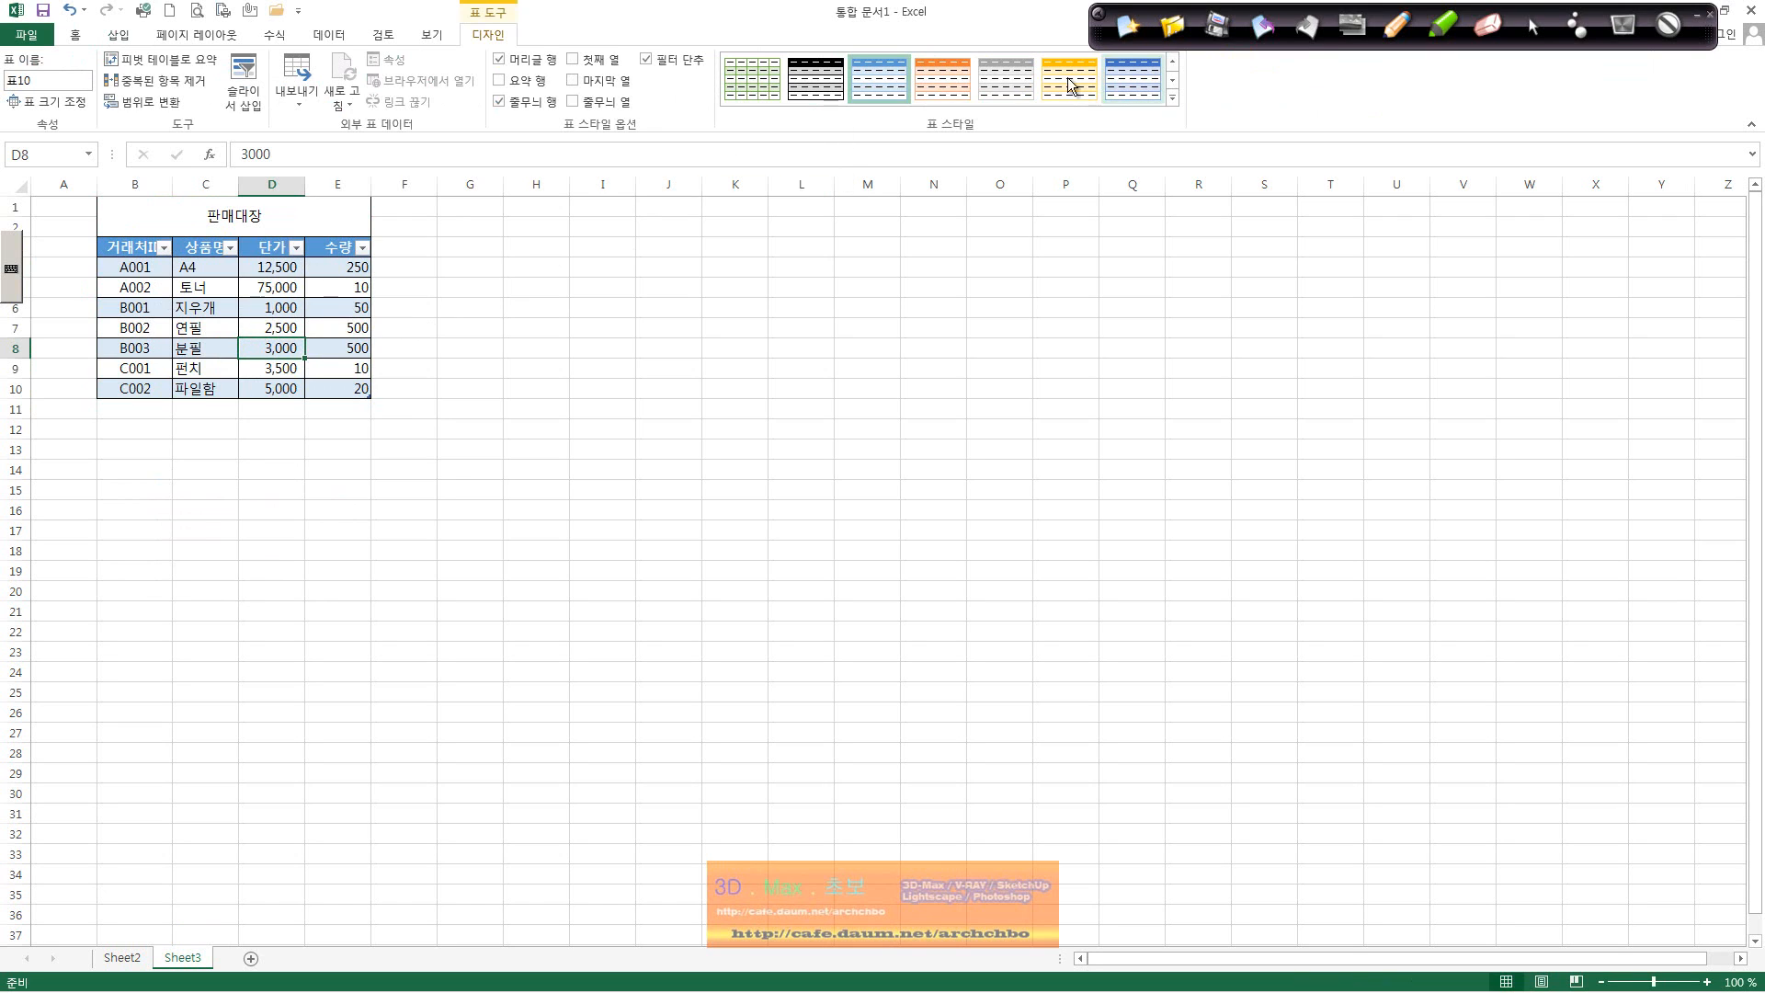
# Step: Try an orange and a black table style, and apply the style with a blue header and grey banded rows
pyautogui.click(956, 88)
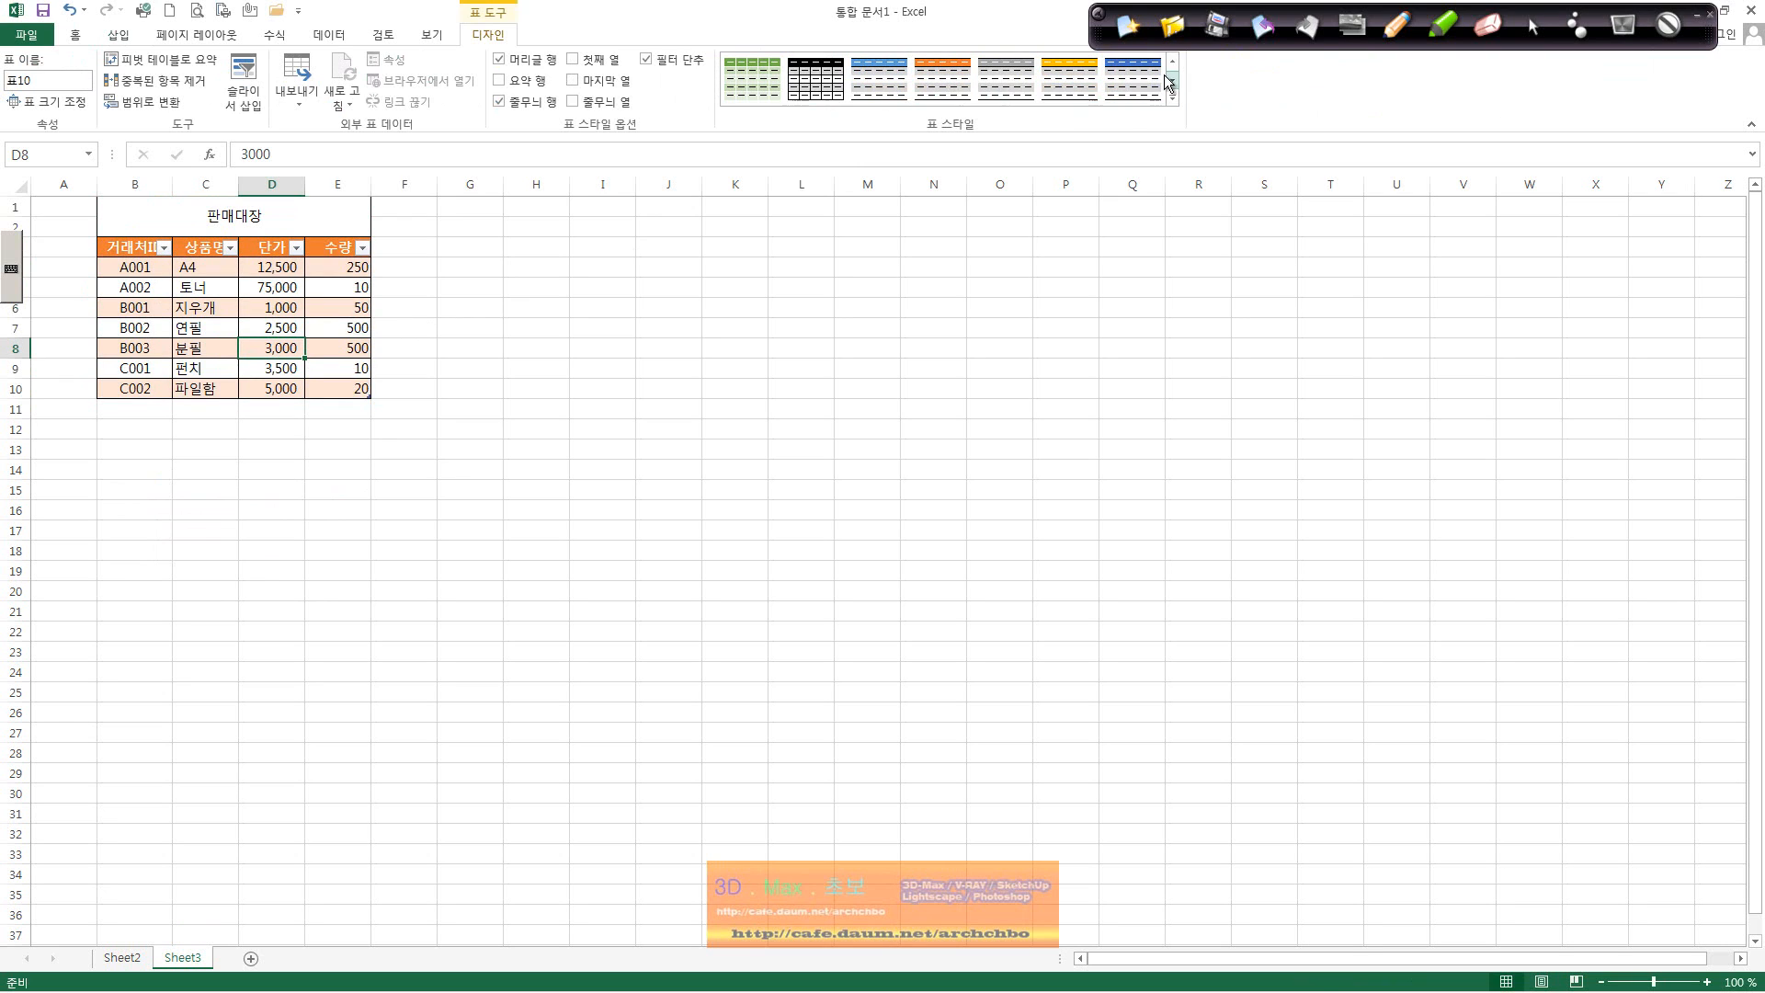
pyautogui.click(1006, 78)
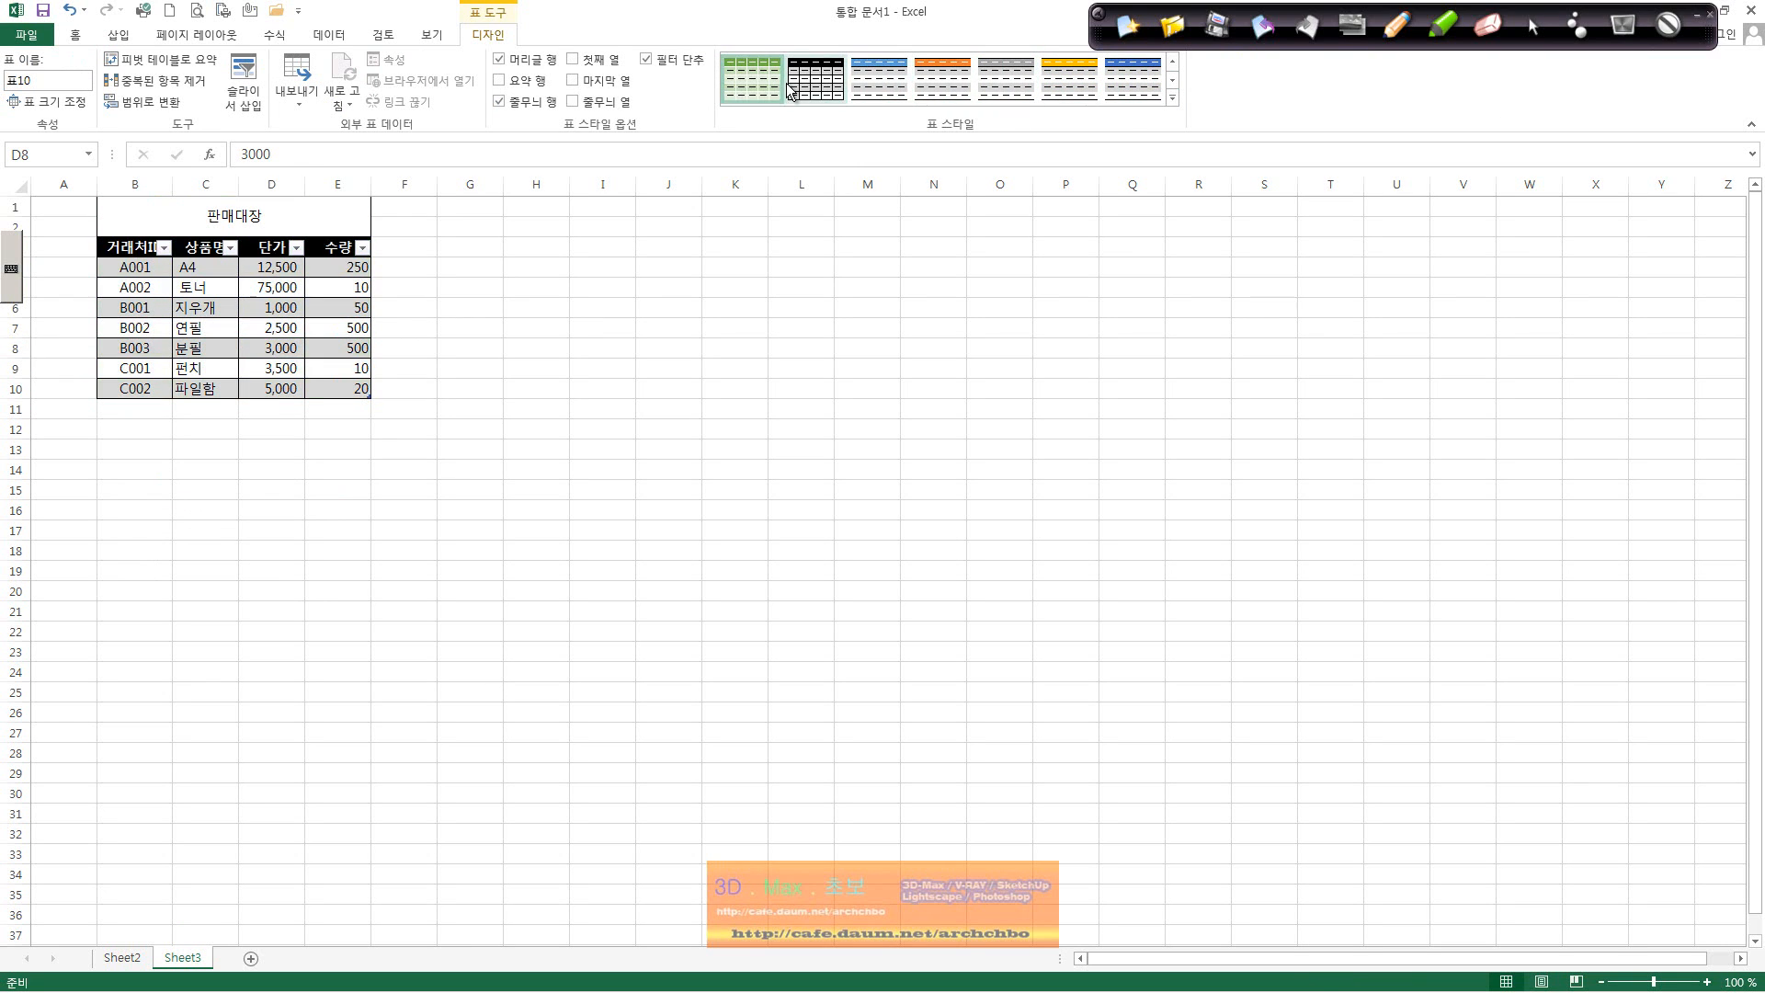
pyautogui.click(1110, 90)
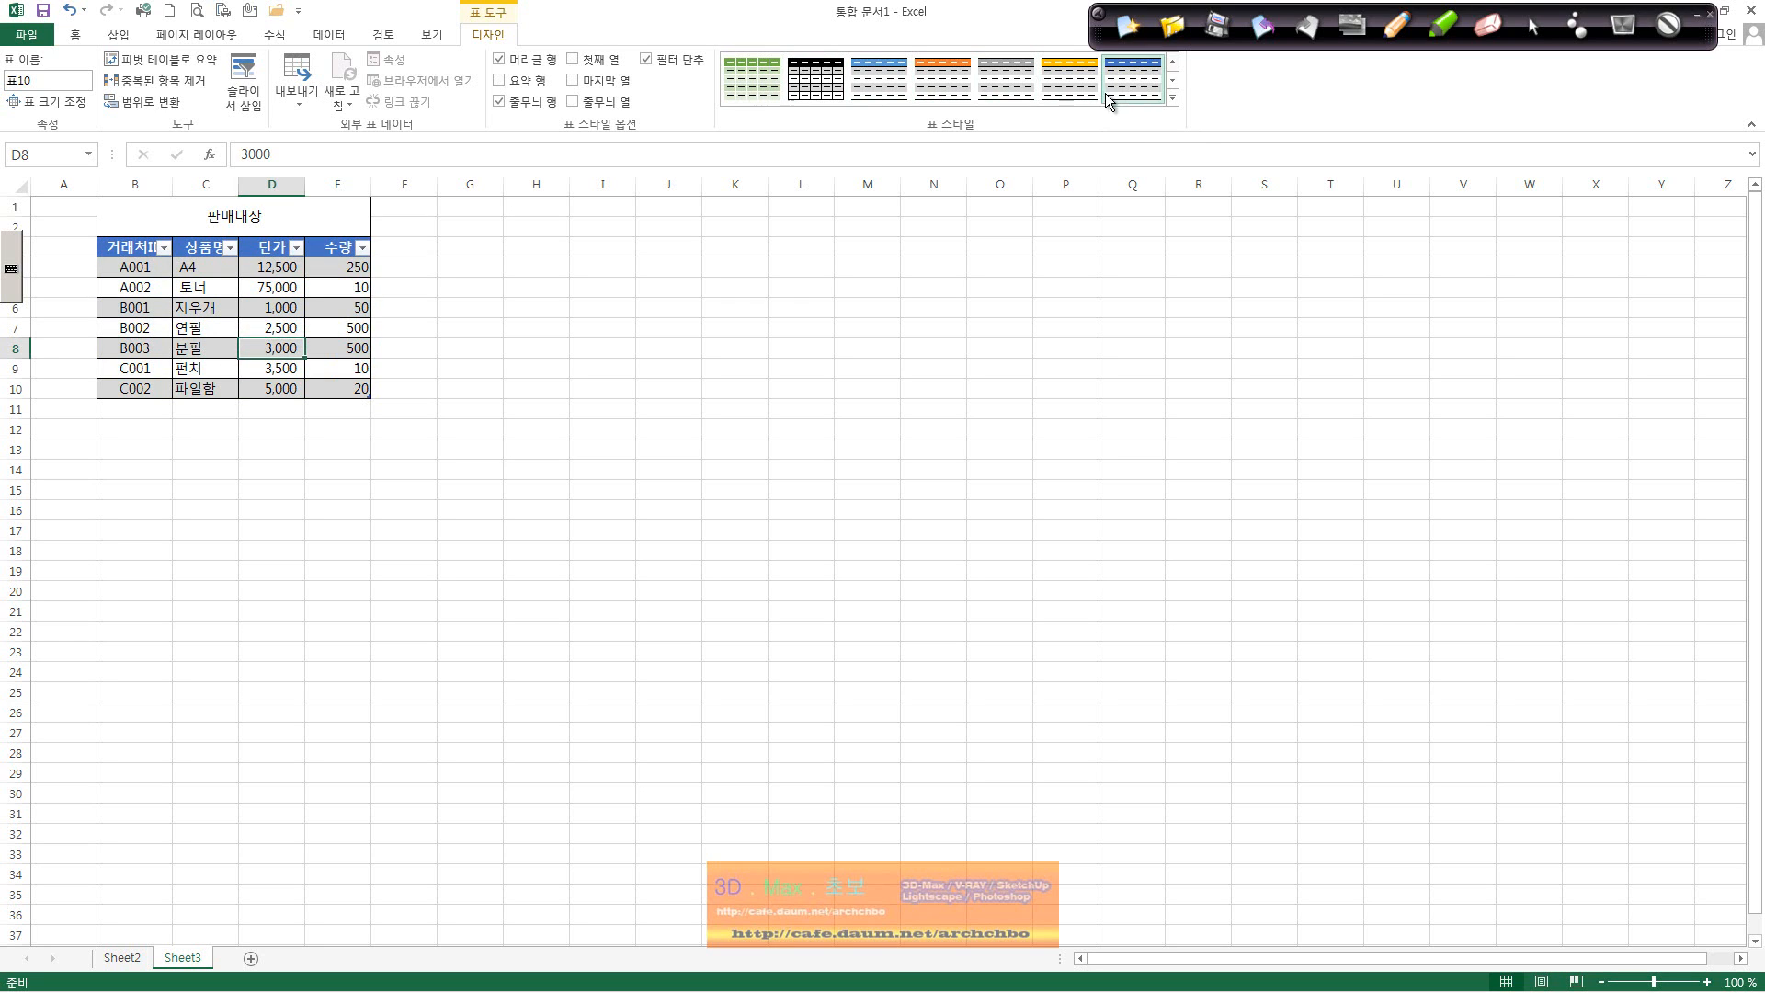
# Step: Autofit the widths of columns B to E to their contents
pyautogui.doubleClick(172, 184)
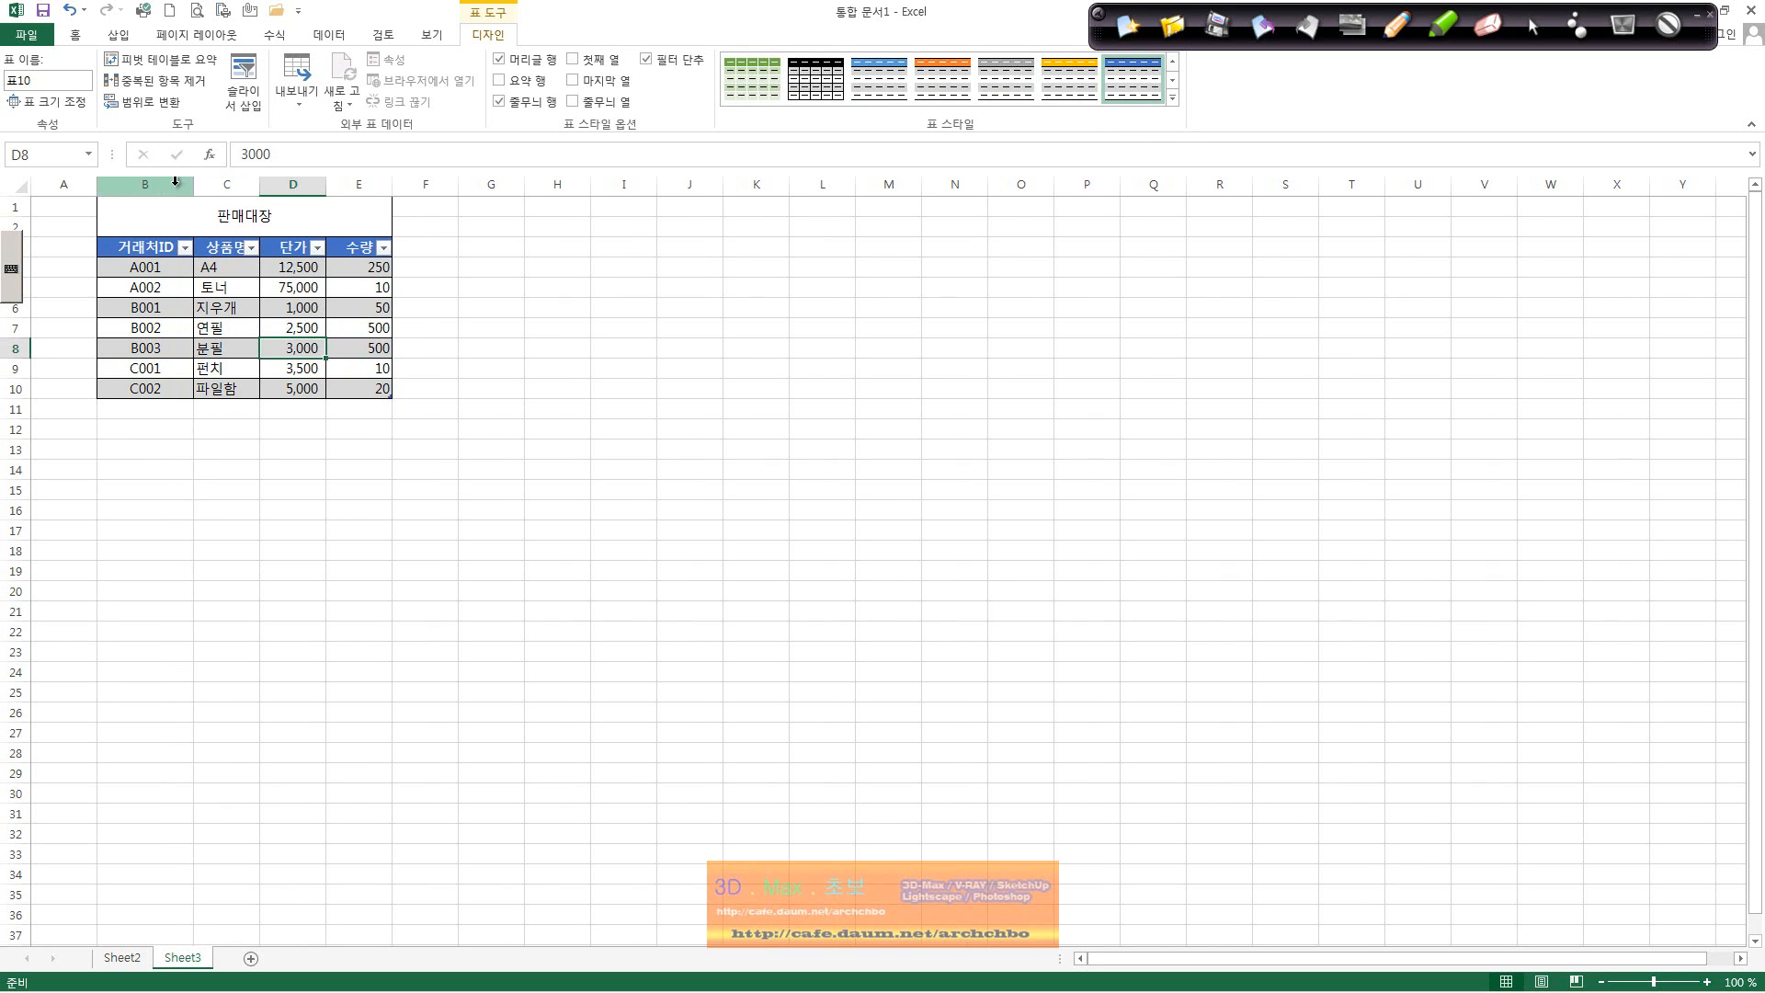
pyautogui.doubleClick(259, 184)
pyautogui.doubleClick(339, 185)
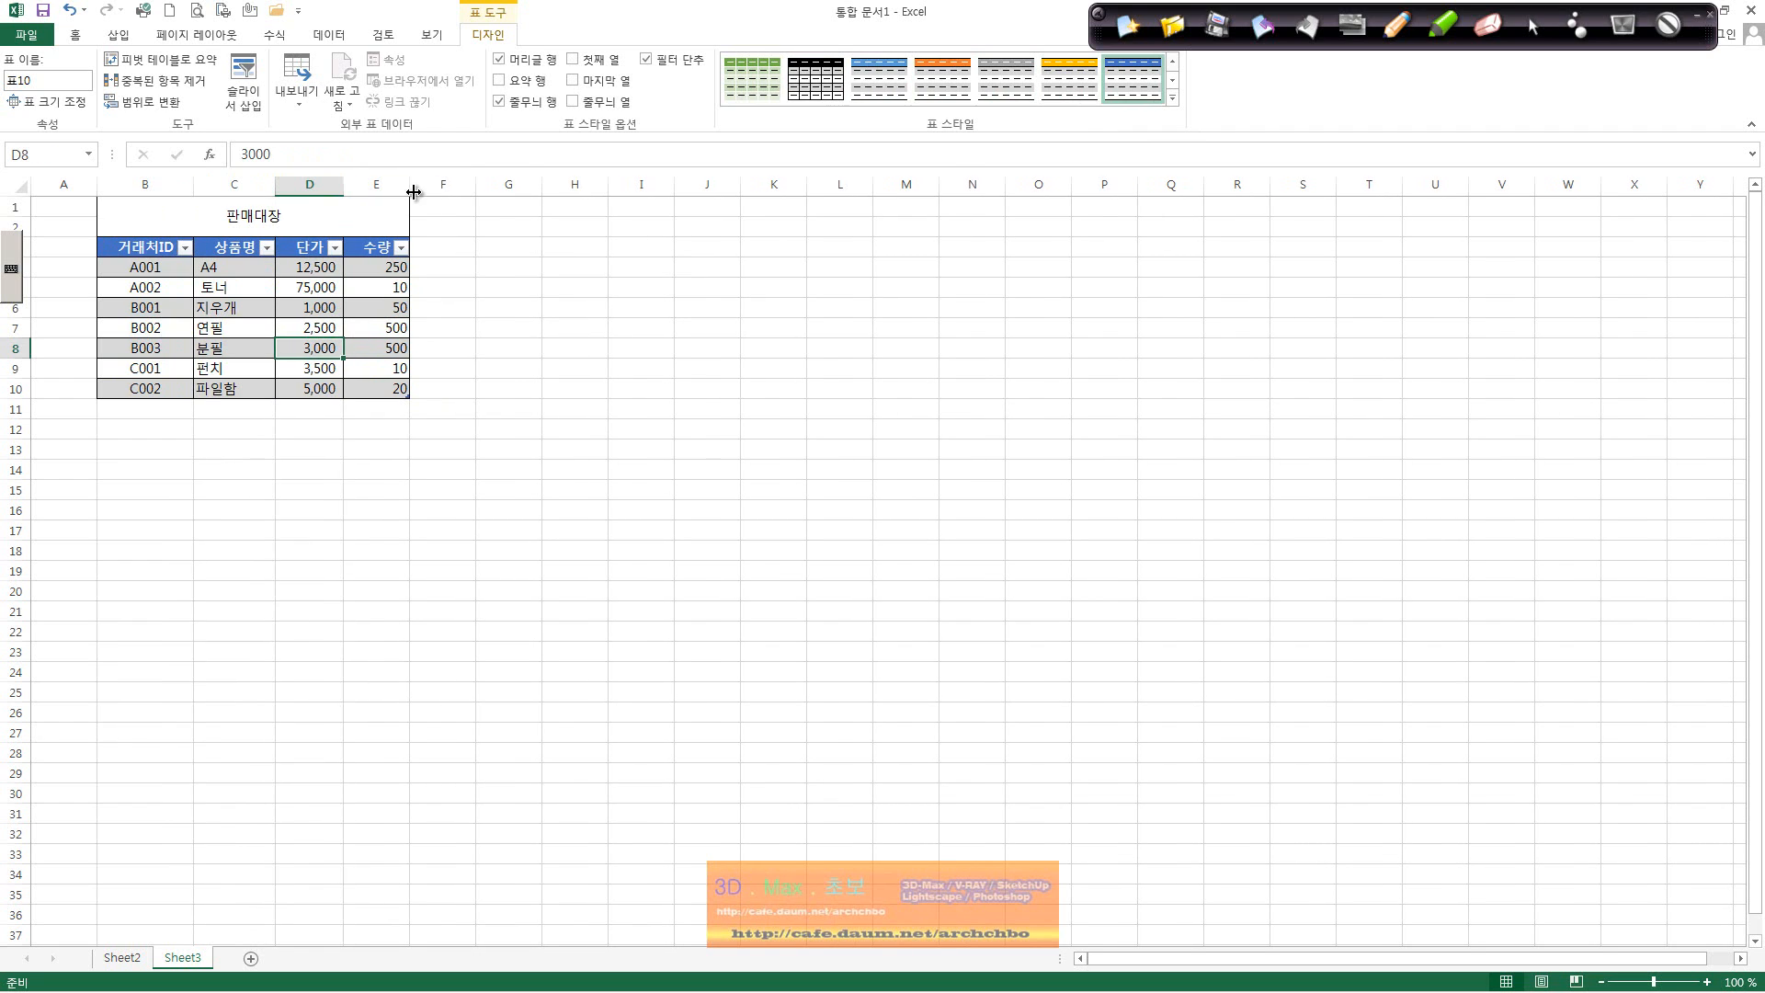
pyautogui.doubleClick(409, 184)
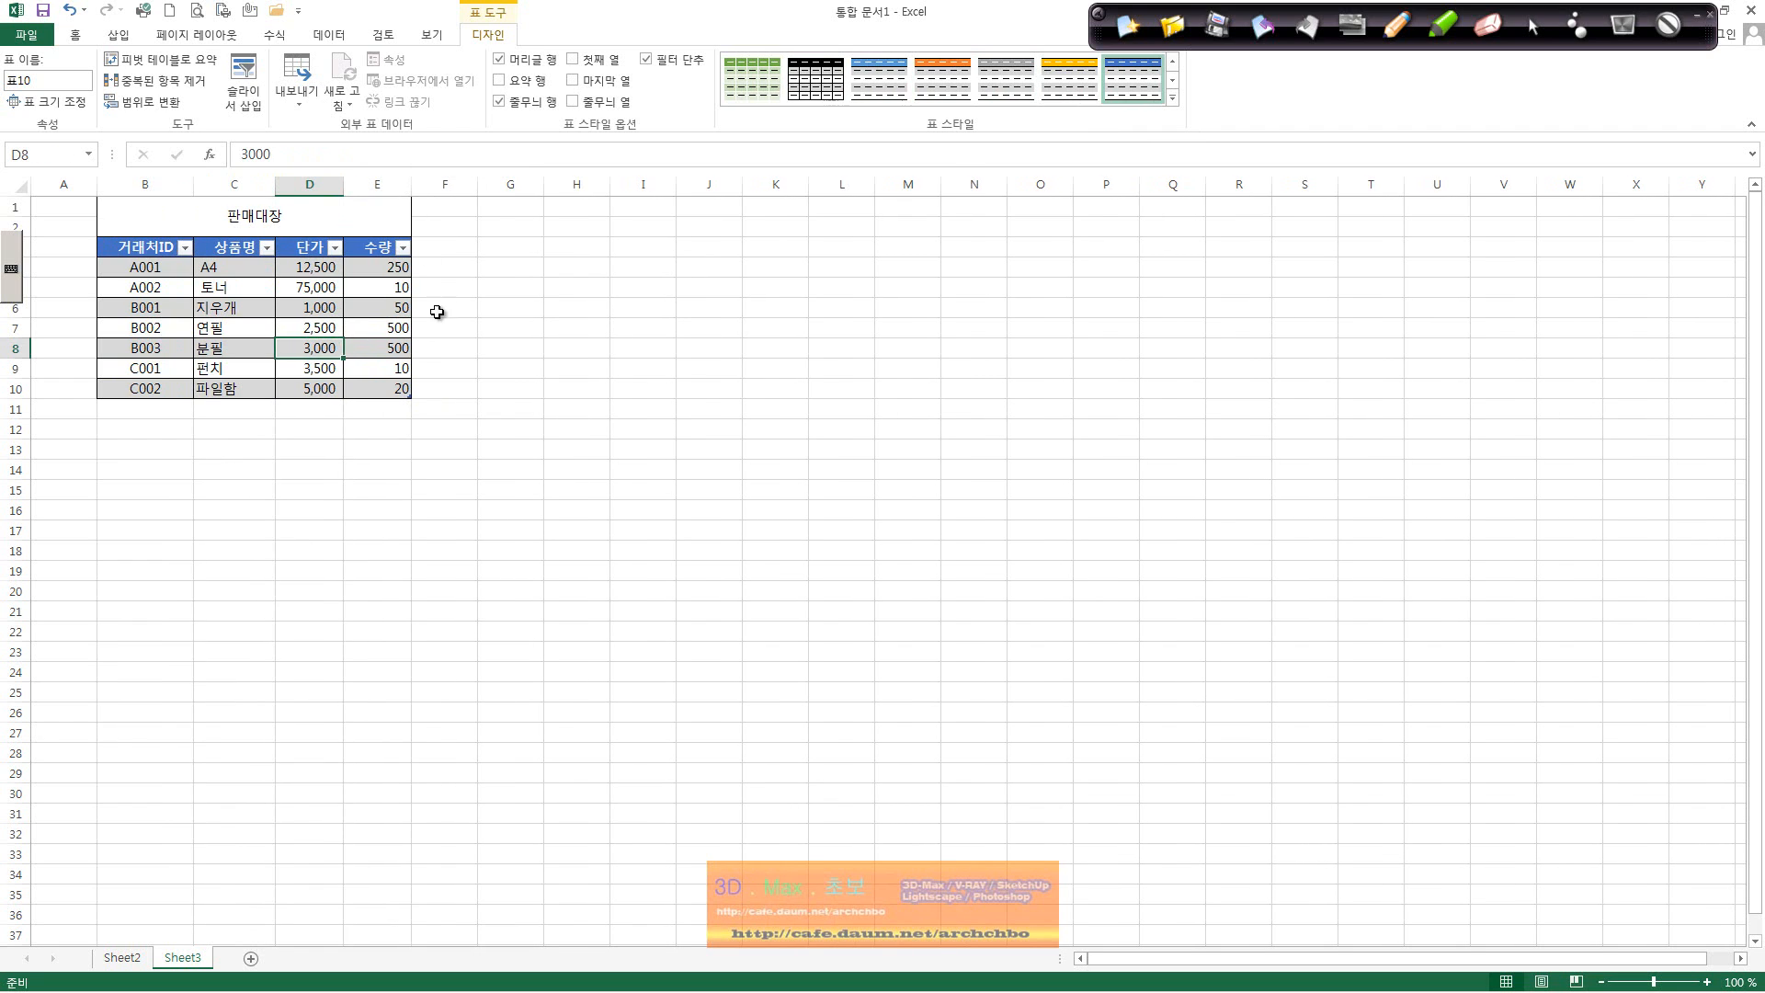
# Step: Apply the comma number style to the 수량 values in E4:E10
pyautogui.moveTo(386, 269); pyautogui.dragTo(396, 388)
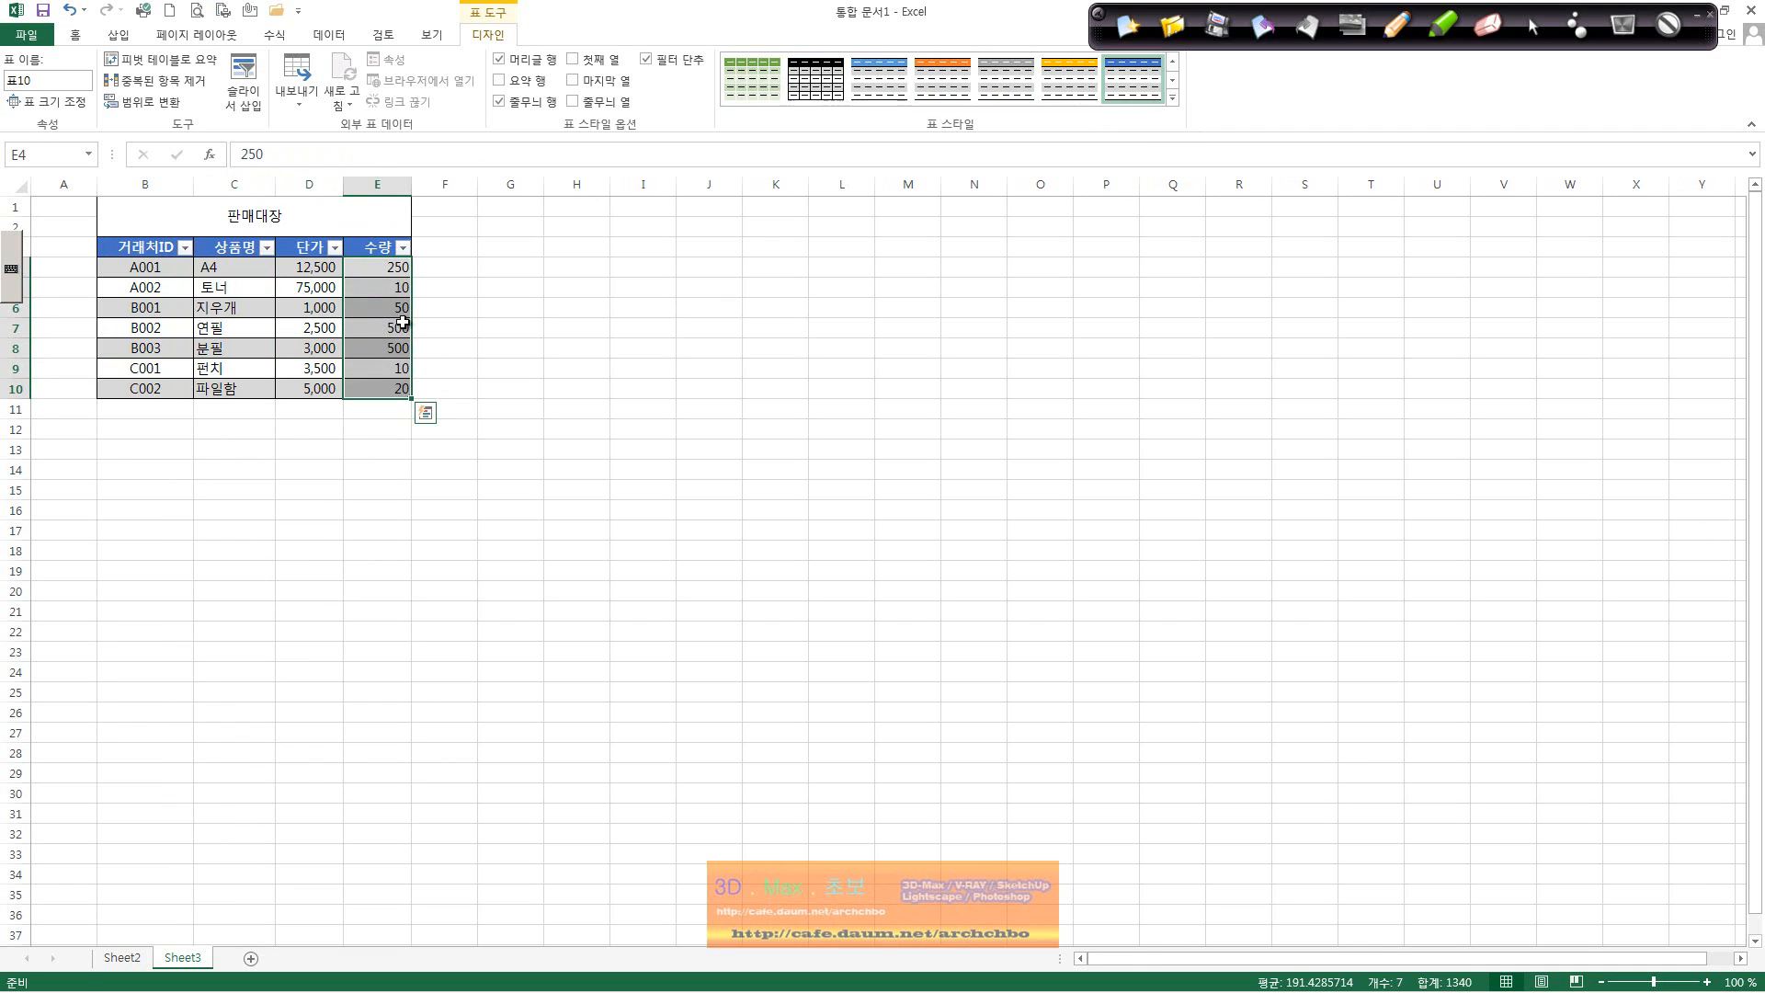
pyautogui.click(76, 35)
pyautogui.click(697, 95)
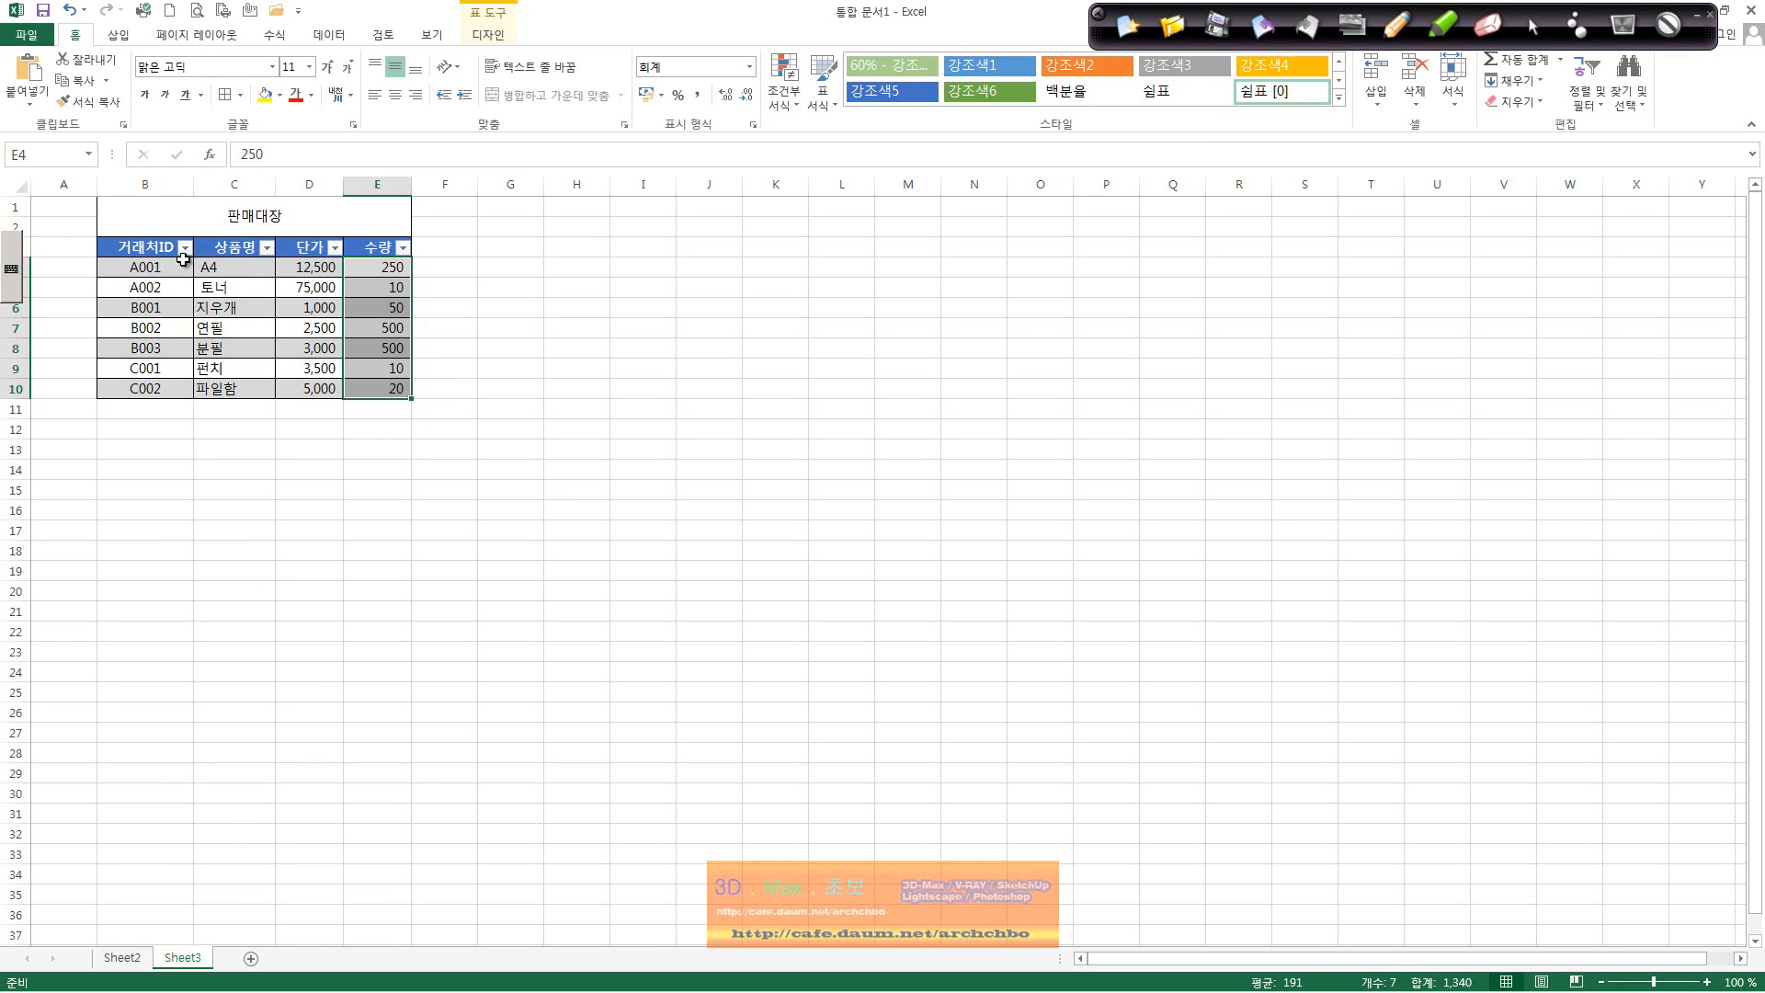
# Step: Increase the indent of the 상품명 entries in C4:C10
pyautogui.moveTo(230, 266); pyautogui.dragTo(230, 388)
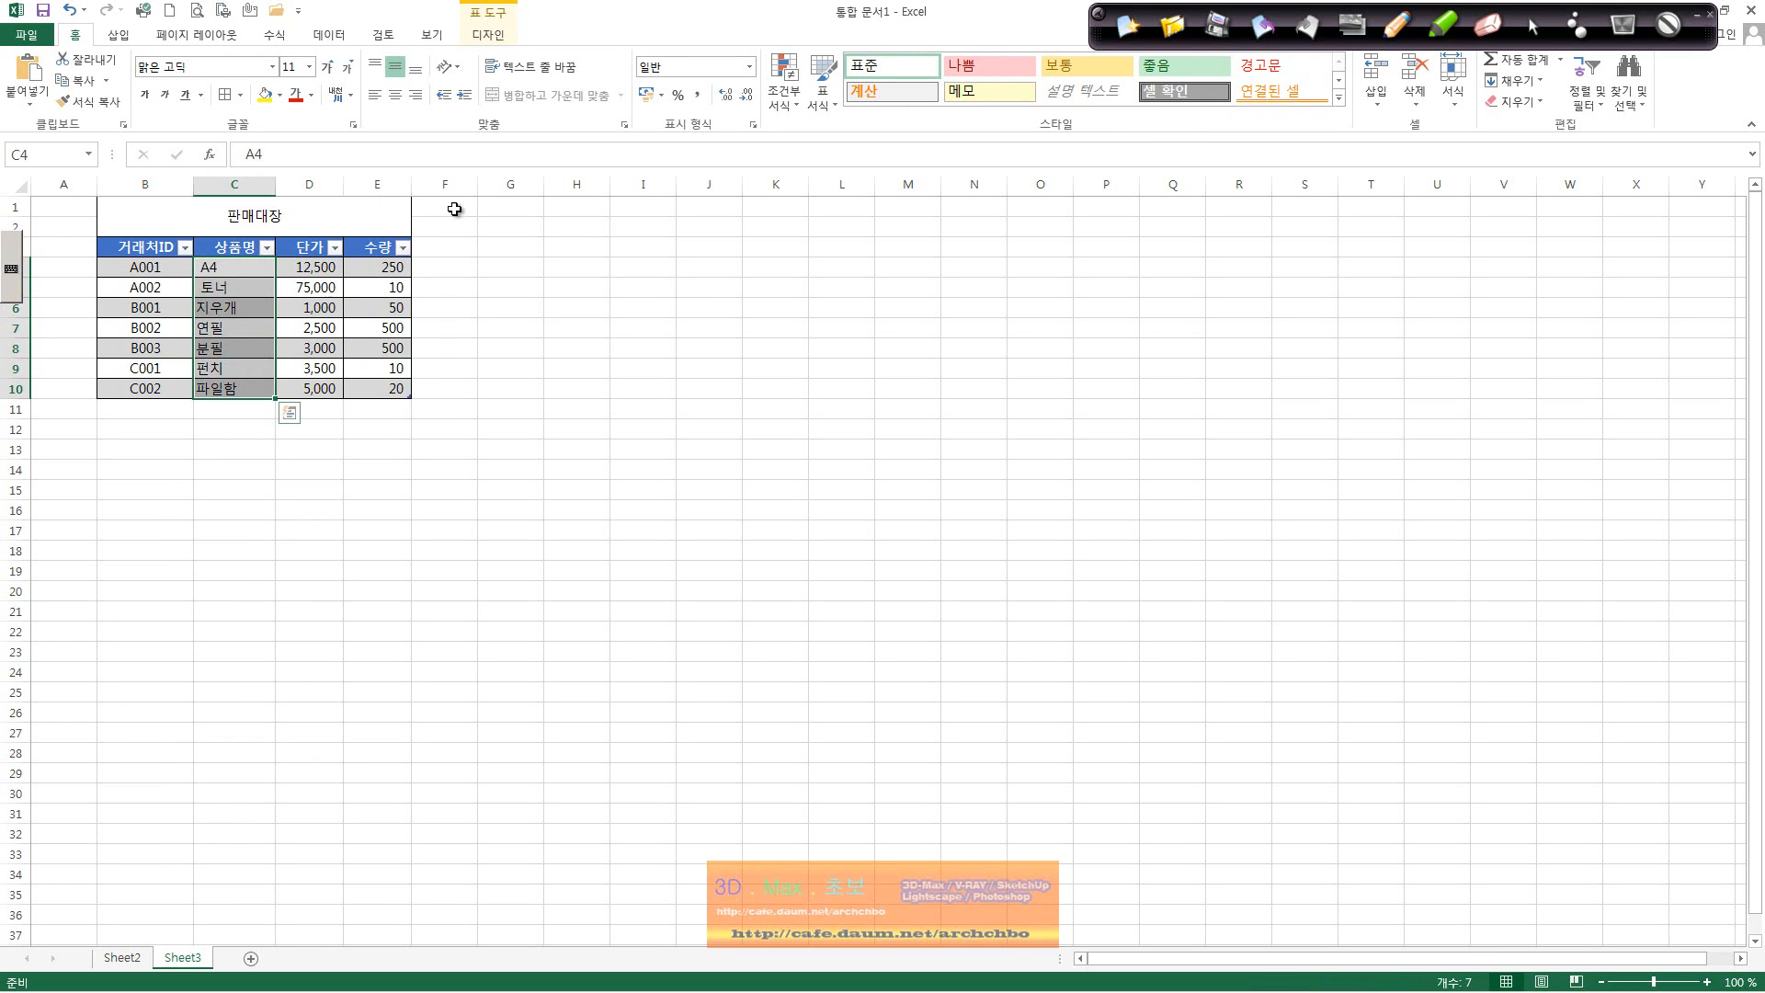
pyautogui.click(466, 96)
pyautogui.click(358, 470)
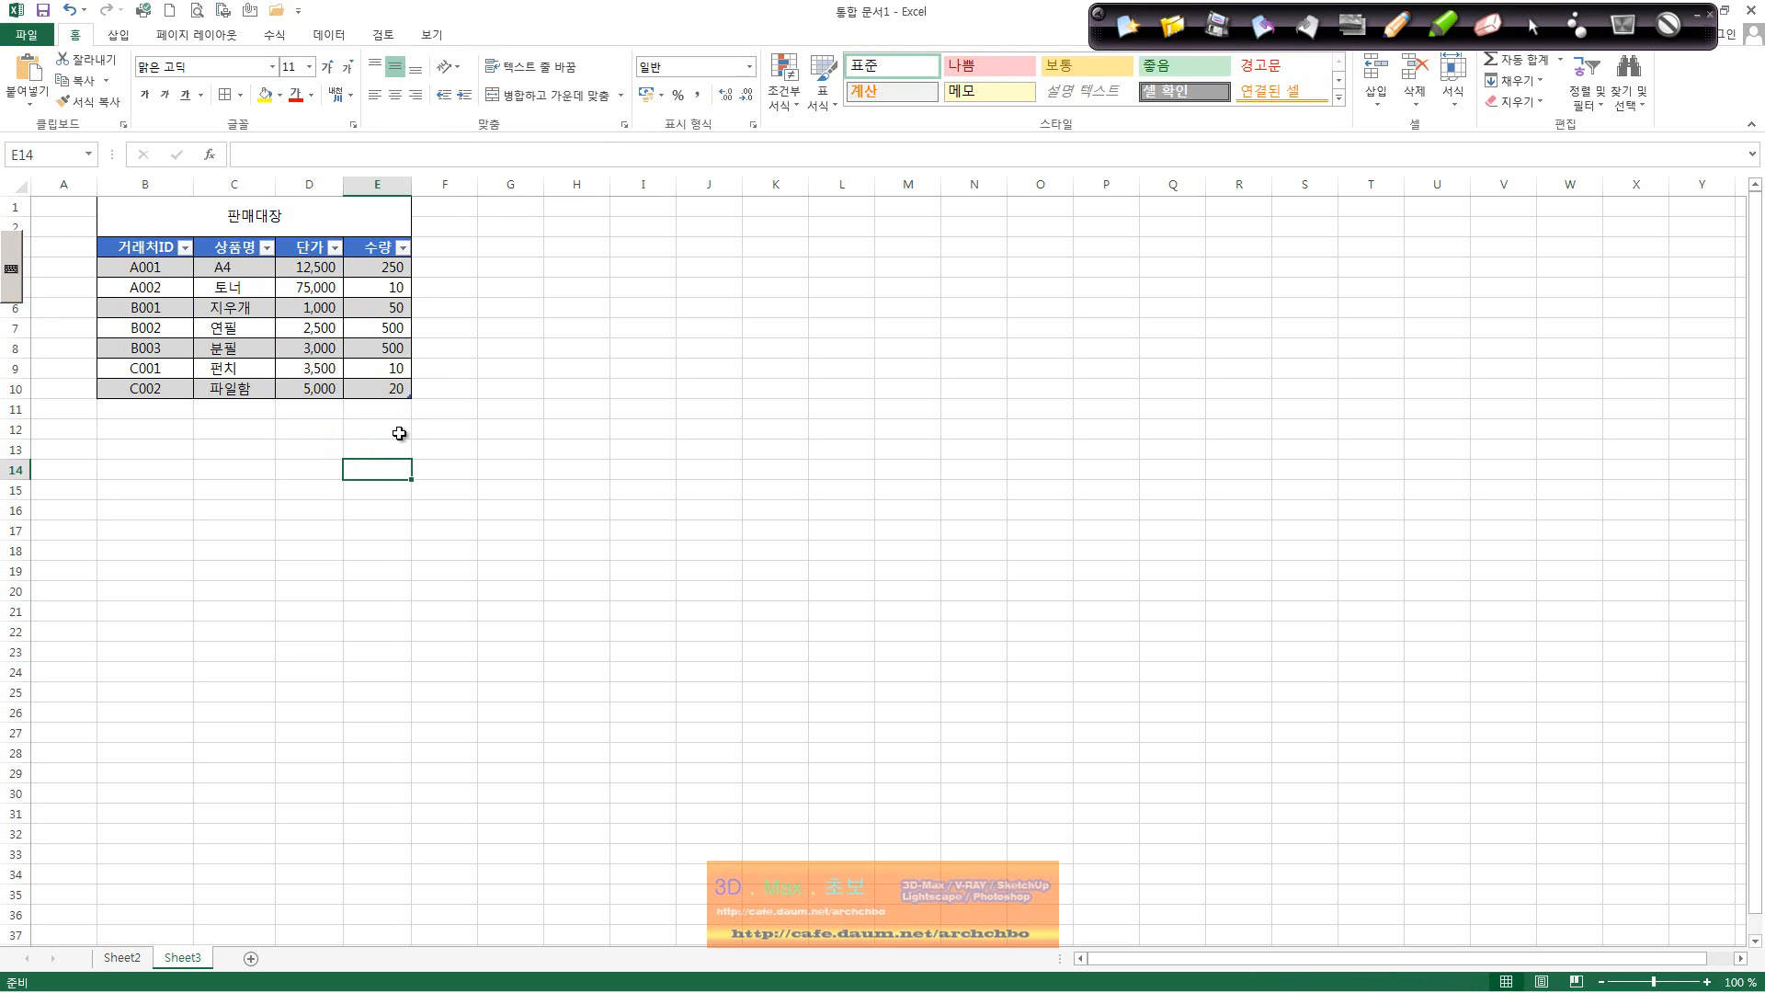
# Step: Handwrite in pen the heading Excel Data → 표로 변환 with the numbered points ① 보기 좋아 and ② 추가 기능
pyautogui.click(384, 355)
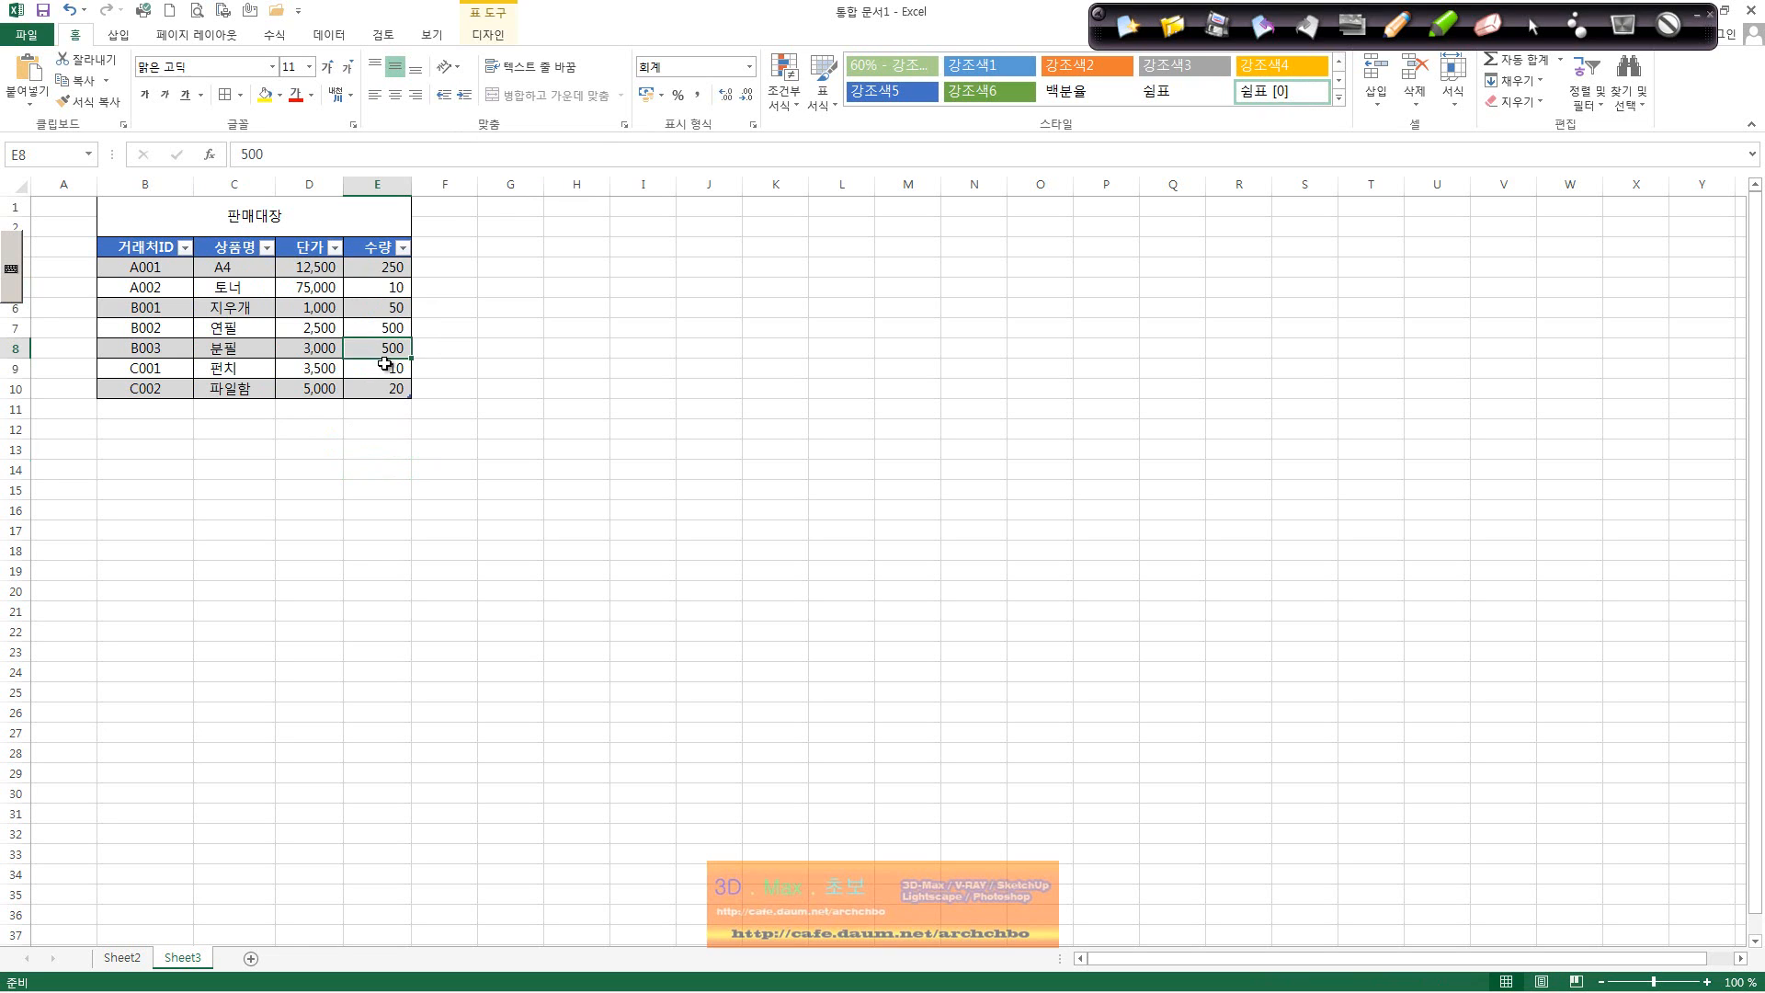
pyautogui.click(1398, 26)
pyautogui.moveTo(984, 230)
pyautogui.mouseDown()
pyautogui.moveTo(993, 273)
pyautogui.moveTo(1115, 235)
pyautogui.moveTo(1166, 267)
pyautogui.moveTo(1428, 232)
pyautogui.moveTo(1489, 266)
pyautogui.mouseUp()
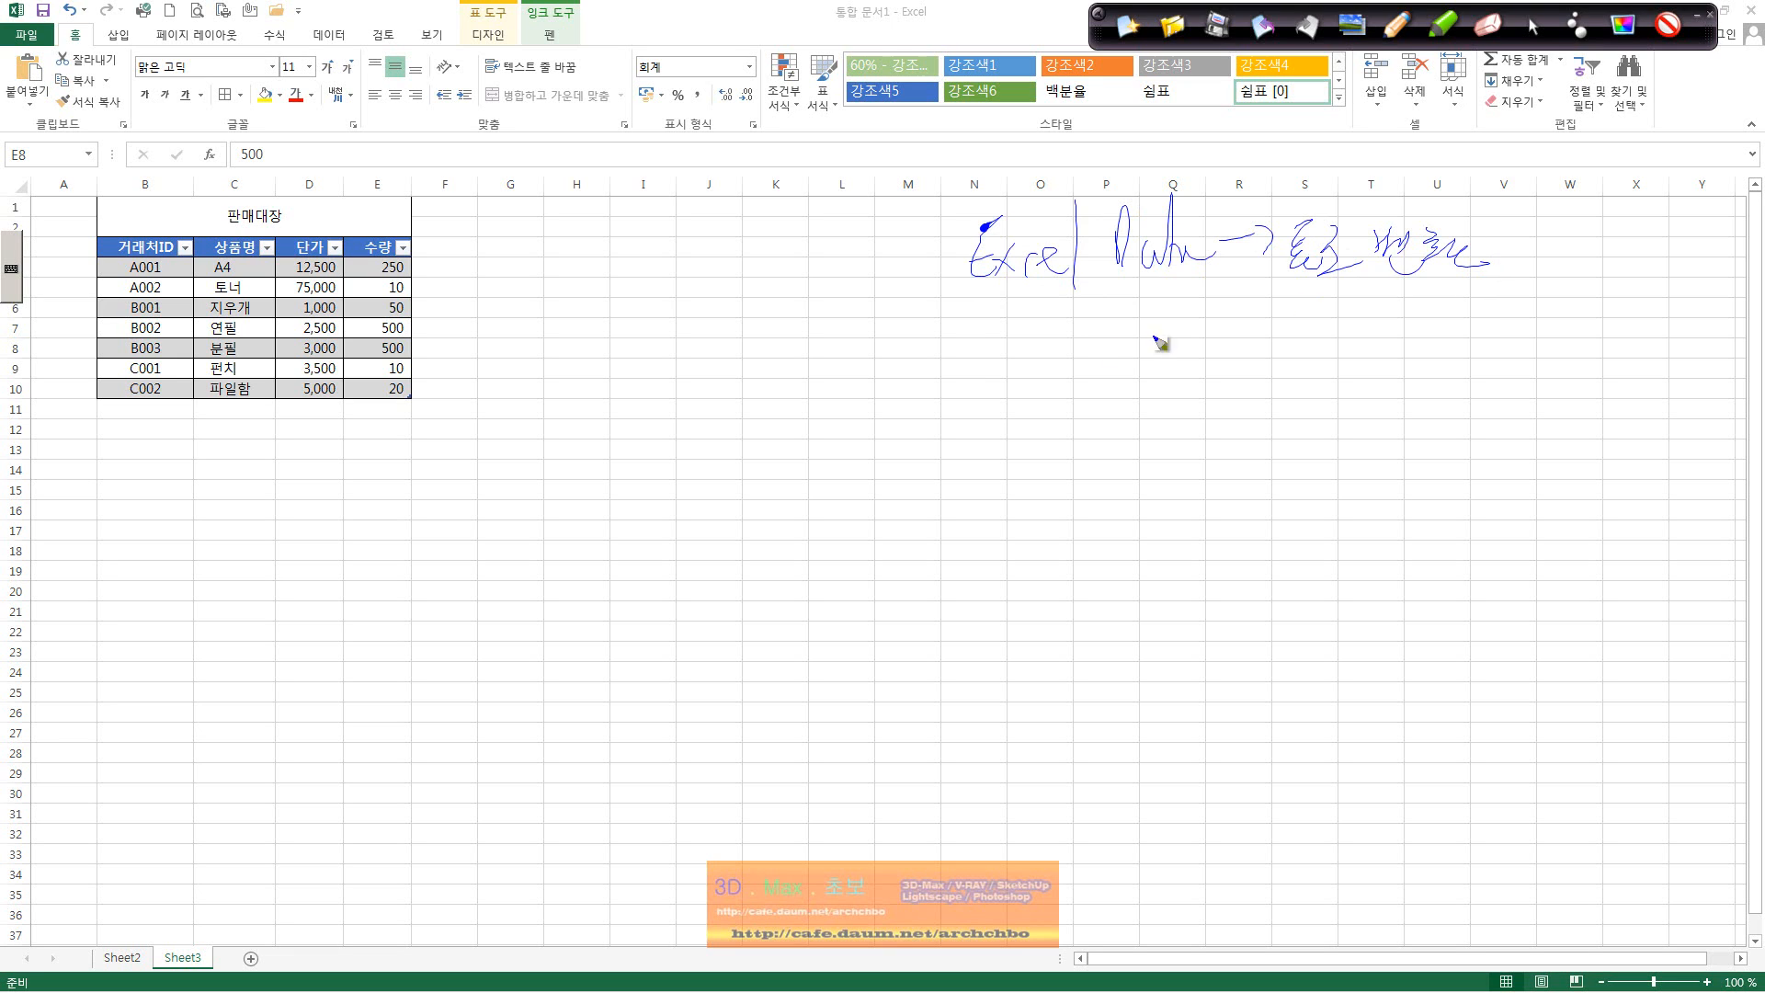
pyautogui.moveTo(1029, 347)
pyautogui.mouseDown()
pyautogui.moveTo(1023, 365)
pyautogui.moveTo(1046, 372)
pyautogui.moveTo(1121, 312)
pyautogui.moveTo(1149, 346)
pyautogui.moveTo(1200, 347)
pyautogui.moveTo(1261, 305)
pyautogui.moveTo(1287, 347)
pyautogui.mouseUp()
pyautogui.click(1320, 336)
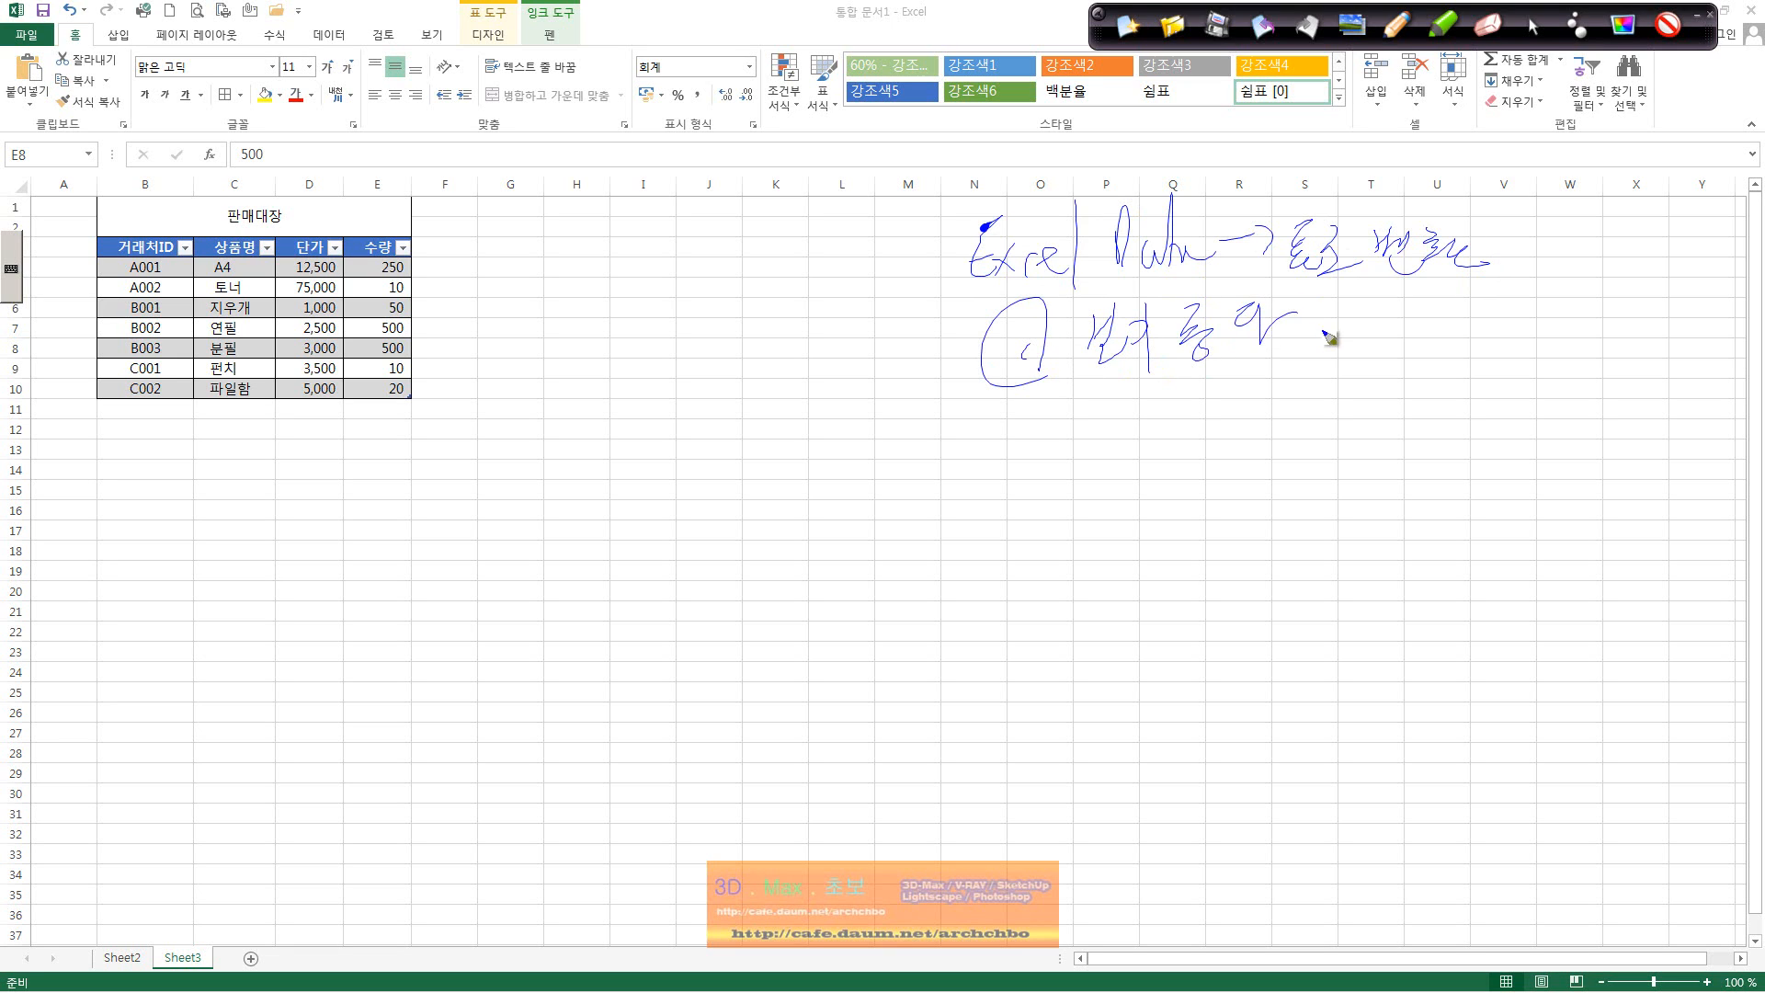
pyautogui.moveTo(1003, 459)
pyautogui.mouseDown()
pyautogui.moveTo(1044, 493)
pyautogui.moveTo(1175, 444)
pyautogui.moveTo(1259, 437)
pyautogui.moveTo(1285, 457)
pyautogui.moveTo(1281, 424)
pyautogui.mouseUp()
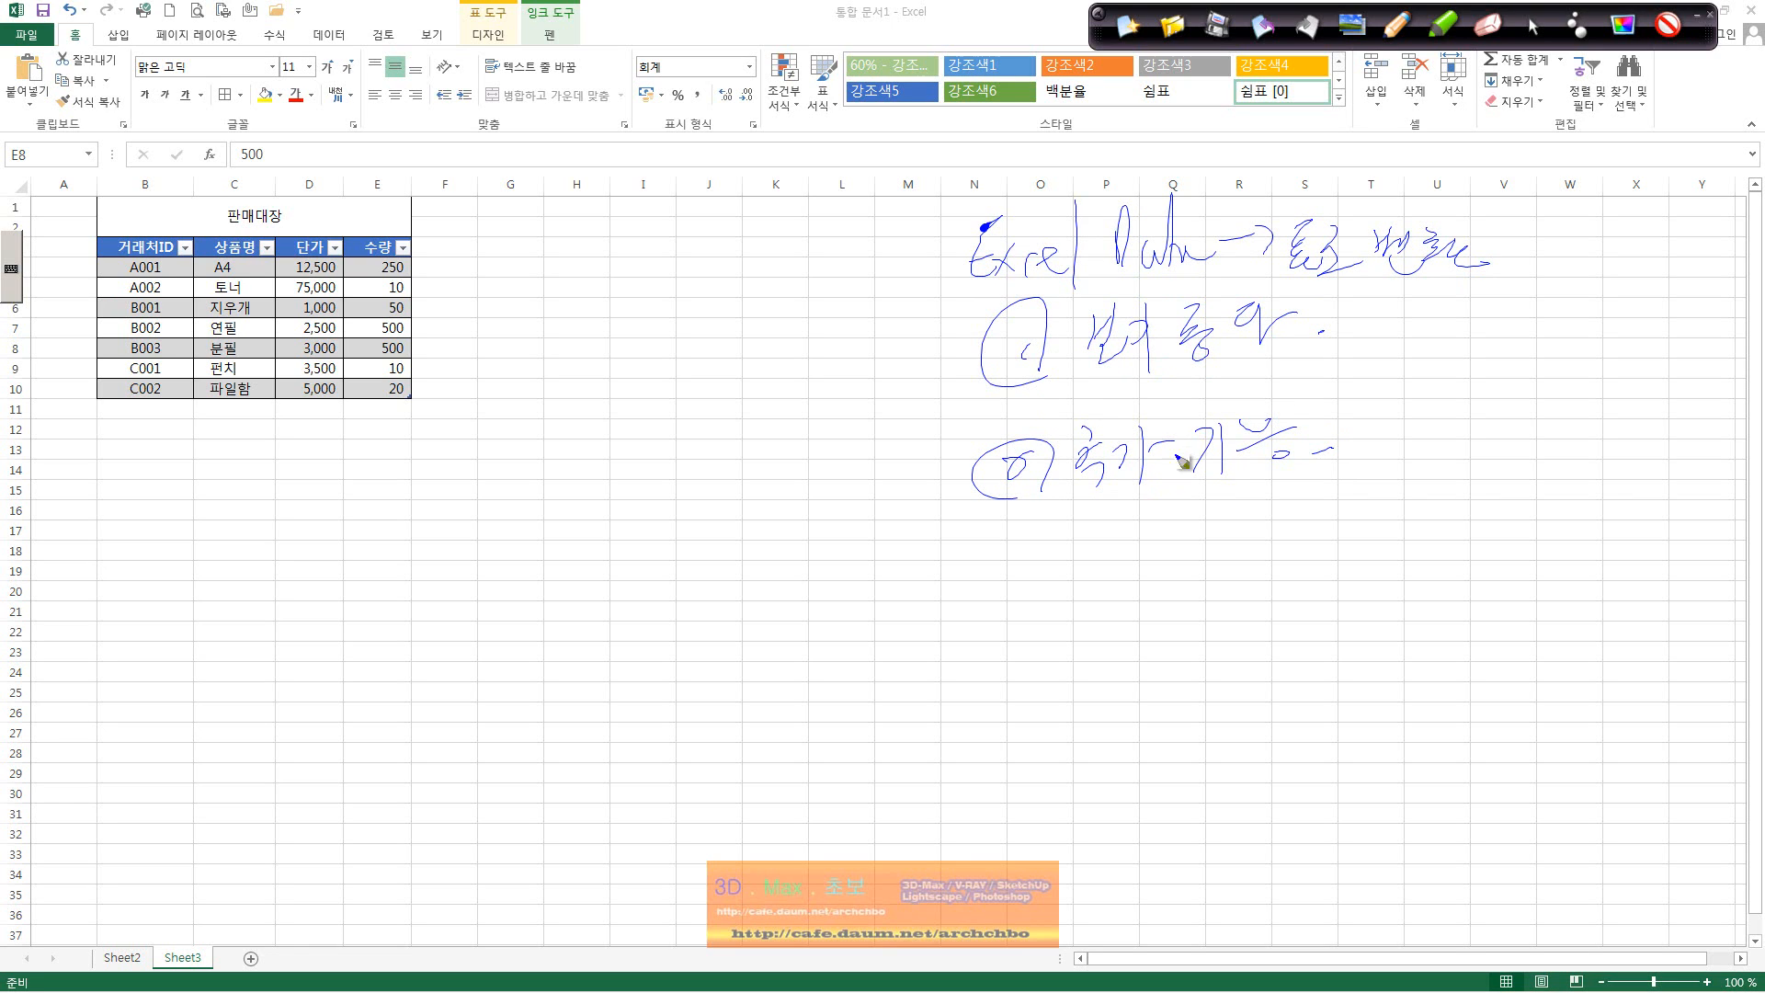
# Step: Draw a tall bracket under the second point and handwrite 슬라이서 창 as its first entry
pyautogui.moveTo(1143, 512); pyautogui.dragTo(1139, 755)
pyautogui.moveTo(1195, 501)
pyautogui.mouseDown()
pyautogui.moveTo(1195, 550)
pyautogui.moveTo(1278, 493)
pyautogui.moveTo(1288, 528)
pyautogui.moveTo(1376, 490)
pyautogui.moveTo(1422, 523)
pyautogui.mouseUp()
pyautogui.click(1452, 534)
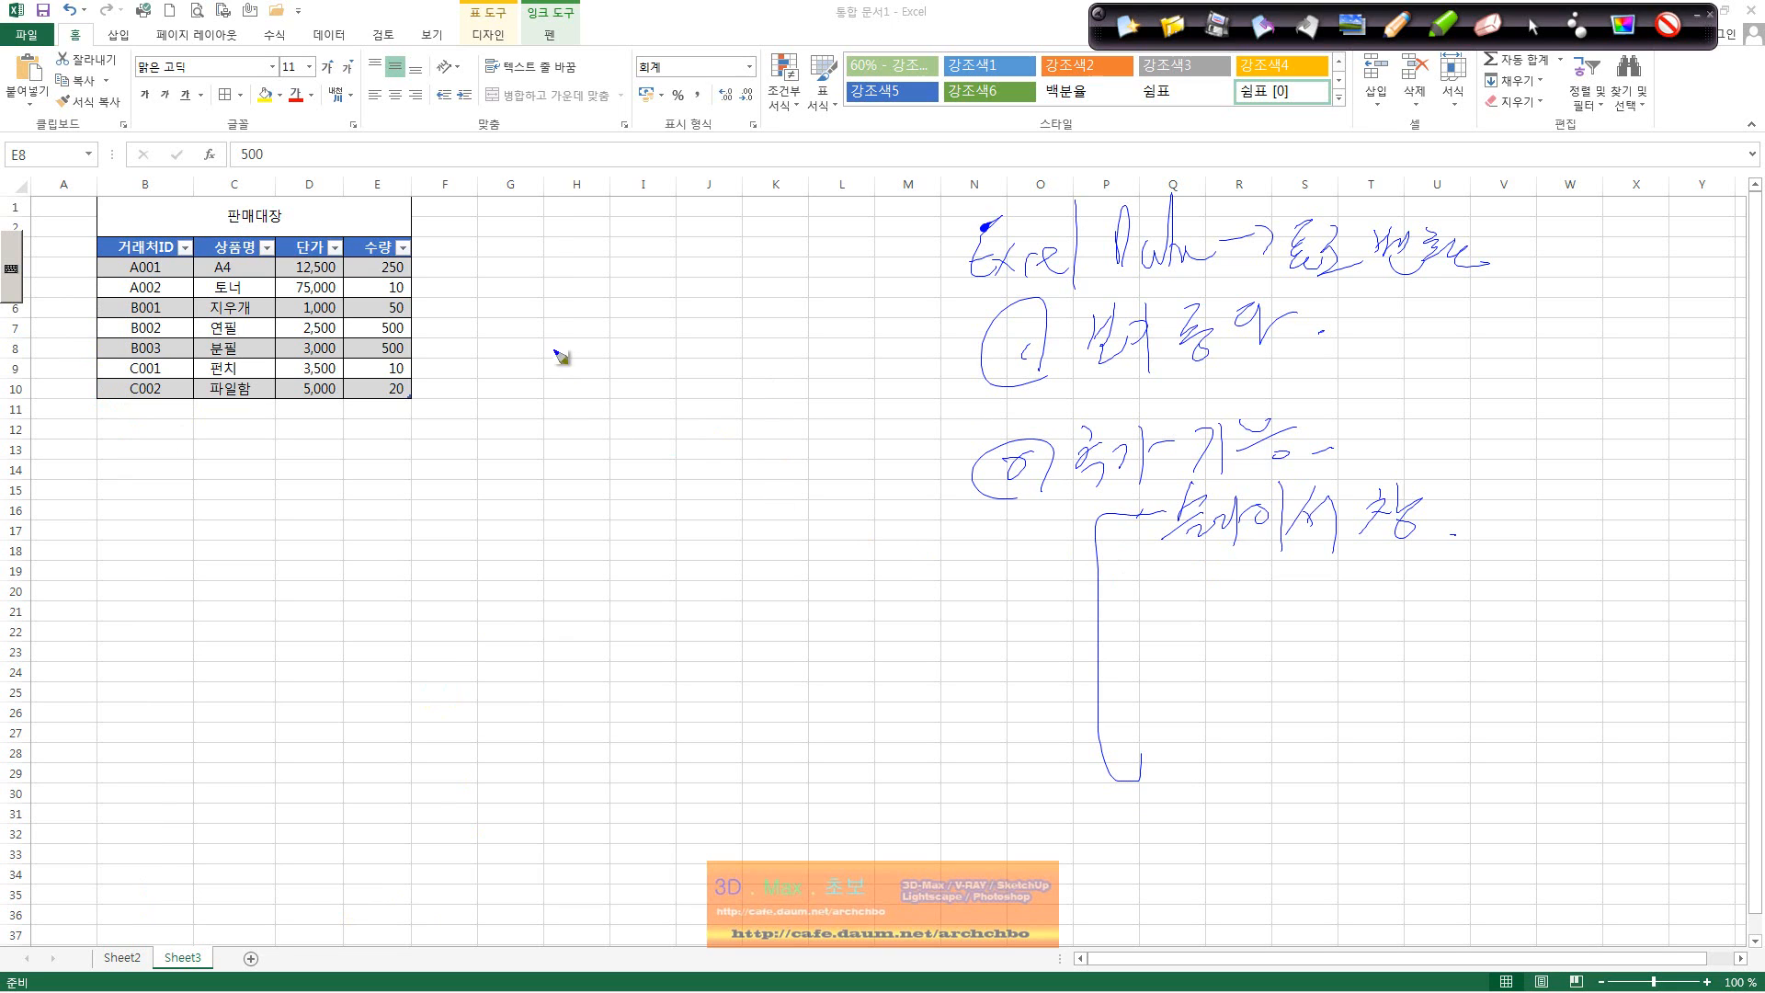
# Step: Sketch a slicer window with a handwritten title and the entry A001, underlining the entry with a long line toward the notes
pyautogui.moveTo(555, 349)
pyautogui.mouseDown()
pyautogui.moveTo(554, 629)
pyautogui.moveTo(753, 618)
pyautogui.moveTo(749, 352)
pyautogui.moveTo(774, 673)
pyautogui.mouseUp()
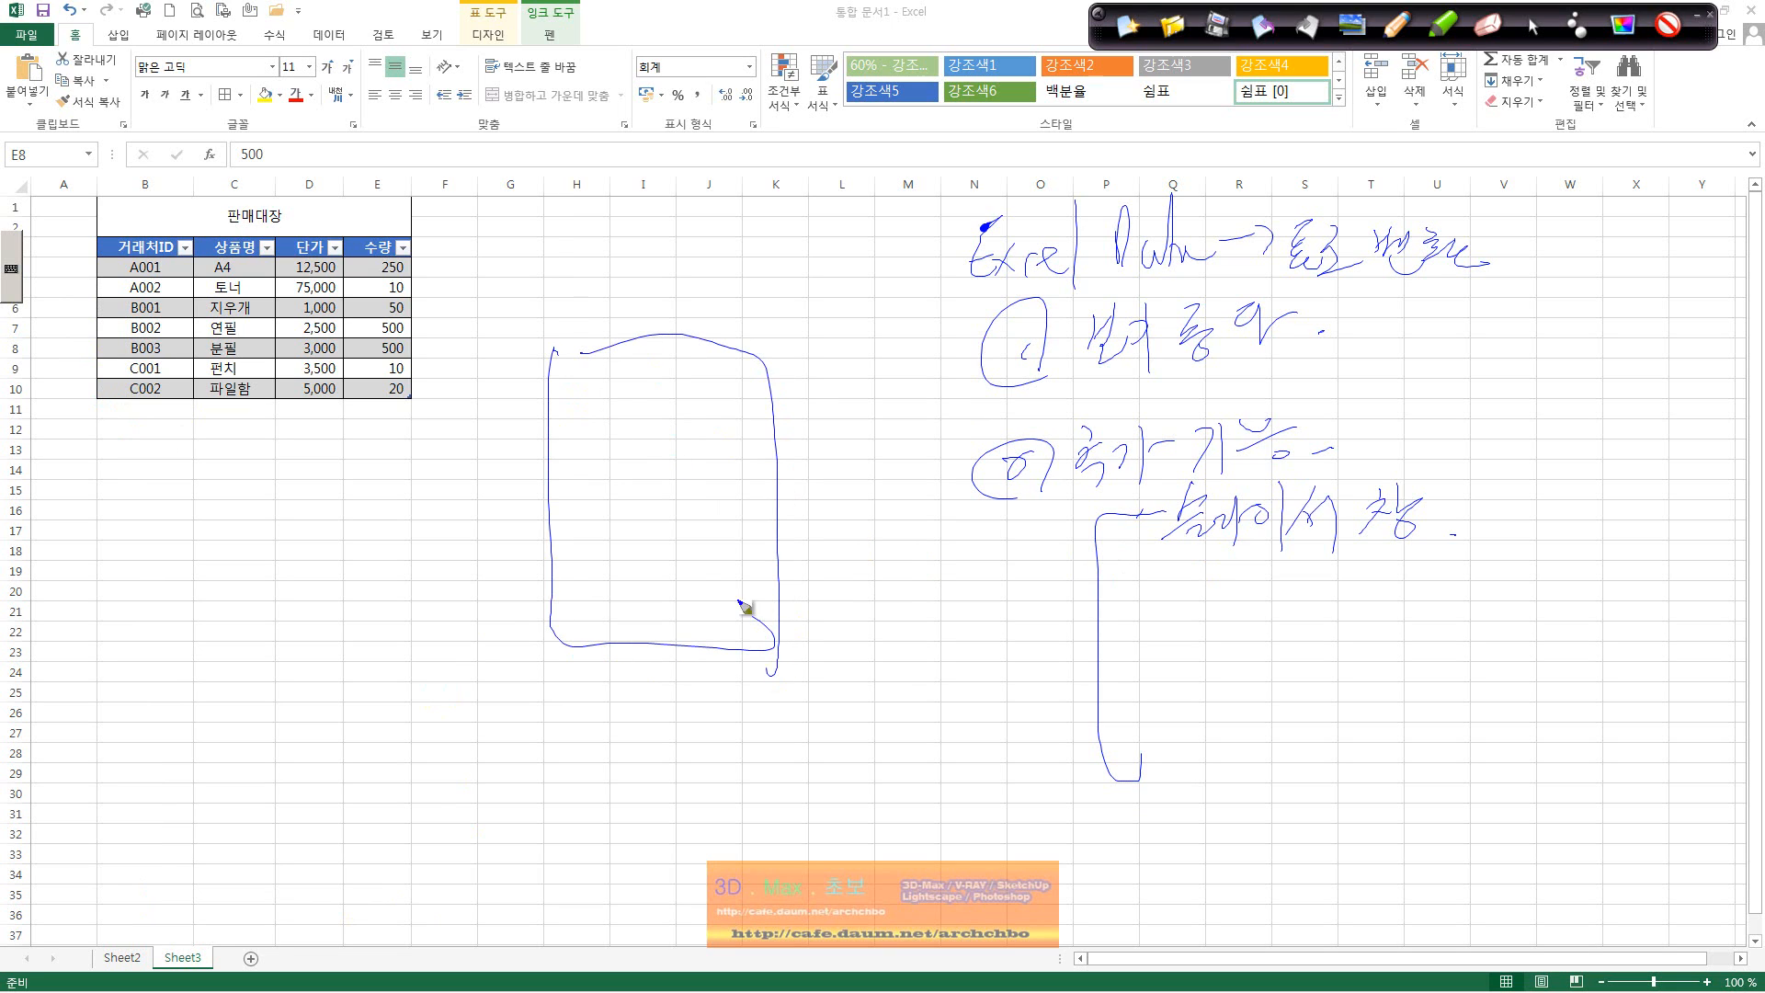
pyautogui.moveTo(544, 402); pyautogui.dragTo(729, 382)
pyautogui.moveTo(593, 348)
pyautogui.mouseDown()
pyautogui.moveTo(617, 399)
pyautogui.moveTo(677, 372)
pyautogui.moveTo(730, 384)
pyautogui.mouseUp()
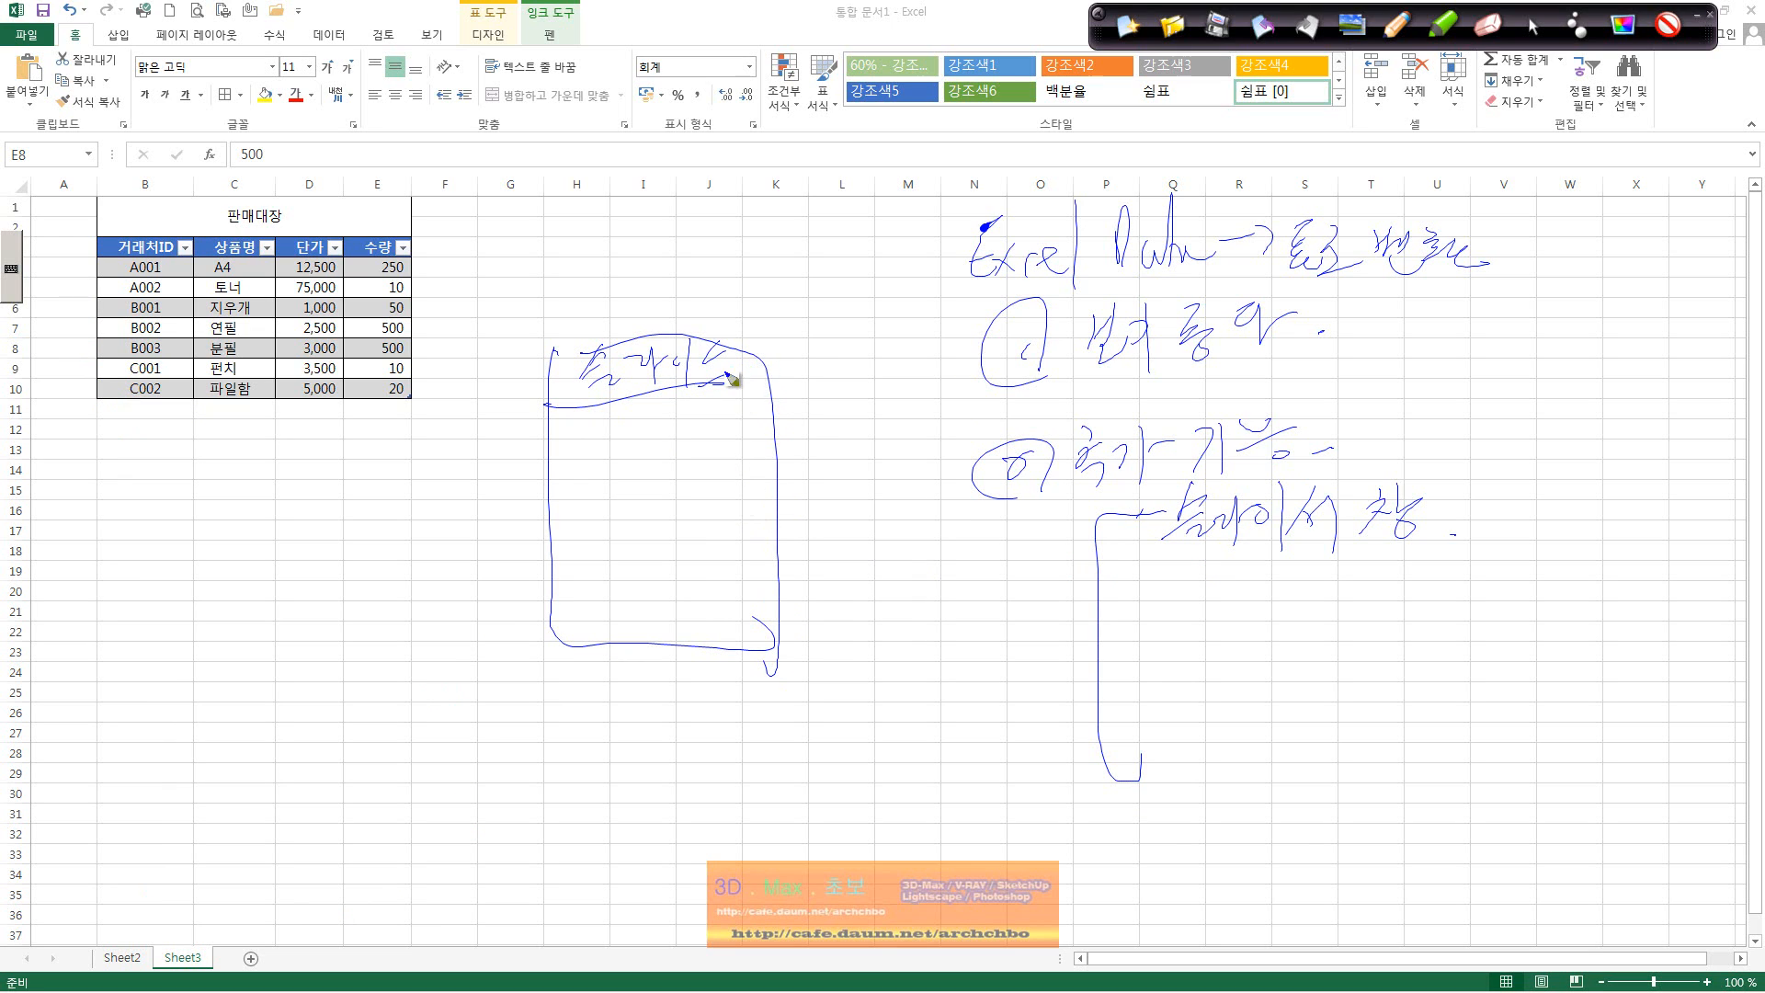
pyautogui.click(171, 275)
pyautogui.moveTo(565, 475)
pyautogui.mouseDown()
pyautogui.moveTo(587, 475)
pyautogui.moveTo(622, 421)
pyautogui.moveTo(616, 453)
pyautogui.moveTo(671, 429)
pyautogui.moveTo(687, 463)
pyautogui.mouseUp()
pyautogui.moveTo(568, 468); pyautogui.dragTo(1250, 387)
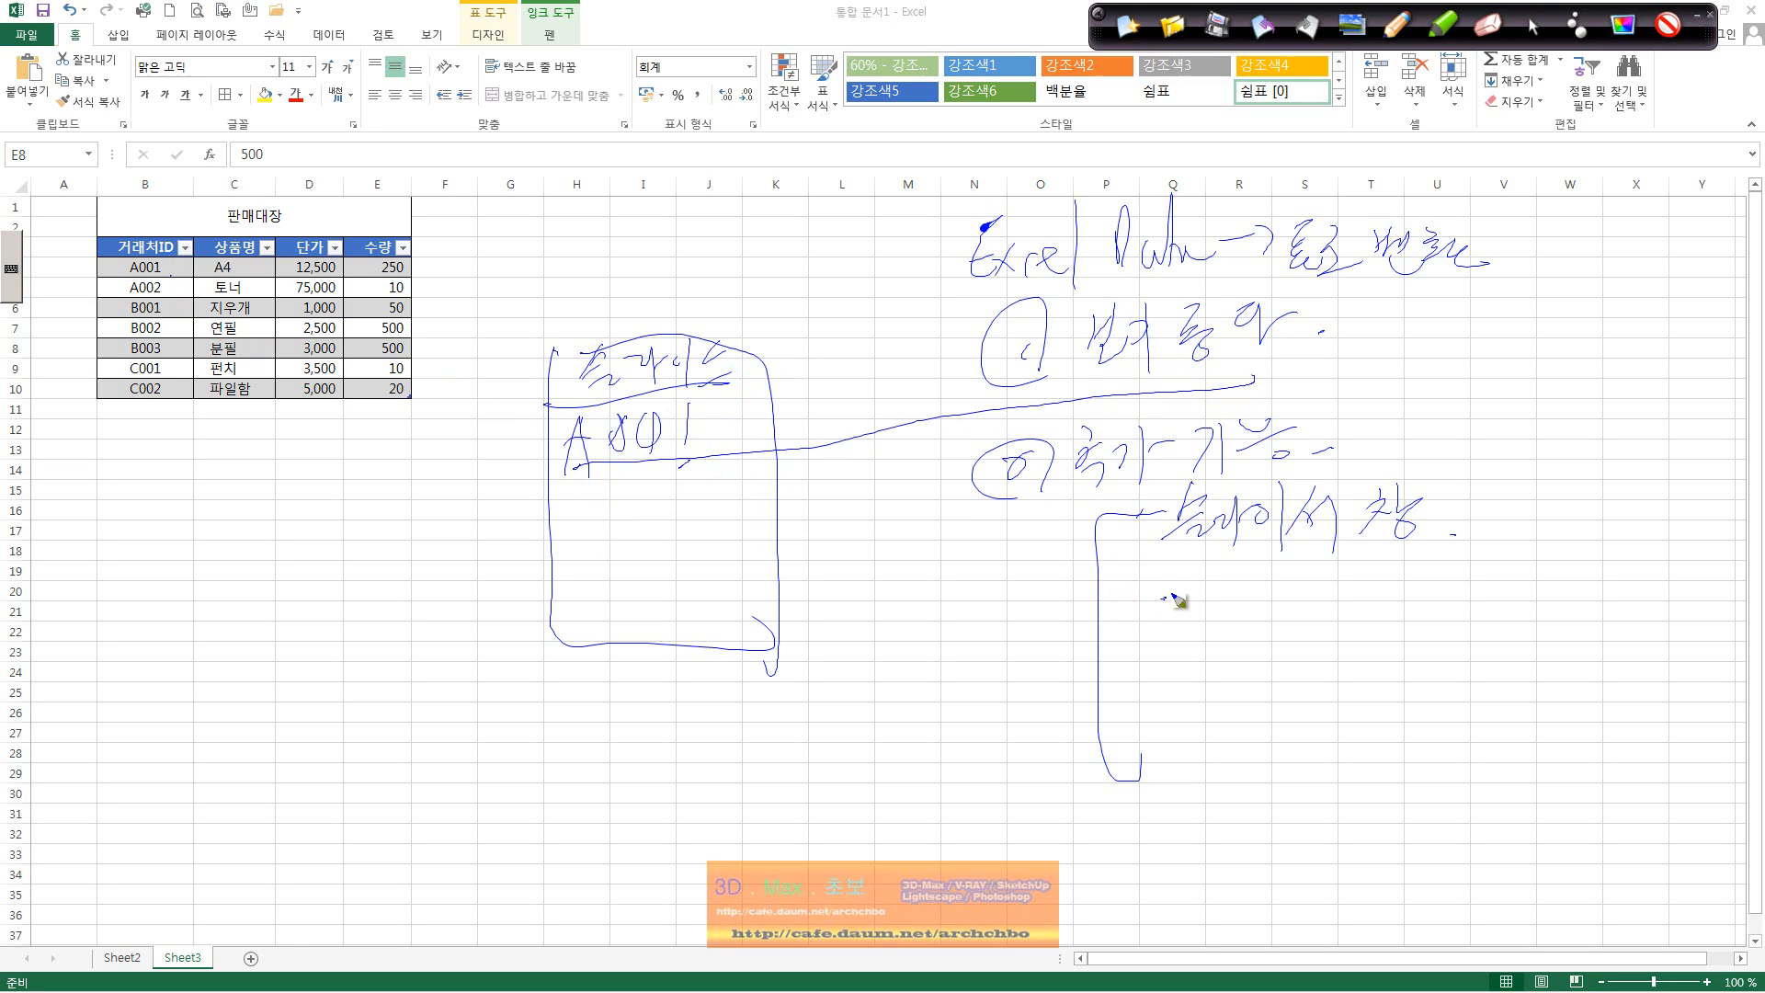
# Step: Handwrite 계산된 열 in the bracketed list, and a multiplication note with a downward arrow beside the 수량 column
pyautogui.moveTo(1163, 592)
pyautogui.mouseDown()
pyautogui.moveTo(1282, 588)
pyautogui.moveTo(1294, 607)
pyautogui.moveTo(1406, 577)
pyautogui.mouseUp()
pyautogui.moveTo(1392, 543); pyautogui.dragTo(1442, 577)
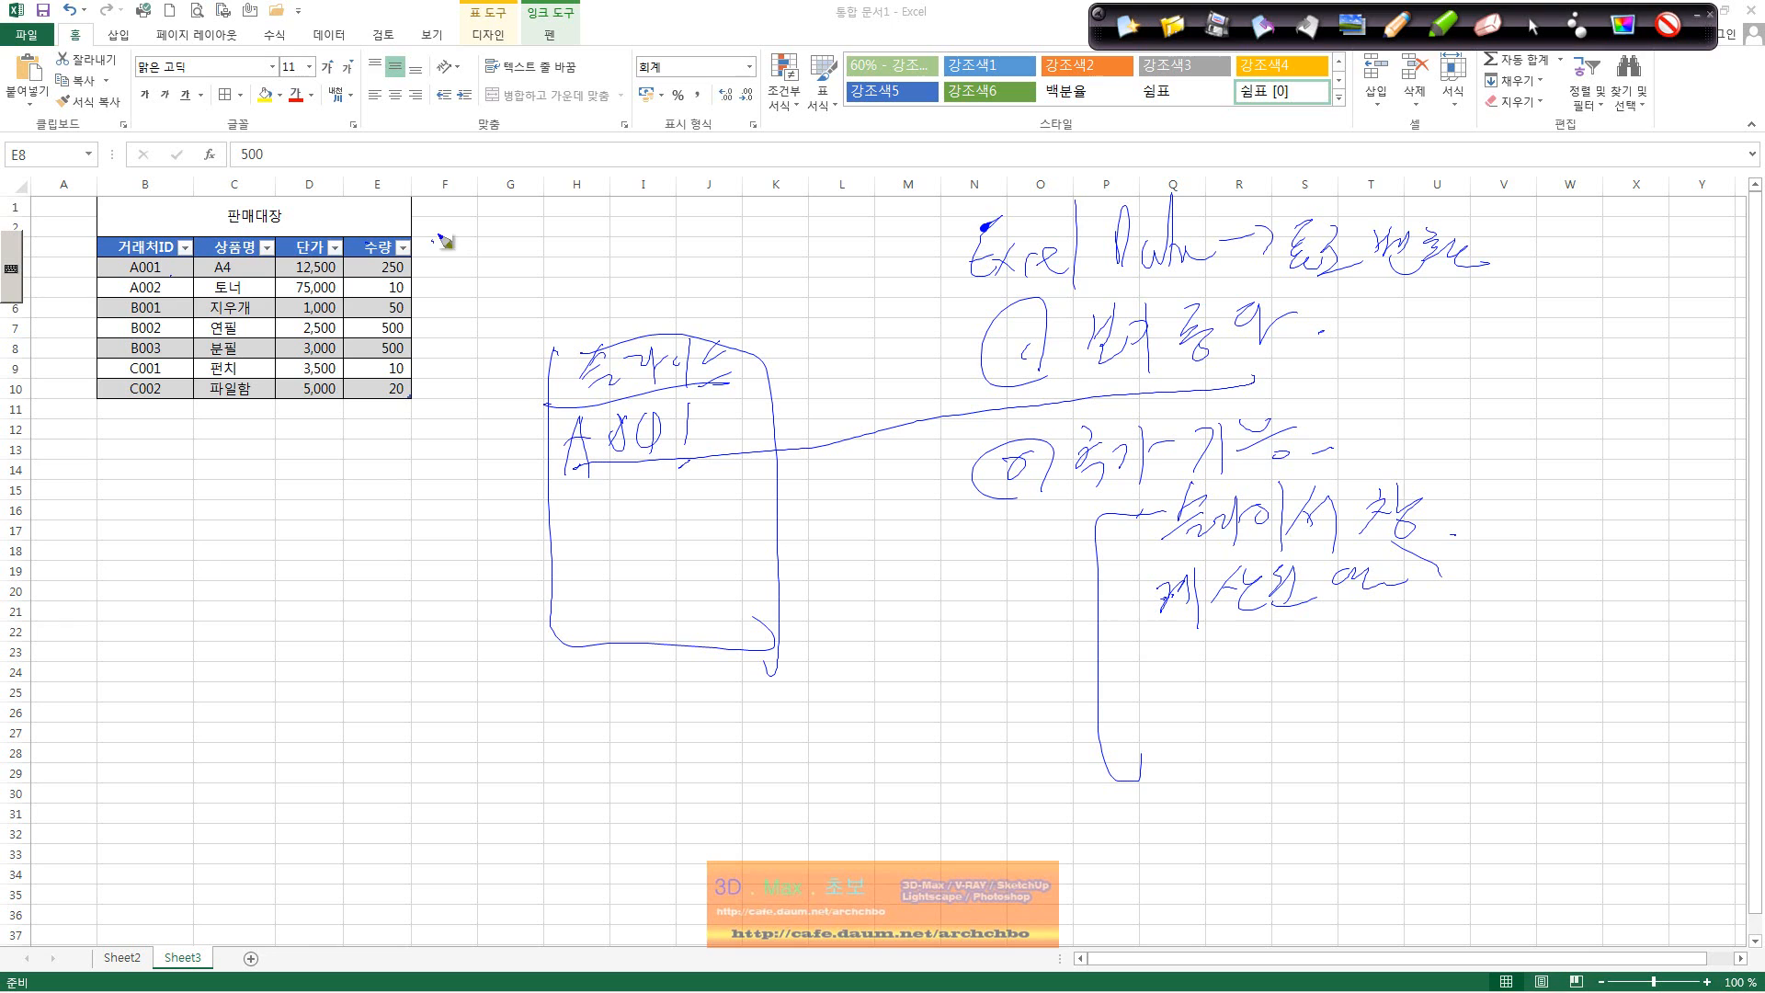
pyautogui.moveTo(439, 237)
pyautogui.mouseDown()
pyautogui.moveTo(512, 261)
pyautogui.moveTo(449, 331)
pyautogui.moveTo(465, 382)
pyautogui.moveTo(479, 363)
pyautogui.mouseUp()
pyautogui.click(409, 271)
pyautogui.moveTo(439, 265); pyautogui.dragTo(507, 274)
pyautogui.moveTo(507, 258)
pyautogui.mouseDown()
pyautogui.moveTo(489, 274)
pyautogui.moveTo(609, 272)
pyautogui.mouseUp()
pyautogui.moveTo(700, 221)
pyautogui.mouseDown()
pyautogui.moveTo(632, 265)
pyautogui.moveTo(680, 273)
pyautogui.mouseUp()
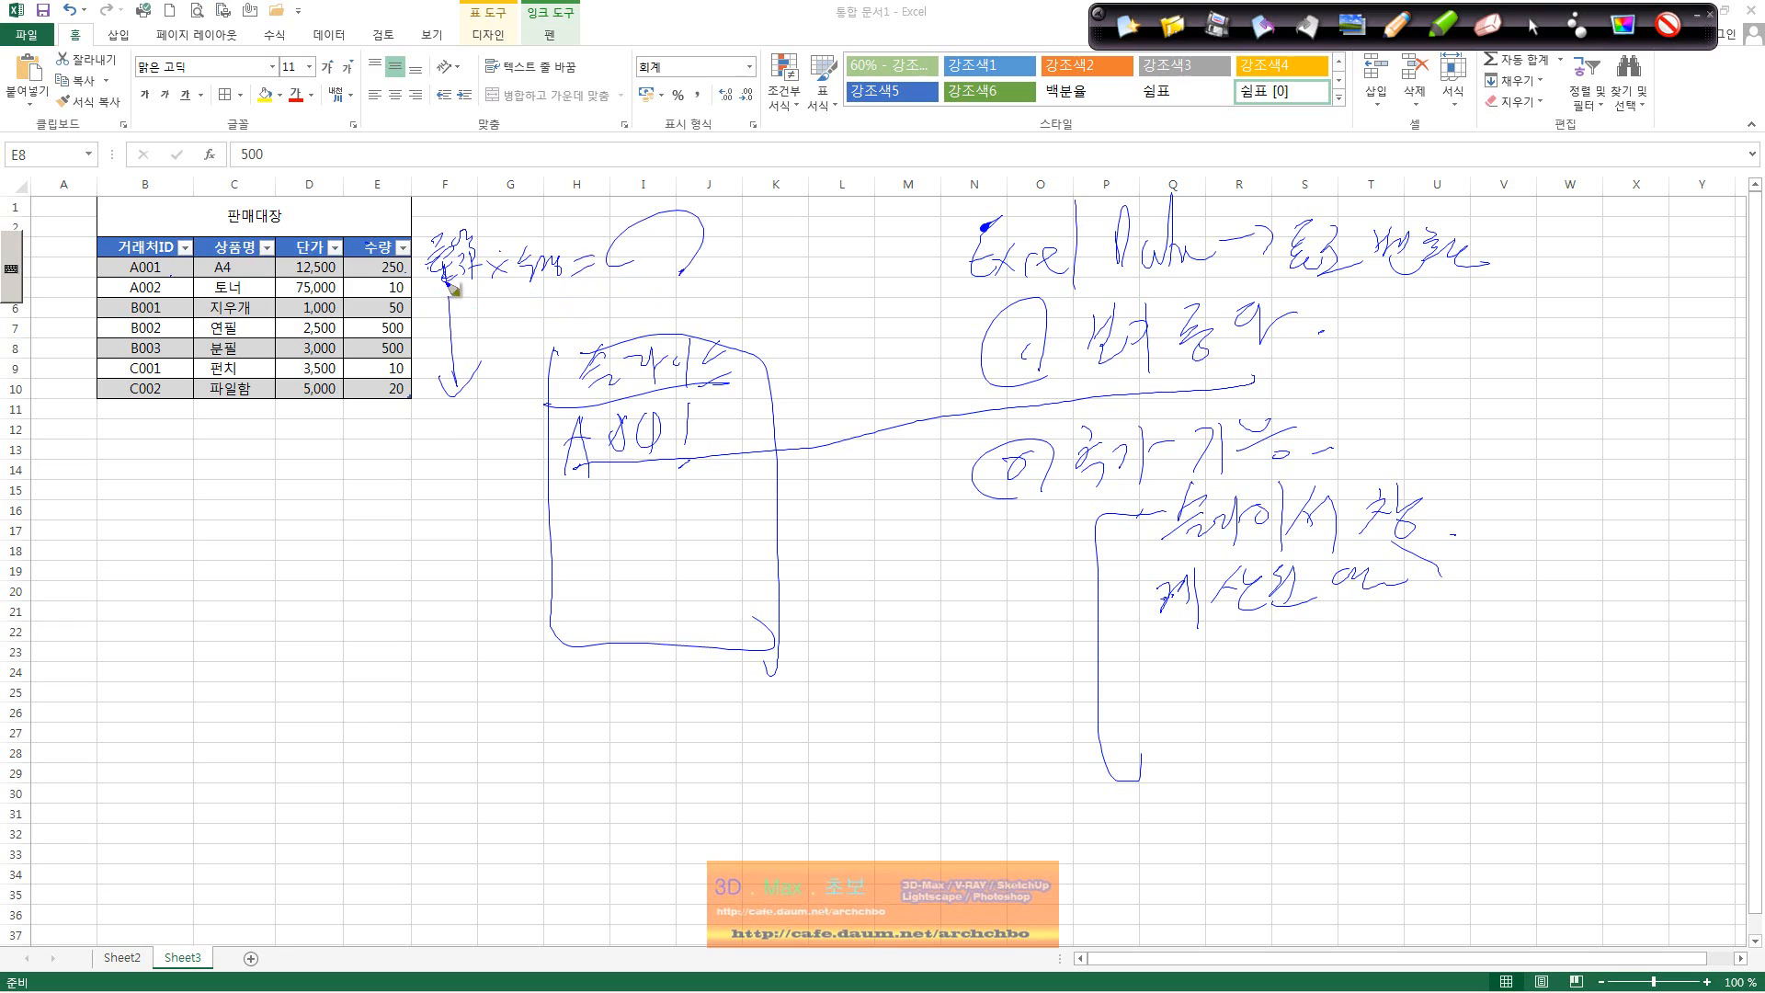
pyautogui.moveTo(454, 285)
pyautogui.mouseDown()
pyautogui.moveTo(443, 390)
pyautogui.moveTo(469, 397)
pyautogui.mouseUp()
# Step: Handwrite and underline 구조적 참조, circling the A001 cell in the table, and erase all pen annotations from the screen
pyautogui.moveTo(1170, 662)
pyautogui.mouseDown()
pyautogui.moveTo(1195, 685)
pyautogui.moveTo(1231, 655)
pyautogui.moveTo(1319, 634)
pyautogui.moveTo(1383, 680)
pyautogui.mouseUp()
pyautogui.moveTo(1419, 642); pyautogui.dragTo(1425, 644)
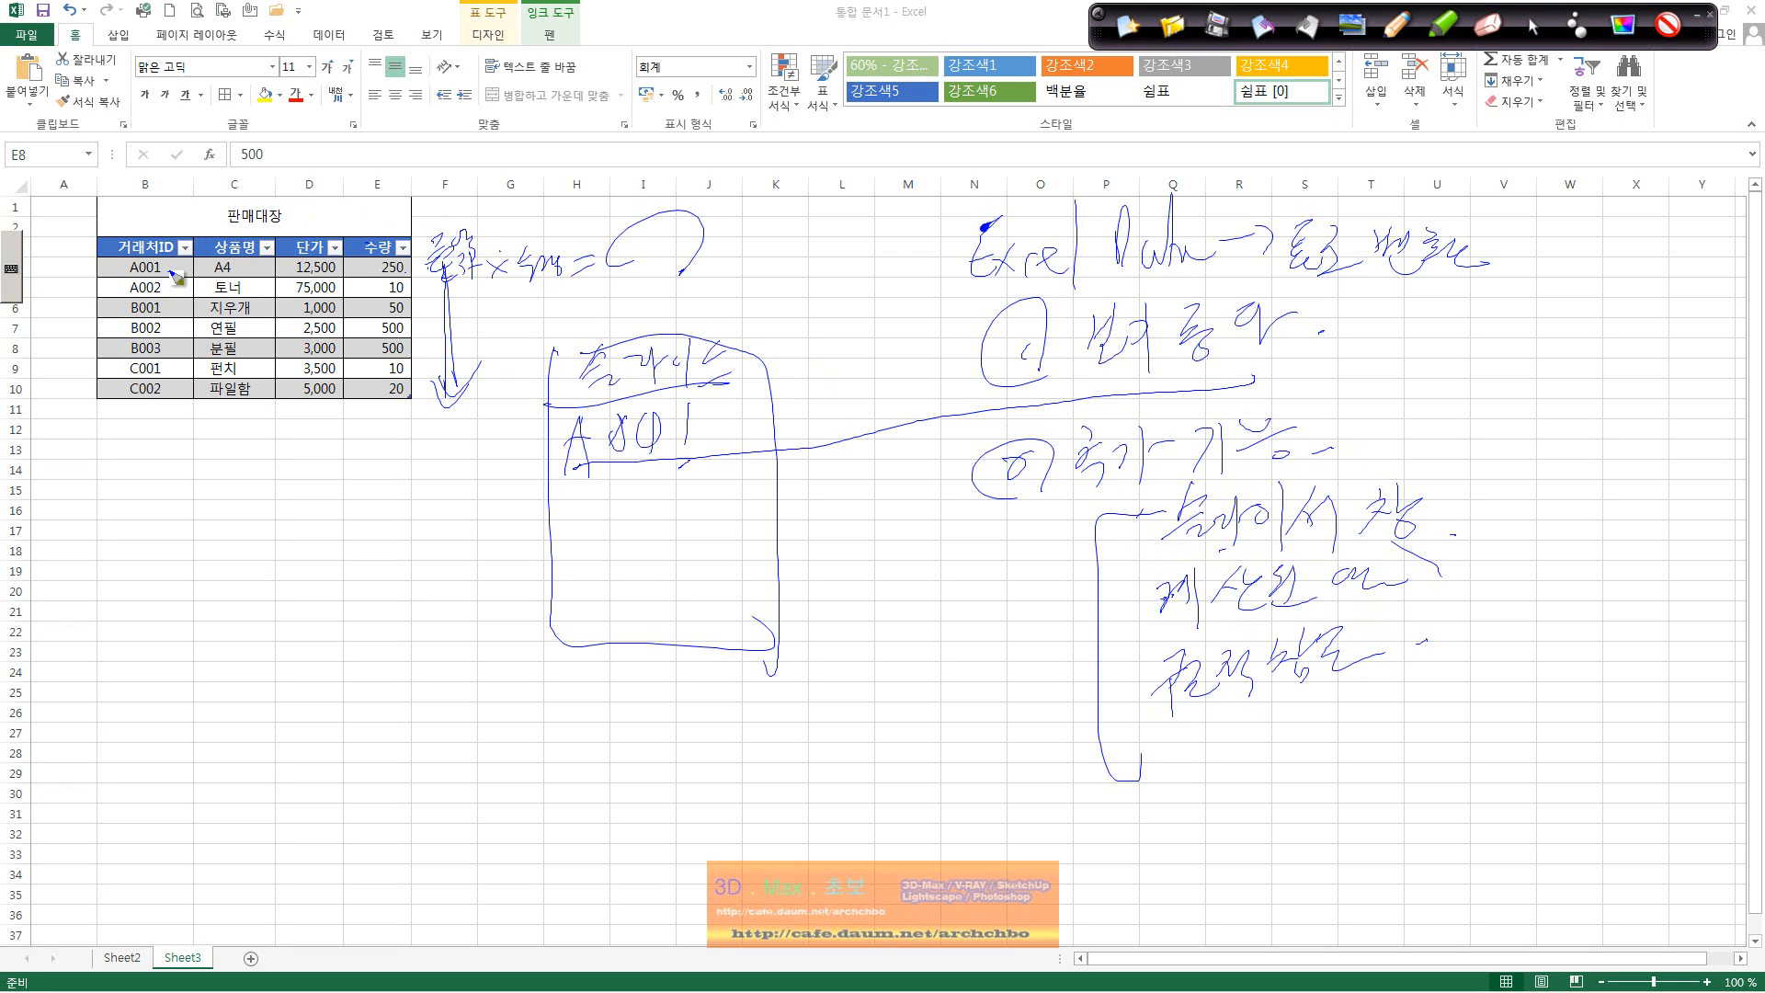
pyautogui.moveTo(147, 277); pyautogui.dragTo(175, 263)
pyautogui.moveTo(1150, 710); pyautogui.dragTo(1364, 695)
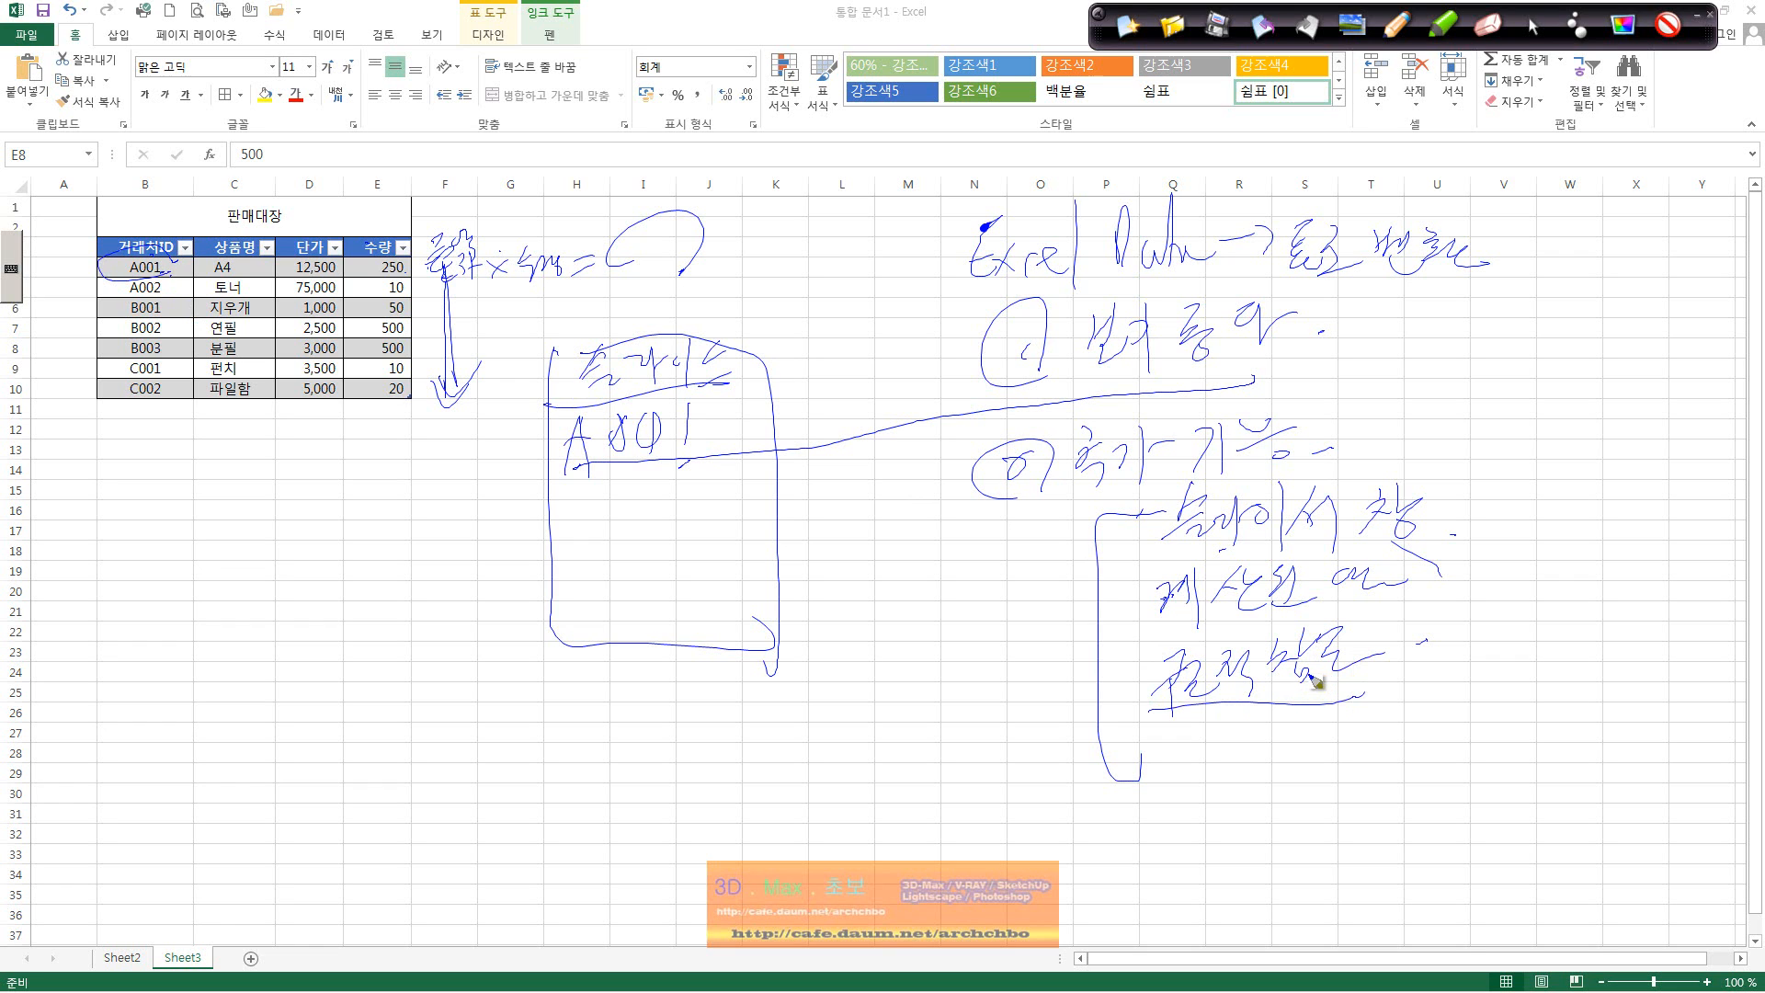
pyautogui.click(1127, 27)
pyautogui.click(1532, 28)
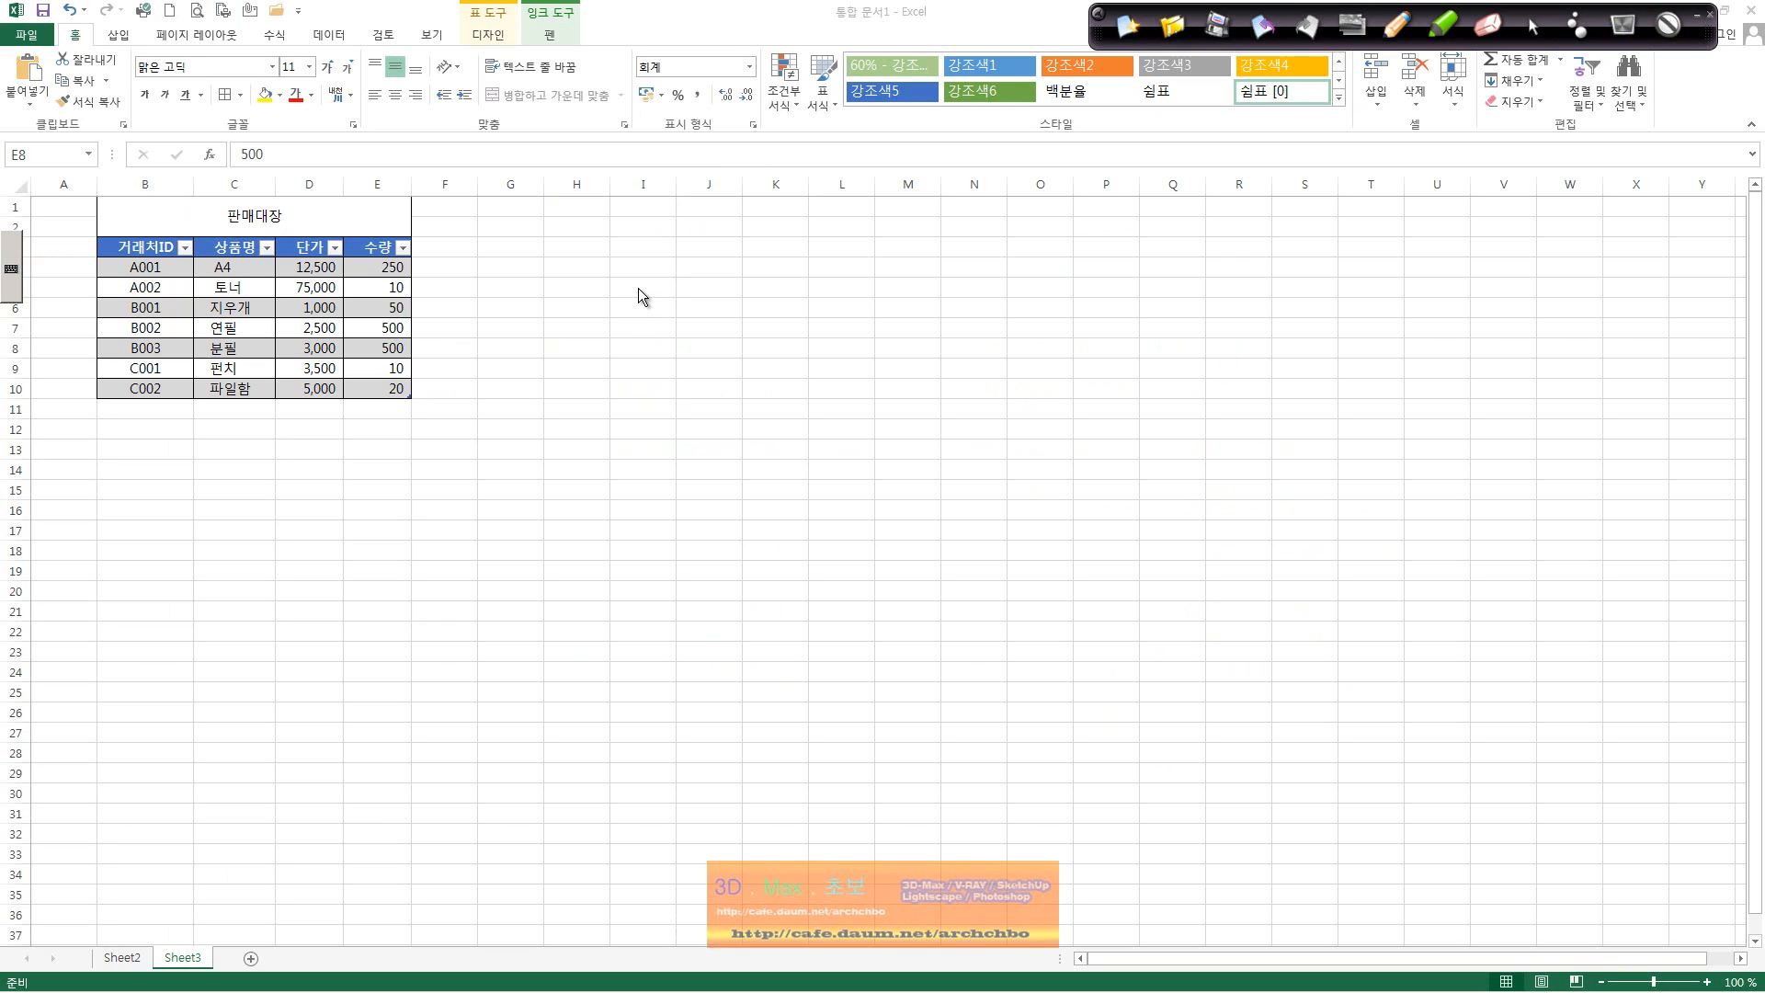
# Step: Filter the table's 거래처ID column to show only A001
pyautogui.click(317, 283)
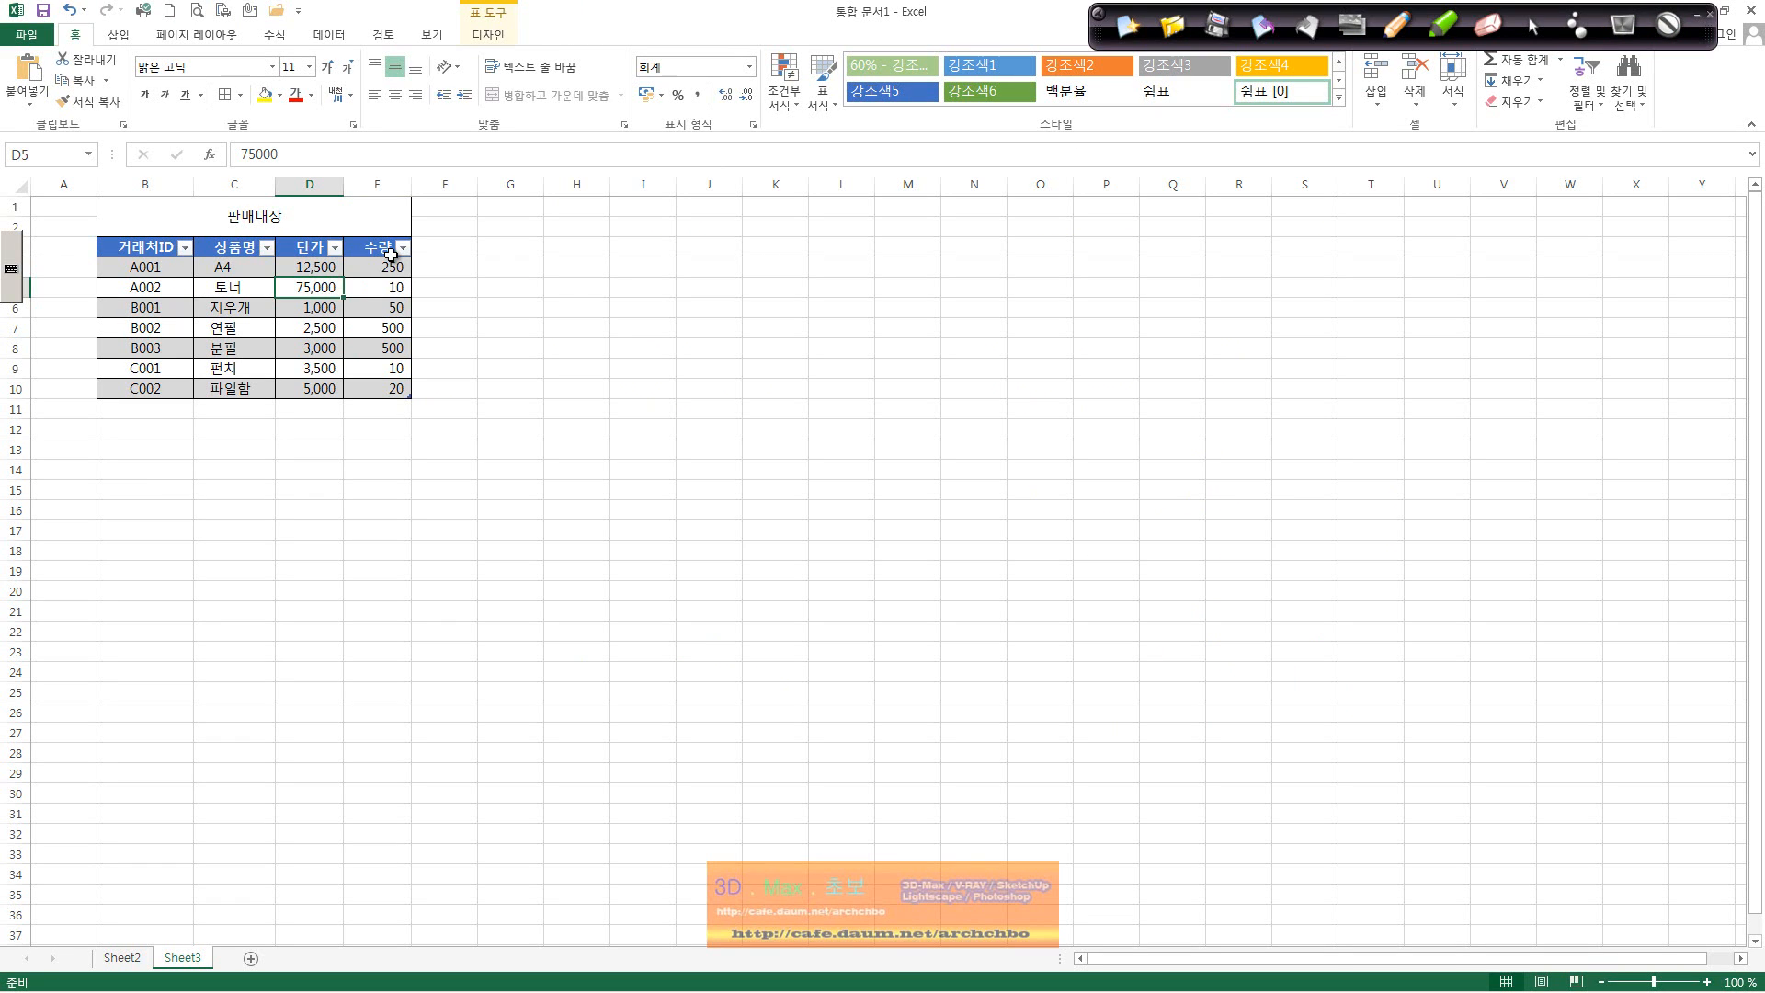
pyautogui.click(180, 313)
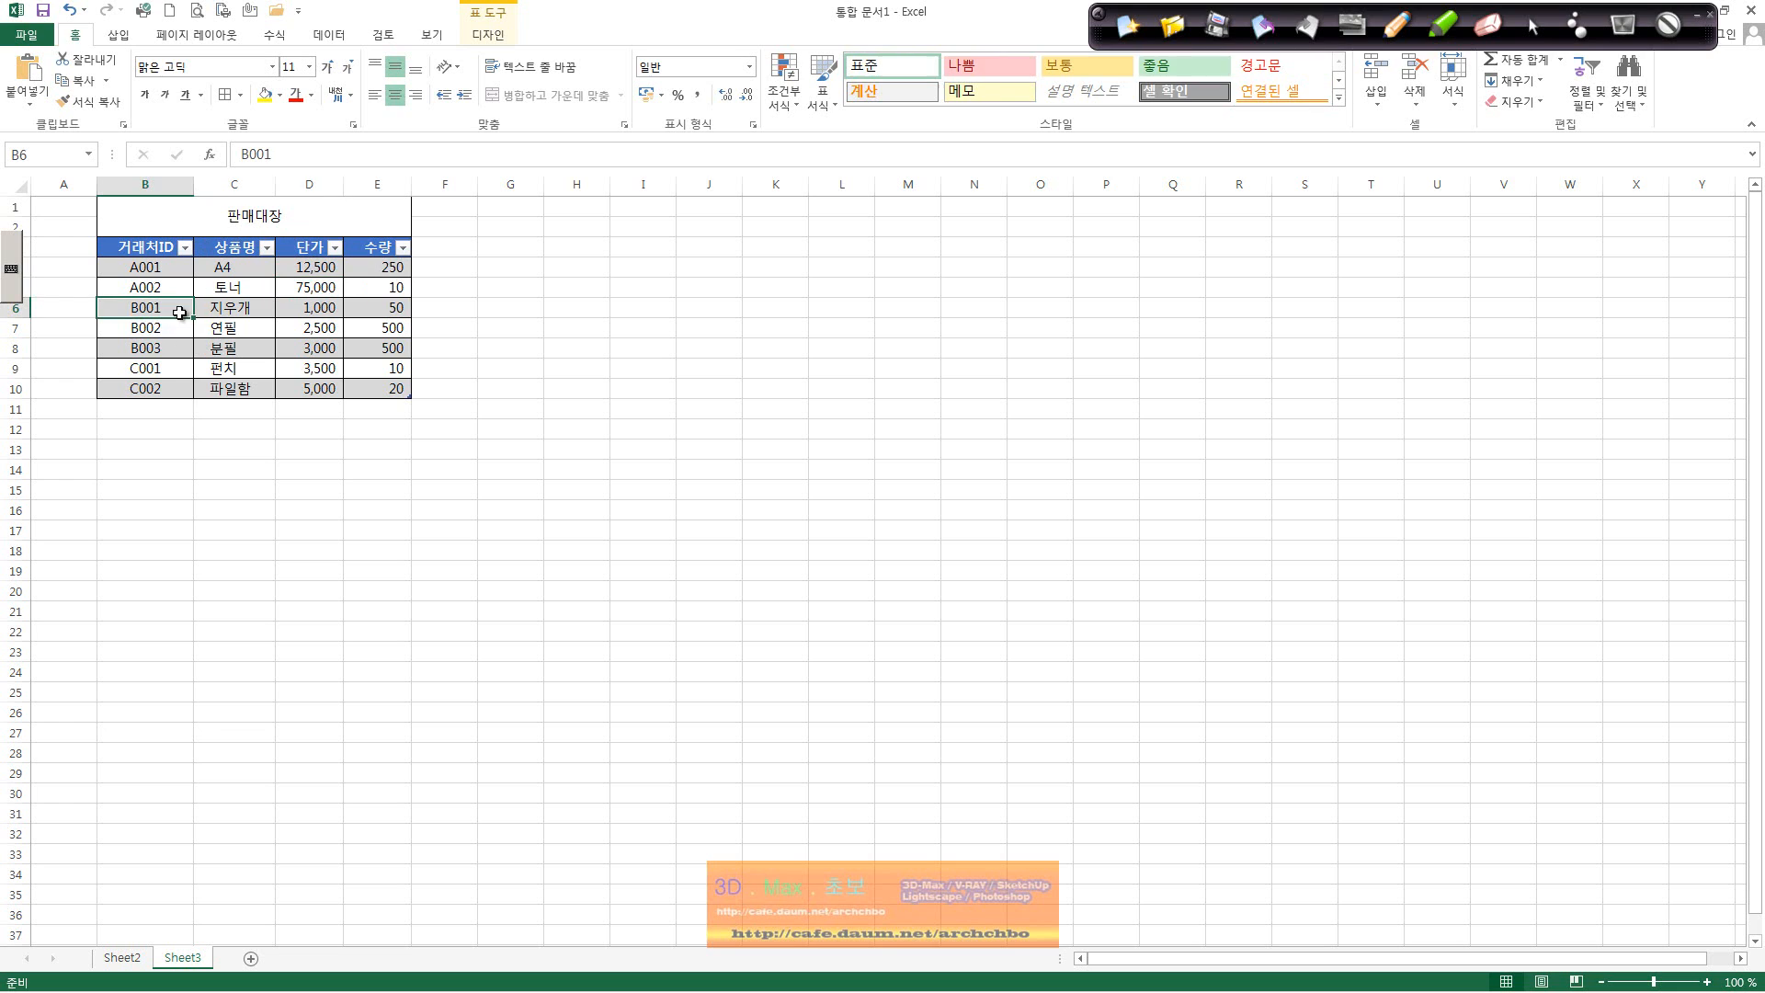
pyautogui.click(186, 247)
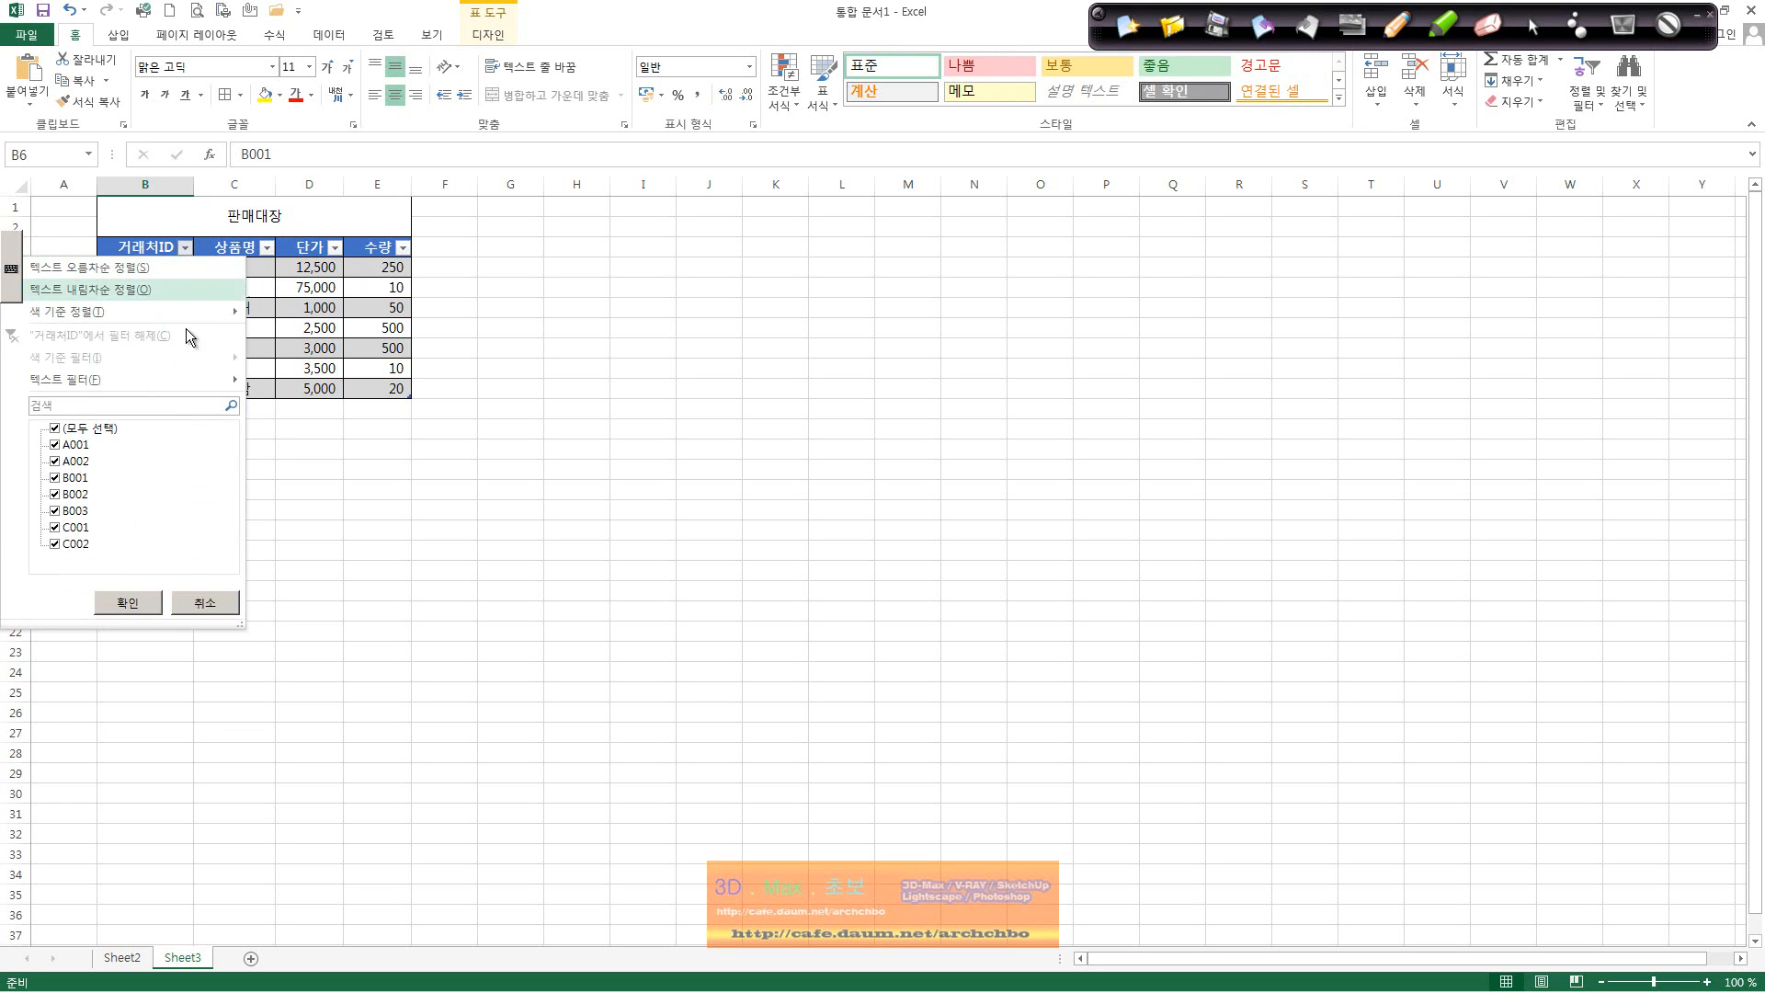
pyautogui.click(55, 428)
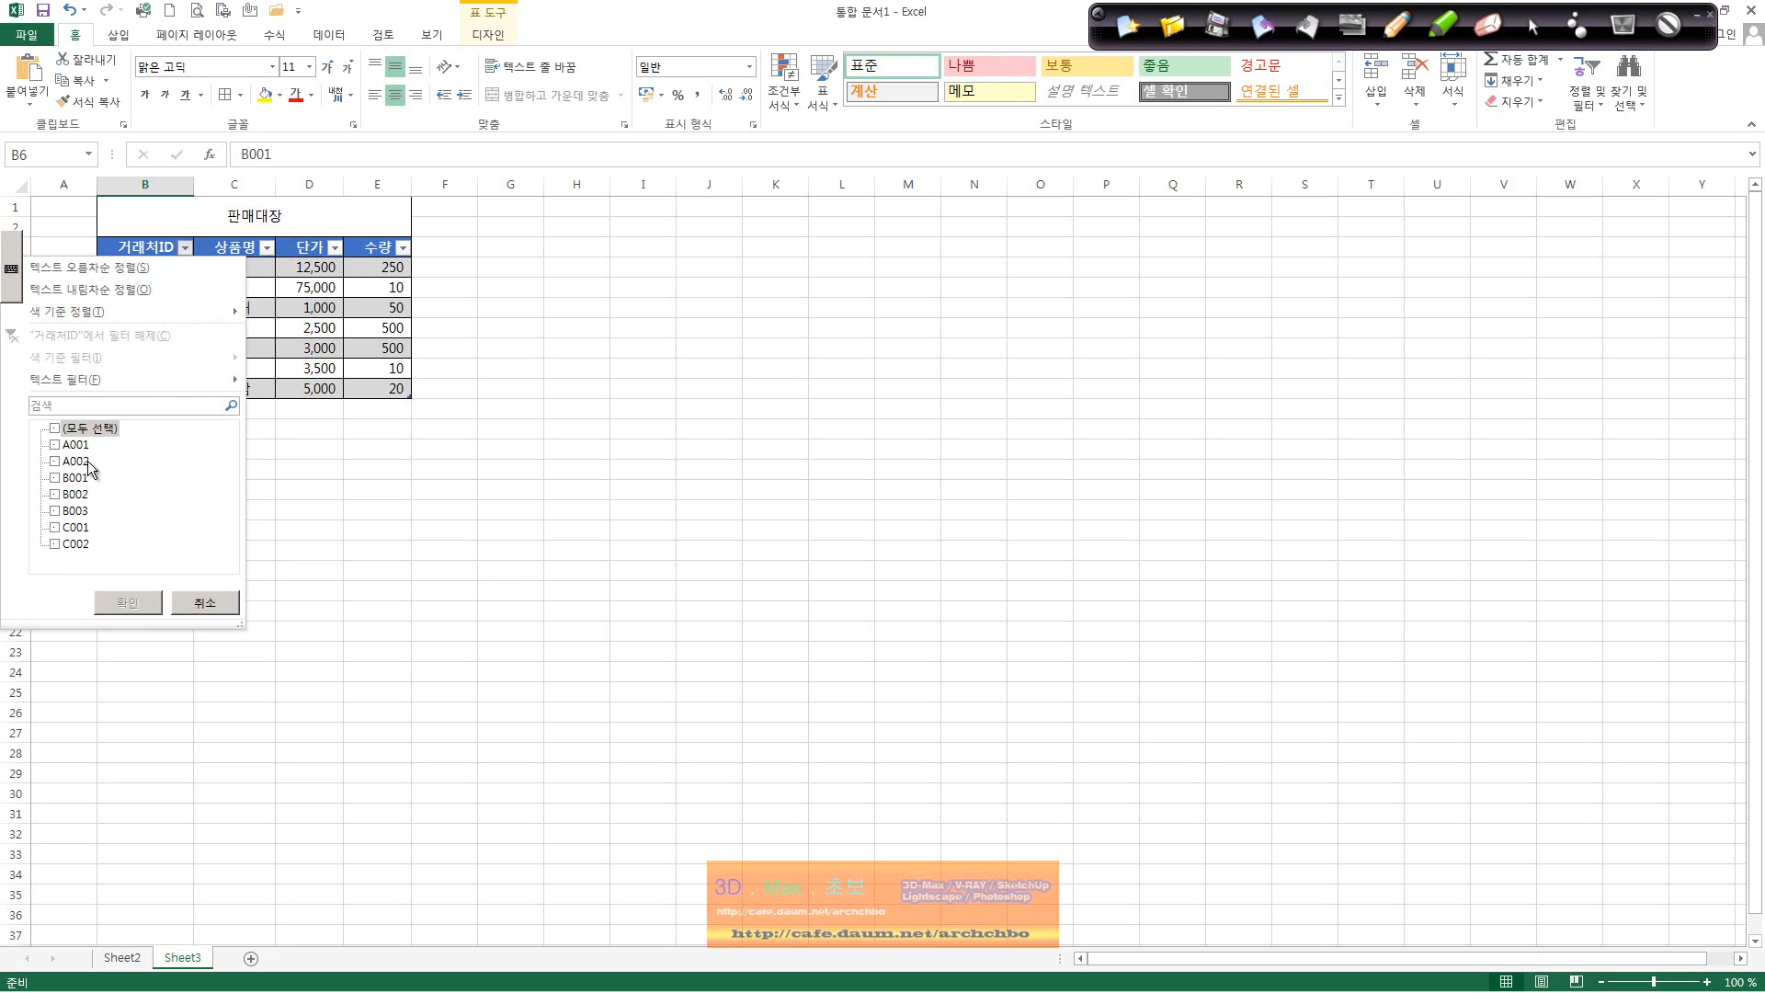
pyautogui.click(55, 446)
pyautogui.click(142, 597)
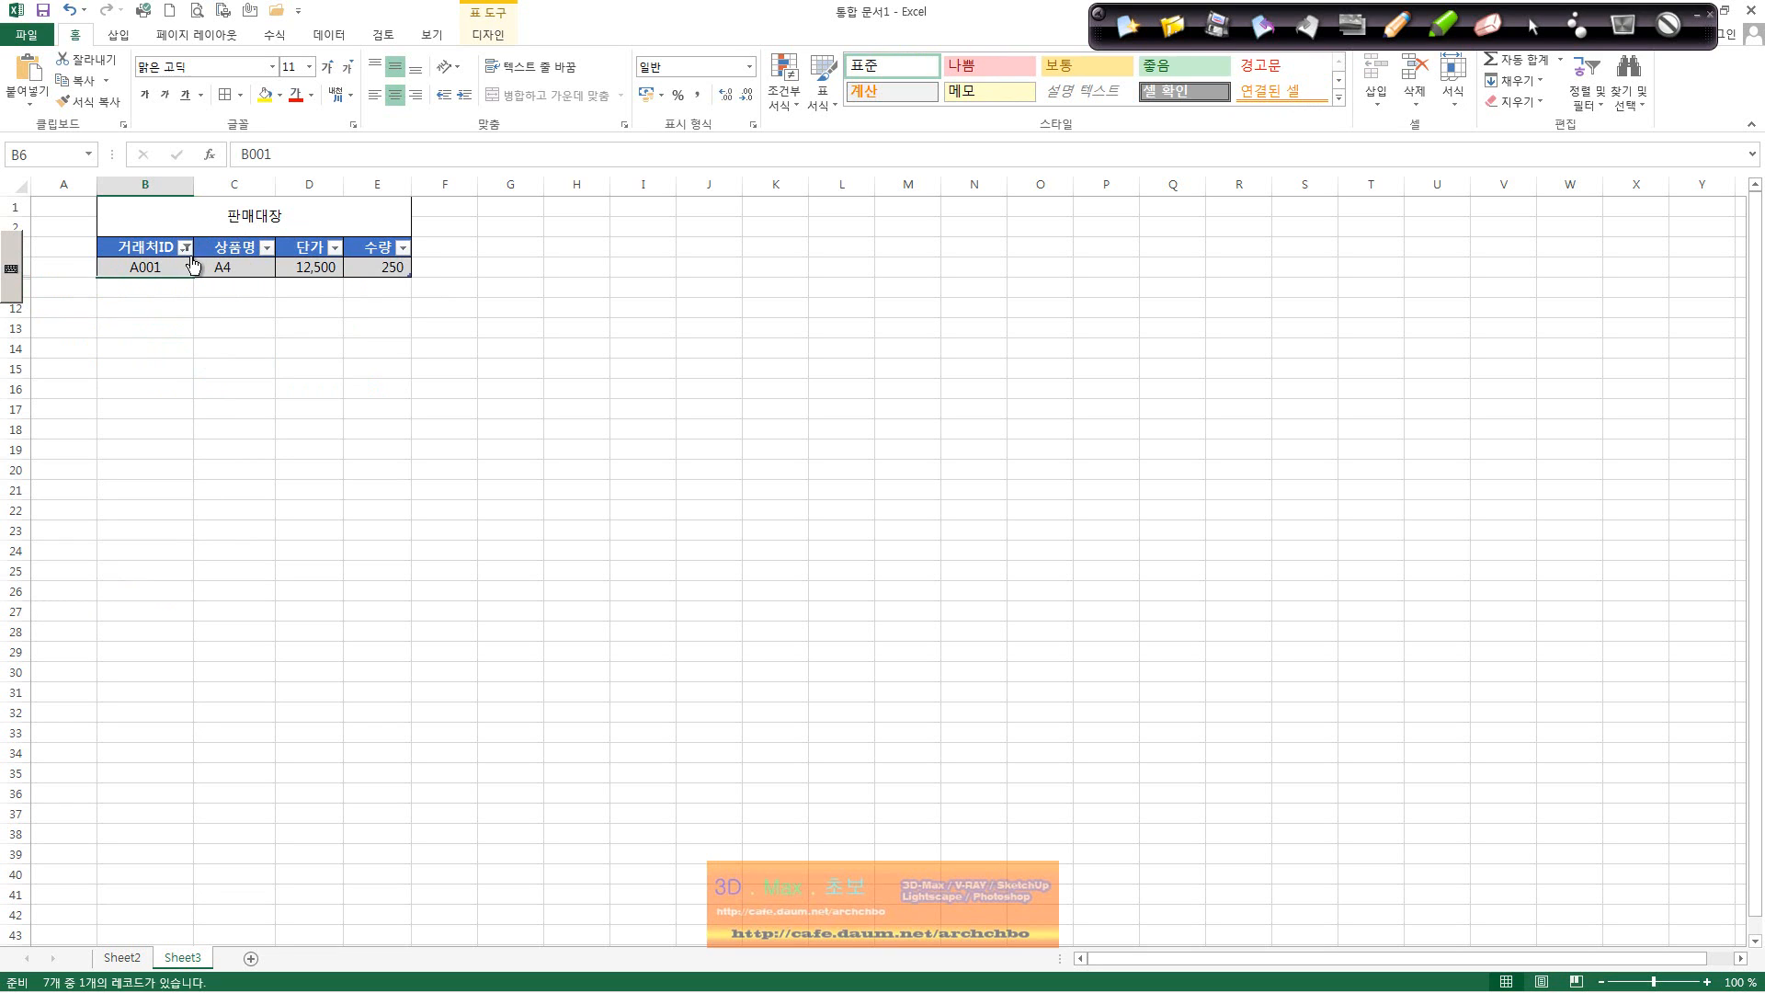
# Step: Reselect all items in the 거래처ID column filter to bring back every record
pyautogui.click(185, 246)
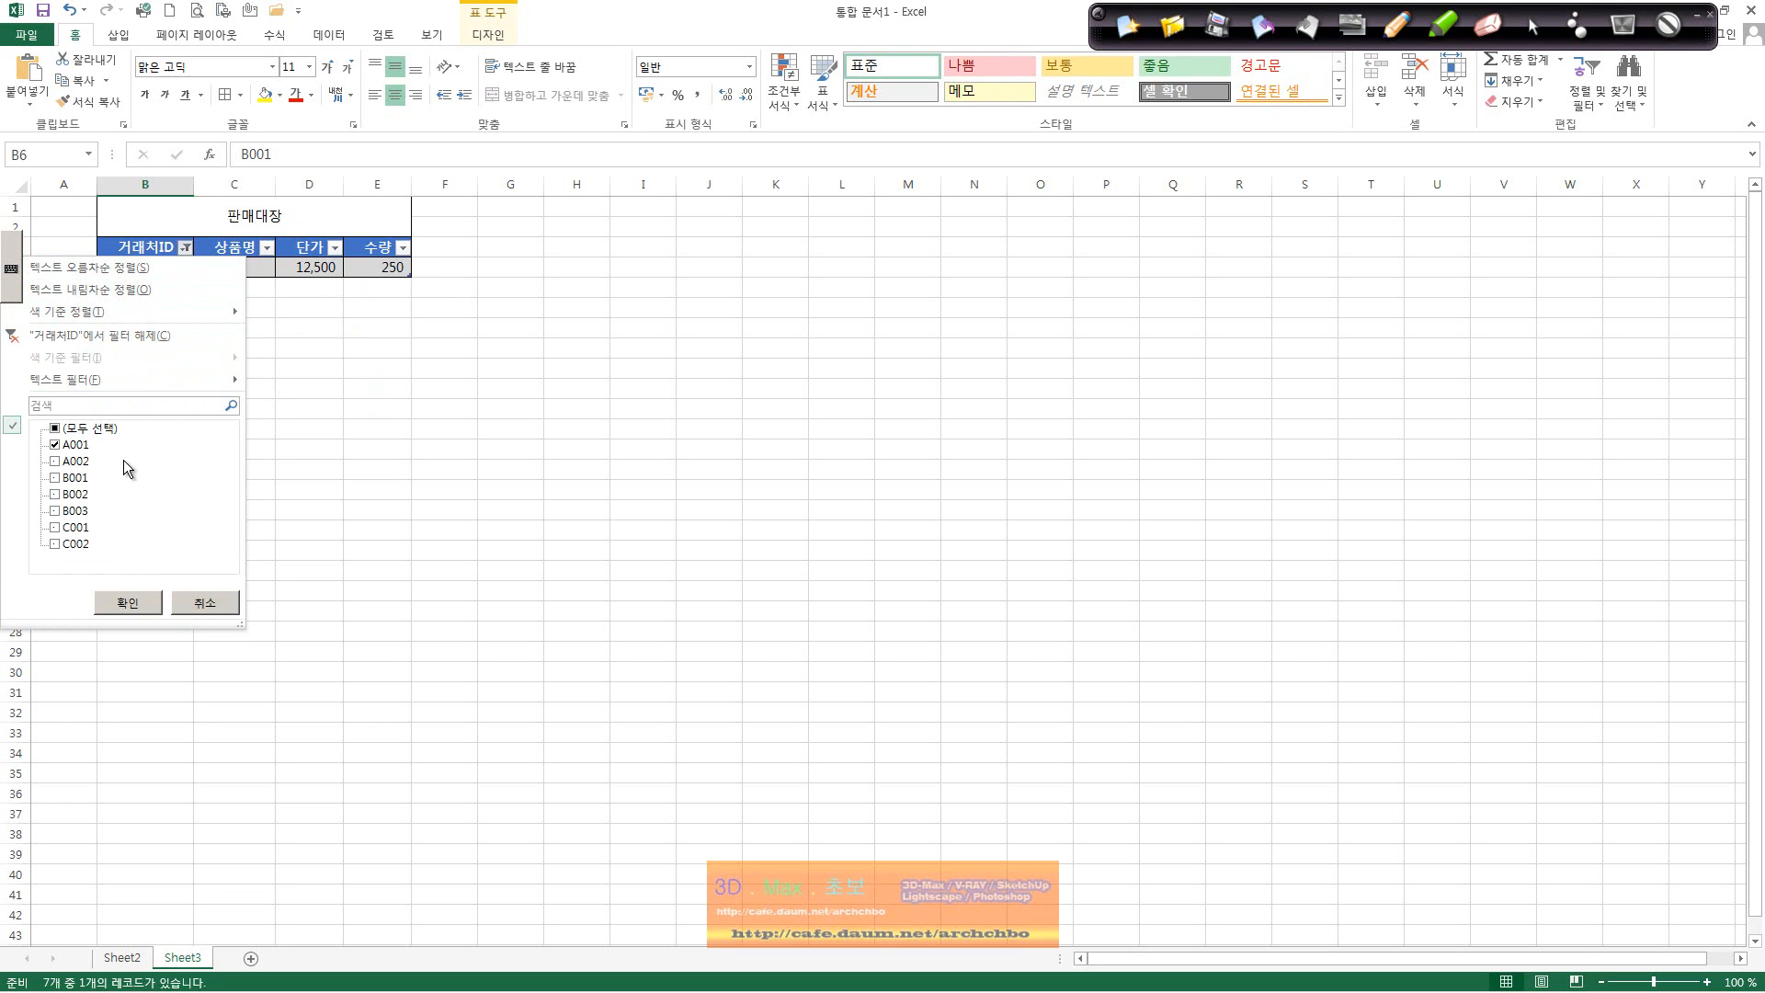
pyautogui.click(56, 428)
pyautogui.click(126, 602)
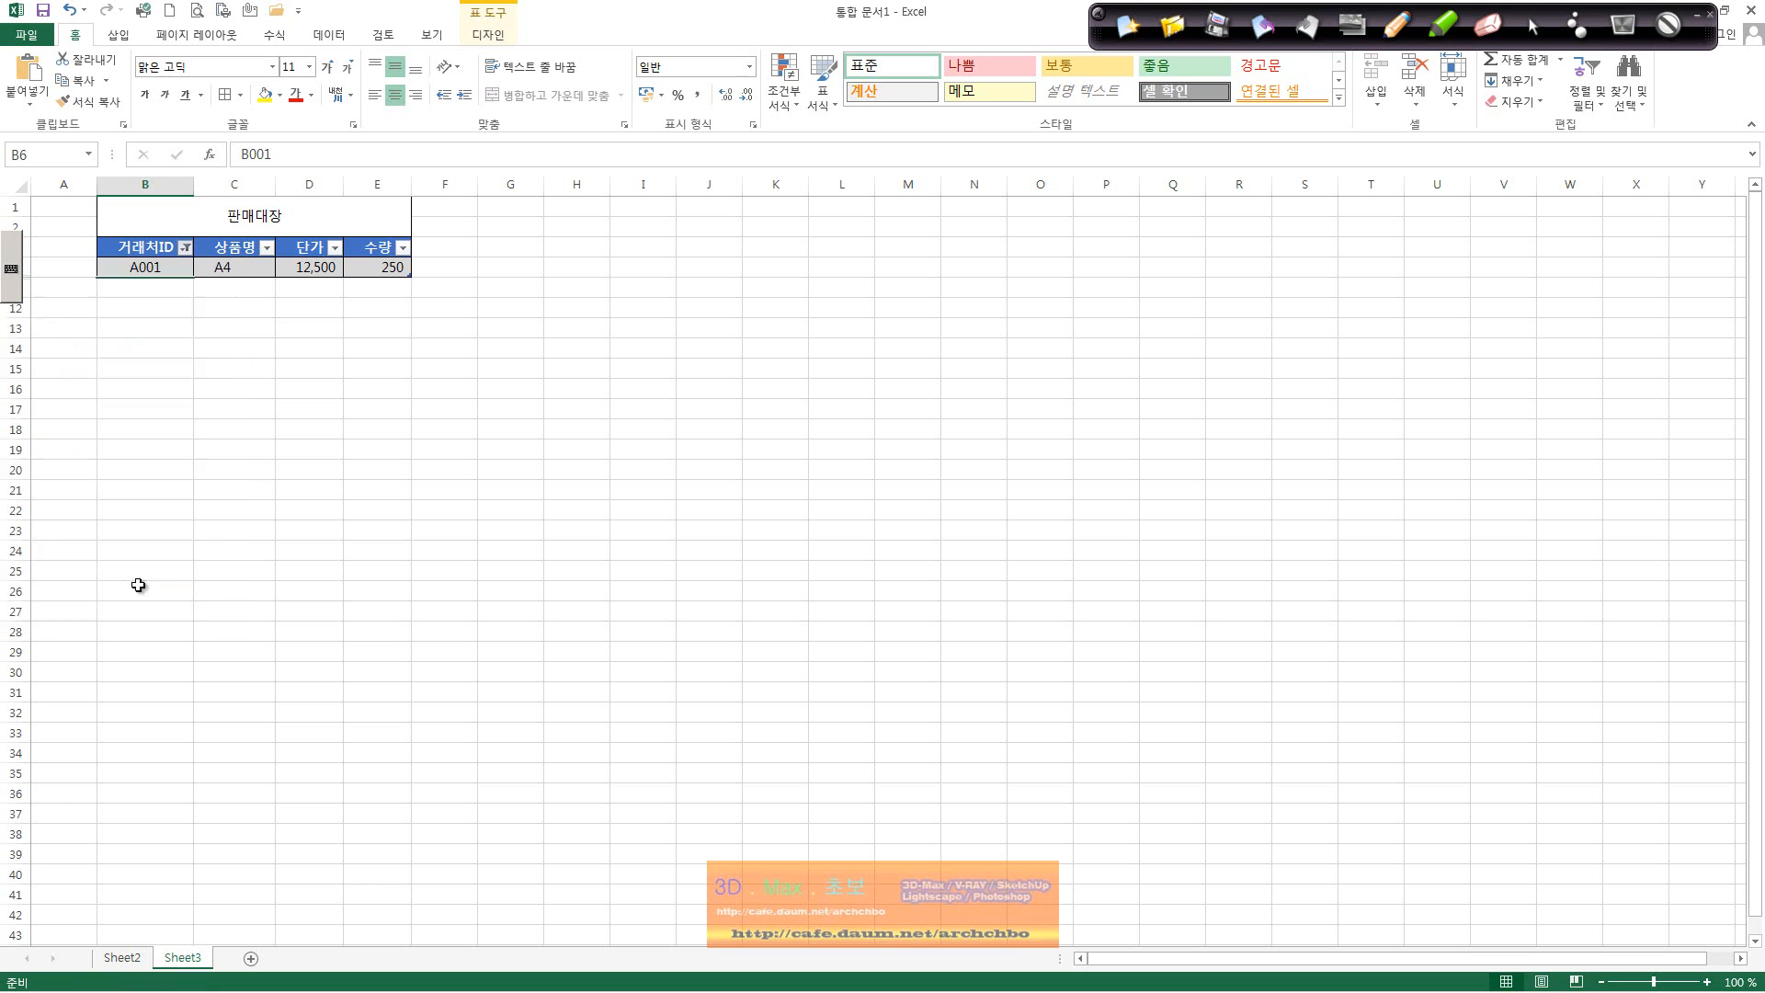
pyautogui.moveTo(184, 452); pyautogui.dragTo(196, 445)
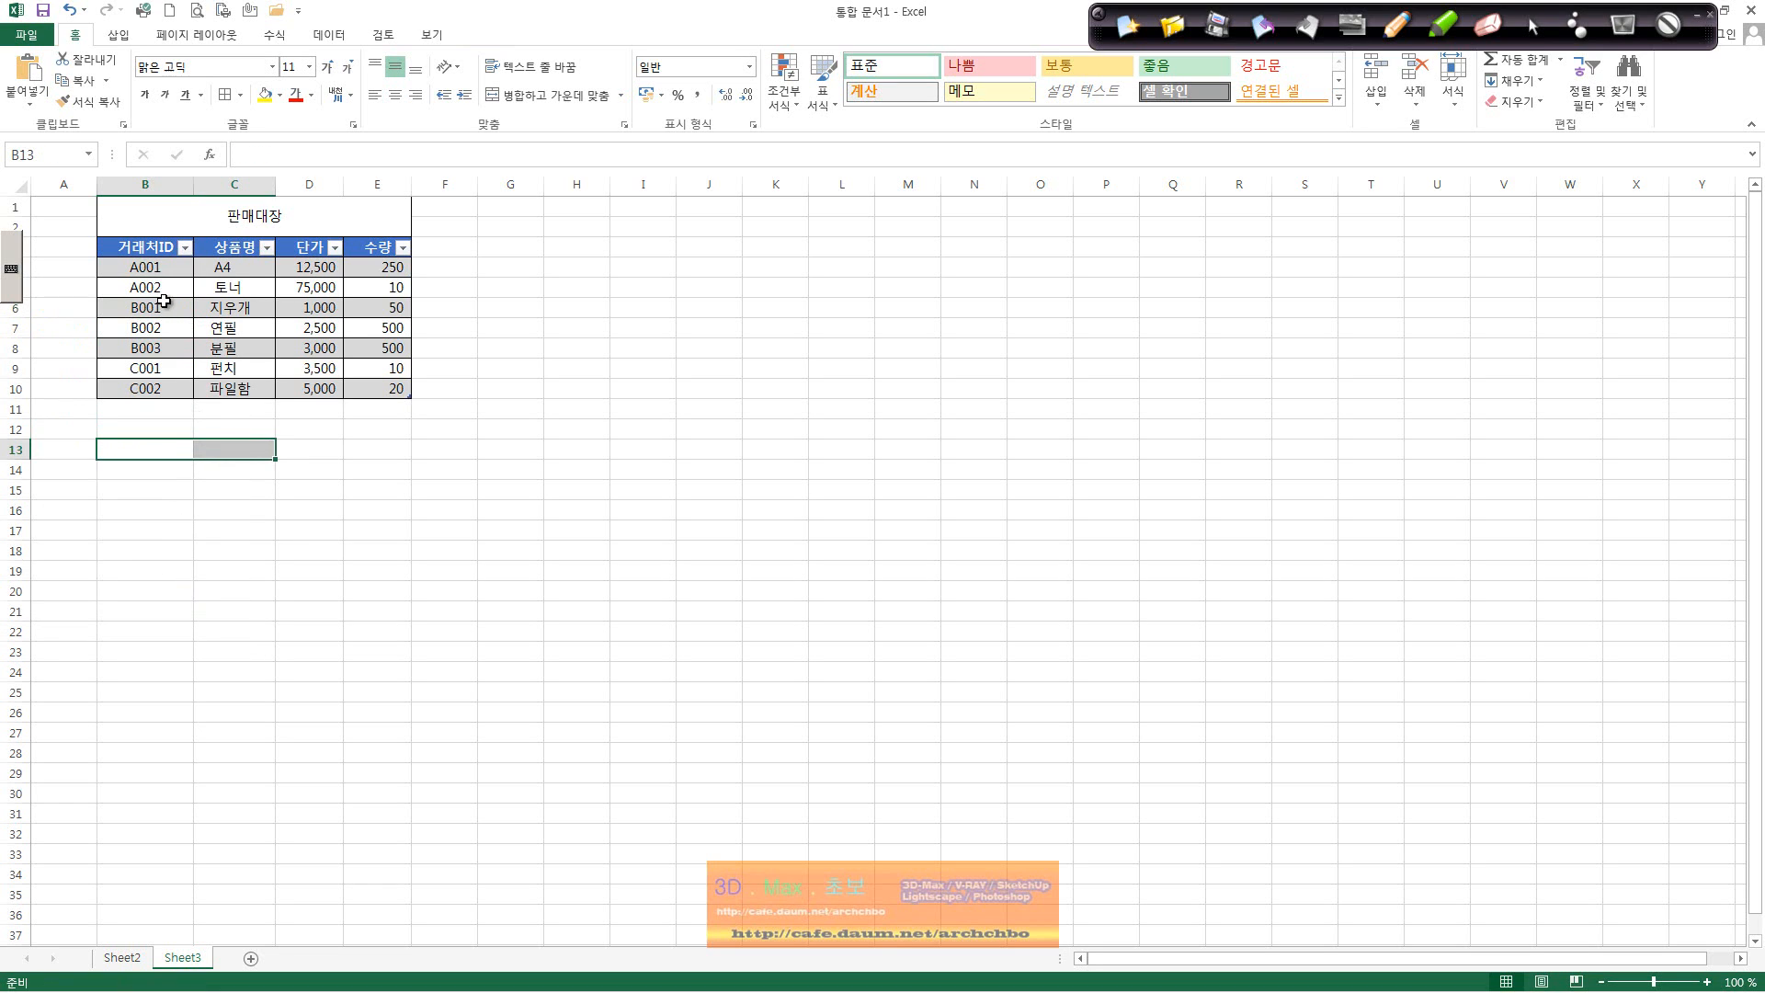
# Step: Insert a slicer for the 거래처ID field and place it beside the table around columns H to J
pyautogui.click(166, 307)
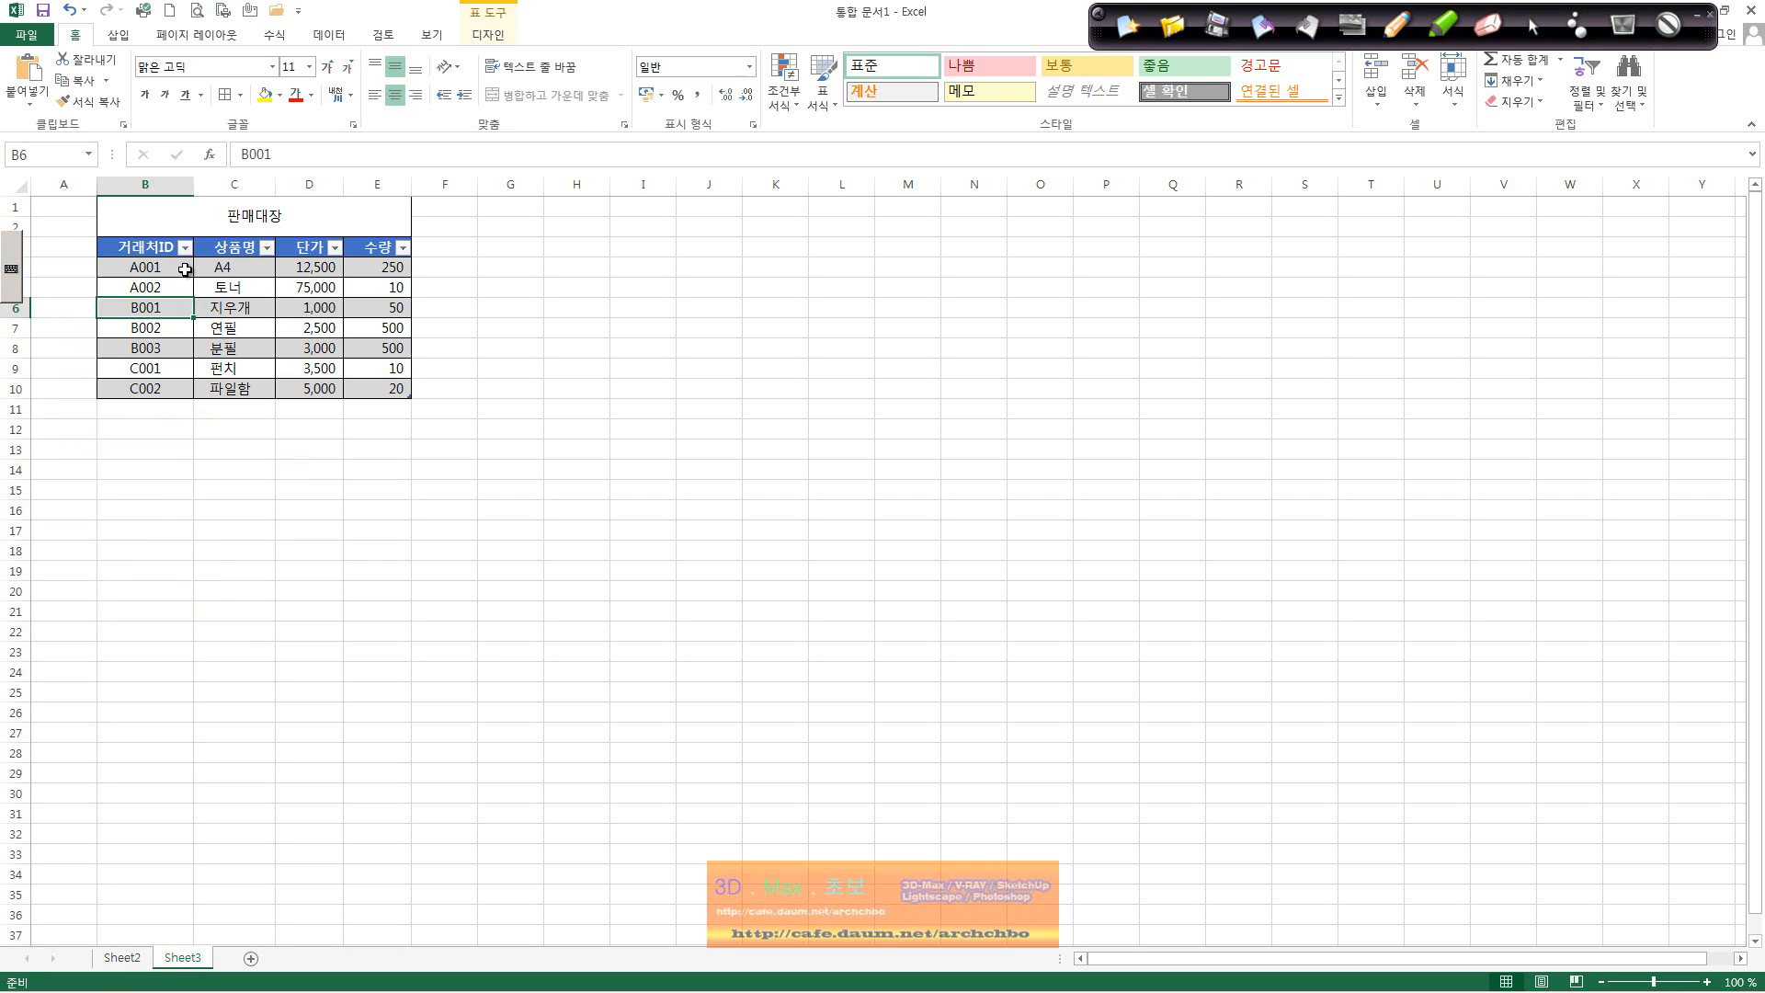
pyautogui.click(187, 271)
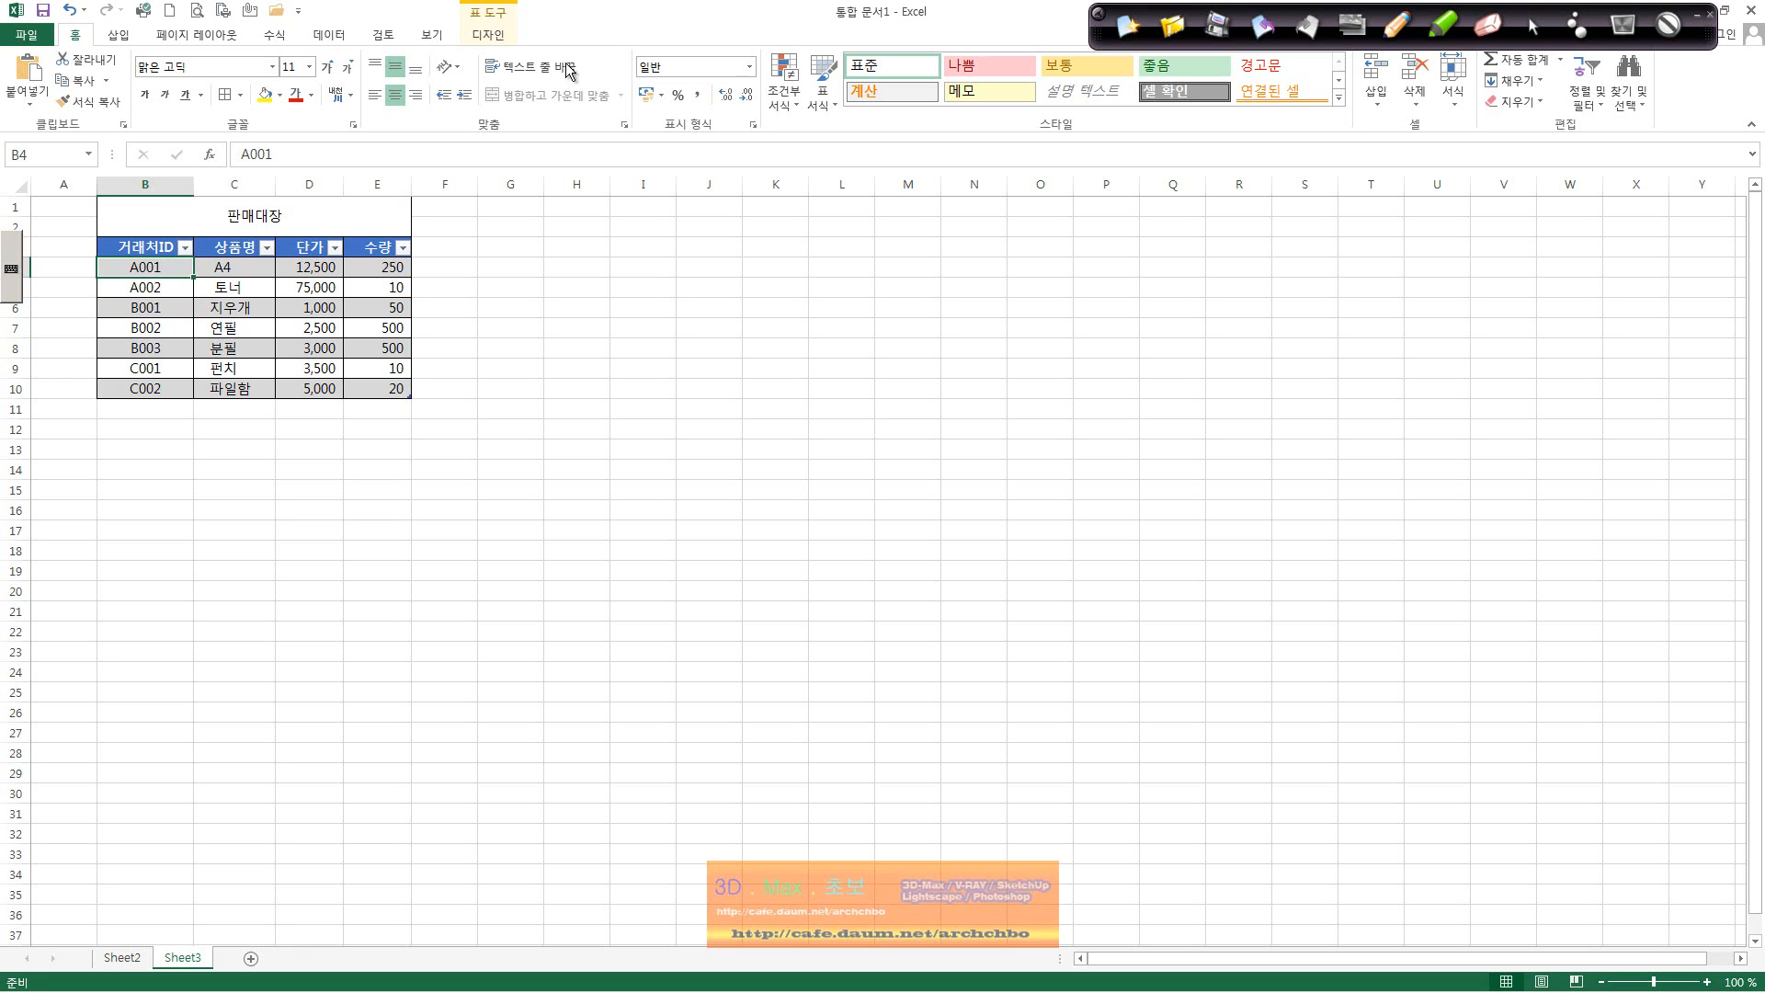
pyautogui.click(483, 41)
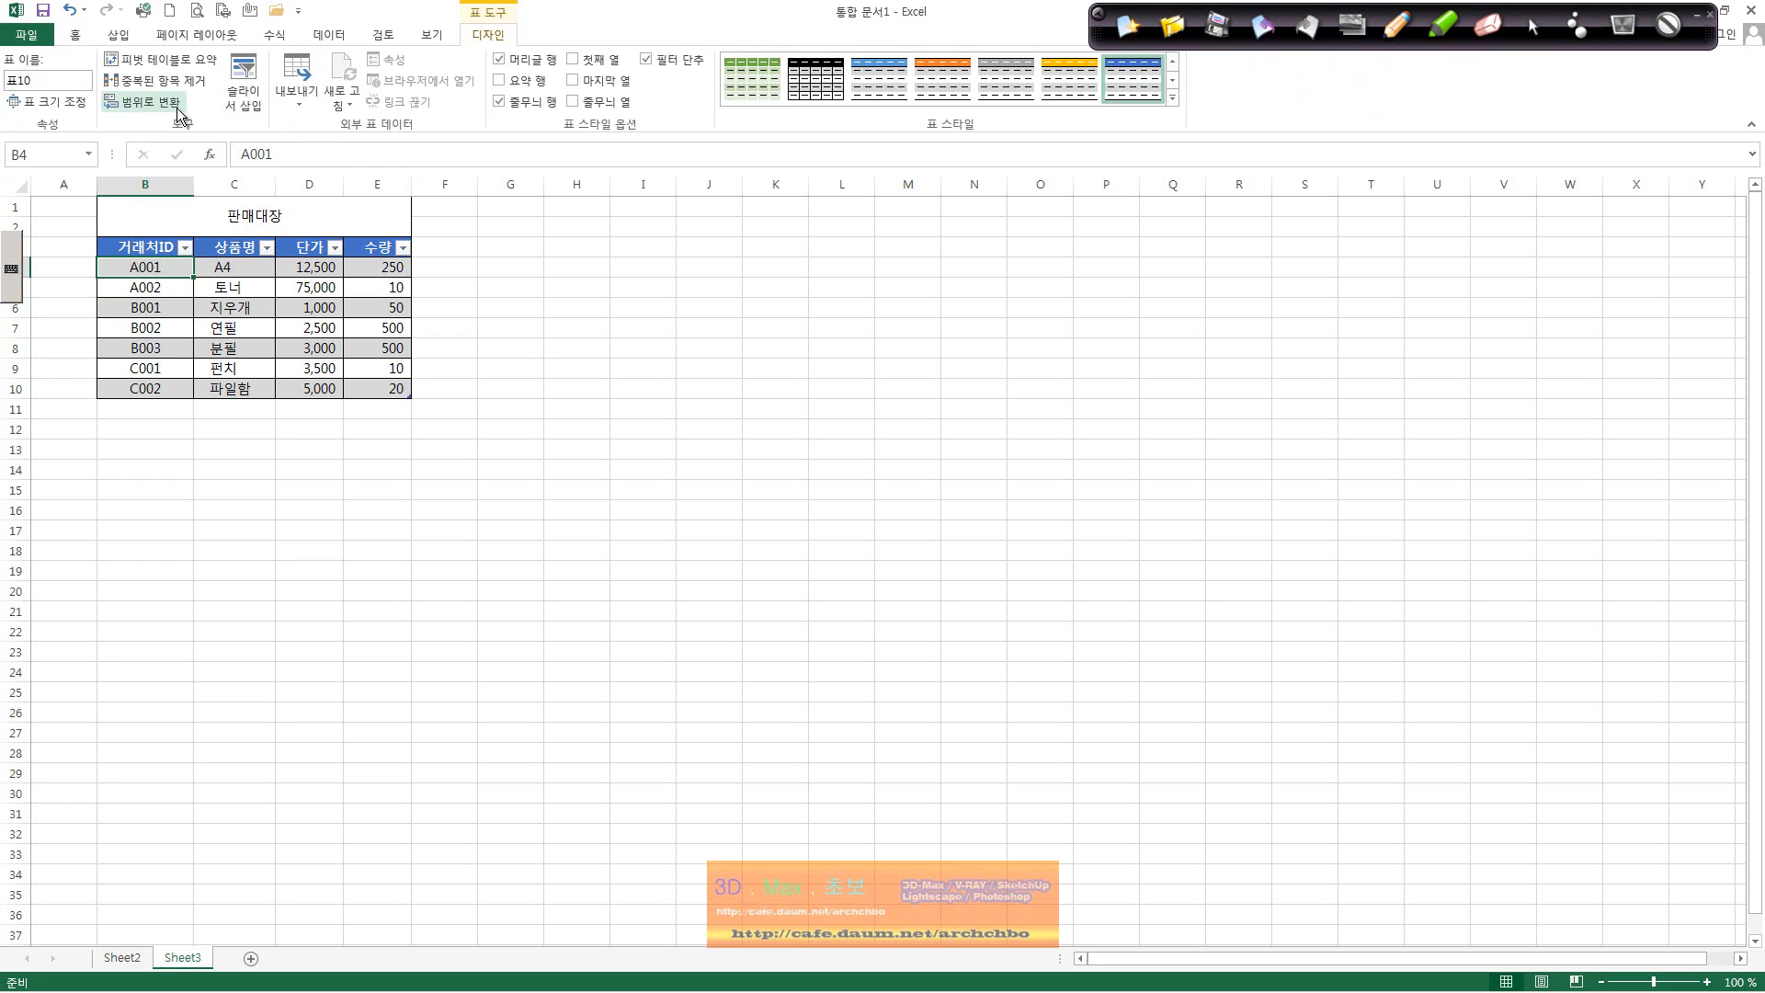
pyautogui.click(245, 84)
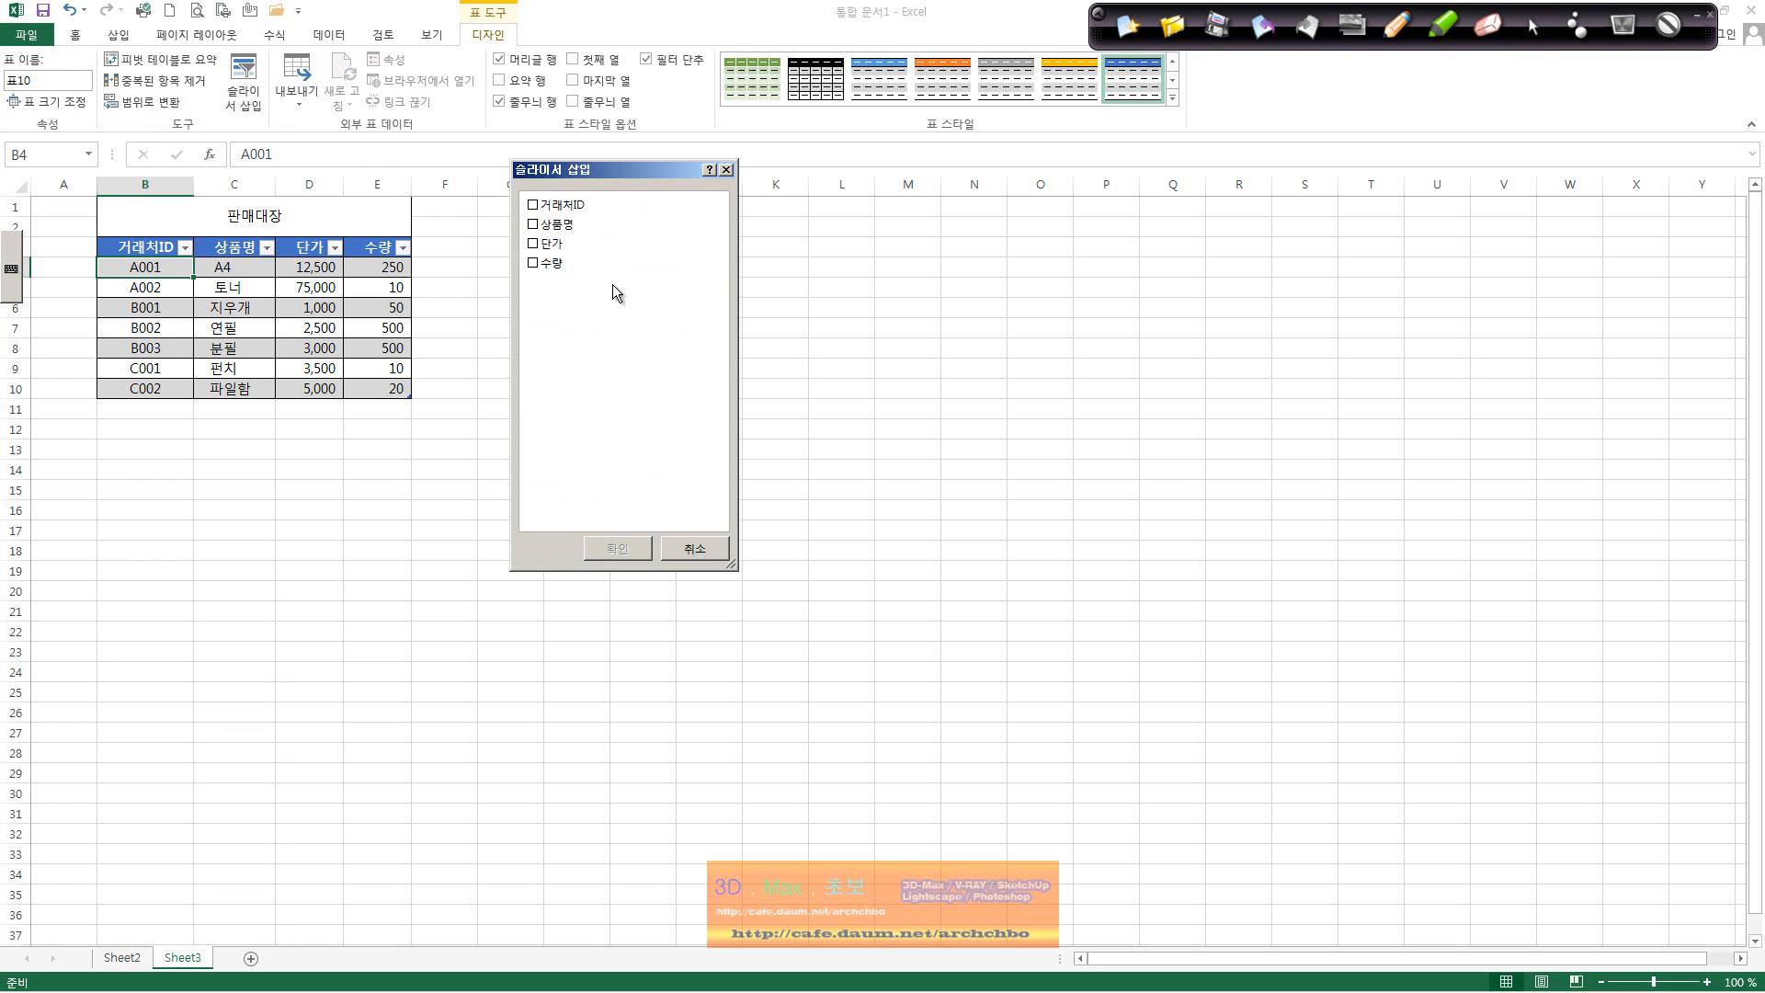
pyautogui.click(579, 214)
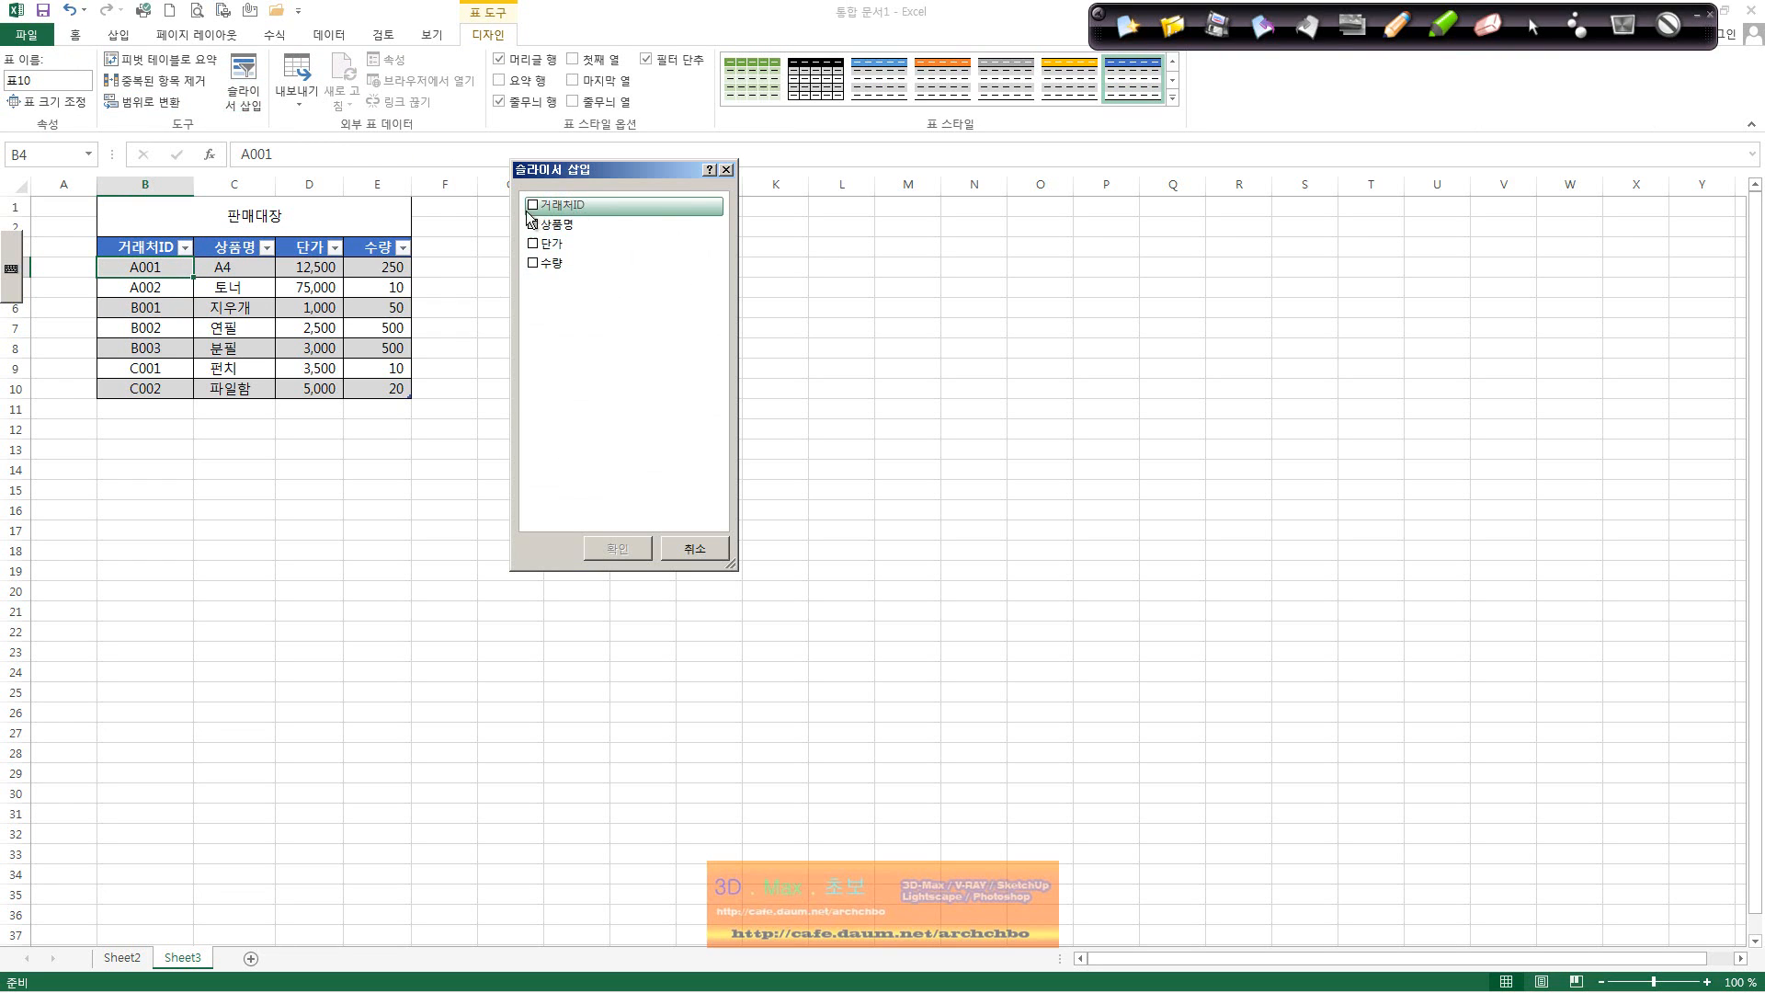
pyautogui.click(622, 550)
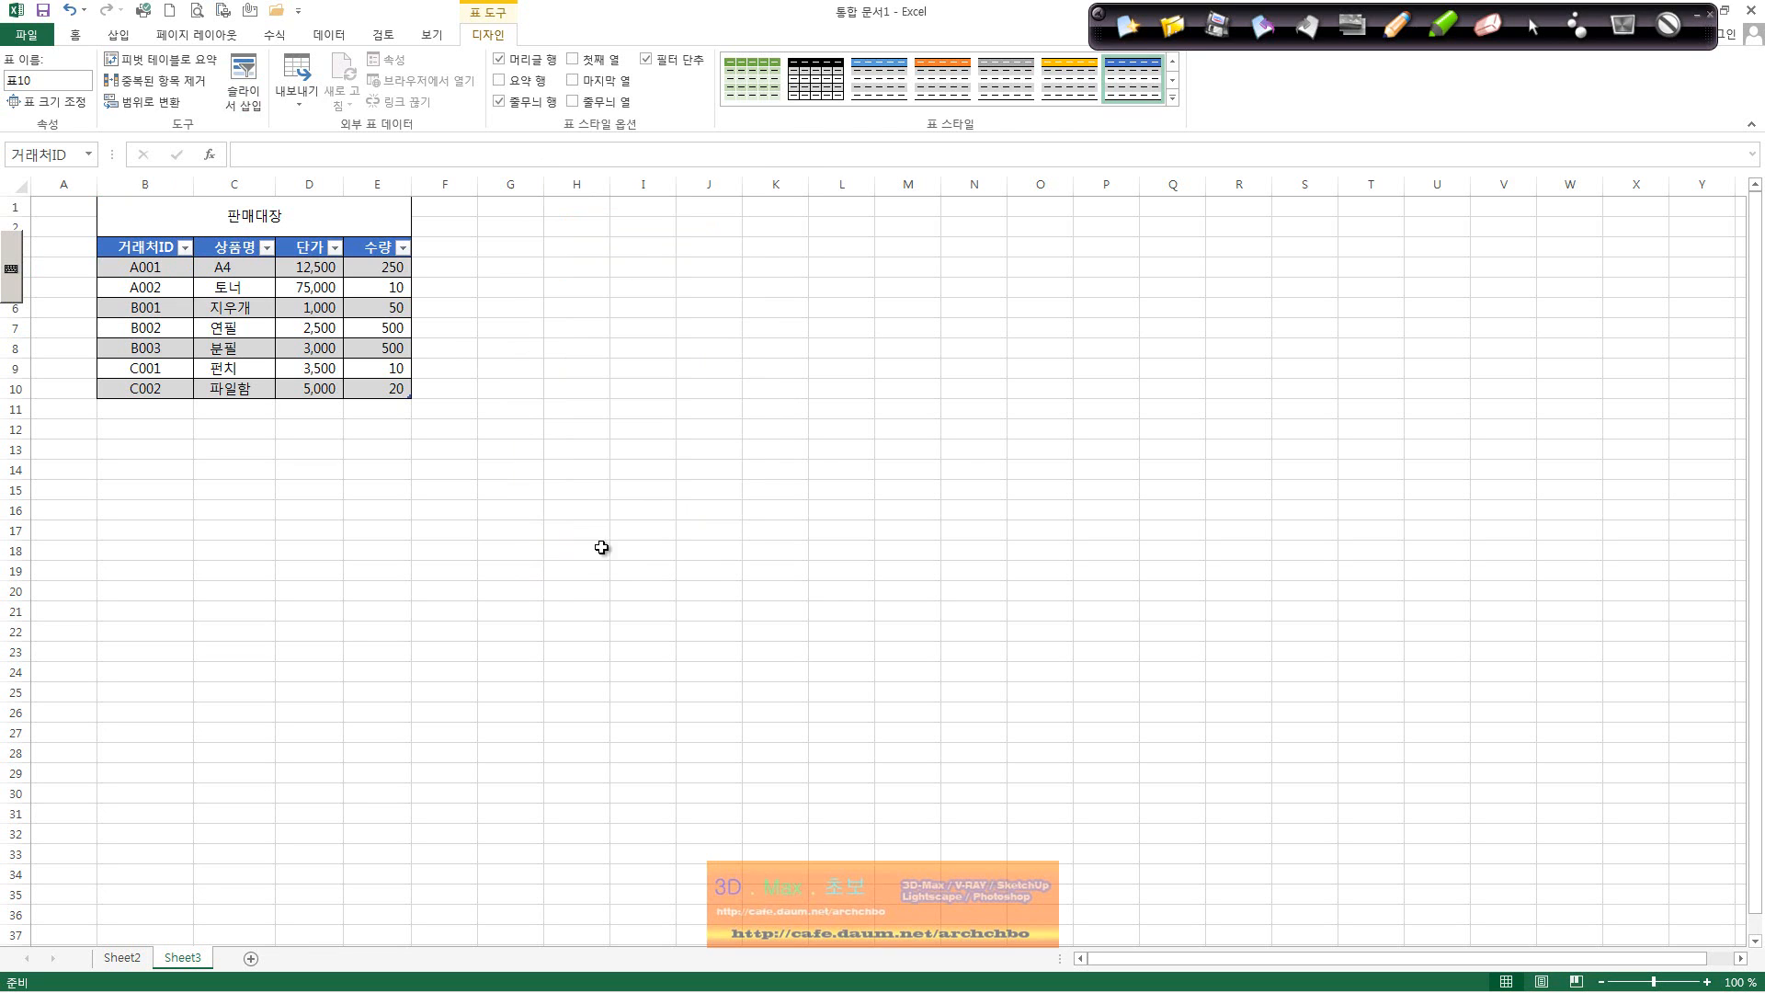
pyautogui.moveTo(902, 465); pyautogui.dragTo(668, 284)
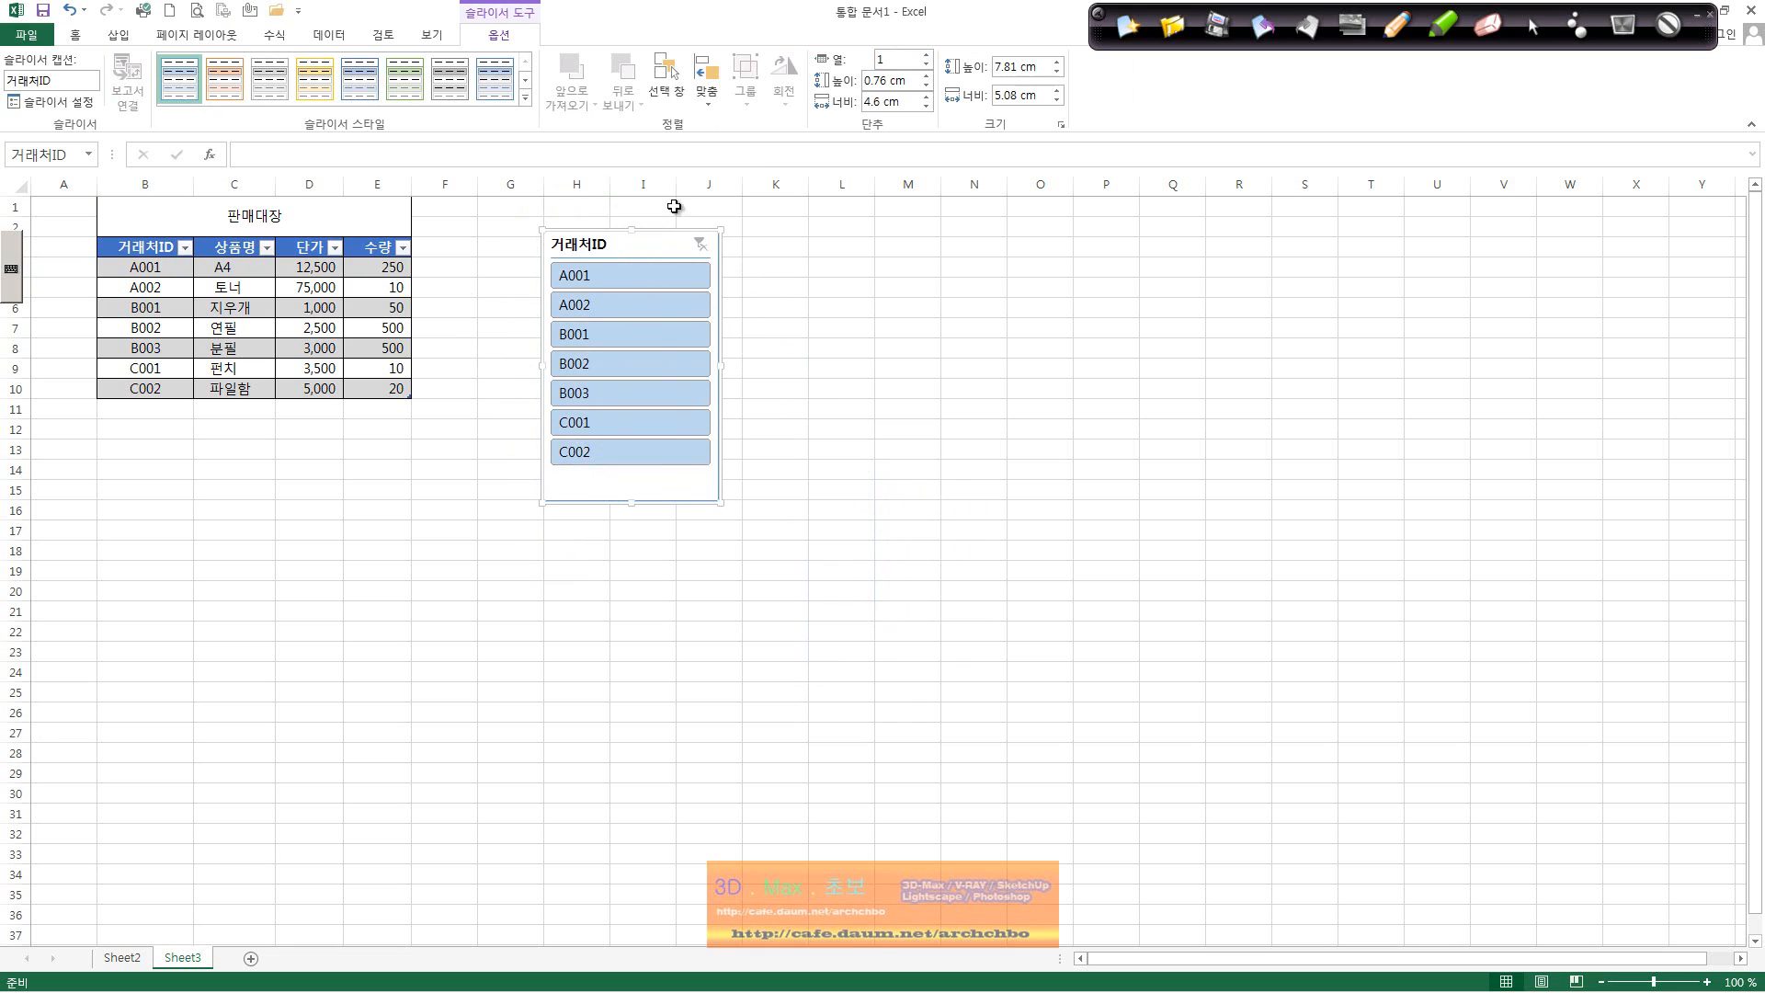
# Step: Filter the table with the slicer by each 거래처ID from A001 through C002 in turn, and clear the slicer filter
pyautogui.click(625, 280)
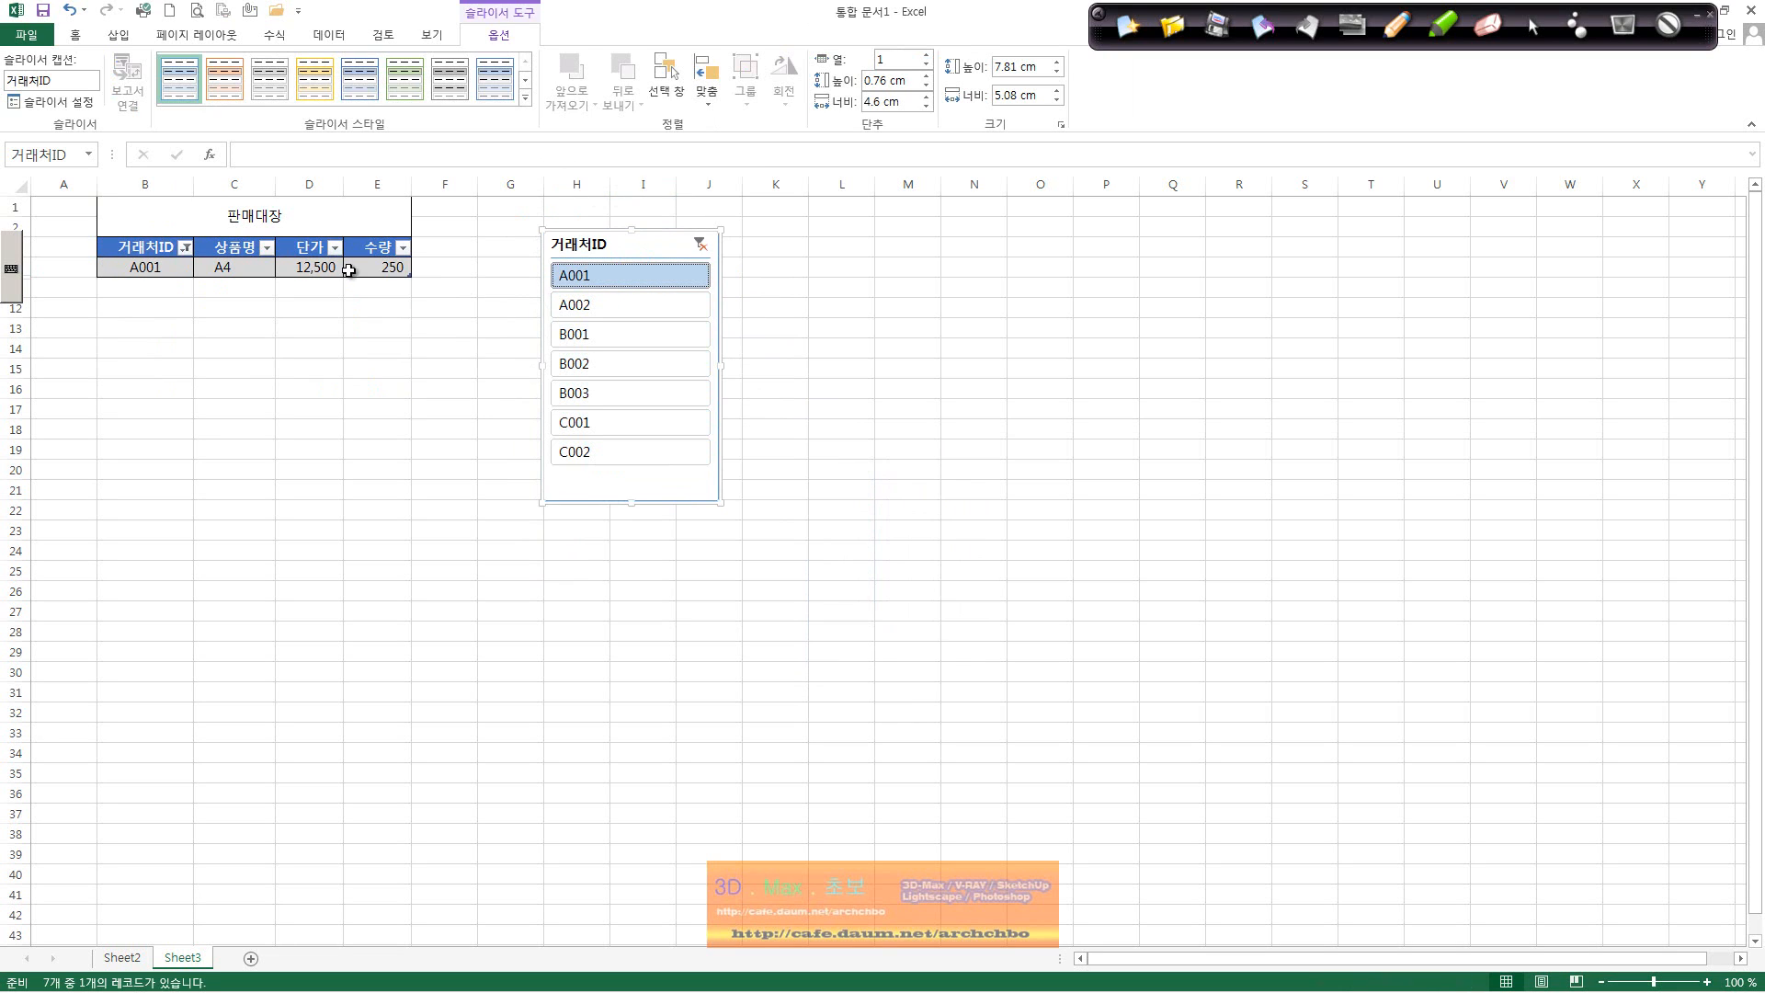
pyautogui.click(585, 309)
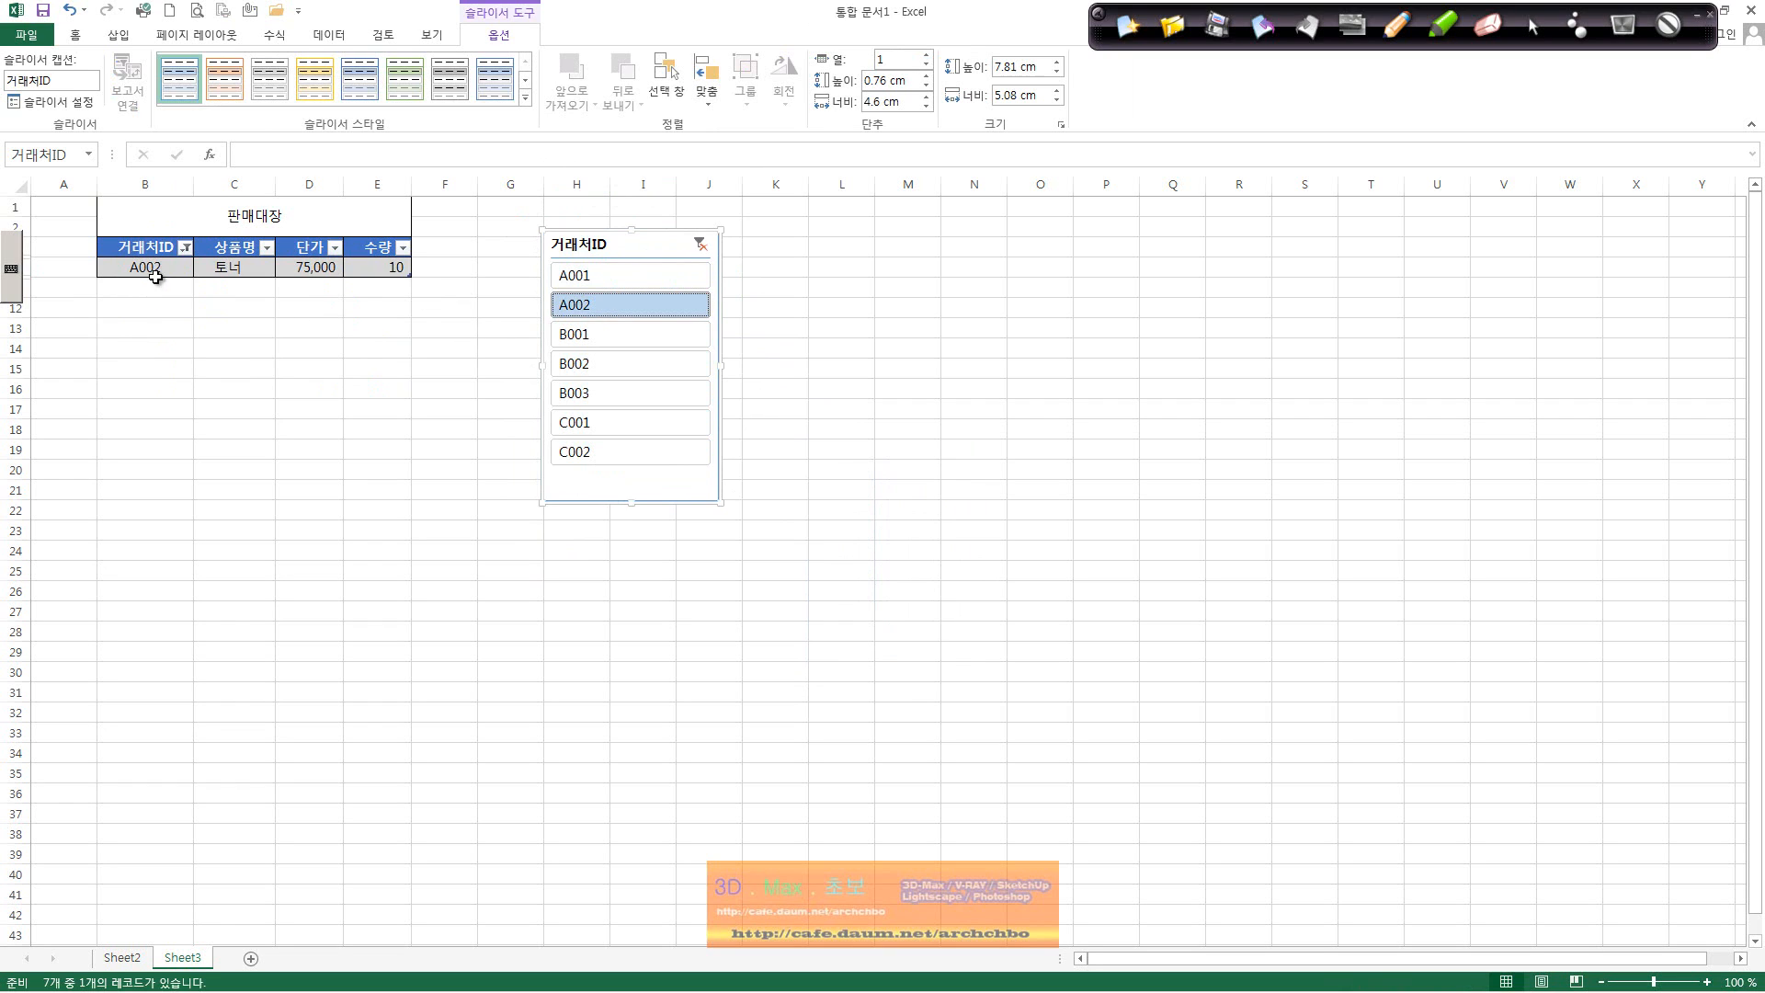
pyautogui.click(599, 324)
pyautogui.click(598, 360)
pyautogui.click(614, 392)
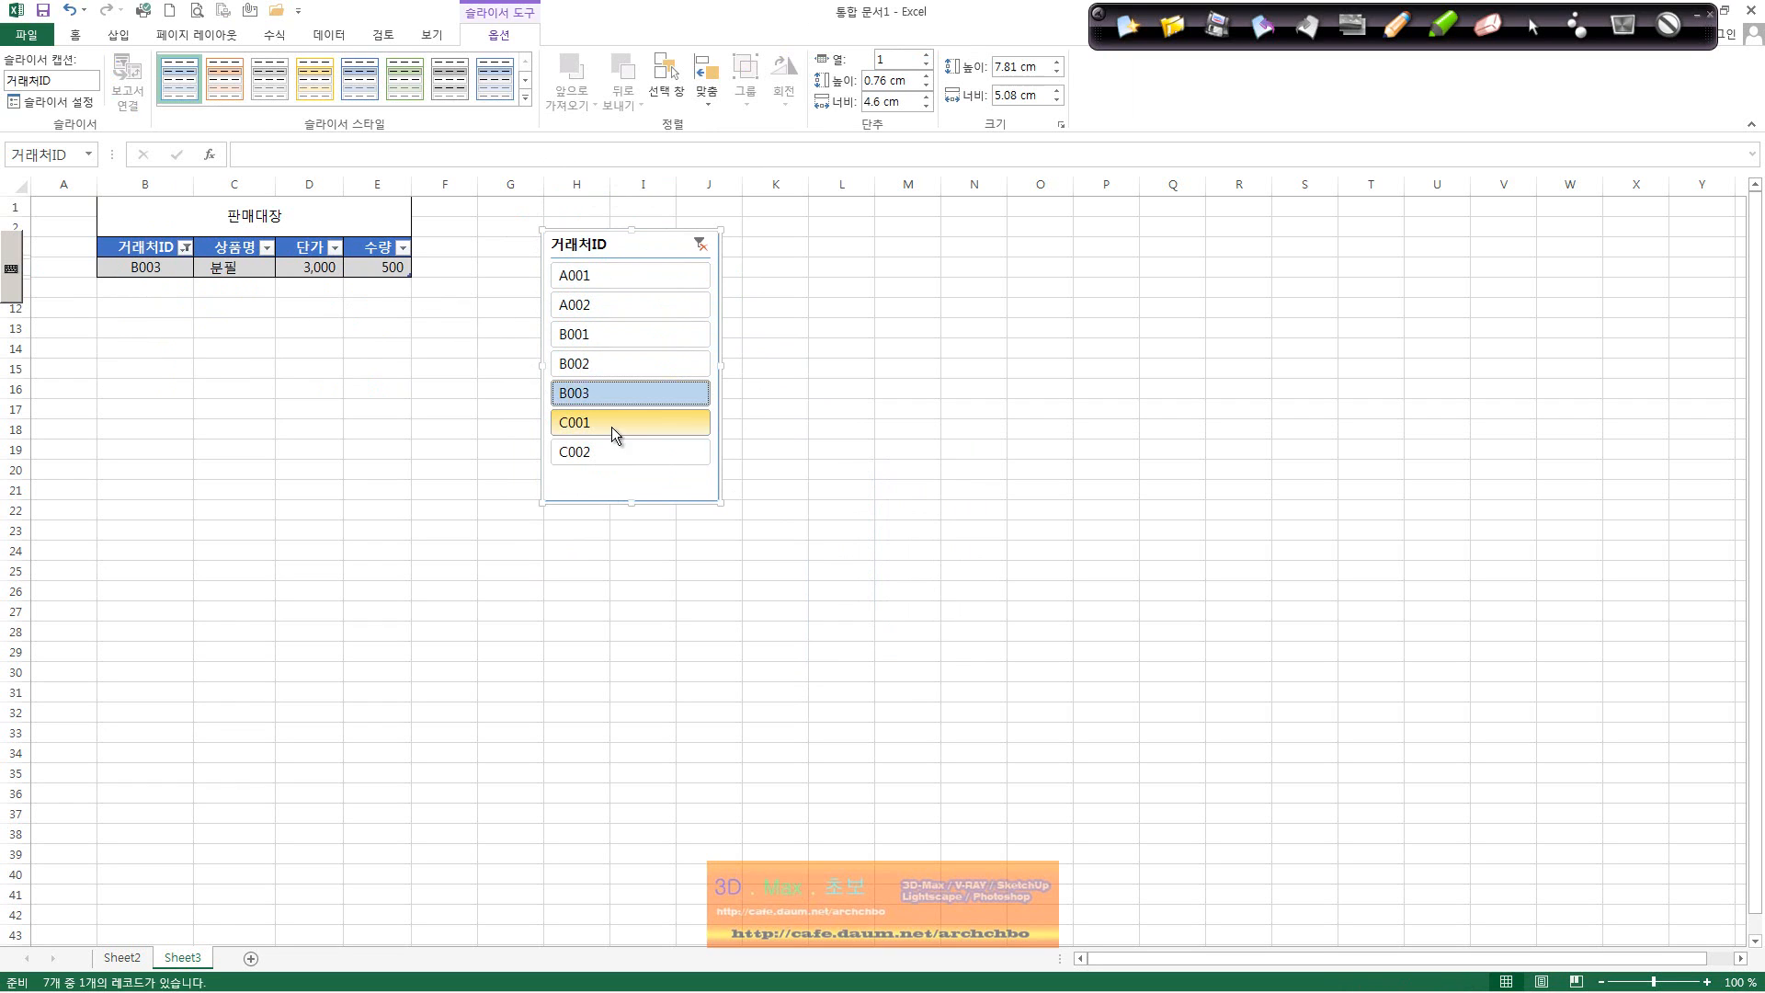
pyautogui.click(611, 427)
pyautogui.click(607, 450)
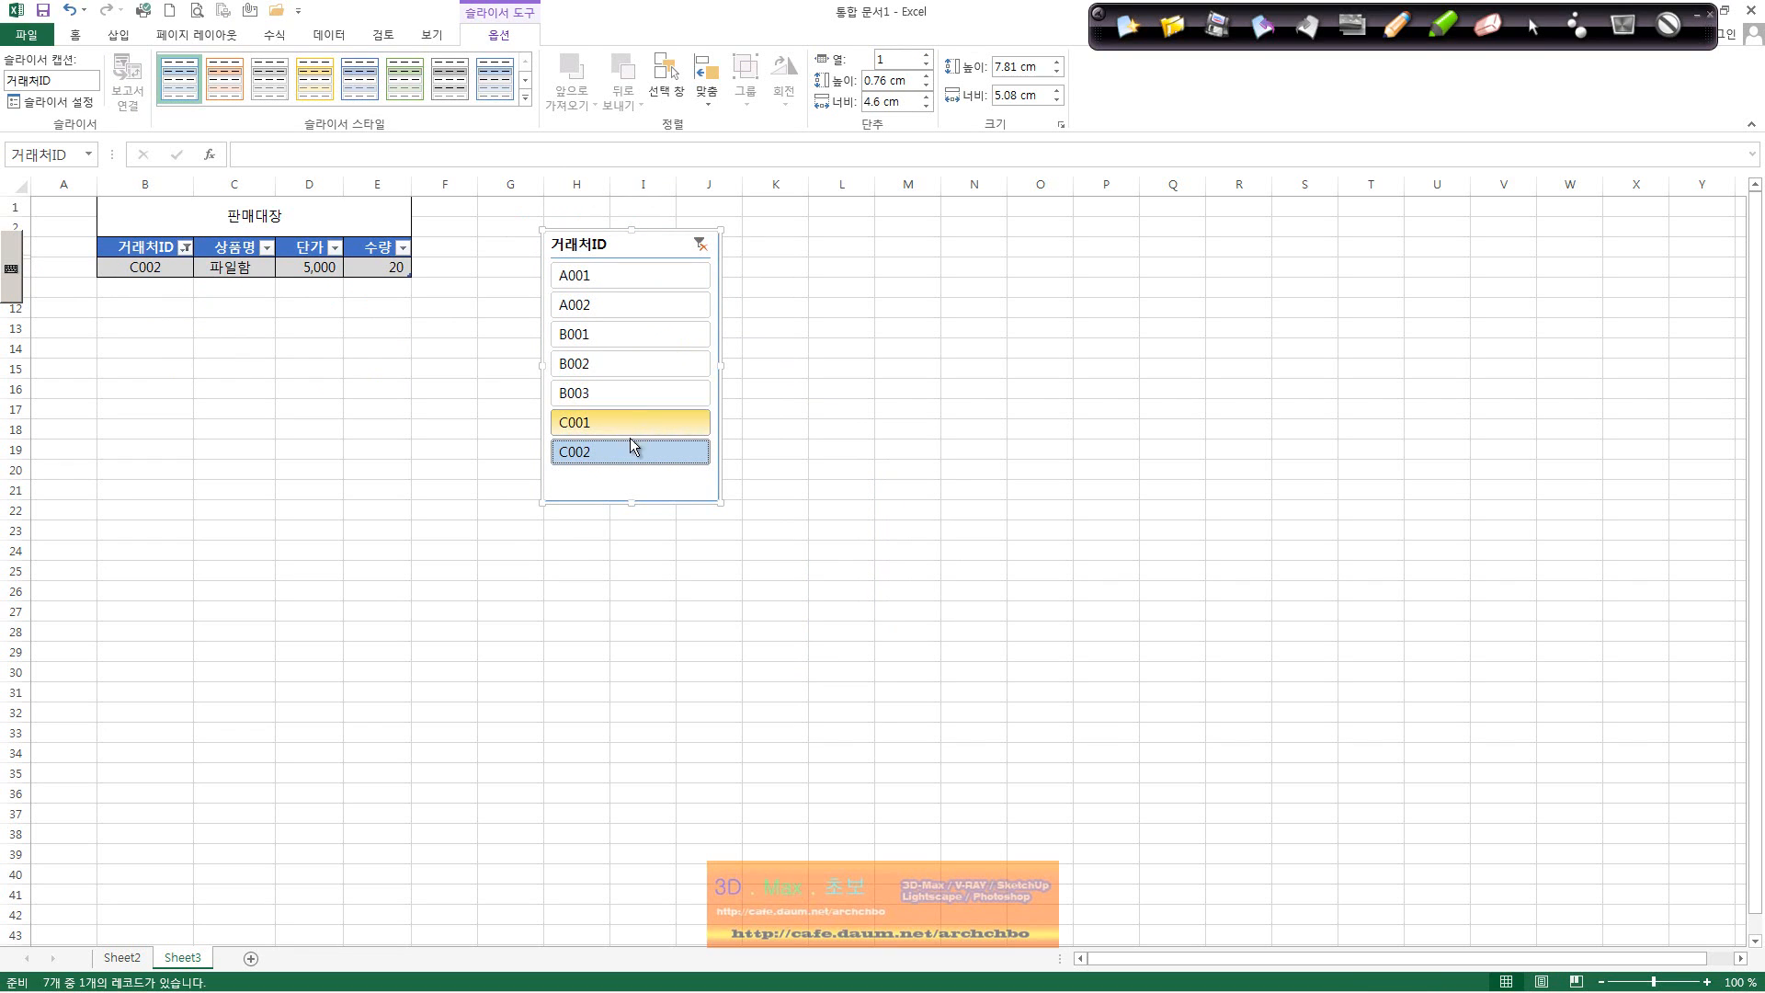
pyautogui.click(699, 244)
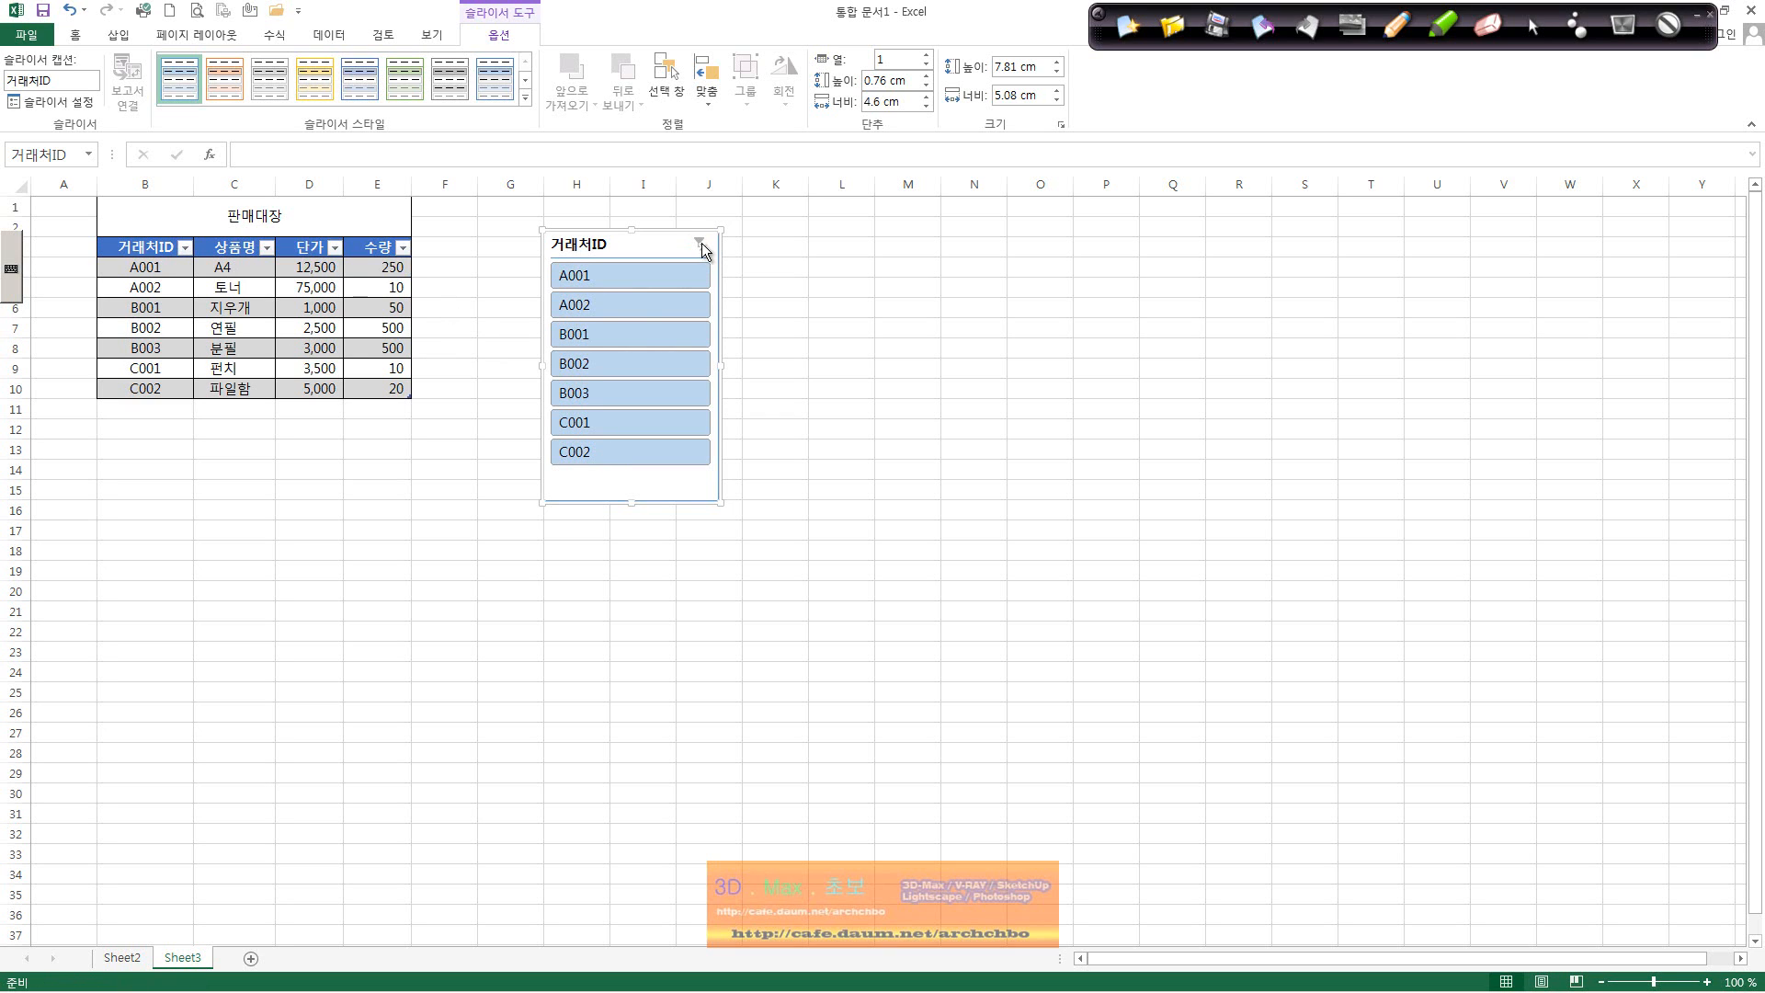
# Step: Filter the 거래처ID column to only B003 using the column header's own filter list
pyautogui.click(232, 349)
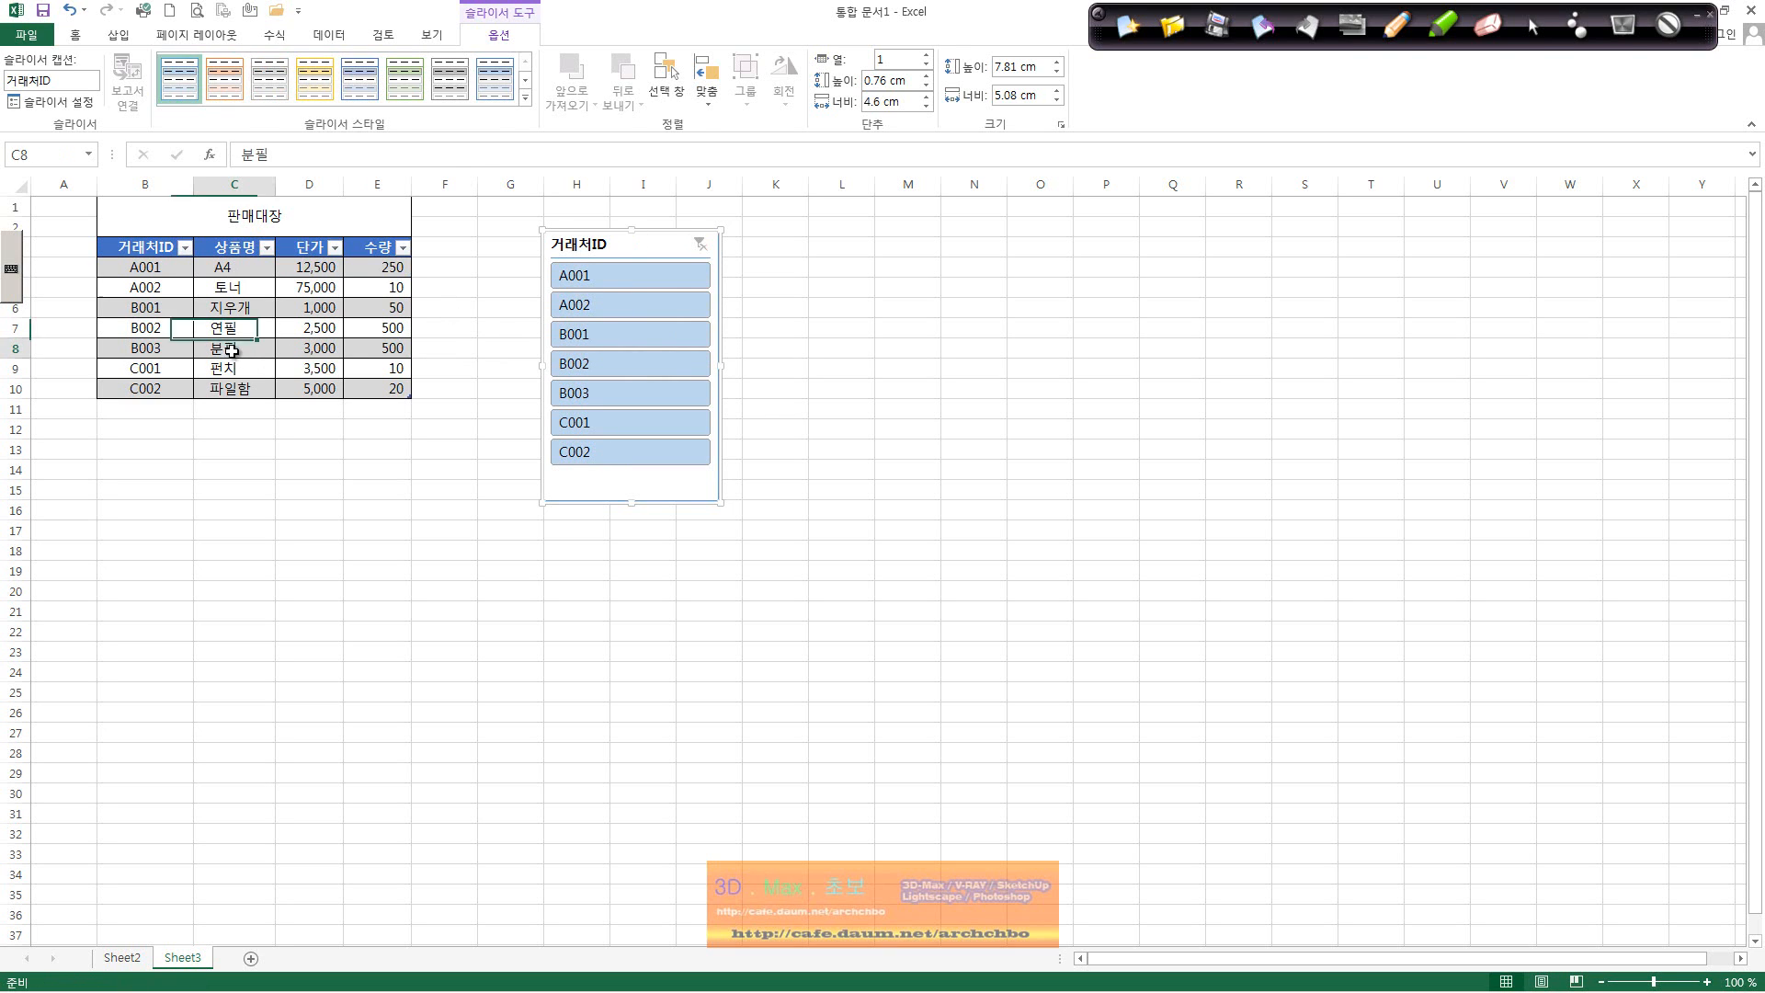
pyautogui.click(196, 249)
pyautogui.click(186, 248)
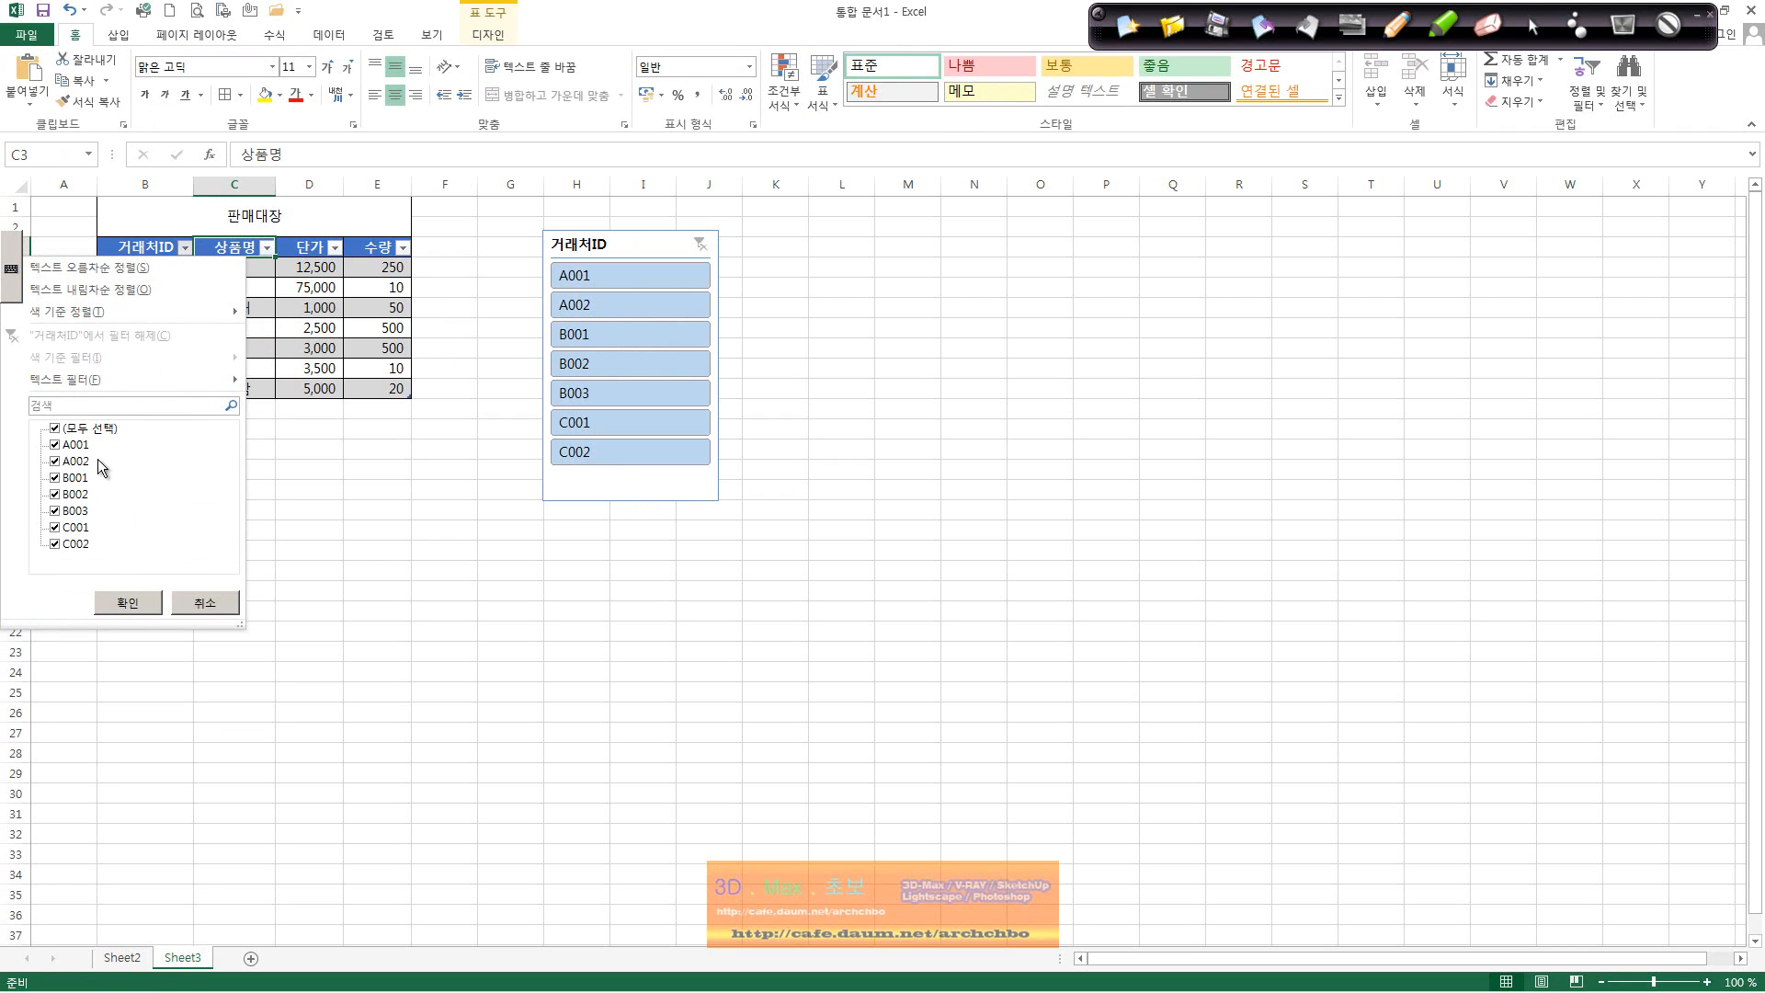
pyautogui.click(55, 428)
pyautogui.click(55, 511)
pyautogui.click(127, 602)
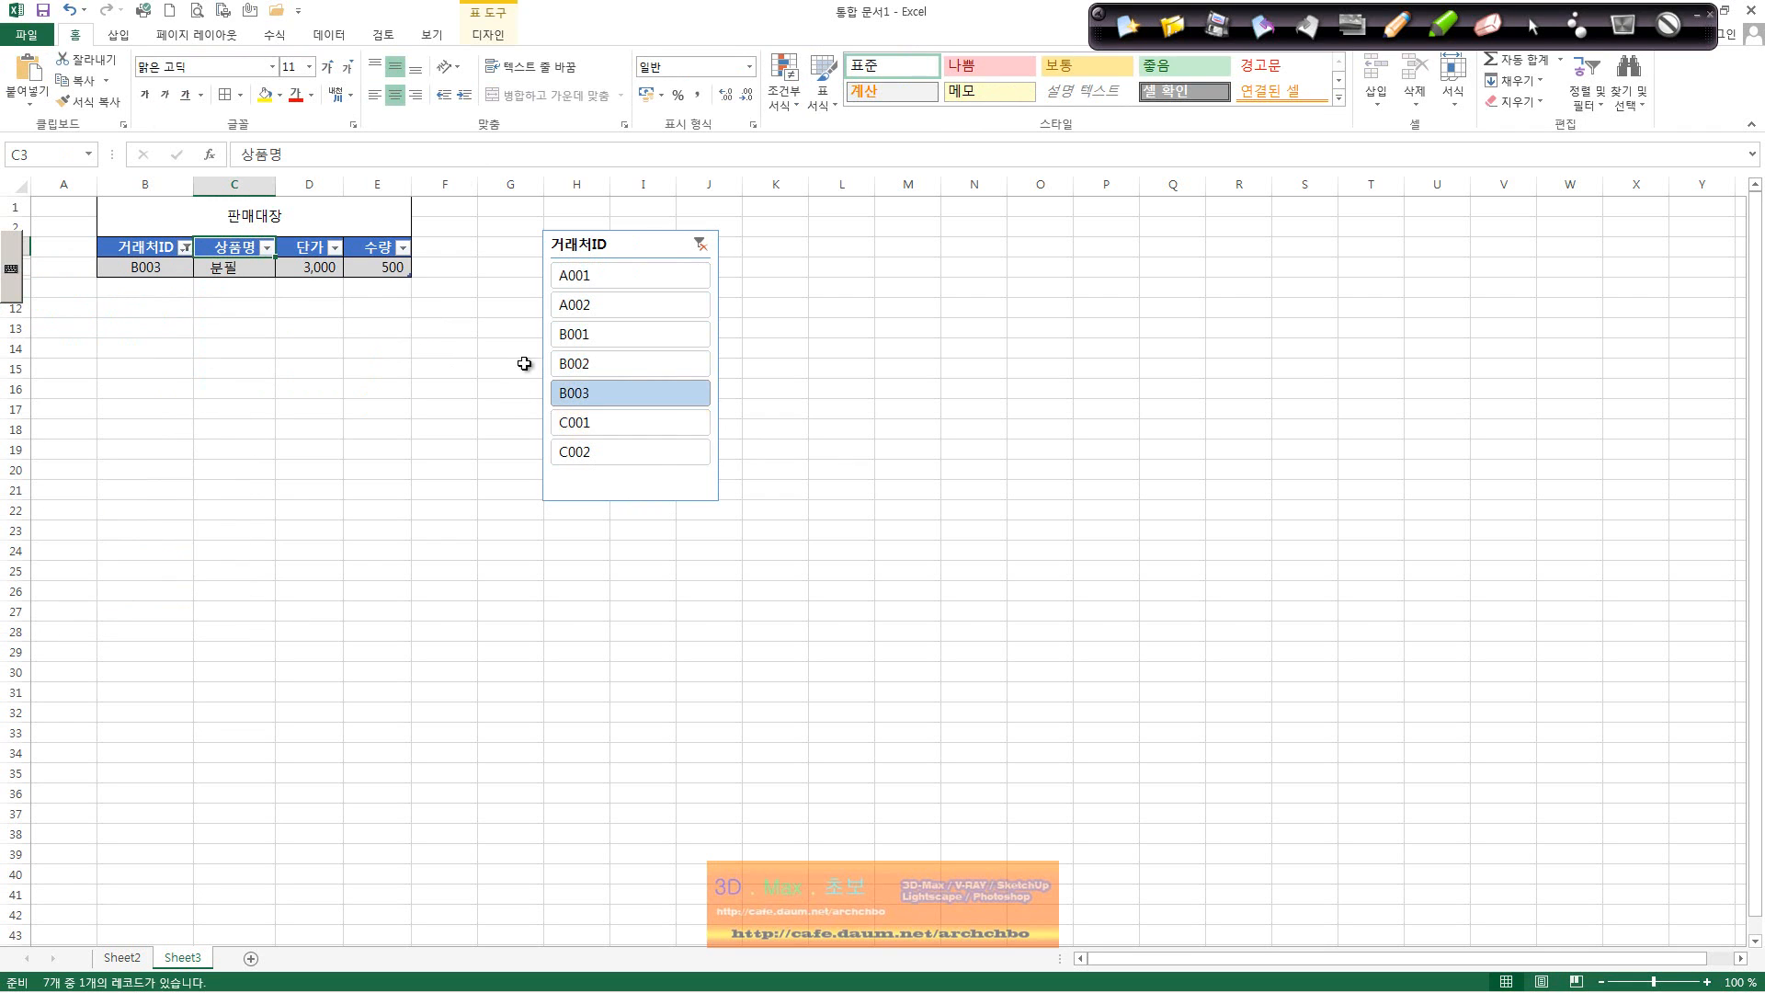
# Step: Remove the B003 restriction by selecting all items in the 거래처ID header filter
pyautogui.click(187, 249)
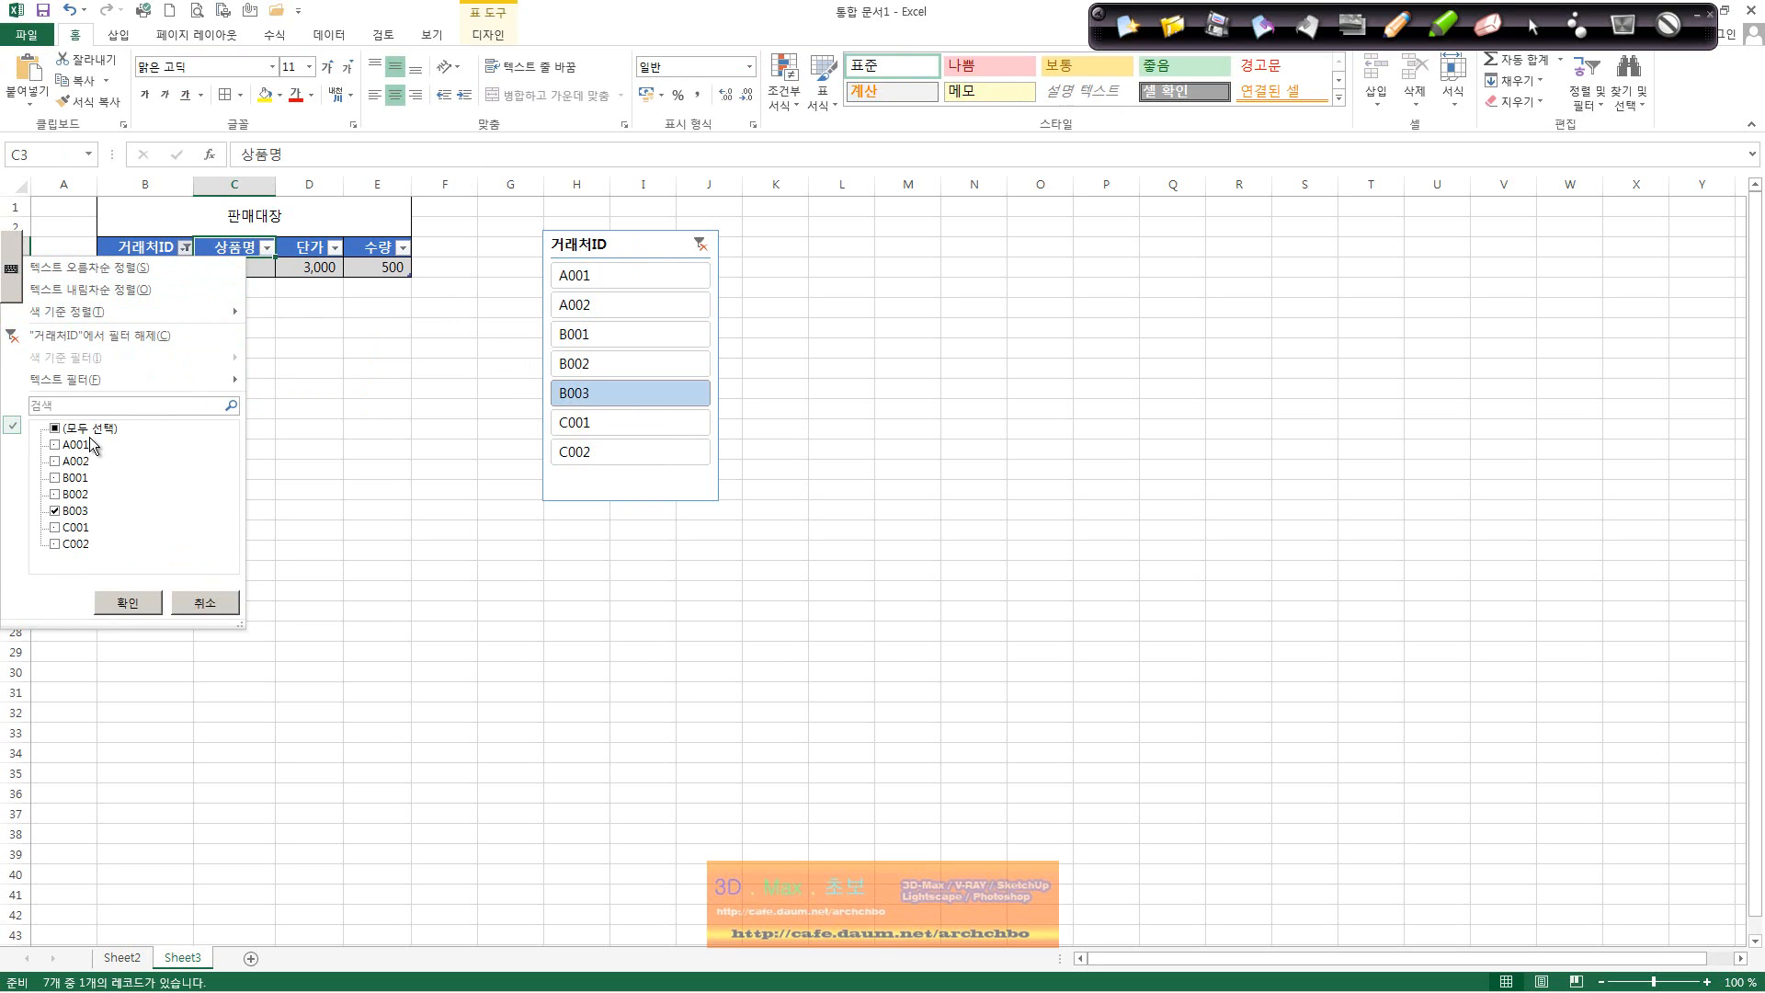
pyautogui.click(56, 429)
pyautogui.click(128, 603)
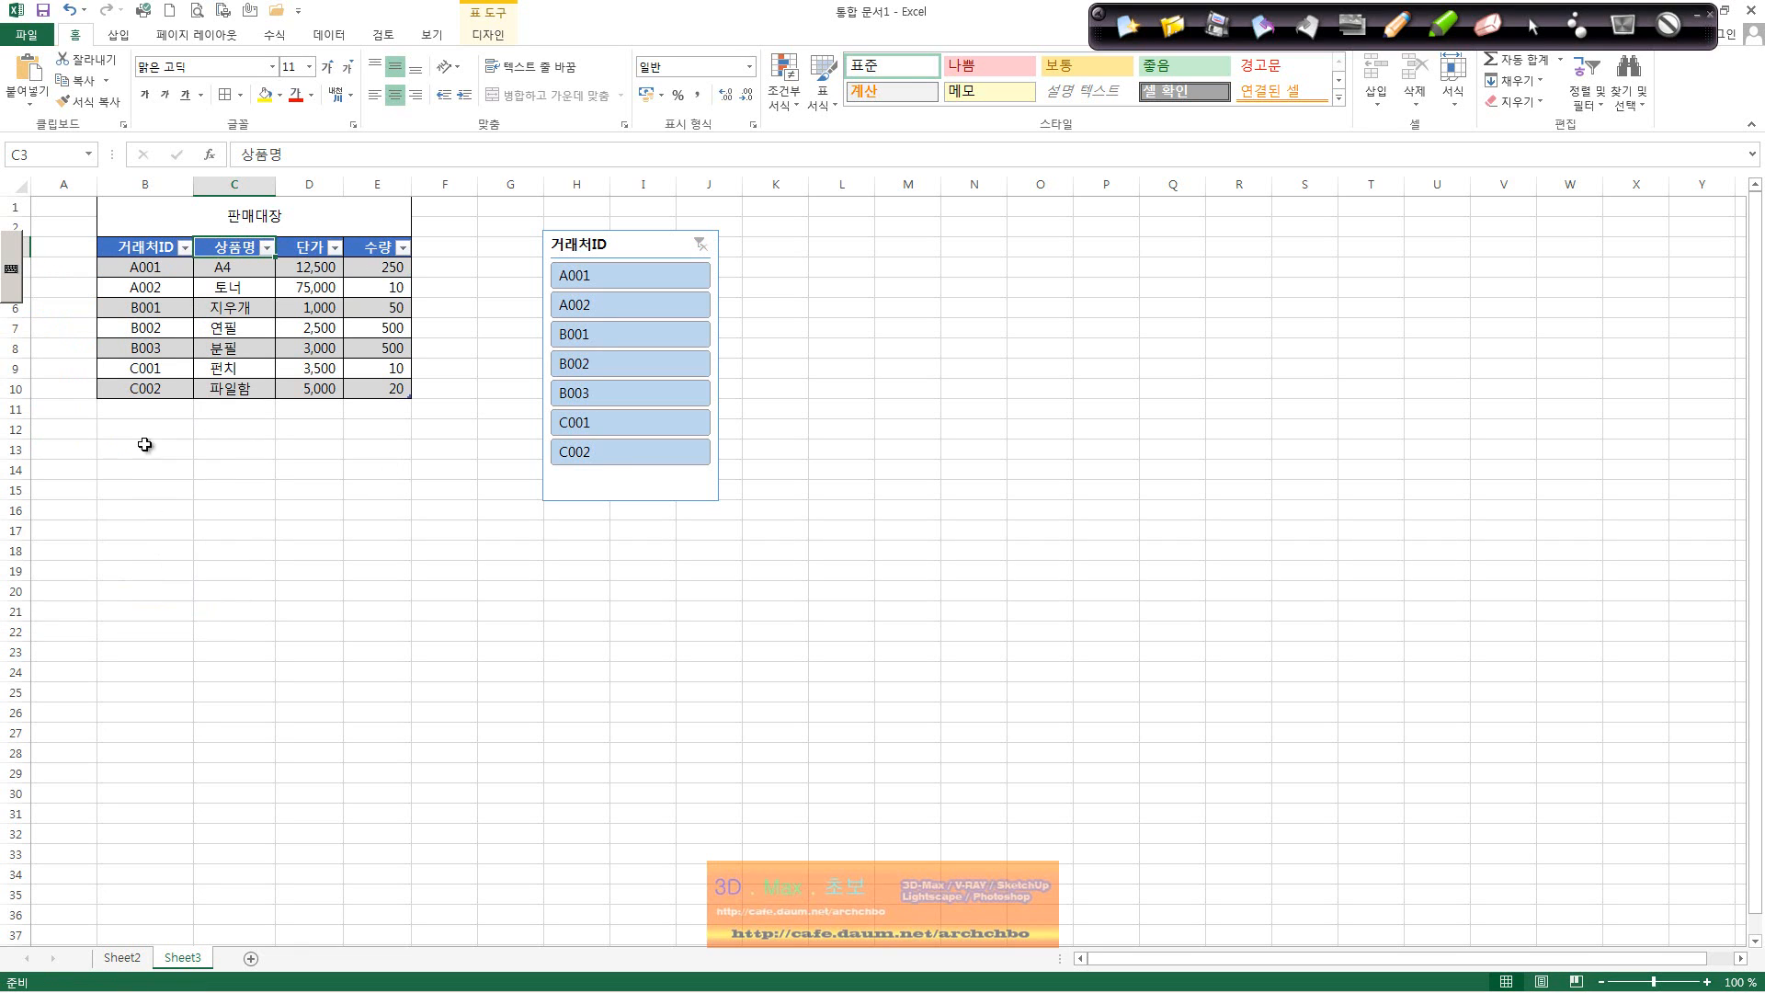
# Step: Filter the table by individual B-series IDs with the slicer and reset it to show all records
pyautogui.click(618, 392)
pyautogui.click(621, 335)
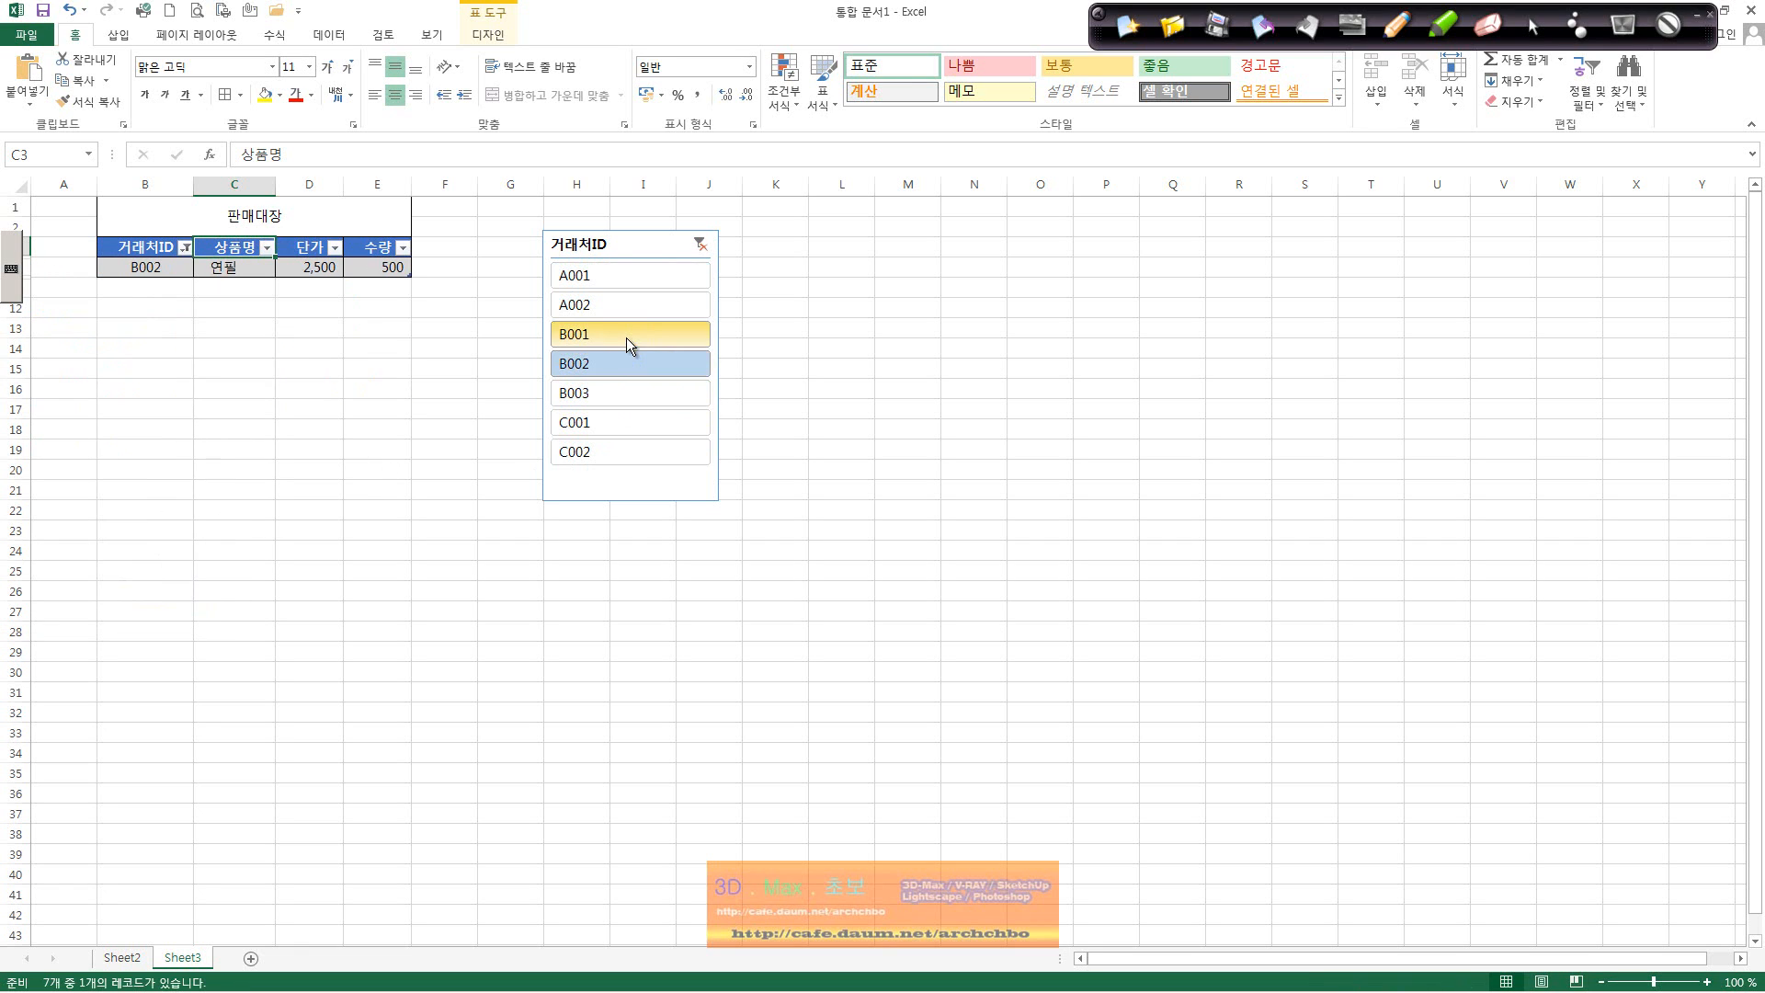
pyautogui.click(651, 245)
pyautogui.click(704, 250)
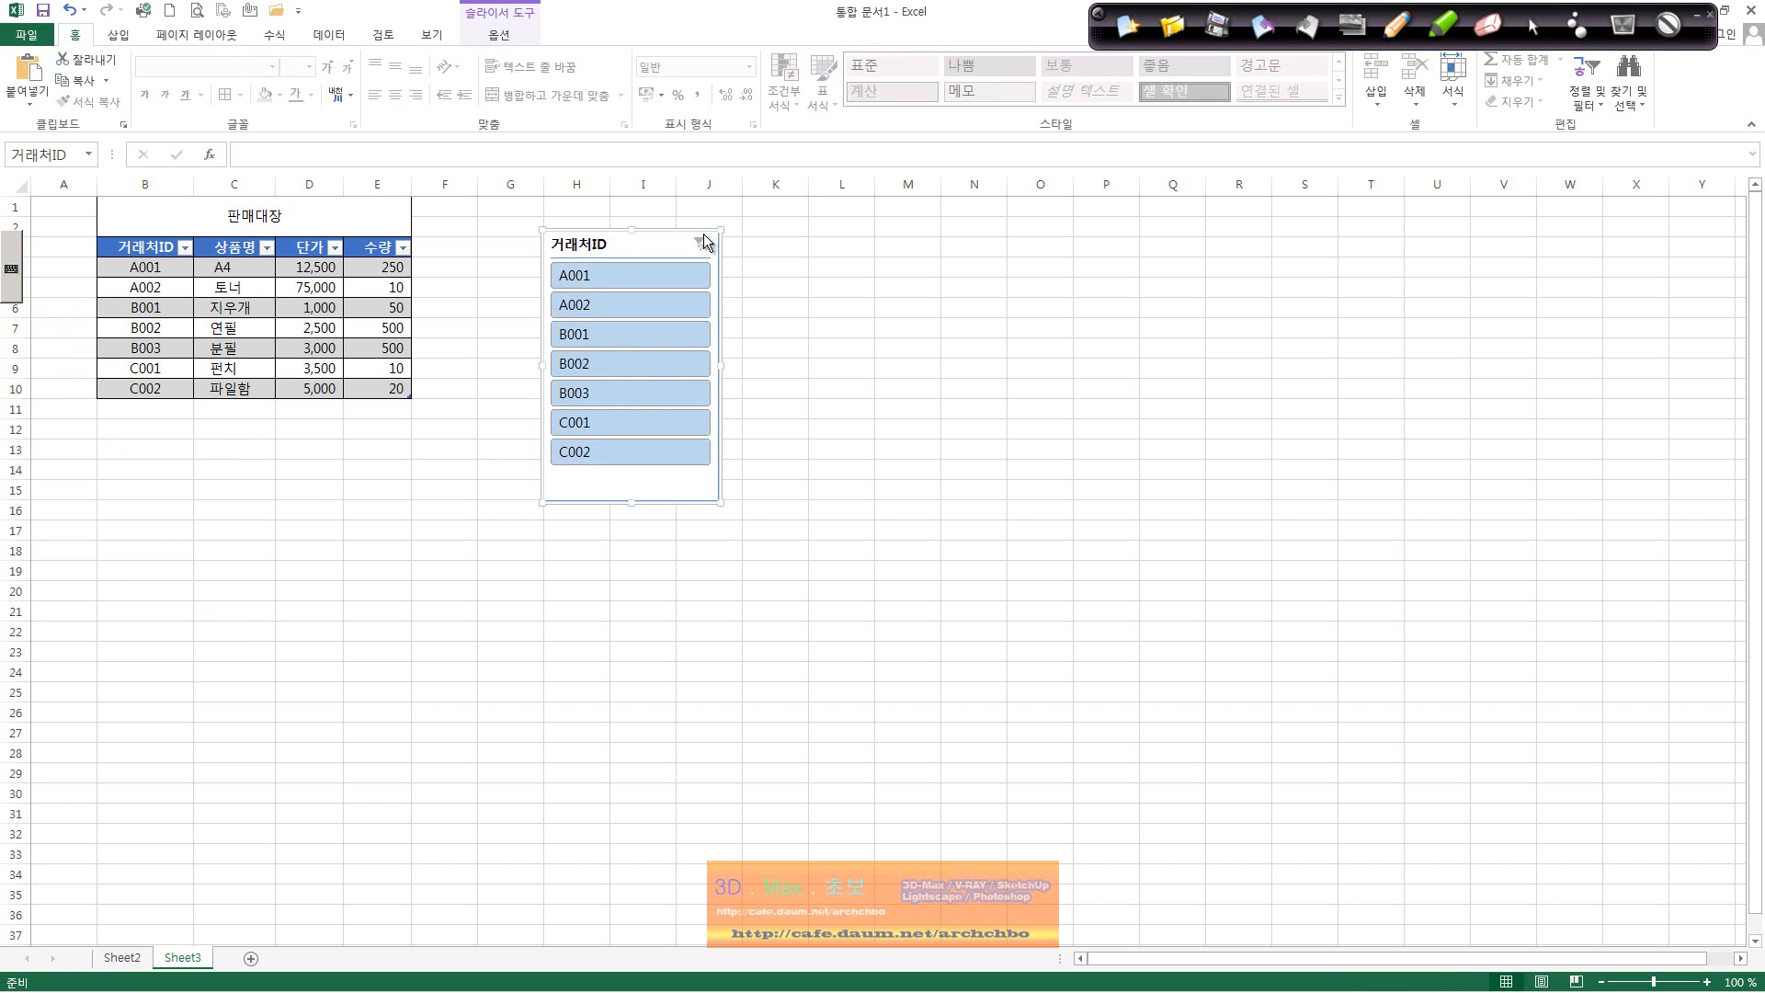
# Step: Move the 거래처ID slicer away from the table to around columns P and Q, and review its slicer settings
pyautogui.moveTo(705, 241); pyautogui.dragTo(1213, 263)
pyautogui.click(504, 34)
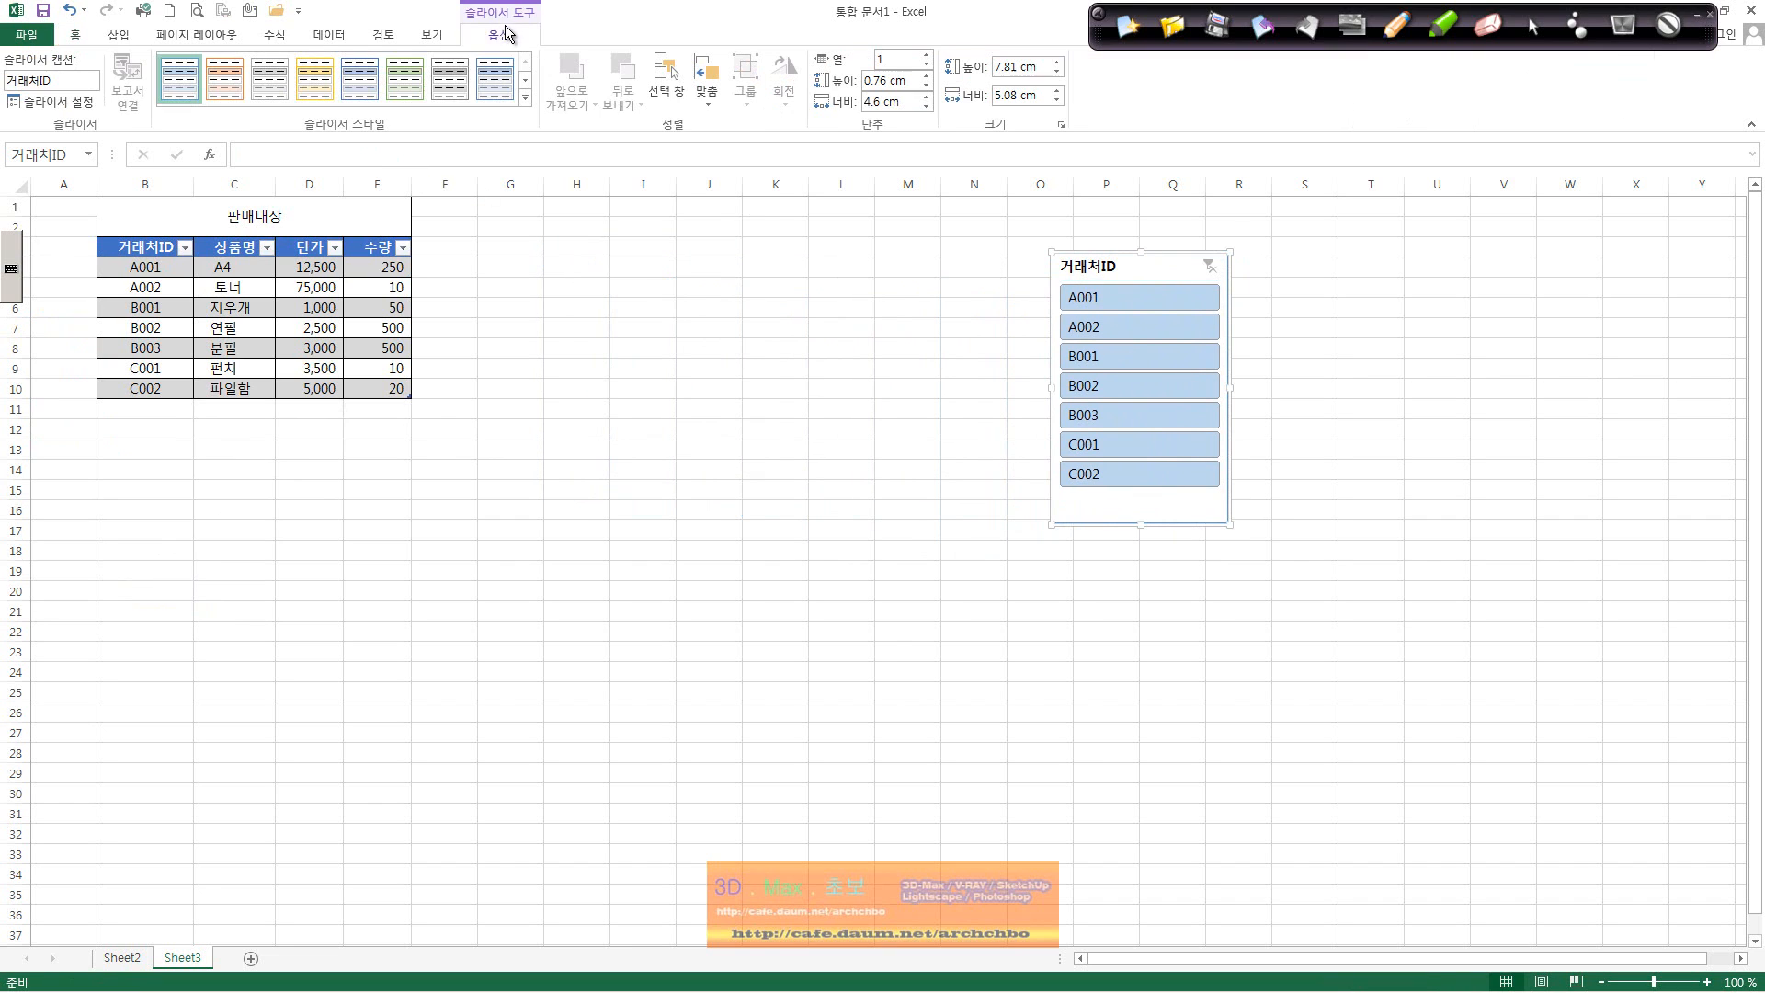
pyautogui.click(71, 102)
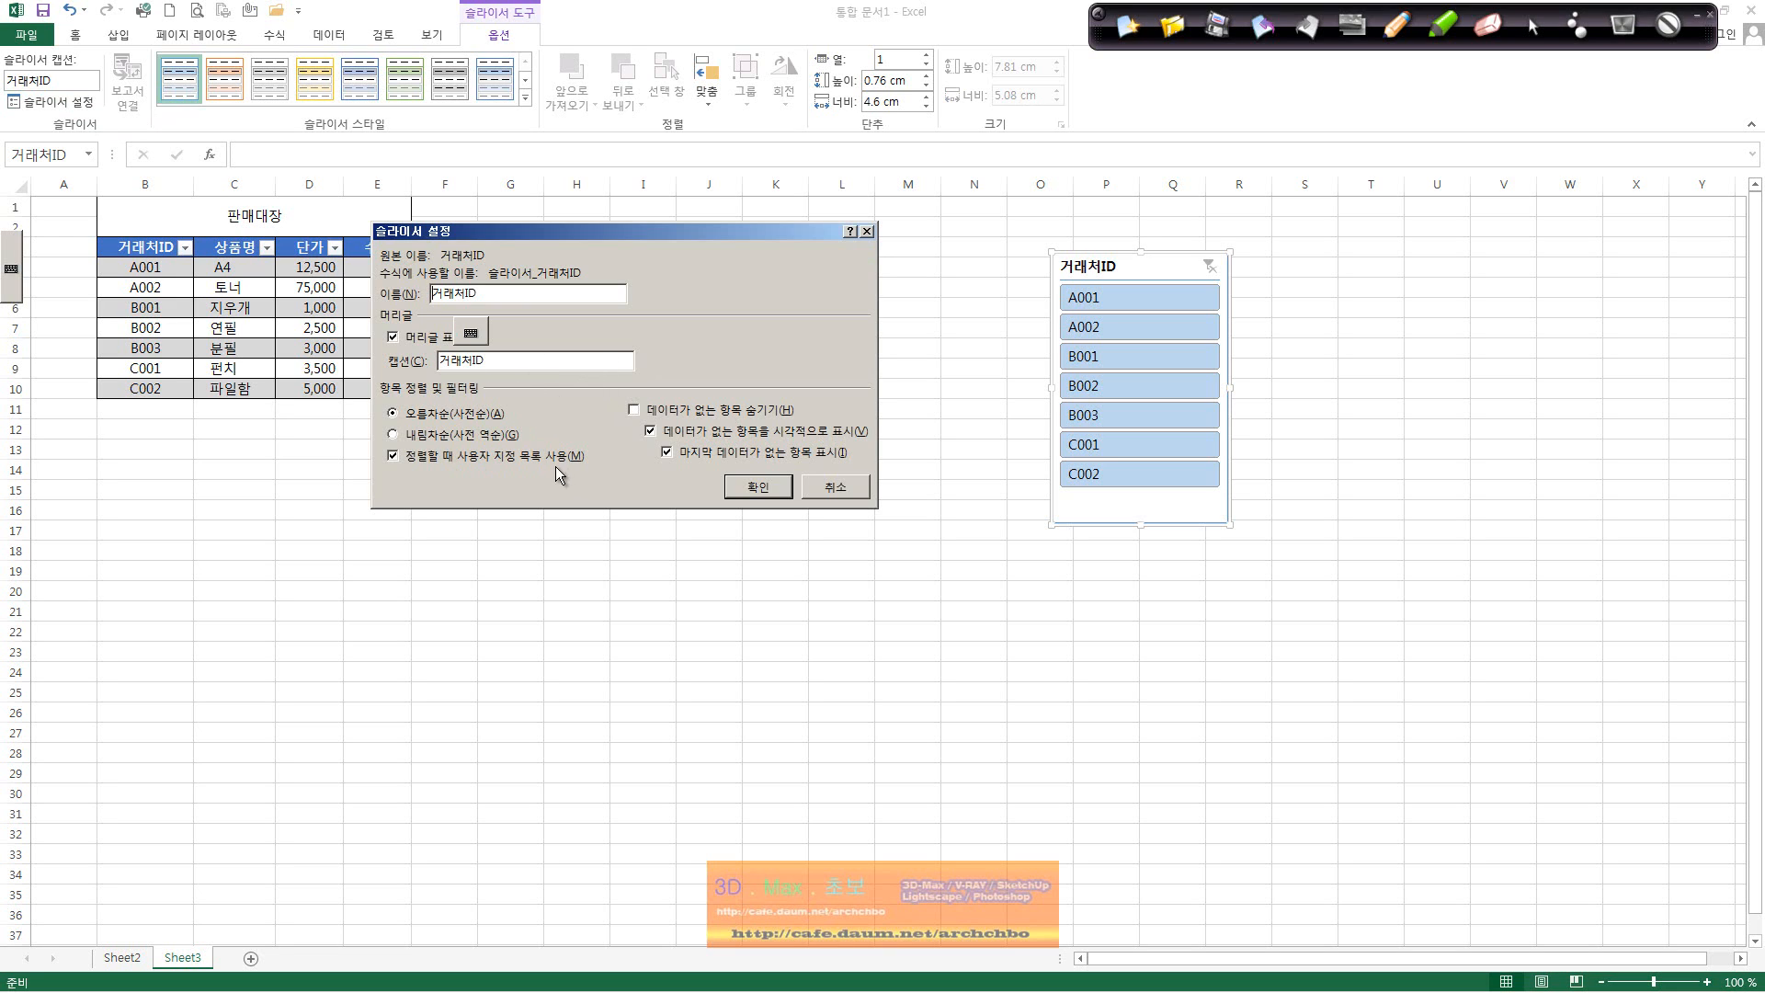
pyautogui.click(835, 485)
# Step: Add a new table column by entering the header 금액 in cell F3, next to 수량
pyautogui.click(458, 254)
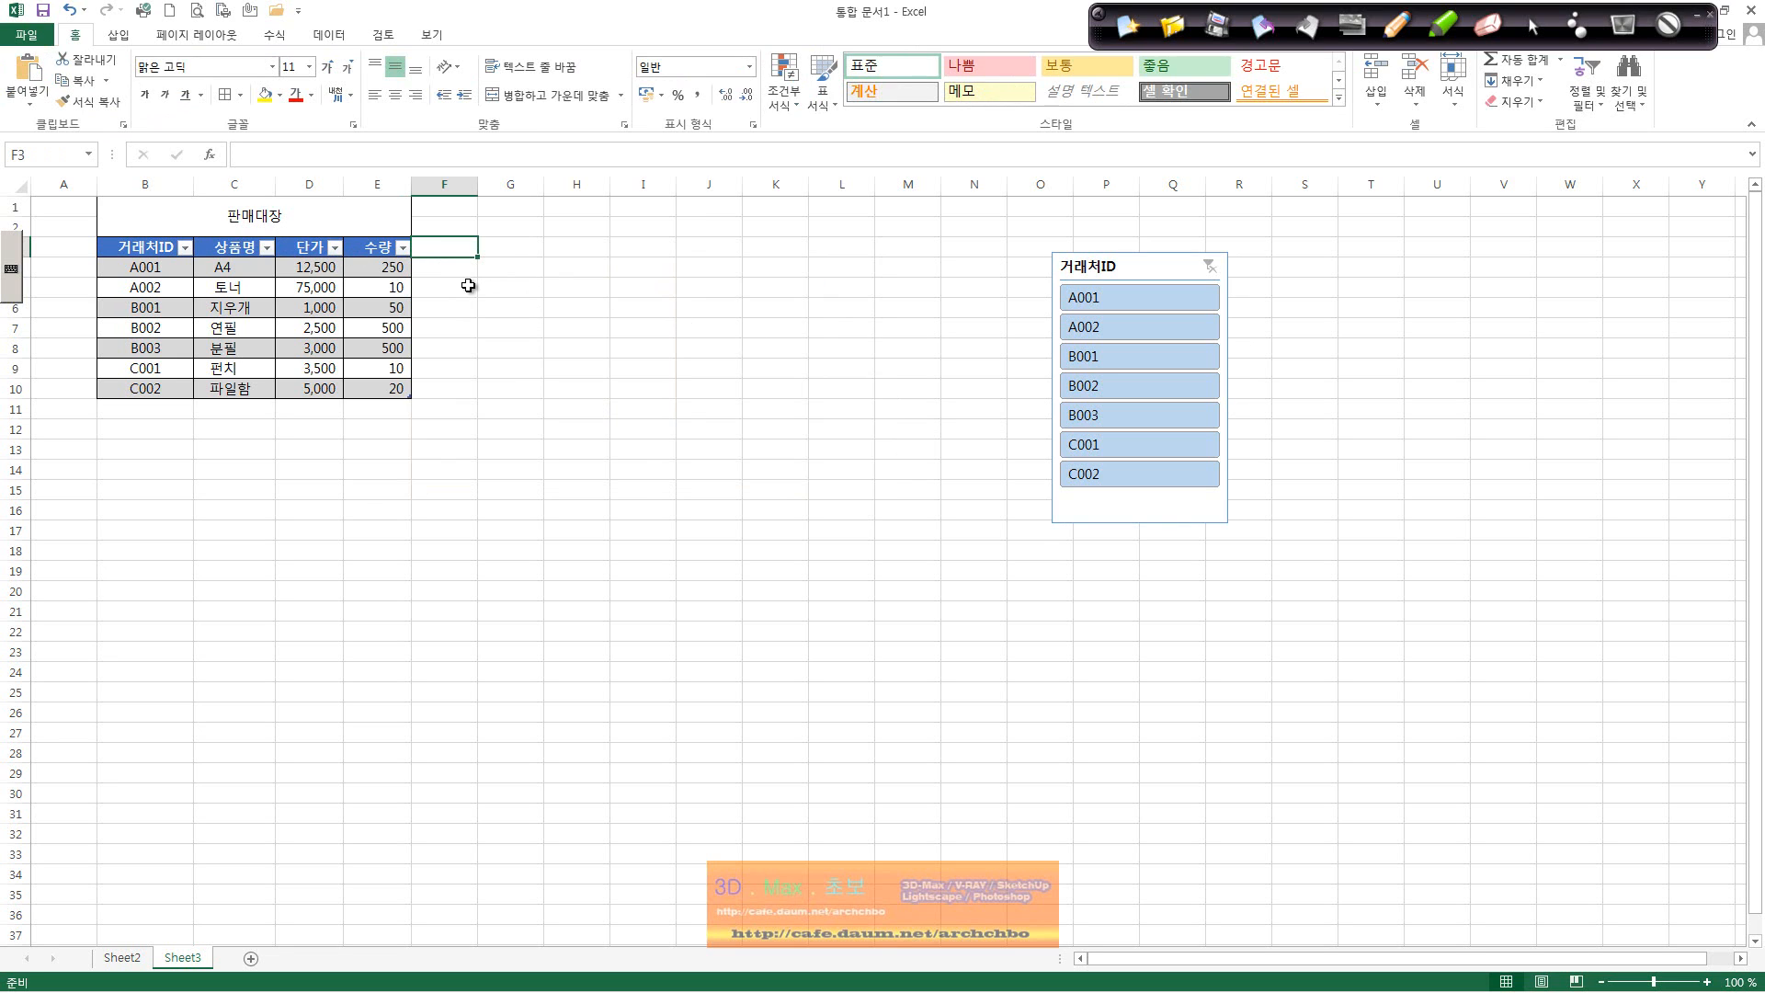
pyautogui.write('금ㅇ')
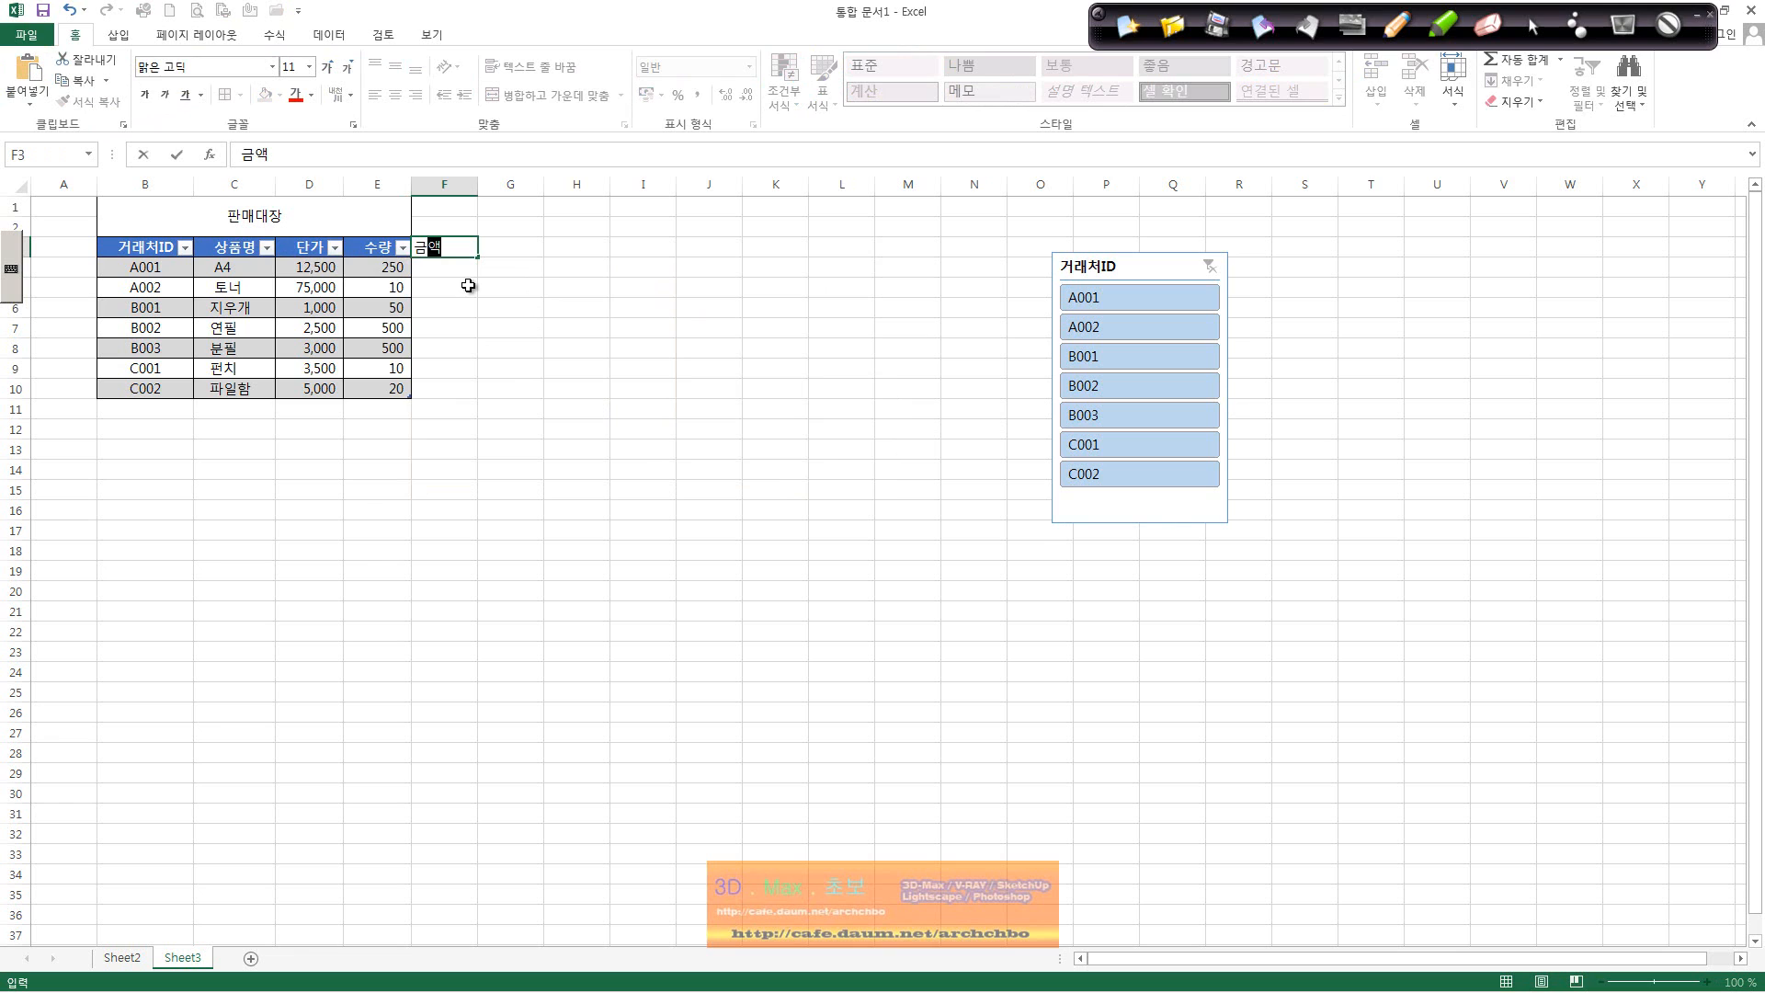
pyautogui.press('Return')
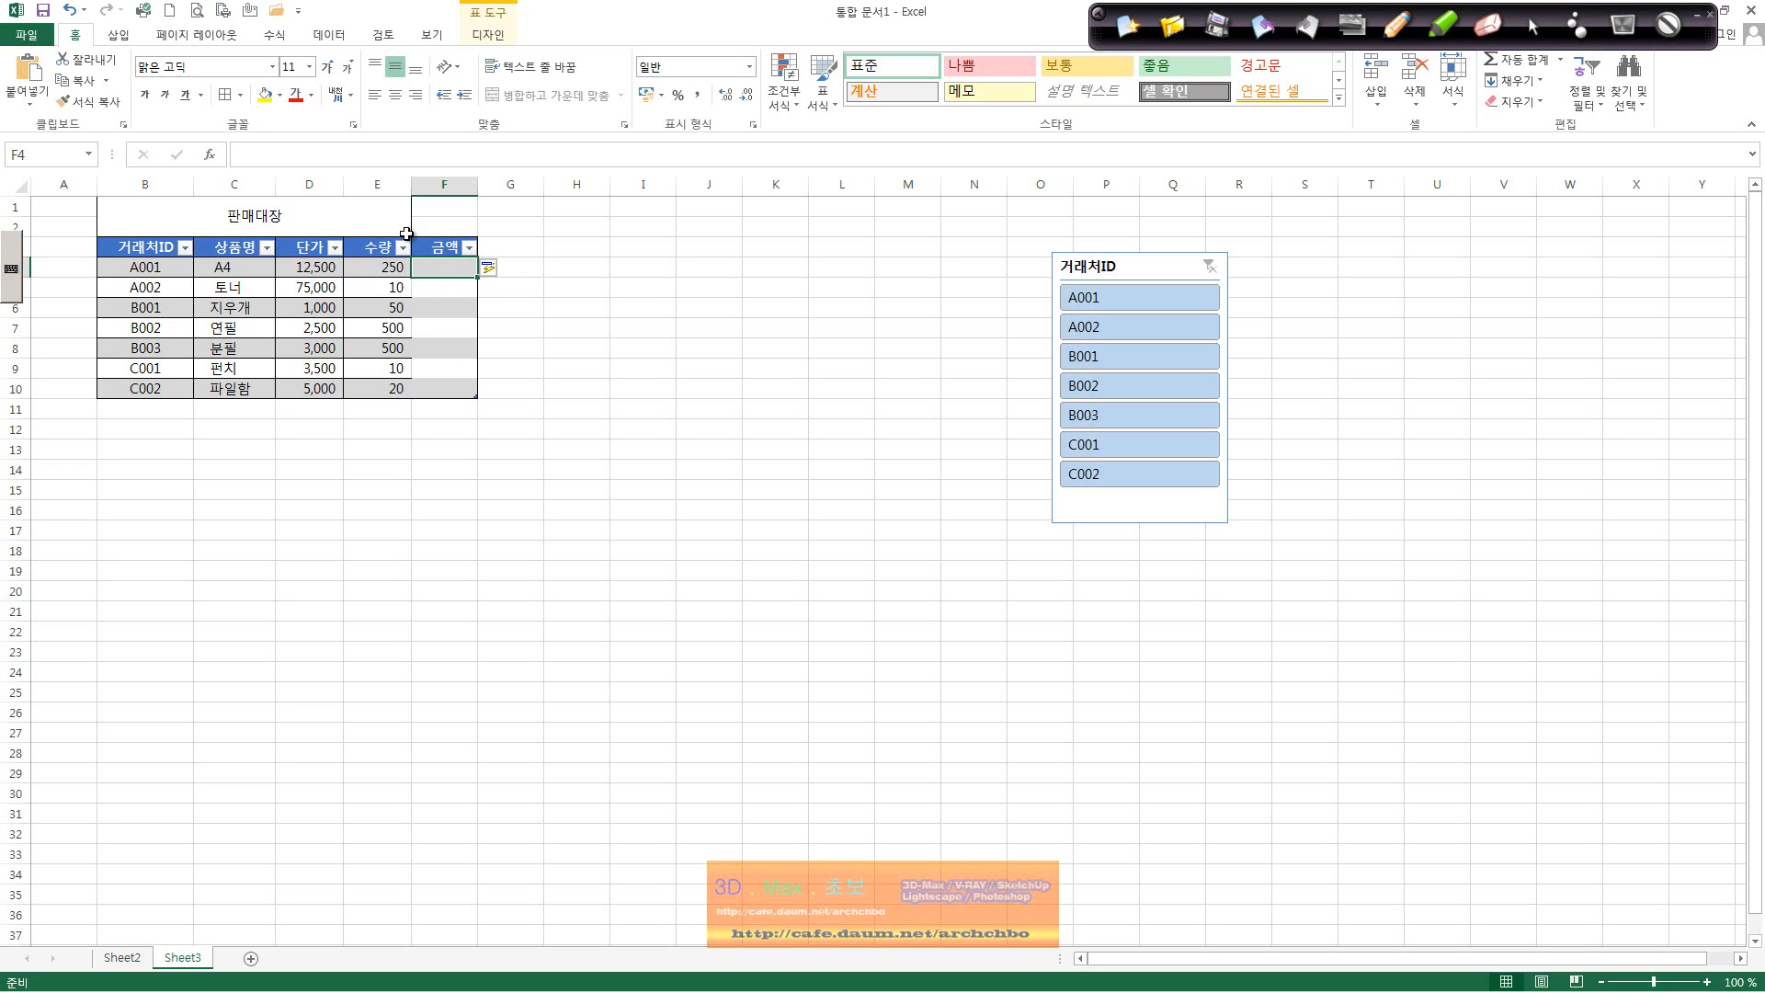
pyautogui.write('=')
pyautogui.click(313, 276)
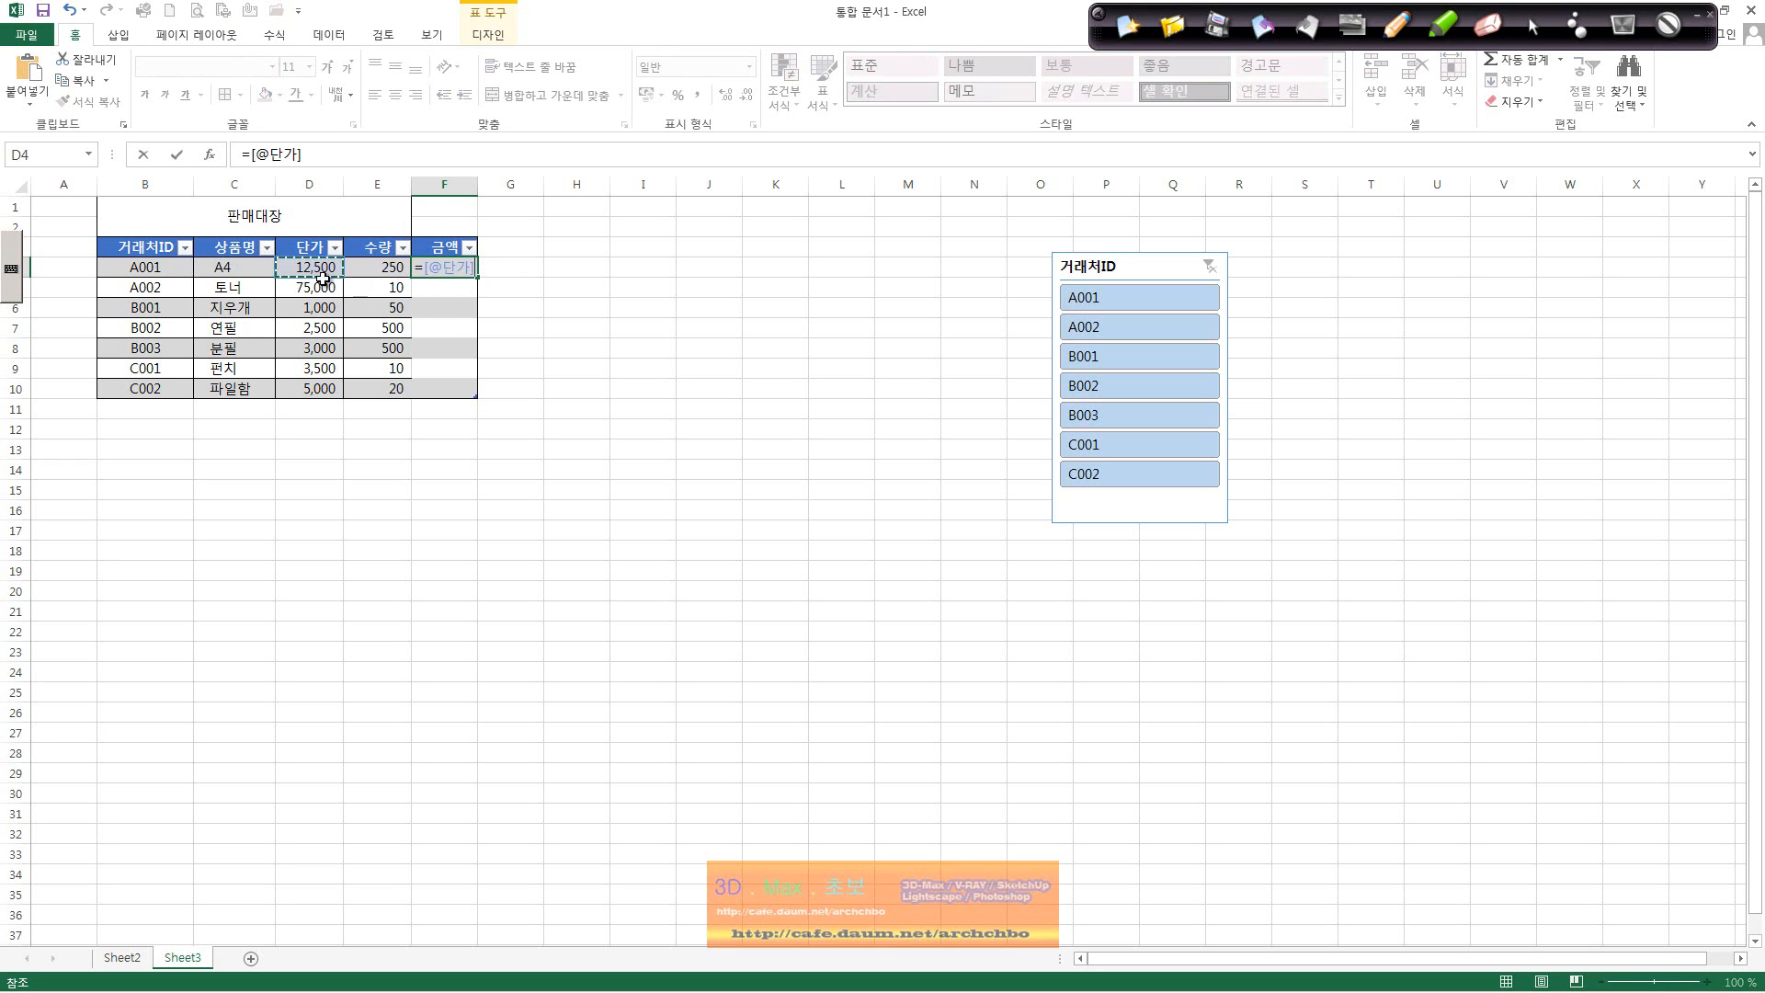
pyautogui.write('*')
pyautogui.click(390, 267)
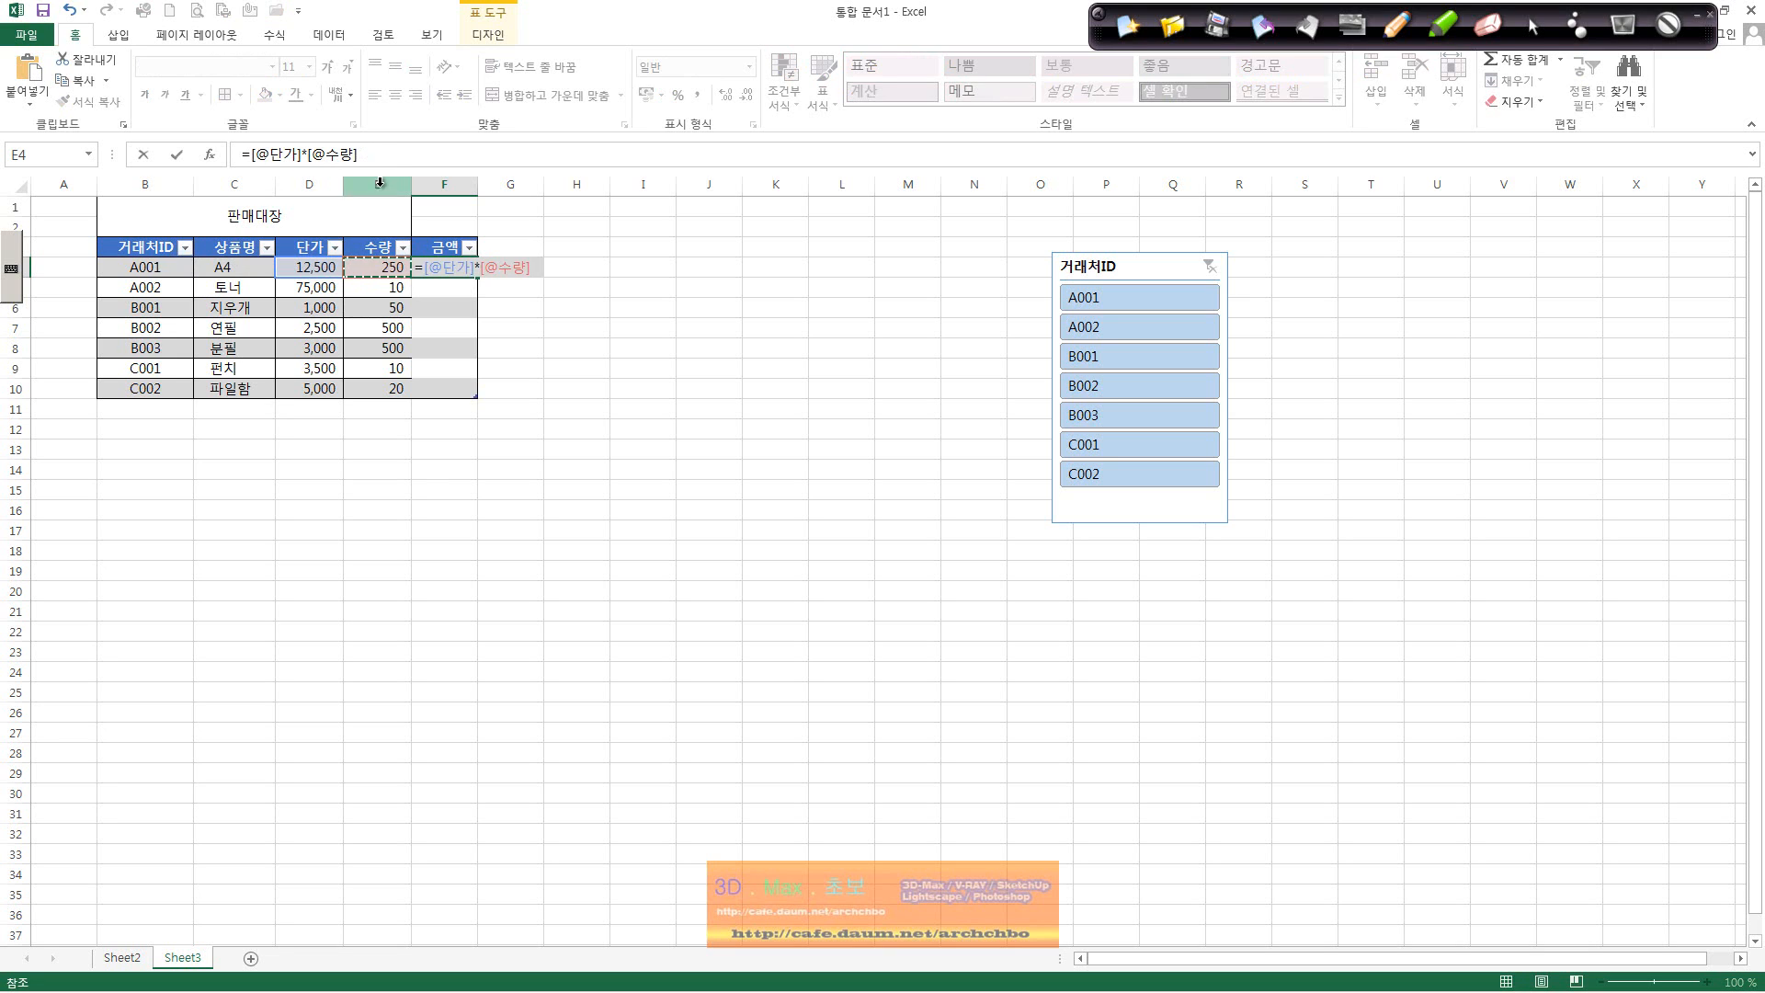
pyautogui.press('Return')
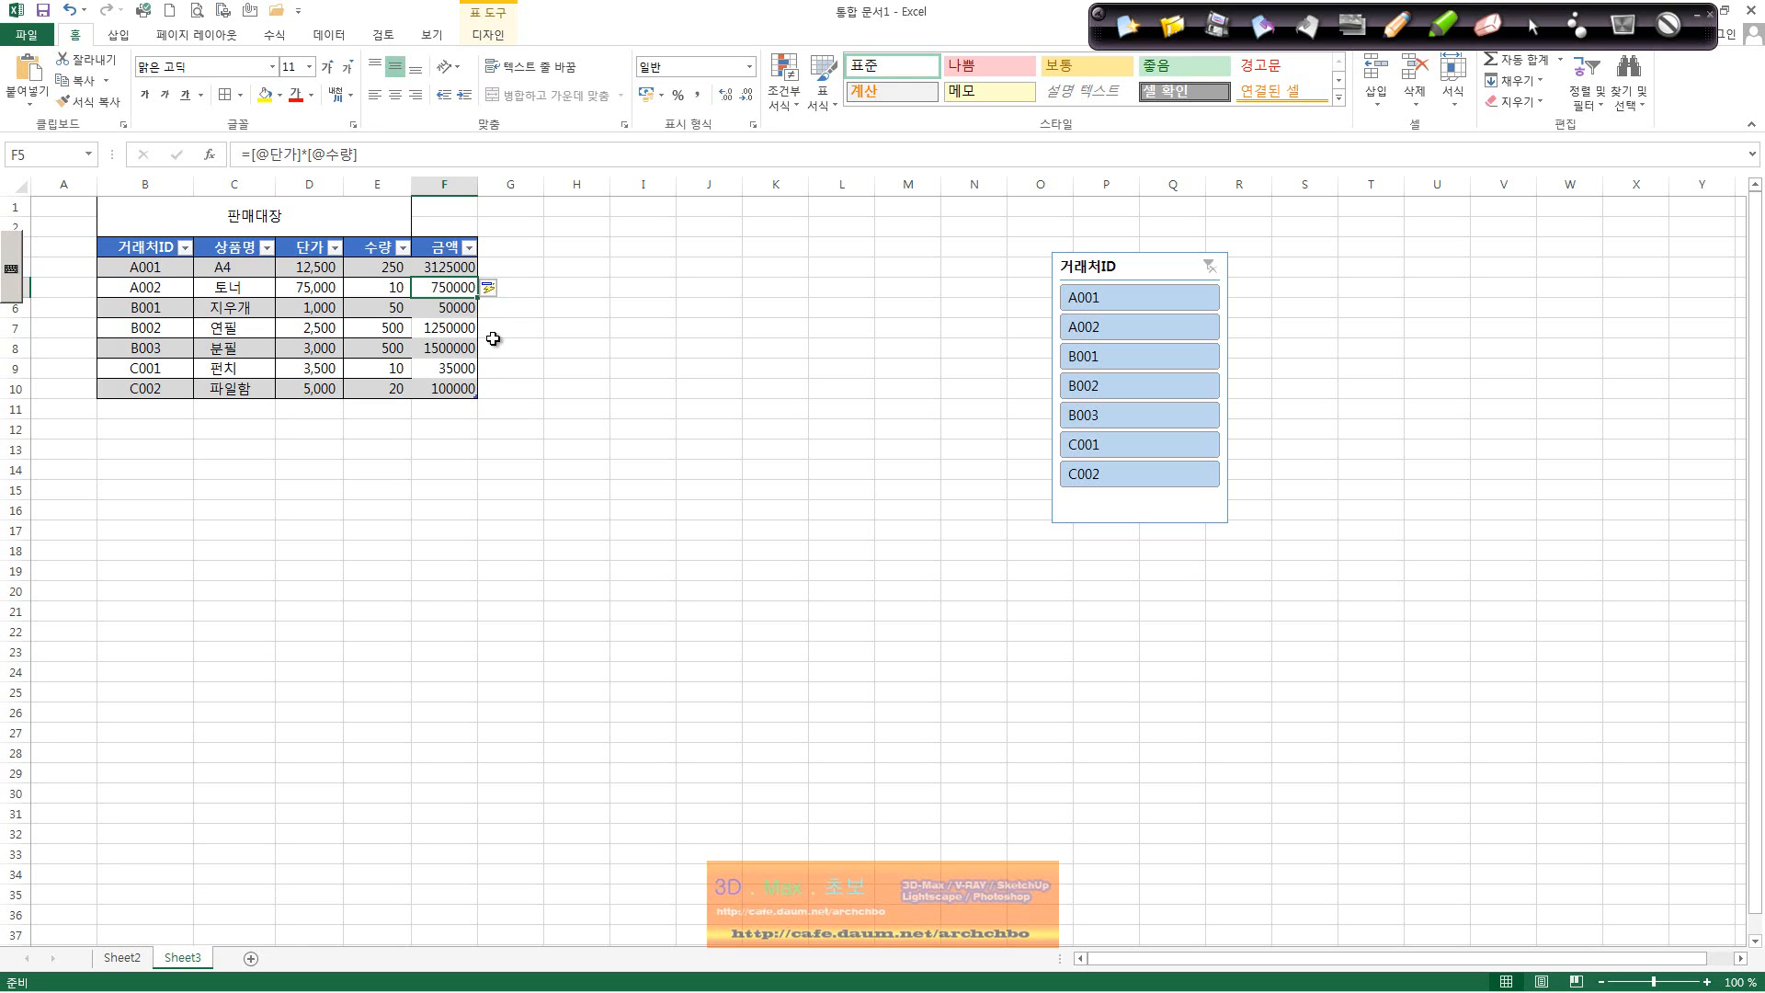
pyautogui.click(515, 246)
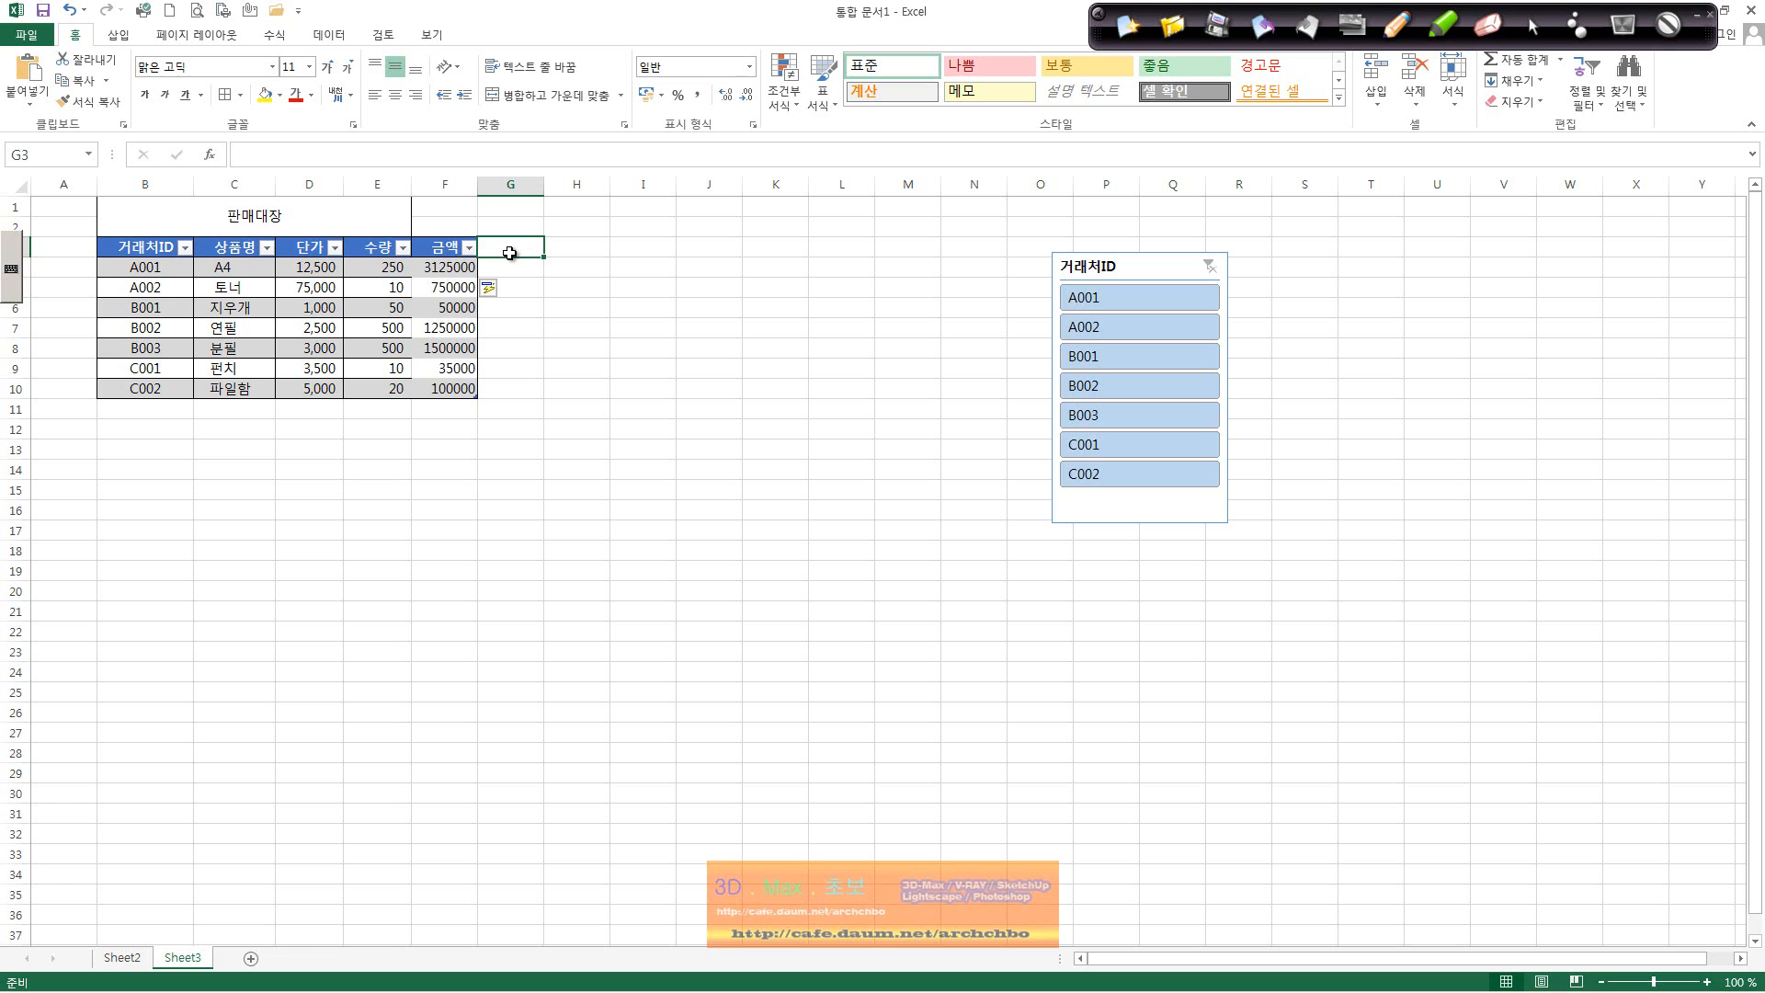
pyautogui.write('하')
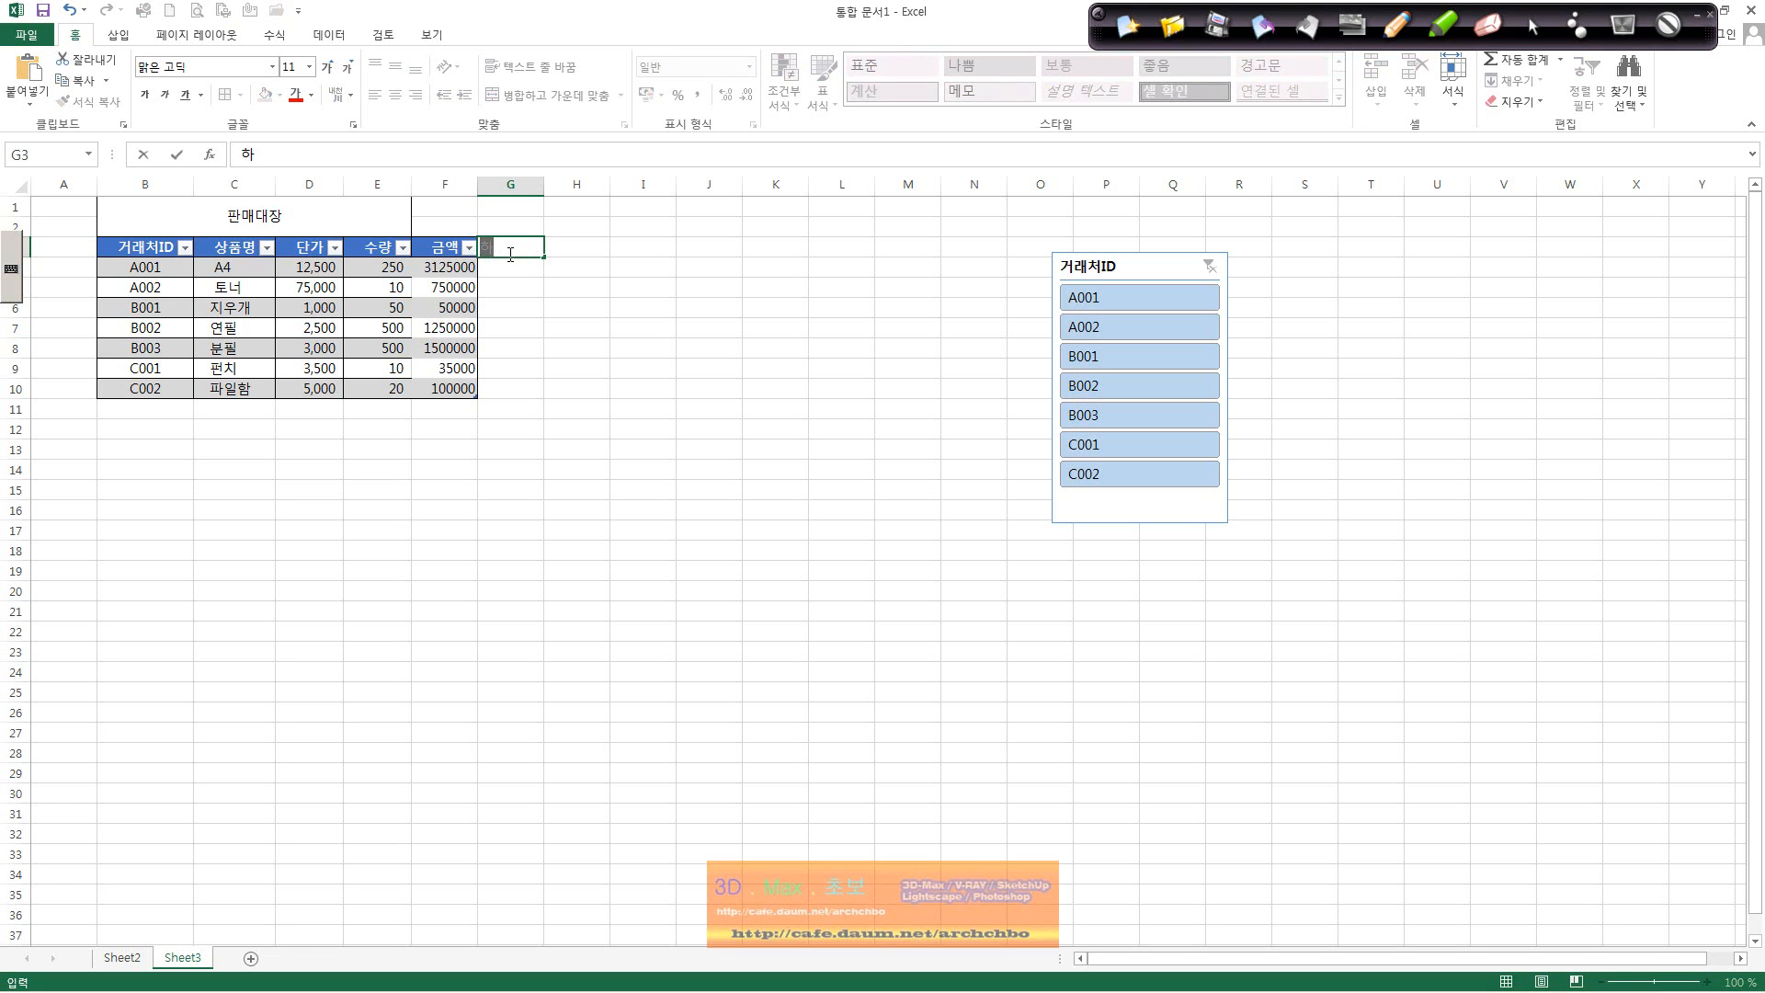
pyautogui.press('Escape')
# Step: Below the table, enter the label 할인율 in cell B14 and the rate 5% in cell C14
pyautogui.click(147, 449)
pyautogui.click(147, 411)
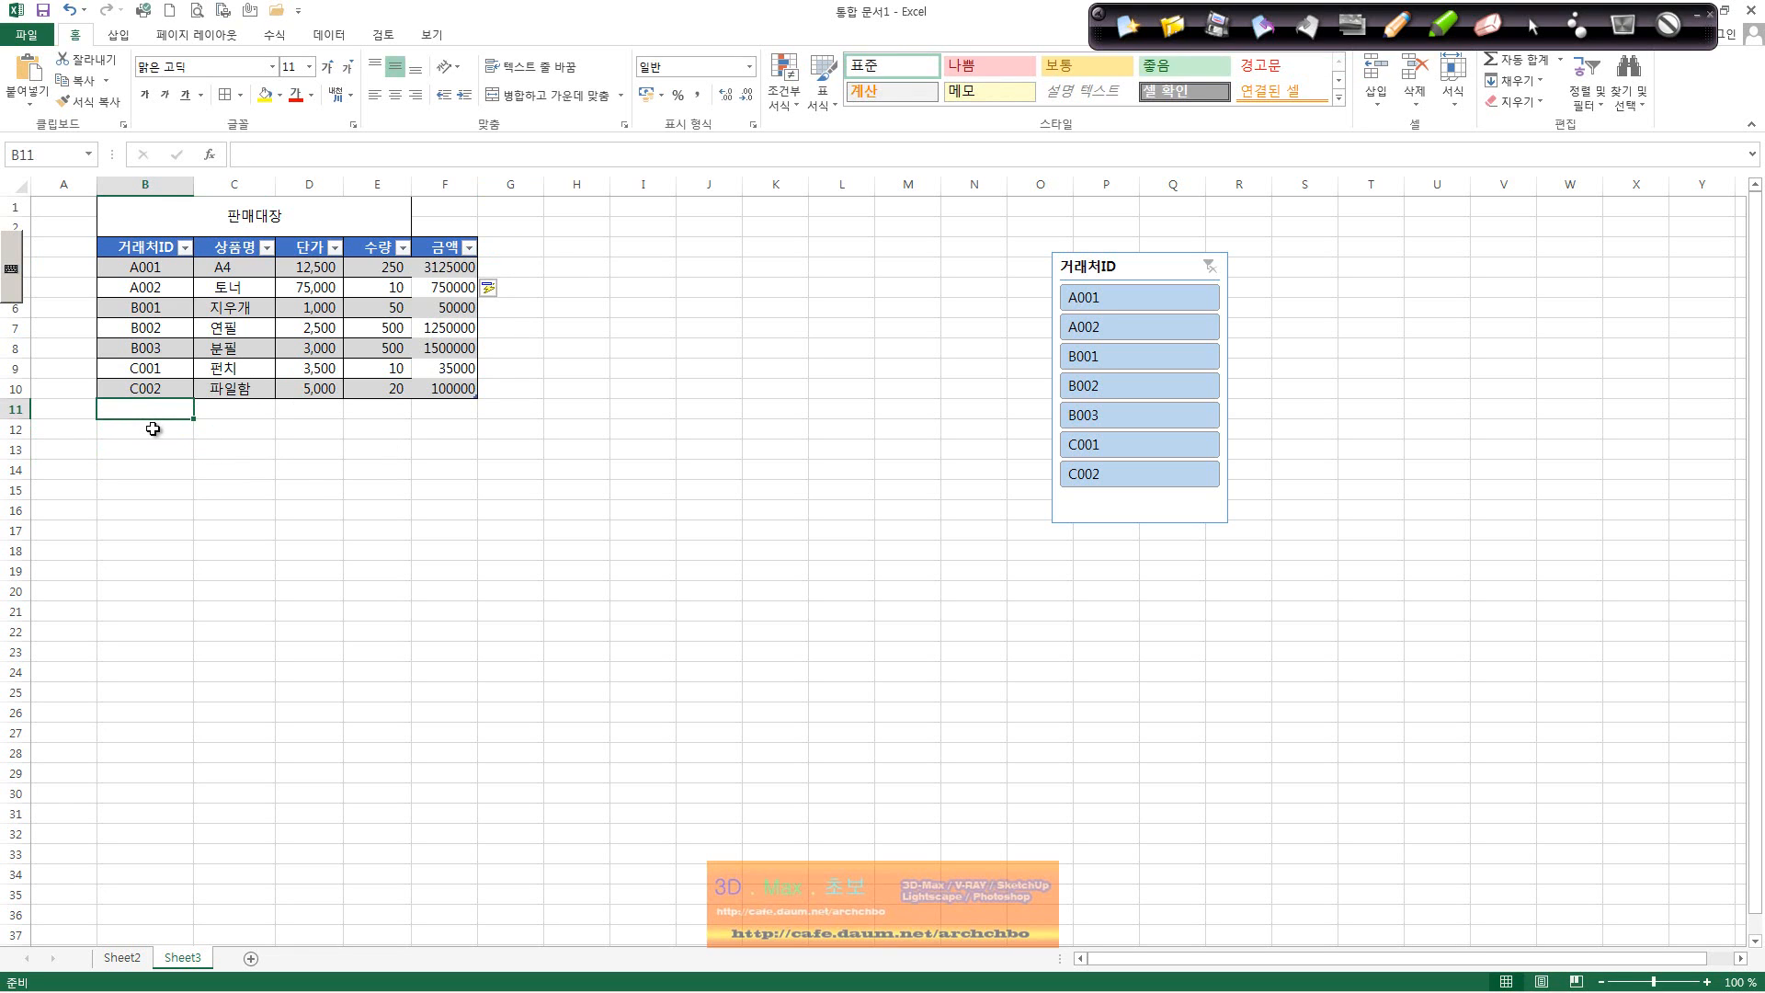
pyautogui.press('Down')
pyautogui.press('Down')
pyautogui.press('Down')
pyautogui.write('할인유')
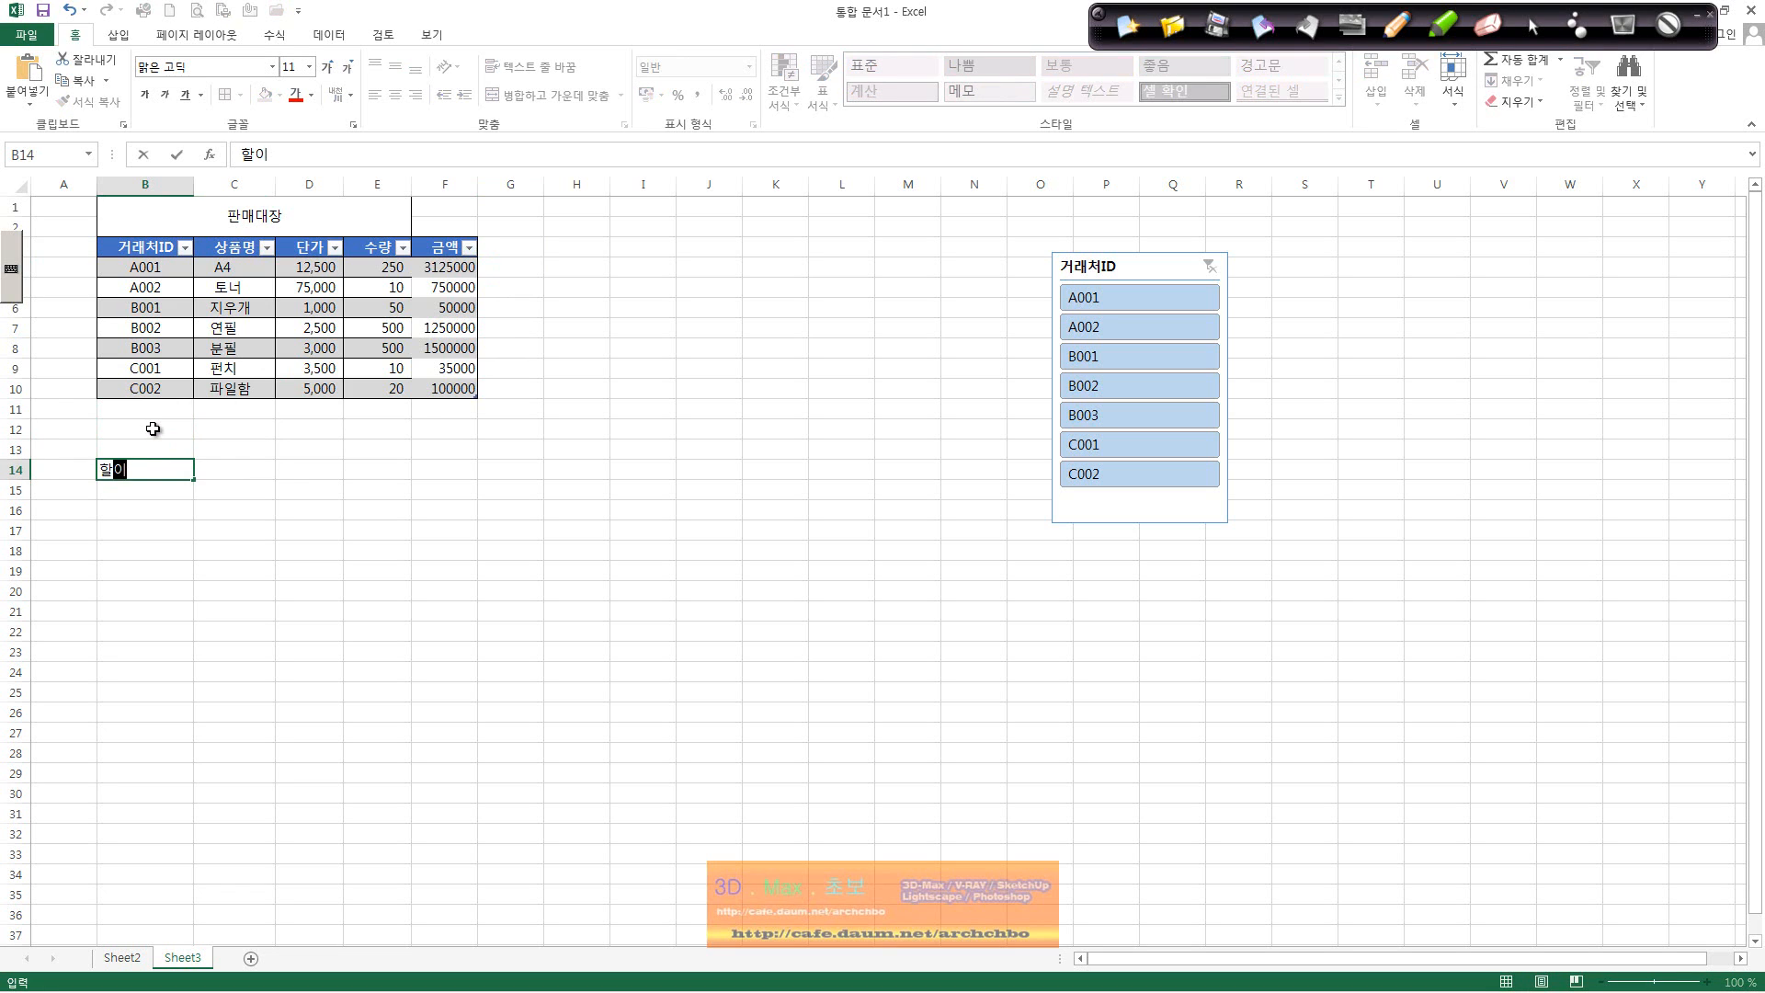
pyautogui.press('Tab')
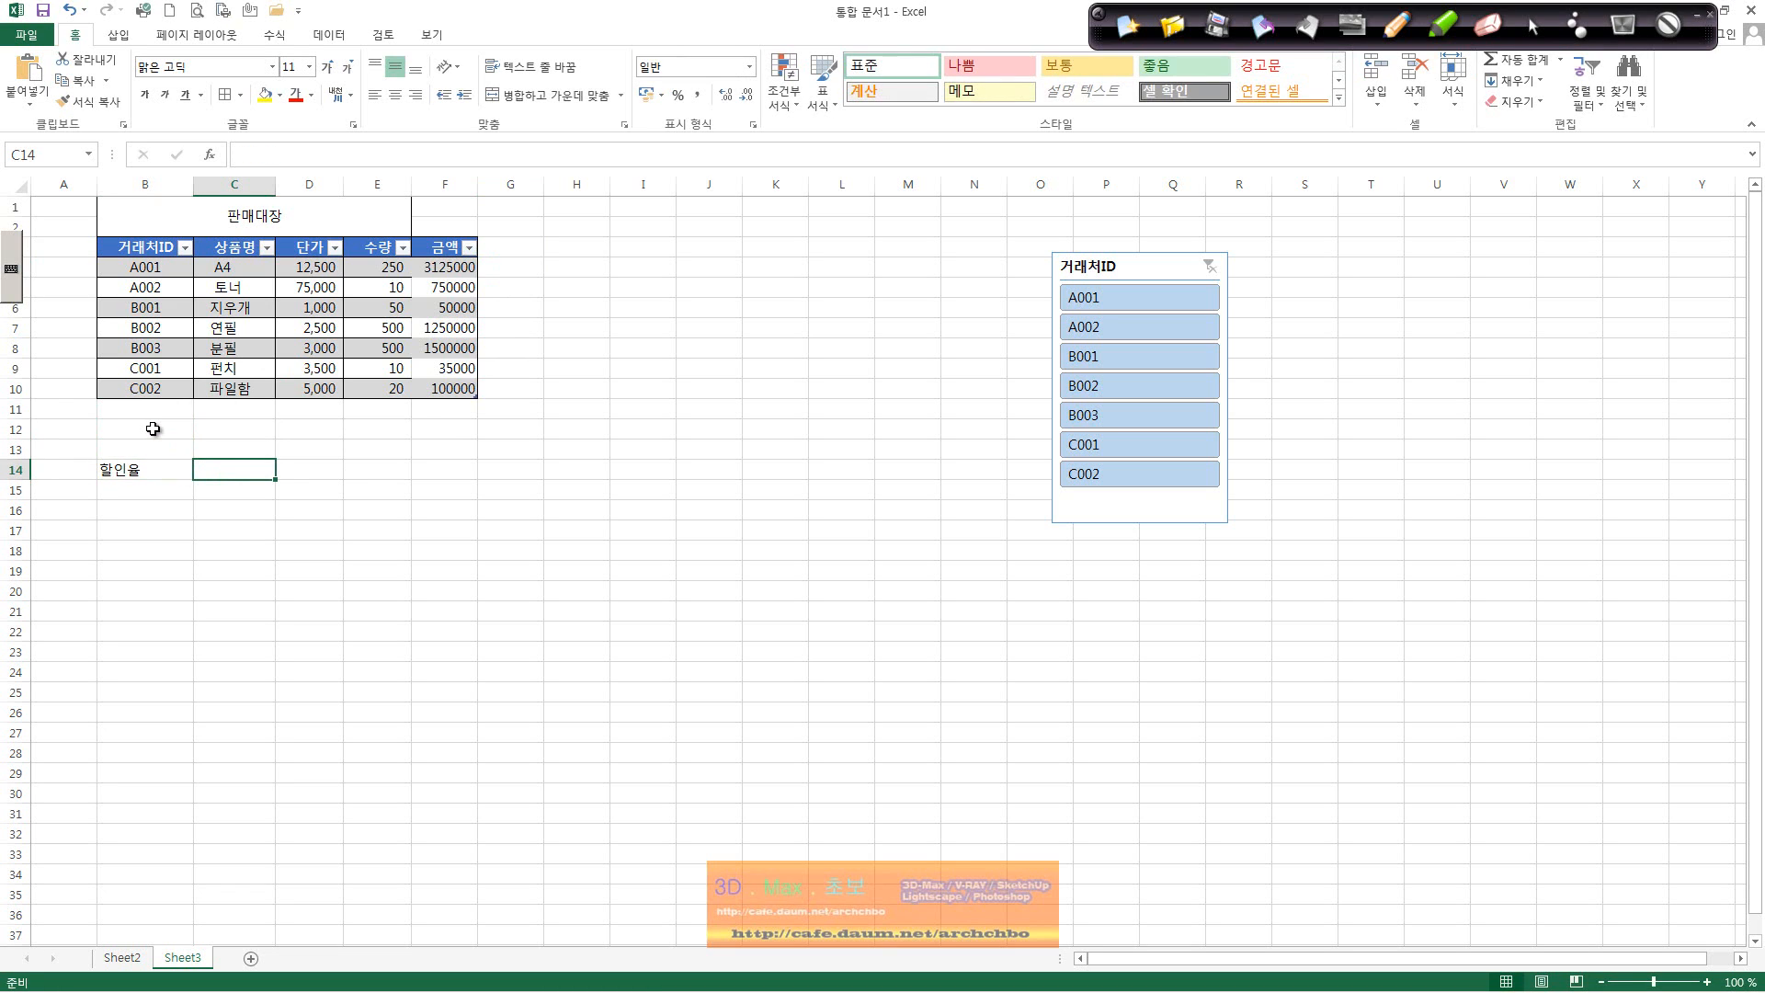
pyautogui.write('5')
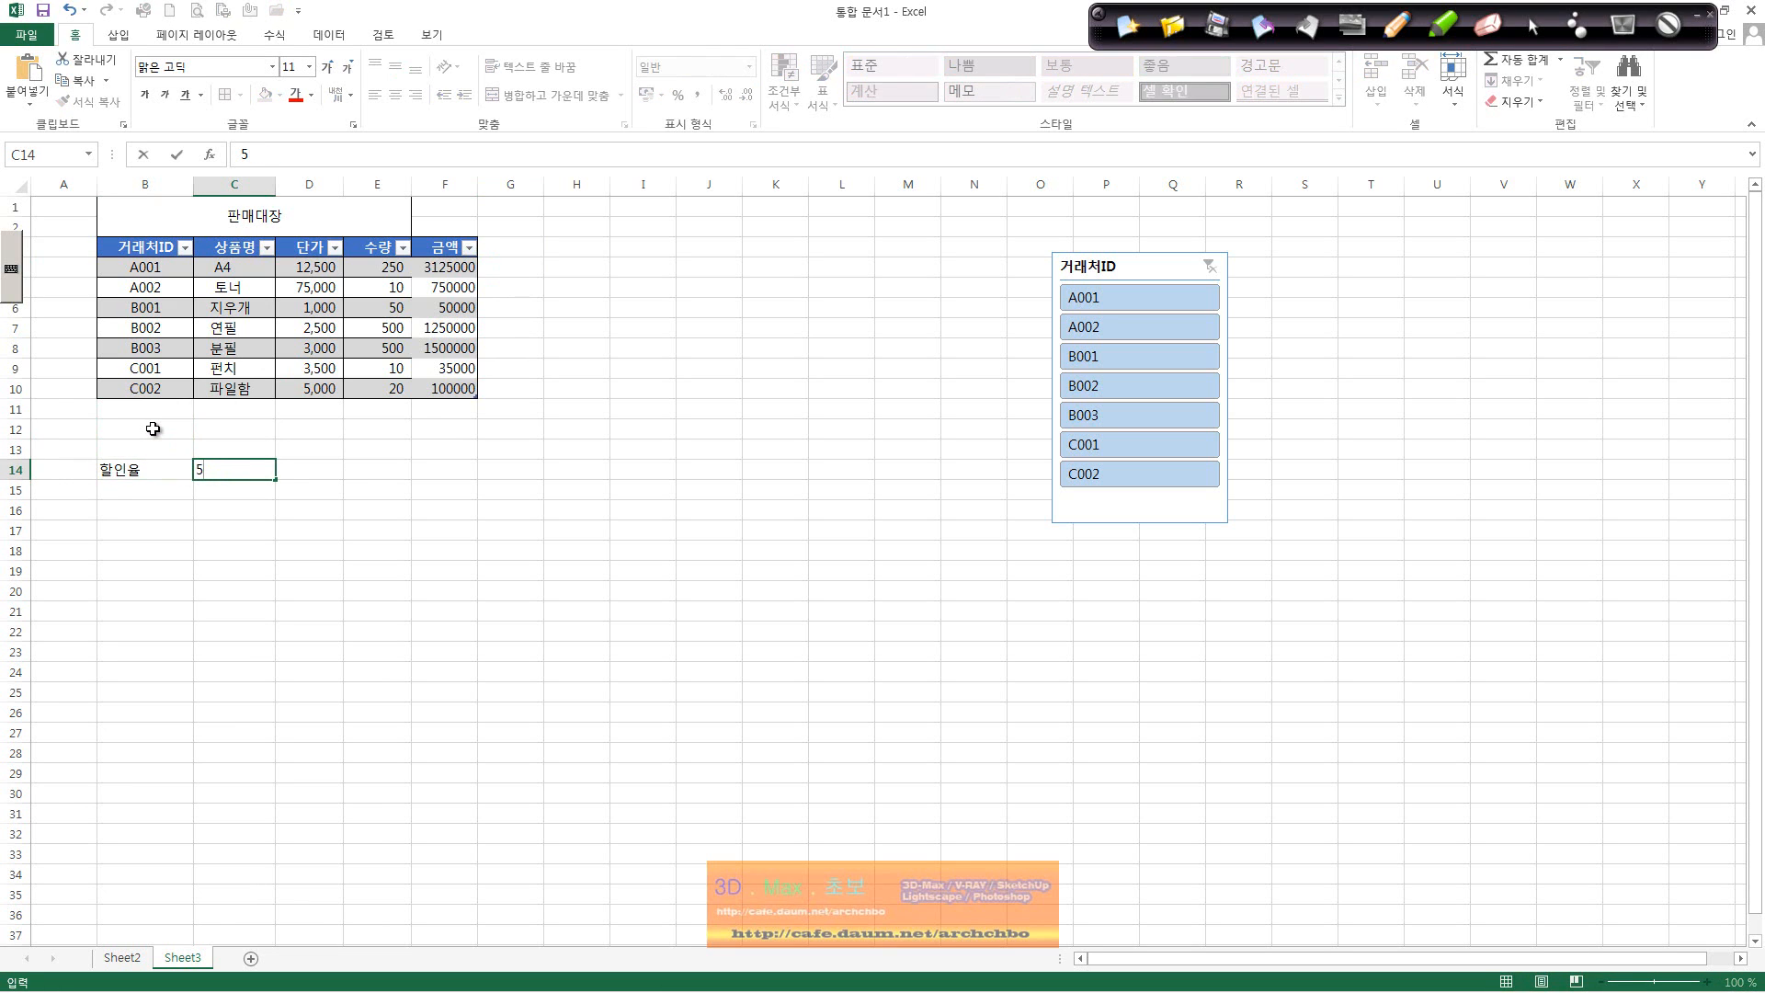
pyautogui.write('0%')
pyautogui.press('Return')
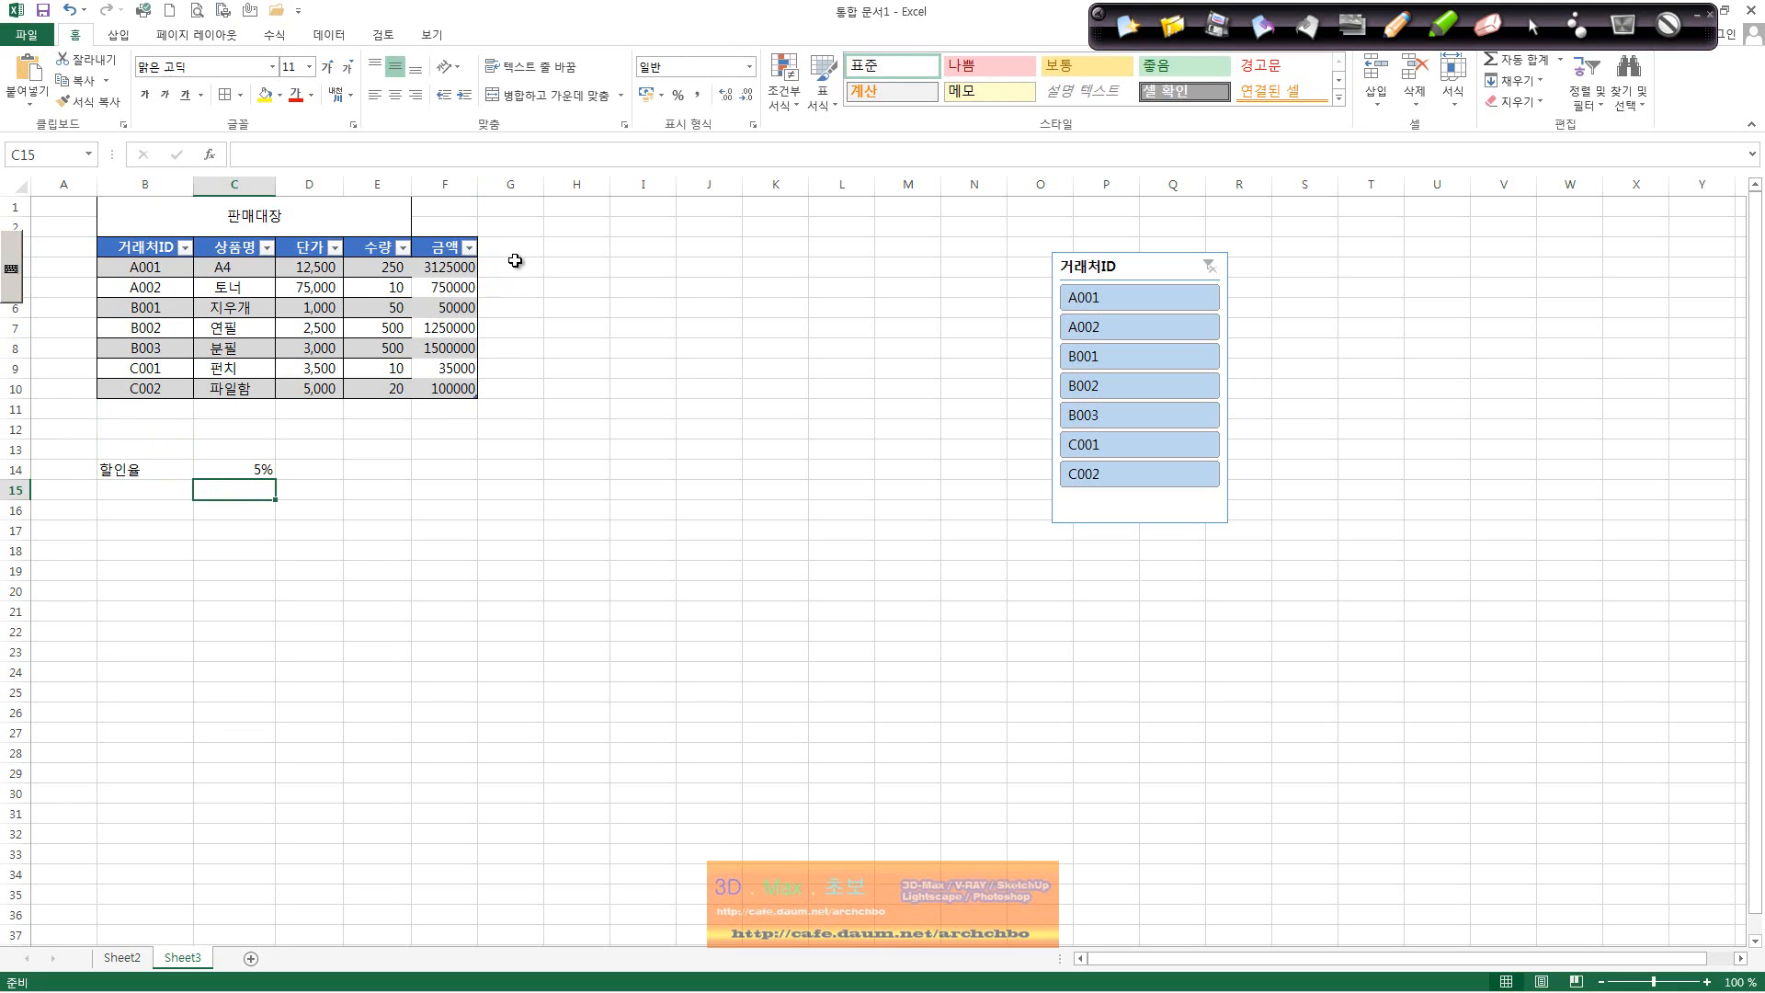
# Step: Add a new table column by entering the header 할인가 in cell G3, next to 금액
pyautogui.click(522, 254)
pyautogui.write('할인가')
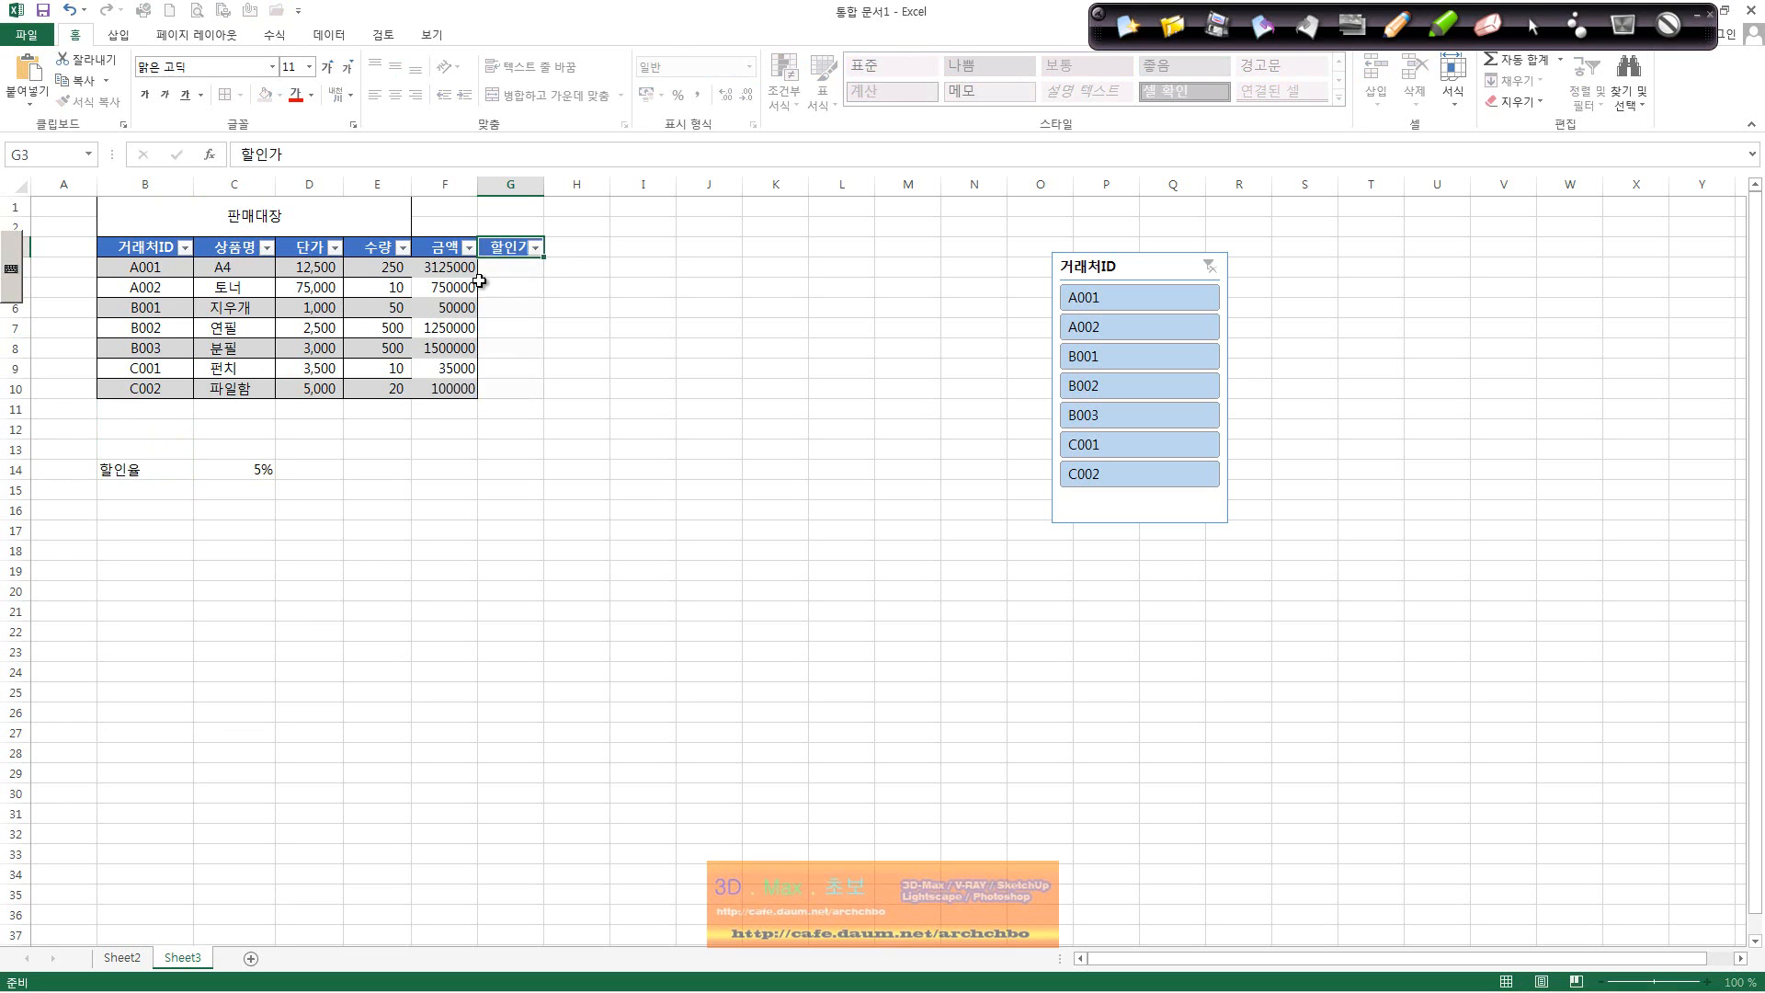
pyautogui.press('Return')
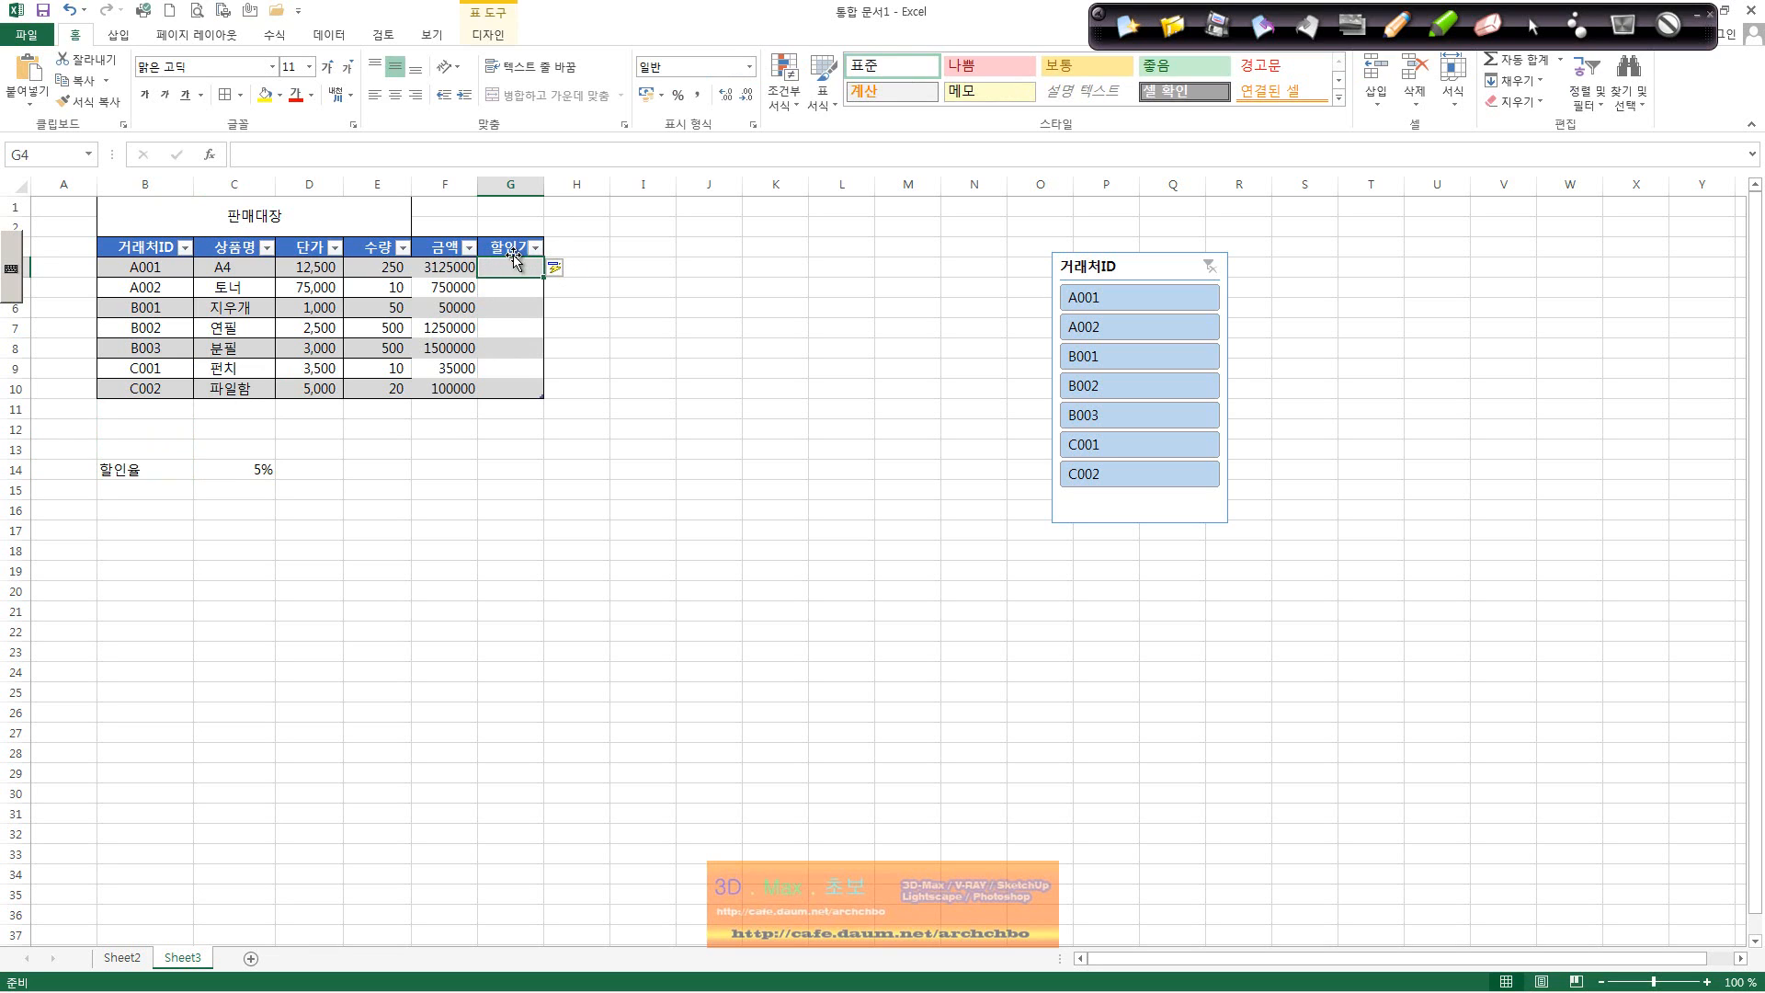
pyautogui.write('=')
pyautogui.click(464, 266)
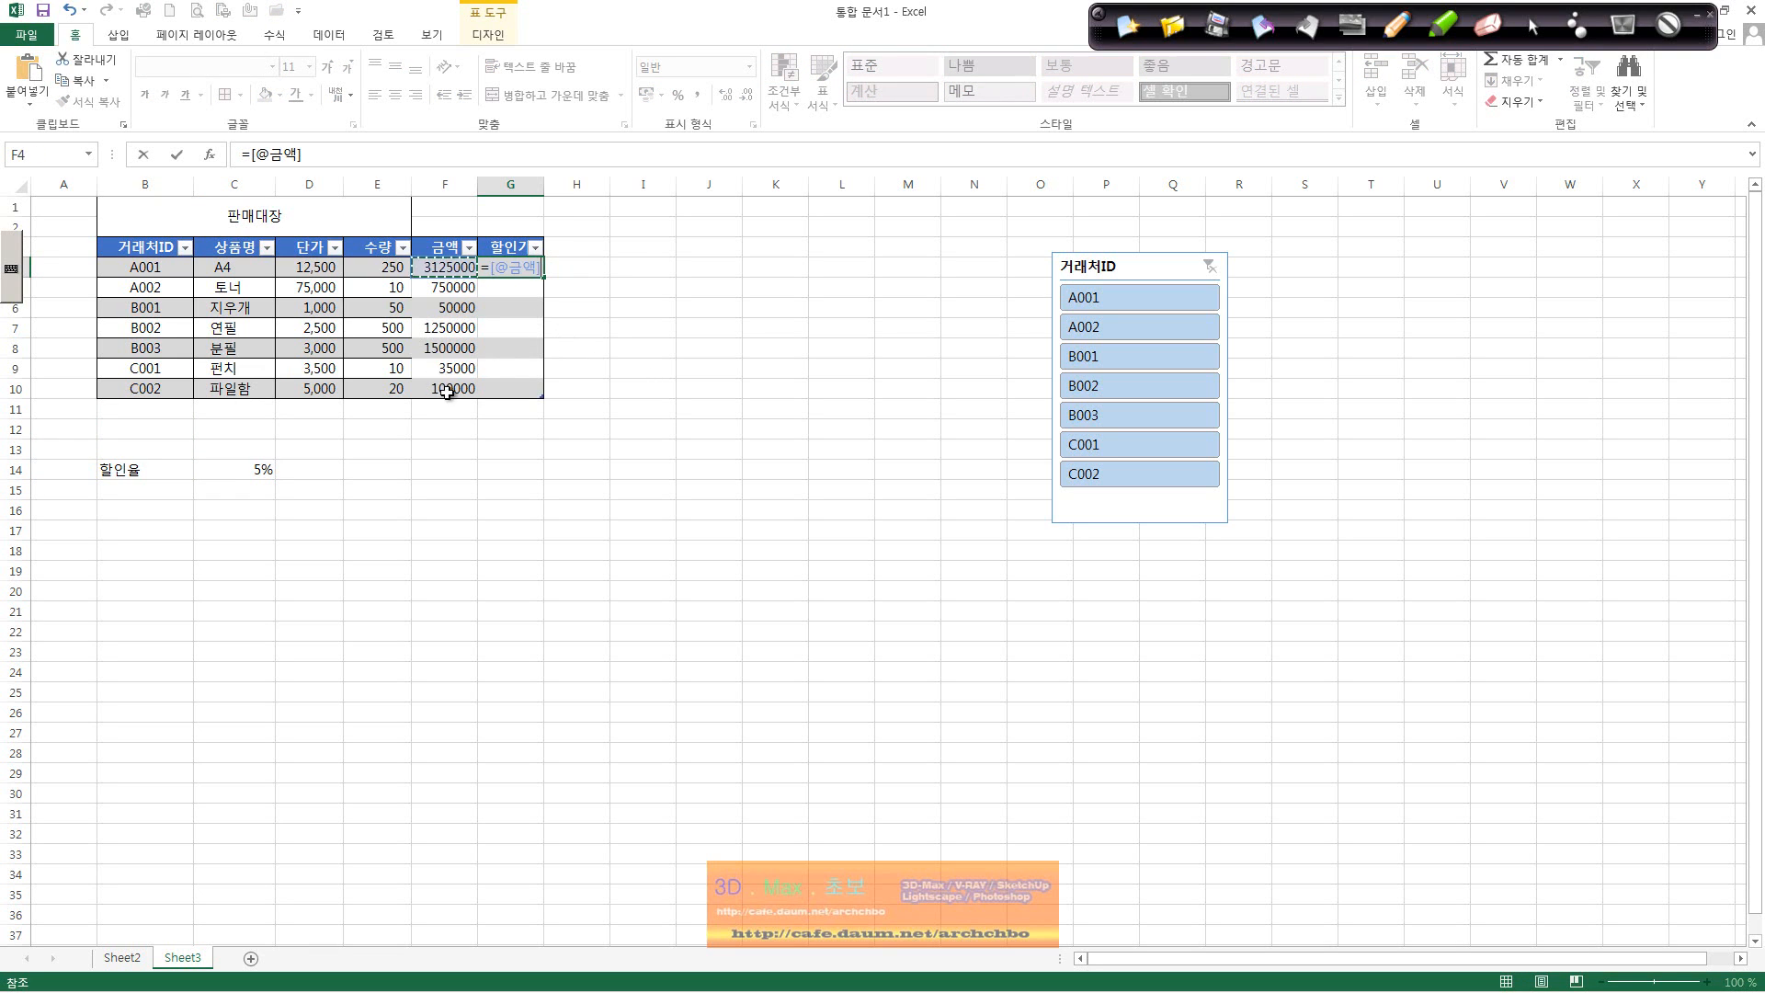
pyautogui.write('*')
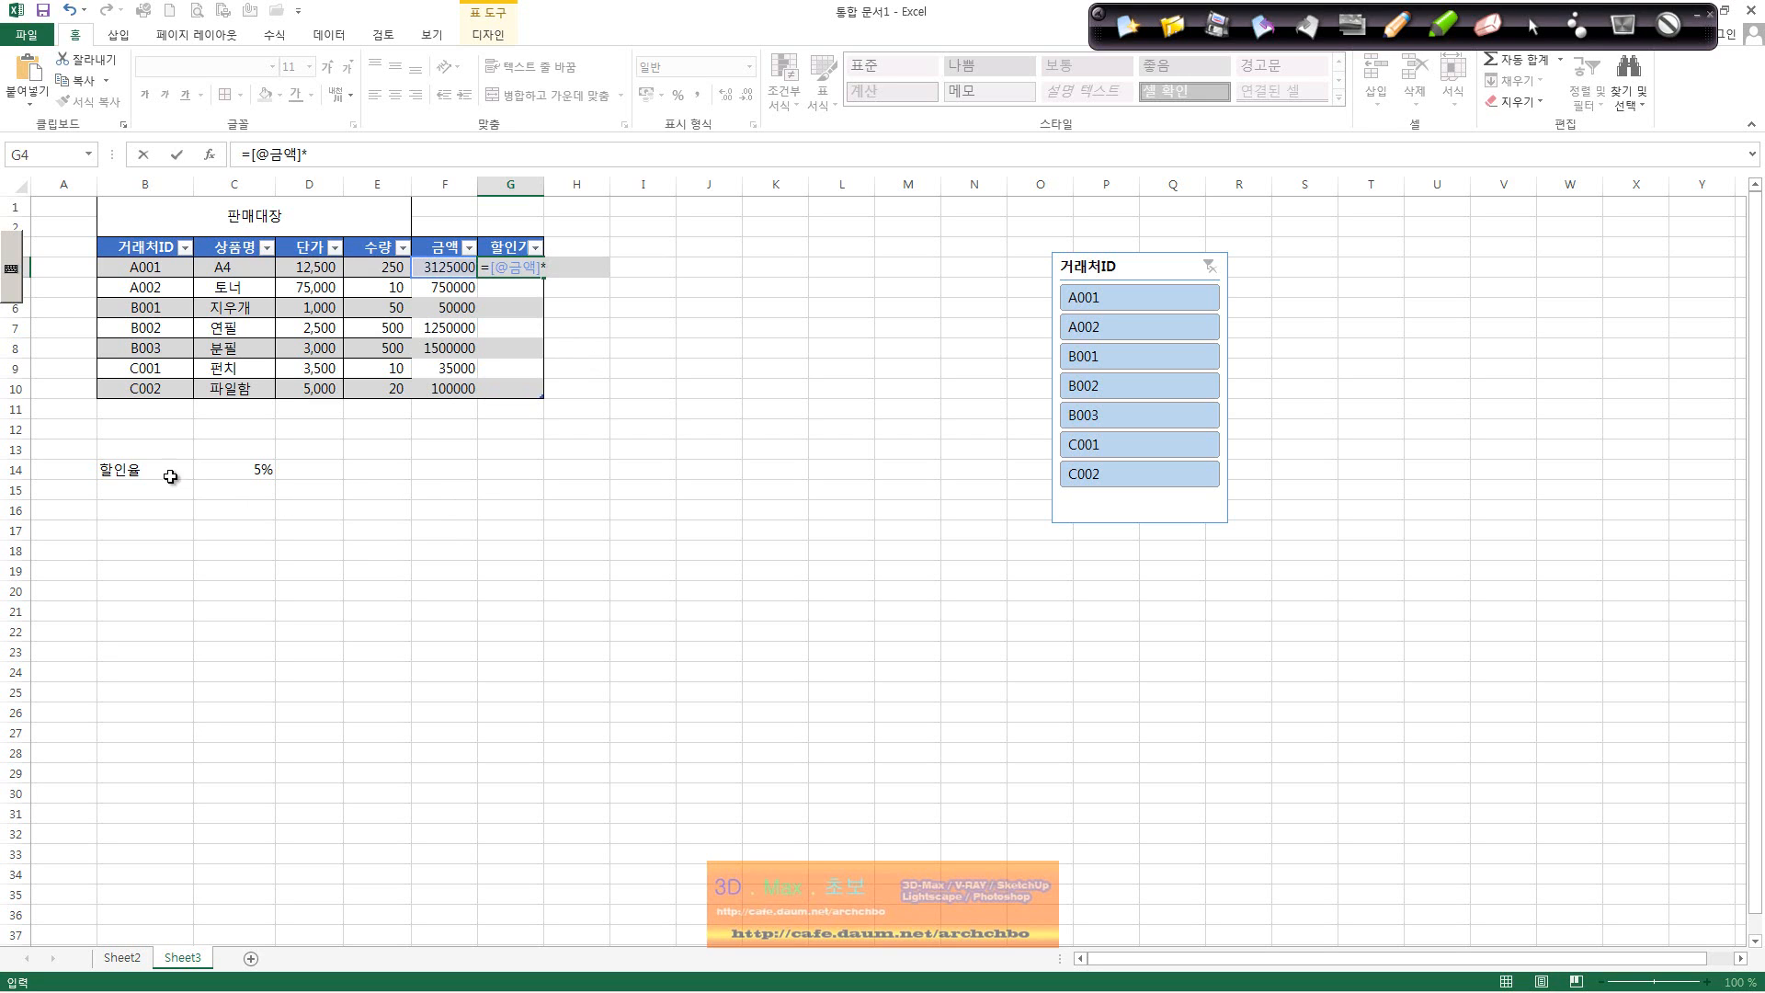
pyautogui.click(266, 472)
pyautogui.press('Return')
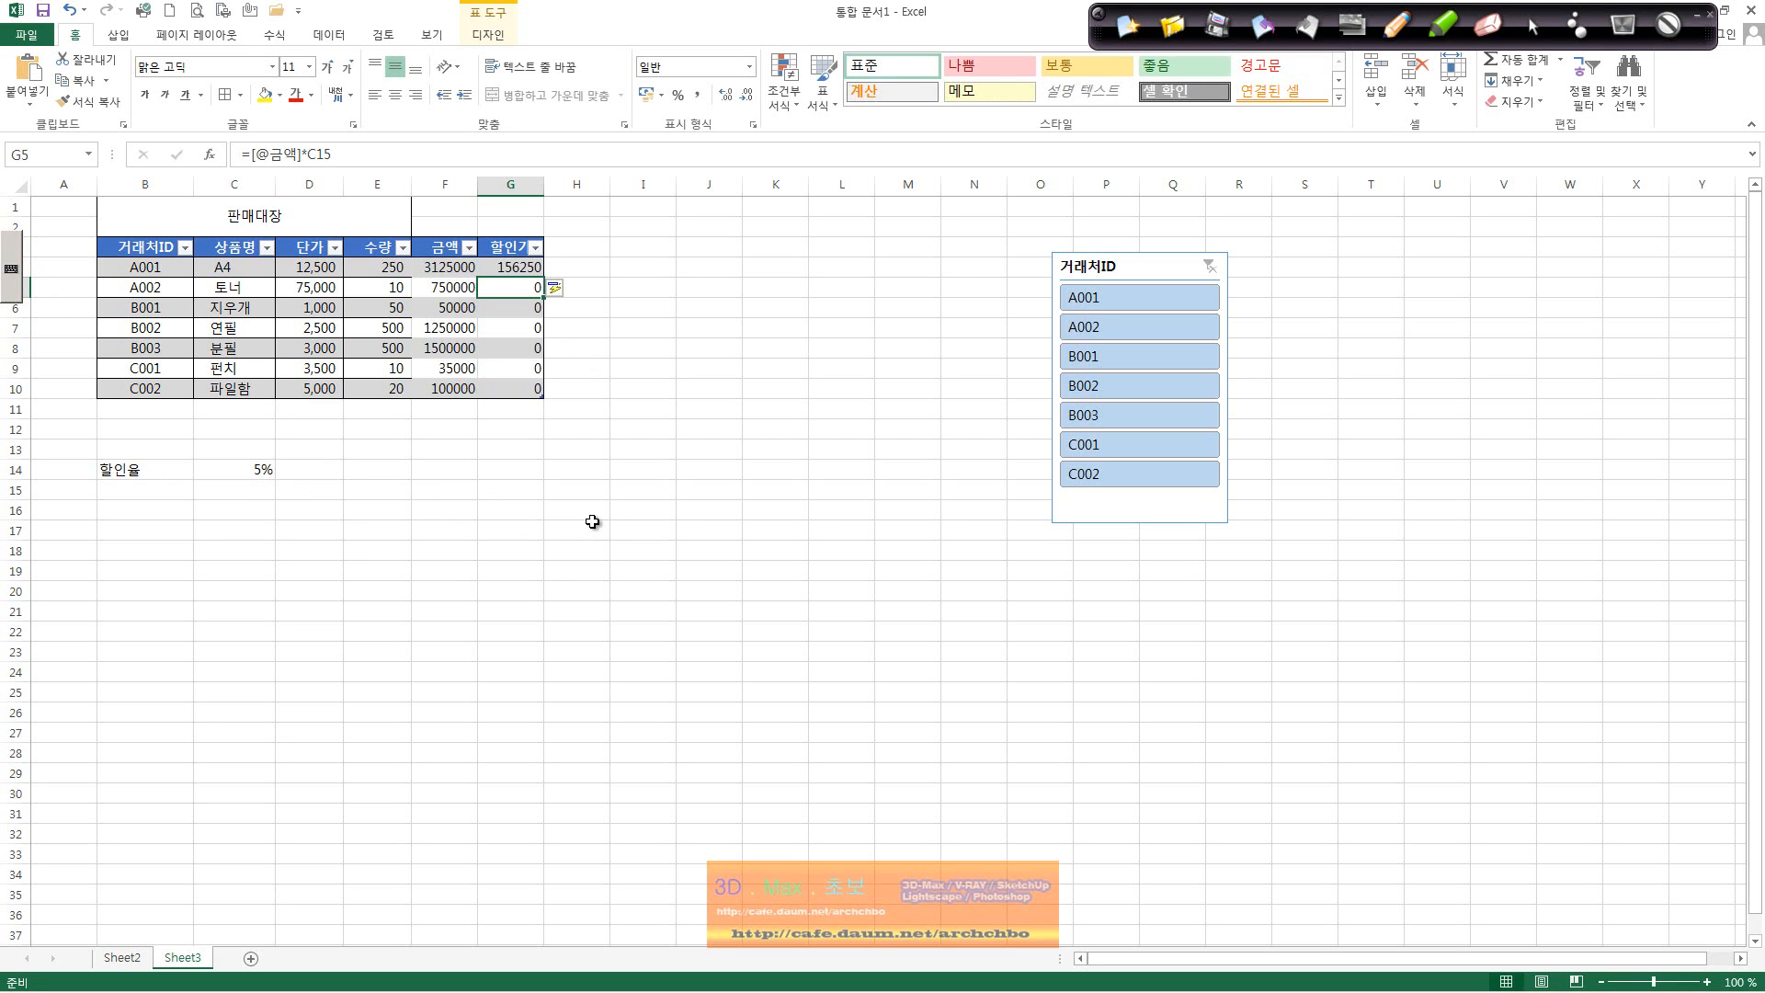
# Step: Compare the references used by the formulas in G4 and G5 with cells C14 and C15, and clear the formula in G4
pyautogui.click(257, 468)
pyautogui.click(529, 285)
pyautogui.click(532, 268)
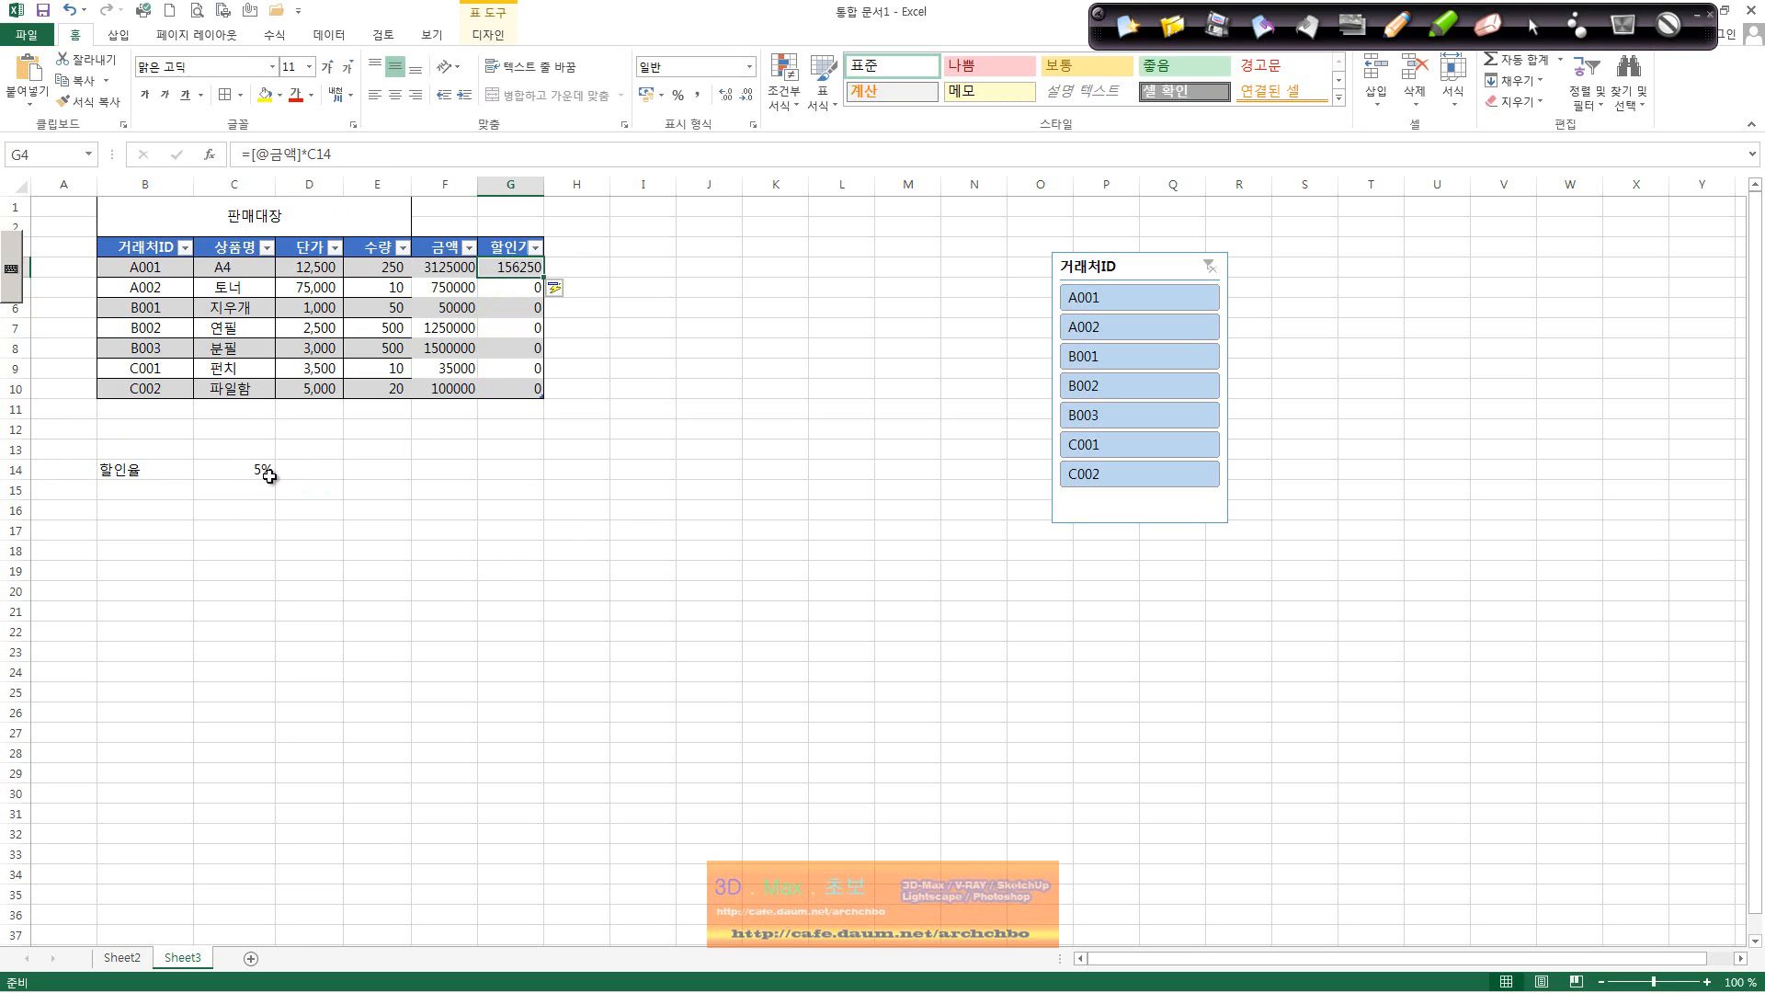
pyautogui.click(520, 288)
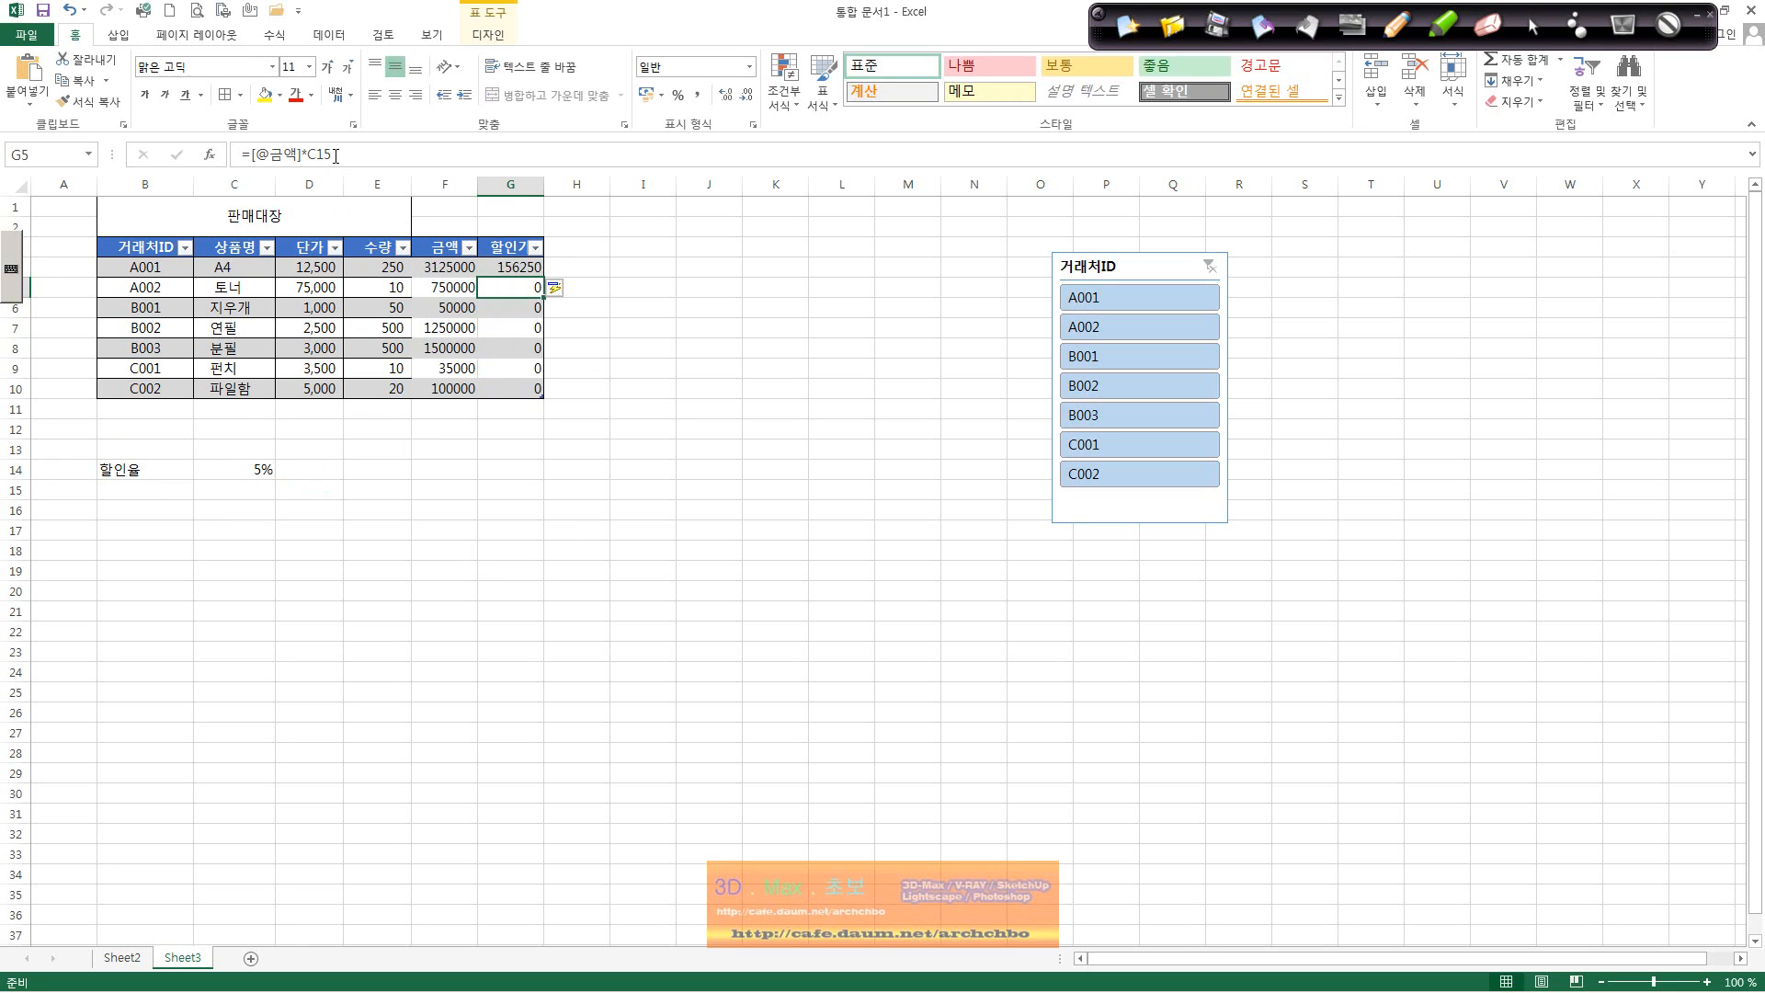
pyautogui.click(241, 492)
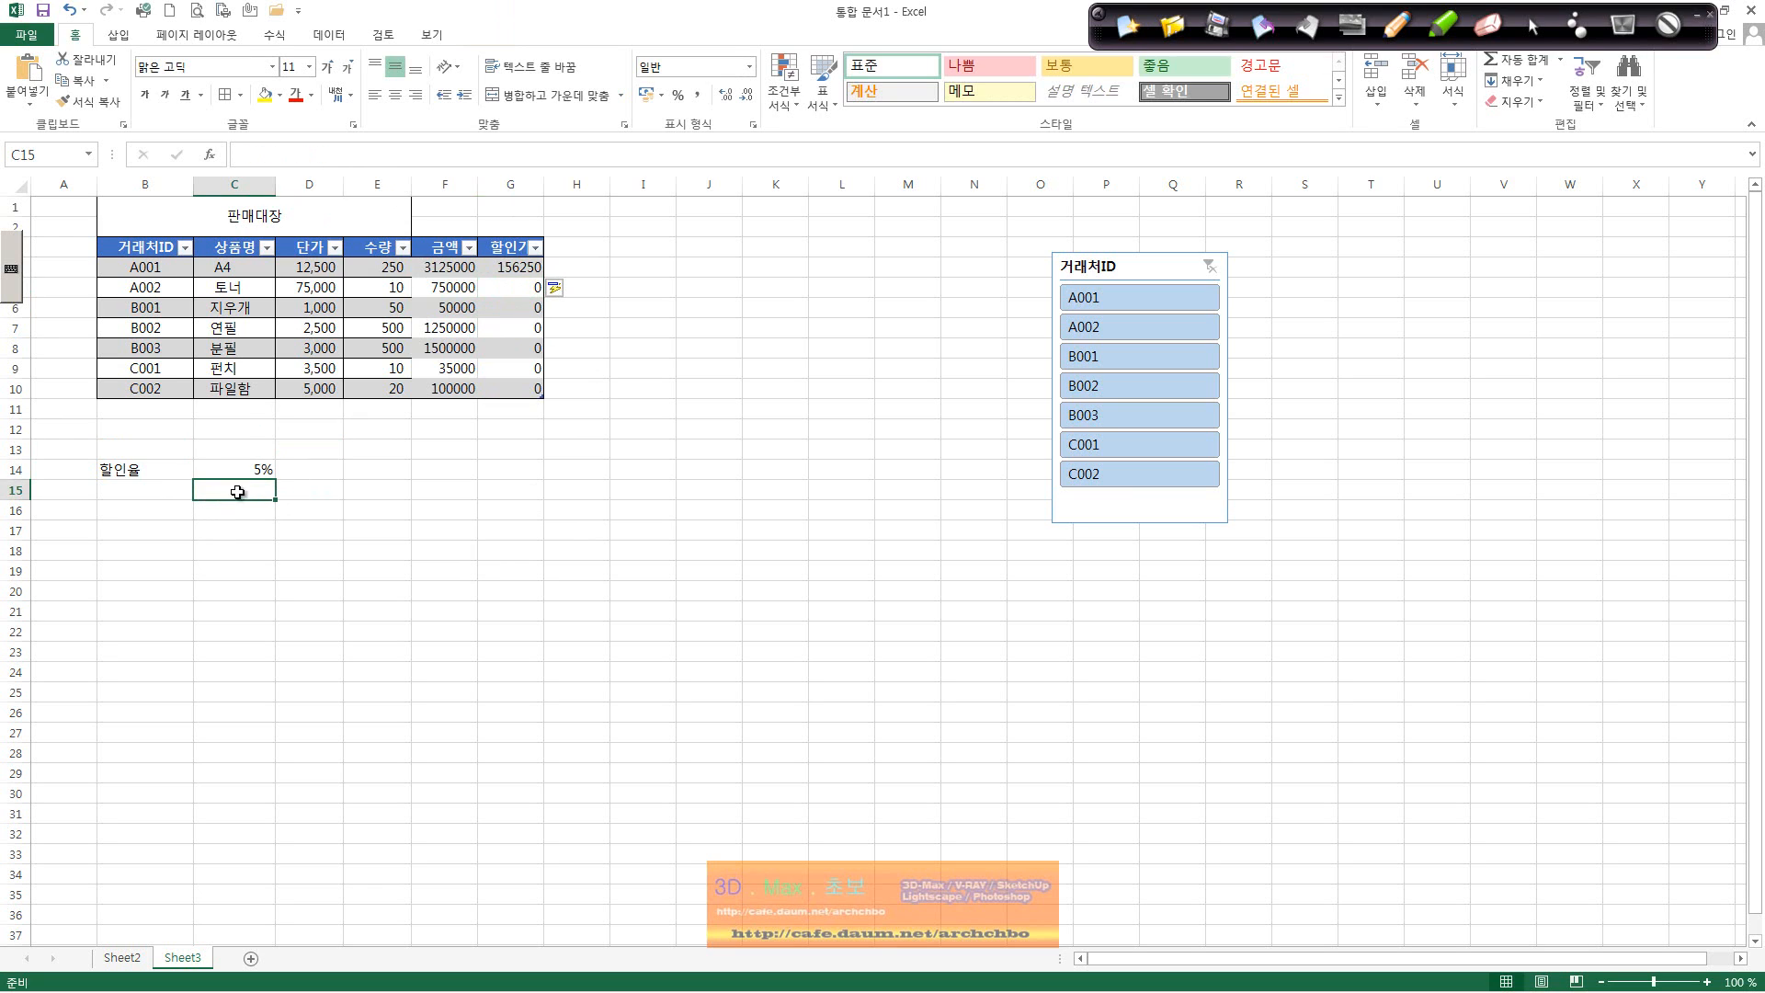
pyautogui.click(522, 269)
pyautogui.press('Delete')
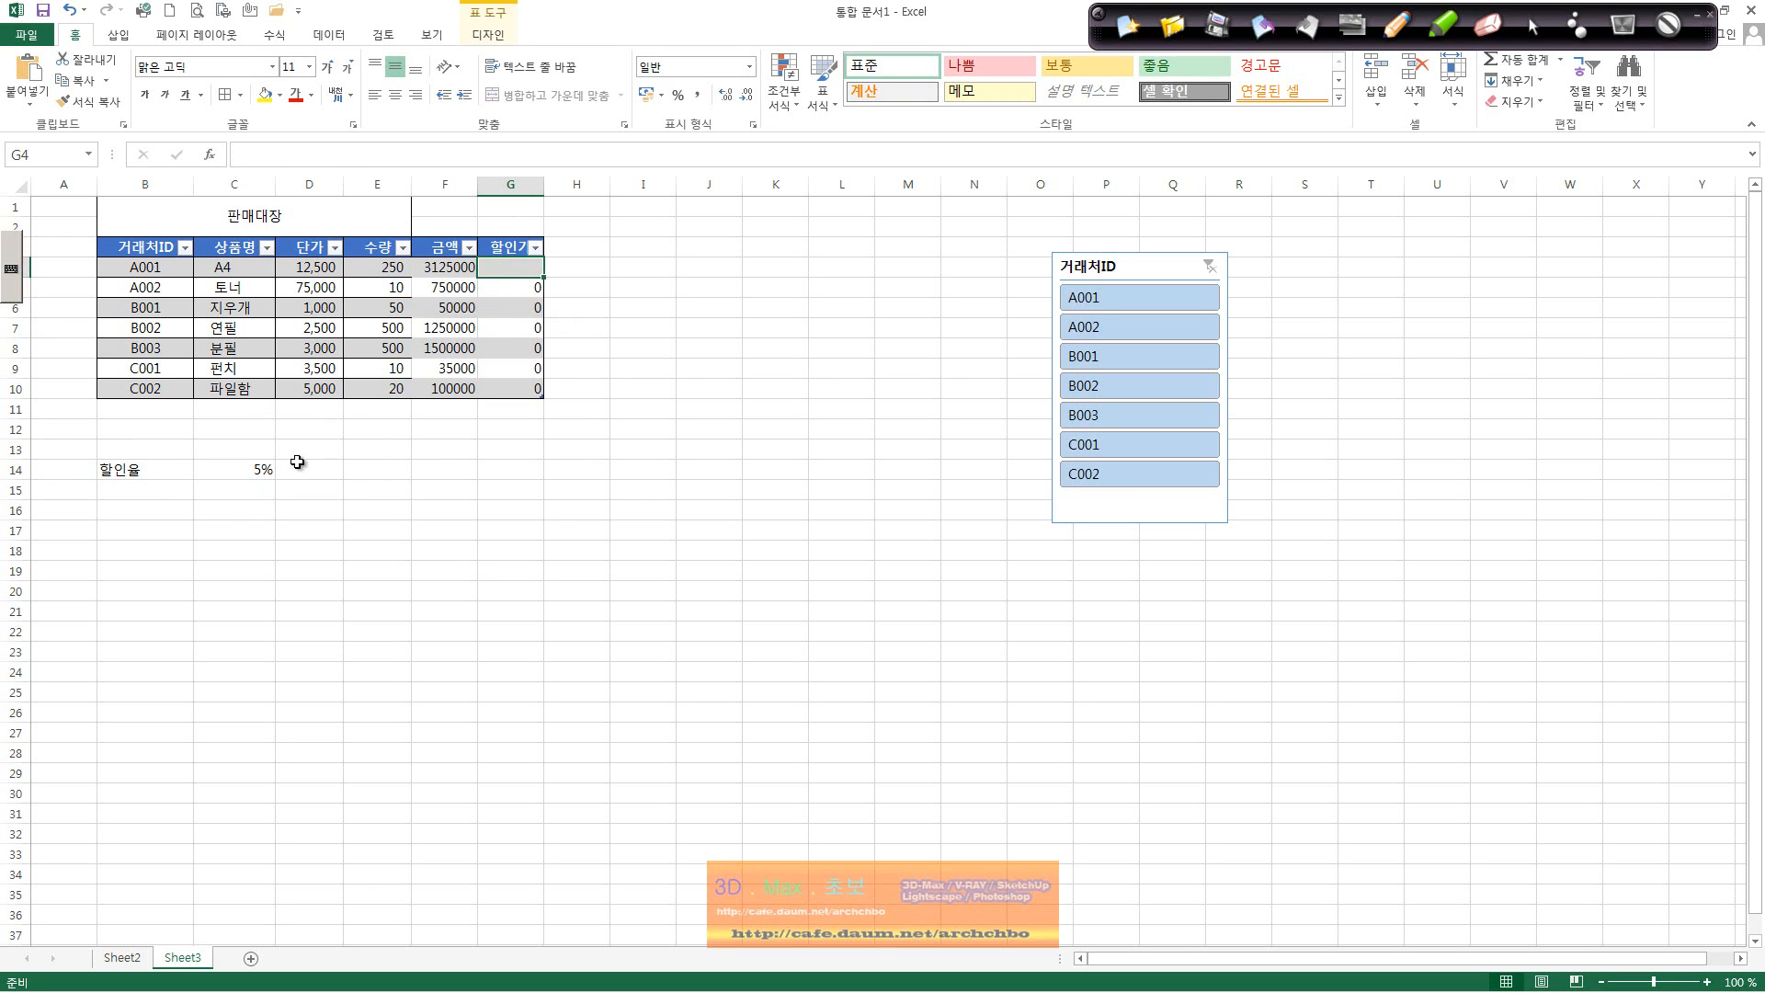
# Step: Clear the 할인율 value in cell C14 and re-enter it as 5%
pyautogui.click(250, 471)
pyautogui.press('Delete')
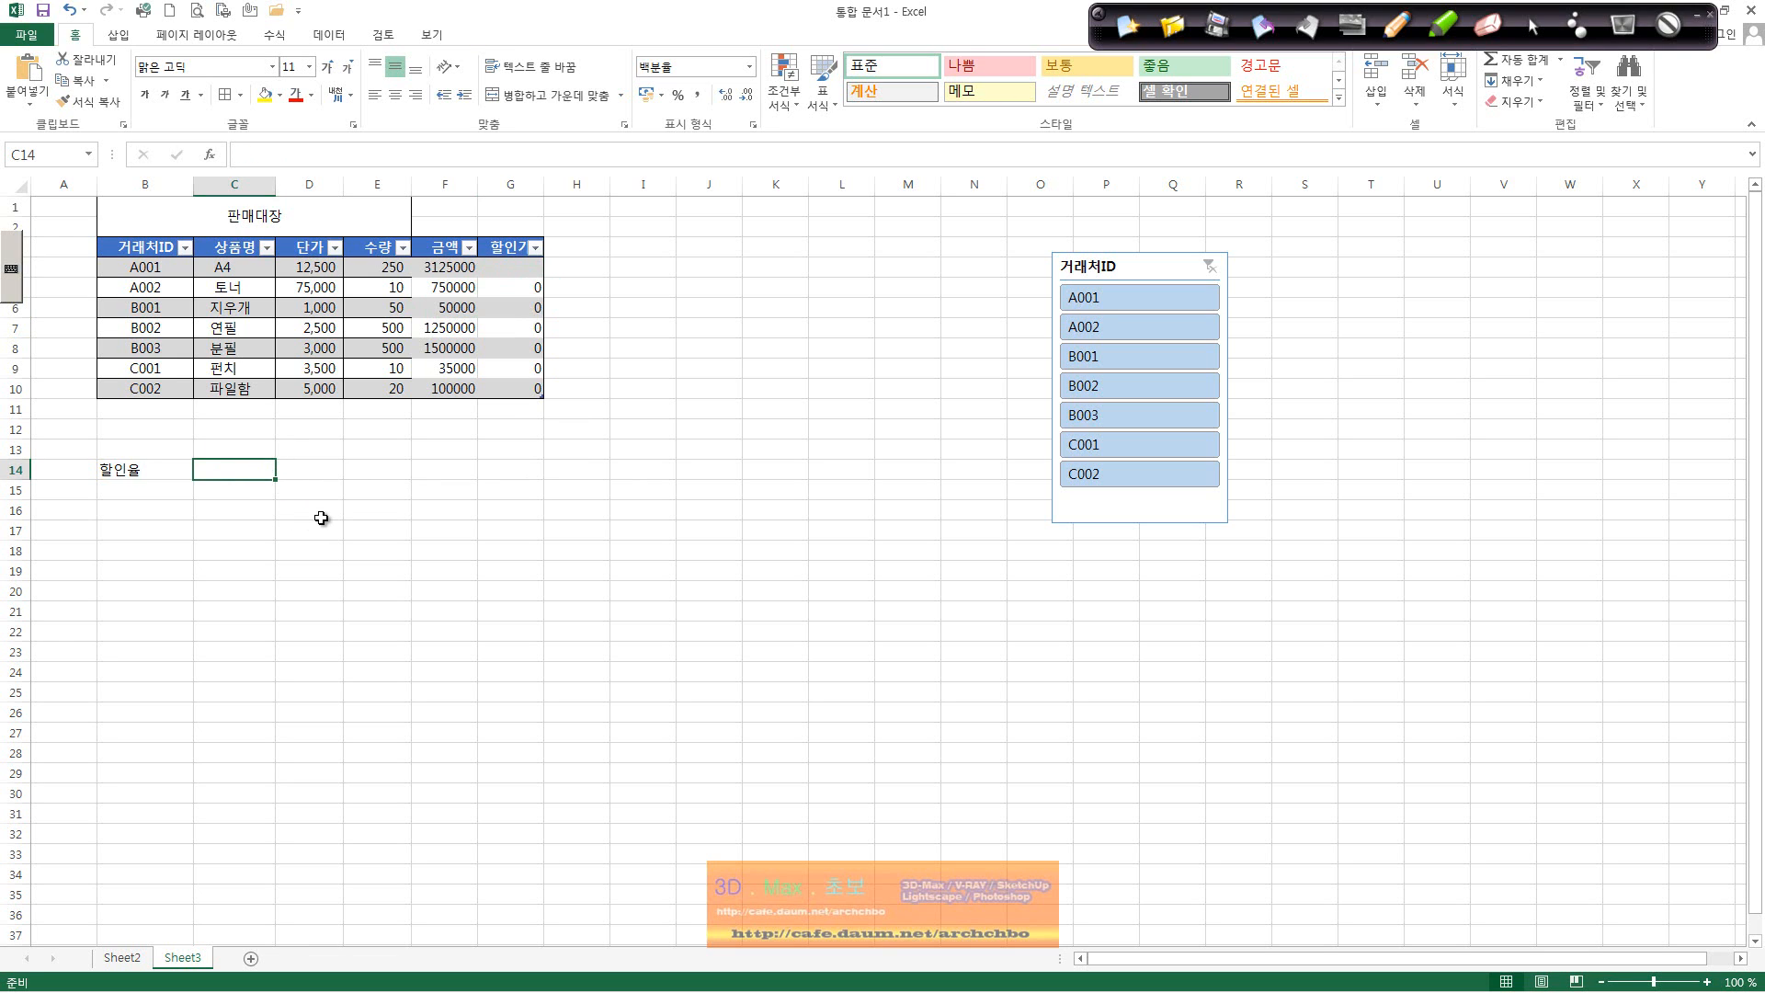
pyautogui.write('5')
pyautogui.press('Return')
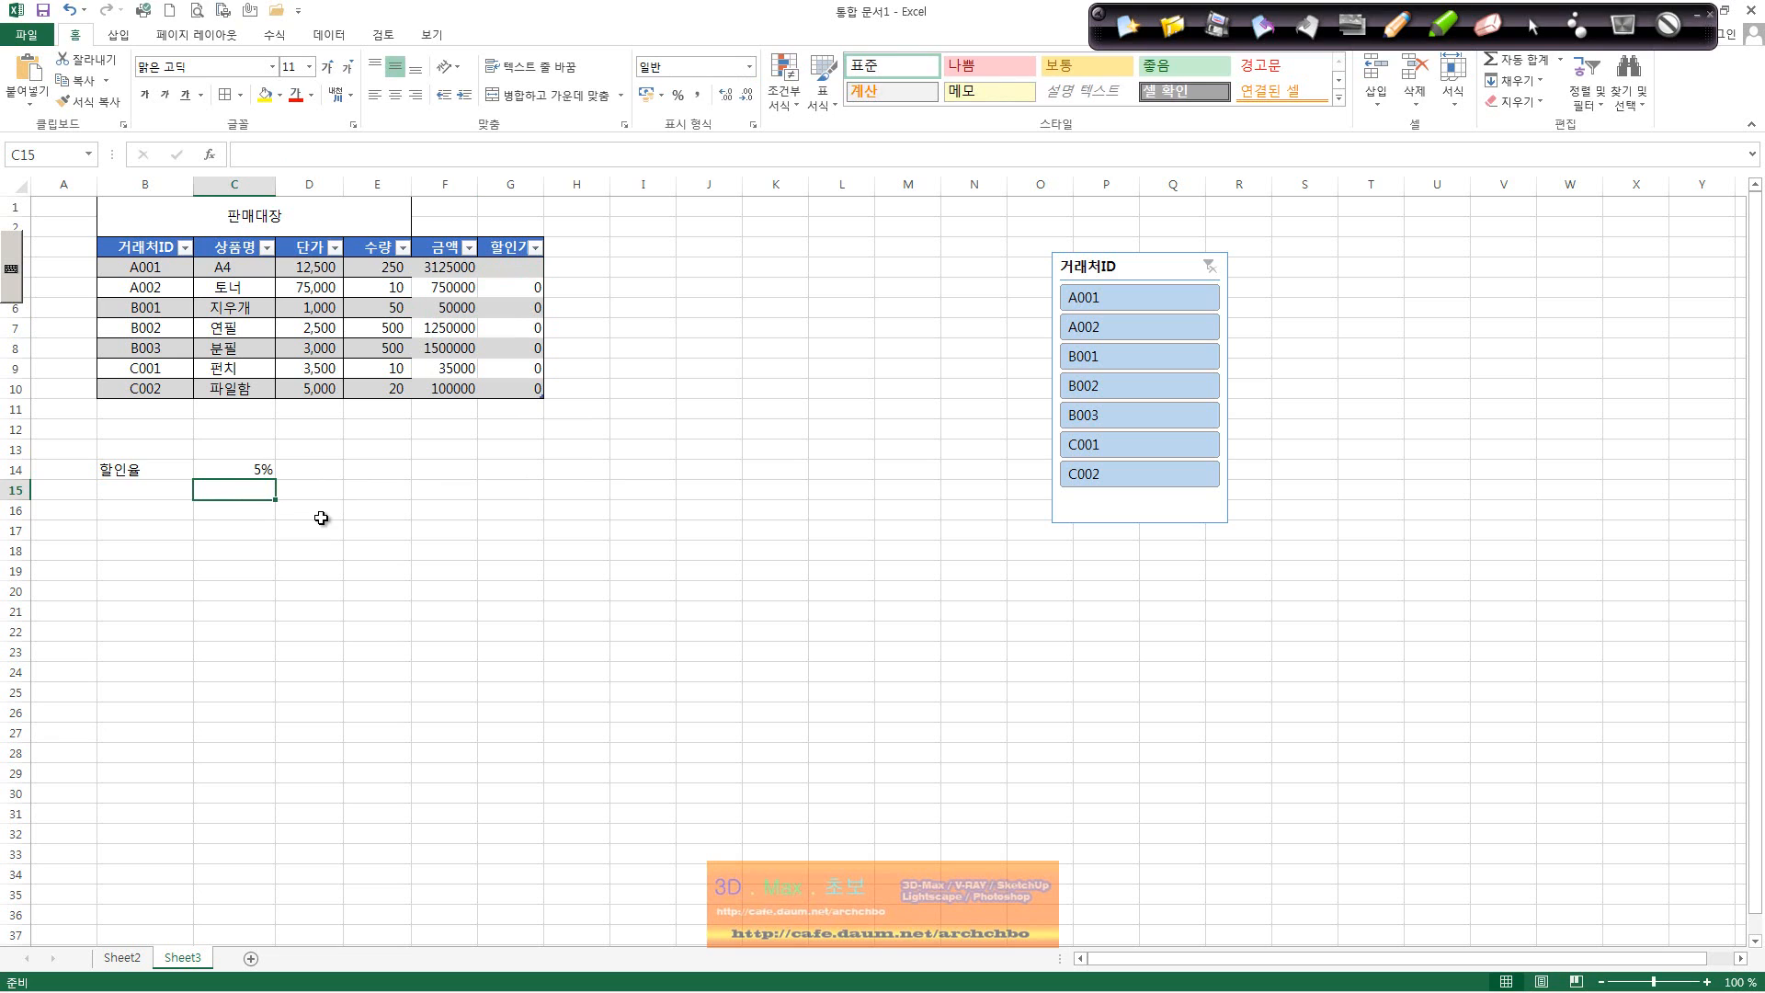
# Step: Handwrite ink notes below the slicer reading Excel 주소지정방식, with 상대주소 and 절대주소 listed under it
pyautogui.click(1386, 30)
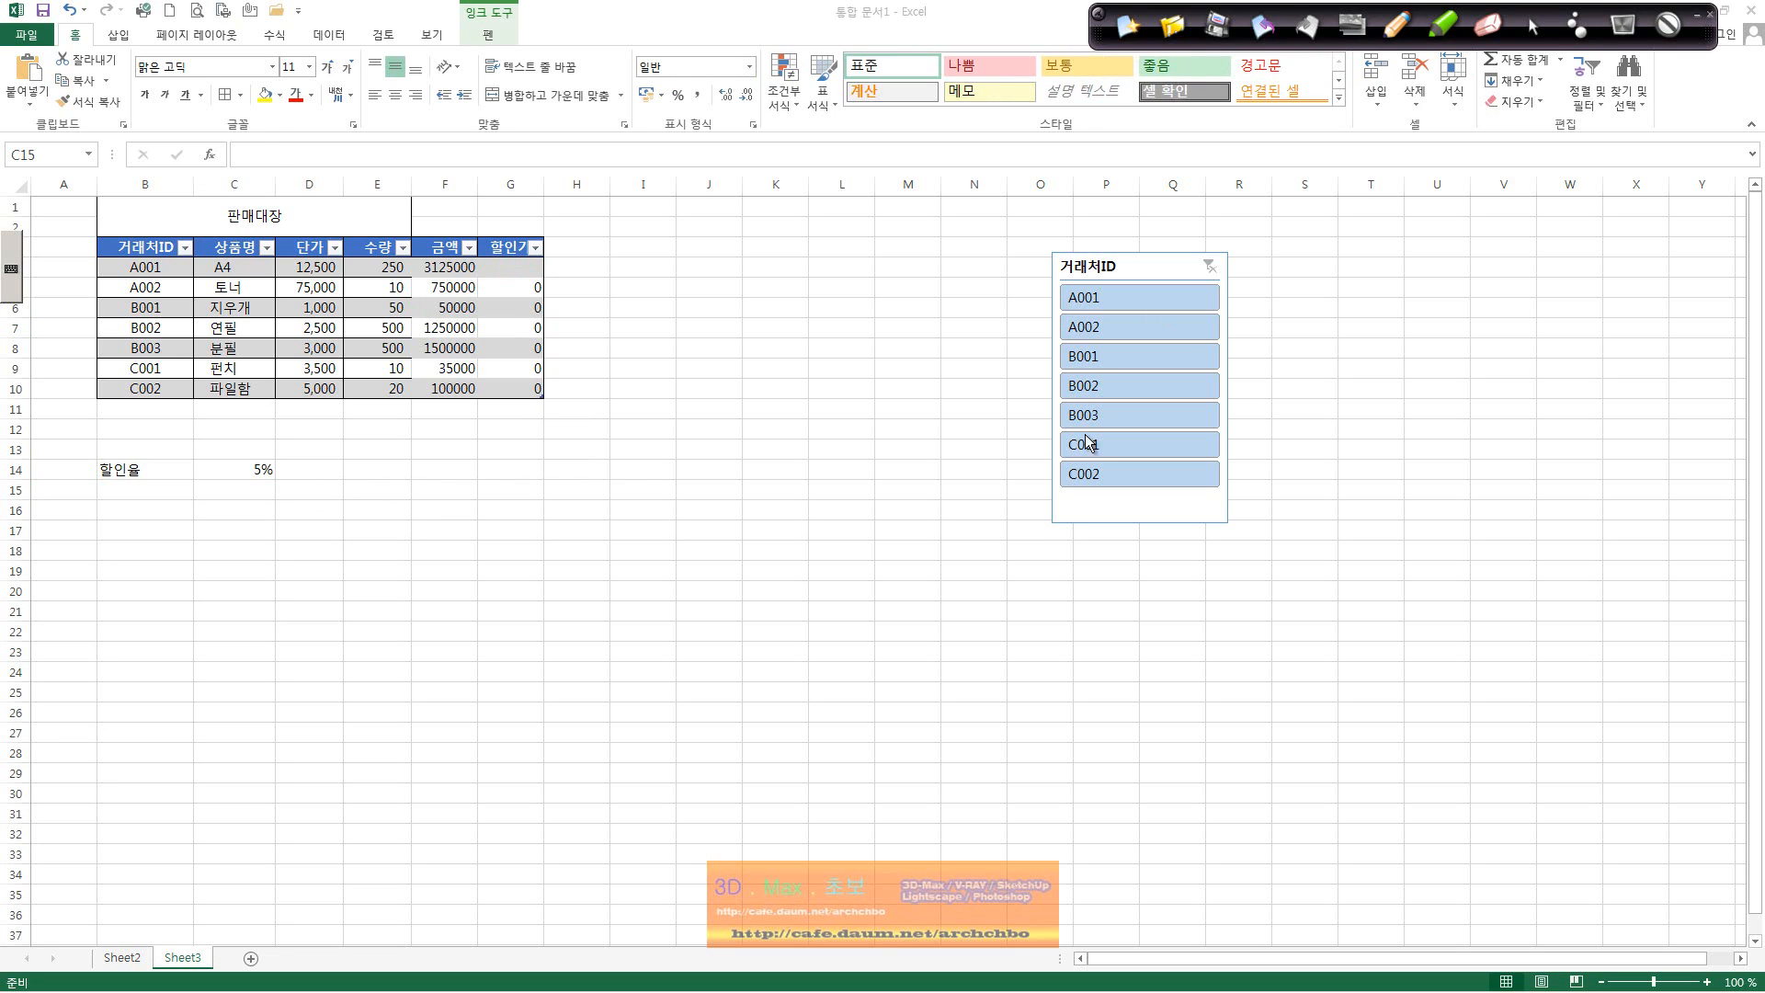
pyautogui.click(915, 568)
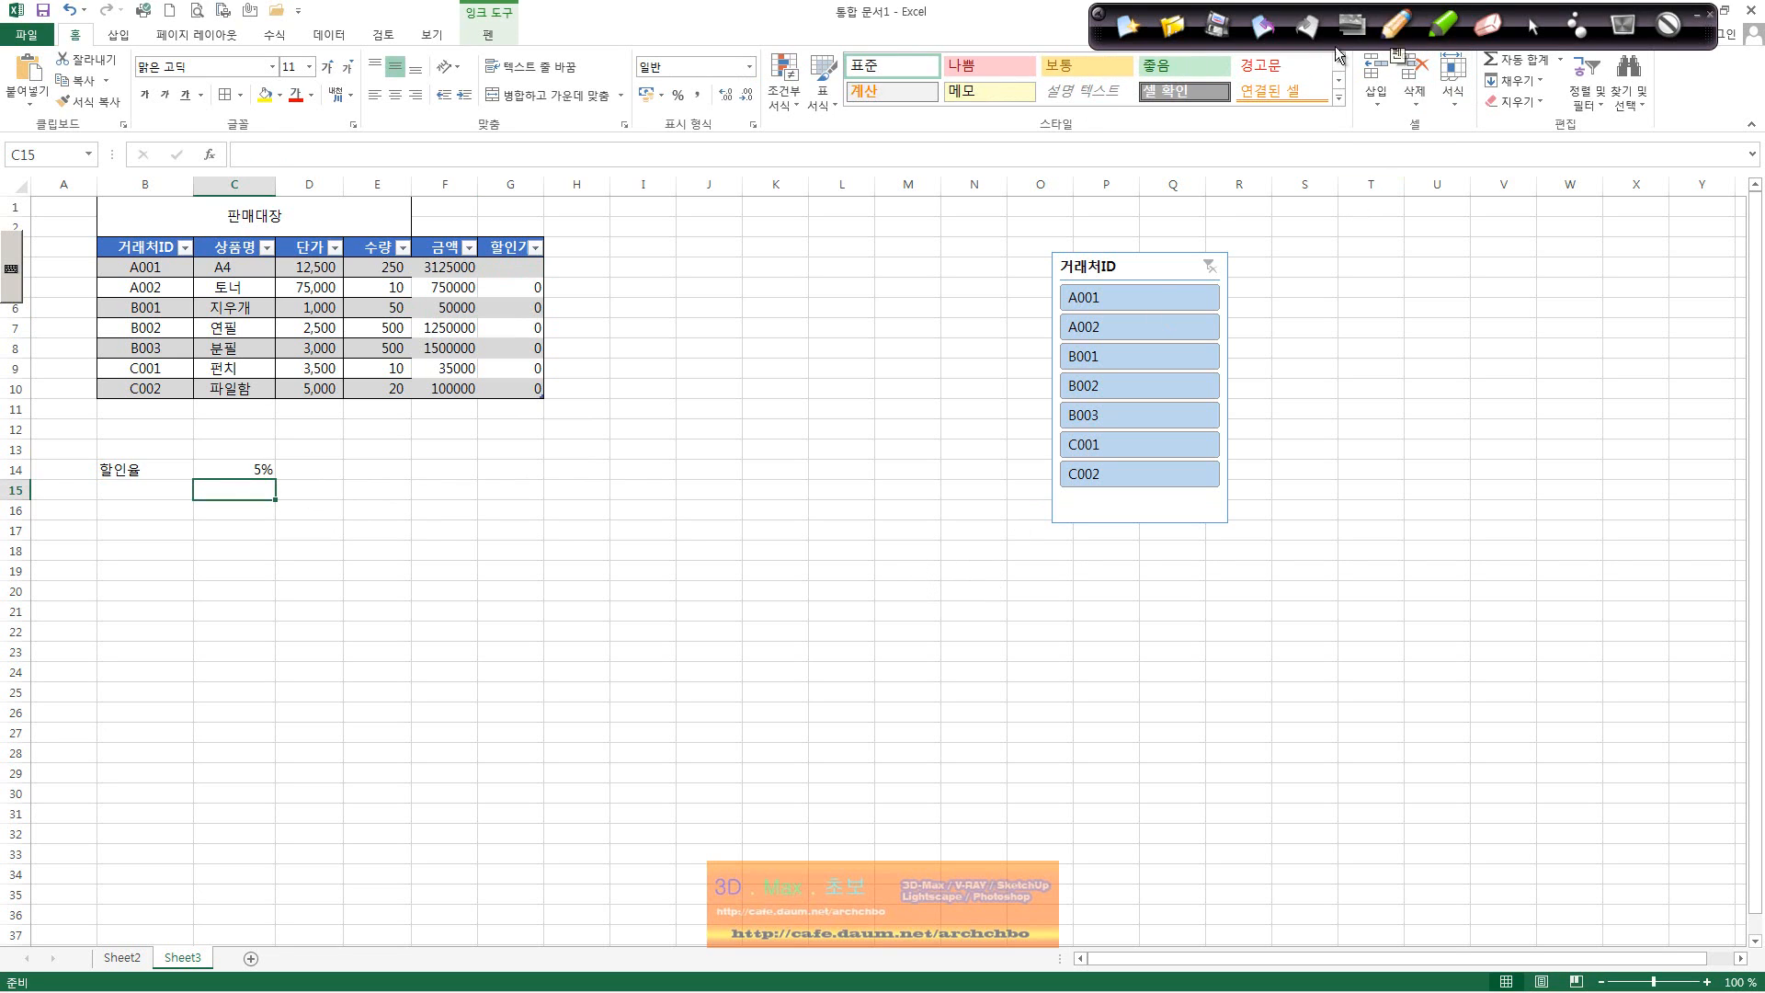
pyautogui.moveTo(937, 547)
pyautogui.mouseDown()
pyautogui.moveTo(893, 626)
pyautogui.moveTo(916, 599)
pyautogui.moveTo(1028, 576)
pyautogui.mouseUp()
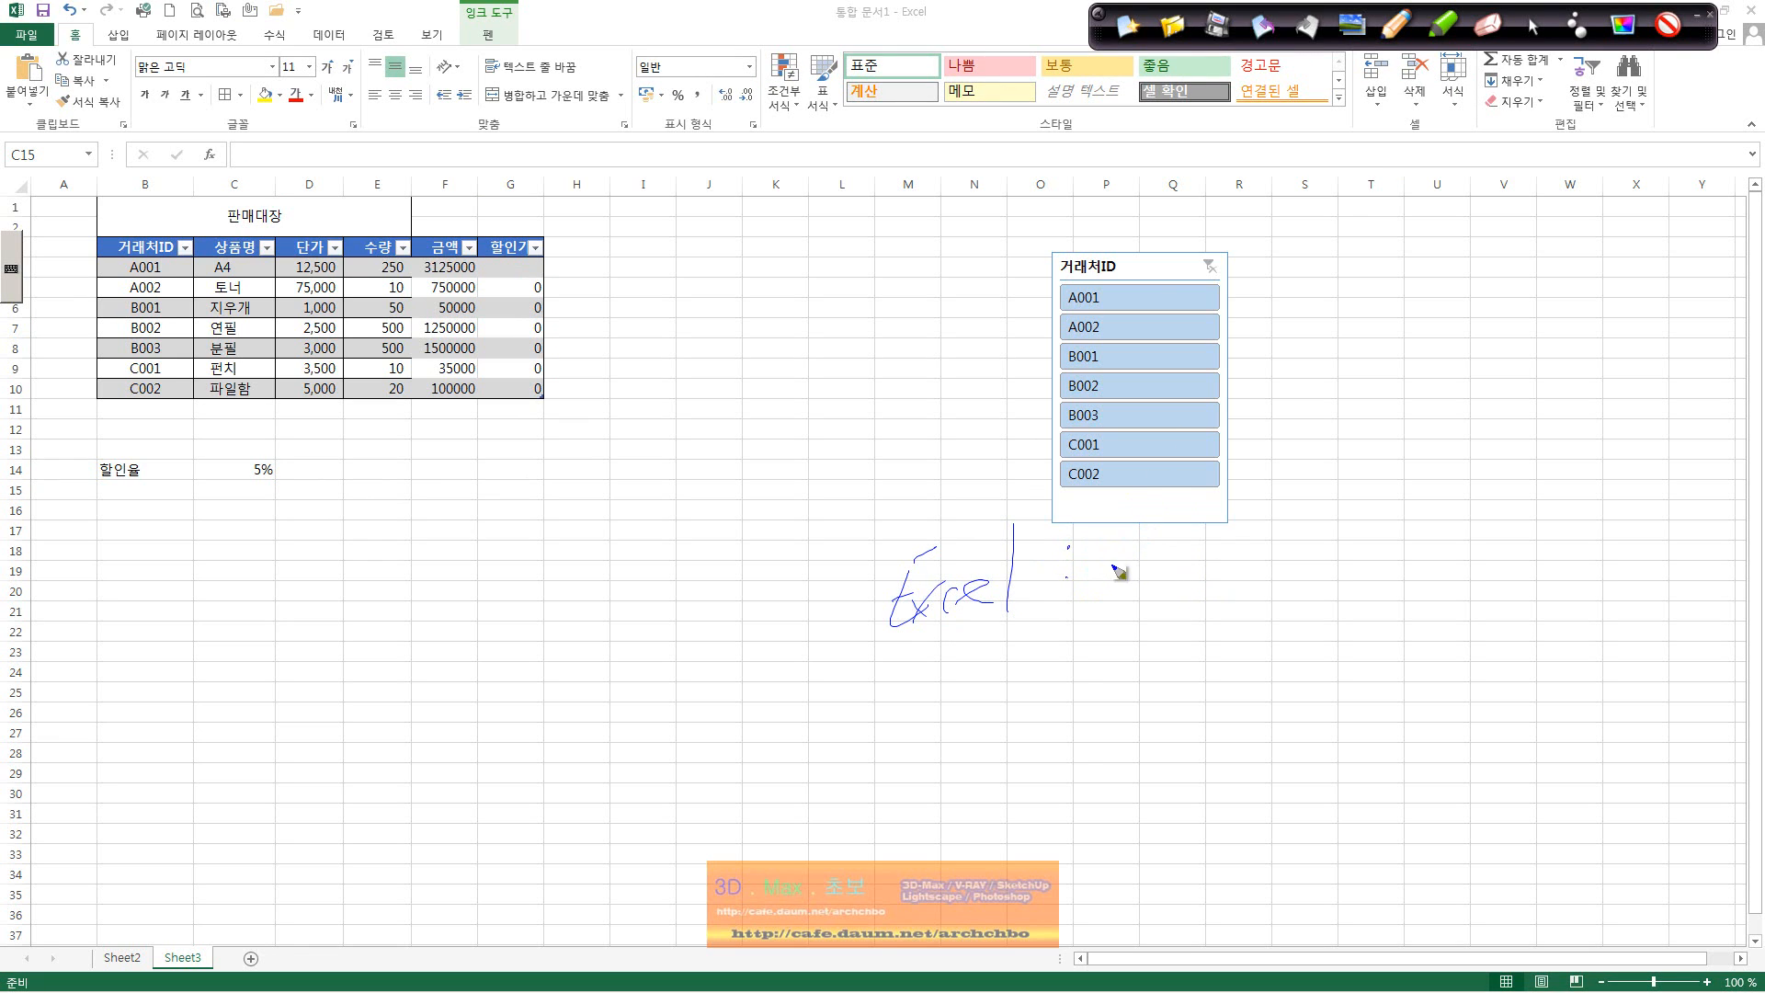
pyautogui.moveTo(1075, 552)
pyautogui.mouseDown()
pyautogui.moveTo(1135, 564)
pyautogui.moveTo(1213, 531)
pyautogui.moveTo(1245, 556)
pyautogui.moveTo(1284, 503)
pyautogui.moveTo(1304, 562)
pyautogui.mouseUp()
pyautogui.moveTo(1083, 634)
pyautogui.mouseDown()
pyautogui.moveTo(1264, 618)
pyautogui.moveTo(1107, 737)
pyautogui.moveTo(1131, 776)
pyautogui.moveTo(1200, 722)
pyautogui.moveTo(1215, 777)
pyautogui.moveTo(1342, 723)
pyautogui.mouseUp()
pyautogui.moveTo(1022, 671); pyautogui.dragTo(1085, 777)
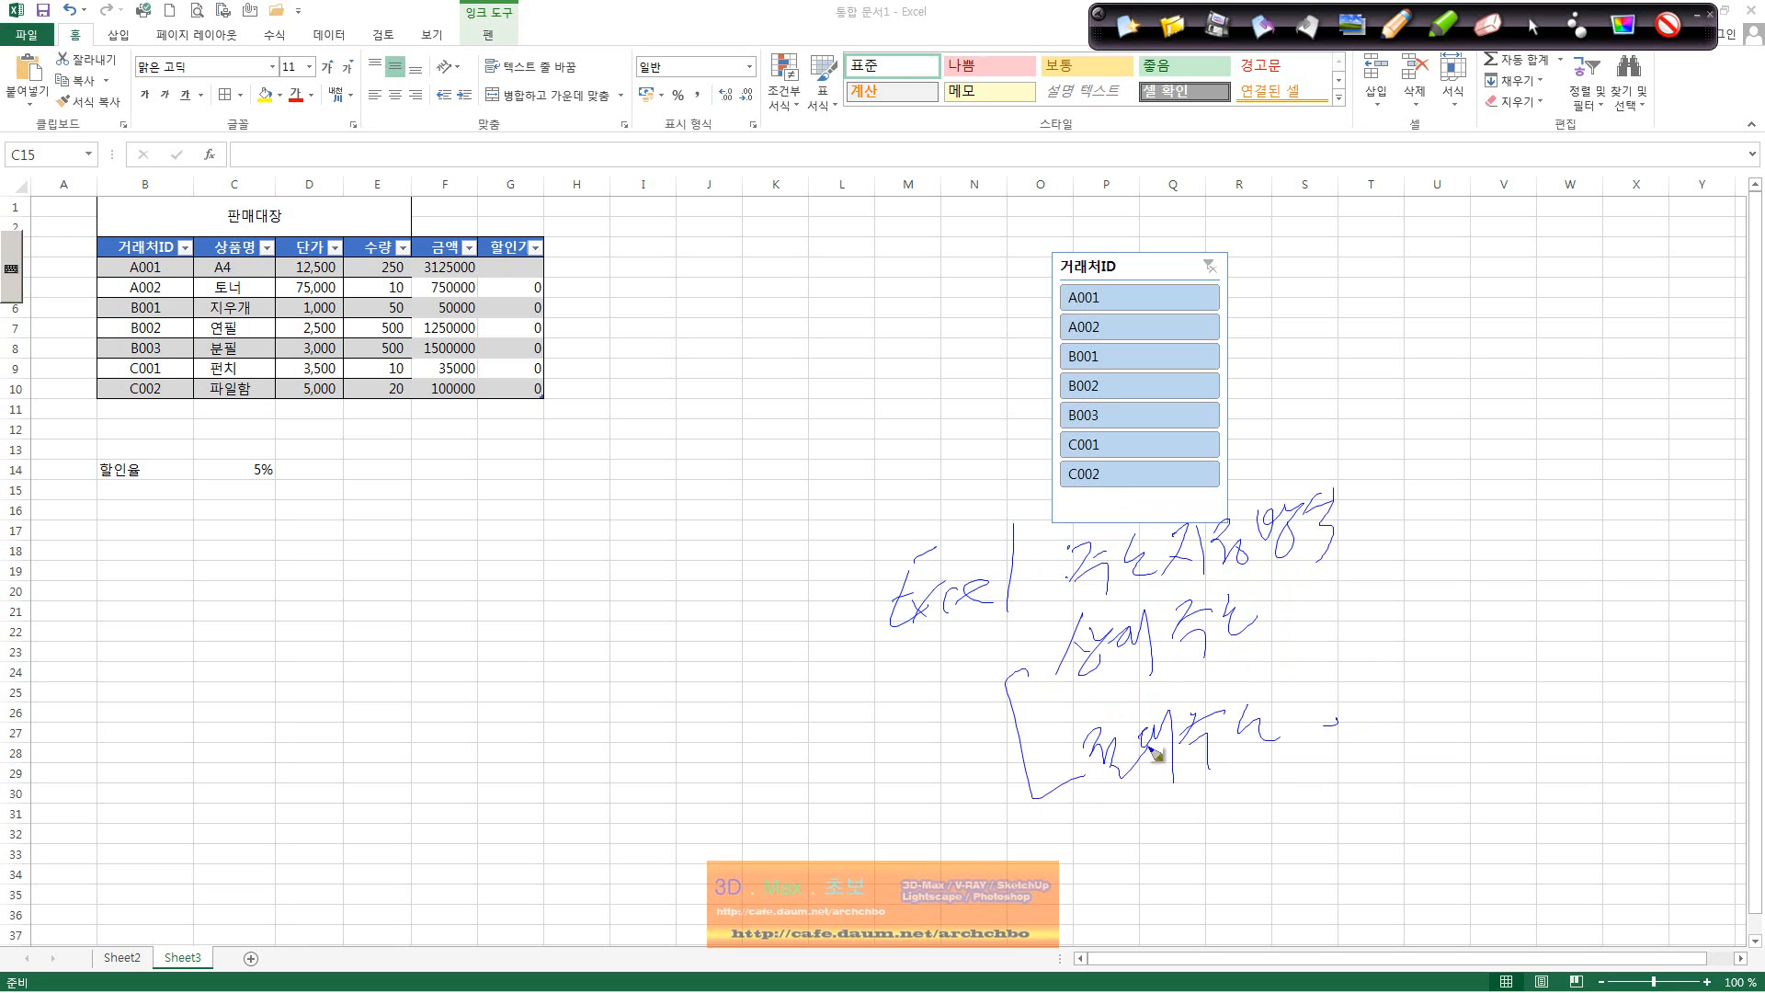
# Step: Handwrite definitions beside the two address types: 상대주소 as a cell address that keeps changing, 절대주소 as one that does not change
pyautogui.click(1296, 582)
pyautogui.moveTo(1305, 617)
pyautogui.mouseDown()
pyautogui.moveTo(1338, 588)
pyautogui.moveTo(1369, 602)
pyautogui.moveTo(1493, 520)
pyautogui.moveTo(1547, 533)
pyautogui.moveTo(1576, 494)
pyautogui.moveTo(1592, 517)
pyautogui.moveTo(1370, 648)
pyautogui.moveTo(1415, 616)
pyautogui.moveTo(1417, 657)
pyautogui.moveTo(1487, 612)
pyautogui.moveTo(1498, 641)
pyautogui.moveTo(1537, 648)
pyautogui.mouseUp()
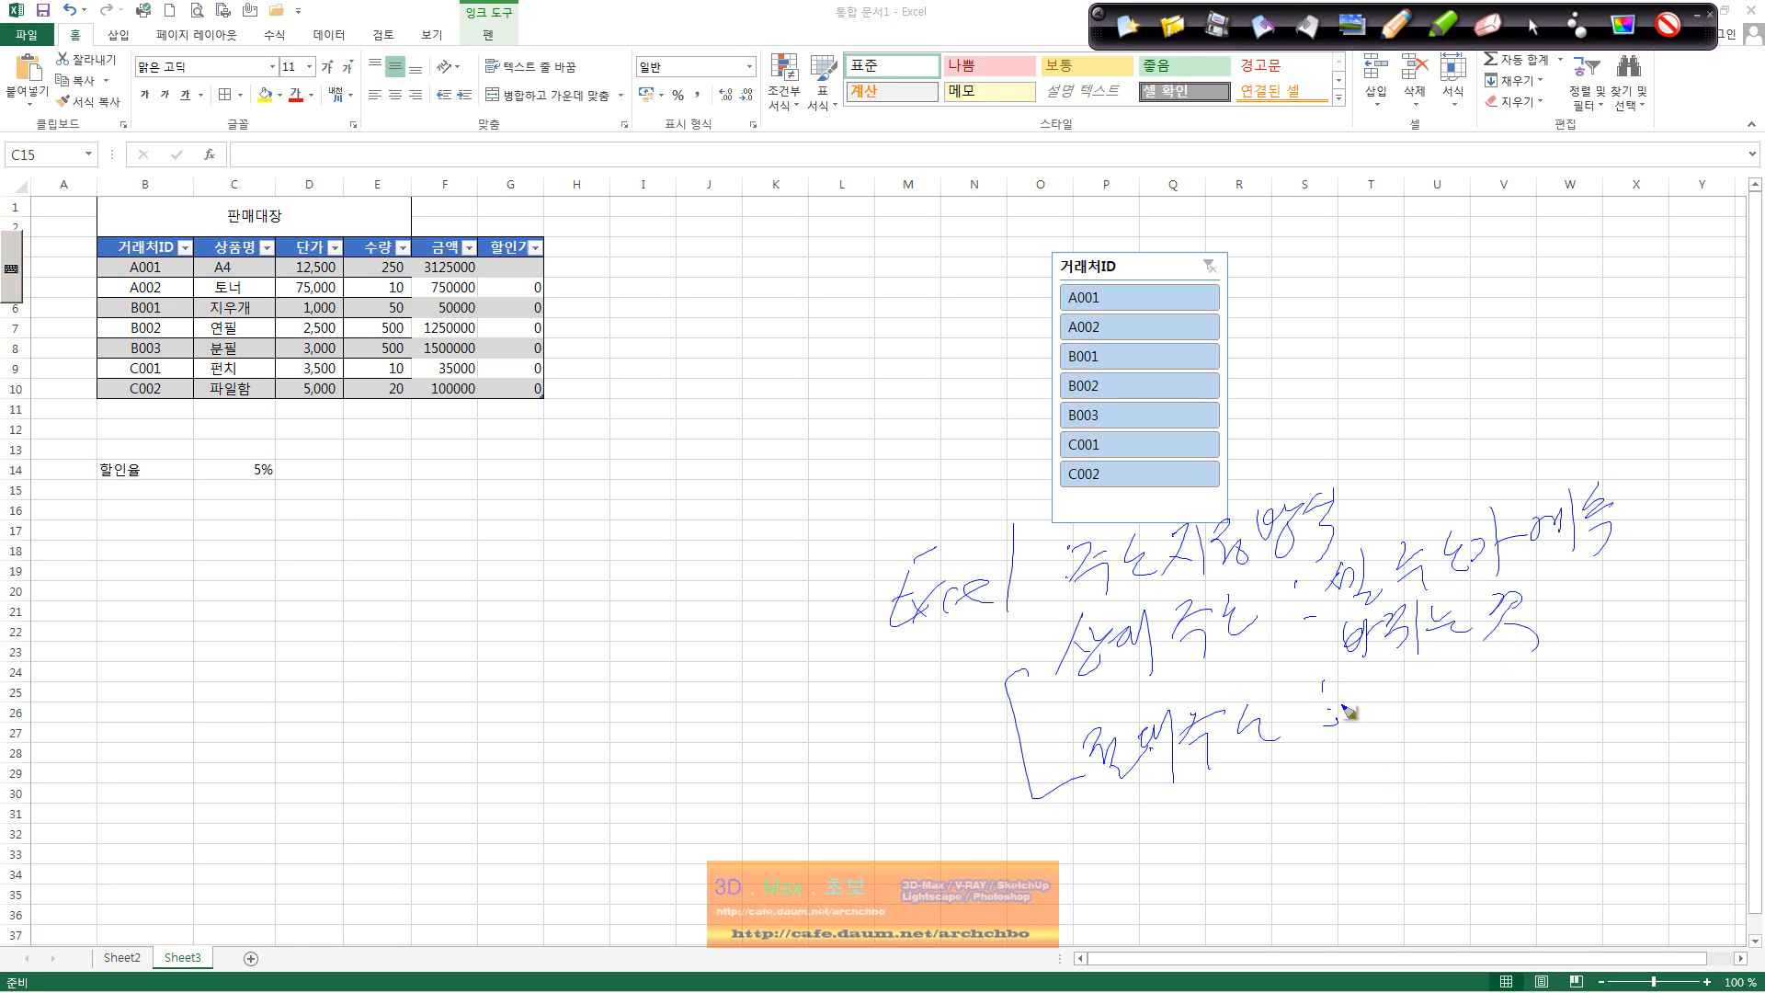
pyautogui.moveTo(1378, 686)
pyautogui.mouseDown()
pyautogui.moveTo(1406, 719)
pyautogui.moveTo(1496, 708)
pyautogui.moveTo(1614, 646)
pyautogui.moveTo(1640, 660)
pyautogui.moveTo(1671, 713)
pyautogui.moveTo(1461, 762)
pyautogui.moveTo(1457, 788)
pyautogui.moveTo(1497, 770)
pyautogui.moveTo(1493, 789)
pyautogui.moveTo(1553, 795)
pyautogui.mouseUp()
pyautogui.moveTo(1615, 803); pyautogui.dragTo(1629, 805)
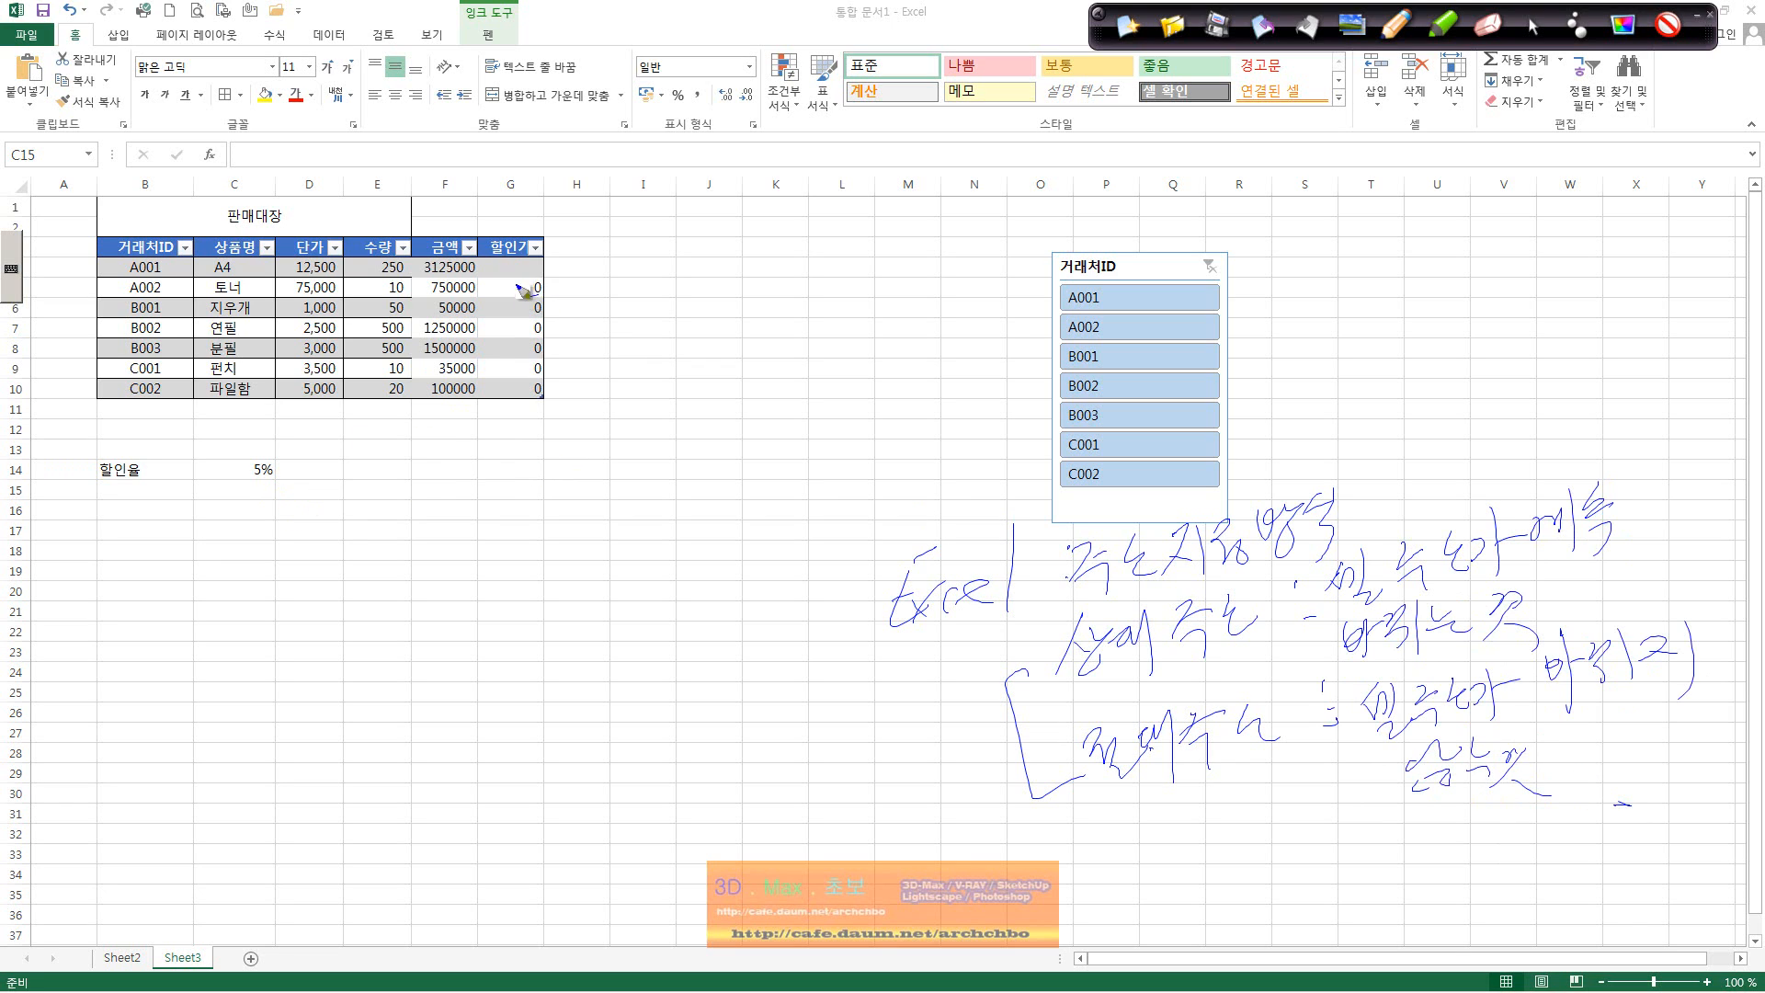
# Step: Circle the 0 in G5, handwrite the shifting references C14 to C18 beside the table, and circle the 5% rate in C14
pyautogui.moveTo(517, 286)
pyautogui.mouseDown()
pyautogui.moveTo(642, 267)
pyautogui.moveTo(584, 315)
pyautogui.moveTo(611, 304)
pyautogui.moveTo(593, 395)
pyautogui.moveTo(596, 375)
pyautogui.moveTo(629, 389)
pyautogui.moveTo(596, 445)
pyautogui.moveTo(631, 456)
pyautogui.mouseUp()
pyautogui.moveTo(664, 327); pyautogui.dragTo(641, 519)
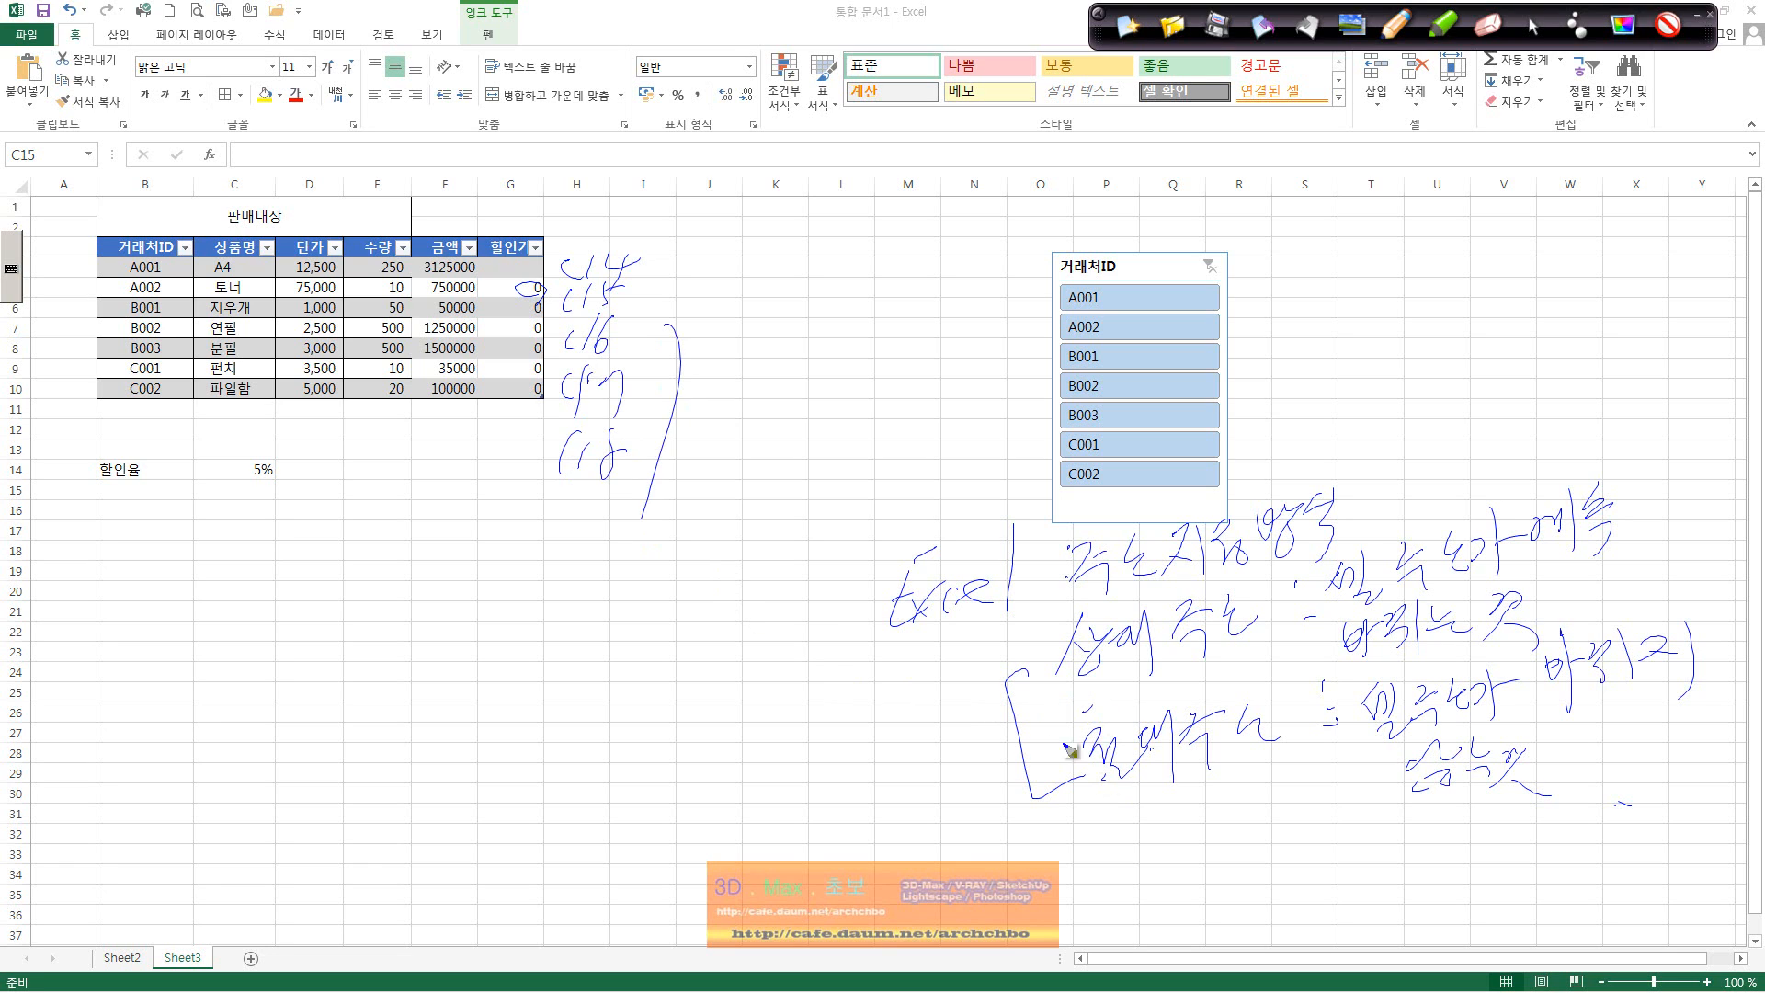
pyautogui.moveTo(274, 449); pyautogui.dragTo(275, 499)
pyautogui.moveTo(281, 472); pyautogui.dragTo(289, 464)
# Step: Handwrite 금액 × 할인율 below the table, underline both terms, and label 금액 as 상대주소 and 할인율 as 절대주소
pyautogui.moveTo(331, 523)
pyautogui.mouseDown()
pyautogui.moveTo(339, 570)
pyautogui.moveTo(421, 524)
pyautogui.moveTo(432, 551)
pyautogui.moveTo(539, 494)
pyautogui.moveTo(574, 536)
pyautogui.mouseUp()
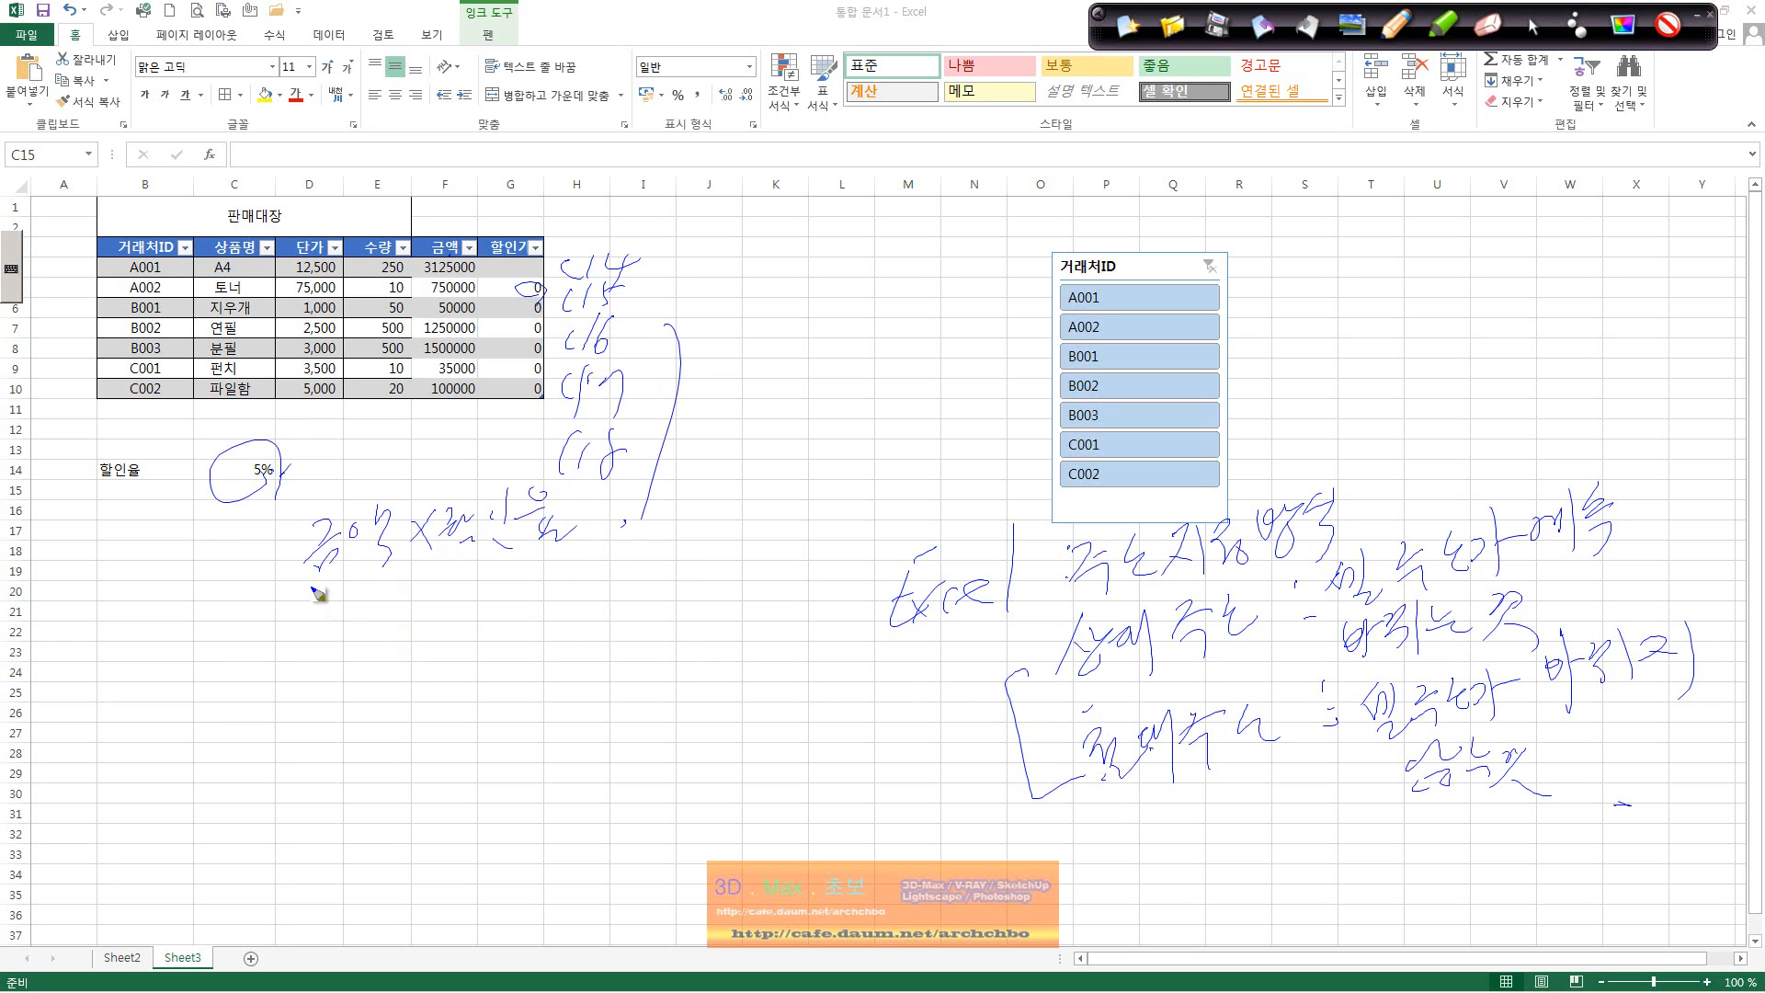
pyautogui.moveTo(312, 591); pyautogui.dragTo(389, 568)
pyautogui.moveTo(475, 263); pyautogui.dragTo(482, 395)
pyautogui.moveTo(292, 634)
pyautogui.mouseDown()
pyautogui.moveTo(317, 660)
pyautogui.moveTo(378, 645)
pyautogui.moveTo(405, 682)
pyautogui.moveTo(428, 654)
pyautogui.moveTo(354, 662)
pyautogui.mouseUp()
pyautogui.moveTo(496, 561); pyautogui.dragTo(590, 538)
pyautogui.moveTo(255, 480); pyautogui.dragTo(265, 480)
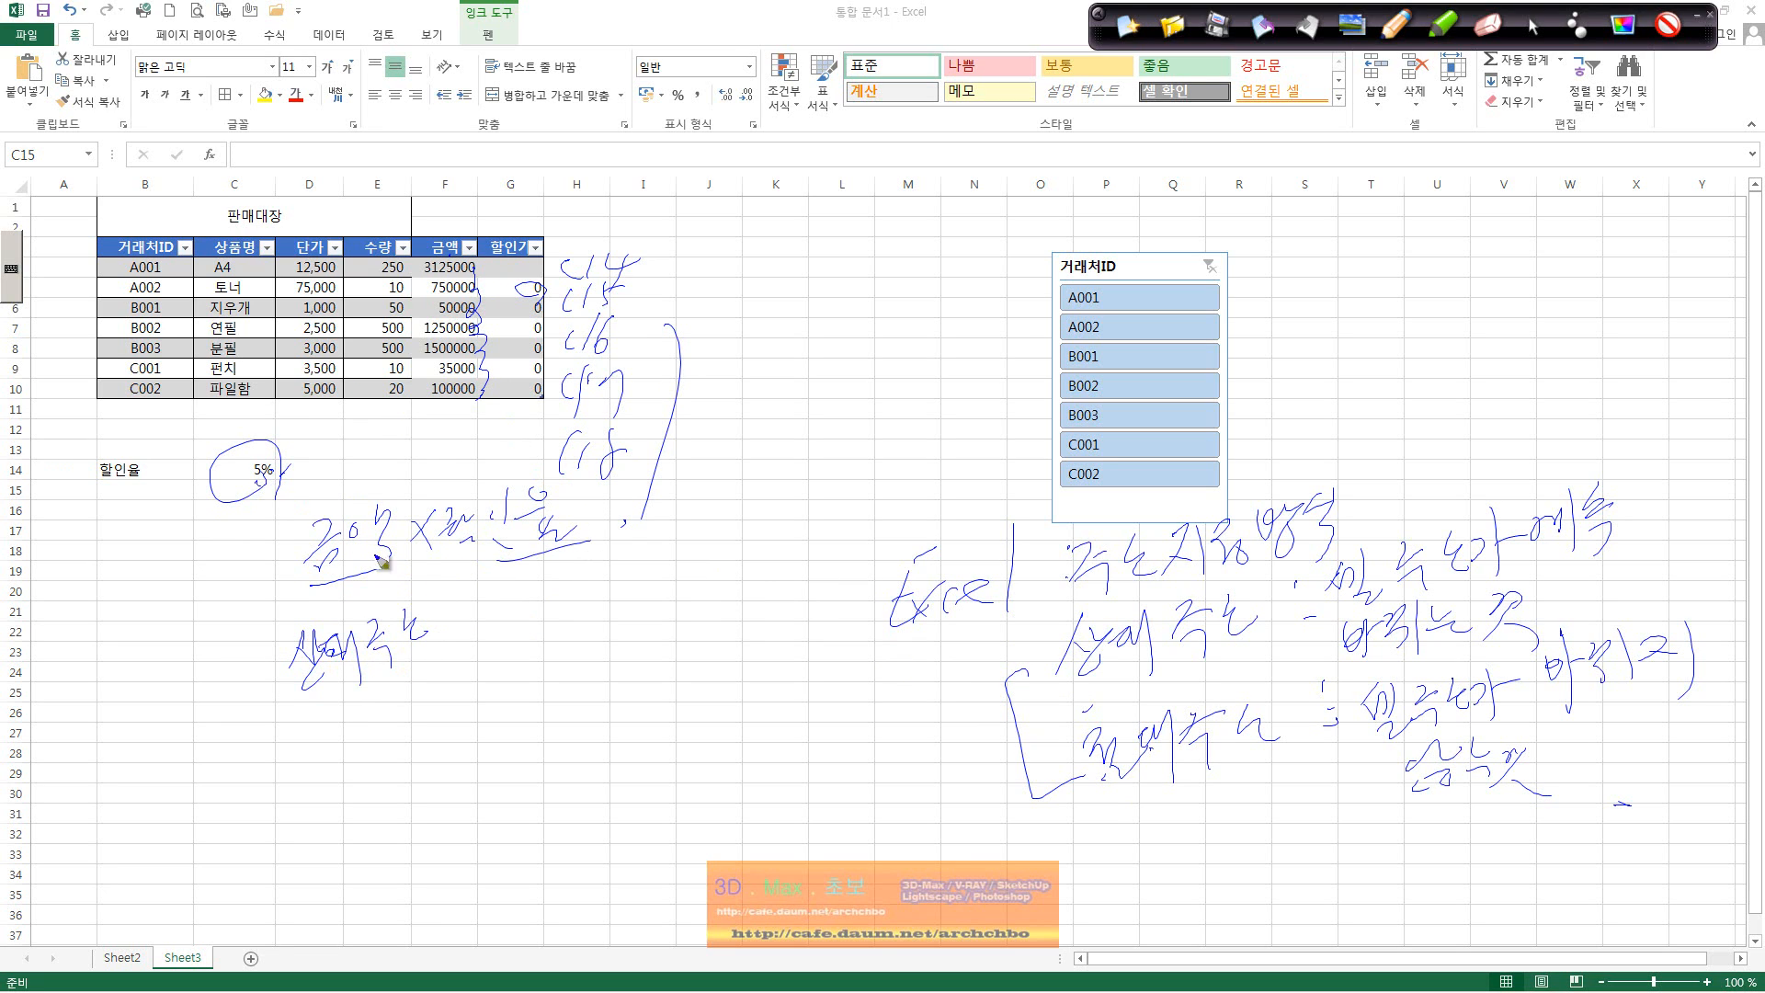
pyautogui.moveTo(506, 600); pyautogui.dragTo(669, 590)
pyautogui.moveTo(688, 602); pyautogui.dragTo(709, 585)
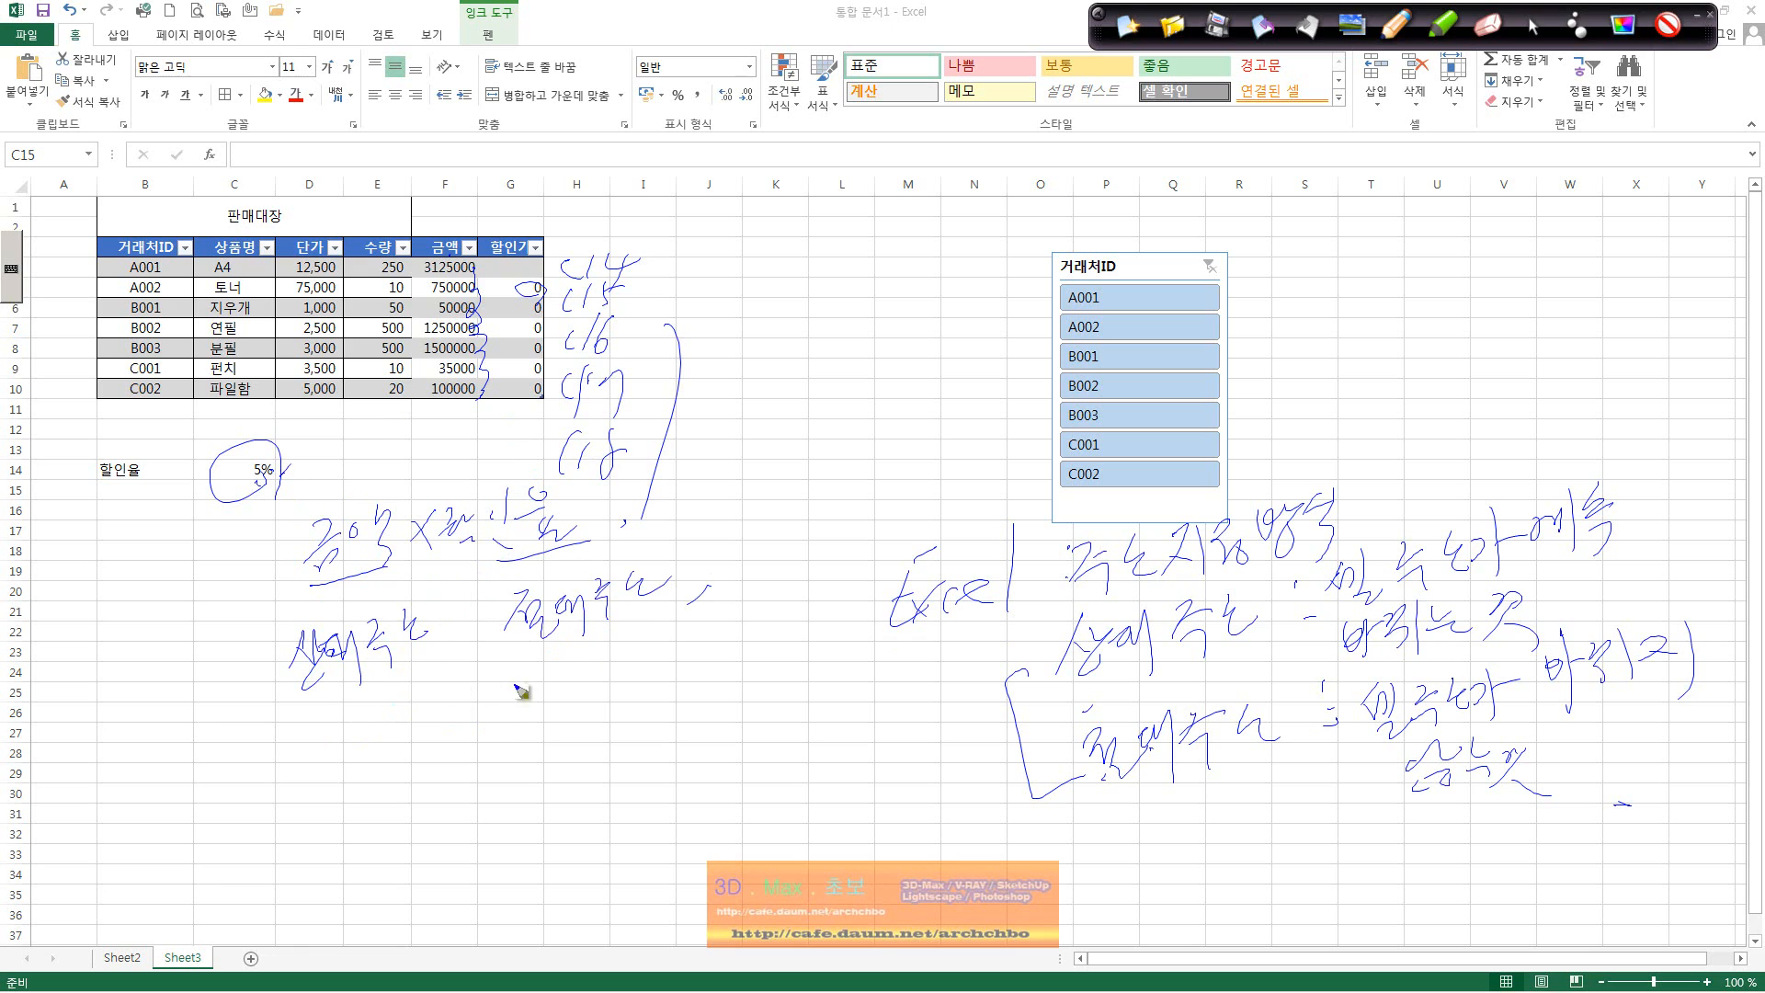
# Step: Handwrite three numbered 절대주소 cases: column fixed with row moving, column moving with row fixed, and both fixed, and bracket them
pyautogui.moveTo(515, 686)
pyautogui.mouseDown()
pyautogui.moveTo(565, 696)
pyautogui.moveTo(568, 667)
pyautogui.moveTo(655, 685)
pyautogui.moveTo(692, 639)
pyautogui.moveTo(701, 662)
pyautogui.moveTo(760, 619)
pyautogui.moveTo(791, 653)
pyautogui.moveTo(800, 606)
pyautogui.moveTo(869, 602)
pyautogui.moveTo(900, 628)
pyautogui.mouseUp()
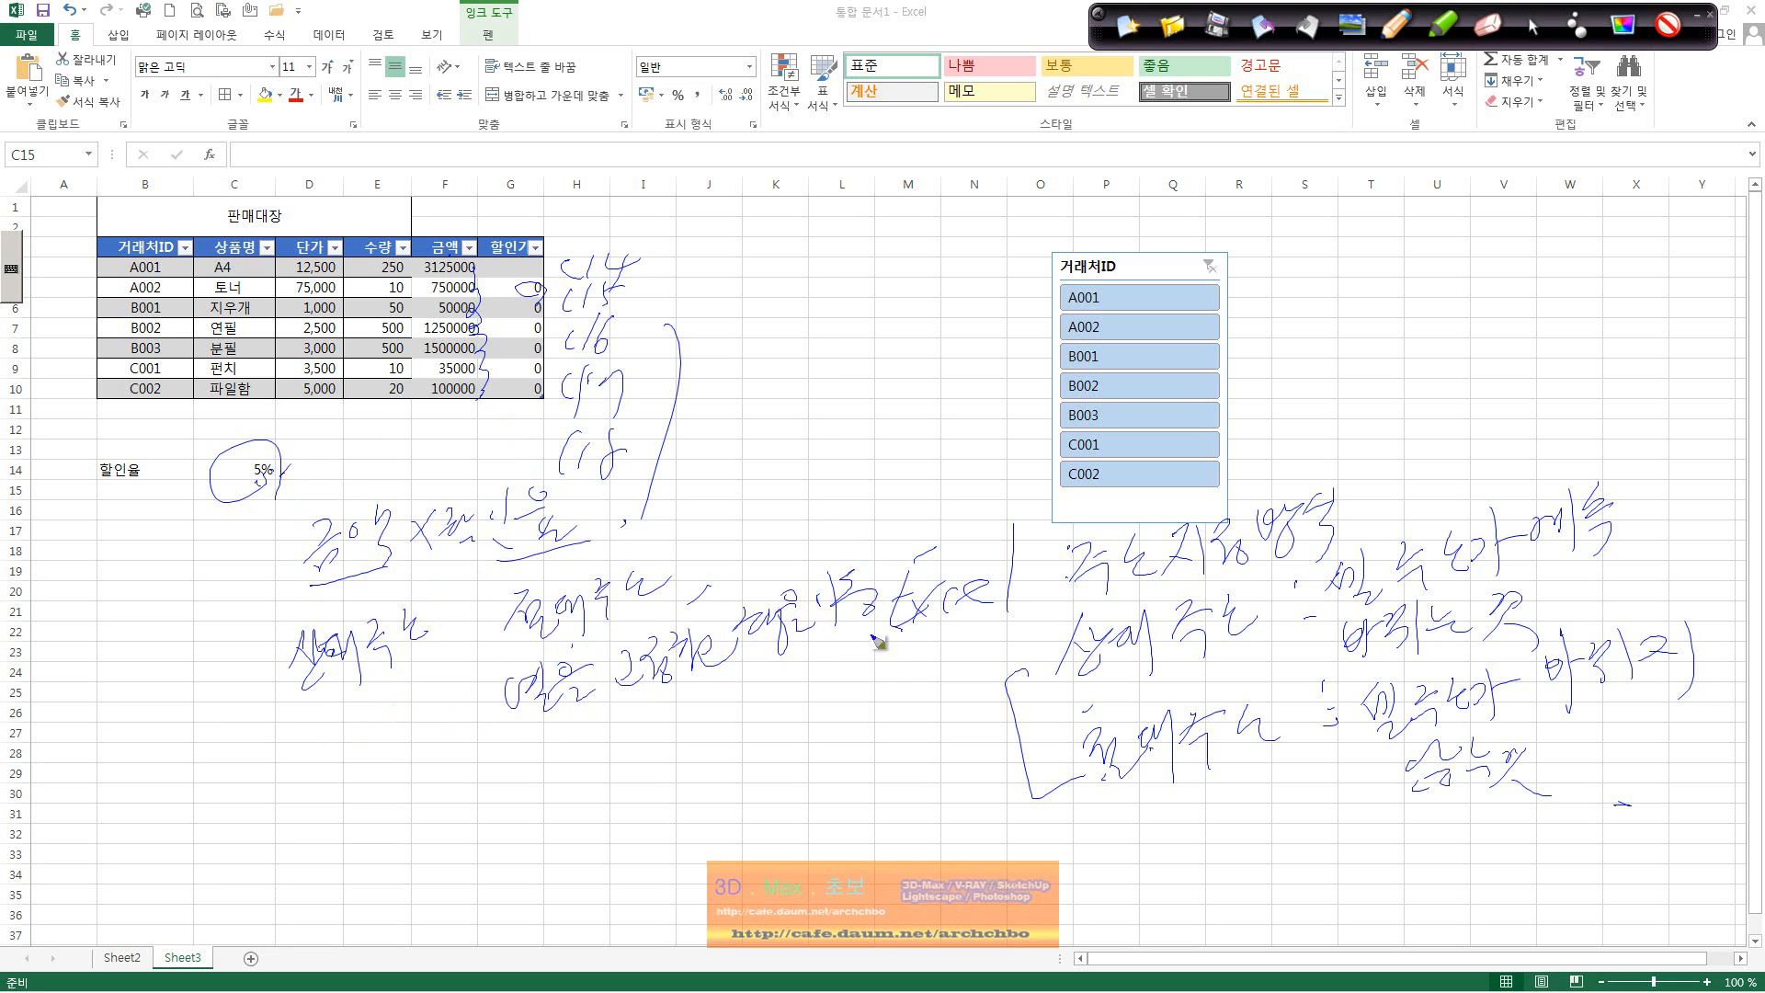
pyautogui.moveTo(450, 726); pyautogui.dragTo(452, 736)
pyautogui.moveTo(430, 700); pyautogui.dragTo(472, 809)
pyautogui.moveTo(527, 755)
pyautogui.mouseDown()
pyautogui.moveTo(537, 772)
pyautogui.moveTo(556, 736)
pyautogui.moveTo(573, 774)
pyautogui.moveTo(619, 770)
pyautogui.moveTo(649, 737)
pyautogui.moveTo(792, 722)
pyautogui.moveTo(811, 694)
pyautogui.moveTo(906, 703)
pyautogui.mouseUp()
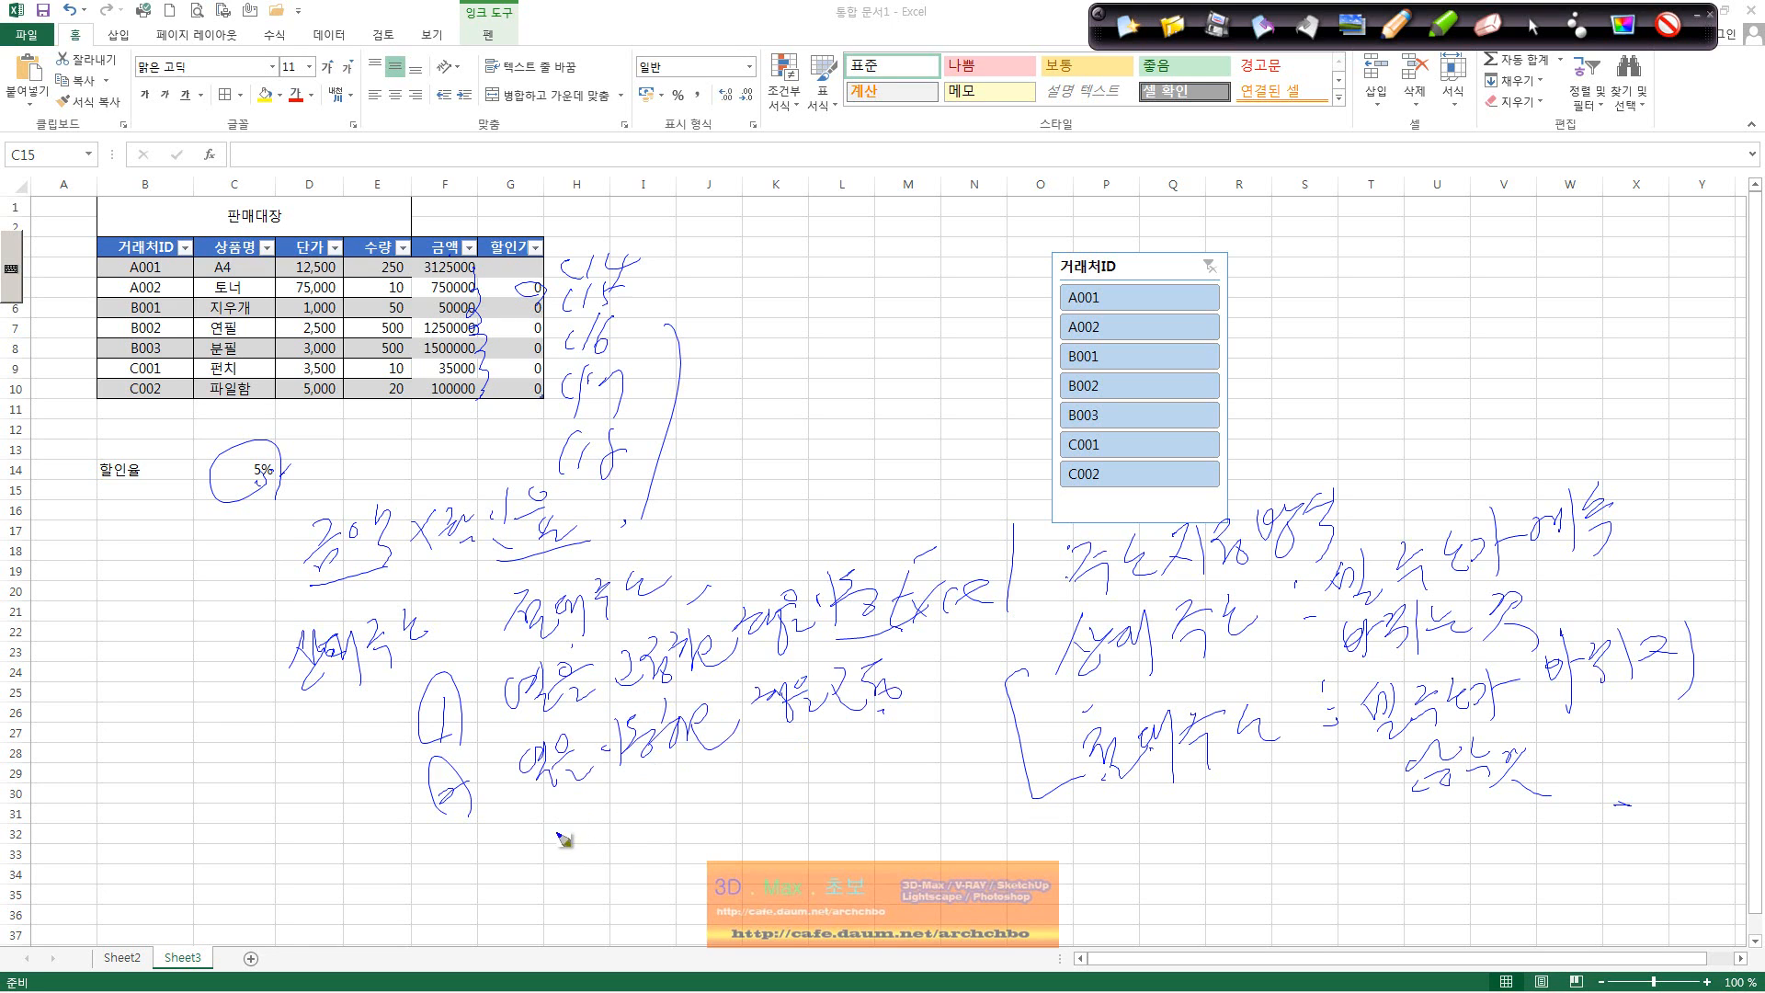
pyautogui.moveTo(481, 869)
pyautogui.mouseDown()
pyautogui.moveTo(482, 827)
pyautogui.moveTo(499, 884)
pyautogui.moveTo(556, 827)
pyautogui.moveTo(685, 800)
pyautogui.moveTo(739, 808)
pyautogui.moveTo(820, 735)
pyautogui.moveTo(914, 710)
pyautogui.moveTo(956, 733)
pyautogui.mouseUp()
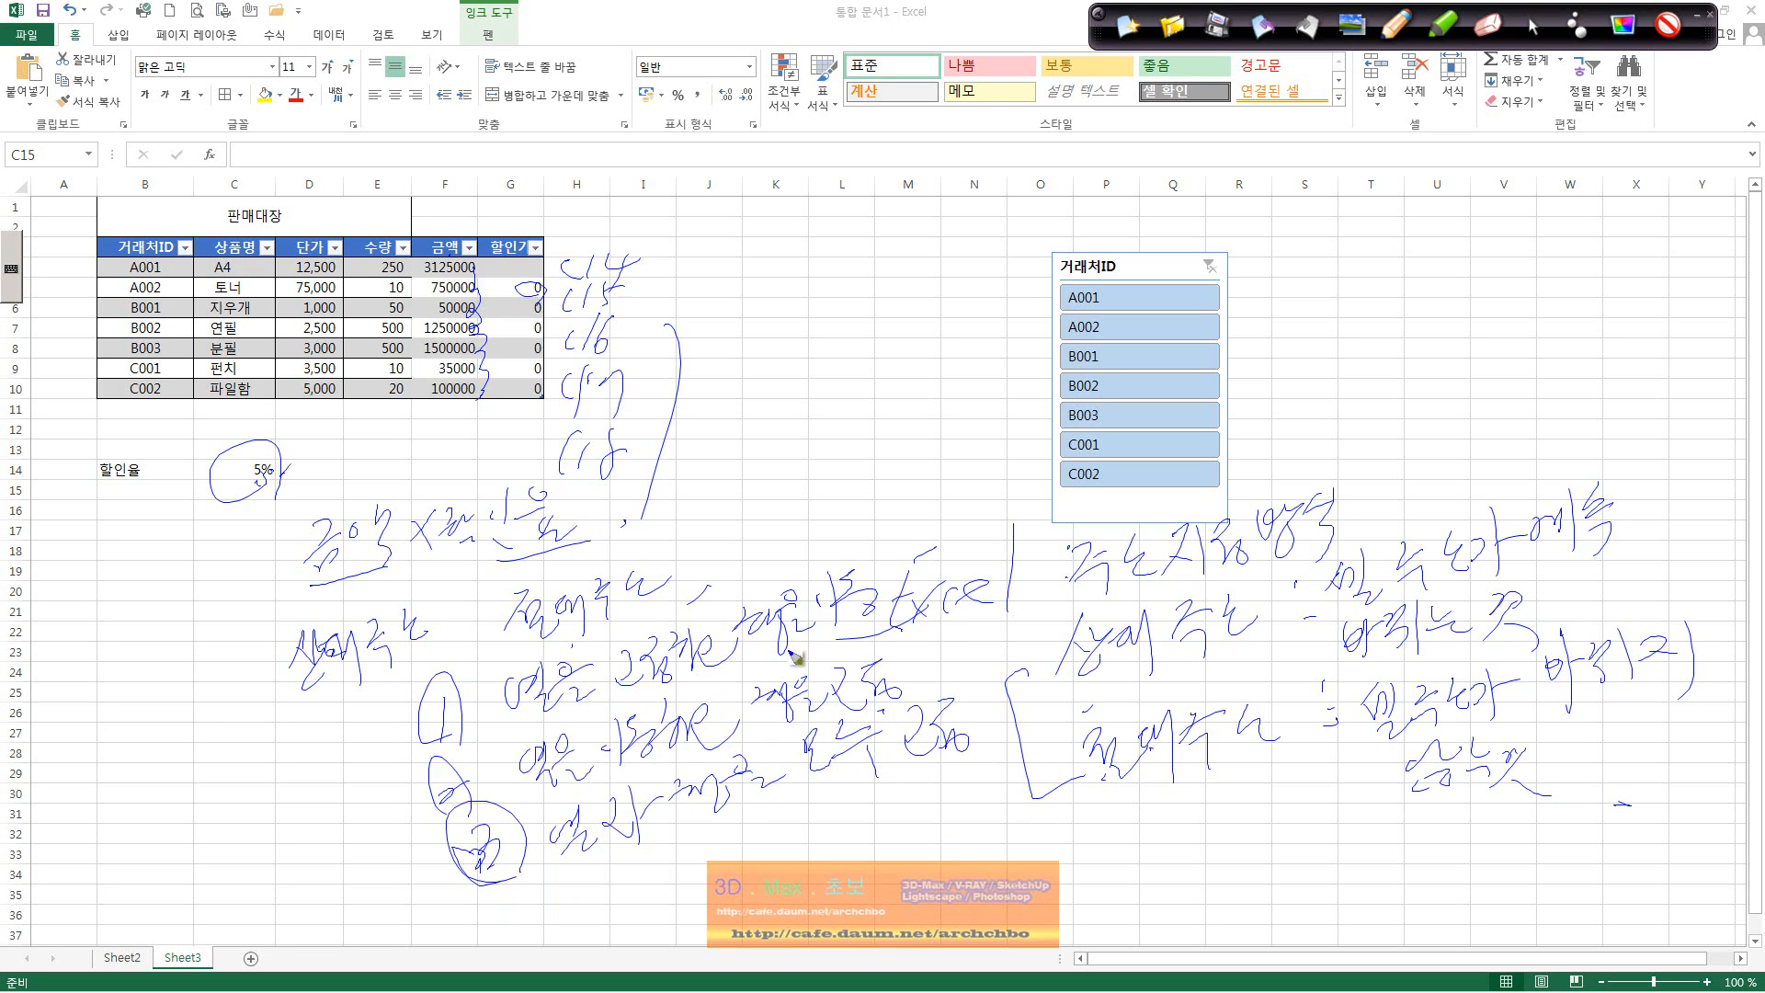
pyautogui.moveTo(971, 586); pyautogui.dragTo(1011, 671)
# Step: Handwrite the reference examples $C14, $C$14 and C$14 between the table and the slicer, and leave pen mode
pyautogui.moveTo(791, 249)
pyautogui.mouseDown()
pyautogui.moveTo(777, 247)
pyautogui.moveTo(789, 317)
pyautogui.mouseUp()
pyautogui.moveTo(845, 241); pyautogui.dragTo(855, 280)
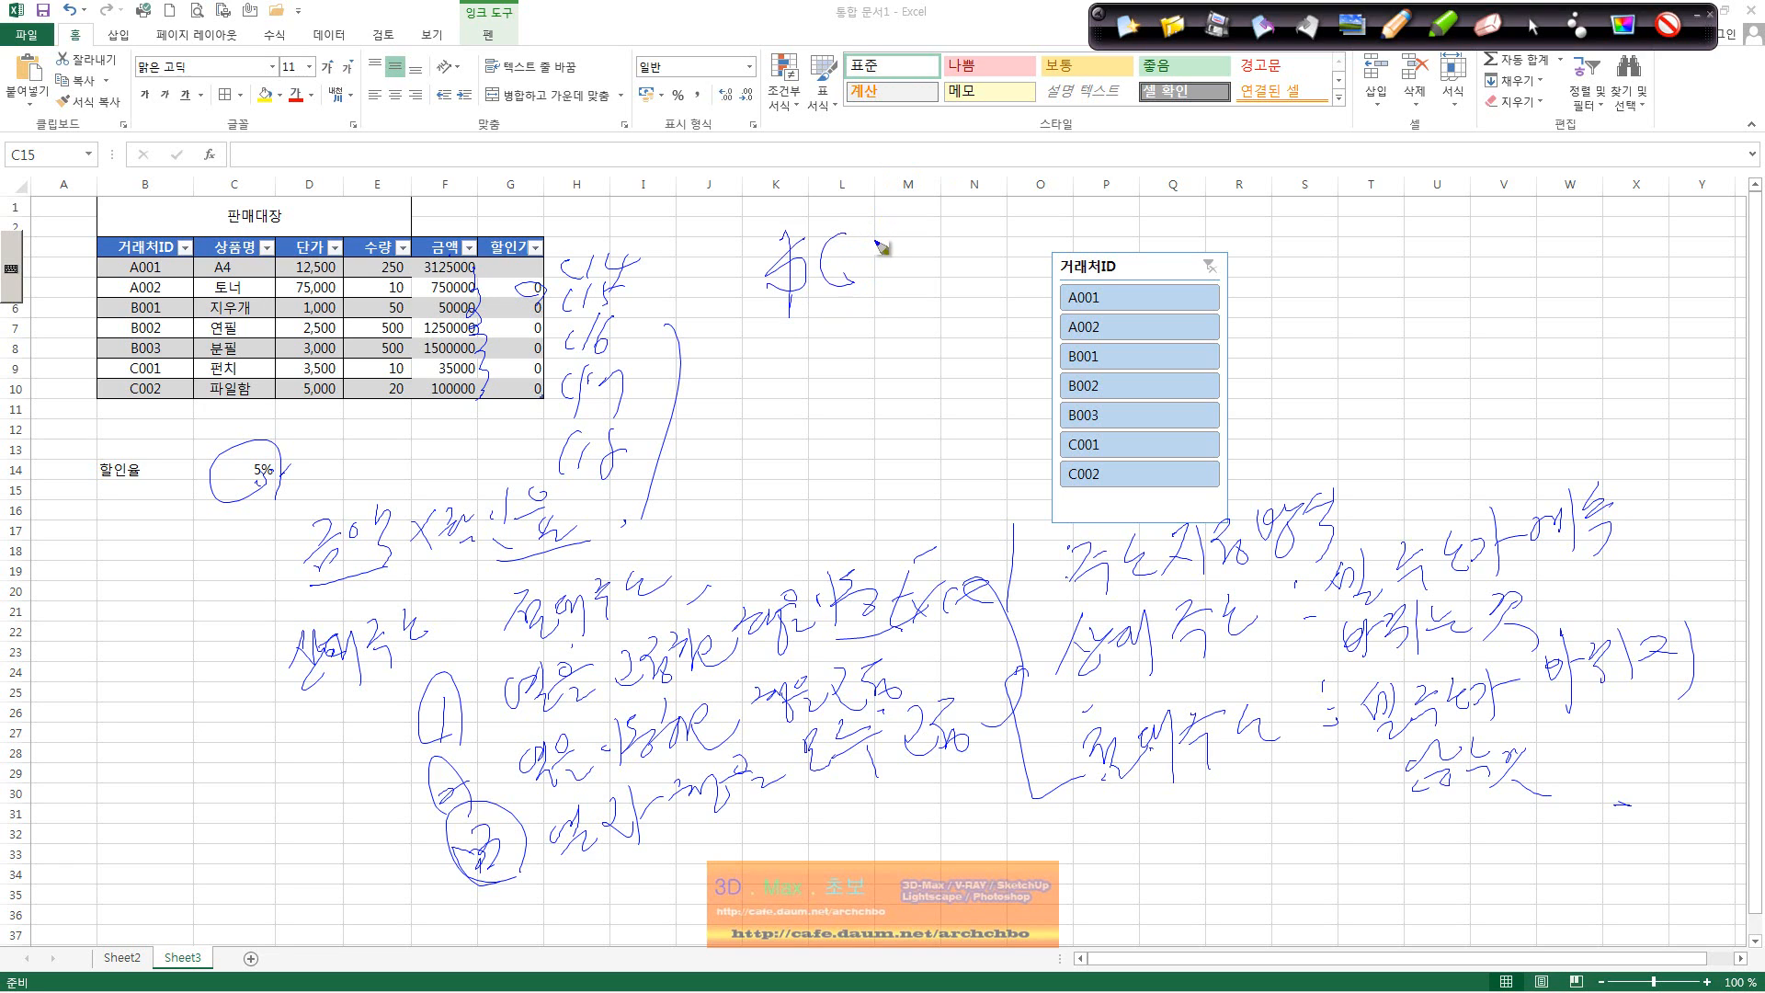
pyautogui.moveTo(881, 241)
pyautogui.mouseDown()
pyautogui.moveTo(873, 292)
pyautogui.moveTo(935, 237)
pyautogui.moveTo(905, 274)
pyautogui.mouseUp()
pyautogui.moveTo(806, 357)
pyautogui.mouseDown()
pyautogui.moveTo(780, 398)
pyautogui.moveTo(802, 423)
pyautogui.moveTo(872, 367)
pyautogui.mouseUp()
pyautogui.moveTo(888, 327)
pyautogui.mouseDown()
pyautogui.moveTo(887, 377)
pyautogui.moveTo(919, 359)
pyautogui.mouseUp()
pyautogui.moveTo(949, 303)
pyautogui.mouseDown()
pyautogui.moveTo(939, 341)
pyautogui.moveTo(974, 317)
pyautogui.moveTo(962, 366)
pyautogui.mouseUp()
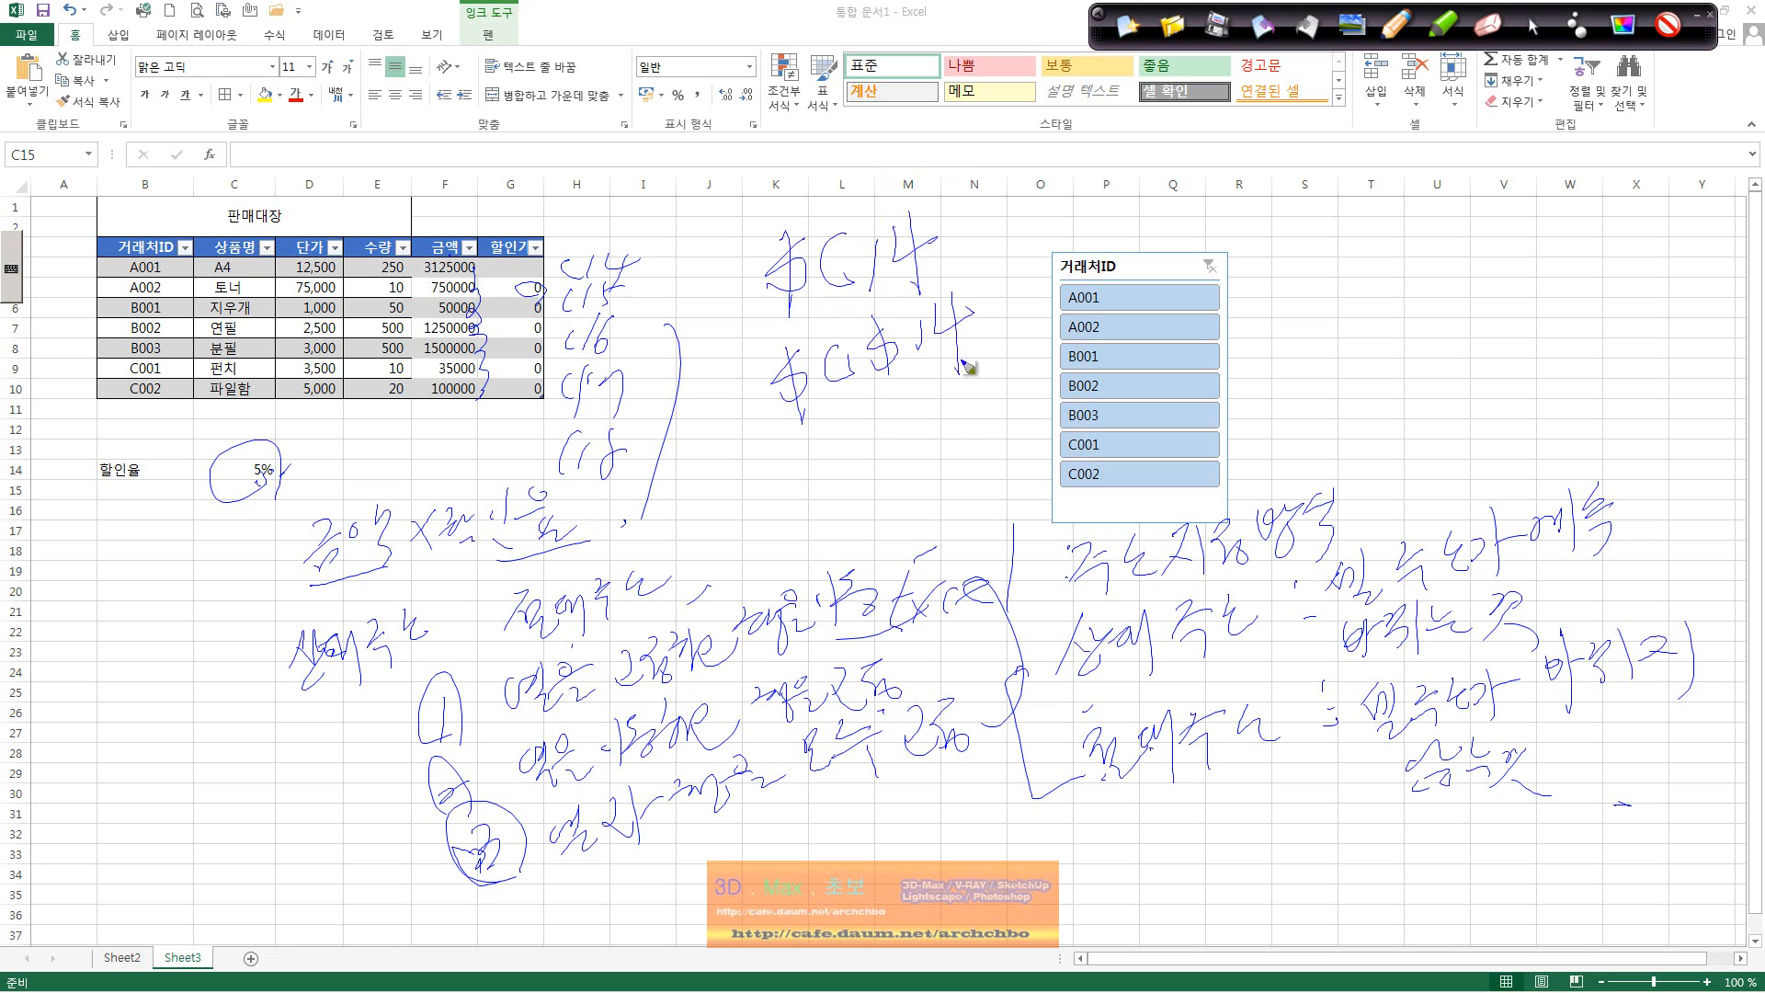
pyautogui.moveTo(830, 439)
pyautogui.mouseDown()
pyautogui.moveTo(818, 482)
pyautogui.moveTo(871, 430)
pyautogui.moveTo(875, 459)
pyautogui.moveTo(844, 459)
pyautogui.mouseUp()
pyautogui.moveTo(905, 409); pyautogui.dragTo(906, 459)
pyautogui.moveTo(961, 391); pyautogui.dragTo(951, 473)
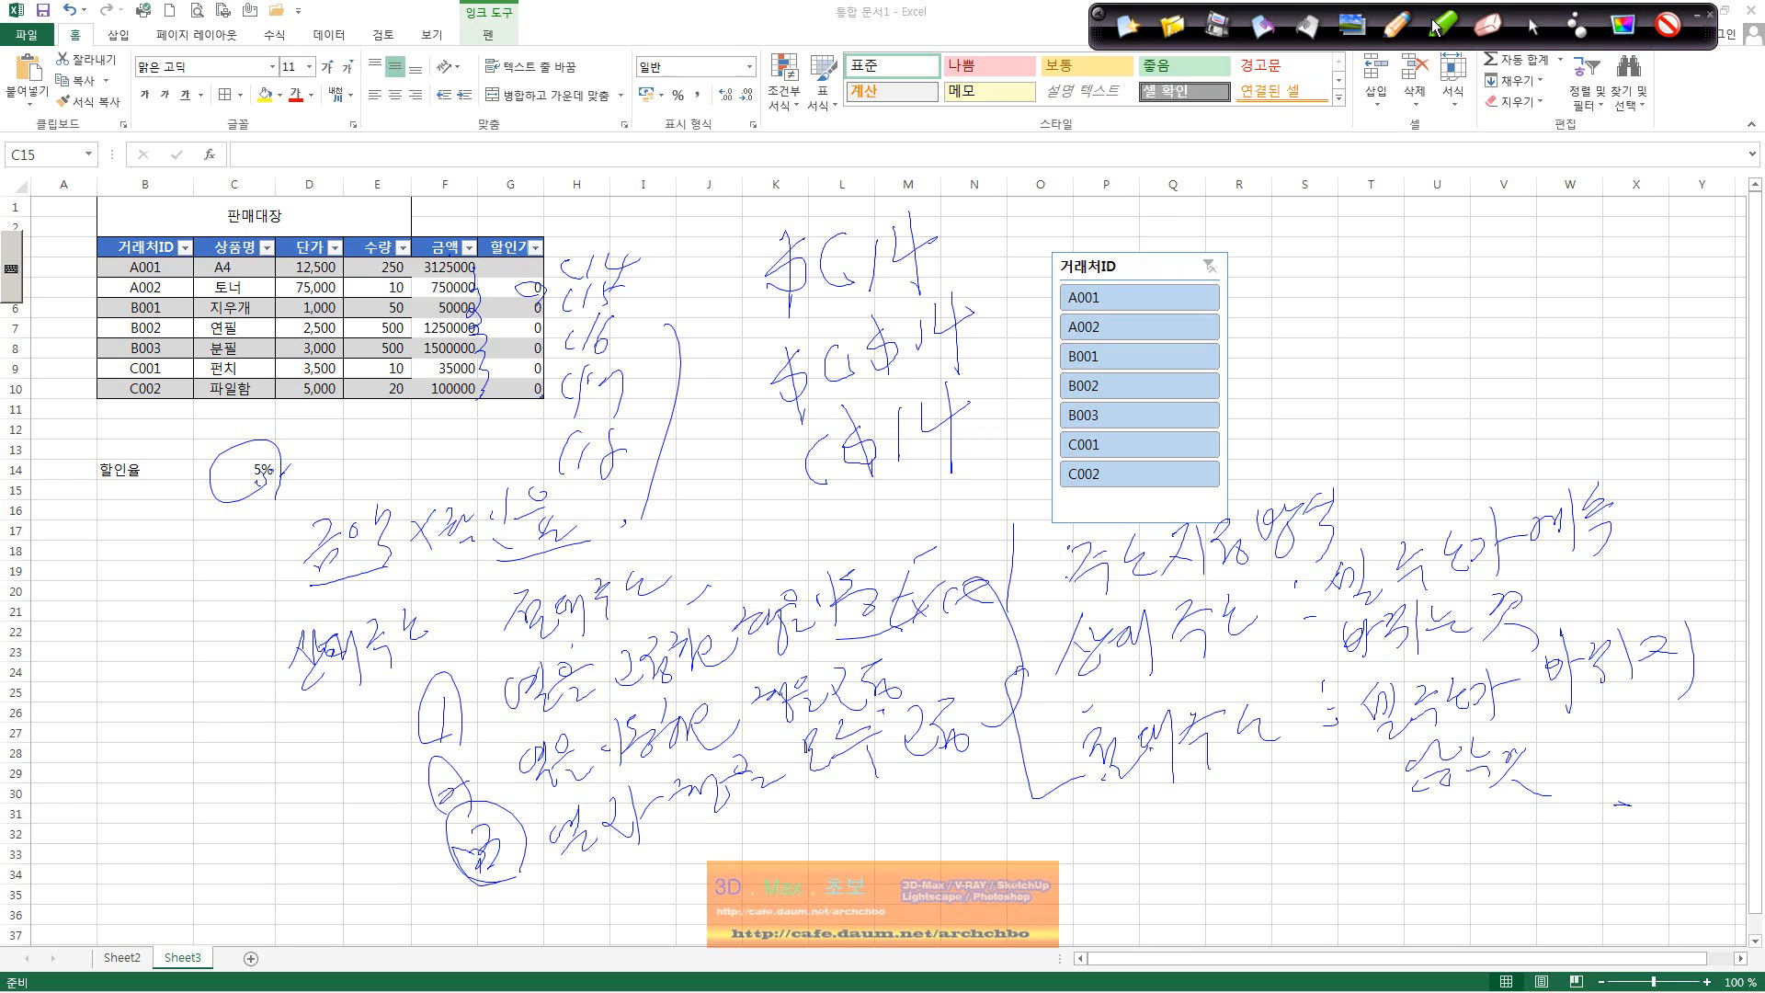
pyautogui.click(1532, 26)
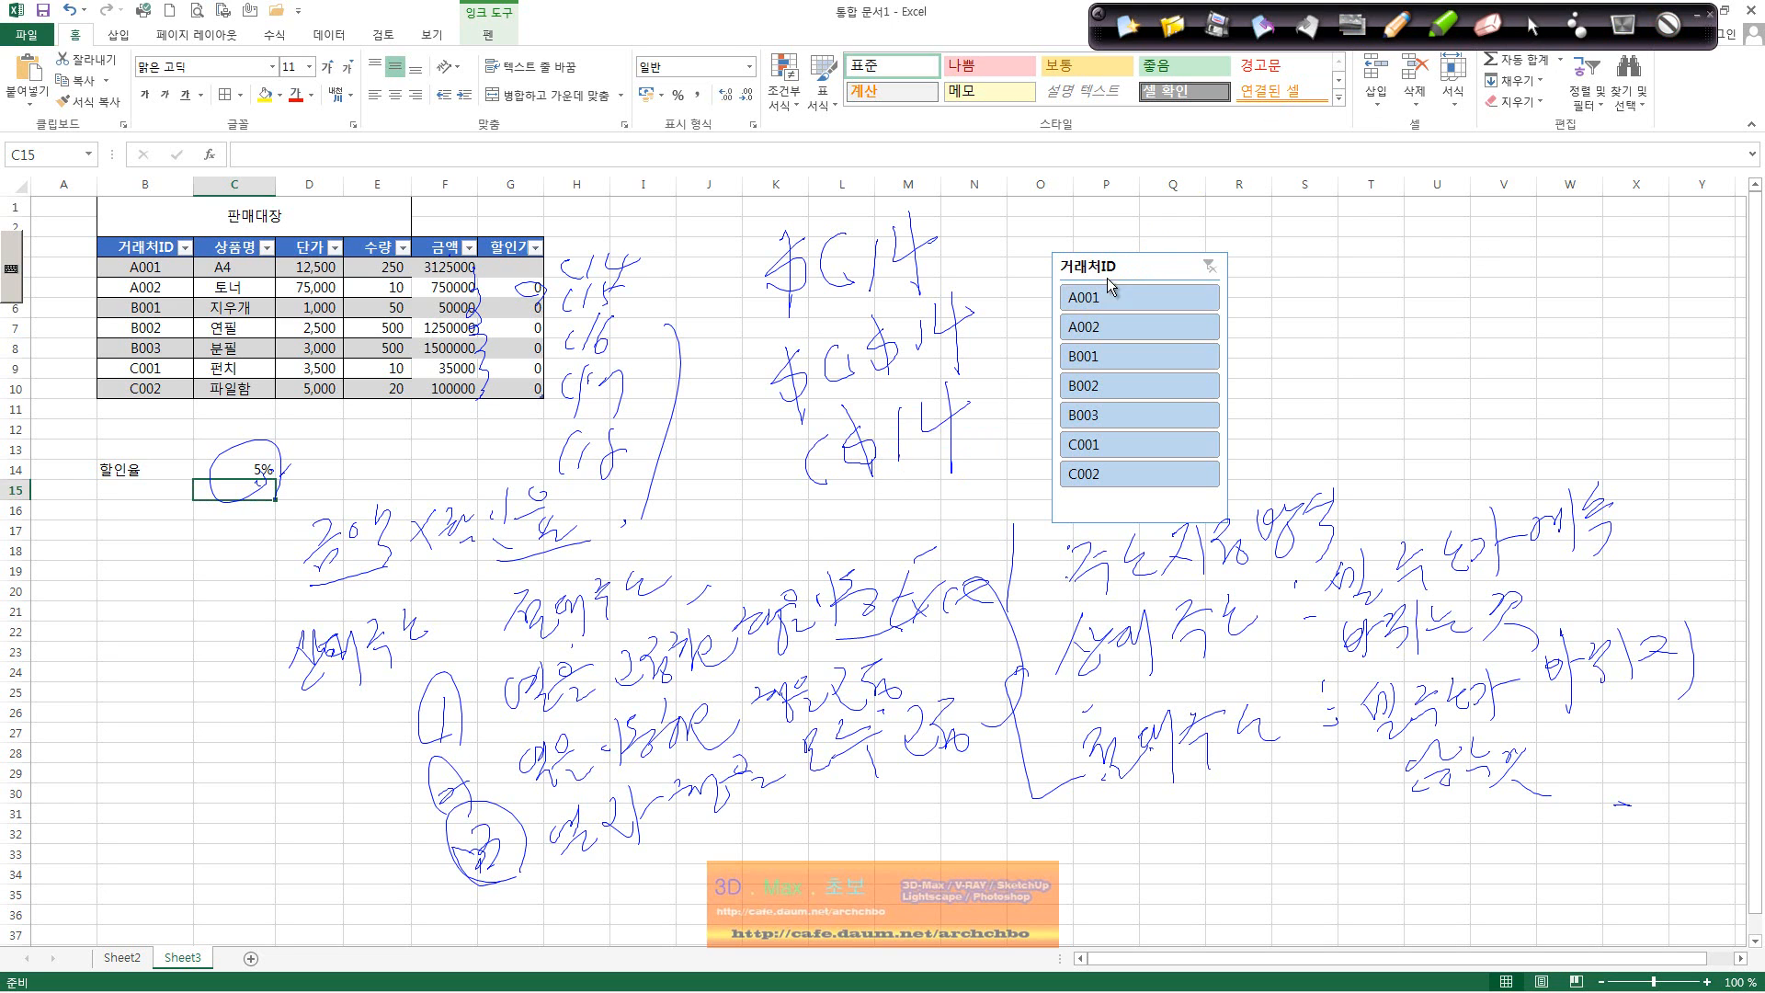
# Step: Move the 거래처ID slicer to about columns V to X and handwrite which of 열 and 행 is 고정 or 이동 beside $C14, $C$14 and C$14
pyautogui.moveTo(1115, 274)
pyautogui.mouseDown()
pyautogui.moveTo(1356, 272)
pyautogui.moveTo(1548, 301)
pyautogui.mouseUp()
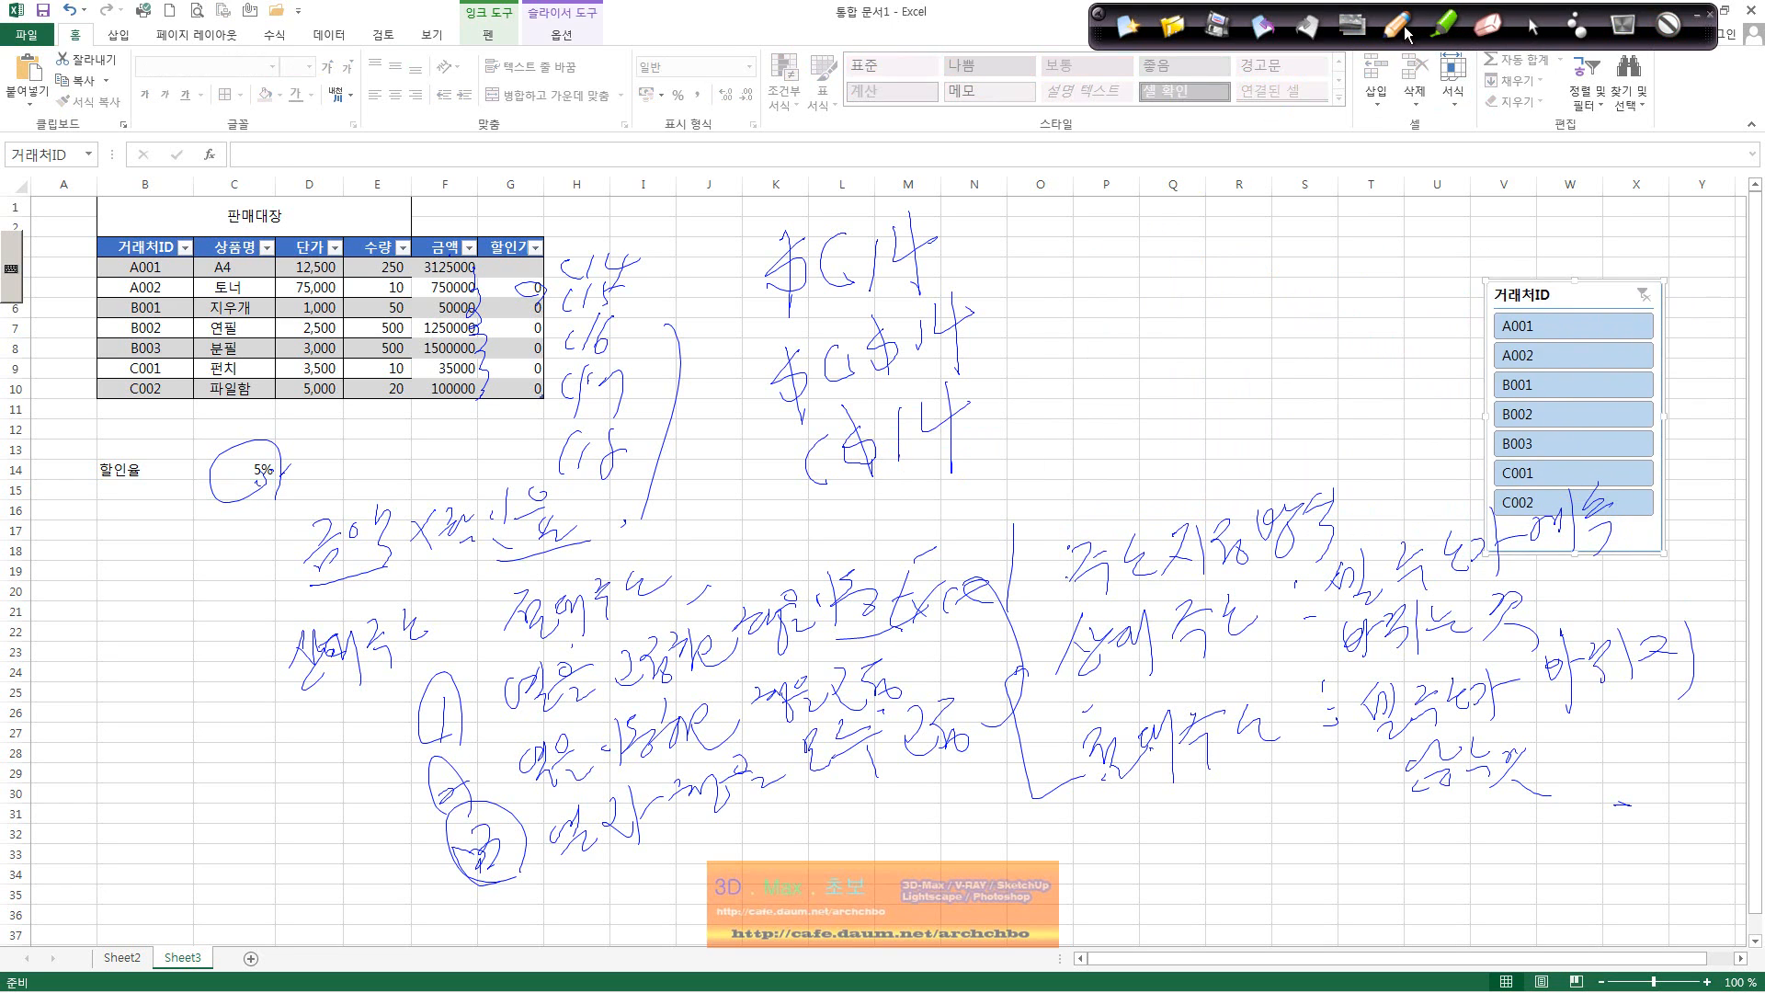
pyautogui.moveTo(962, 243)
pyautogui.mouseDown()
pyautogui.moveTo(1011, 242)
pyautogui.moveTo(999, 263)
pyautogui.moveTo(1115, 230)
pyautogui.moveTo(1266, 225)
pyautogui.moveTo(1290, 204)
pyautogui.moveTo(1316, 248)
pyautogui.mouseUp()
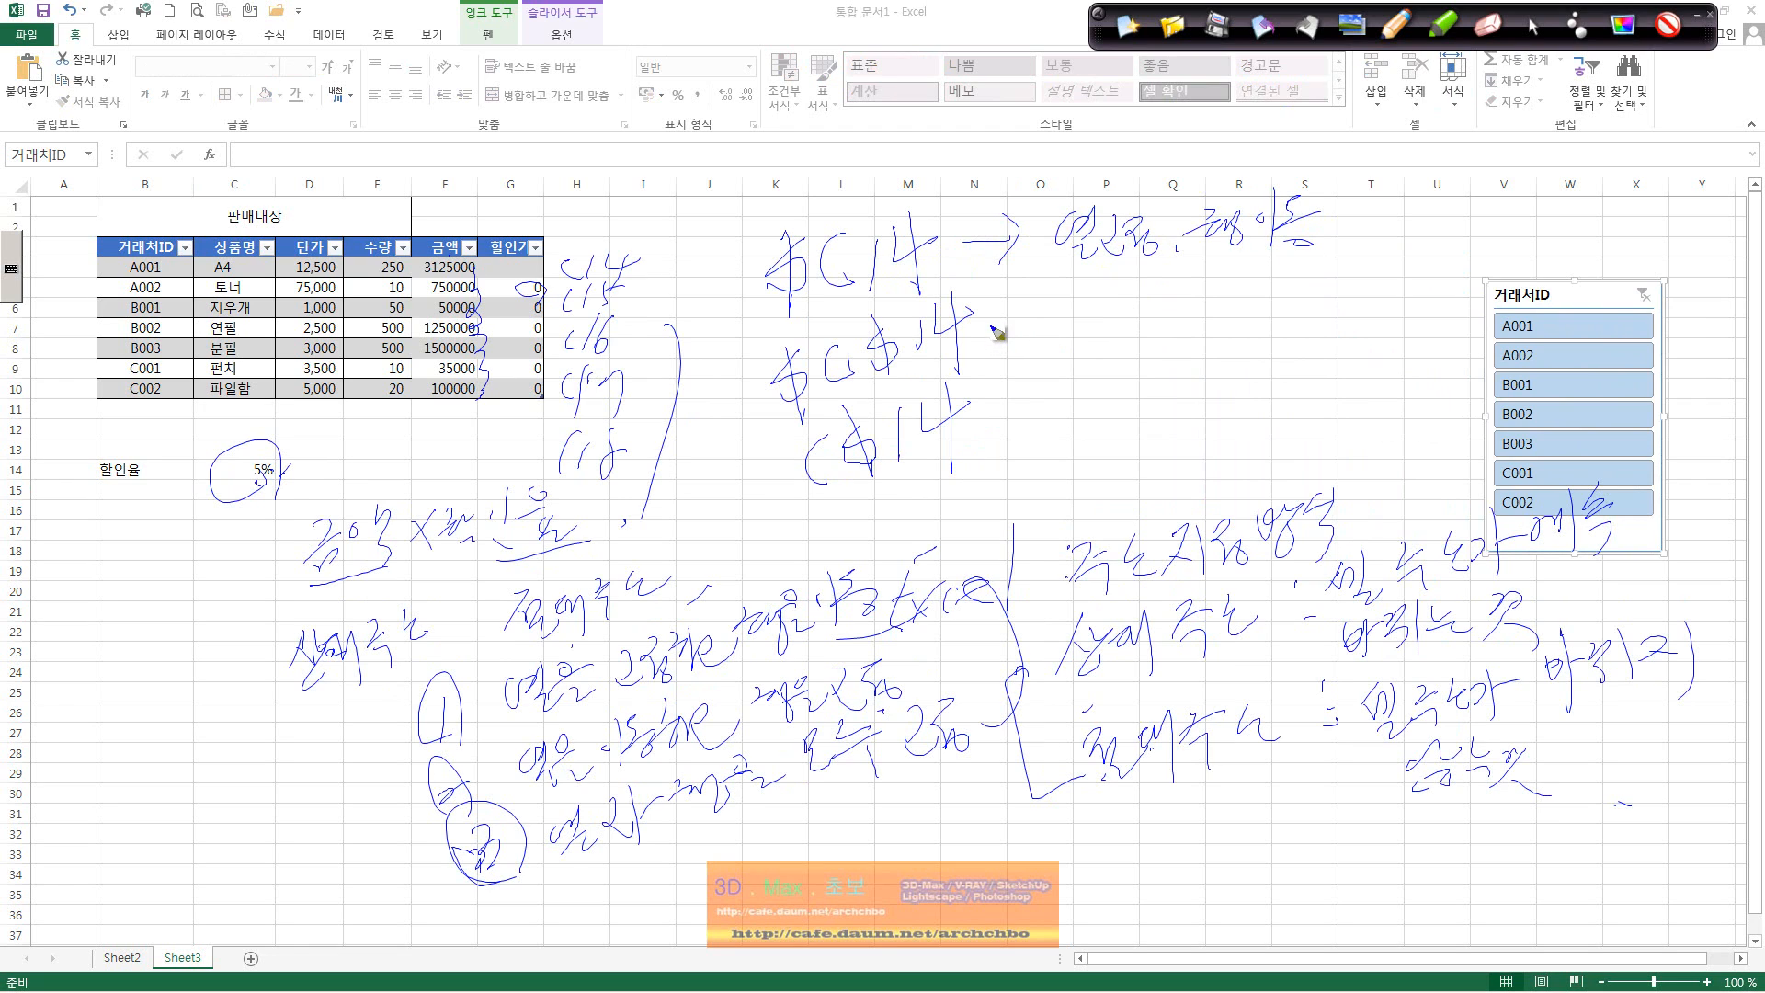
pyautogui.moveTo(1018, 335)
pyautogui.mouseDown()
pyautogui.moveTo(1213, 308)
pyautogui.moveTo(1230, 349)
pyautogui.moveTo(1294, 309)
pyautogui.mouseUp()
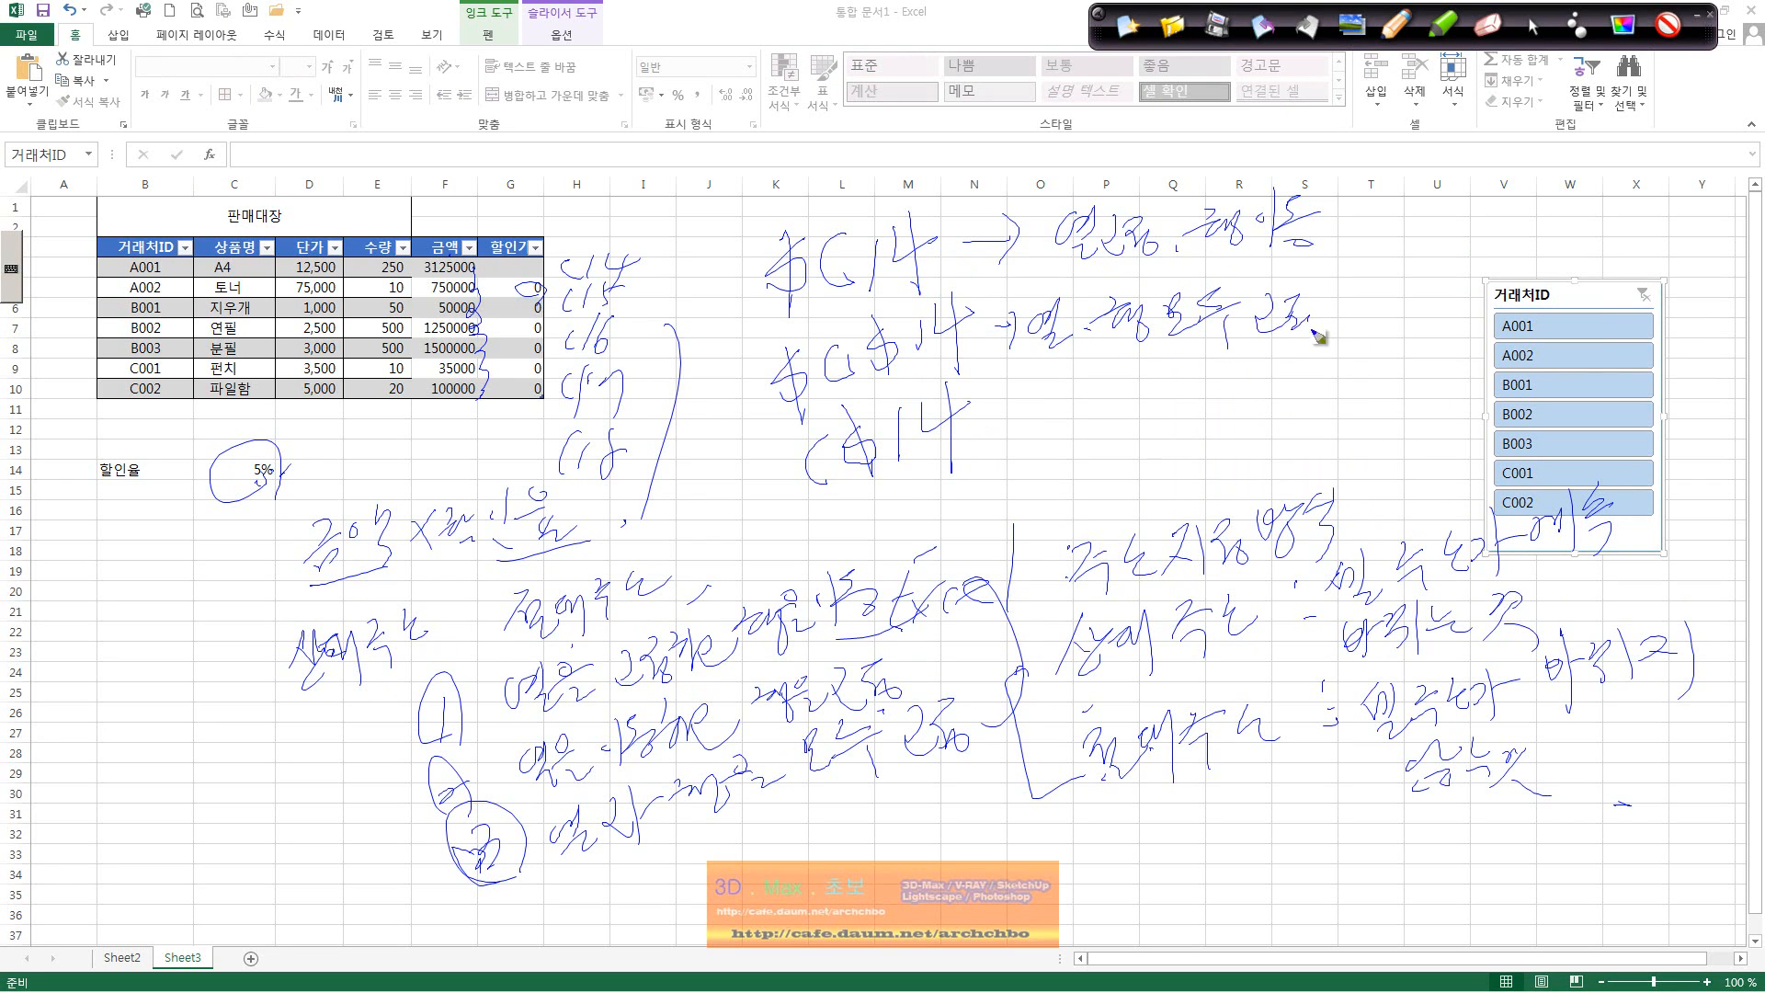
pyautogui.moveTo(998, 430); pyautogui.dragTo(1032, 438)
pyautogui.moveTo(1061, 398)
pyautogui.mouseDown()
pyautogui.moveTo(1112, 433)
pyautogui.moveTo(1149, 396)
pyautogui.moveTo(1163, 426)
pyautogui.moveTo(1250, 399)
pyautogui.moveTo(1329, 439)
pyautogui.moveTo(1347, 430)
pyautogui.mouseUp()
# Step: Switch the pen to red and circle the dollar signs in the handwritten $C14, $C$14 and C$14 examples
pyautogui.click(1622, 25)
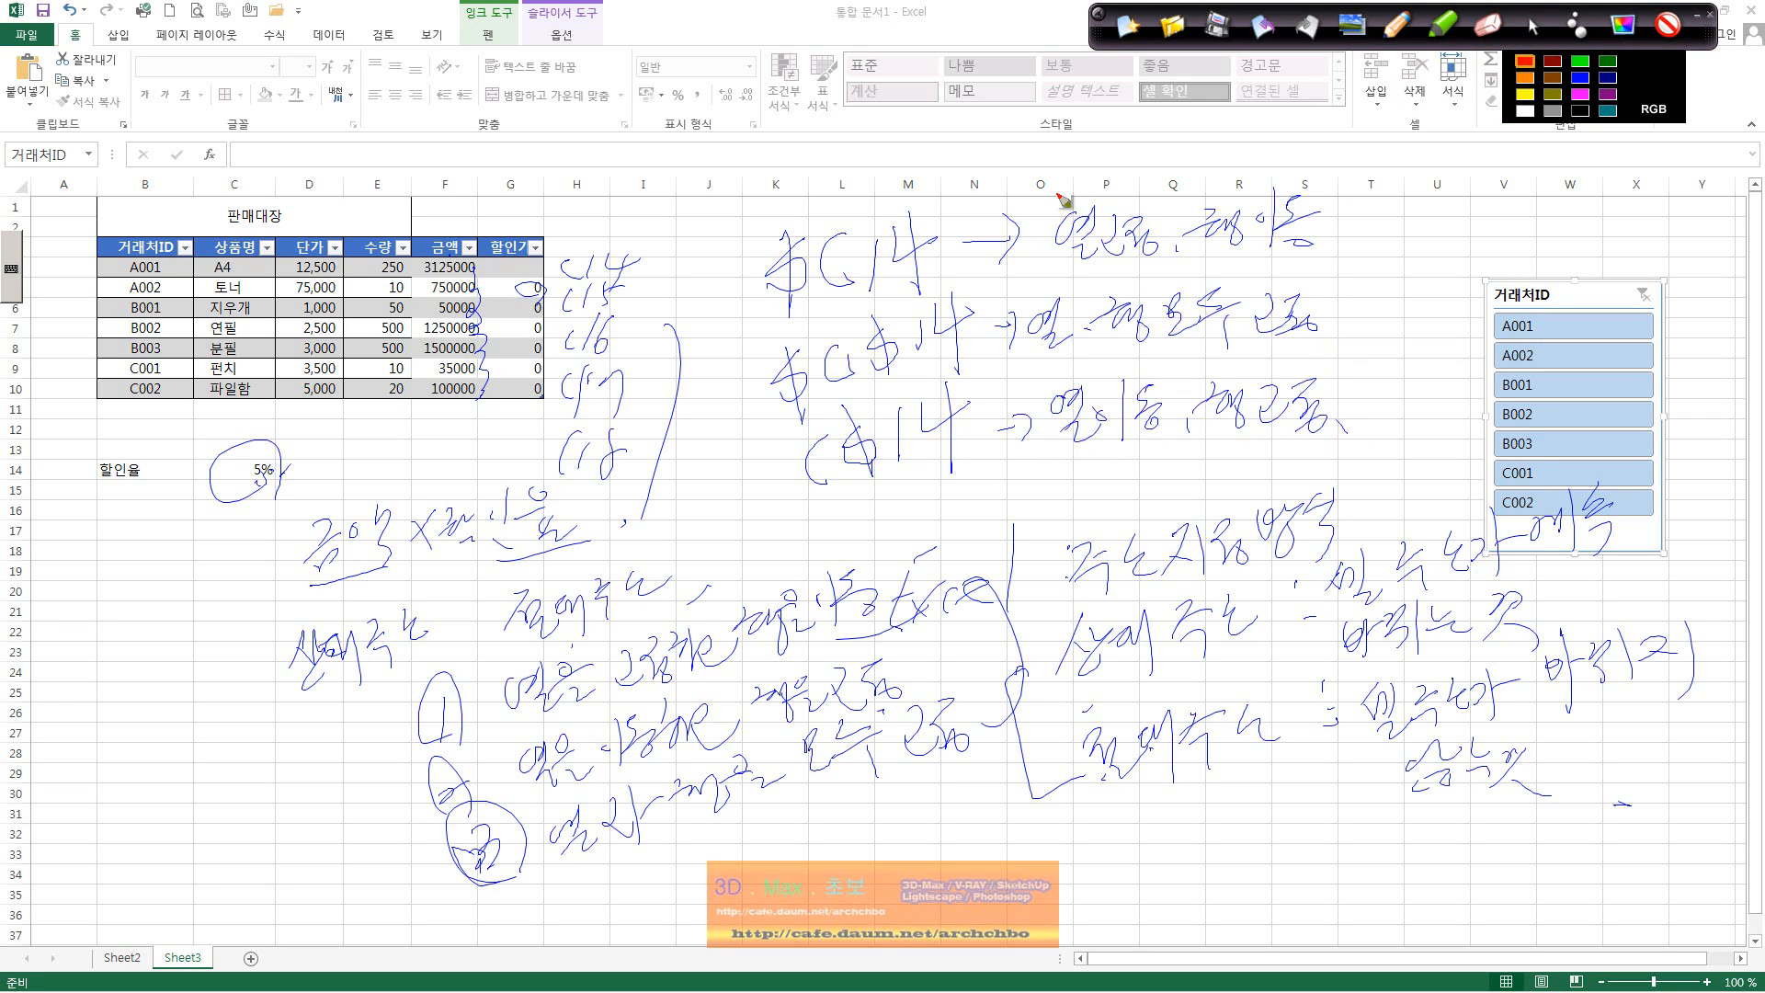
pyautogui.moveTo(809, 307); pyautogui.dragTo(822, 274)
pyautogui.moveTo(823, 409)
pyautogui.mouseDown()
pyautogui.moveTo(802, 359)
pyautogui.moveTo(896, 365)
pyautogui.mouseUp()
pyautogui.moveTo(896, 483); pyautogui.dragTo(887, 473)
pyautogui.click(925, 502)
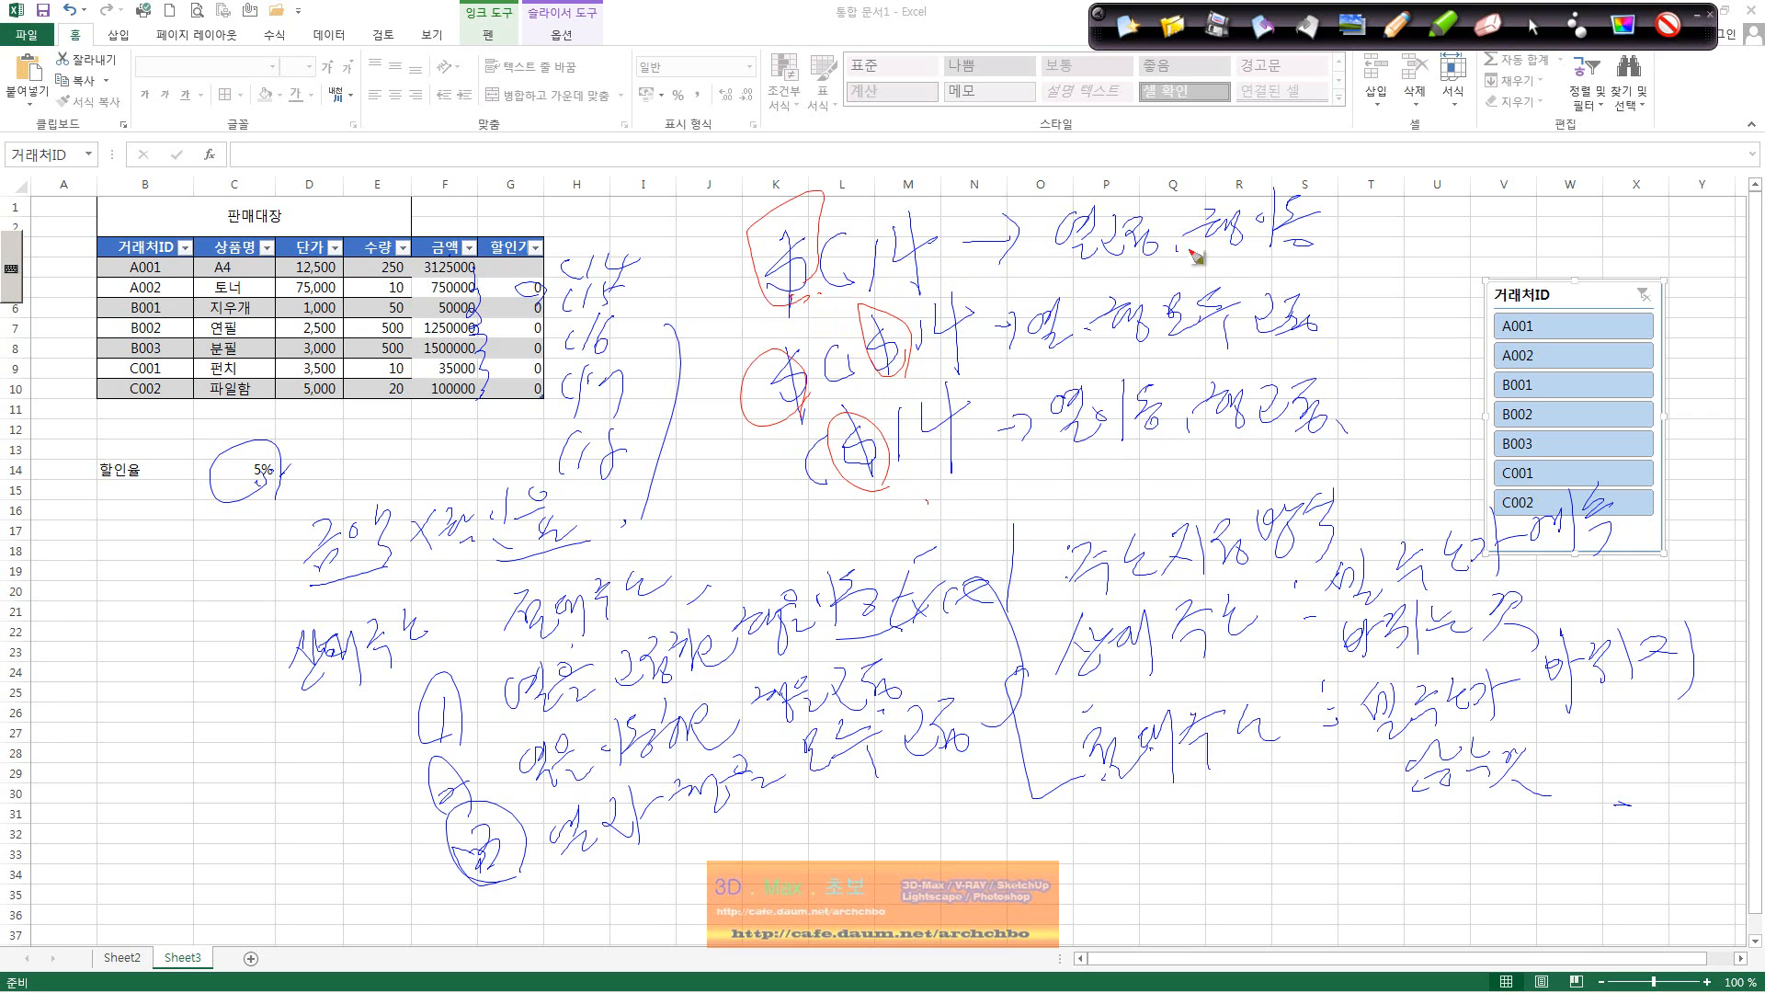
# Step: Circle in red the handwritten 고정 notes for all three examples and 이동 in the C$14 note, and leave pen mode
pyautogui.moveTo(1094, 211); pyautogui.dragTo(1157, 266)
pyautogui.moveTo(1278, 287)
pyautogui.mouseDown()
pyautogui.moveTo(1327, 340)
pyautogui.moveTo(1297, 334)
pyautogui.mouseUp()
pyautogui.moveTo(1122, 347); pyautogui.dragTo(1145, 346)
pyautogui.moveTo(1269, 434)
pyautogui.mouseDown()
pyautogui.moveTo(1351, 405)
pyautogui.moveTo(1338, 453)
pyautogui.mouseUp()
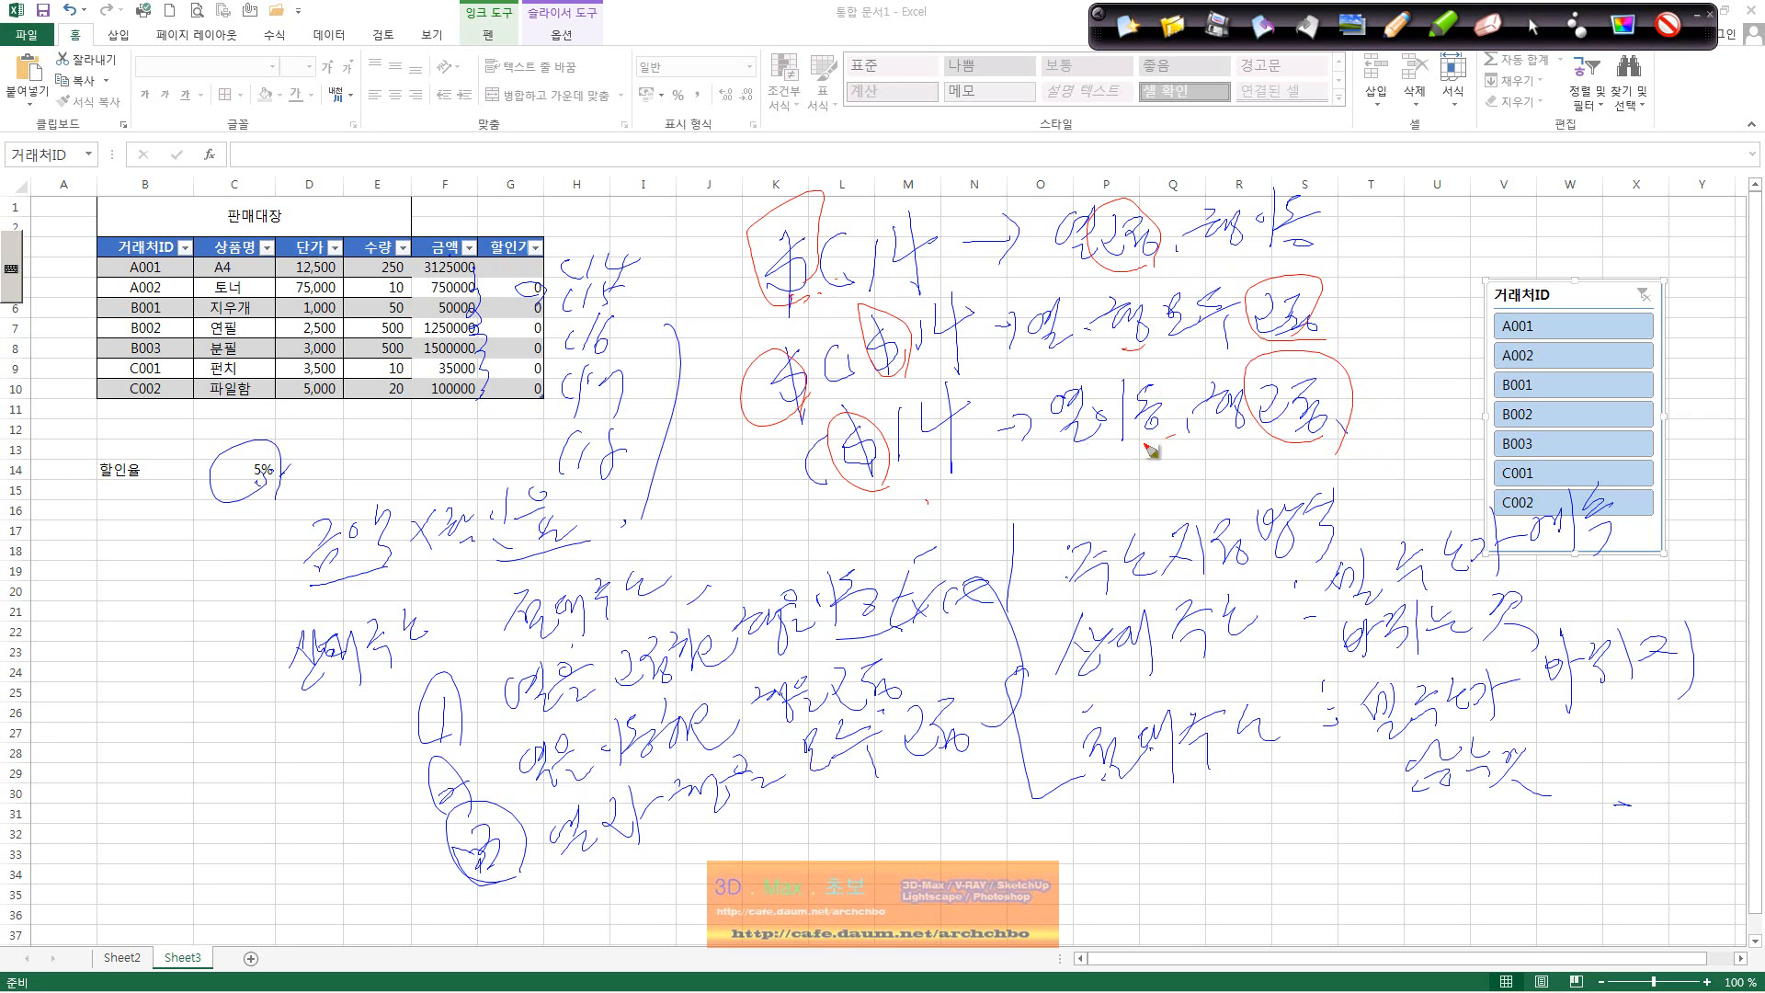
pyautogui.moveTo(1151, 450)
pyautogui.mouseDown()
pyautogui.moveTo(1163, 434)
pyautogui.moveTo(1172, 471)
pyautogui.mouseUp()
pyautogui.click(1534, 27)
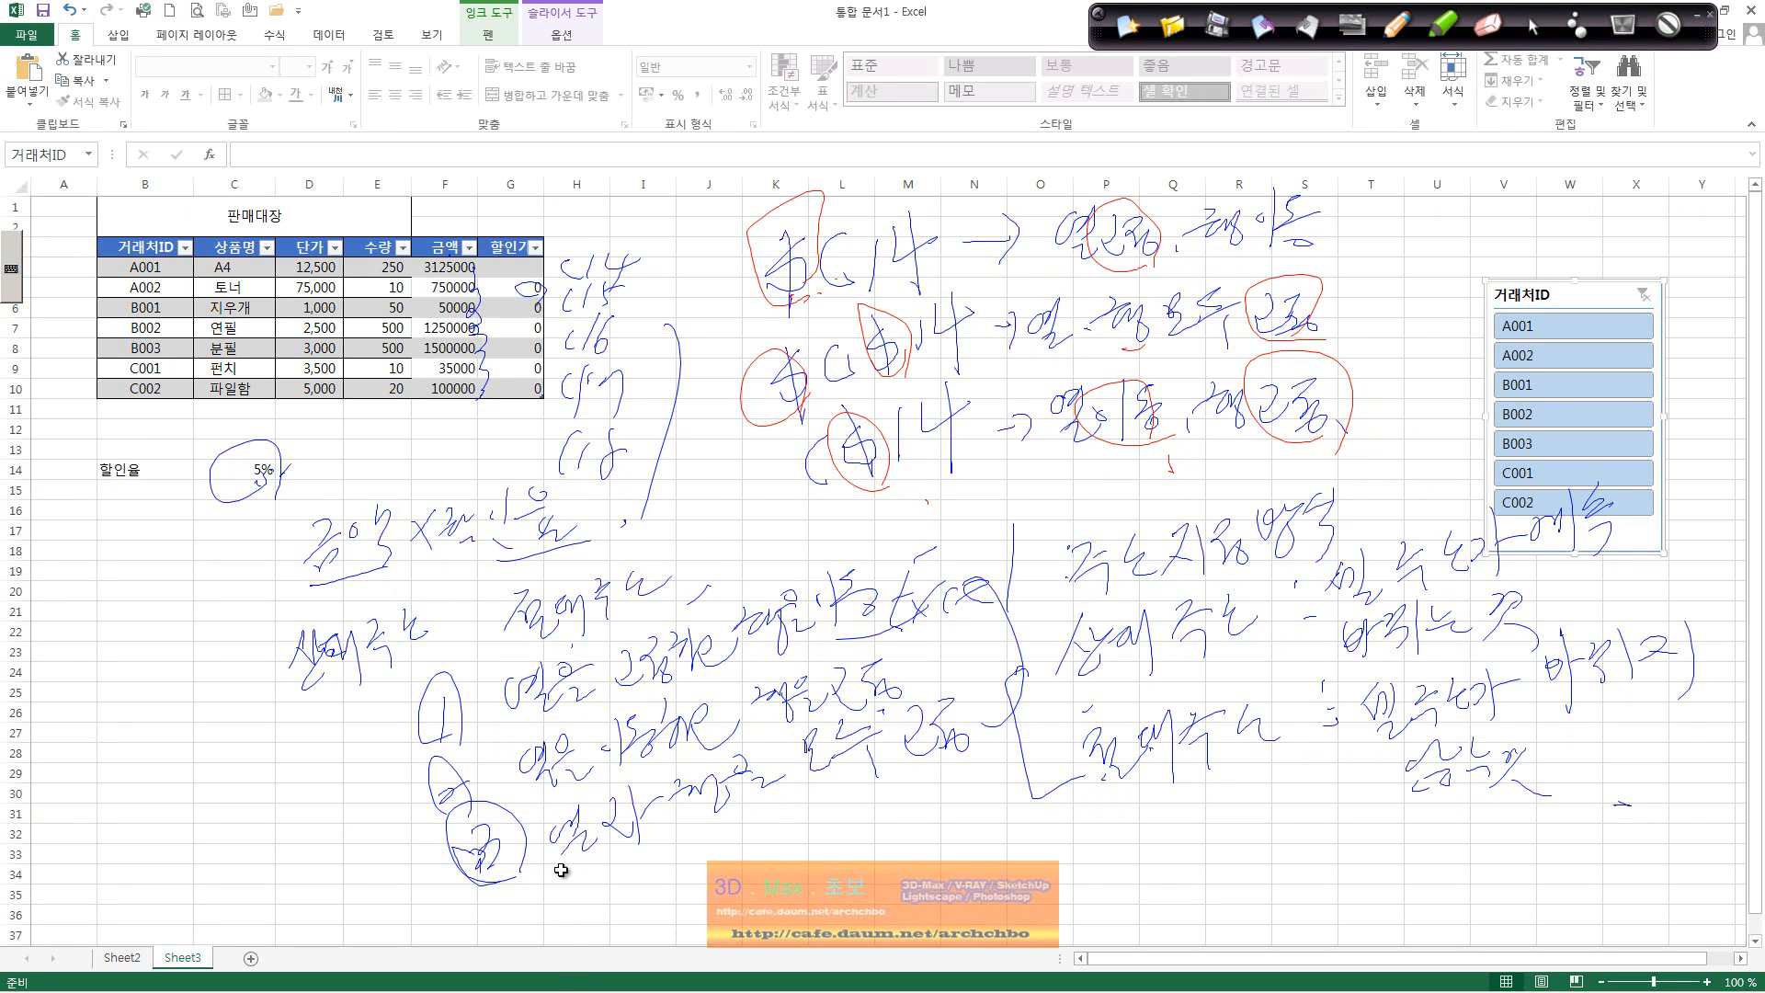
# Step: Clear the contents of the 할인가 column in G4:G10
pyautogui.press('Escape')
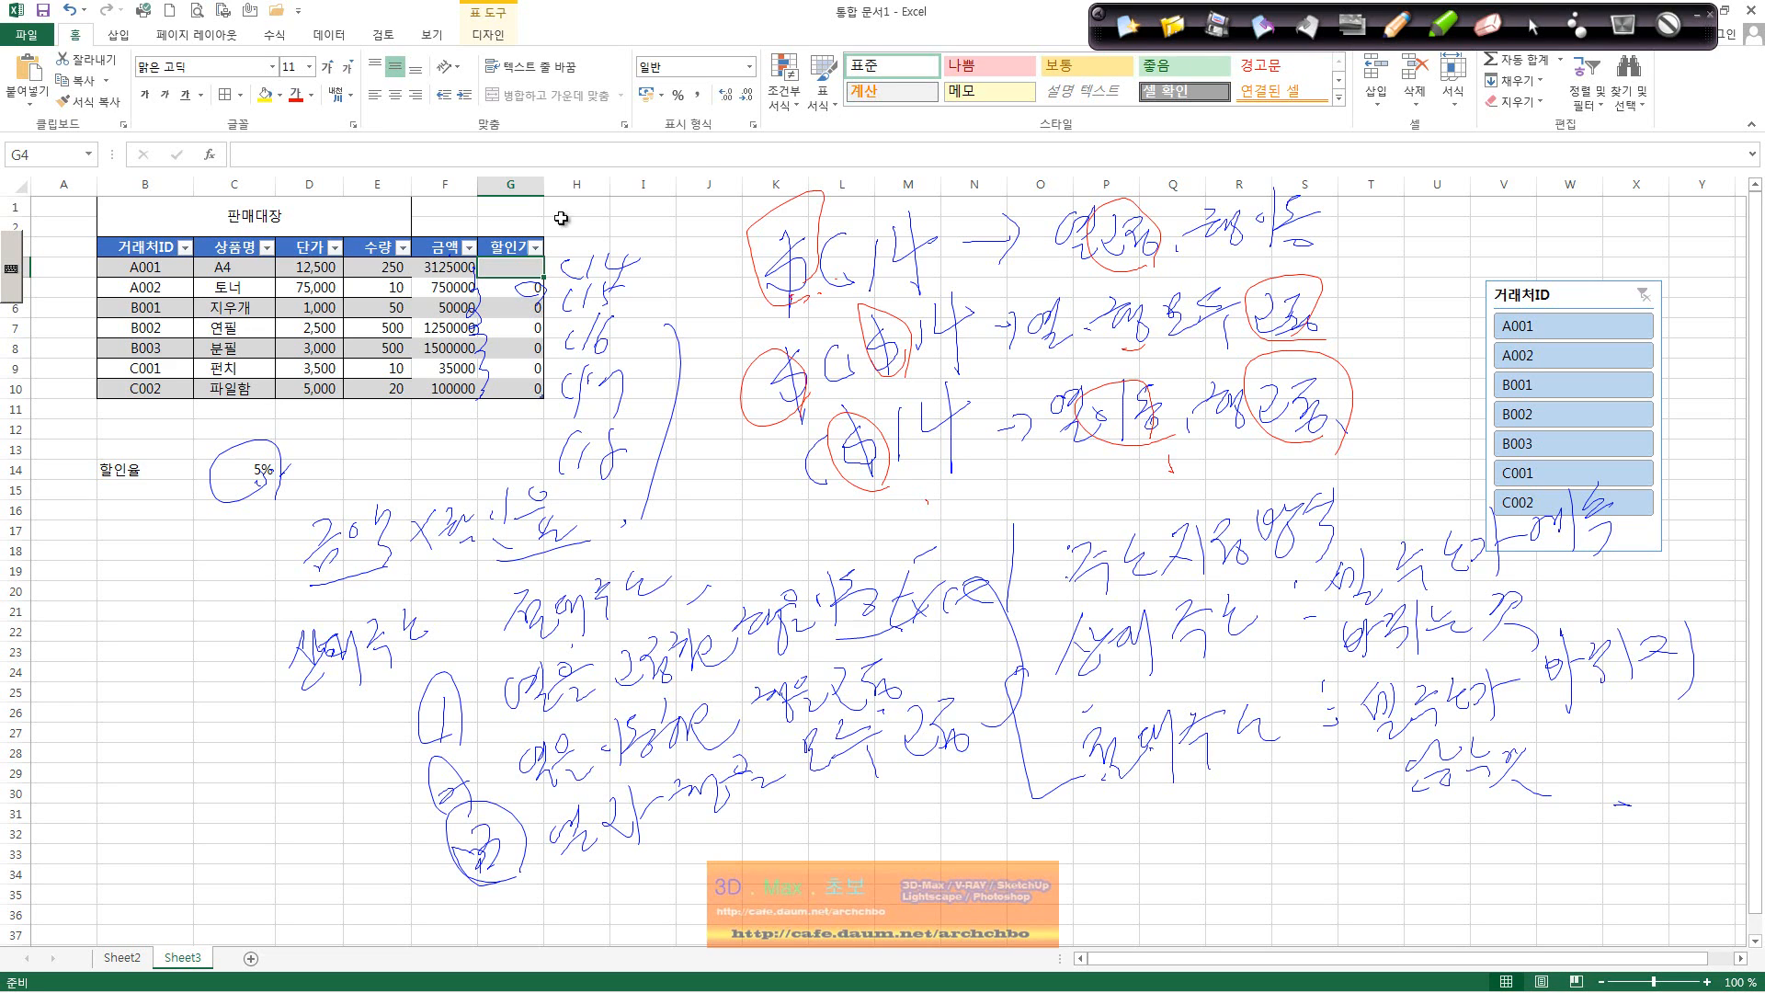
pyautogui.keyDown('shift'); pyautogui.click(542, 385); pyautogui.keyUp('shift')
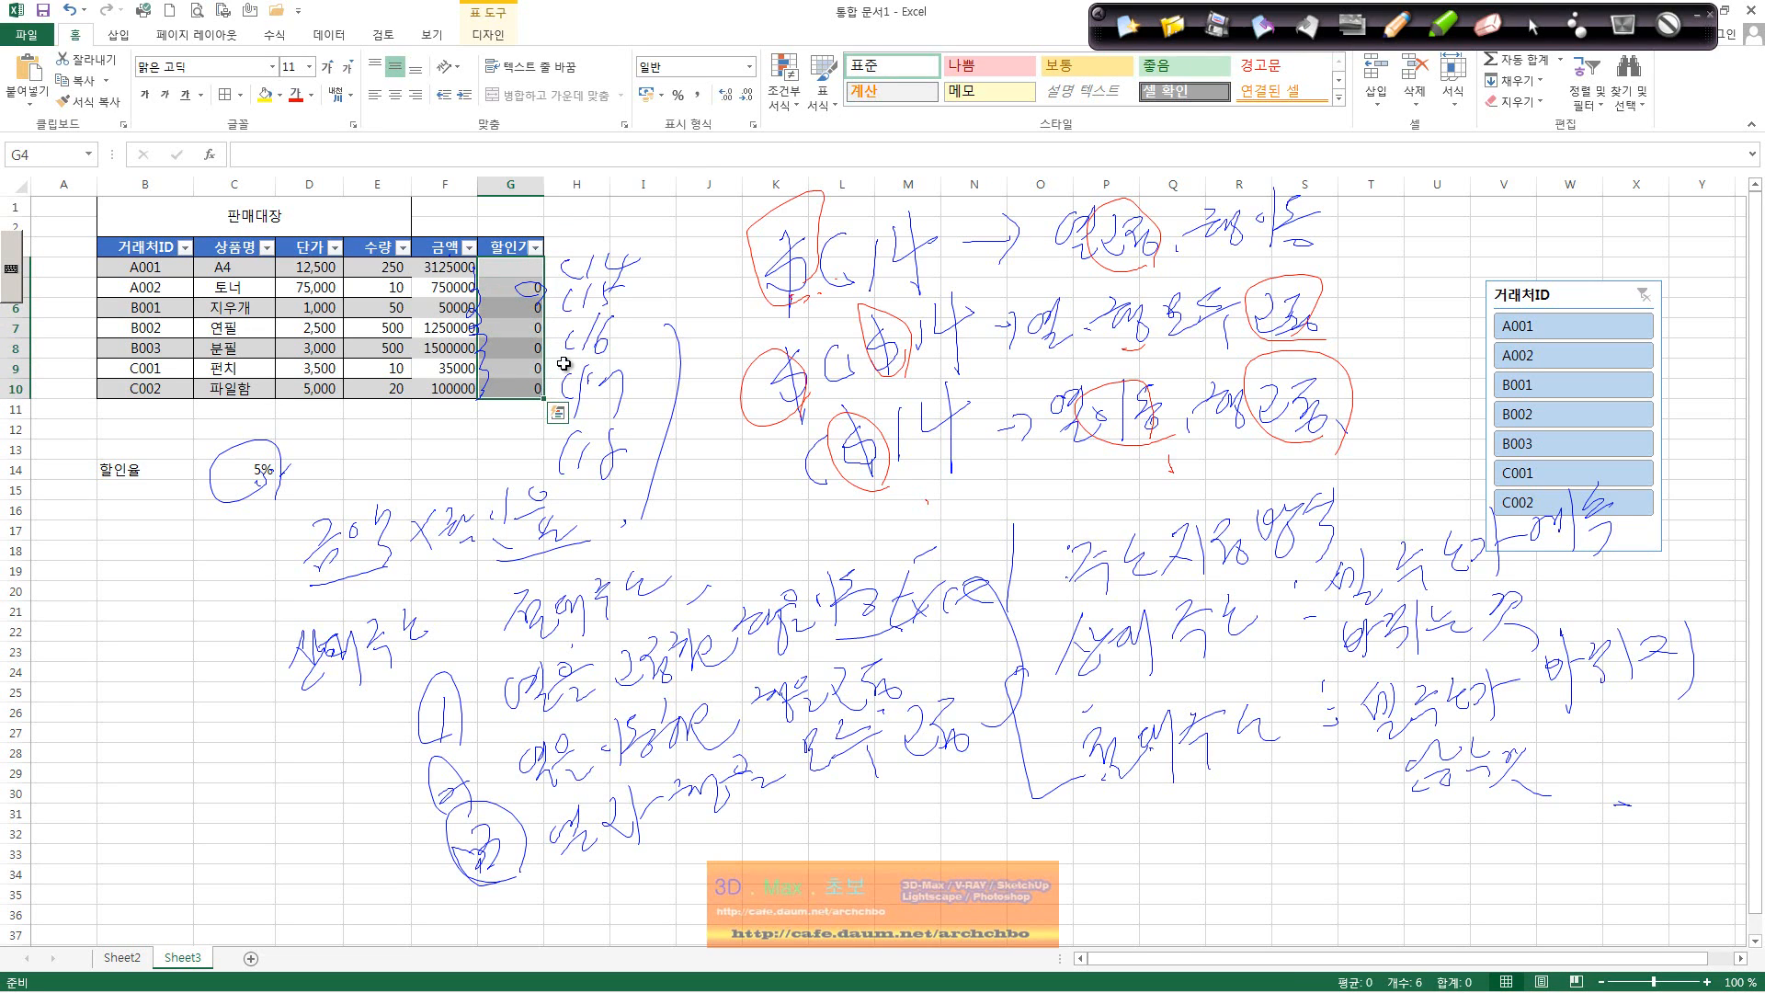
pyautogui.press('Delete')
pyautogui.click(538, 267)
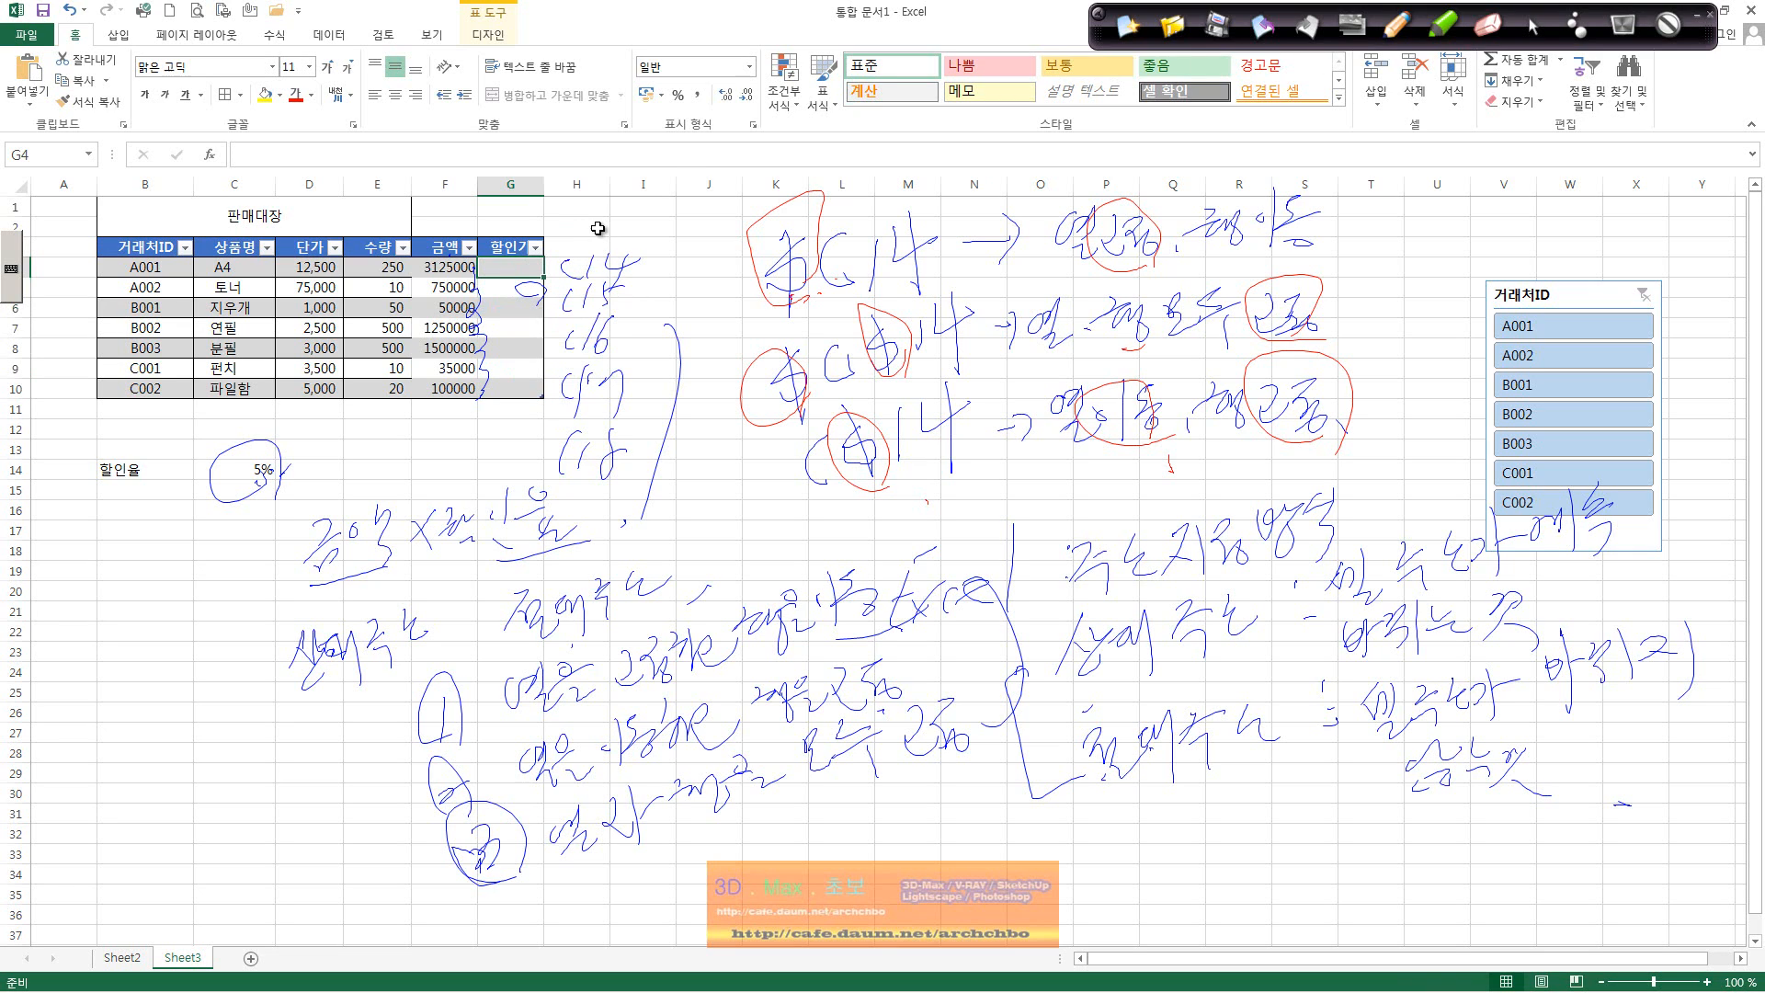
pyautogui.write('=')
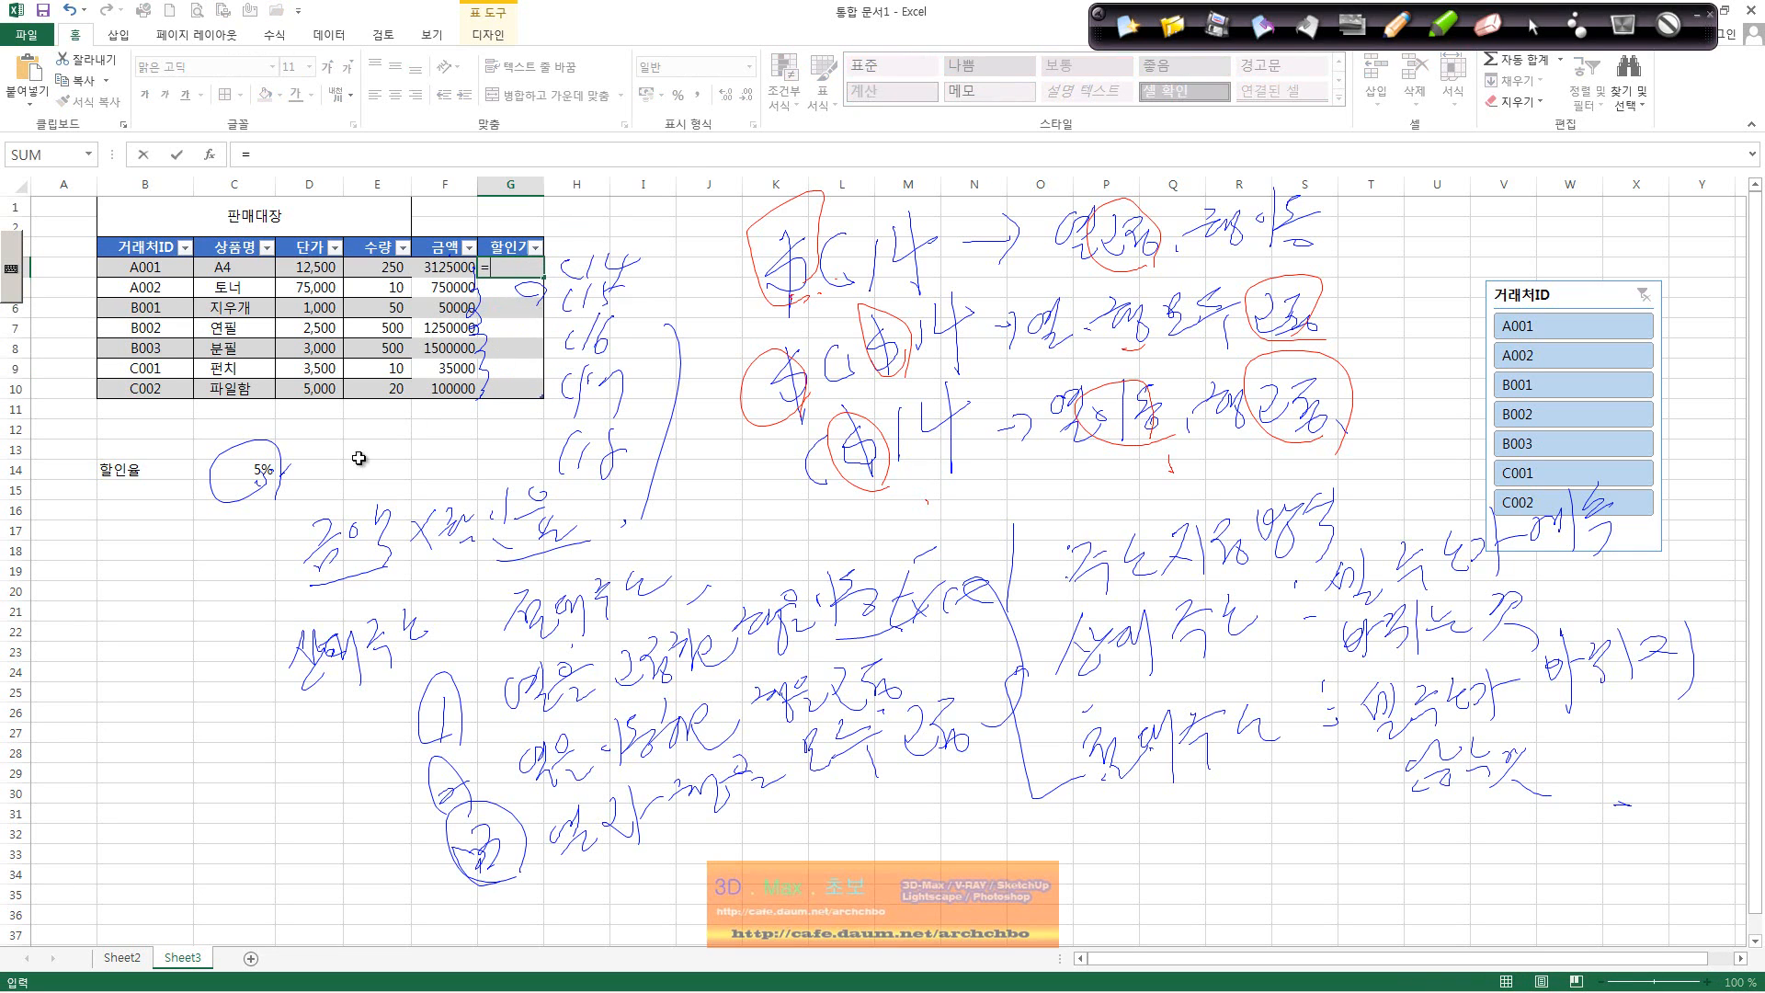
pyautogui.click(448, 269)
pyautogui.write('*')
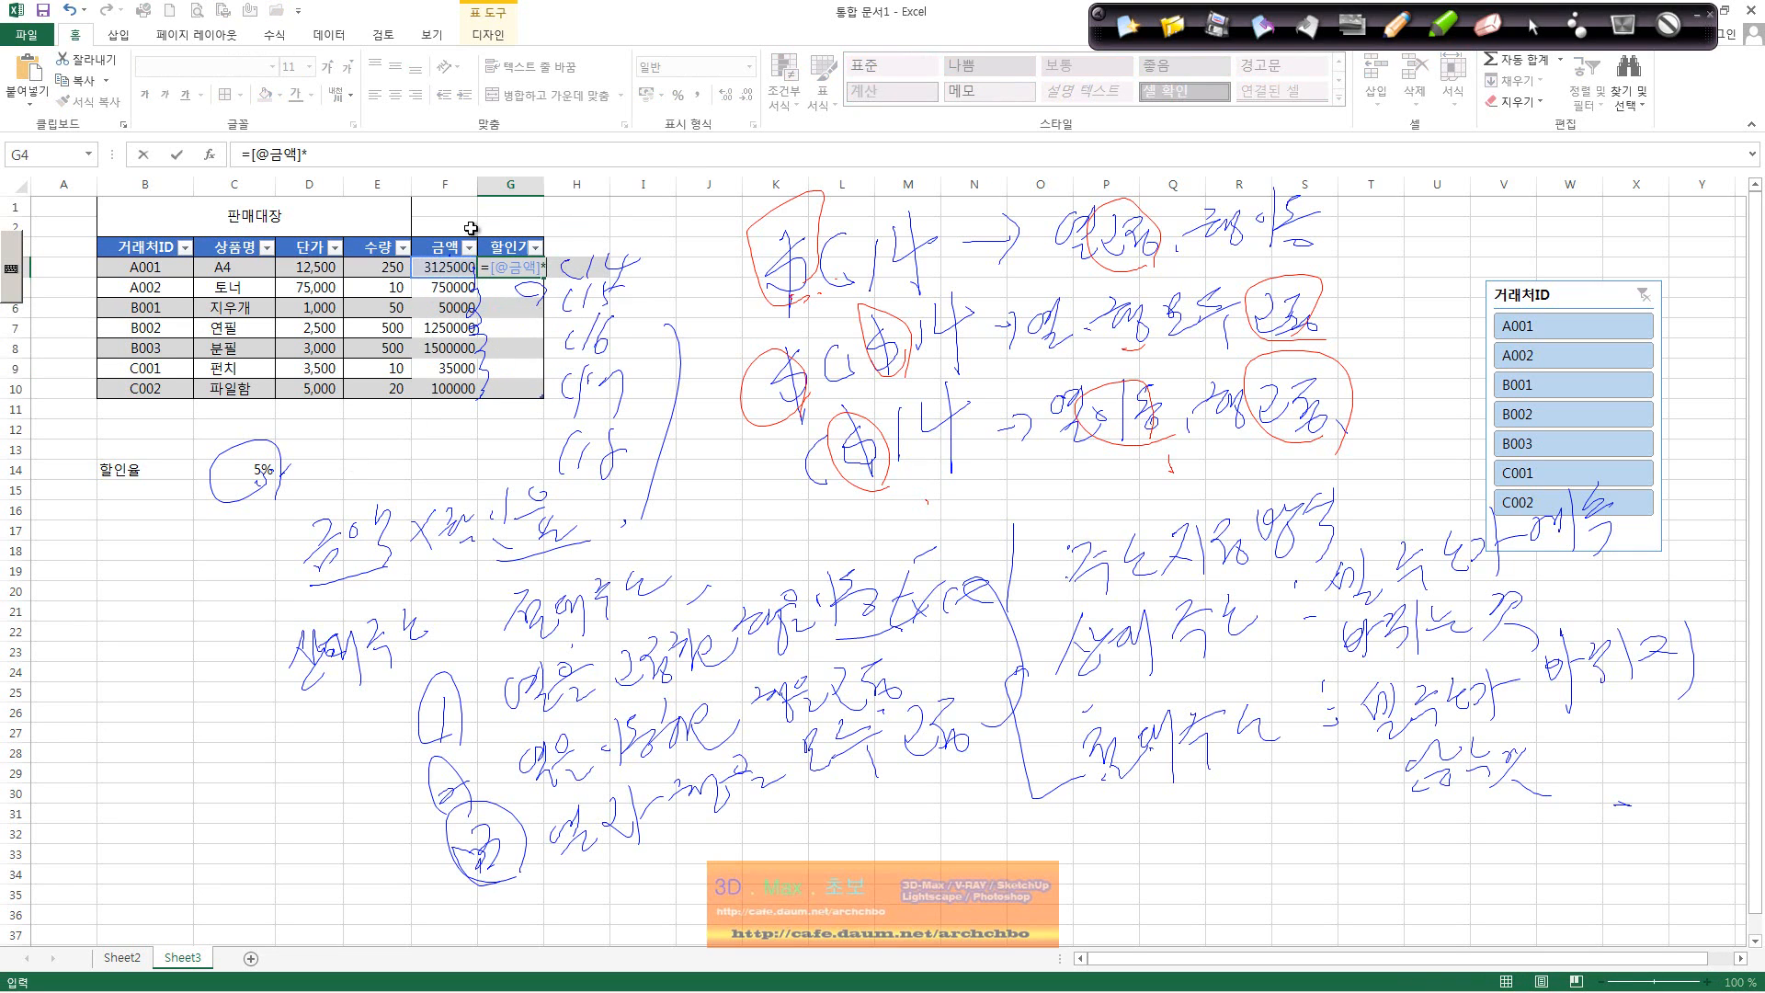
pyautogui.click(267, 470)
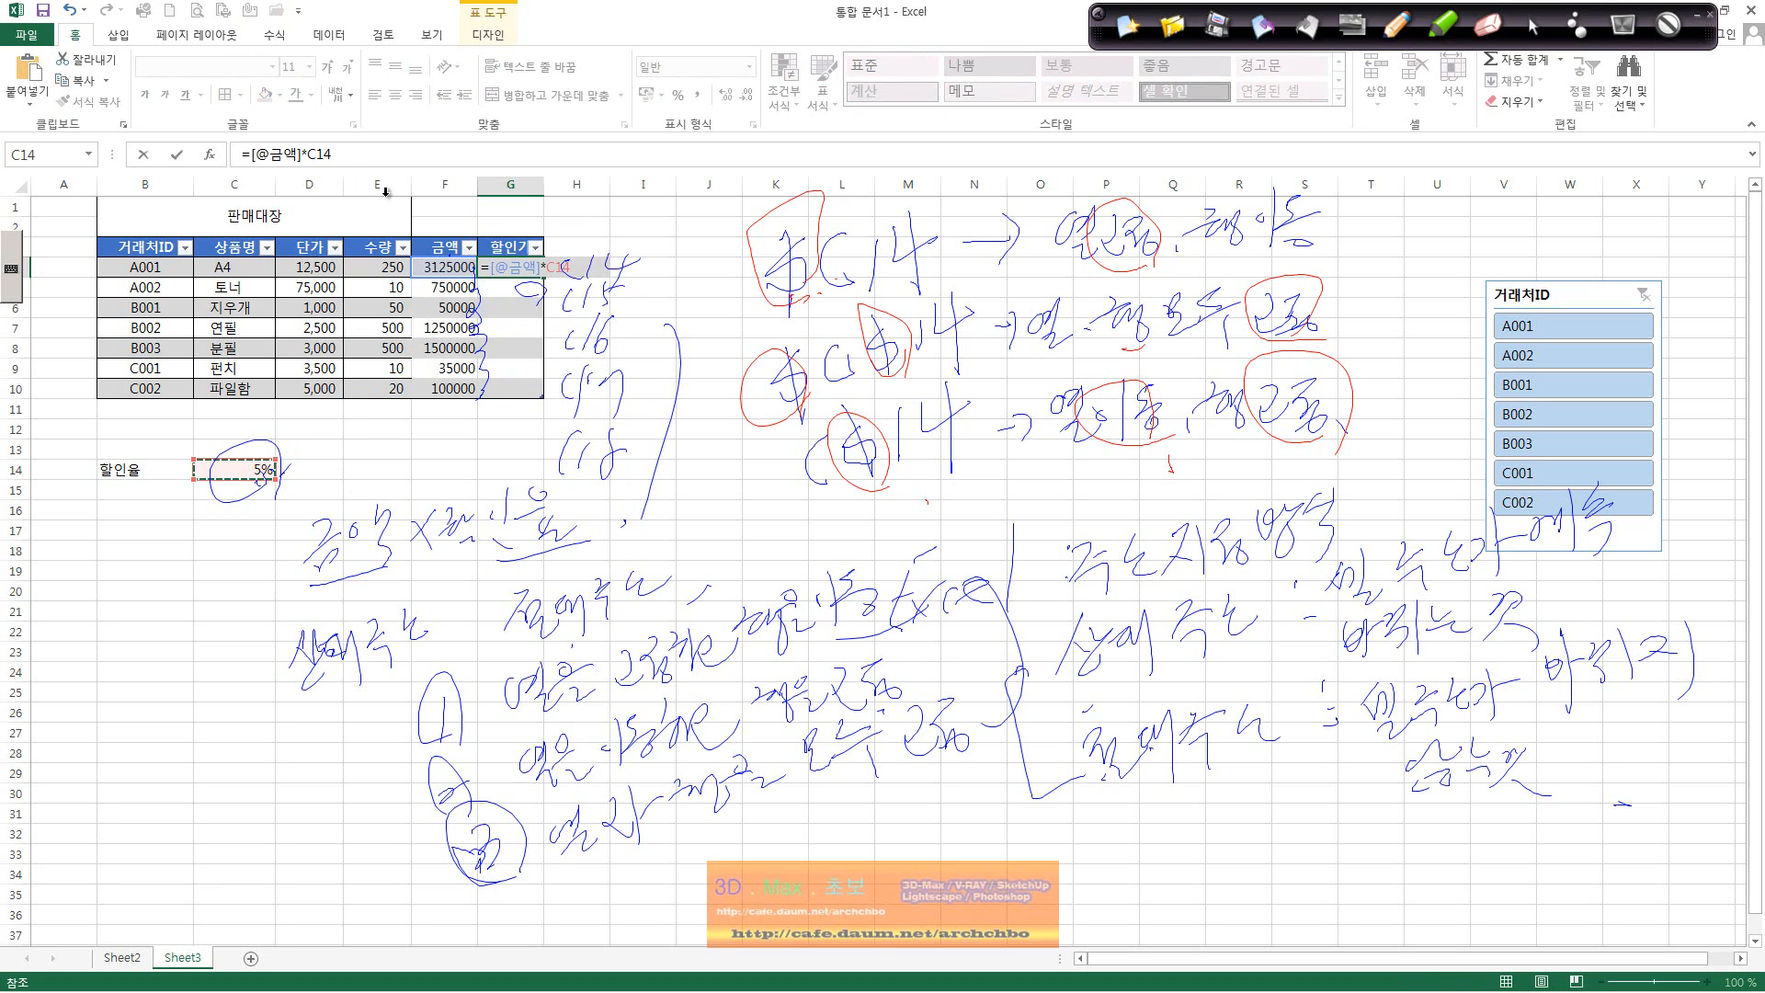
pyautogui.press('F4')
pyautogui.press('F4')
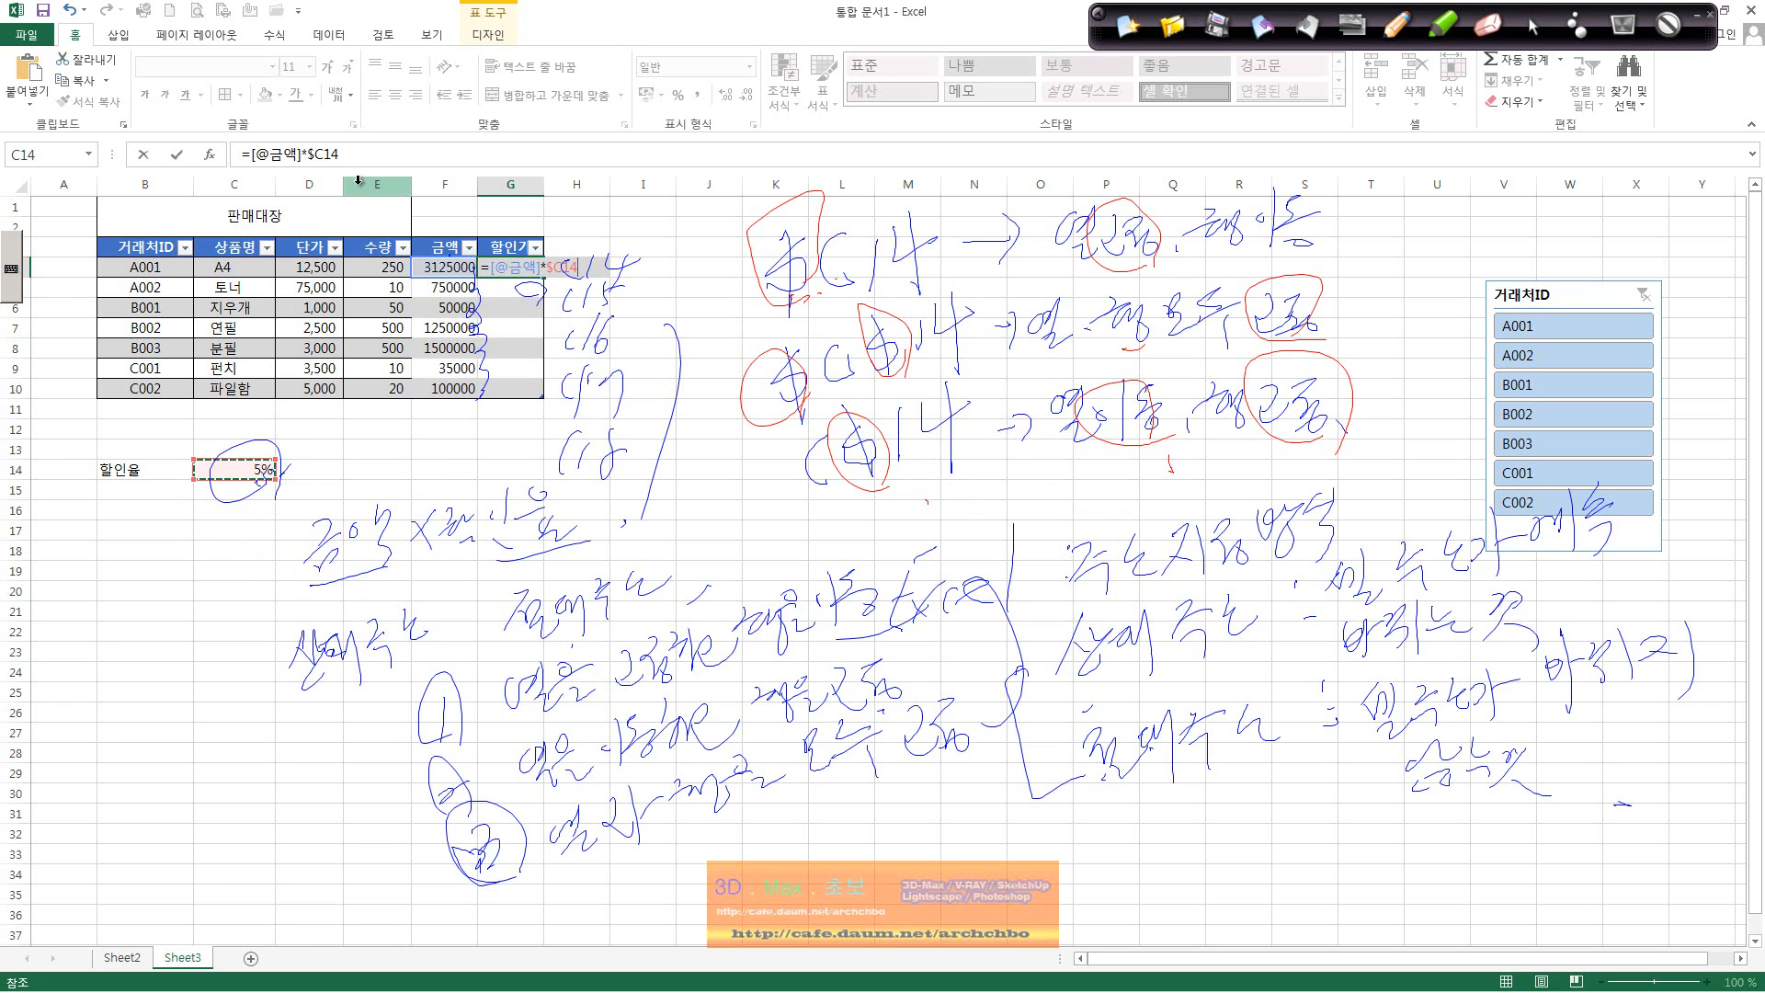
pyautogui.press('F4')
pyautogui.click(324, 155)
pyautogui.write('$')
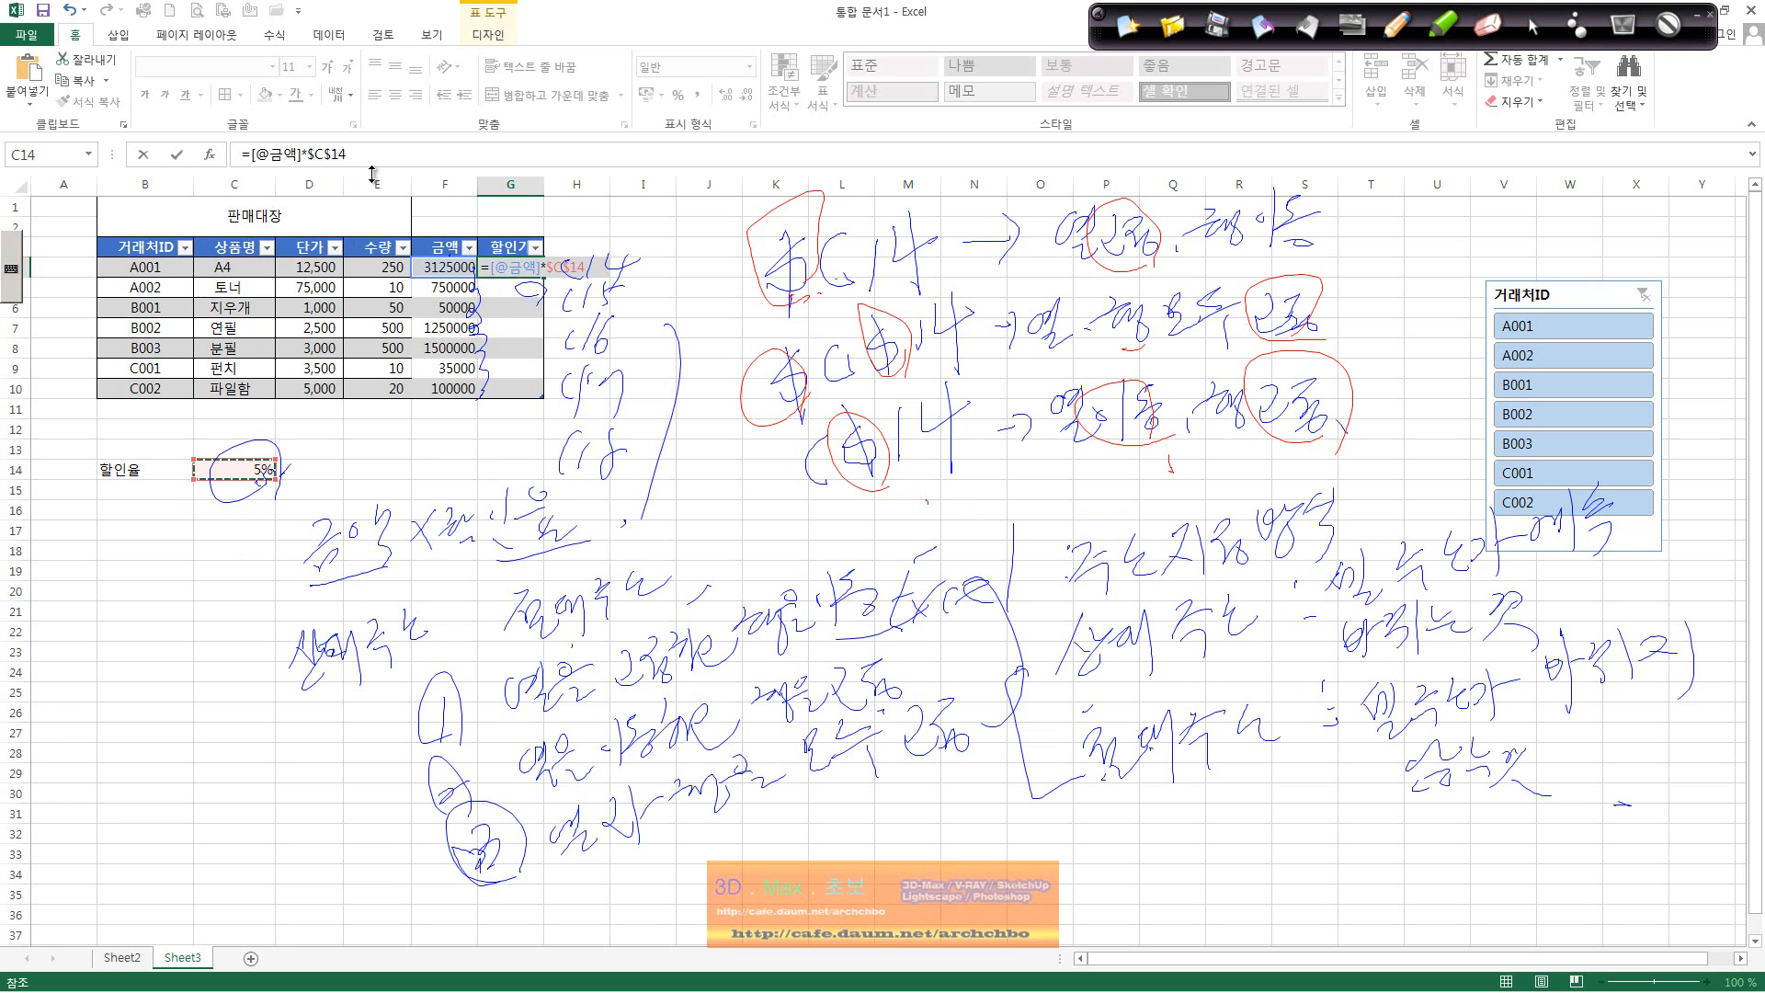
pyautogui.press('Return')
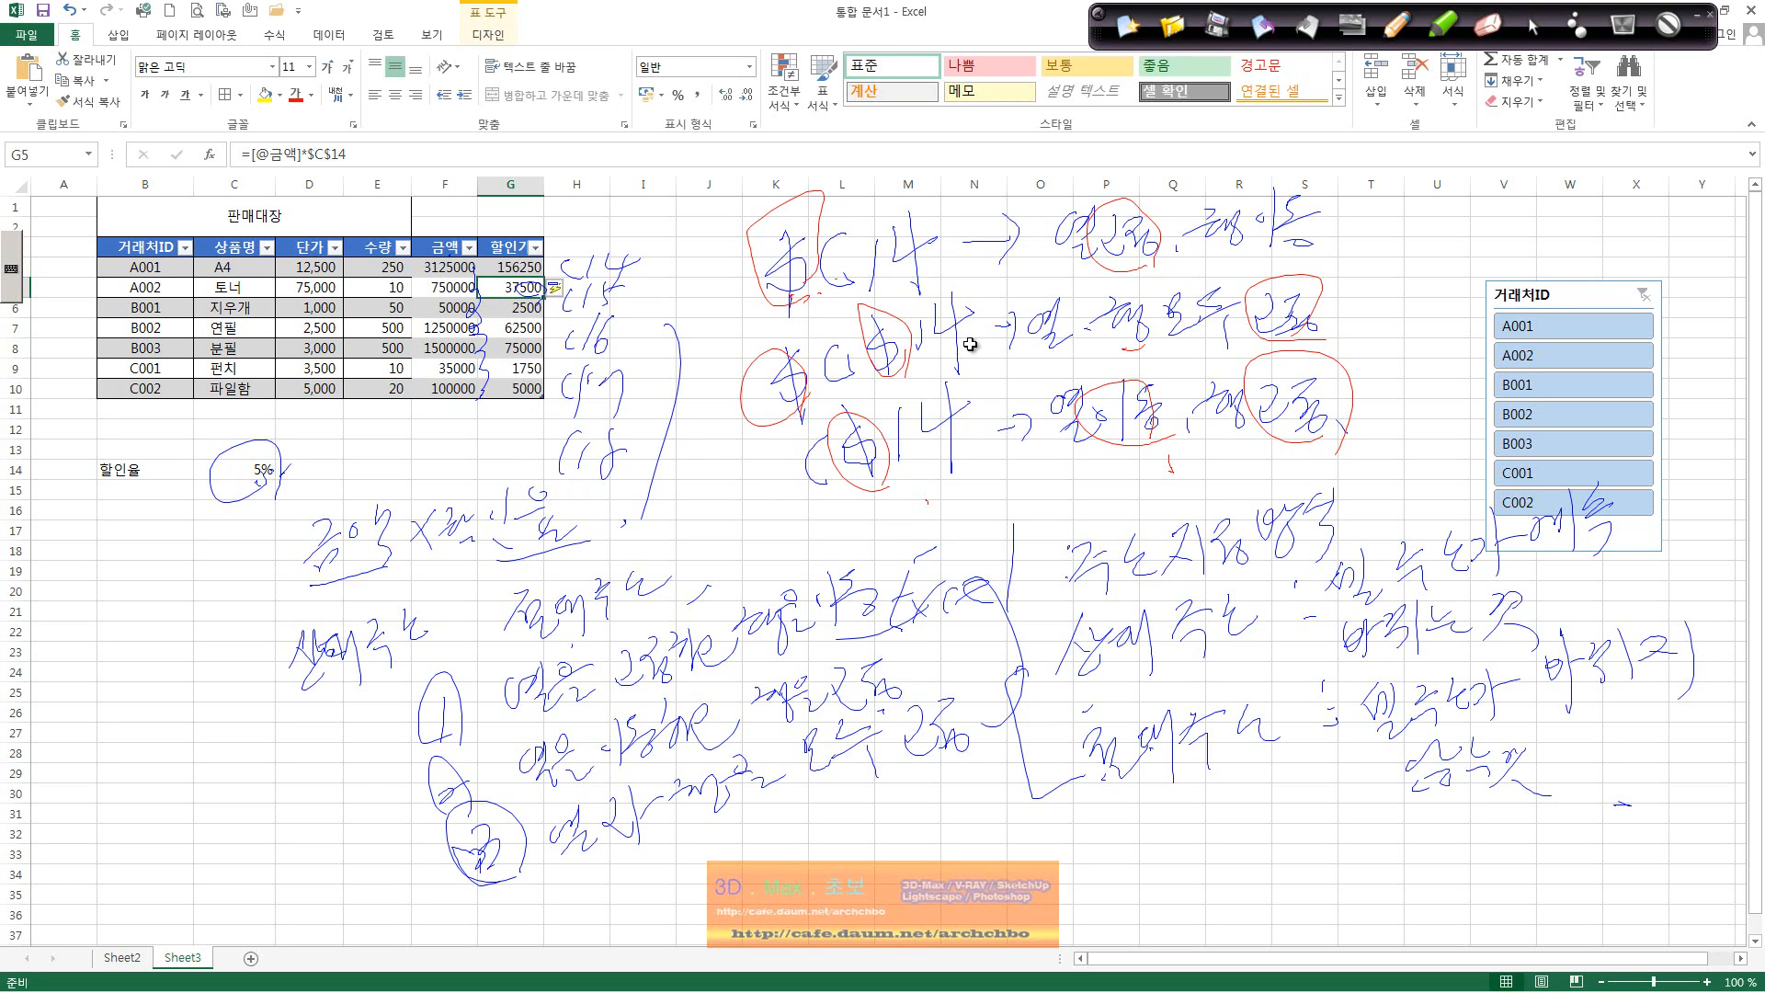
# Step: Erase all handwritten annotations from the sheet and check the formulas in the first row of 금액 and 할인가
pyautogui.click(1533, 30)
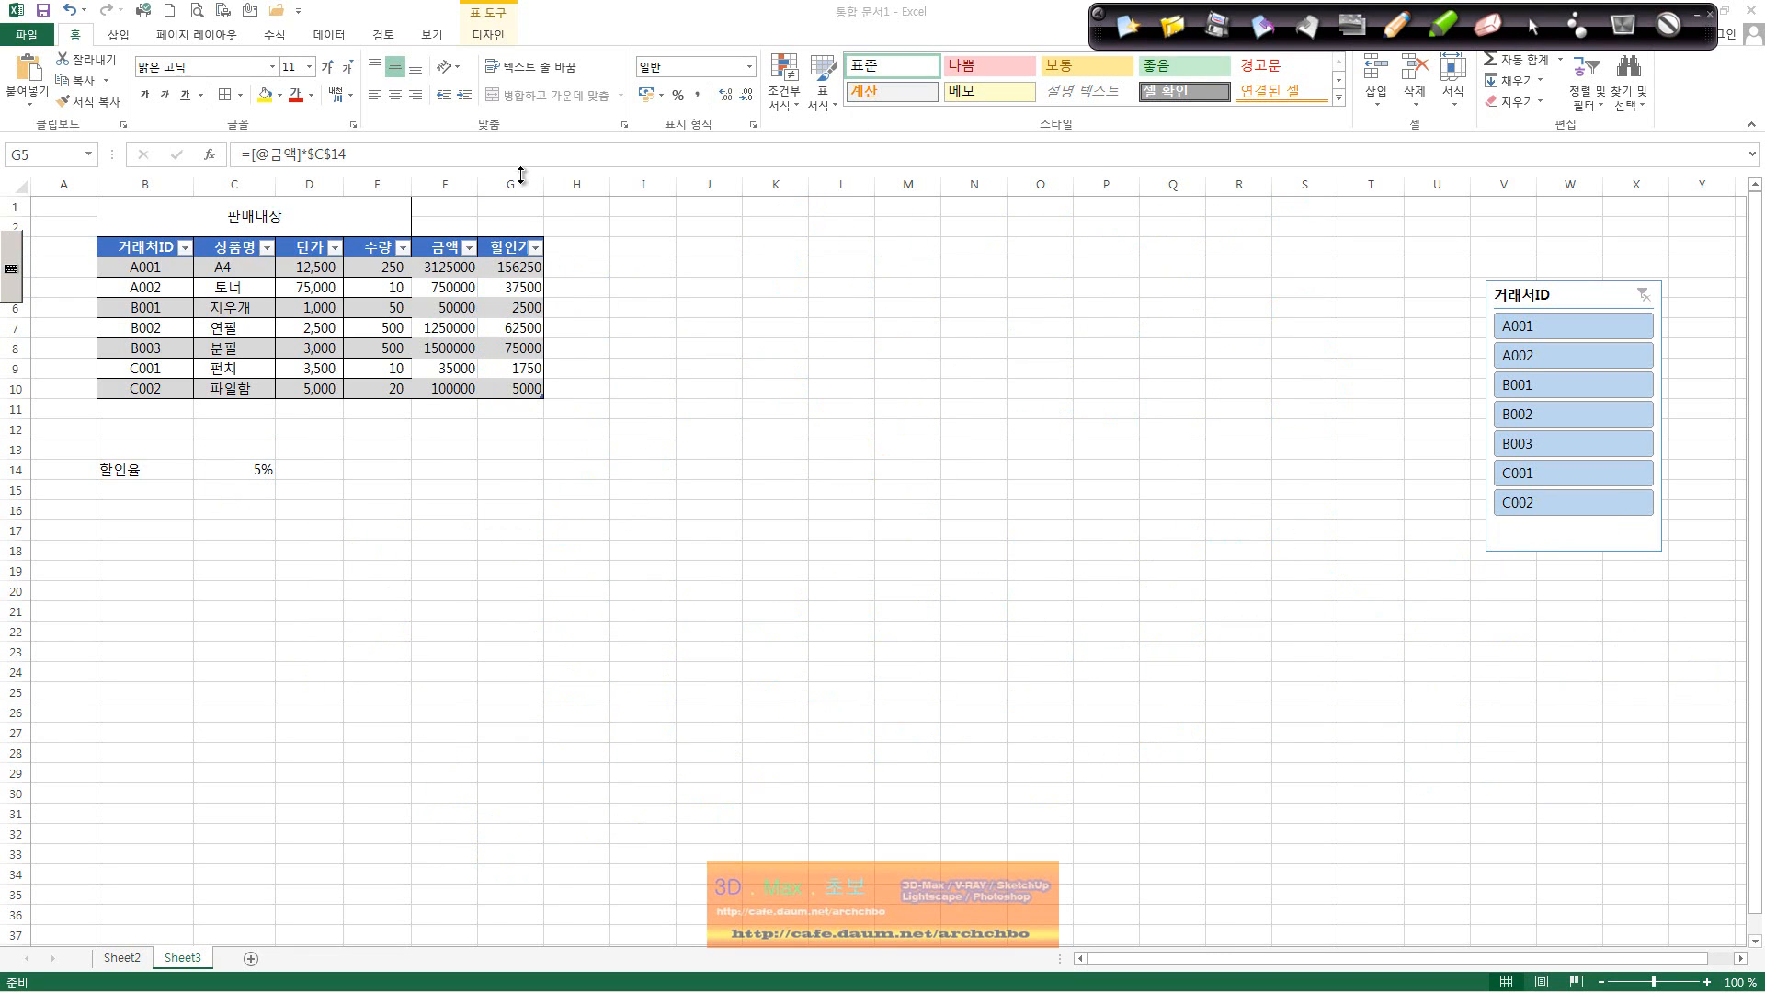
pyautogui.click(524, 266)
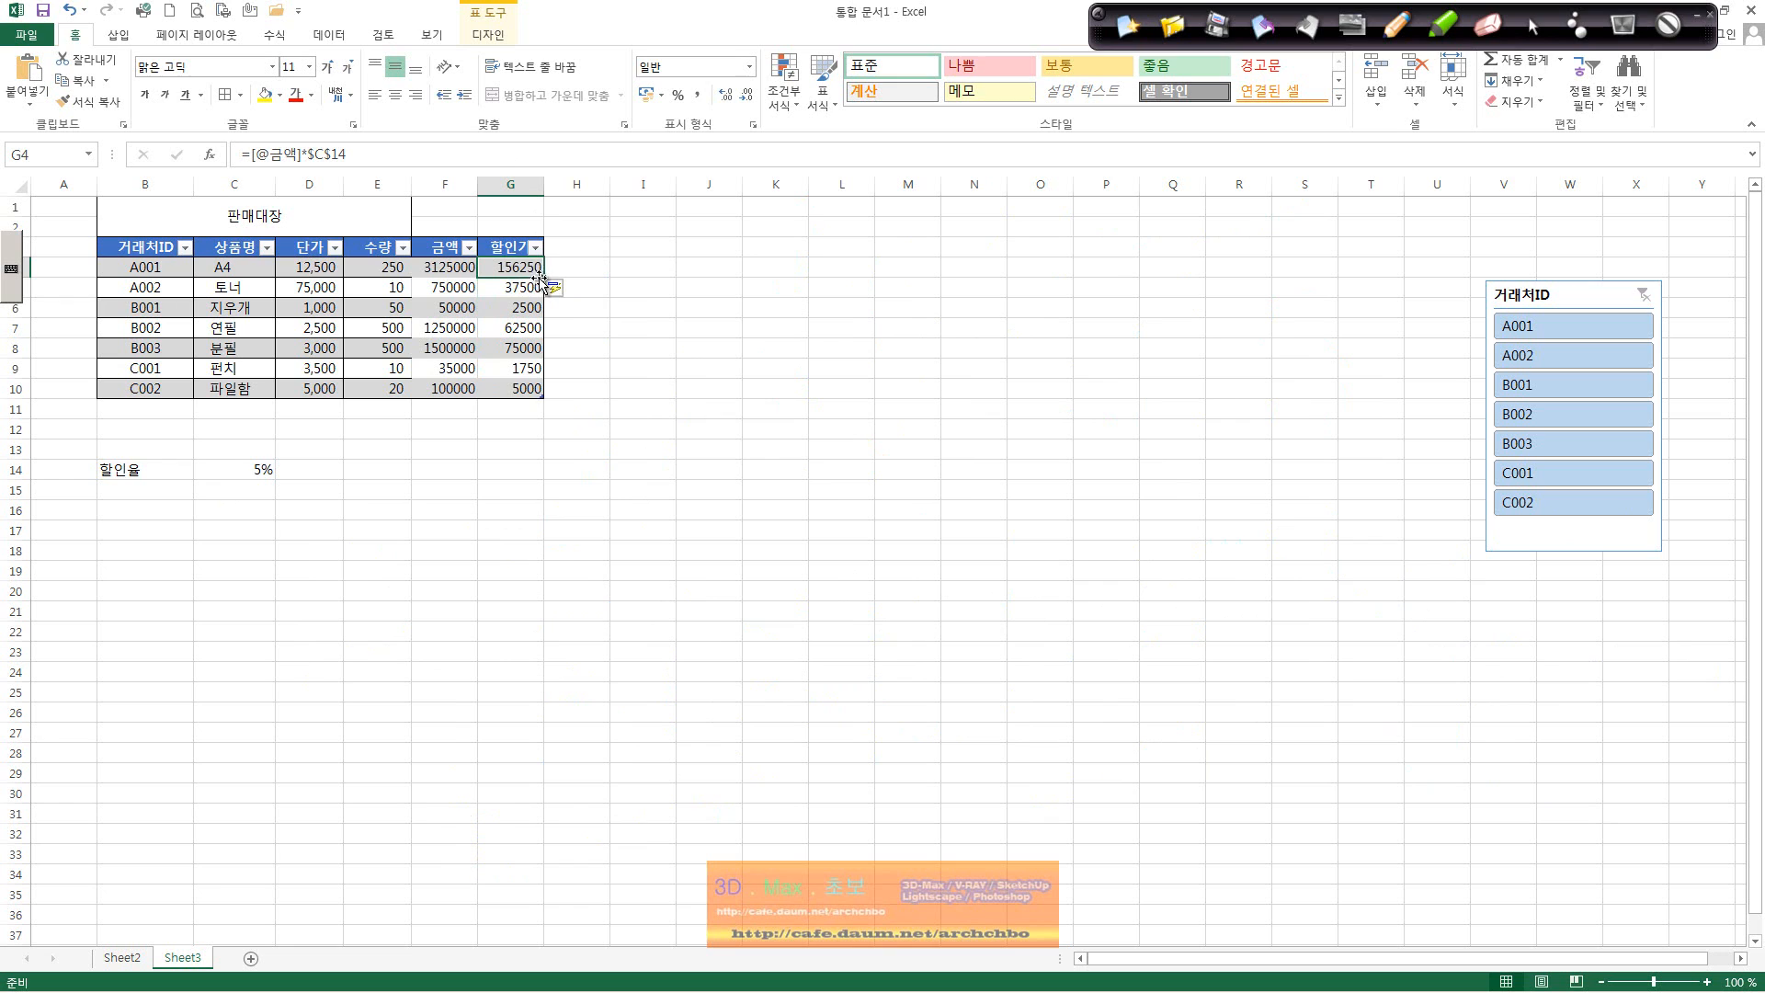
pyautogui.click(457, 267)
pyautogui.click(514, 268)
# Step: Delete the entire worksheet columns F and G holding 금액 and 할인가
pyautogui.moveTo(450, 184); pyautogui.dragTo(519, 184)
pyautogui.rightClick(521, 191)
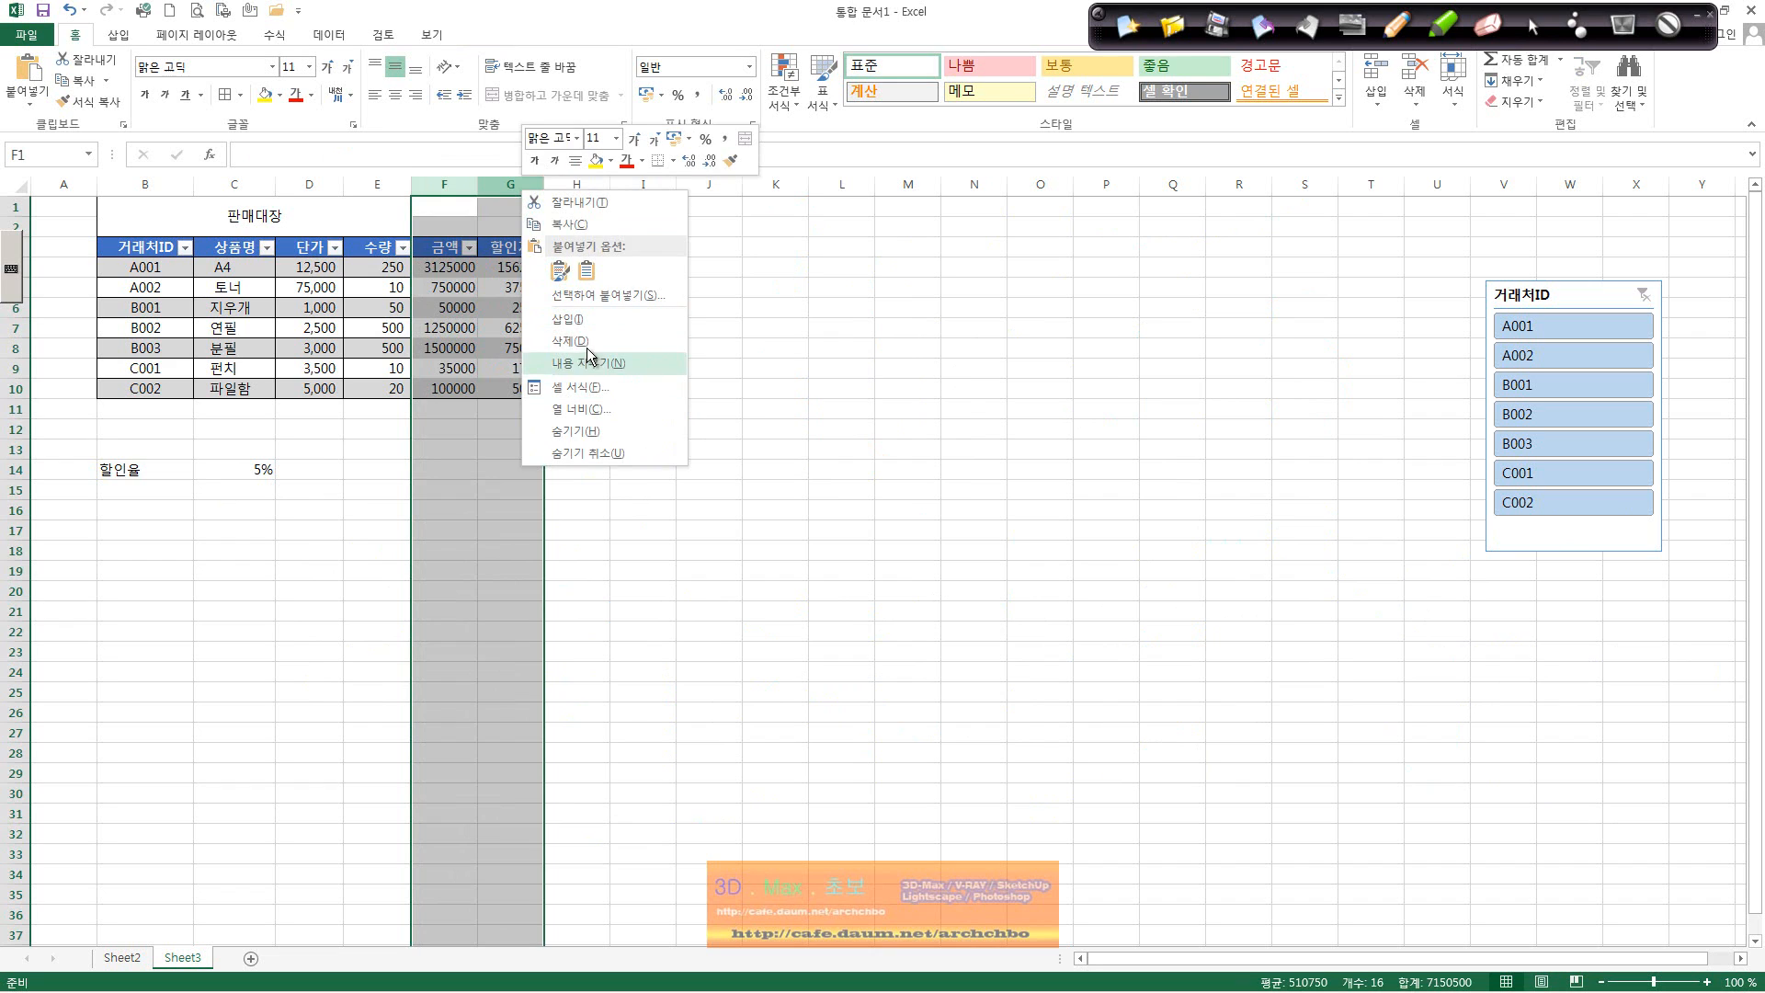
pyautogui.click(585, 342)
pyautogui.click(704, 429)
# Step: Extend the table with two new column headers, 금액 in F3 and 할인가 in G3
pyautogui.click(441, 251)
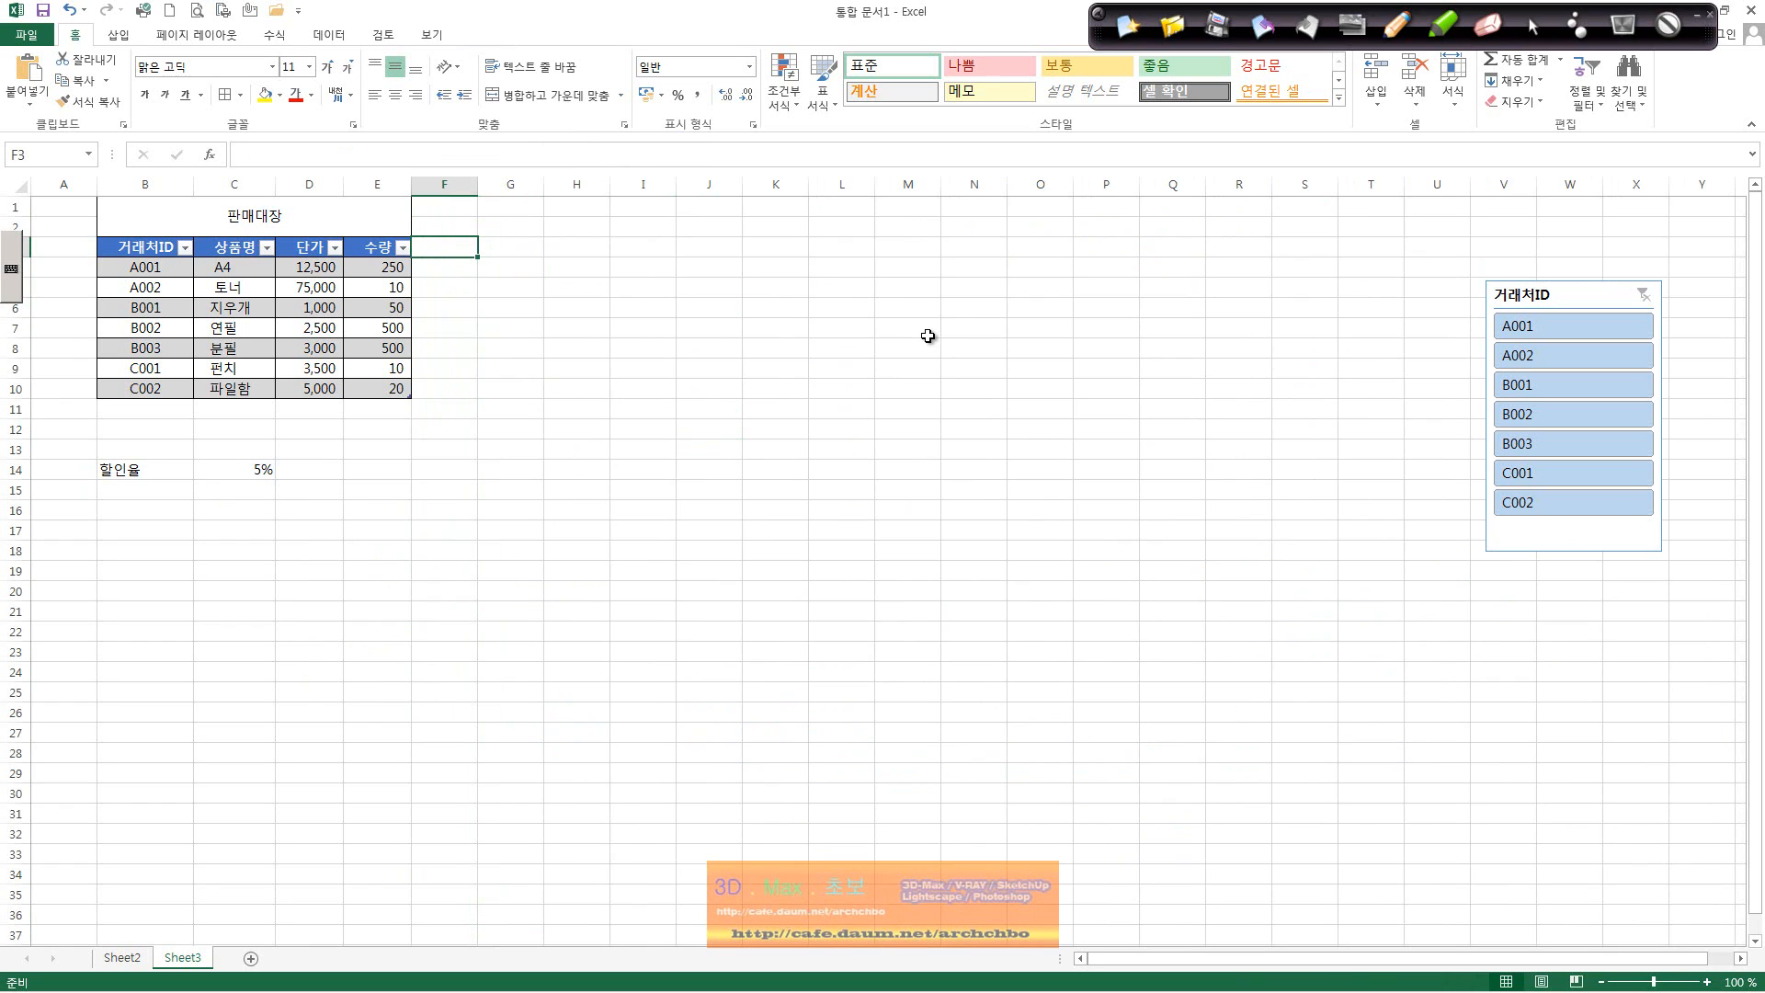
pyautogui.write('금액')
pyautogui.press('Return')
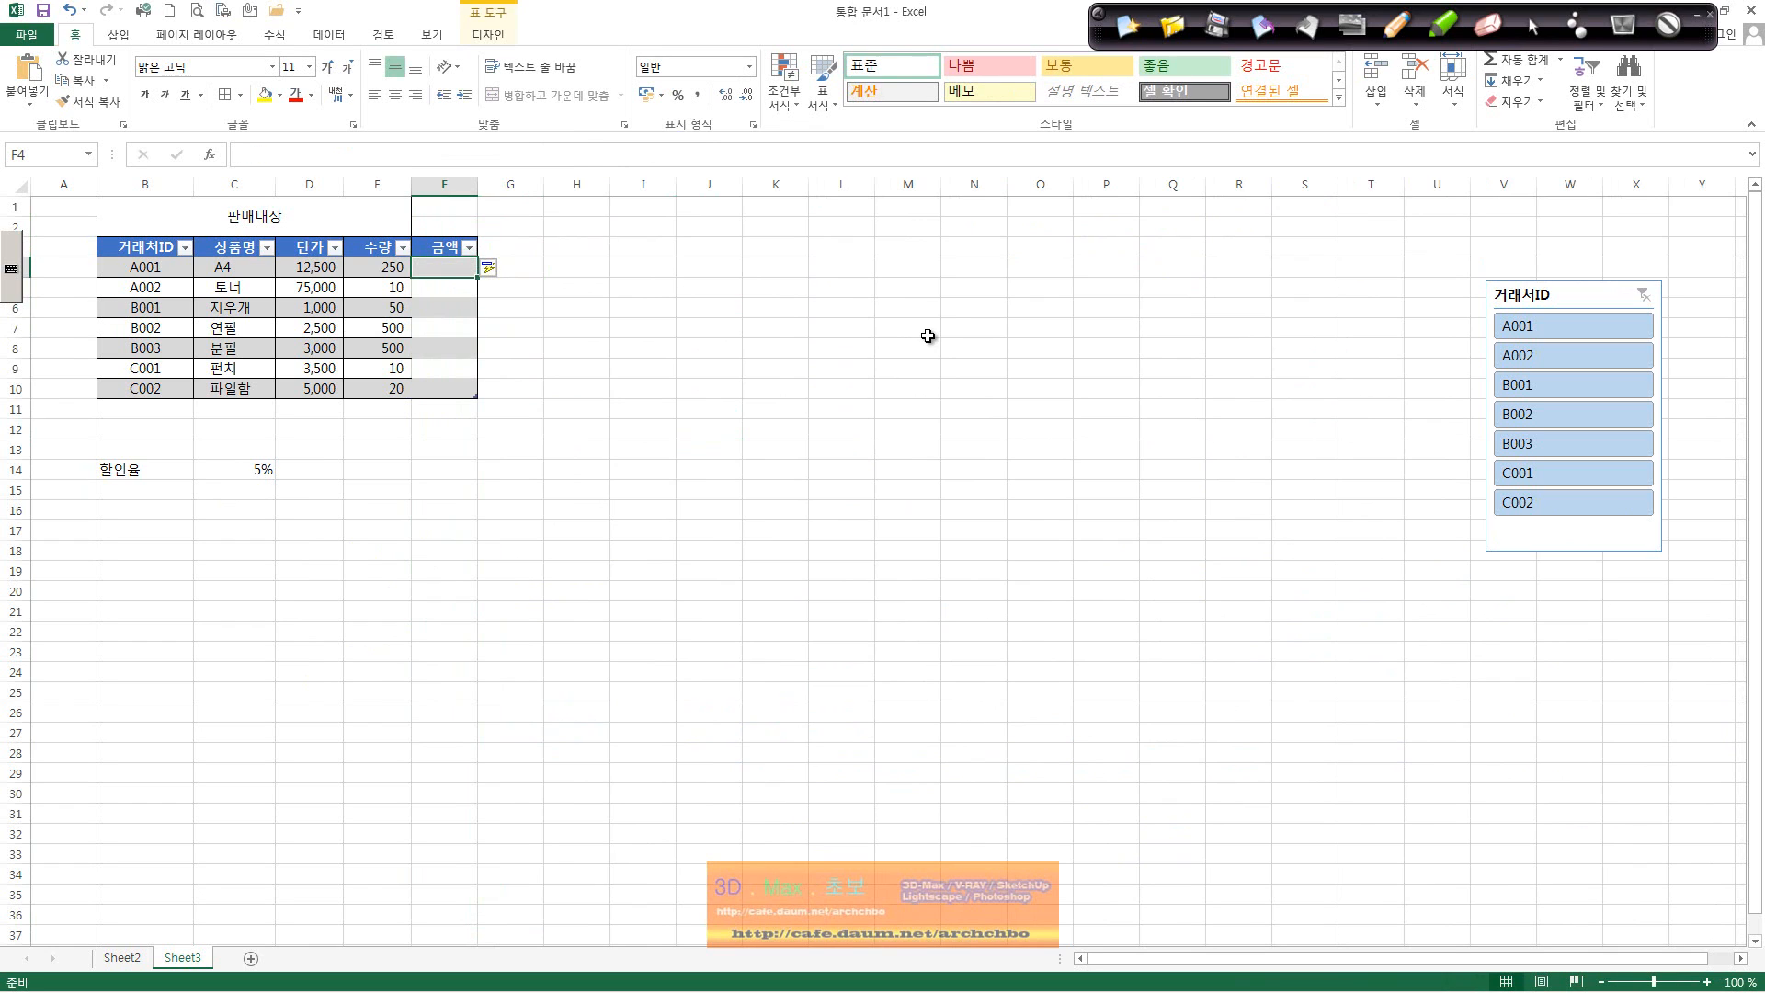
pyautogui.press('Right')
pyautogui.press('Up')
pyautogui.write('할ㅇ')
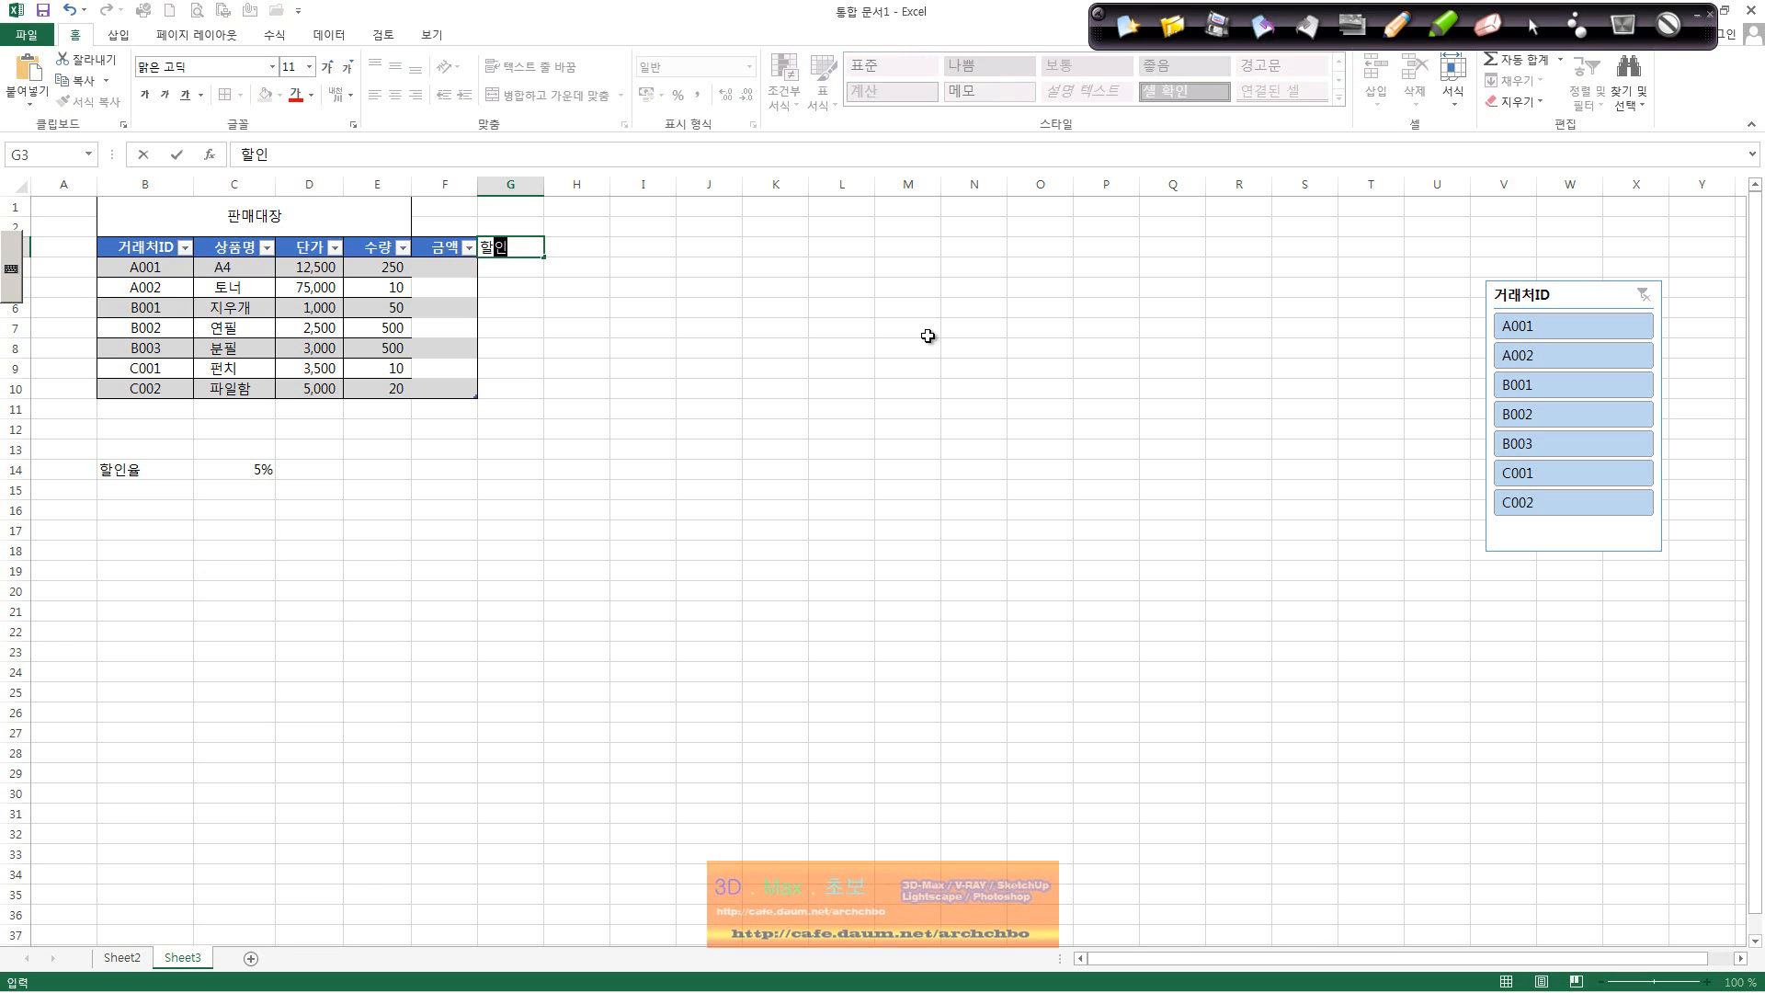
pyautogui.write('가')
pyautogui.press('Return')
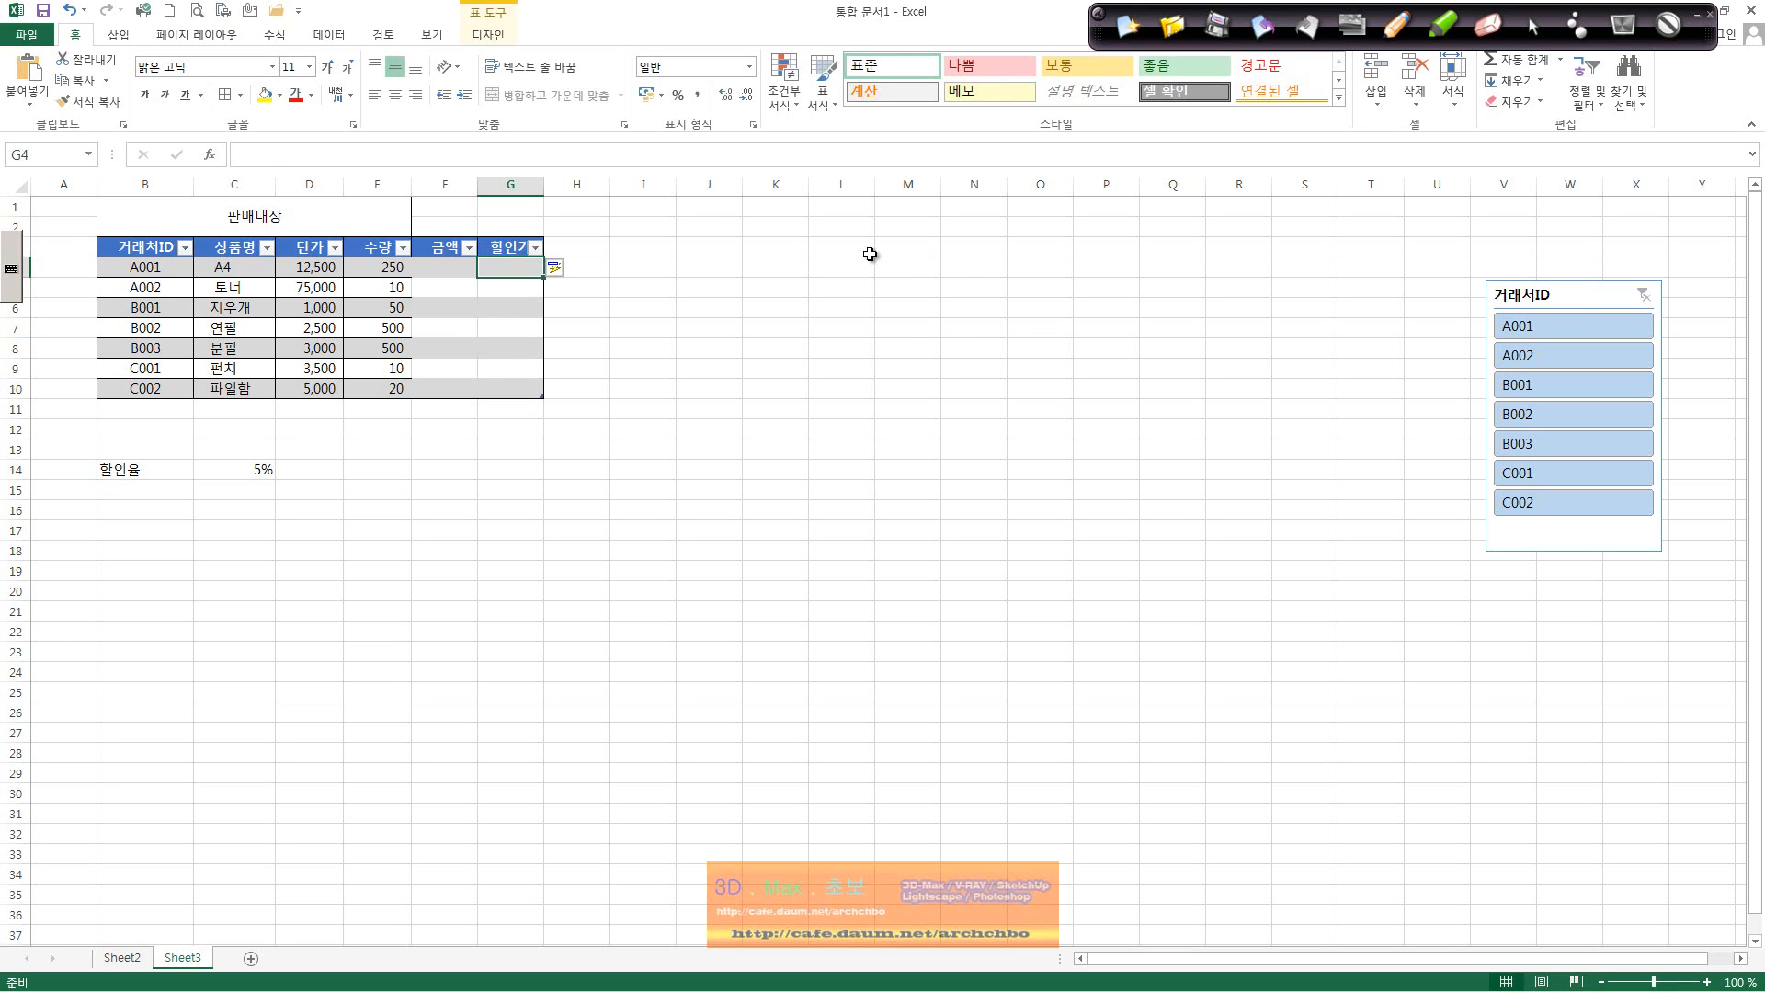
pyautogui.click(467, 270)
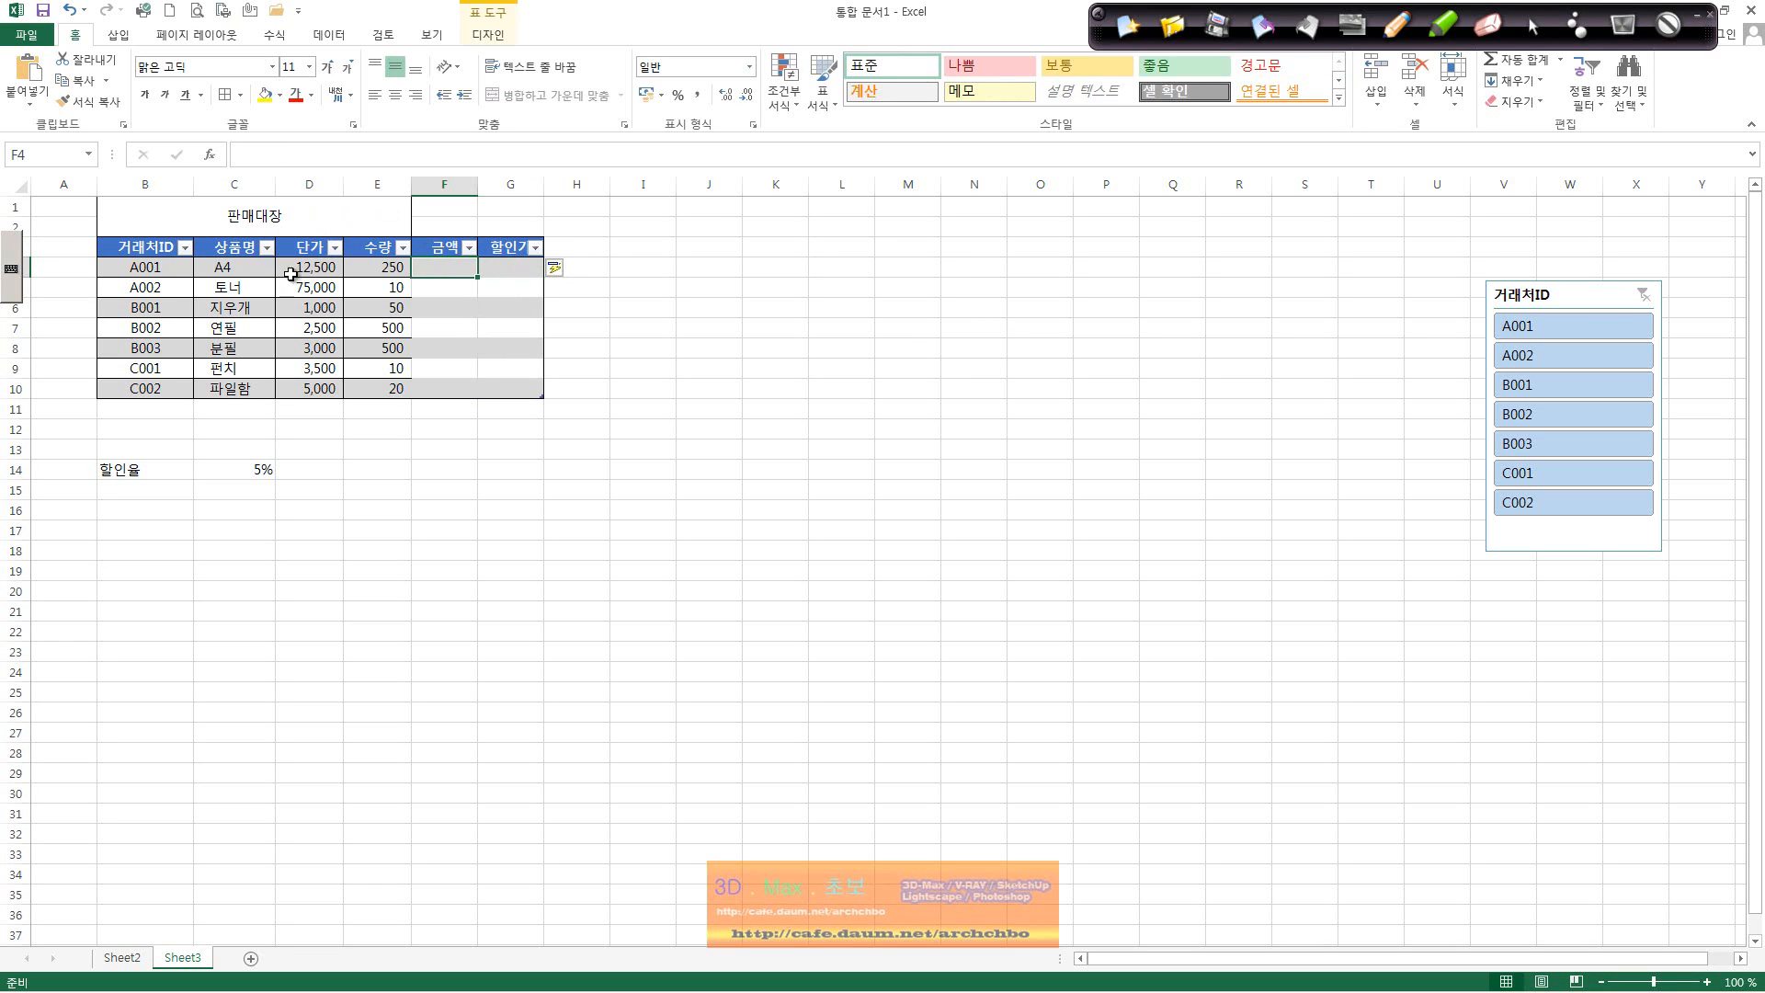
pyautogui.click(363, 154)
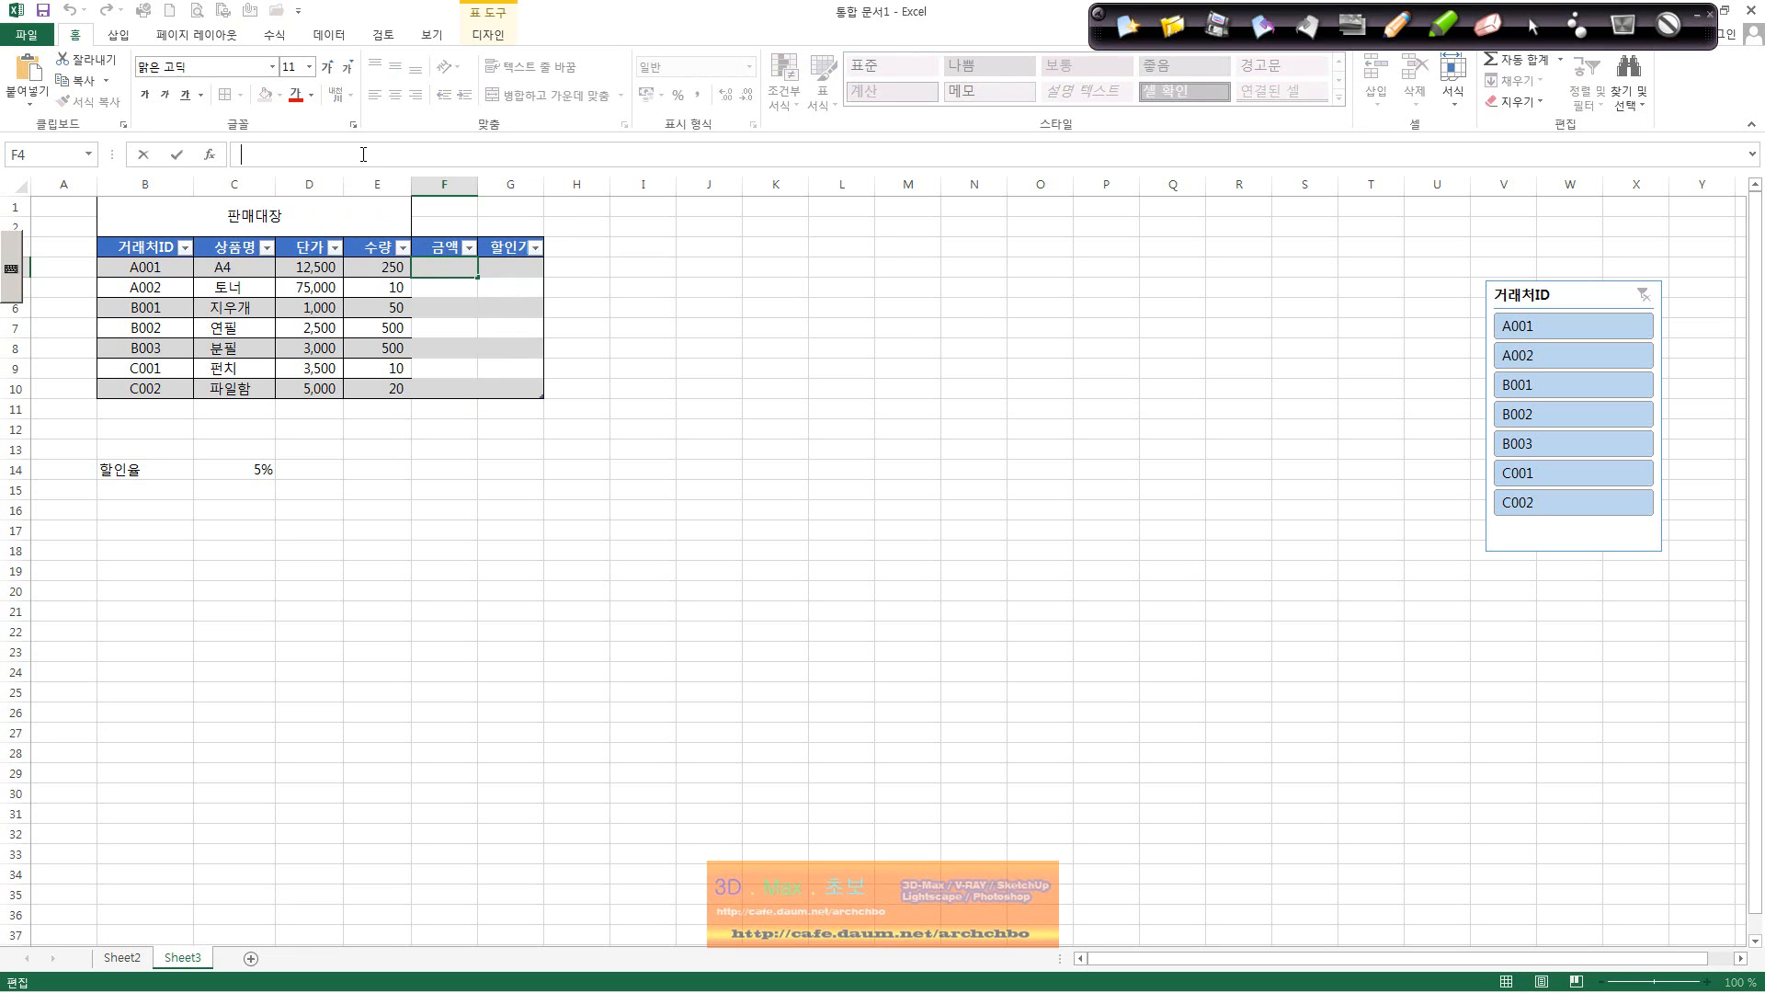
pyautogui.write('=')
pyautogui.click(338, 268)
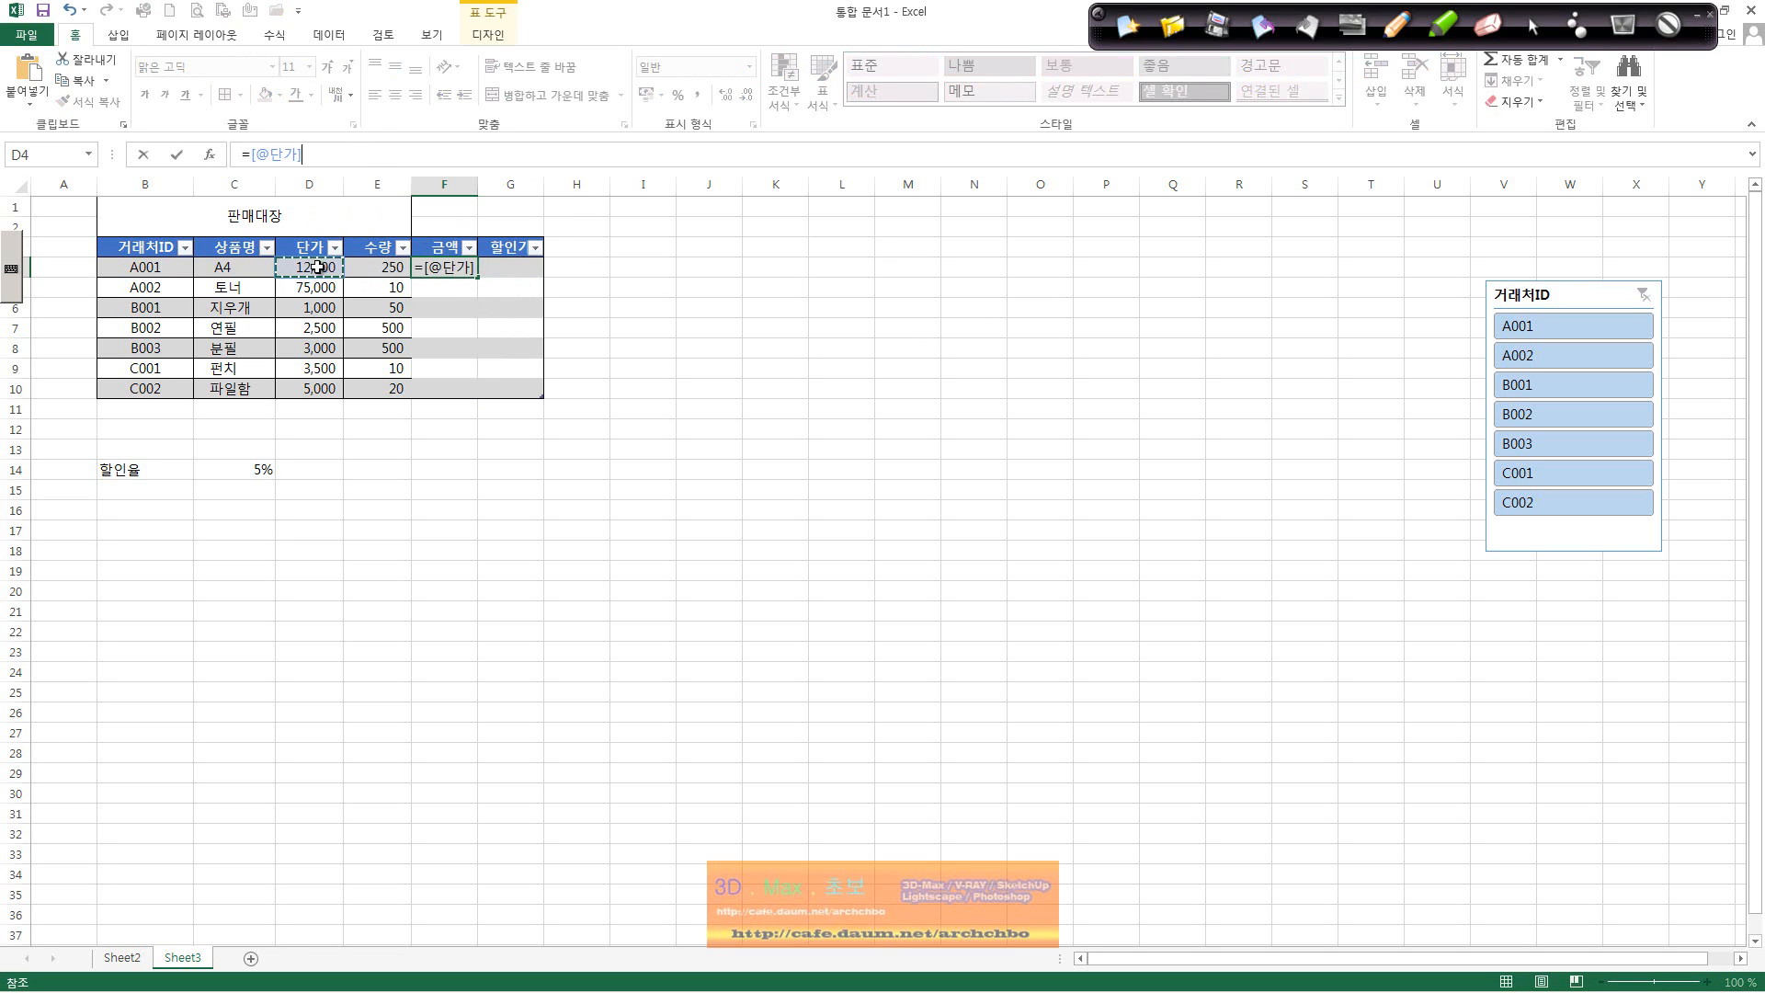
pyautogui.write('*')
pyautogui.click(378, 275)
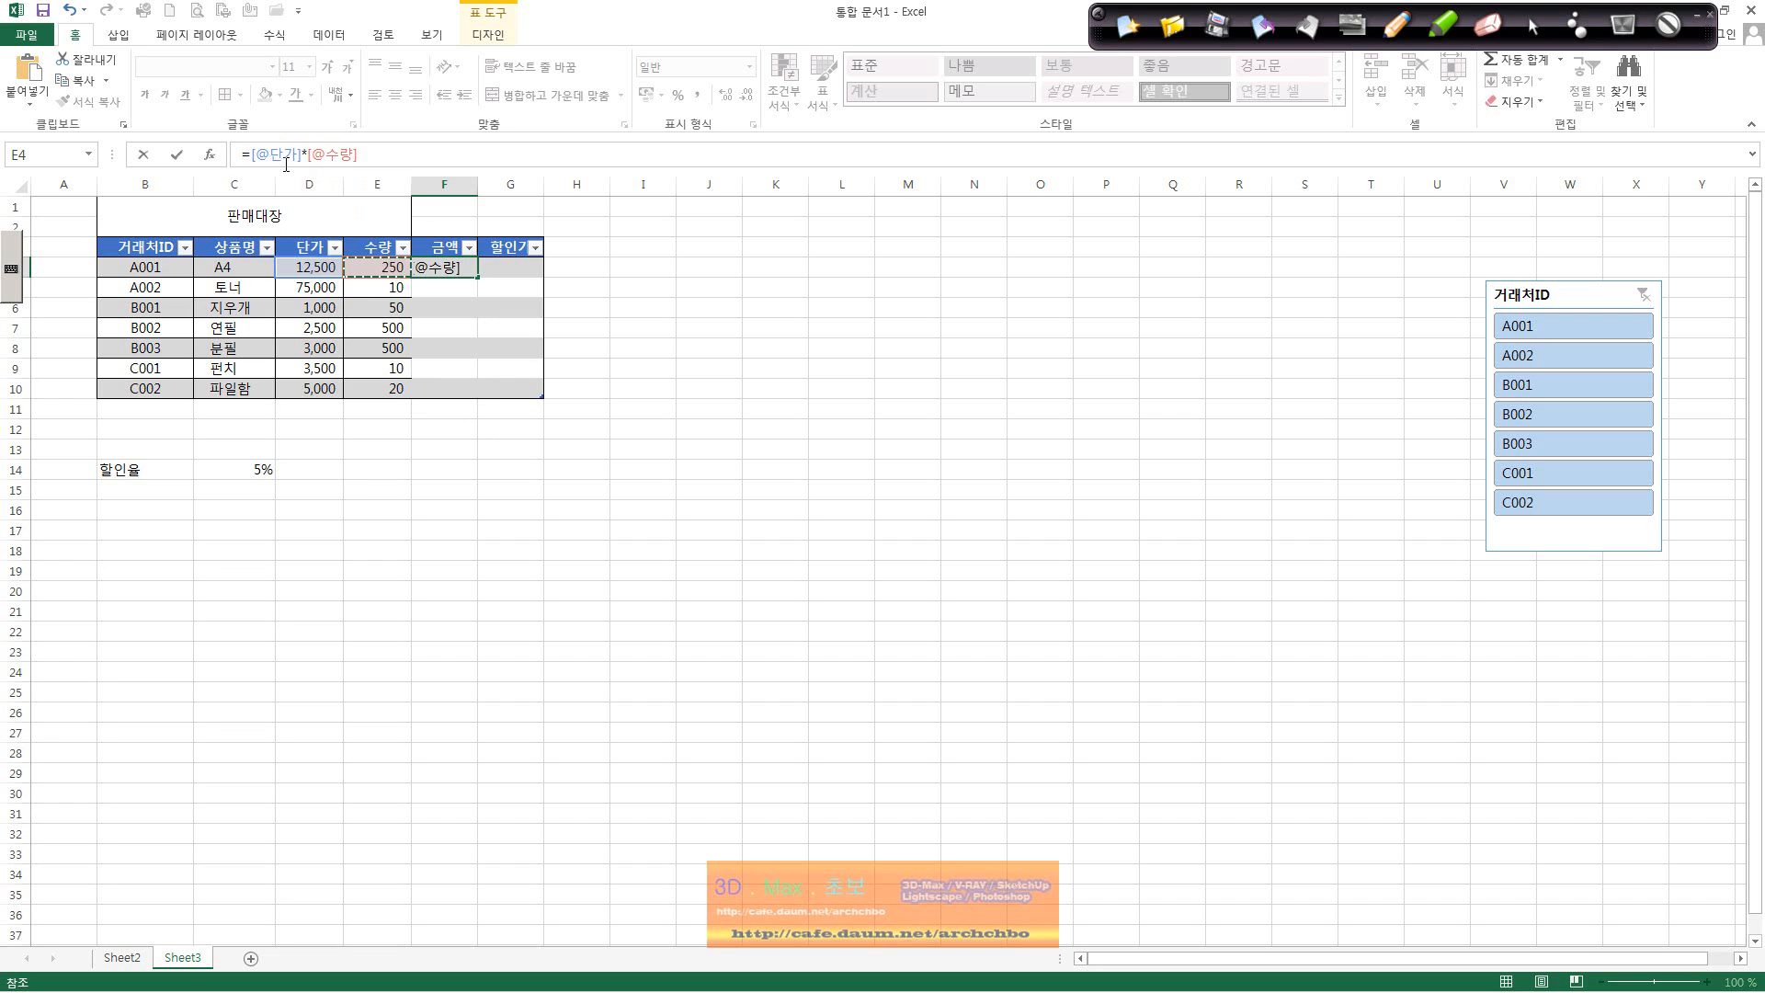
pyautogui.press('Return')
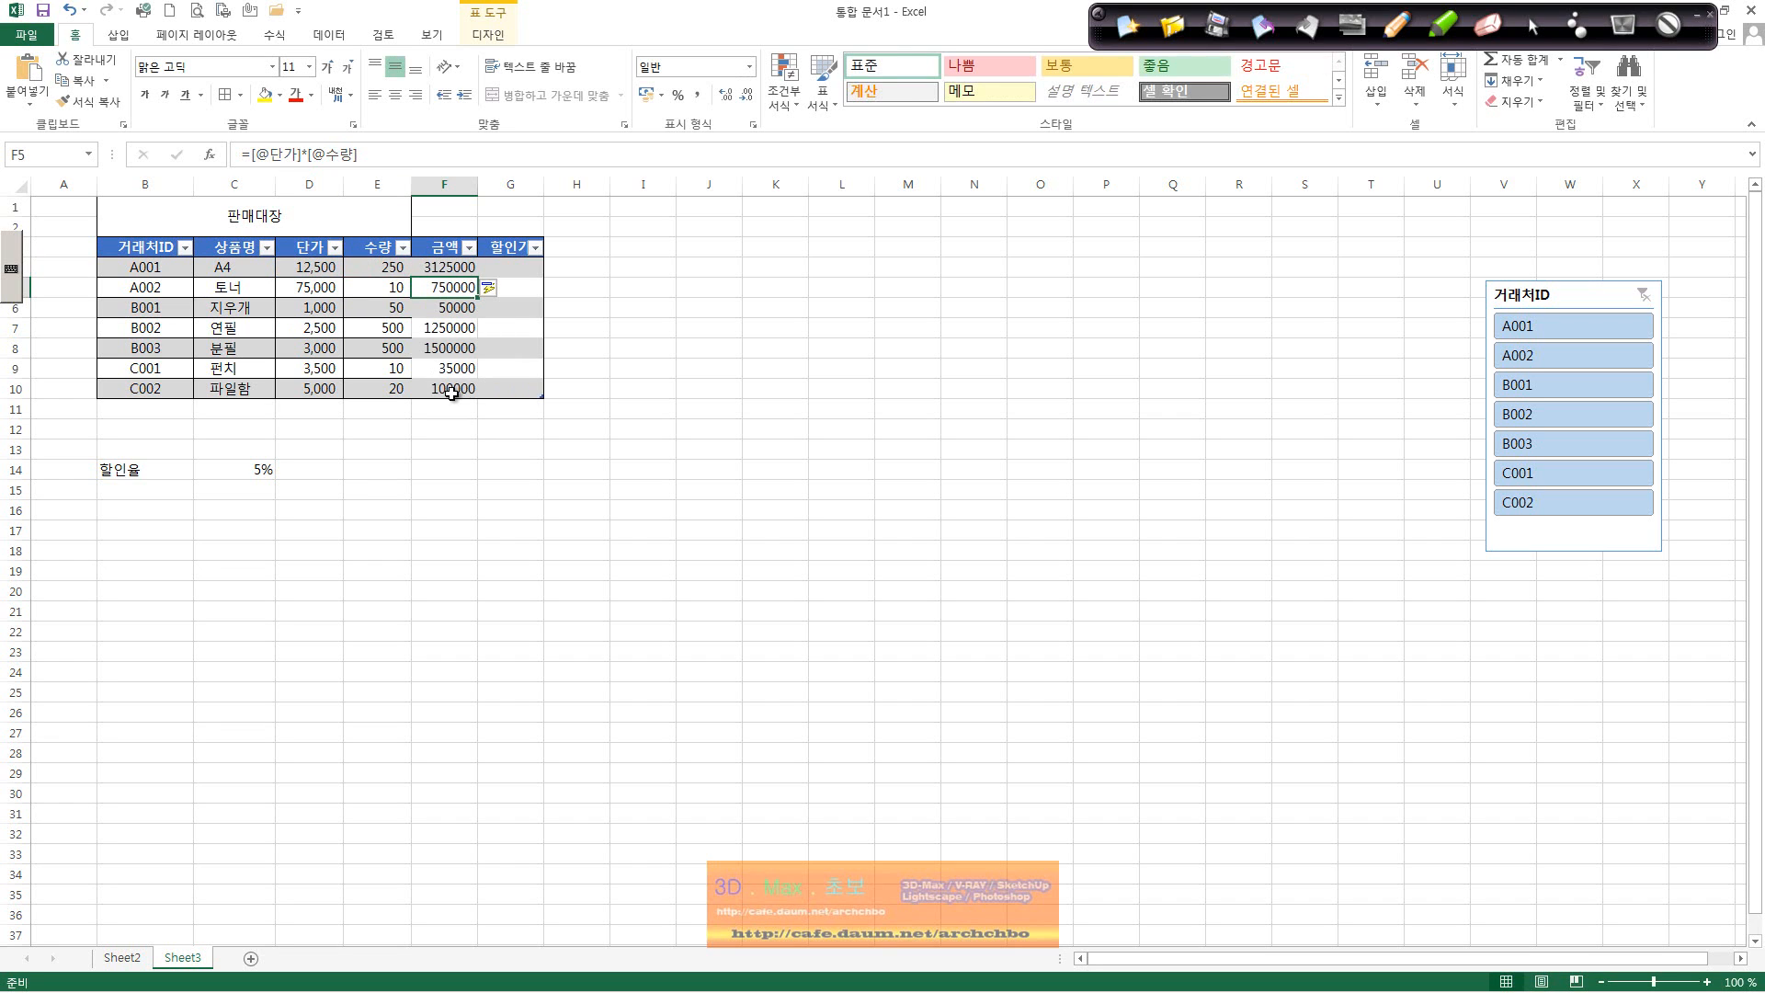
pyautogui.click(511, 268)
pyautogui.click(402, 155)
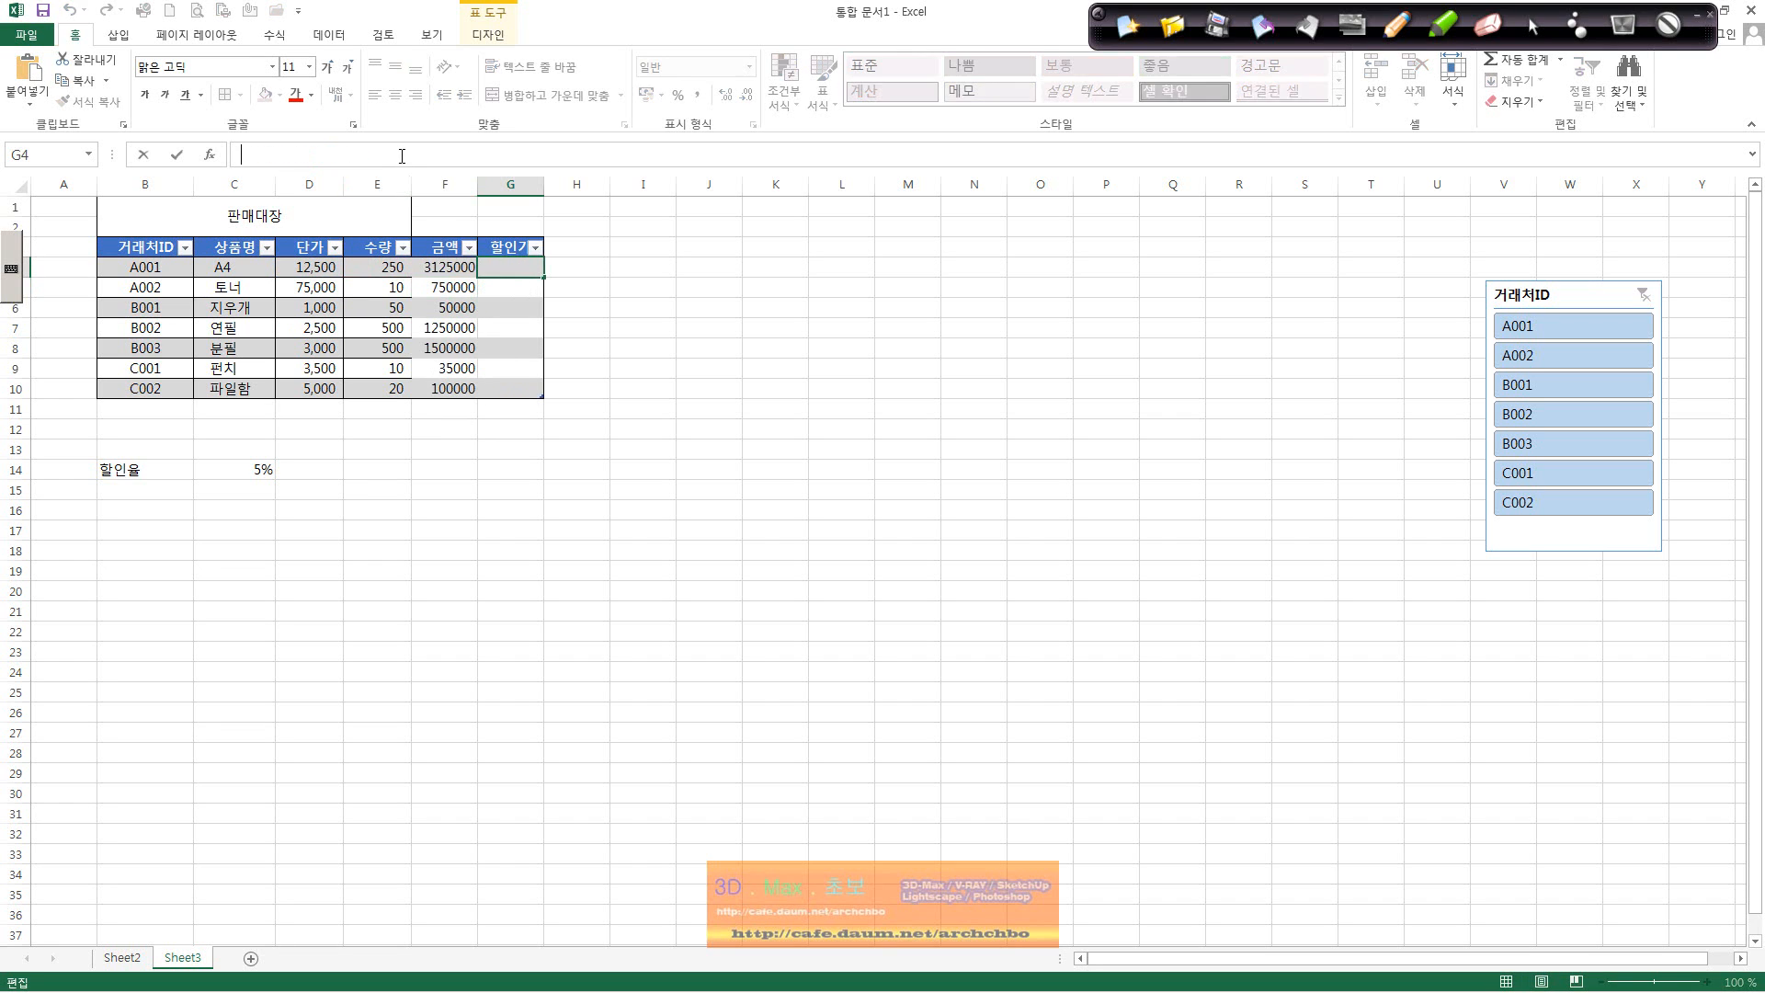
pyautogui.write('=')
pyautogui.click(442, 267)
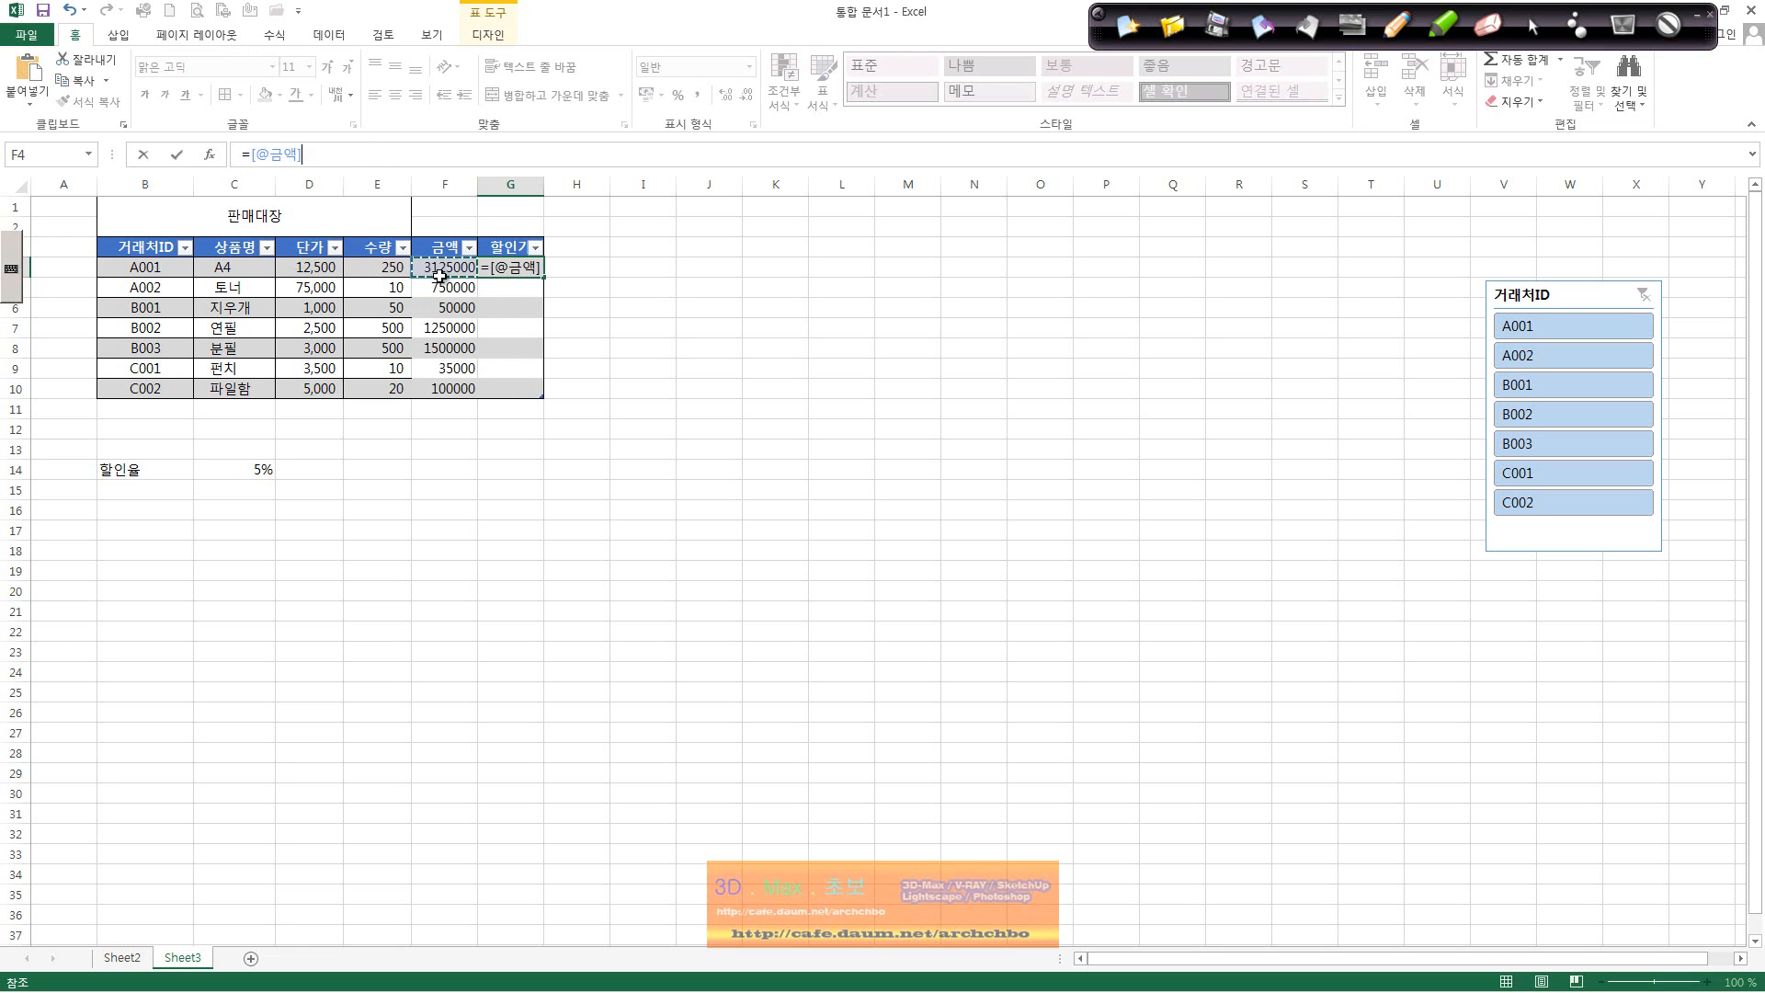
pyautogui.write('*')
pyautogui.click(255, 470)
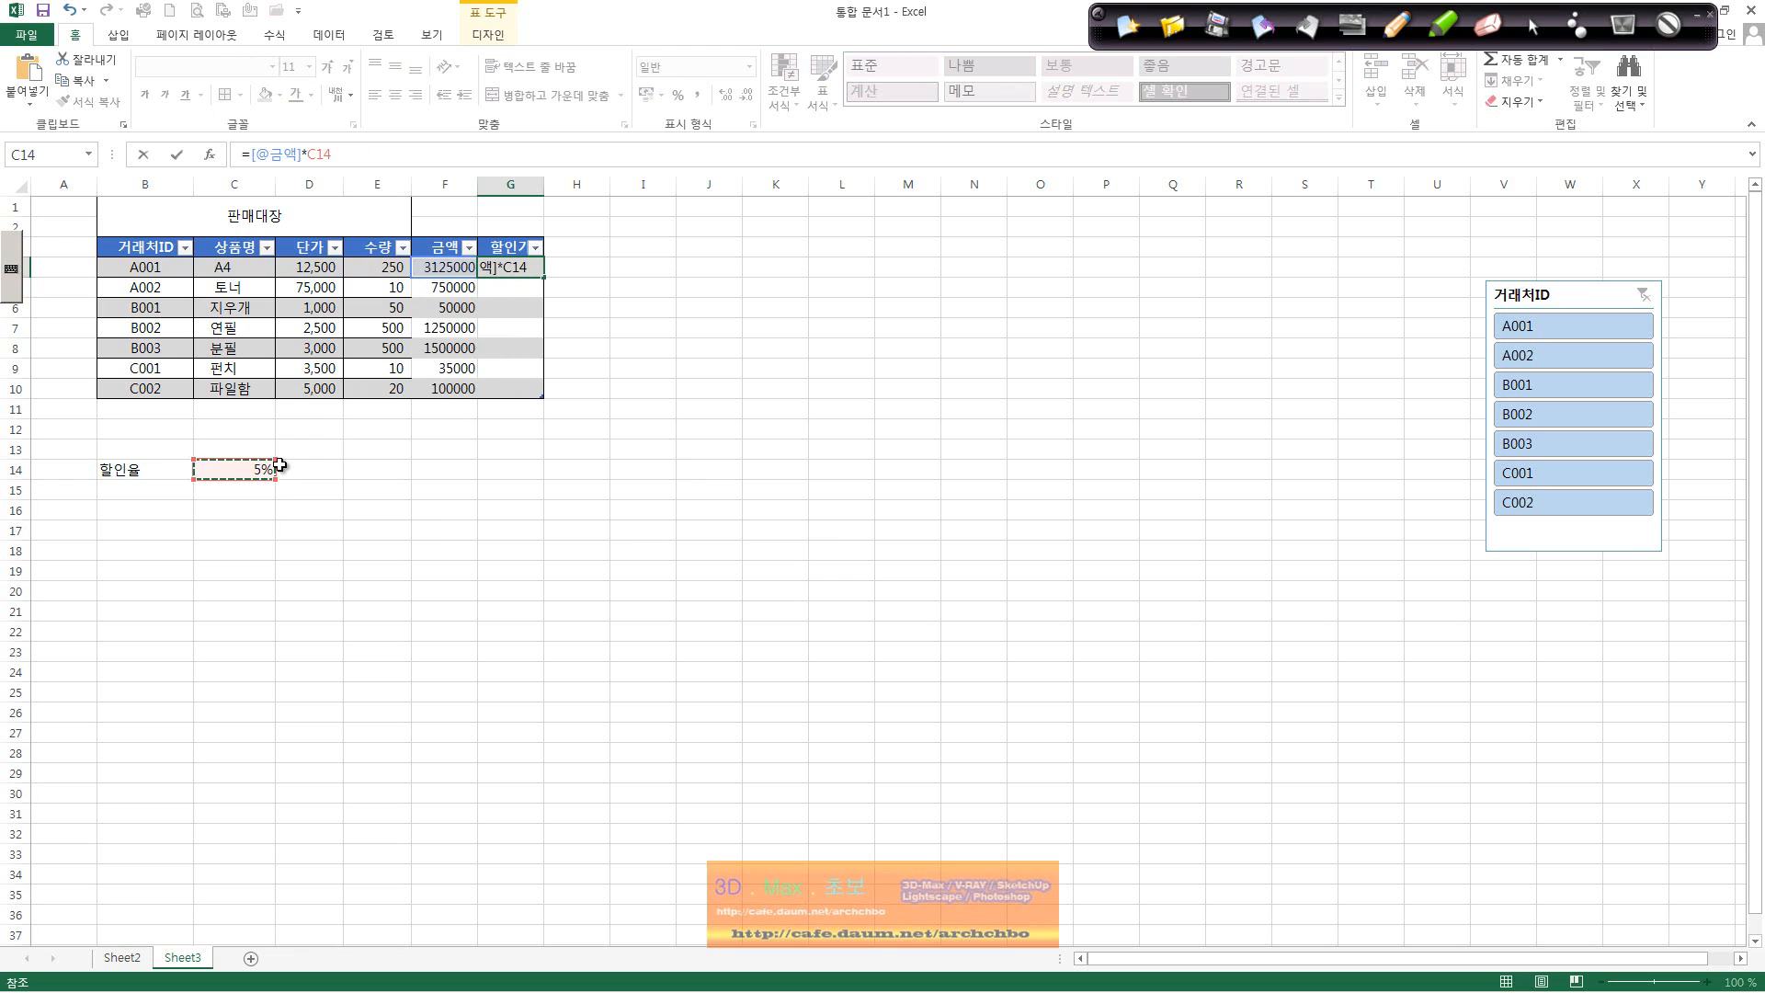
pyautogui.press('F4')
pyautogui.press('Return')
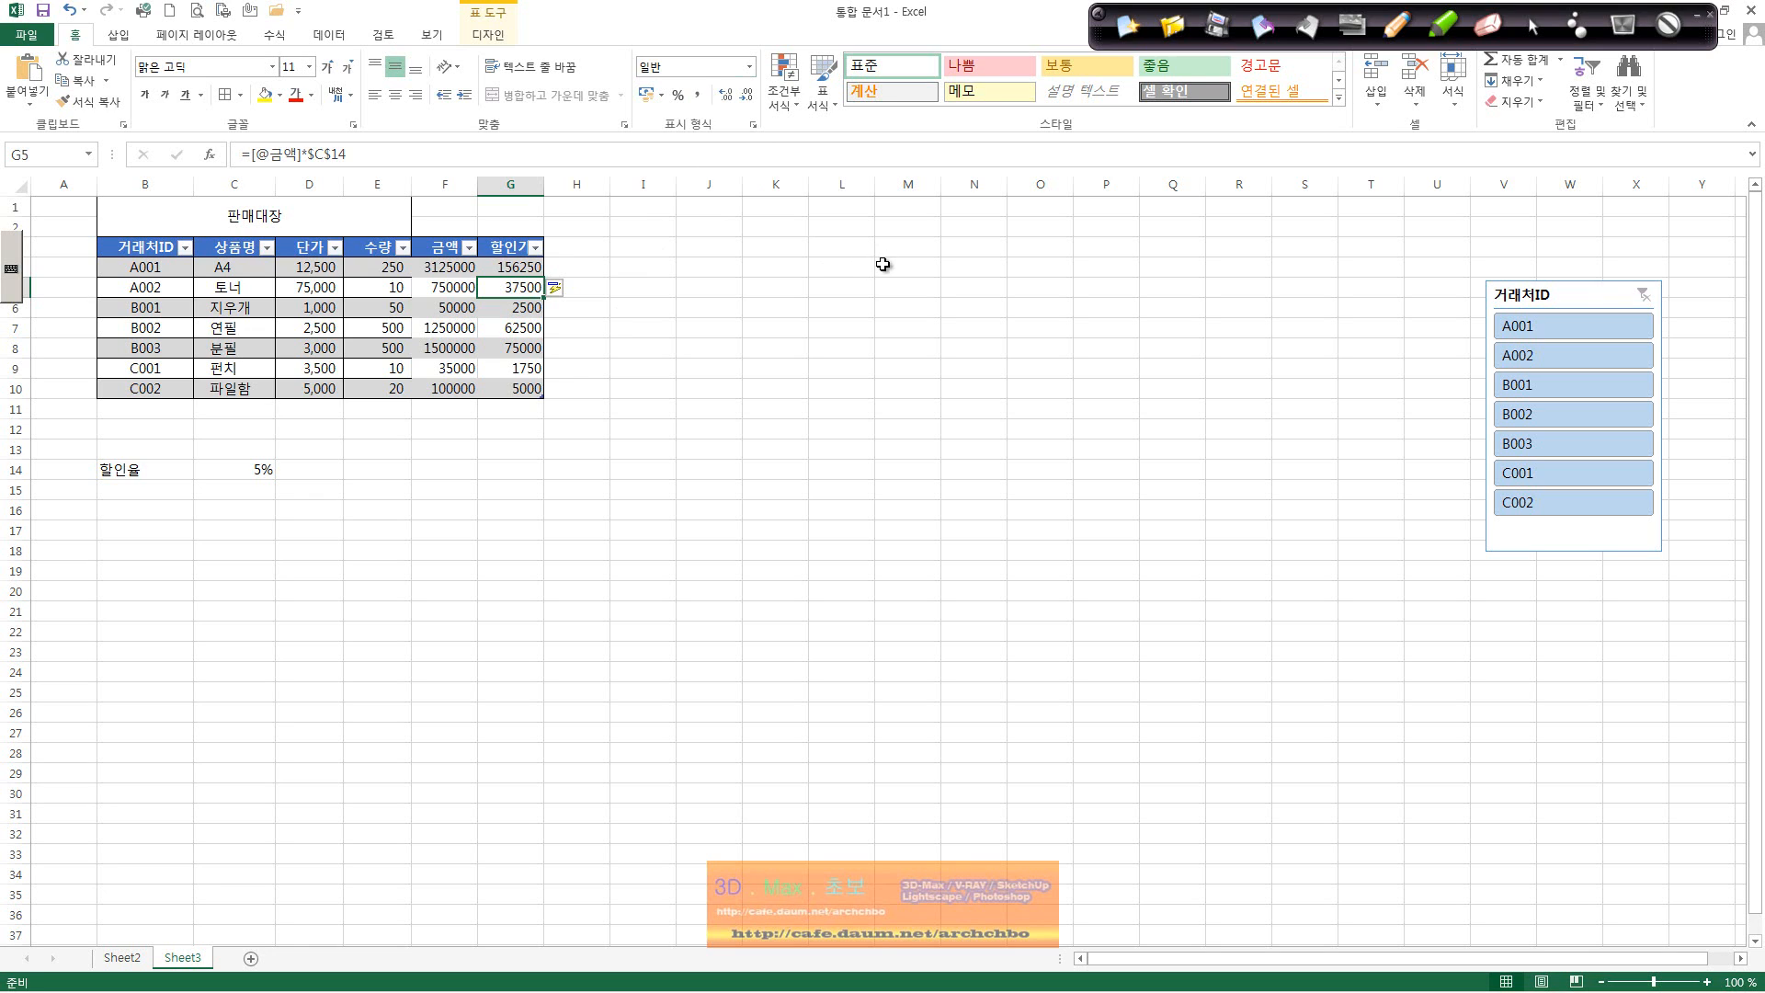
# Step: Review the table's field names by going through each header from 거래처ID to 할인가
pyautogui.click(159, 243)
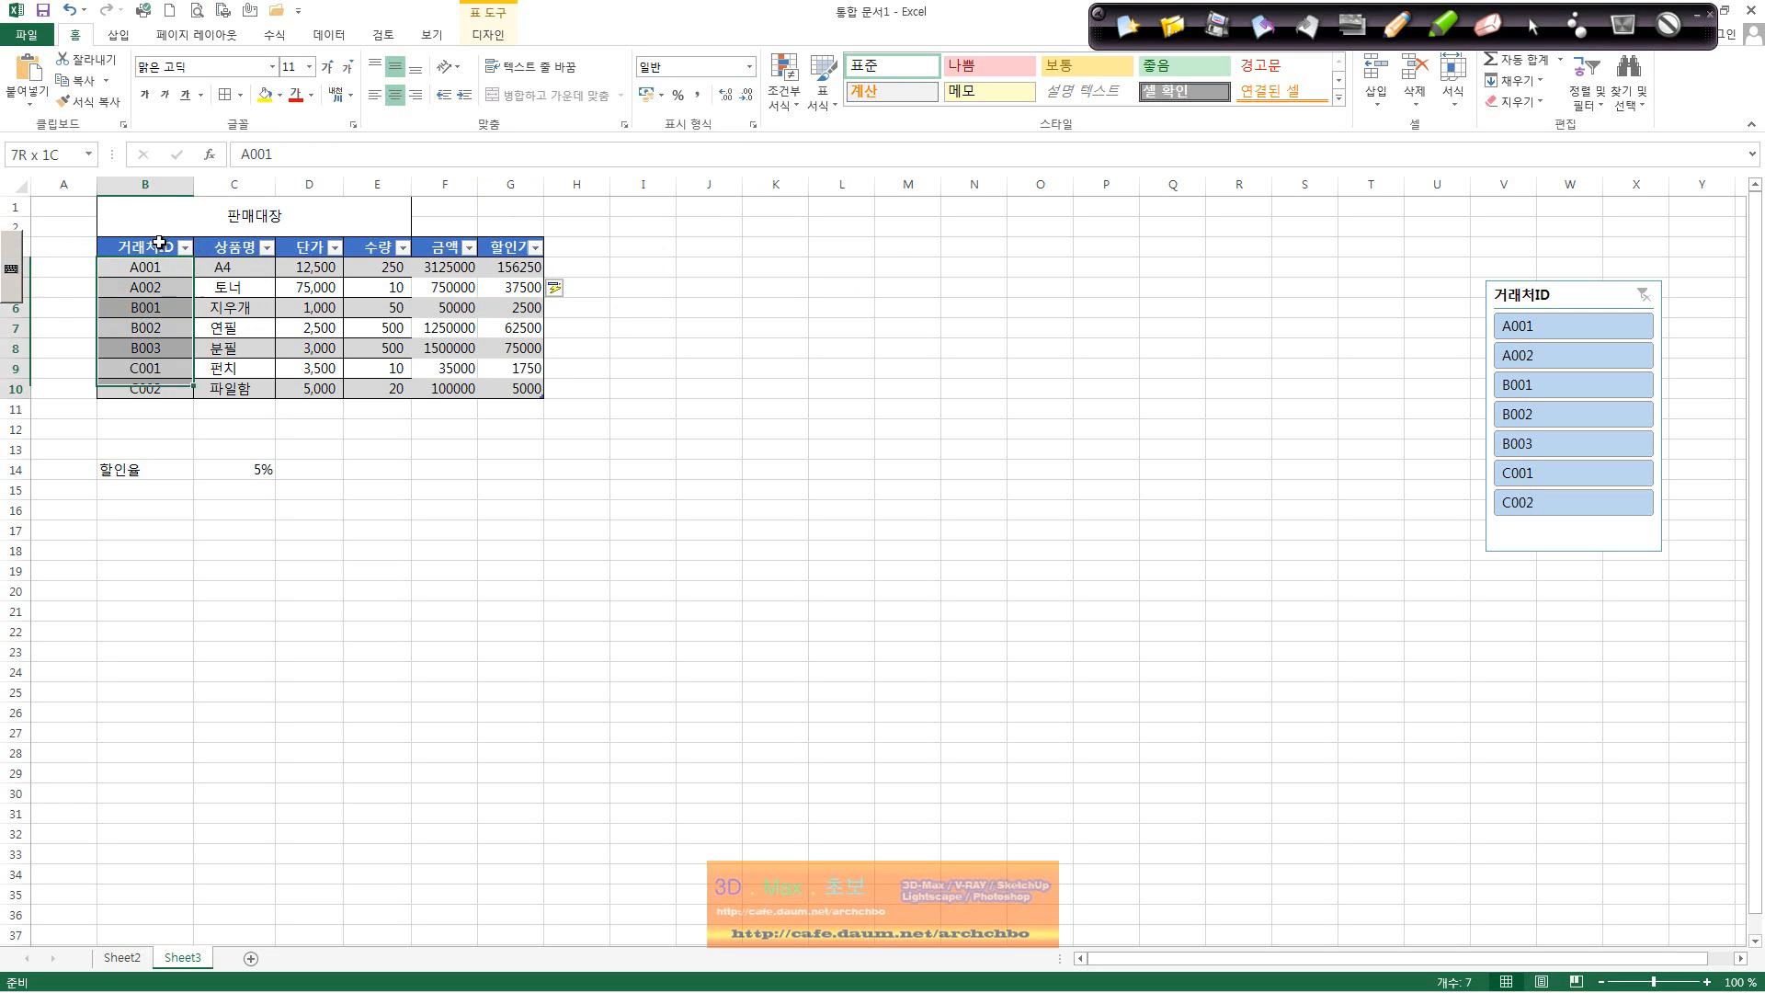
pyautogui.click(230, 251)
pyautogui.click(308, 248)
pyautogui.click(377, 252)
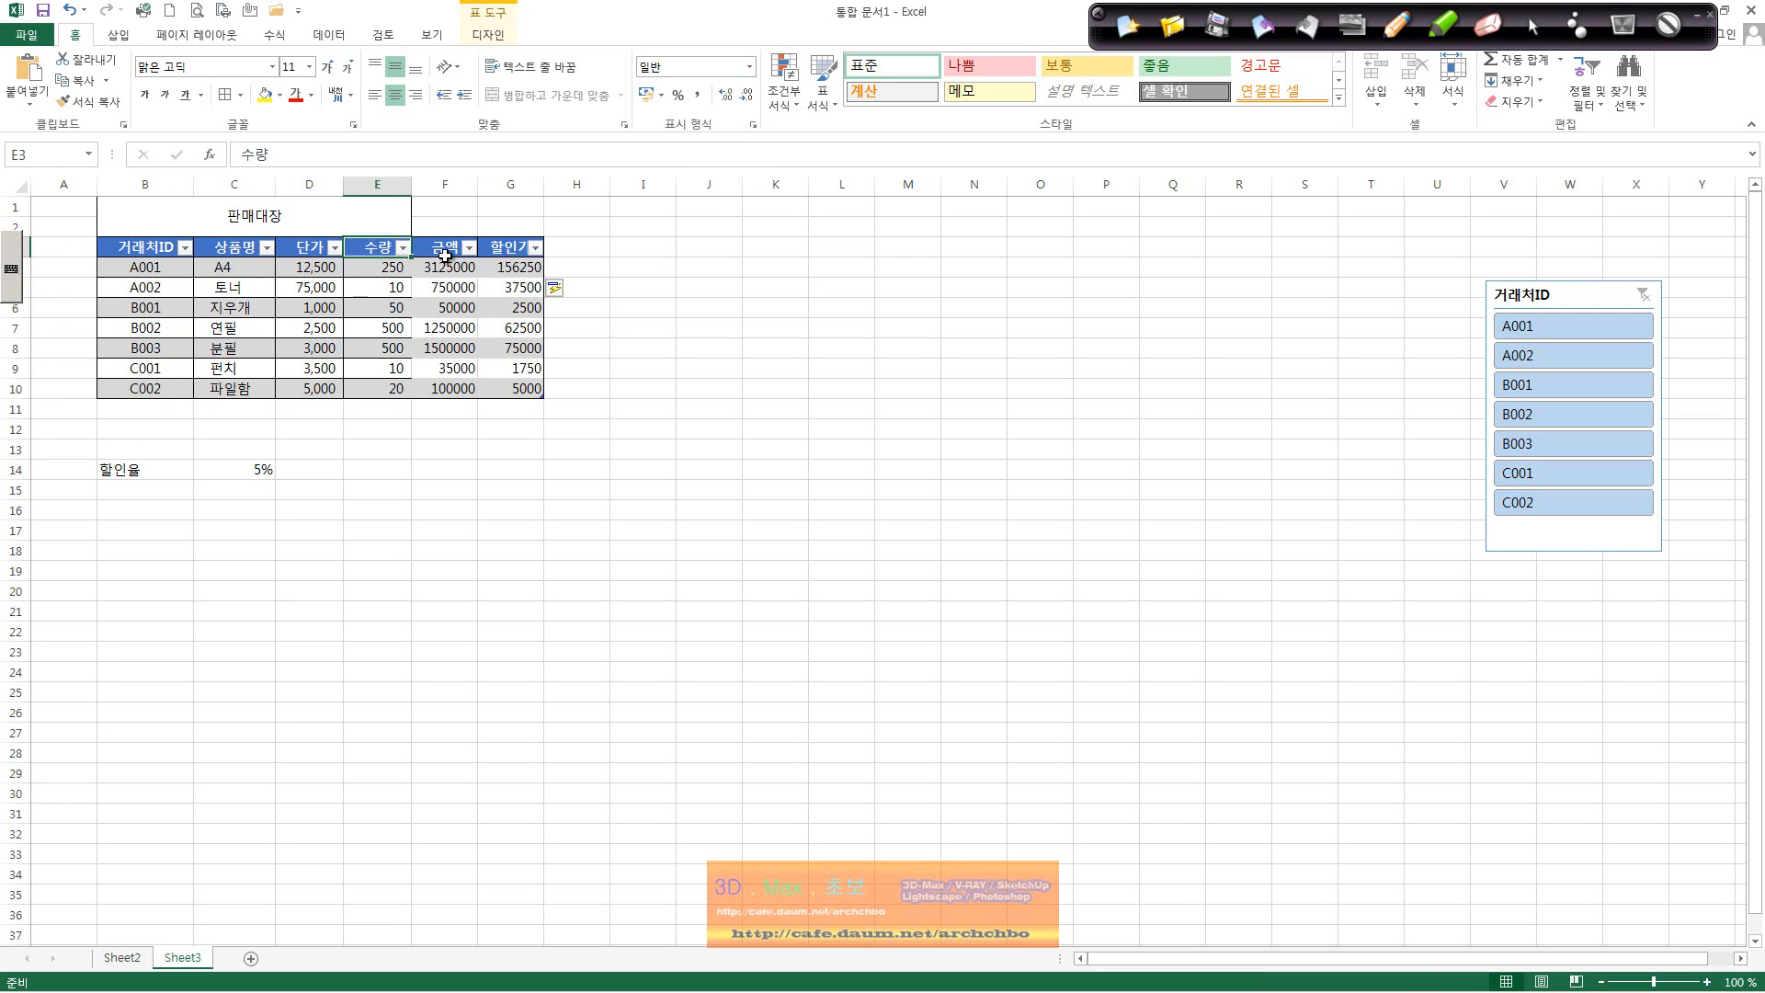
pyautogui.click(444, 254)
pyautogui.click(505, 250)
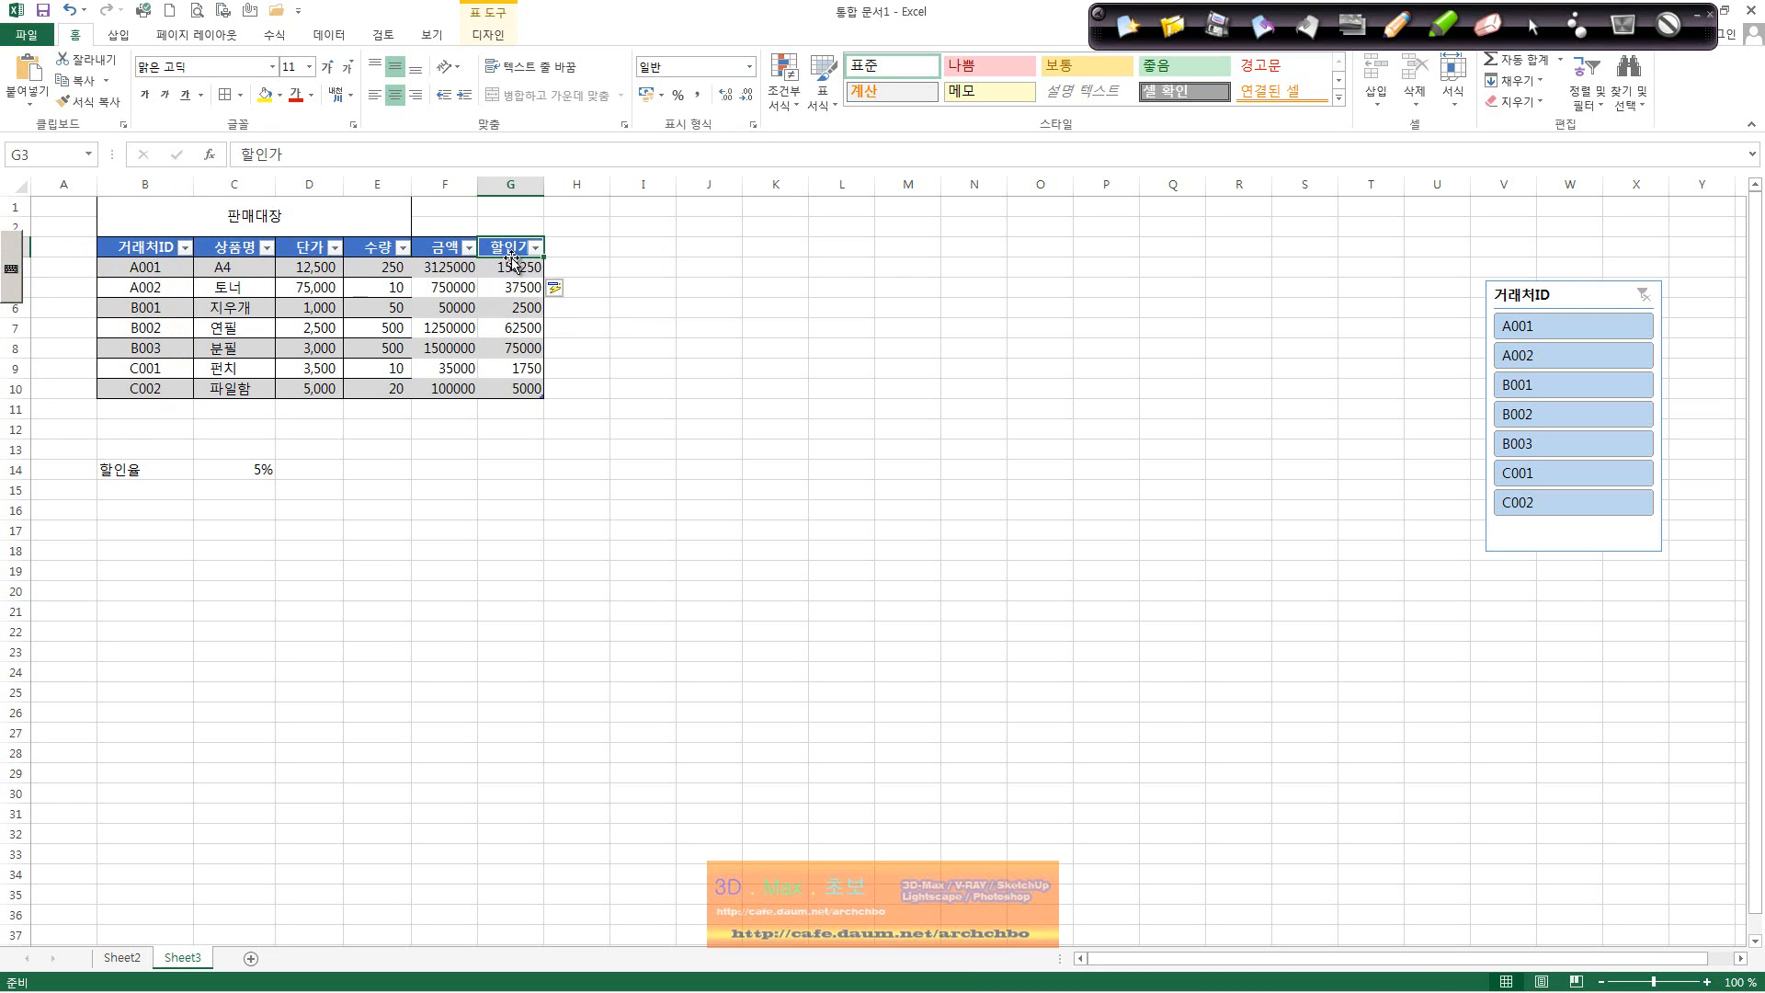
# Step: Handwrite a red note defining 구조적 참조 beside the table, underlining the term and boxing its data-range phrase
pyautogui.click(266, 226)
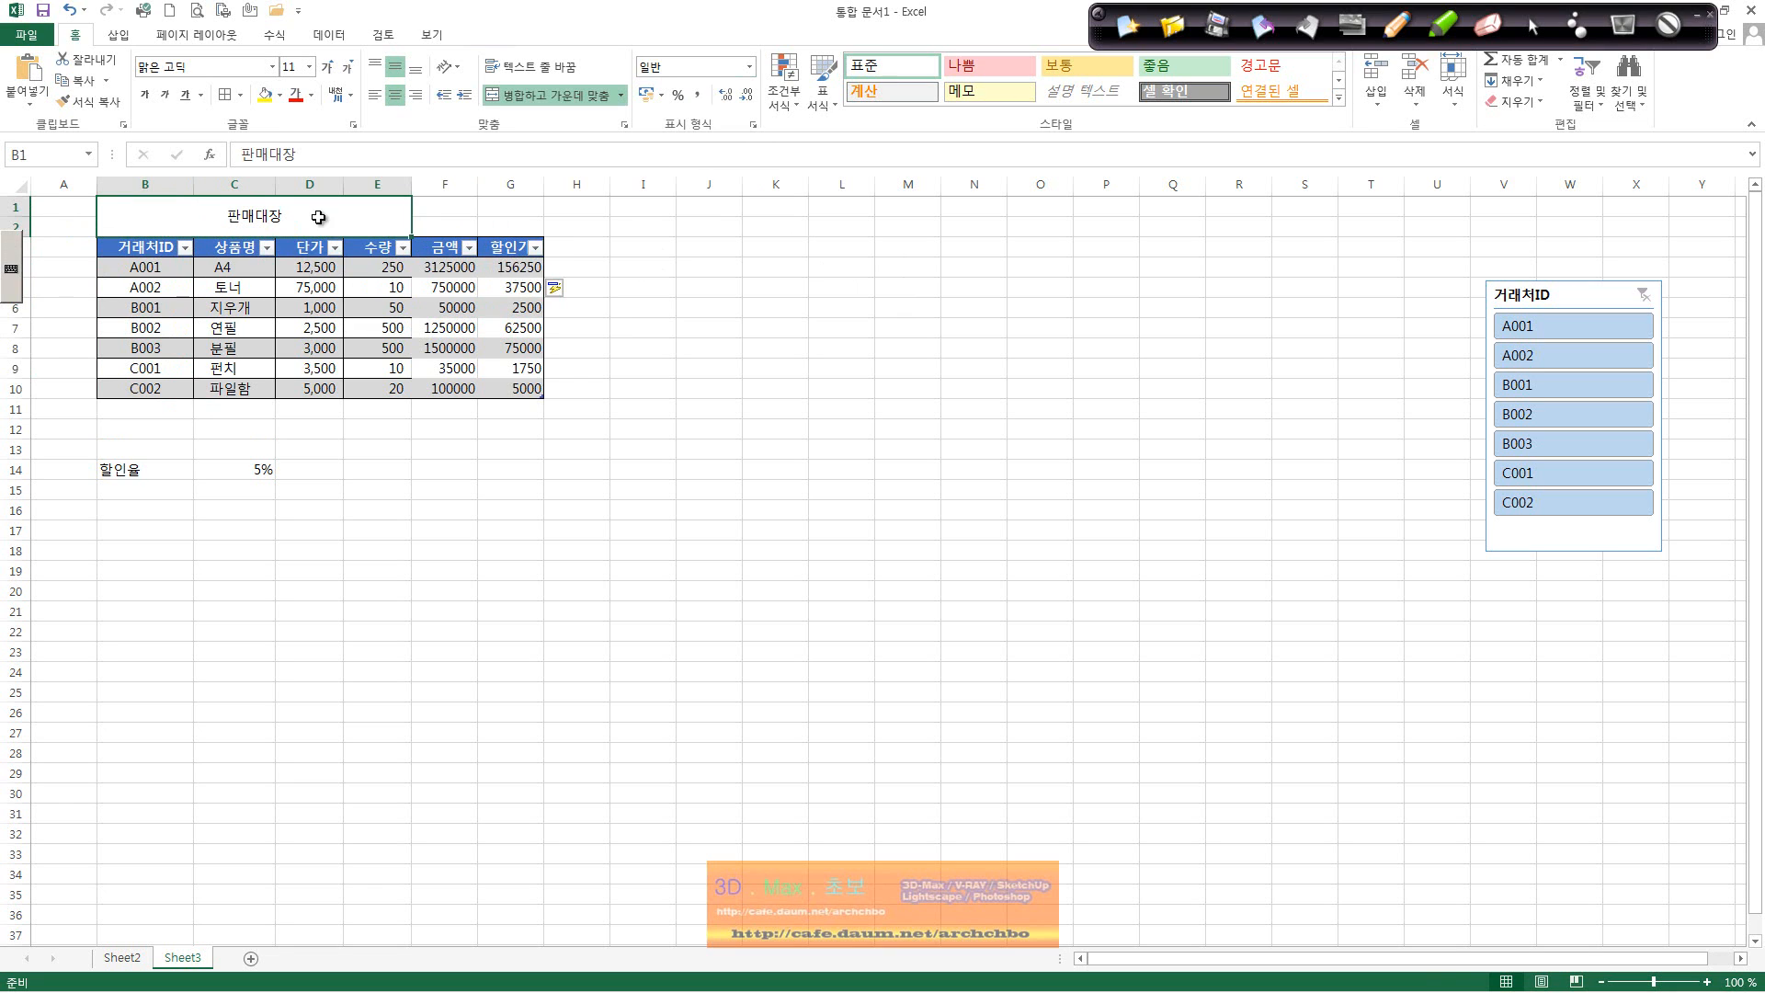
pyautogui.click(170, 246)
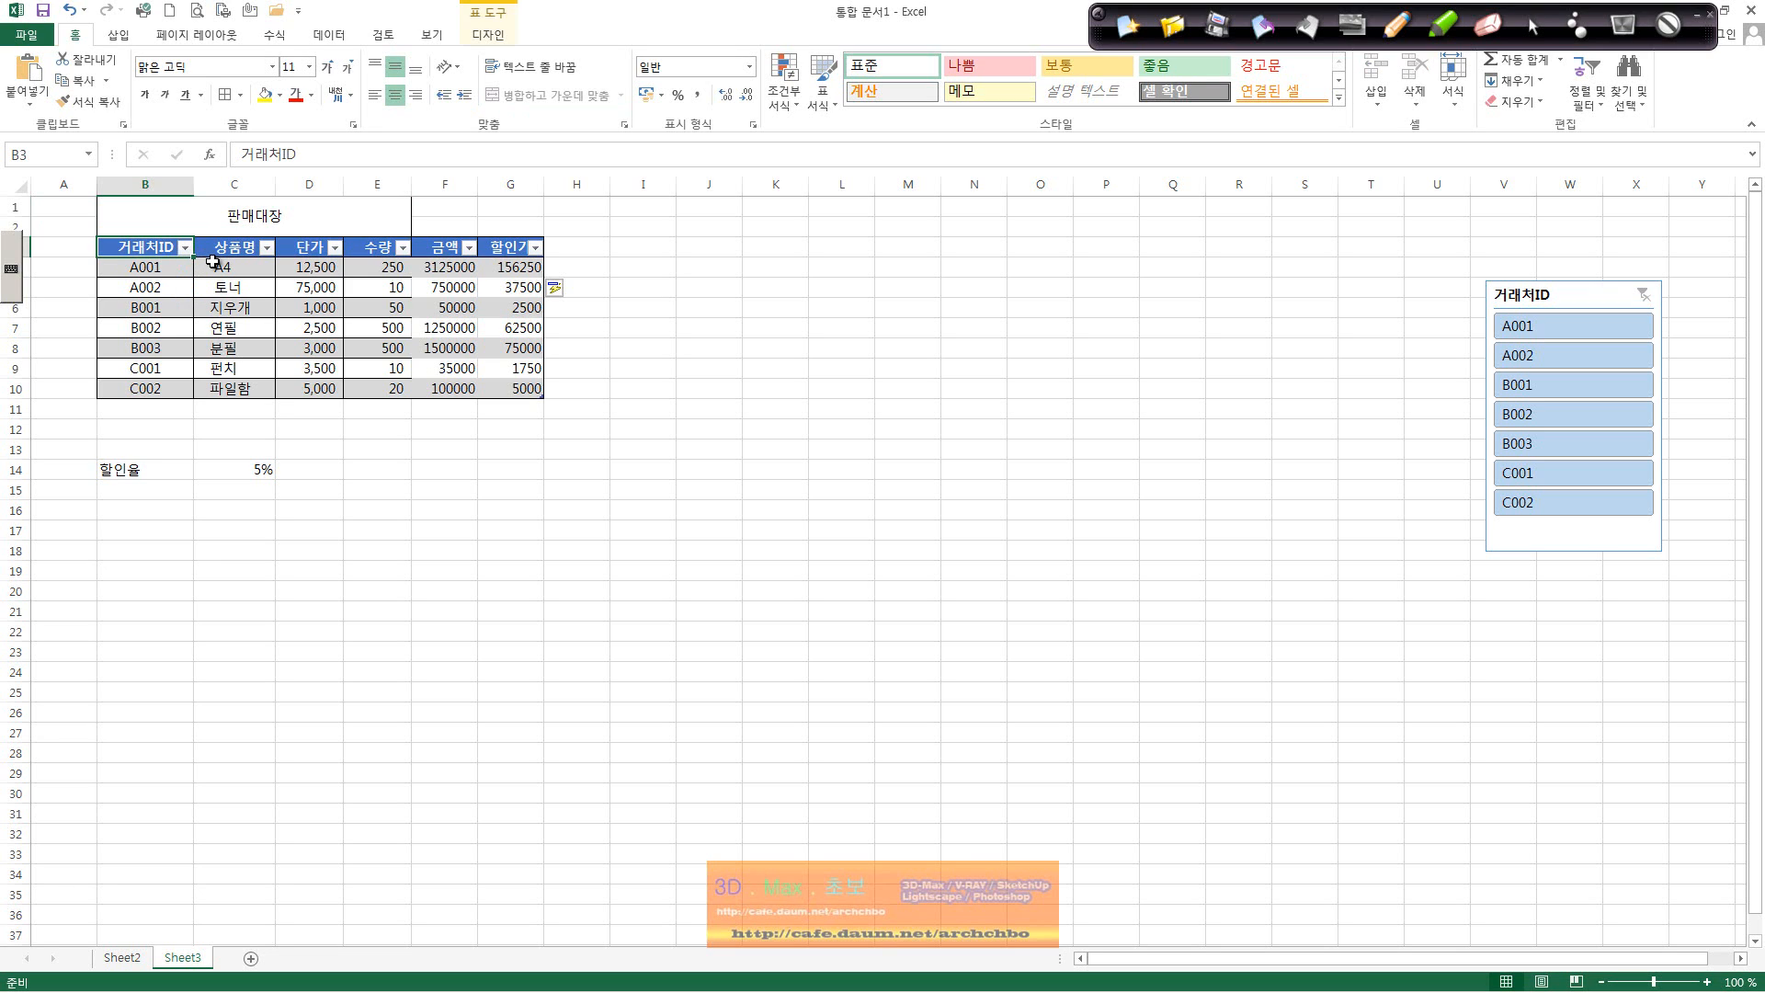
pyautogui.click(1393, 29)
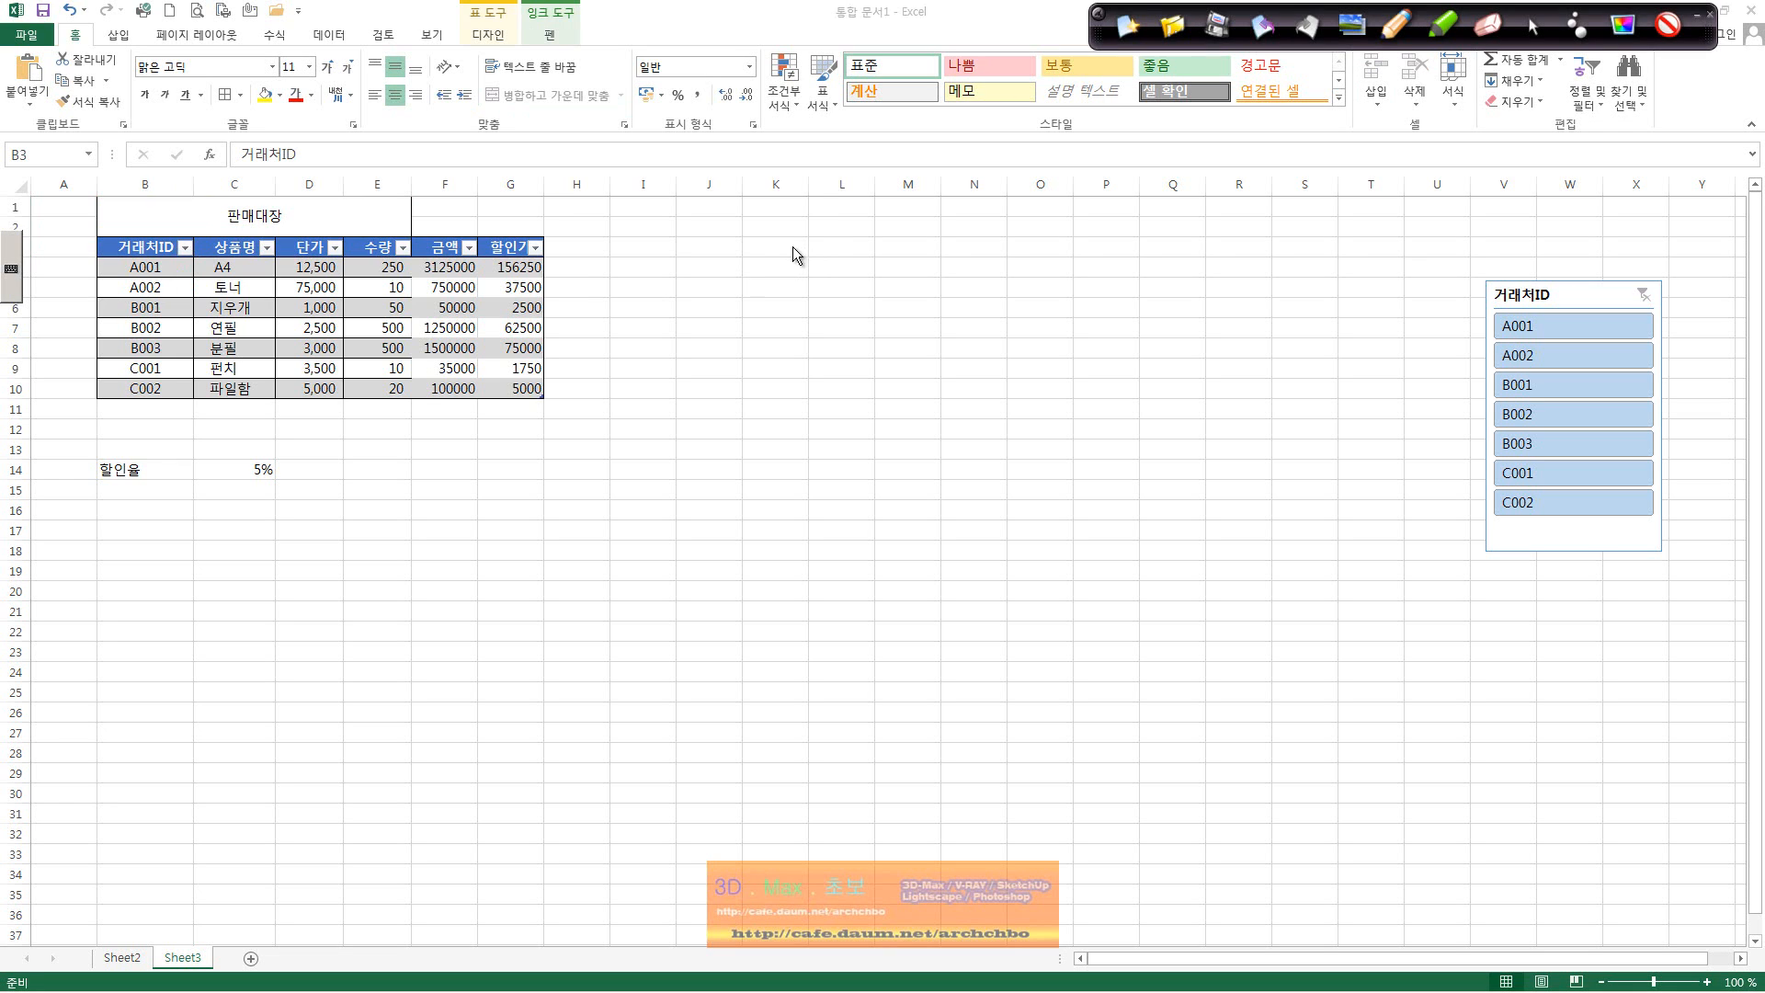
pyautogui.moveTo(764, 275)
pyautogui.mouseDown()
pyautogui.moveTo(809, 237)
pyautogui.moveTo(806, 315)
pyautogui.mouseUp()
pyautogui.moveTo(824, 250)
pyautogui.mouseDown()
pyautogui.moveTo(864, 244)
pyautogui.moveTo(888, 296)
pyautogui.moveTo(926, 237)
pyautogui.moveTo(951, 256)
pyautogui.moveTo(947, 296)
pyautogui.moveTo(1063, 249)
pyautogui.moveTo(1079, 279)
pyautogui.moveTo(1181, 256)
pyautogui.moveTo(1176, 281)
pyautogui.moveTo(1267, 230)
pyautogui.moveTo(1278, 261)
pyautogui.moveTo(1359, 246)
pyautogui.mouseUp()
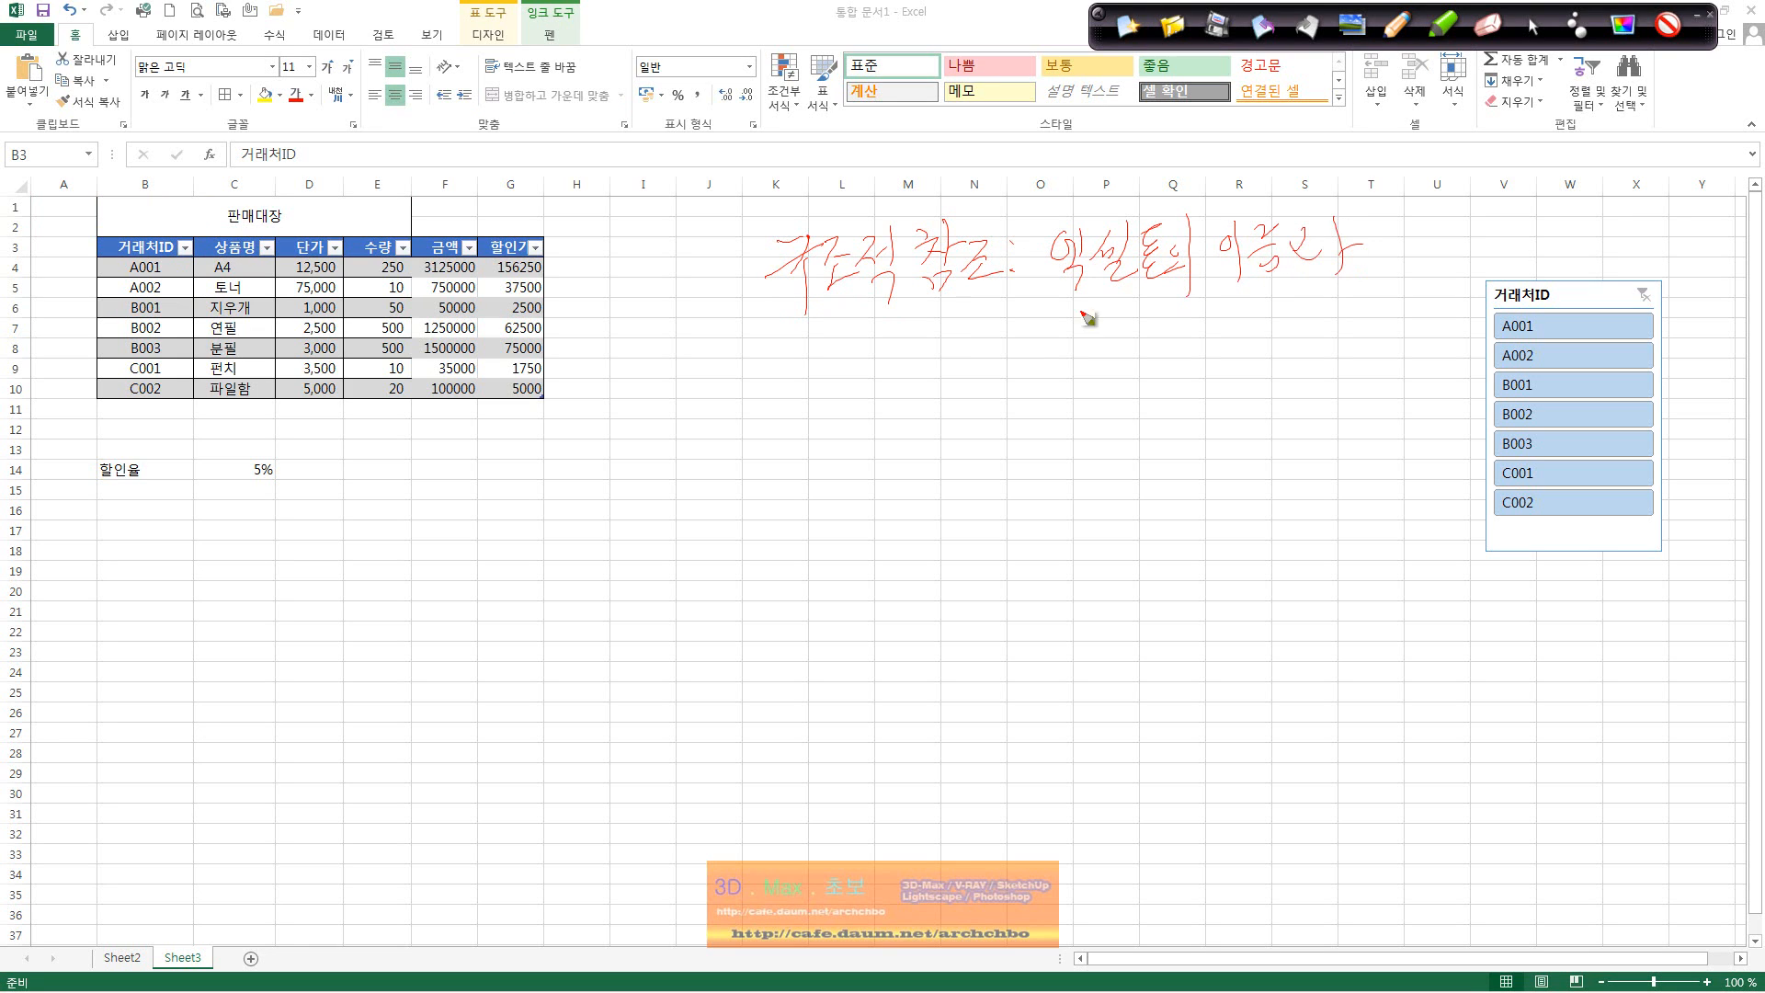
pyautogui.moveTo(936, 320)
pyautogui.mouseDown()
pyautogui.moveTo(929, 354)
pyautogui.moveTo(970, 335)
pyautogui.moveTo(976, 368)
pyautogui.moveTo(957, 330)
pyautogui.moveTo(1090, 346)
pyautogui.moveTo(1149, 303)
pyautogui.moveTo(1193, 342)
pyautogui.moveTo(1221, 312)
pyautogui.moveTo(1239, 359)
pyautogui.moveTo(1289, 315)
pyautogui.moveTo(1351, 342)
pyautogui.moveTo(1378, 322)
pyautogui.moveTo(1373, 372)
pyautogui.mouseUp()
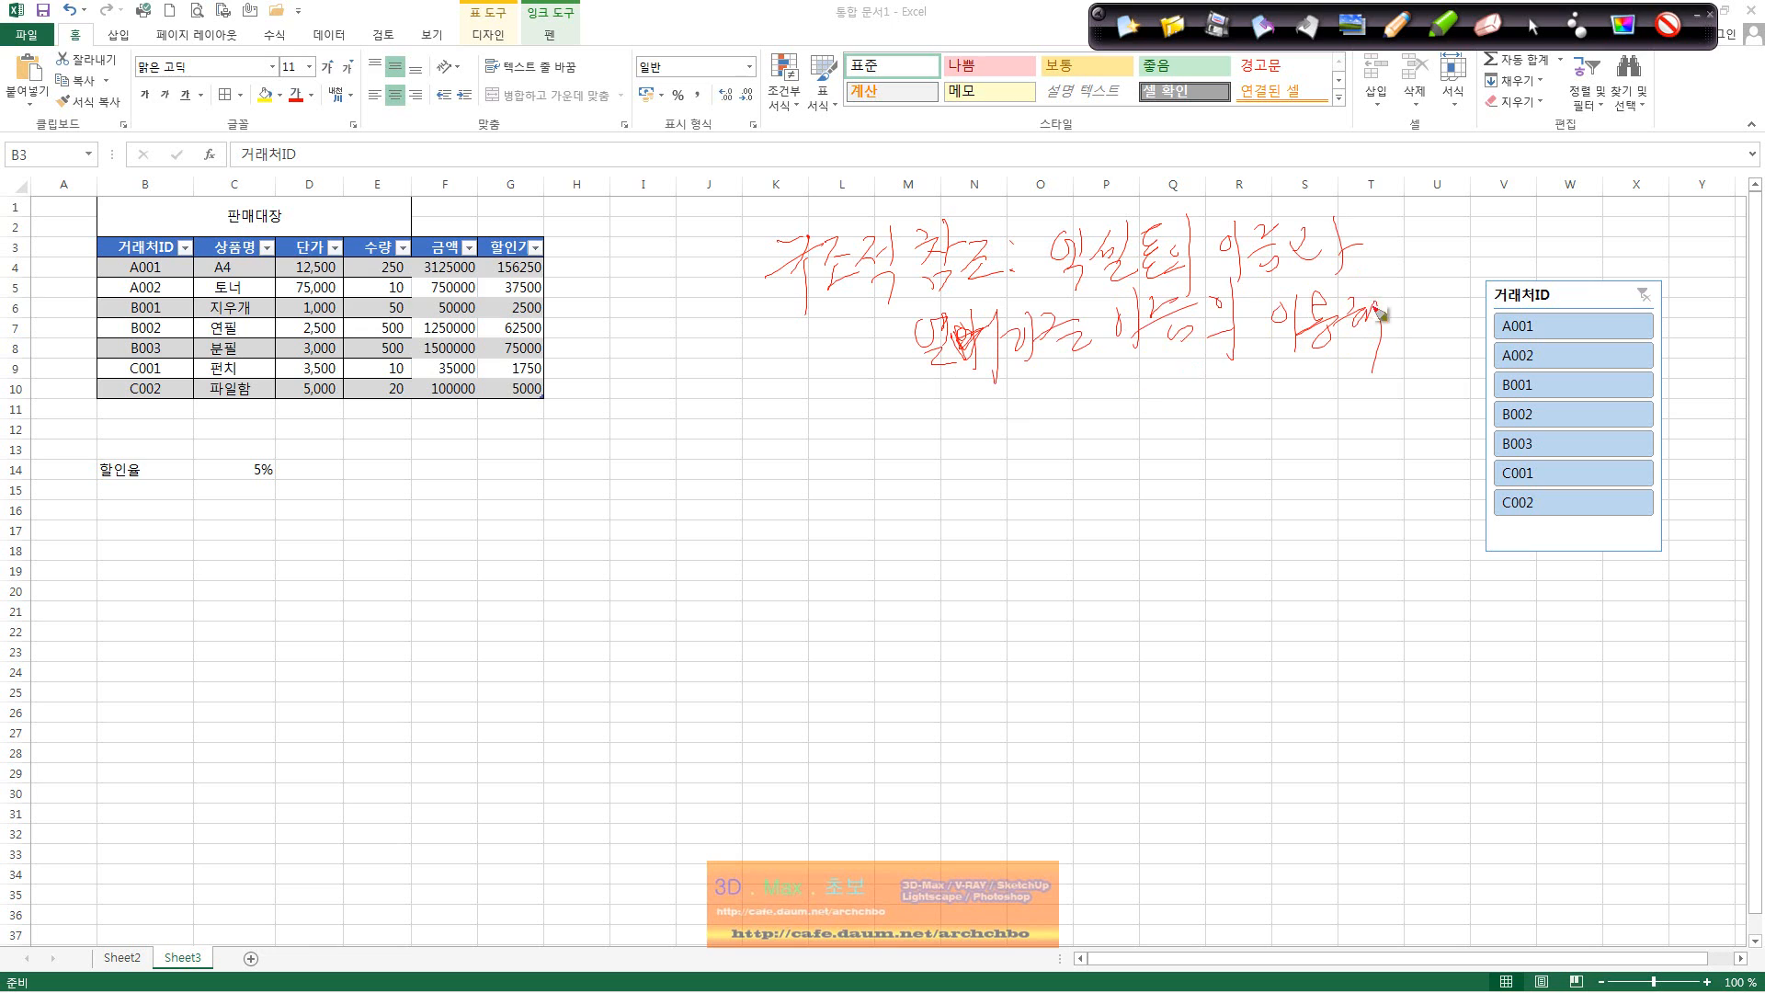
pyautogui.moveTo(1415, 293); pyautogui.dragTo(1411, 399)
pyautogui.moveTo(912, 457)
pyautogui.mouseDown()
pyautogui.moveTo(1039, 445)
pyautogui.moveTo(1050, 407)
pyautogui.moveTo(1080, 441)
pyautogui.moveTo(1222, 424)
pyautogui.moveTo(1235, 441)
pyautogui.moveTo(1289, 401)
pyautogui.mouseUp()
pyautogui.moveTo(1328, 399)
pyautogui.mouseDown()
pyautogui.moveTo(1406, 404)
pyautogui.moveTo(1415, 439)
pyautogui.moveTo(1491, 373)
pyautogui.mouseUp()
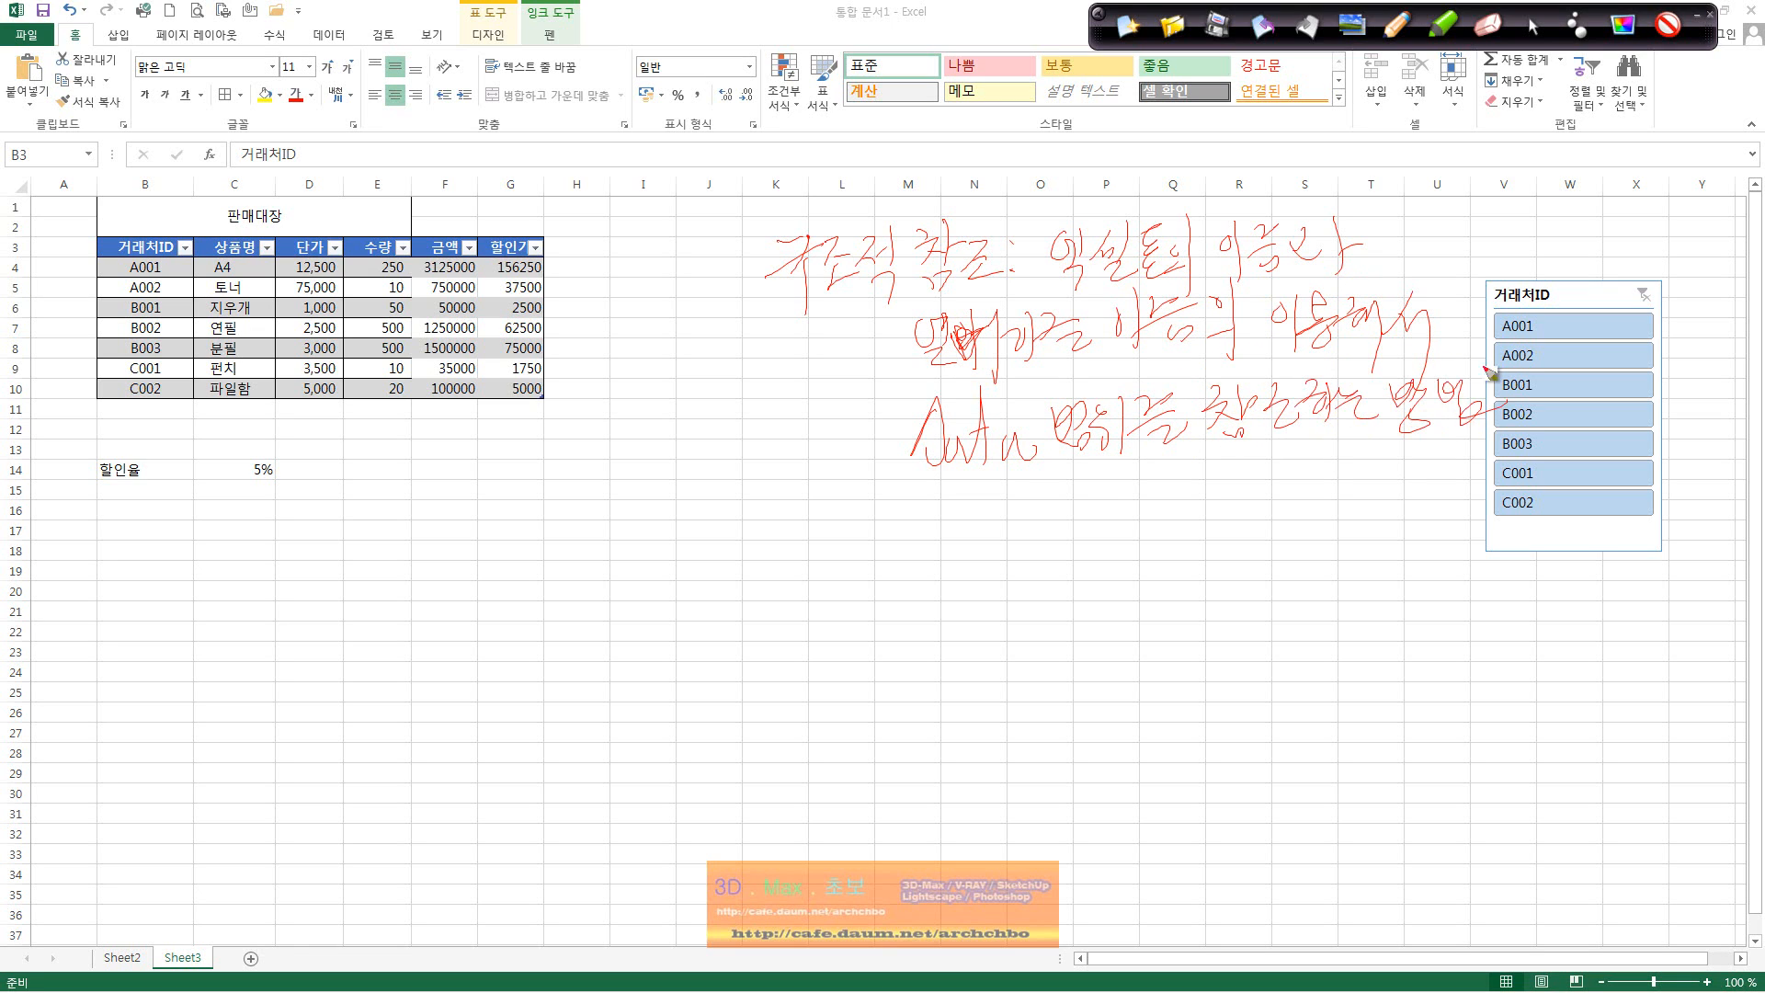
pyautogui.moveTo(793, 322); pyautogui.dragTo(884, 305)
pyautogui.moveTo(925, 495)
pyautogui.mouseDown()
pyautogui.moveTo(1303, 443)
pyautogui.moveTo(946, 409)
pyautogui.moveTo(887, 501)
pyautogui.mouseUp()
# Step: Switch the pen to blue, then write and circle a short note about 계산 below the red definition
pyautogui.click(1622, 24)
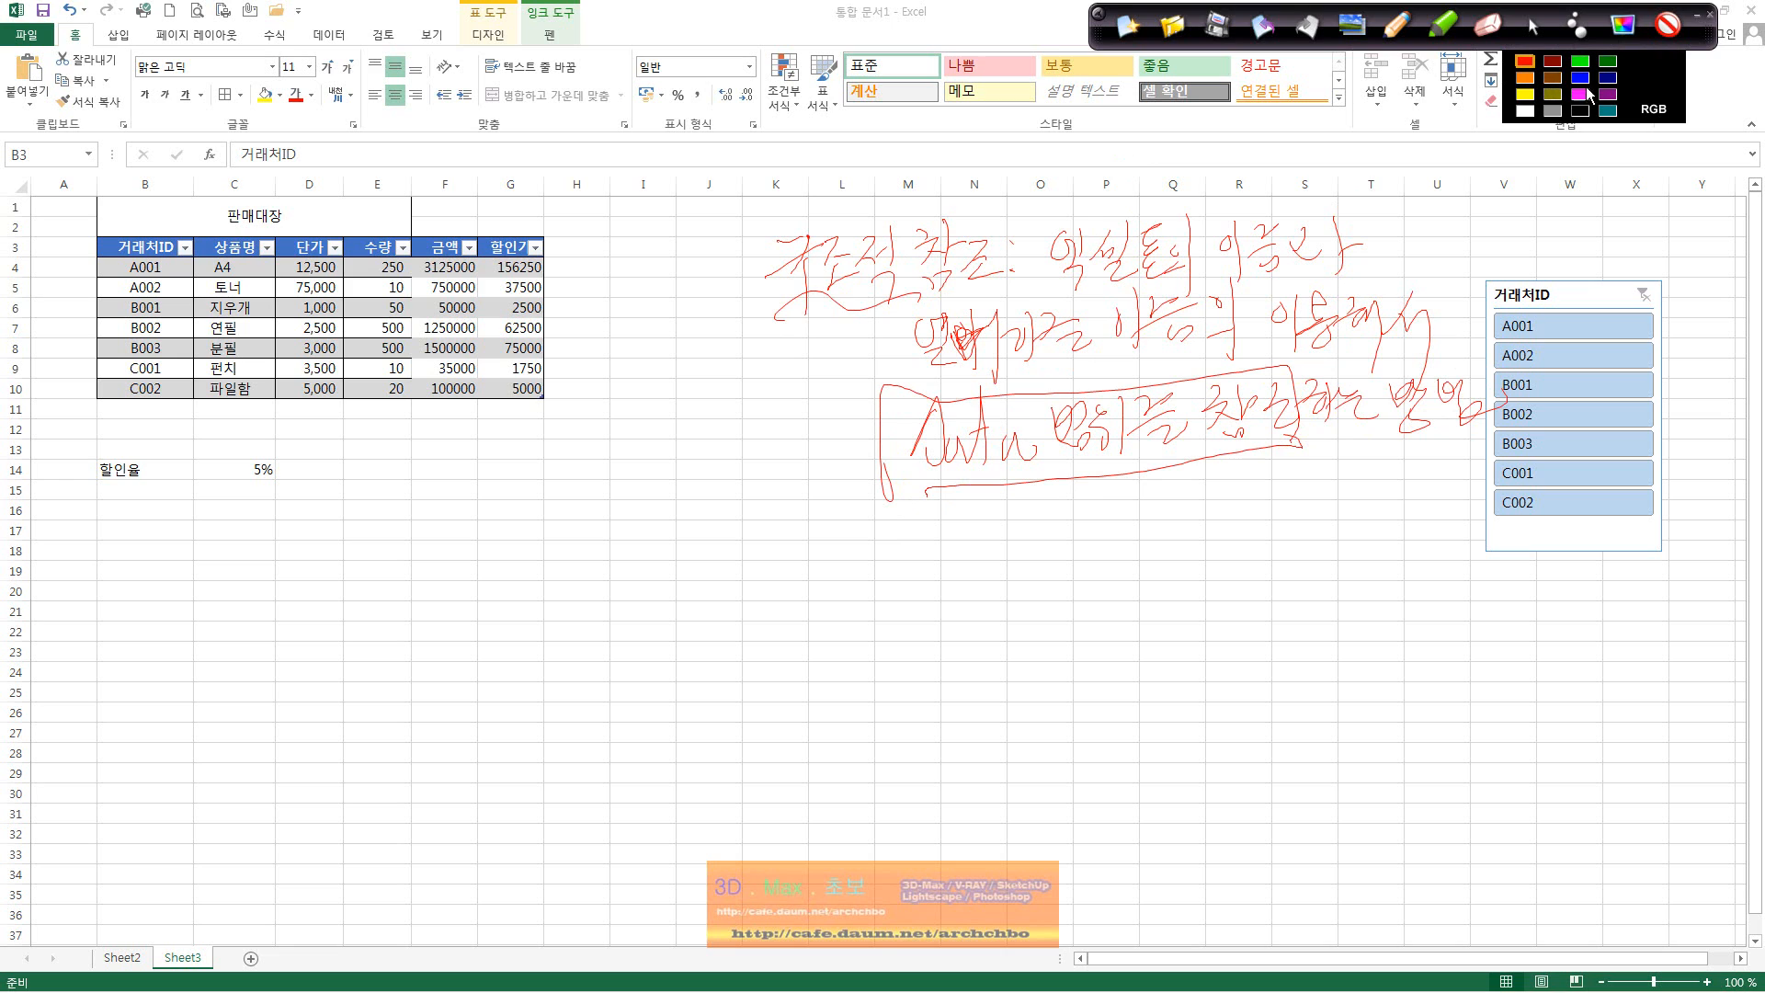
pyautogui.moveTo(889, 555); pyautogui.dragTo(915, 557)
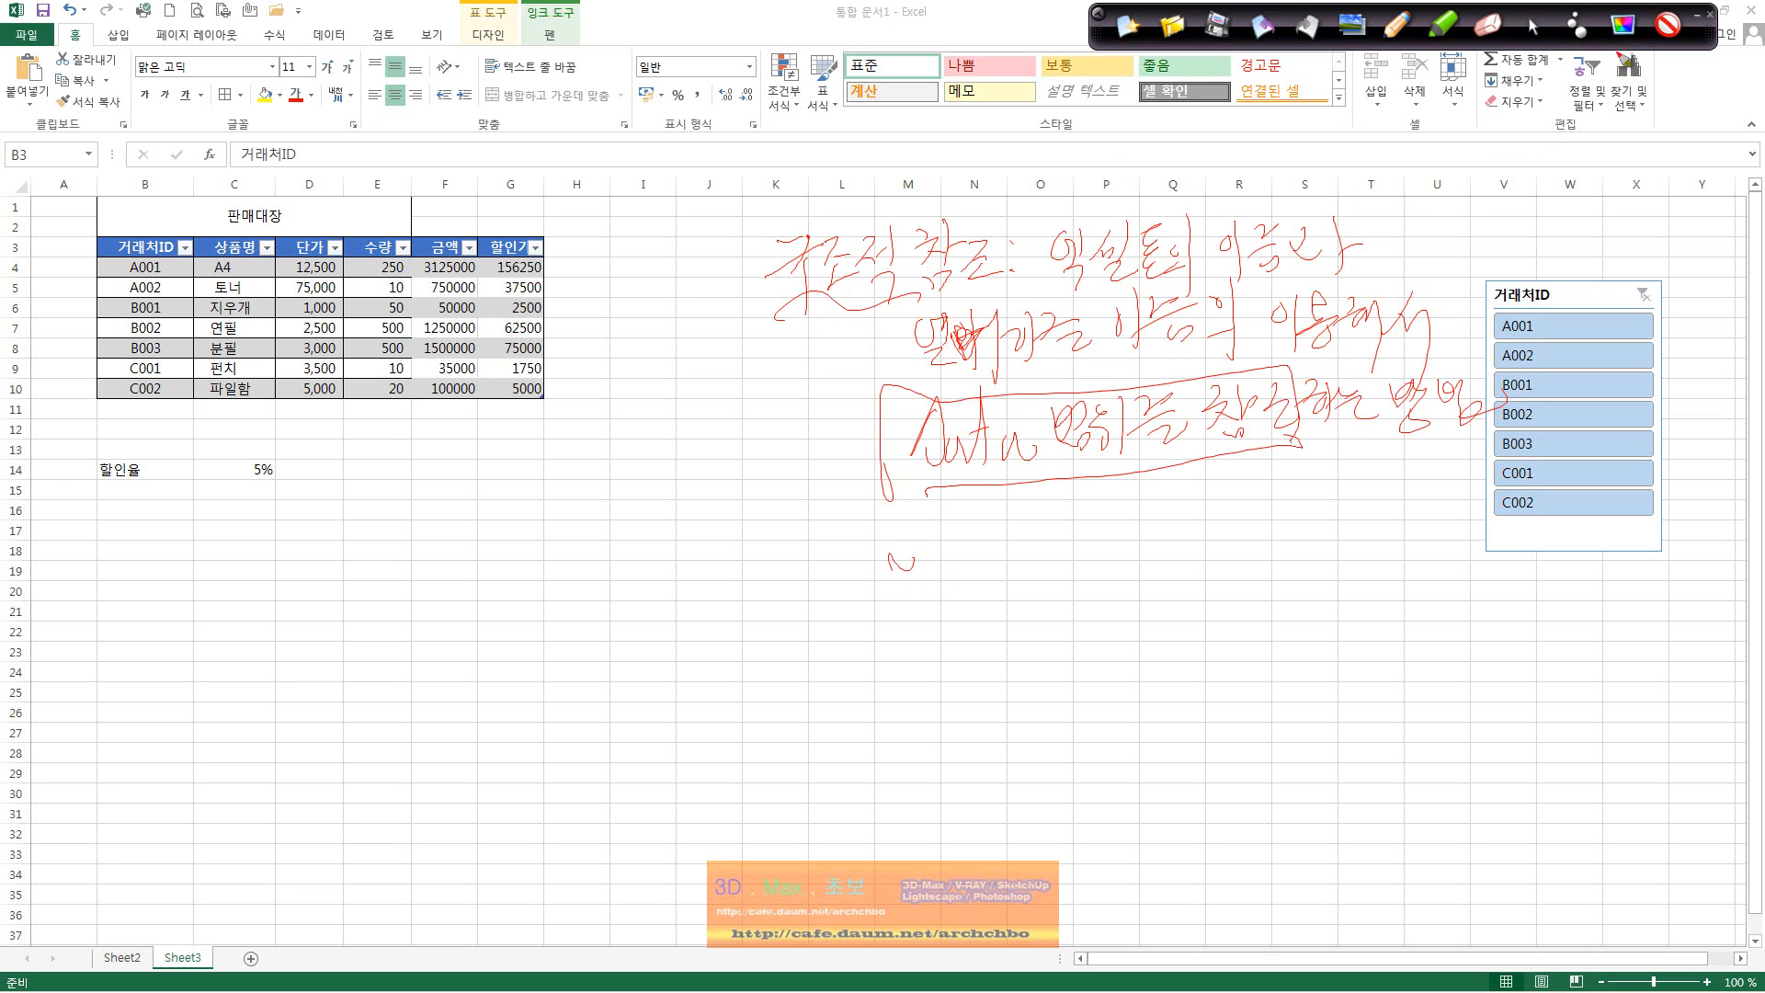
pyautogui.click(1622, 24)
pyautogui.click(1580, 77)
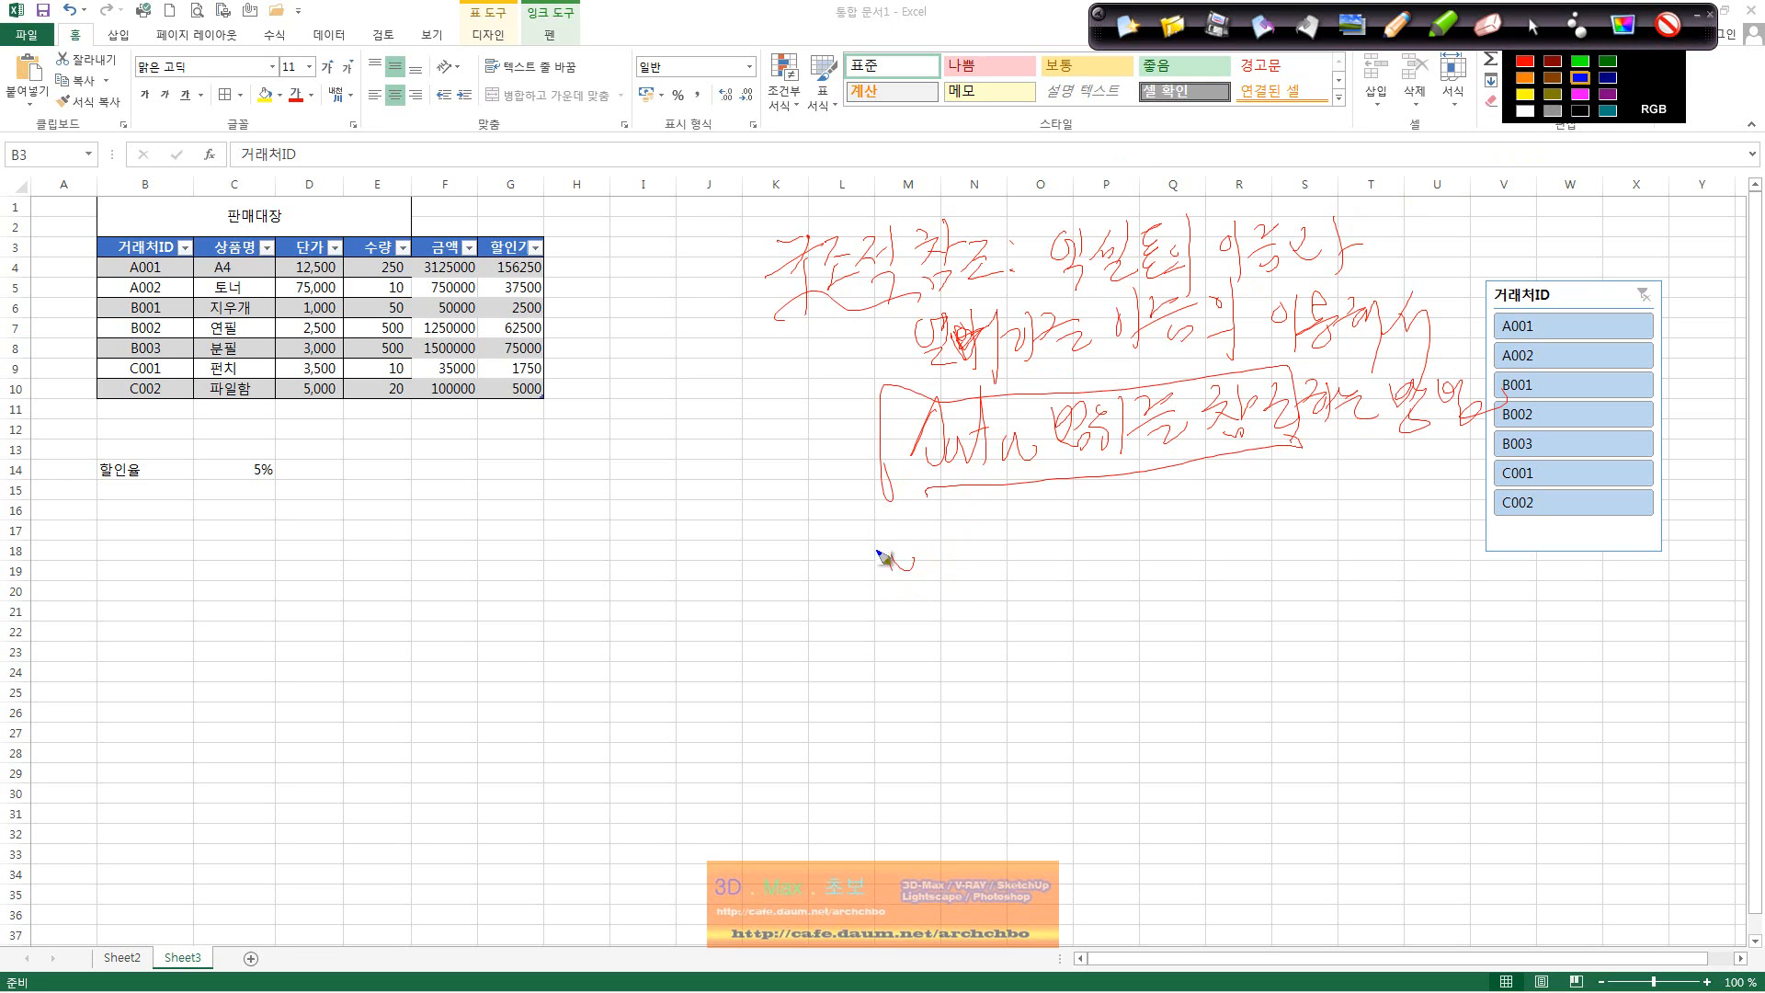
pyautogui.moveTo(876, 549)
pyautogui.mouseDown()
pyautogui.moveTo(993, 556)
pyautogui.moveTo(997, 533)
pyautogui.moveTo(993, 606)
pyautogui.mouseUp()
pyautogui.click(1036, 559)
pyautogui.moveTo(1022, 516)
pyautogui.mouseDown()
pyautogui.moveTo(1026, 539)
pyautogui.moveTo(1120, 551)
pyautogui.mouseUp()
pyautogui.click(1096, 512)
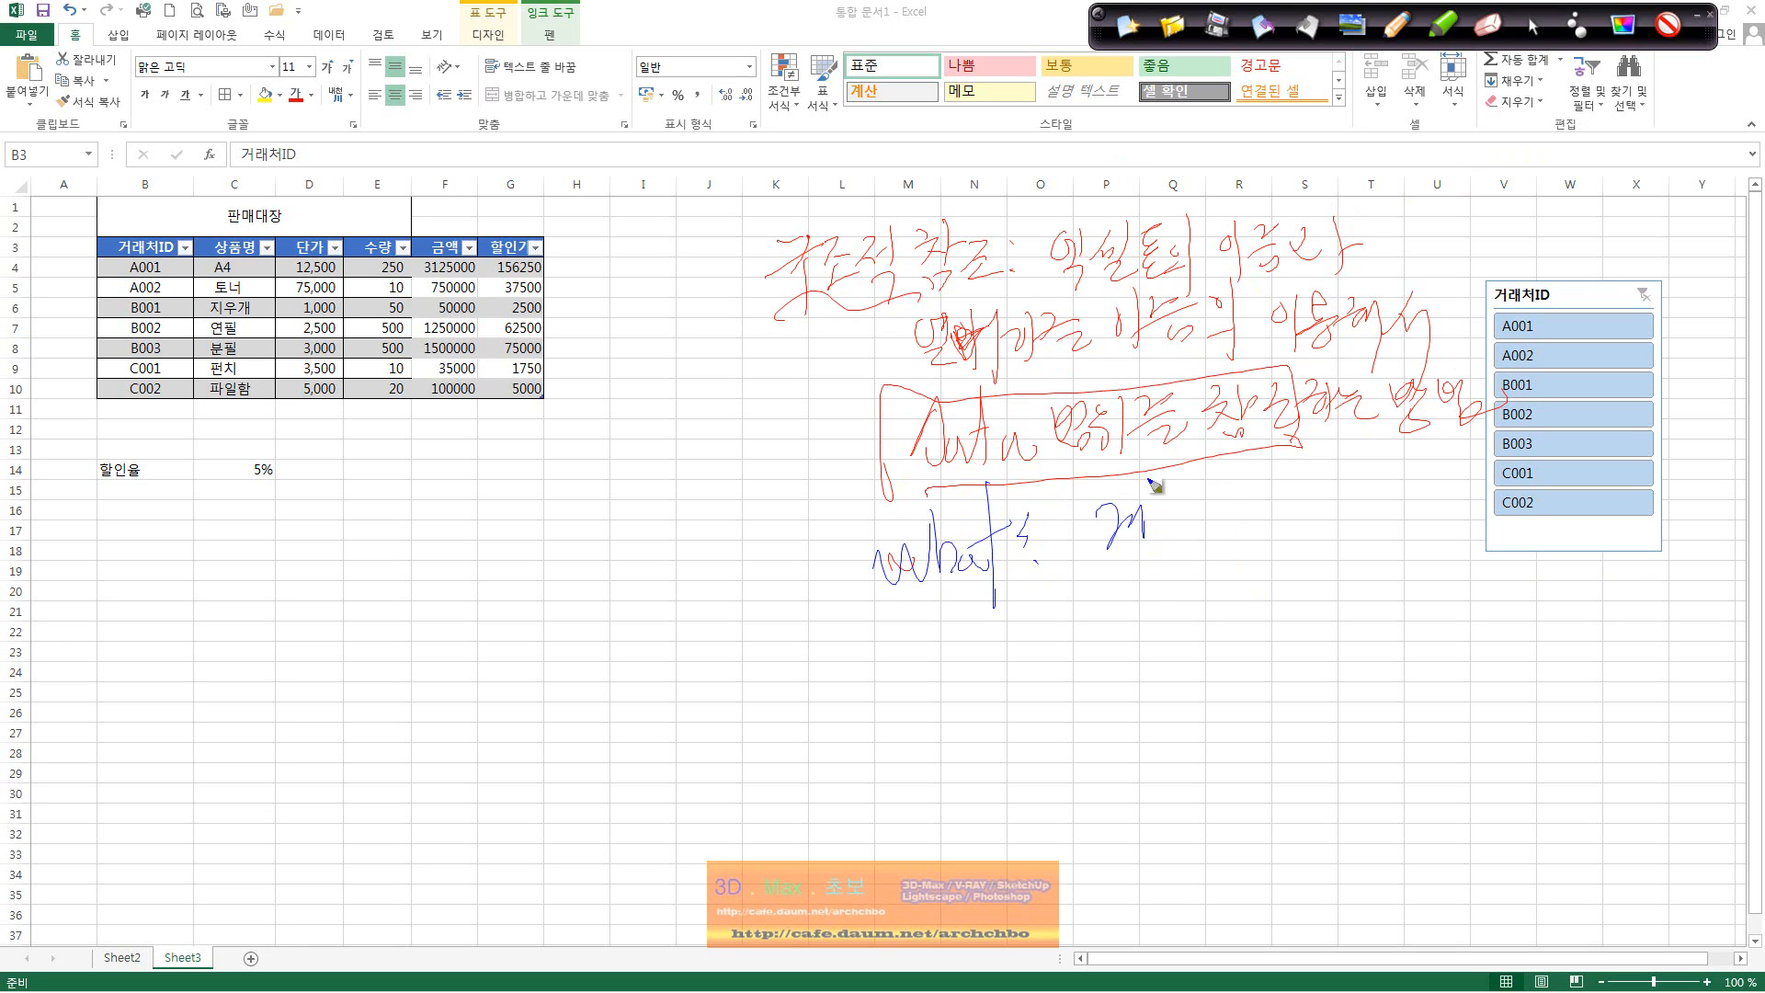
pyautogui.moveTo(1151, 478); pyautogui.dragTo(1154, 607)
pyautogui.moveTo(1181, 501); pyautogui.dragTo(1204, 552)
pyautogui.moveTo(1215, 464)
pyautogui.mouseDown()
pyautogui.moveTo(1215, 547)
pyautogui.moveTo(1247, 500)
pyautogui.mouseUp()
pyautogui.moveTo(1265, 596); pyautogui.dragTo(924, 478)
pyautogui.moveTo(1149, 415); pyautogui.dragTo(1248, 614)
pyautogui.moveTo(1305, 587); pyautogui.dragTo(1338, 584)
pyautogui.click(1370, 628)
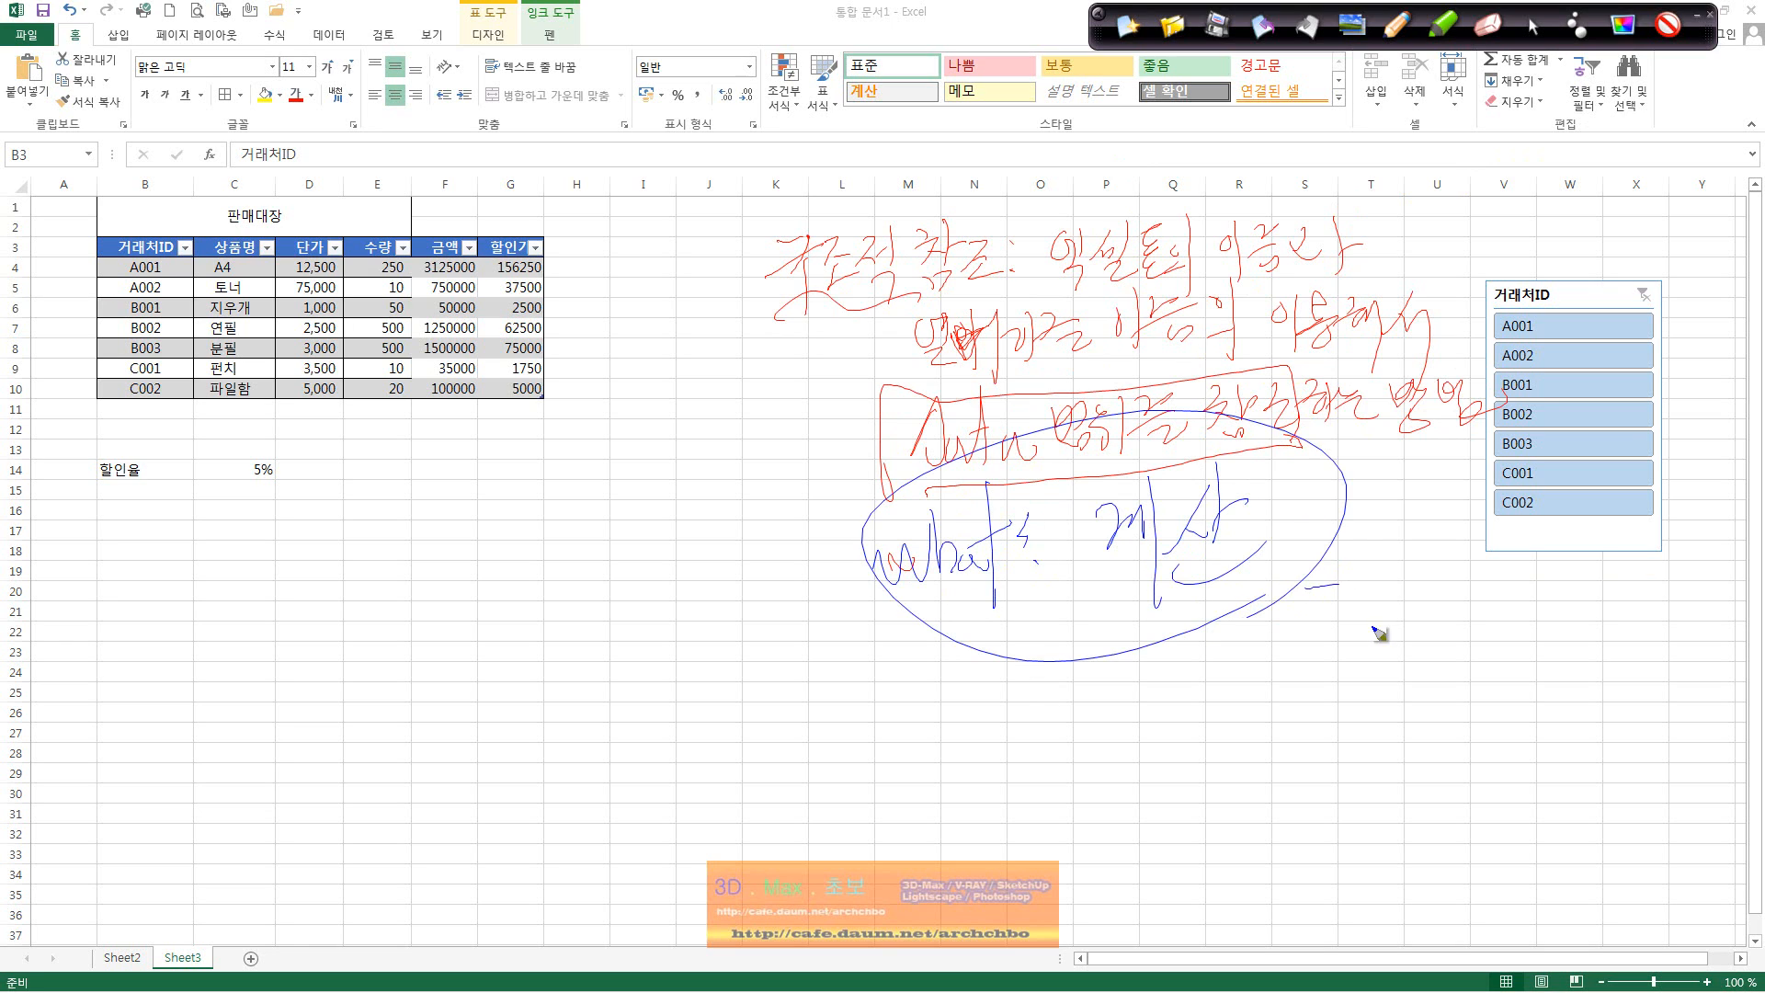
# Step: Mark the table's data area, add blue notes on data ranges and automatic expansion, and clear all handwritten annotations
pyautogui.moveTo(110, 264)
pyautogui.mouseDown()
pyautogui.moveTo(432, 372)
pyautogui.moveTo(484, 268)
pyautogui.moveTo(181, 287)
pyautogui.mouseUp()
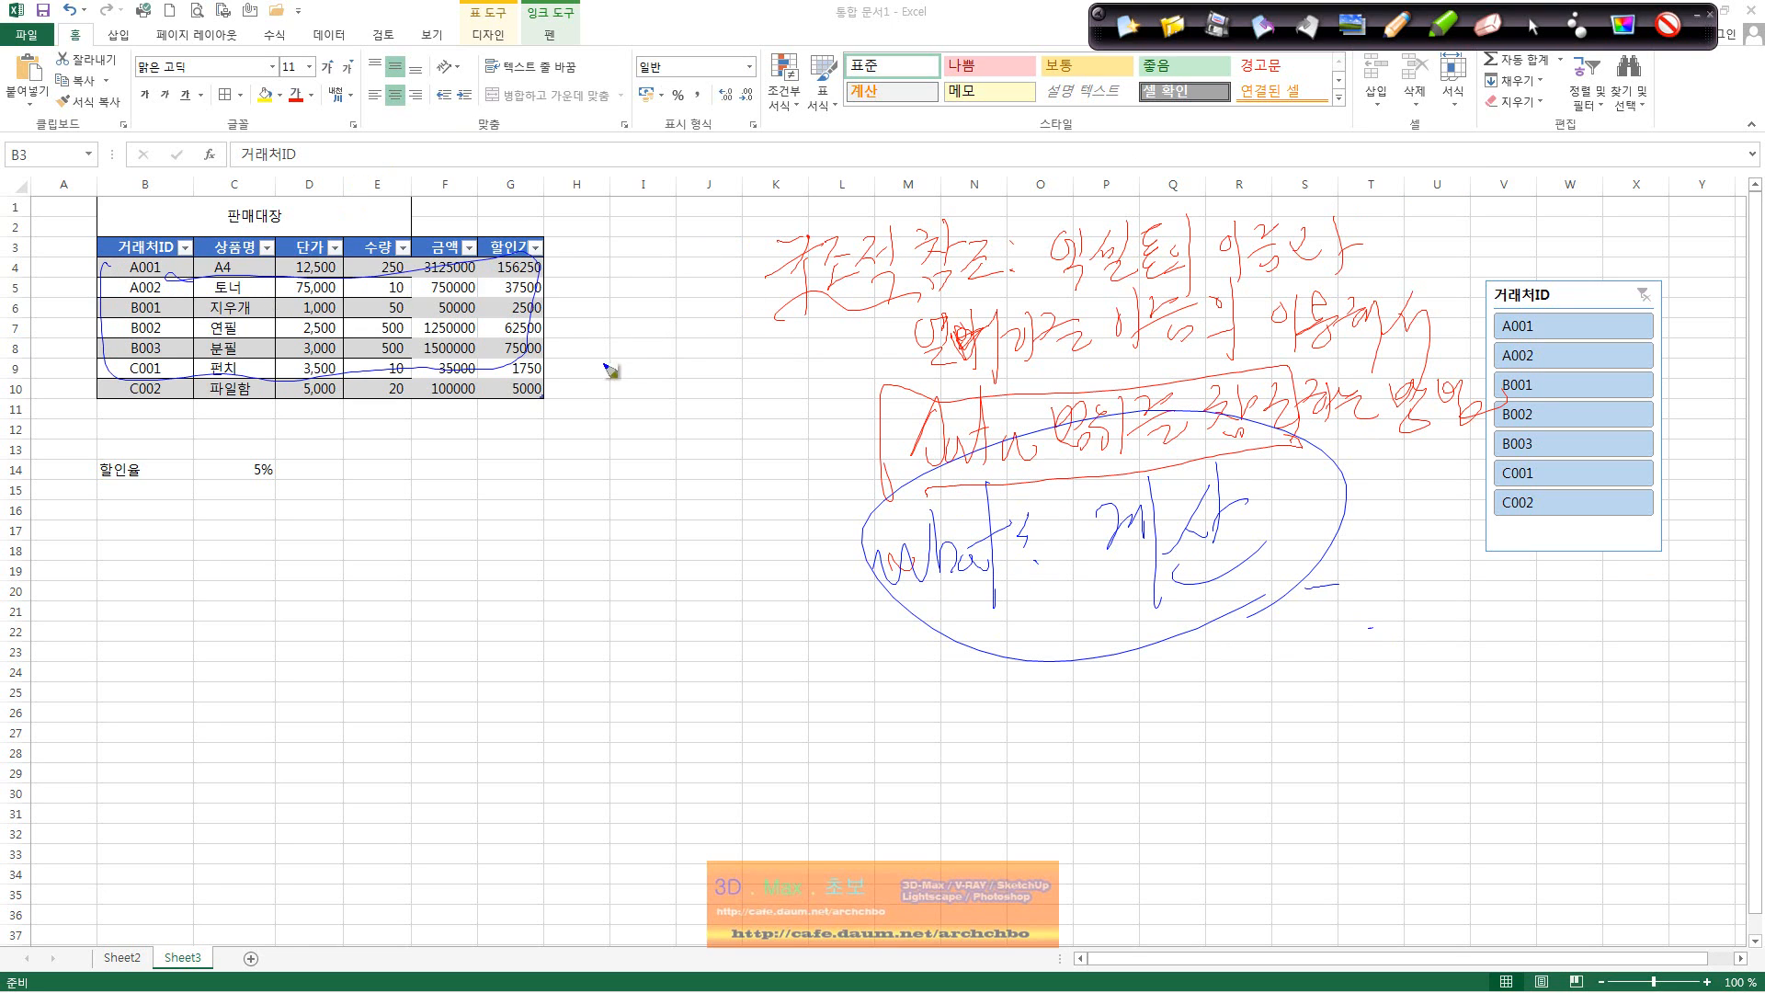
pyautogui.moveTo(928, 381); pyautogui.dragTo(944, 380)
pyautogui.moveTo(951, 496); pyautogui.dragTo(1155, 467)
pyautogui.moveTo(1299, 451)
pyautogui.mouseDown()
pyautogui.moveTo(1139, 386)
pyautogui.moveTo(1293, 450)
pyautogui.moveTo(1340, 648)
pyautogui.moveTo(1288, 696)
pyautogui.moveTo(1287, 735)
pyautogui.moveTo(1344, 763)
pyautogui.moveTo(1447, 685)
pyautogui.moveTo(1517, 713)
pyautogui.moveTo(1583, 693)
pyautogui.moveTo(1574, 736)
pyautogui.mouseUp()
pyautogui.moveTo(1224, 792)
pyautogui.mouseDown()
pyautogui.moveTo(1406, 783)
pyautogui.moveTo(1296, 845)
pyautogui.moveTo(1344, 825)
pyautogui.mouseUp()
pyautogui.moveTo(1215, 854)
pyautogui.mouseDown()
pyautogui.moveTo(1265, 908)
pyautogui.moveTo(1407, 864)
pyautogui.moveTo(1406, 899)
pyautogui.moveTo(1456, 859)
pyautogui.moveTo(1507, 908)
pyautogui.moveTo(1582, 864)
pyautogui.mouseUp()
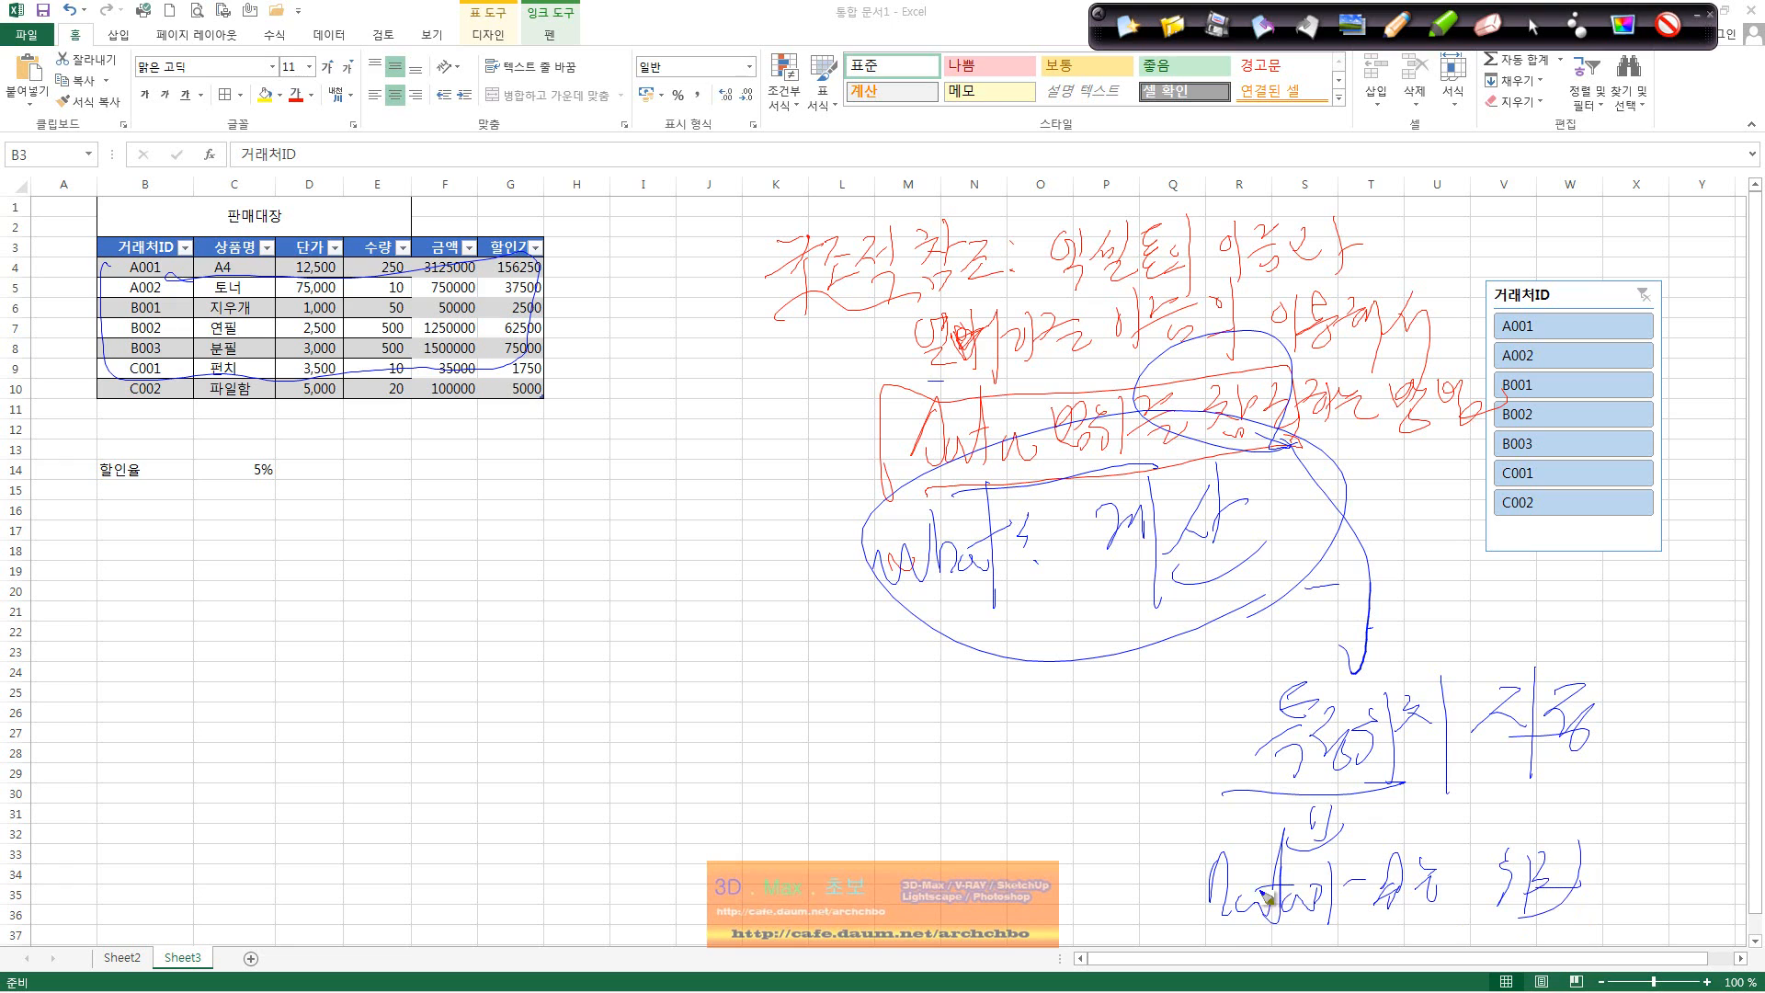
pyautogui.moveTo(1226, 930)
pyautogui.mouseDown()
pyautogui.moveTo(1454, 896)
pyautogui.moveTo(1405, 931)
pyautogui.moveTo(1516, 937)
pyautogui.moveTo(1563, 841)
pyautogui.mouseUp()
pyautogui.moveTo(1468, 789); pyautogui.dragTo(1562, 869)
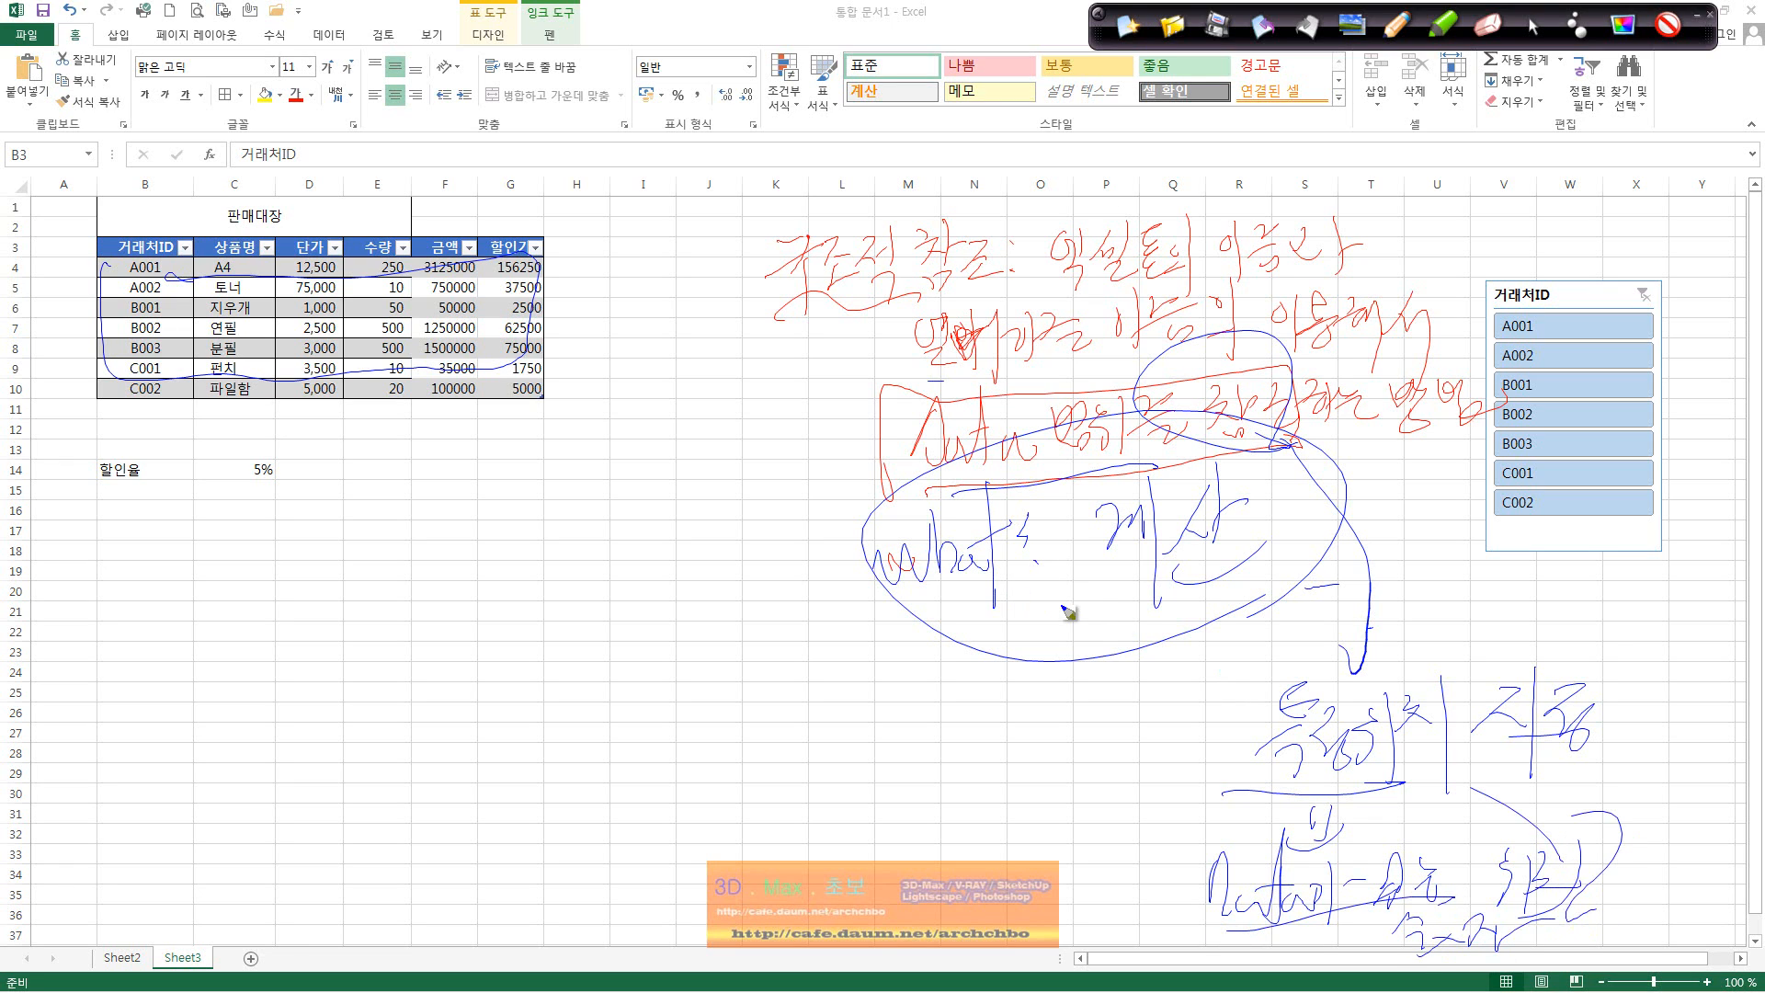
pyautogui.click(1127, 25)
pyautogui.click(1527, 35)
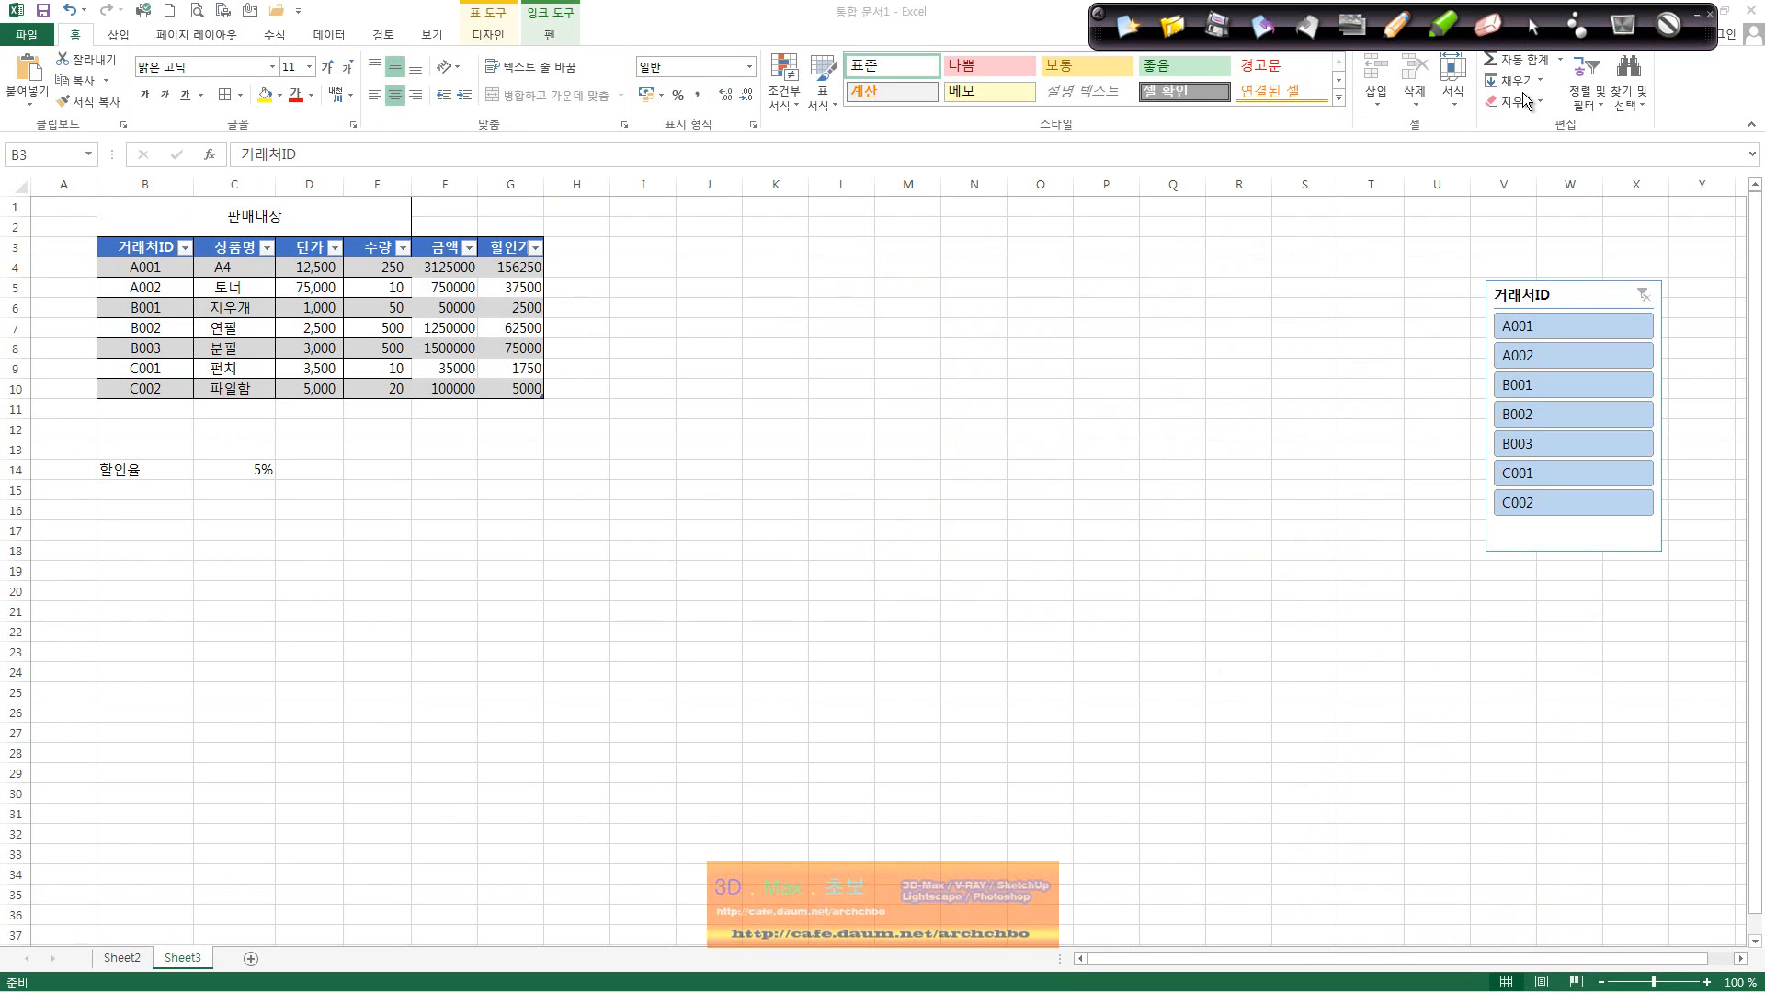
# Step: Enter the title 매출 총 집계 in I2 and merge and center it across I2:J3
pyautogui.click(674, 227)
pyautogui.write('ㅈㅣㅂ')
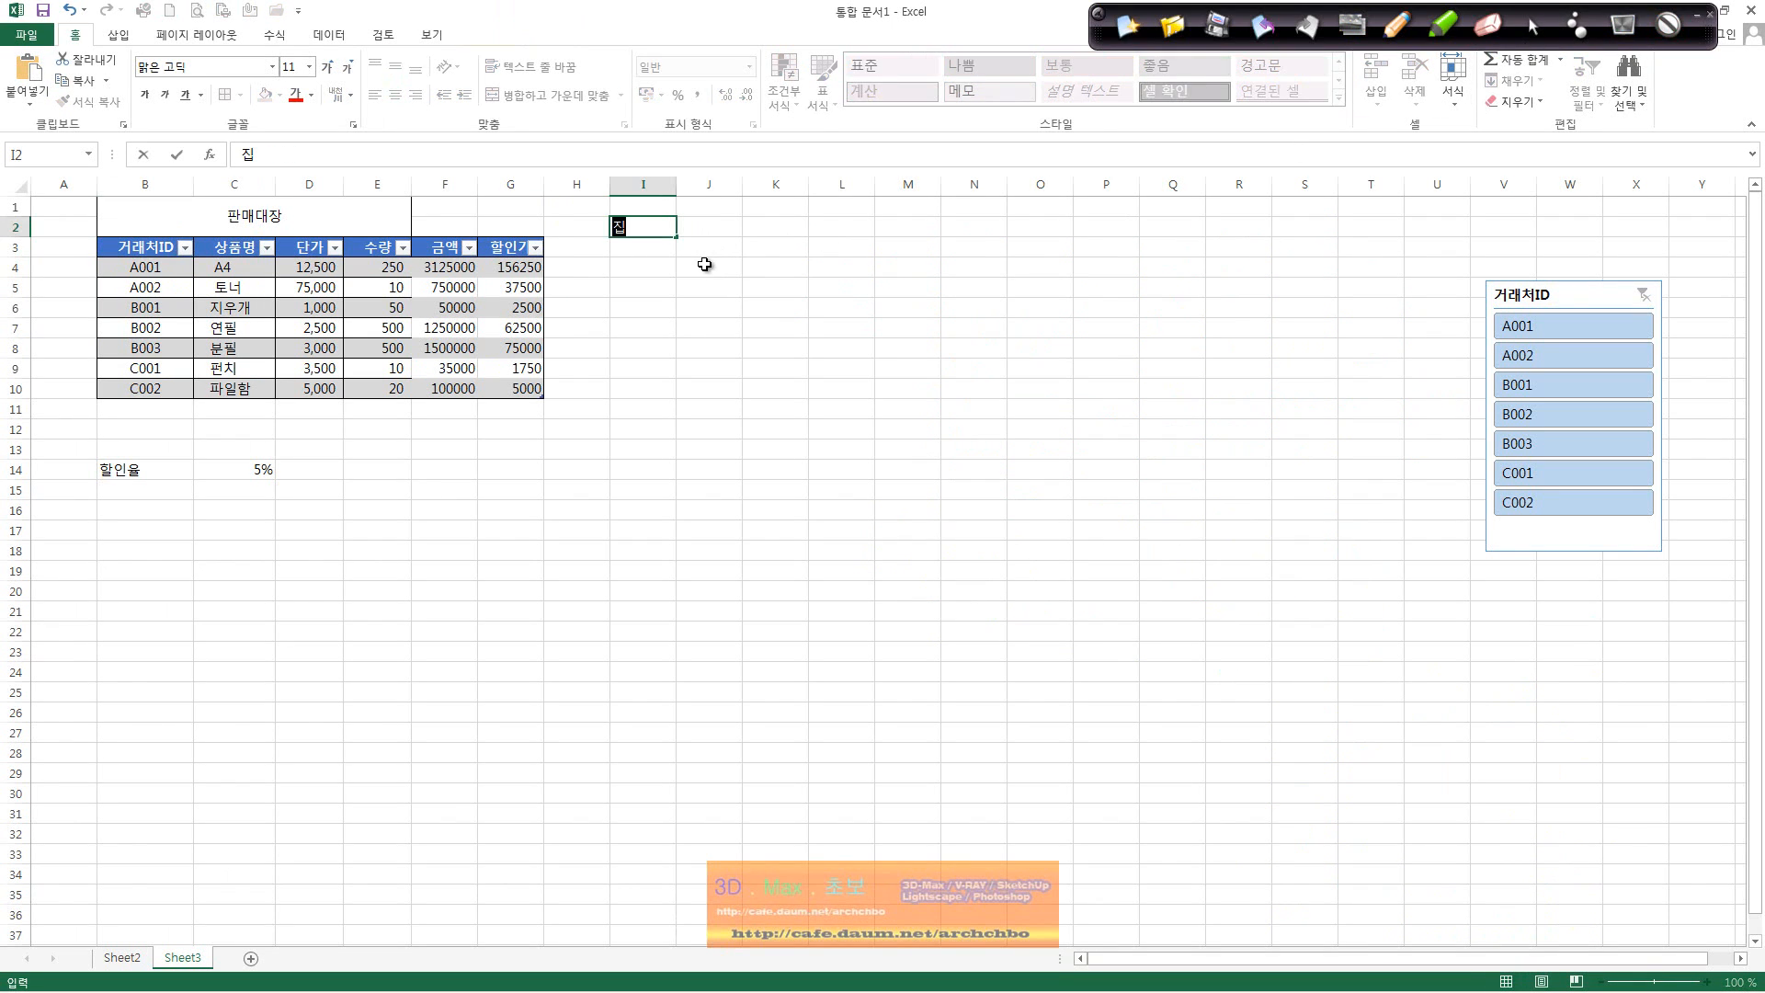
pyautogui.write('계')
pyautogui.press('BackSpace')
pyautogui.press('BackSpace')
pyautogui.press('BackSpace')
pyautogui.write('메ㅊ')
pyautogui.press('BackSpace')
pyautogui.press('BackSpace')
pyautogui.write('매추')
pyautogui.press('BackSpace')
pyautogui.press('BackSpace')
pyautogui.press('BackSpace')
pyautogui.write('메')
pyautogui.press('BackSpace')
pyautogui.write('ㅁㅐ출 총 직ㅂ')
pyautogui.press('BackSpace')
pyautogui.press('BackSpace')
pyautogui.write('ㅈ;ㅂ')
pyautogui.press('BackSpace')
pyautogui.write('집ㄱ')
pyautogui.press('Return')
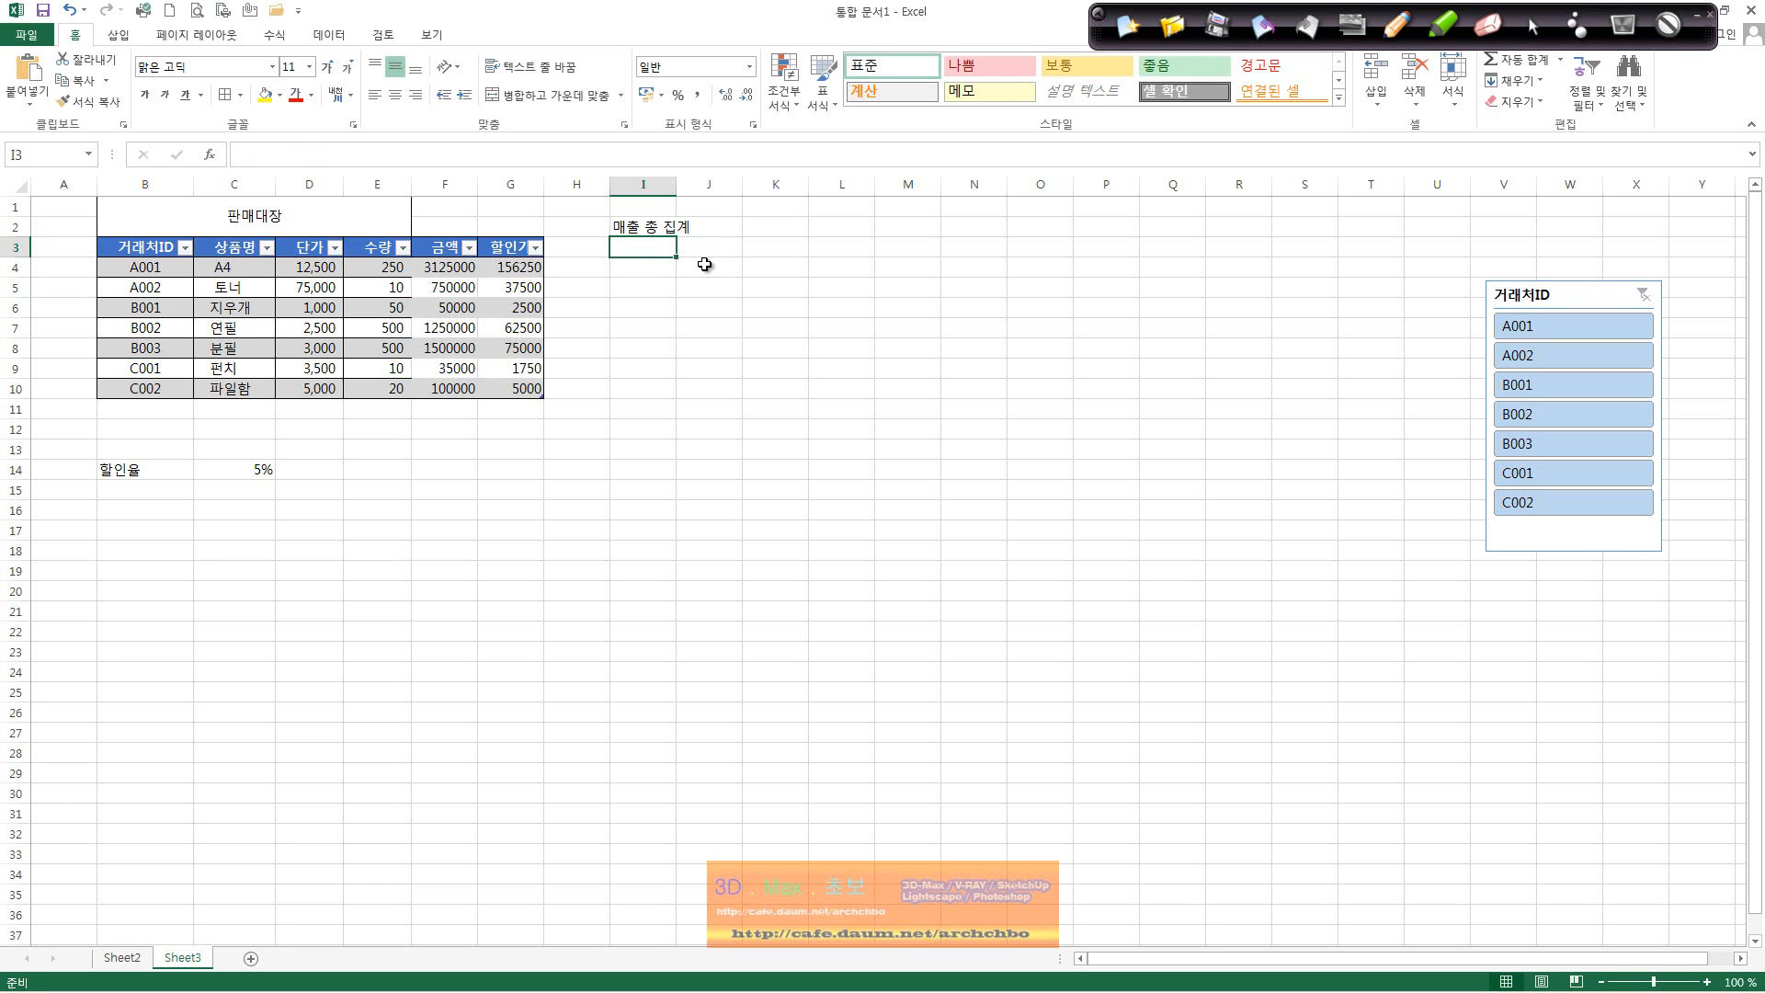
pyautogui.moveTo(656, 229); pyautogui.dragTo(684, 250)
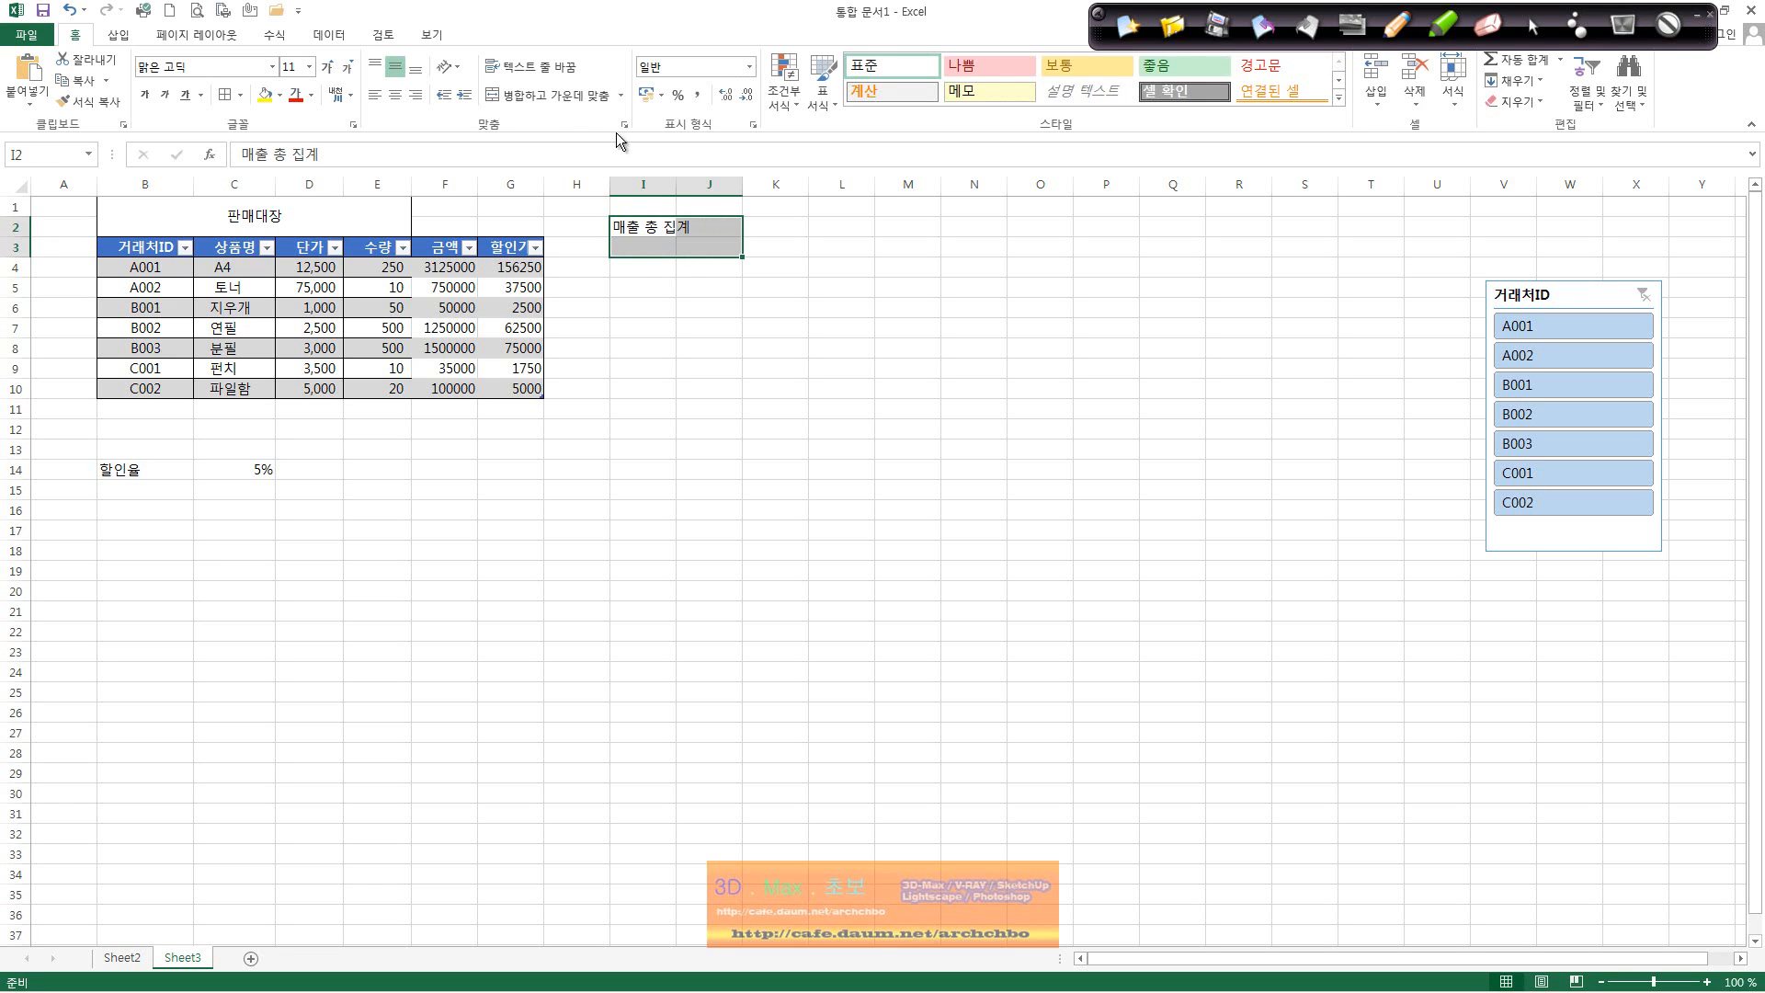
pyautogui.click(549, 95)
# Step: Enter the label 매출총액 in I4 below the summary title
pyautogui.click(646, 267)
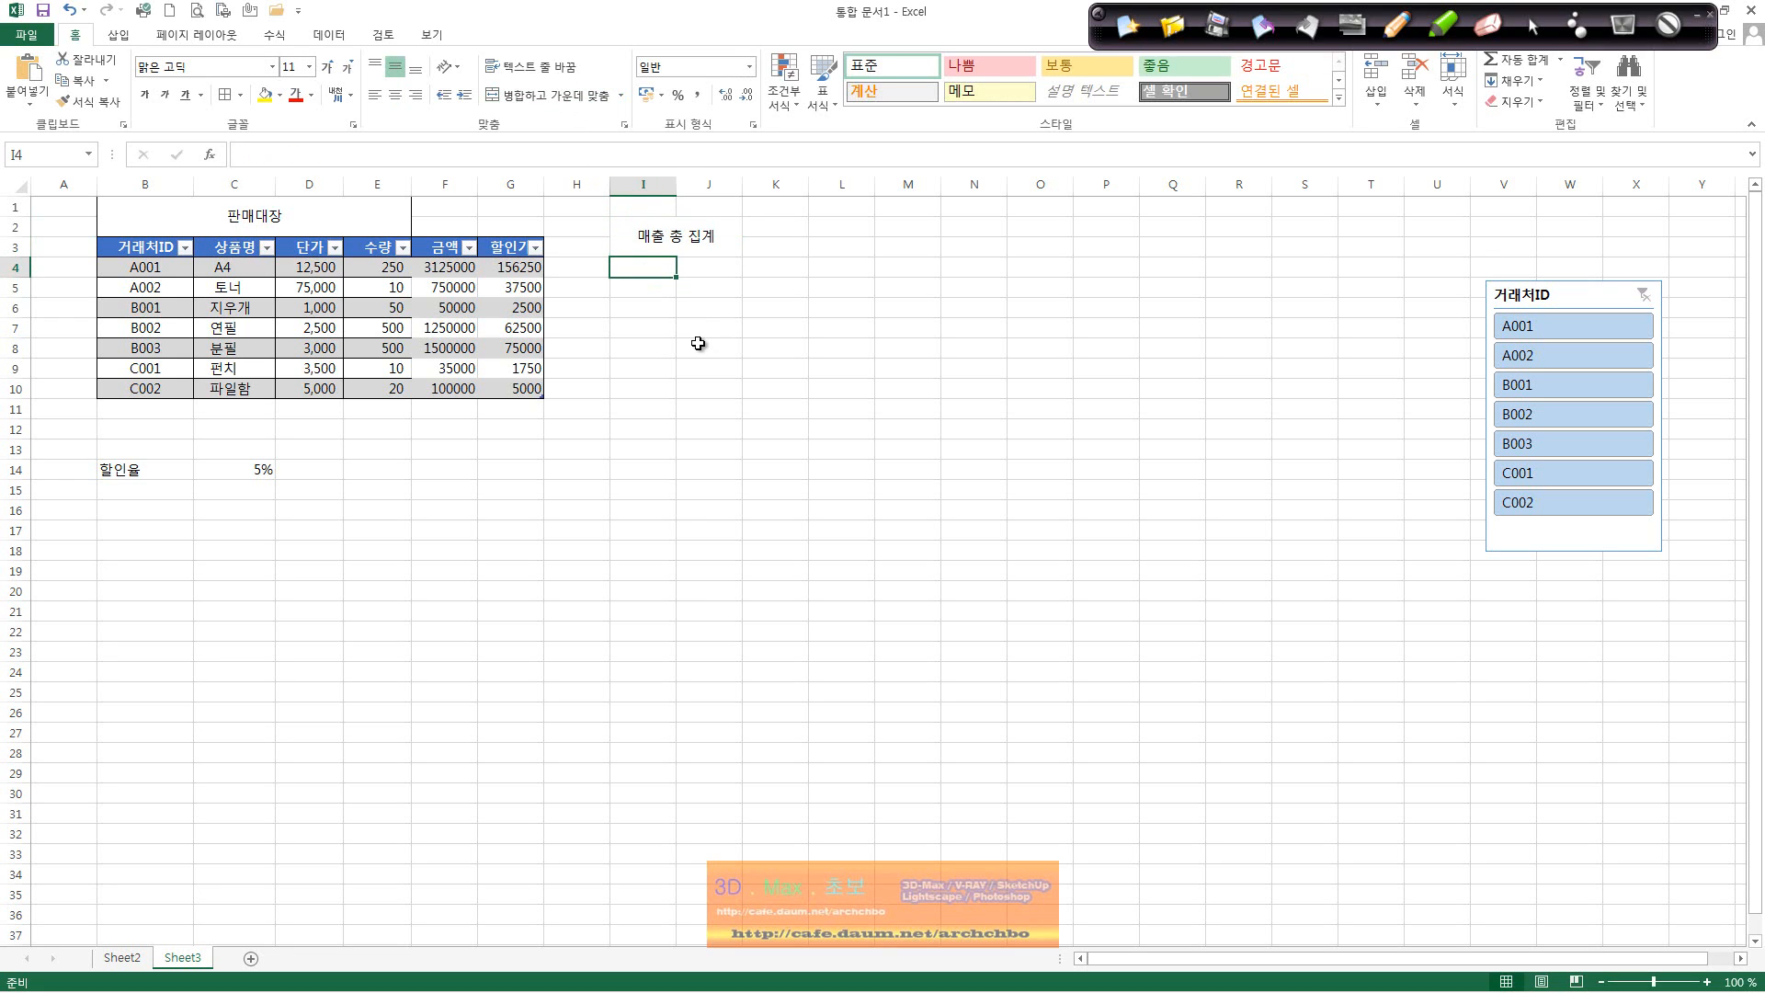
pyautogui.write('매출총ㅇ')
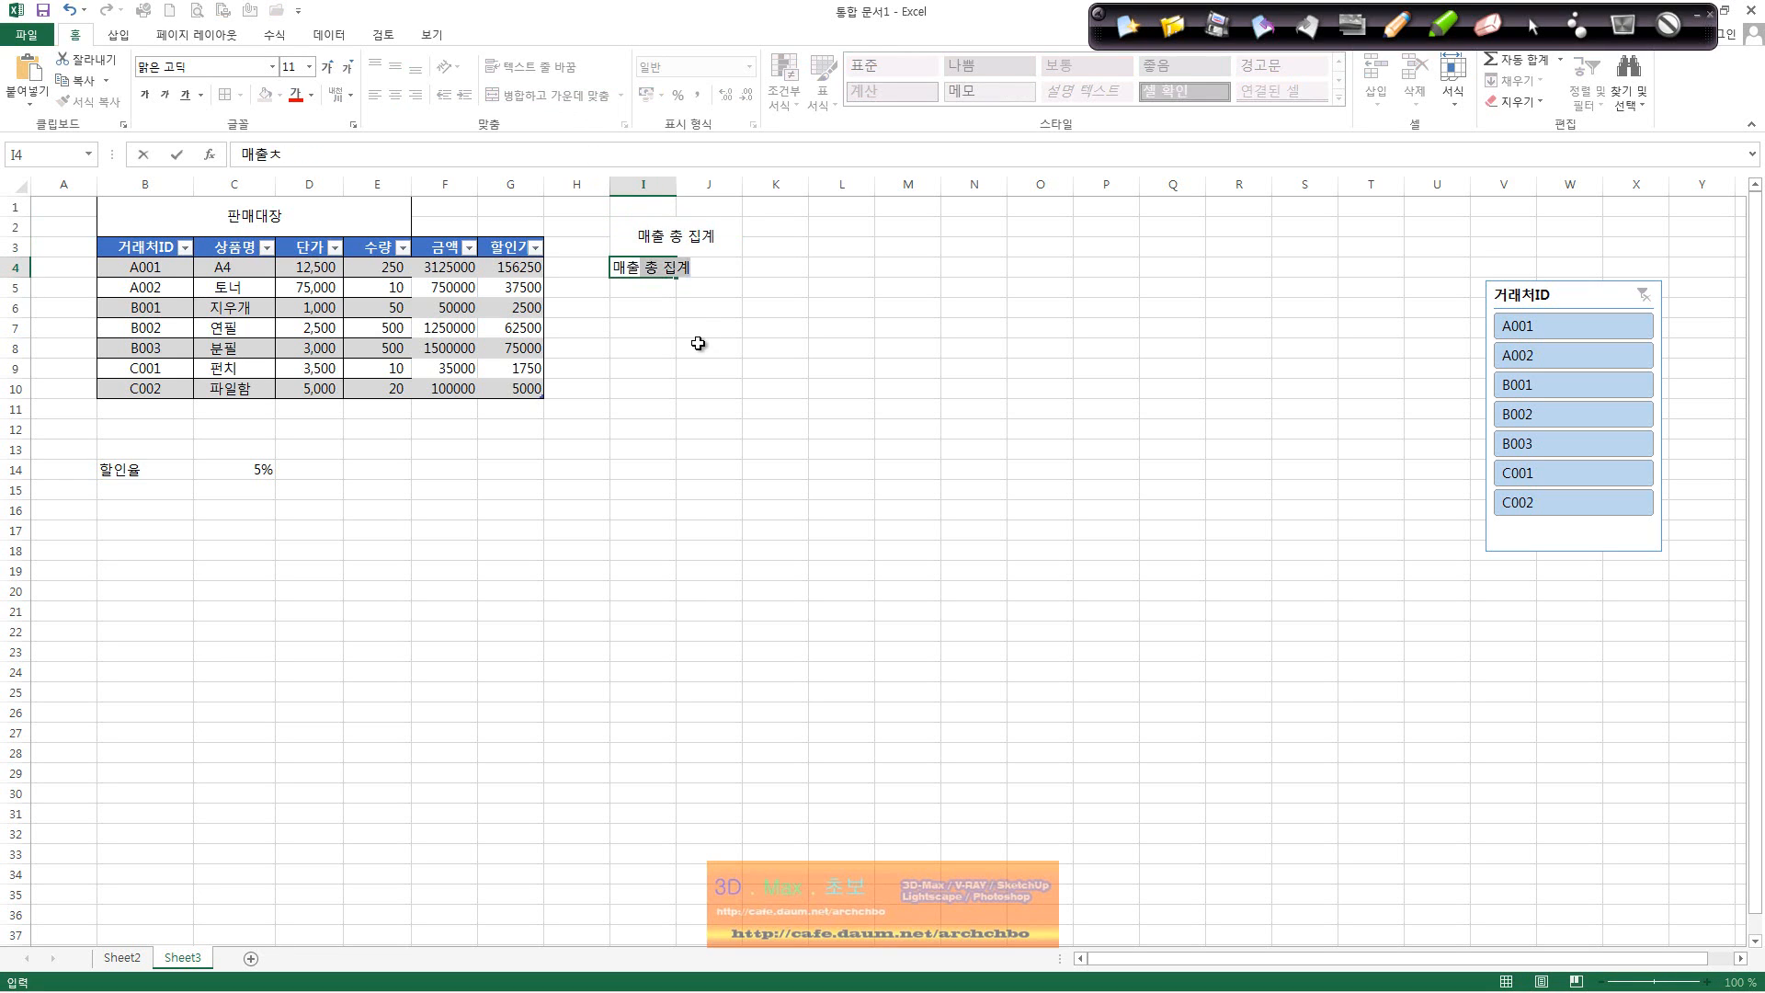
pyautogui.write('ㅐㅑㄱ')
pyautogui.press('BackSpace')
pyautogui.press('BackSpace')
pyautogui.press('BackSpace')
pyautogui.write('야ㄱ')
pyautogui.press('Return')
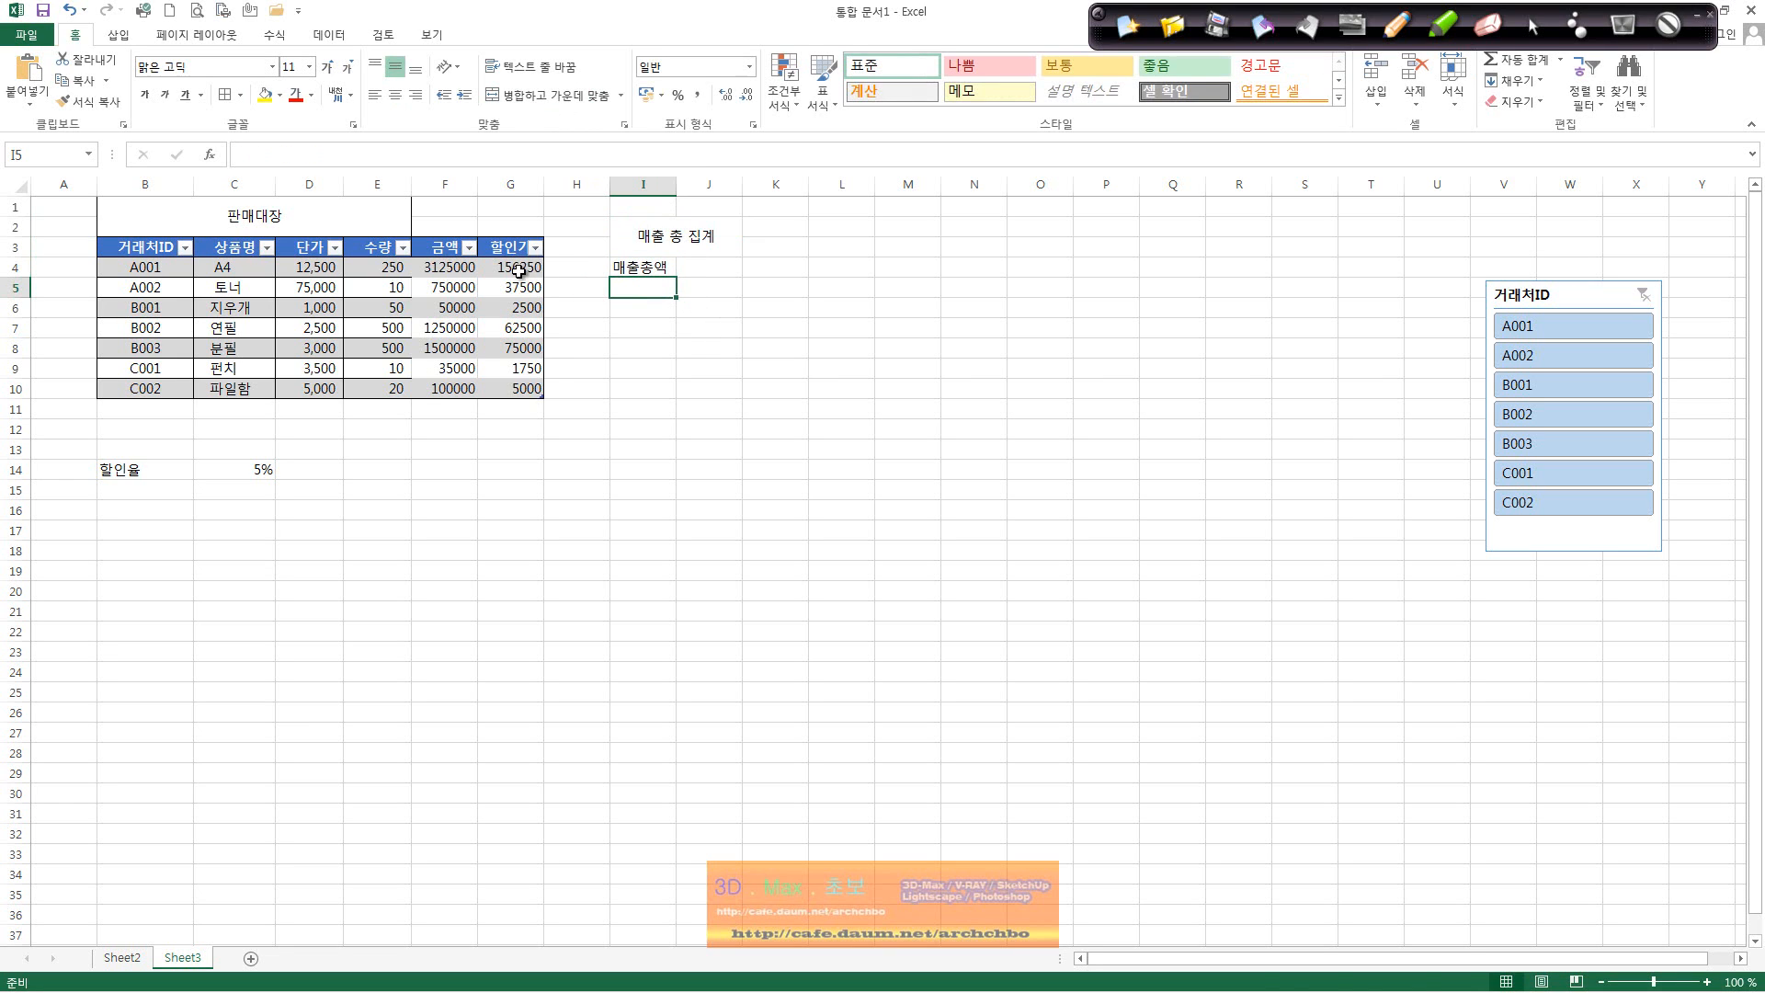
# Step: Rename the sales table as 판매대장
pyautogui.moveTo(520, 262); pyautogui.dragTo(524, 384)
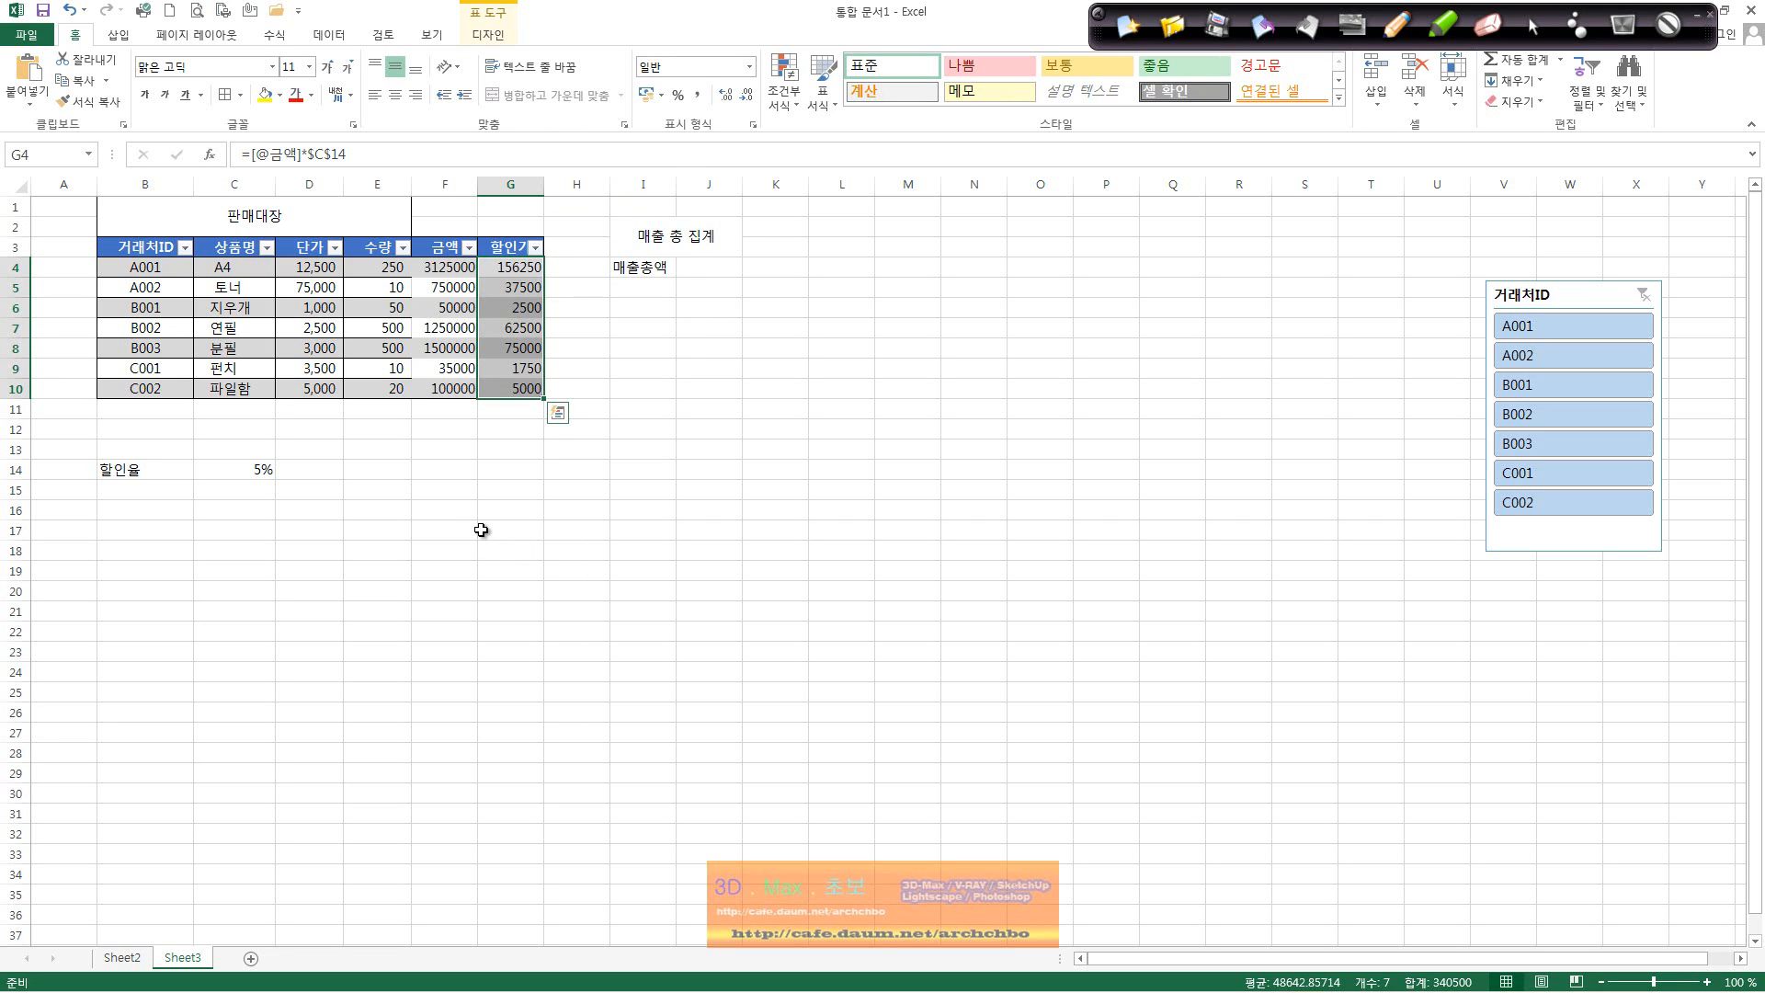
pyautogui.click(162, 268)
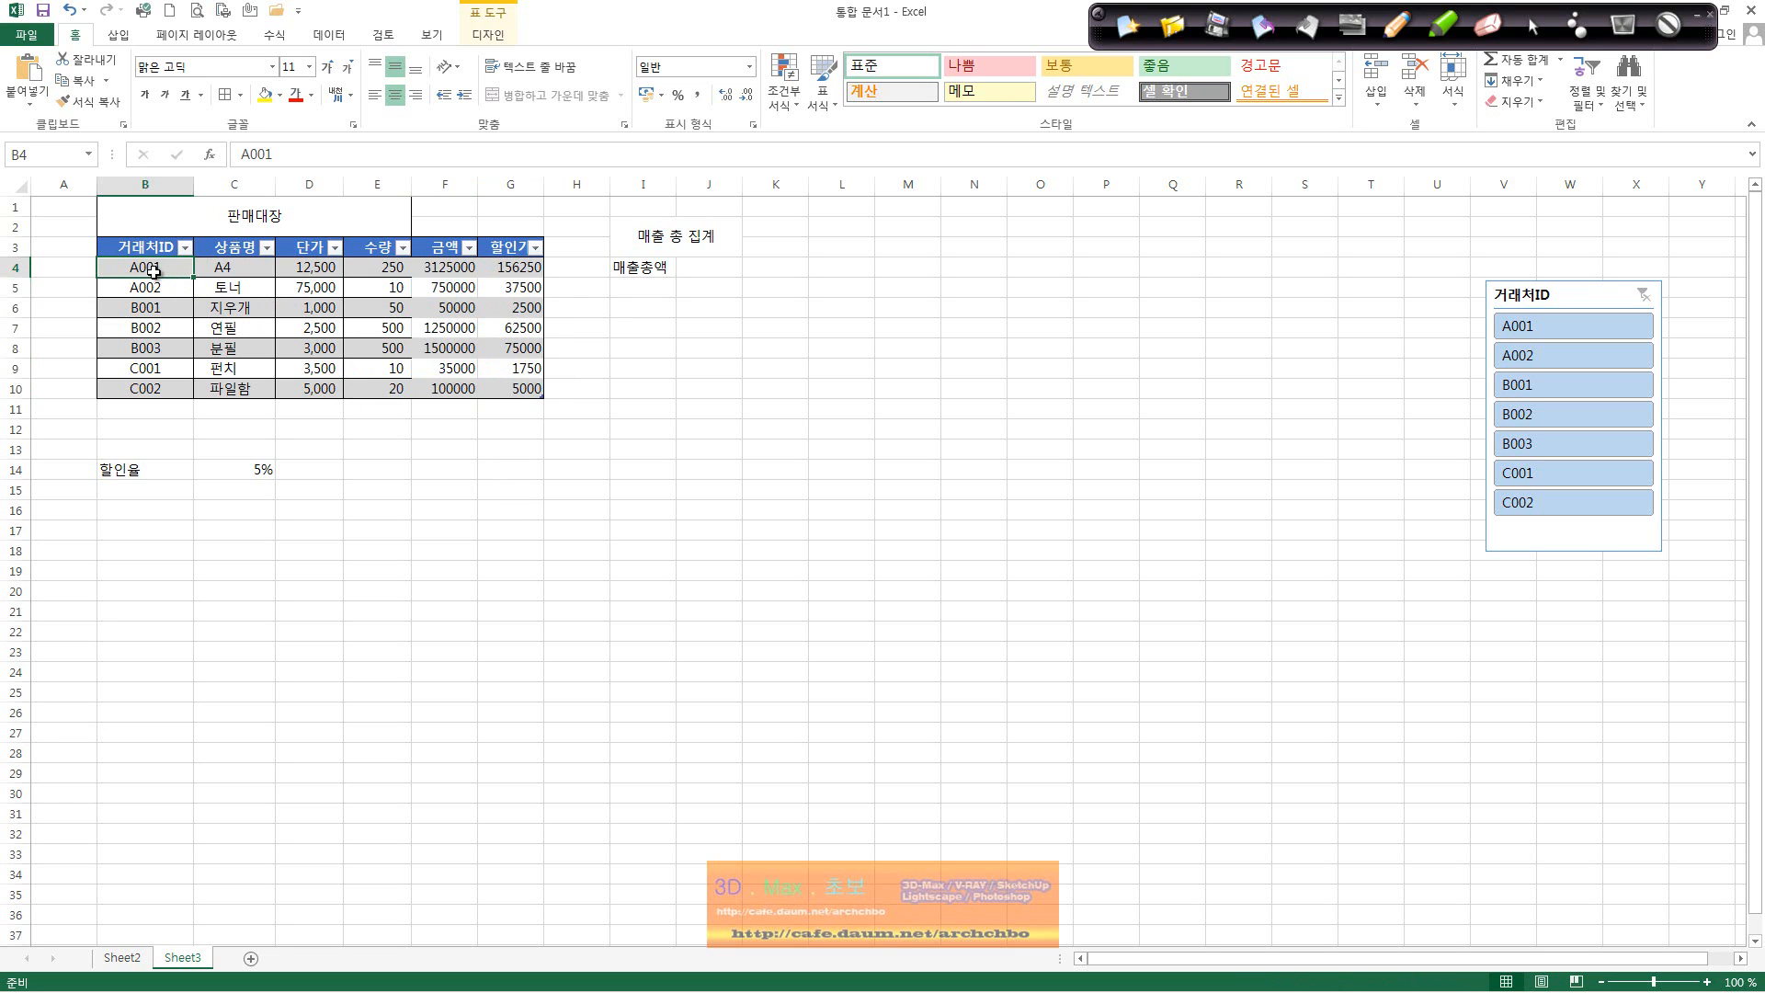
pyautogui.click(487, 34)
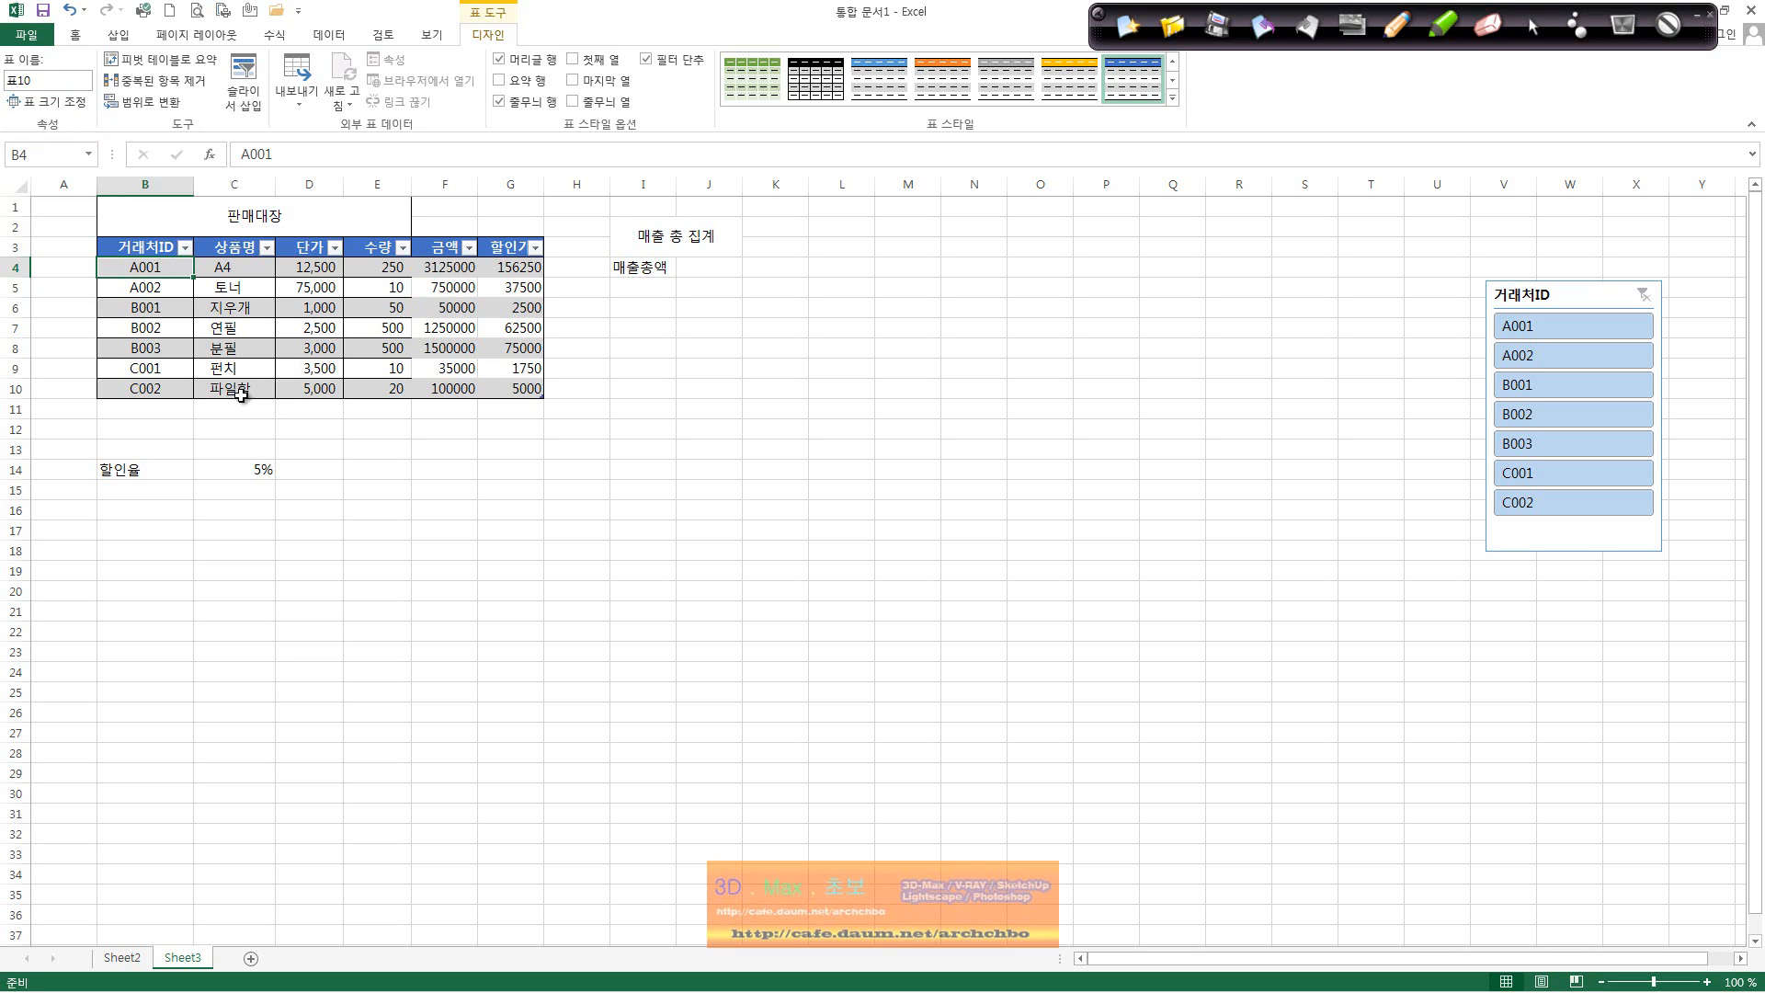
pyautogui.click(58, 85)
pyautogui.write('표')
pyautogui.write('매대장')
# Step: Calculate the total sales in J4 with =SUM(판매대장[할인가]) and check the formula
pyautogui.click(718, 267)
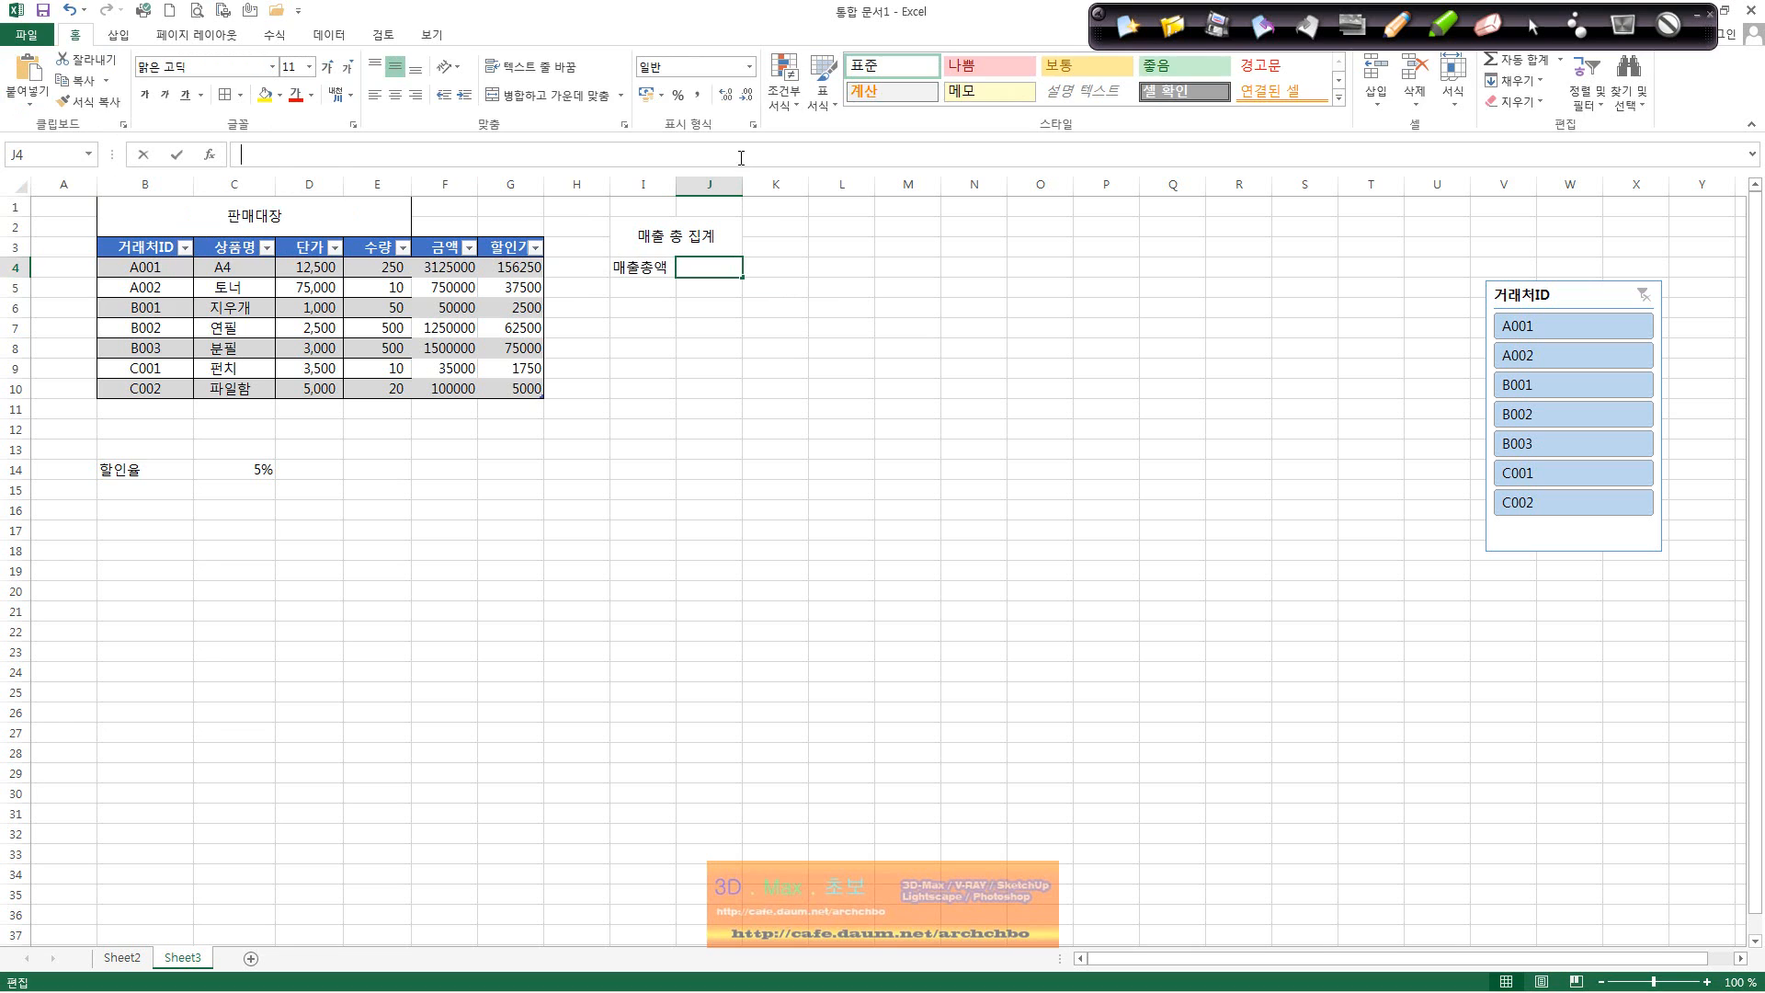
pyautogui.write('=')
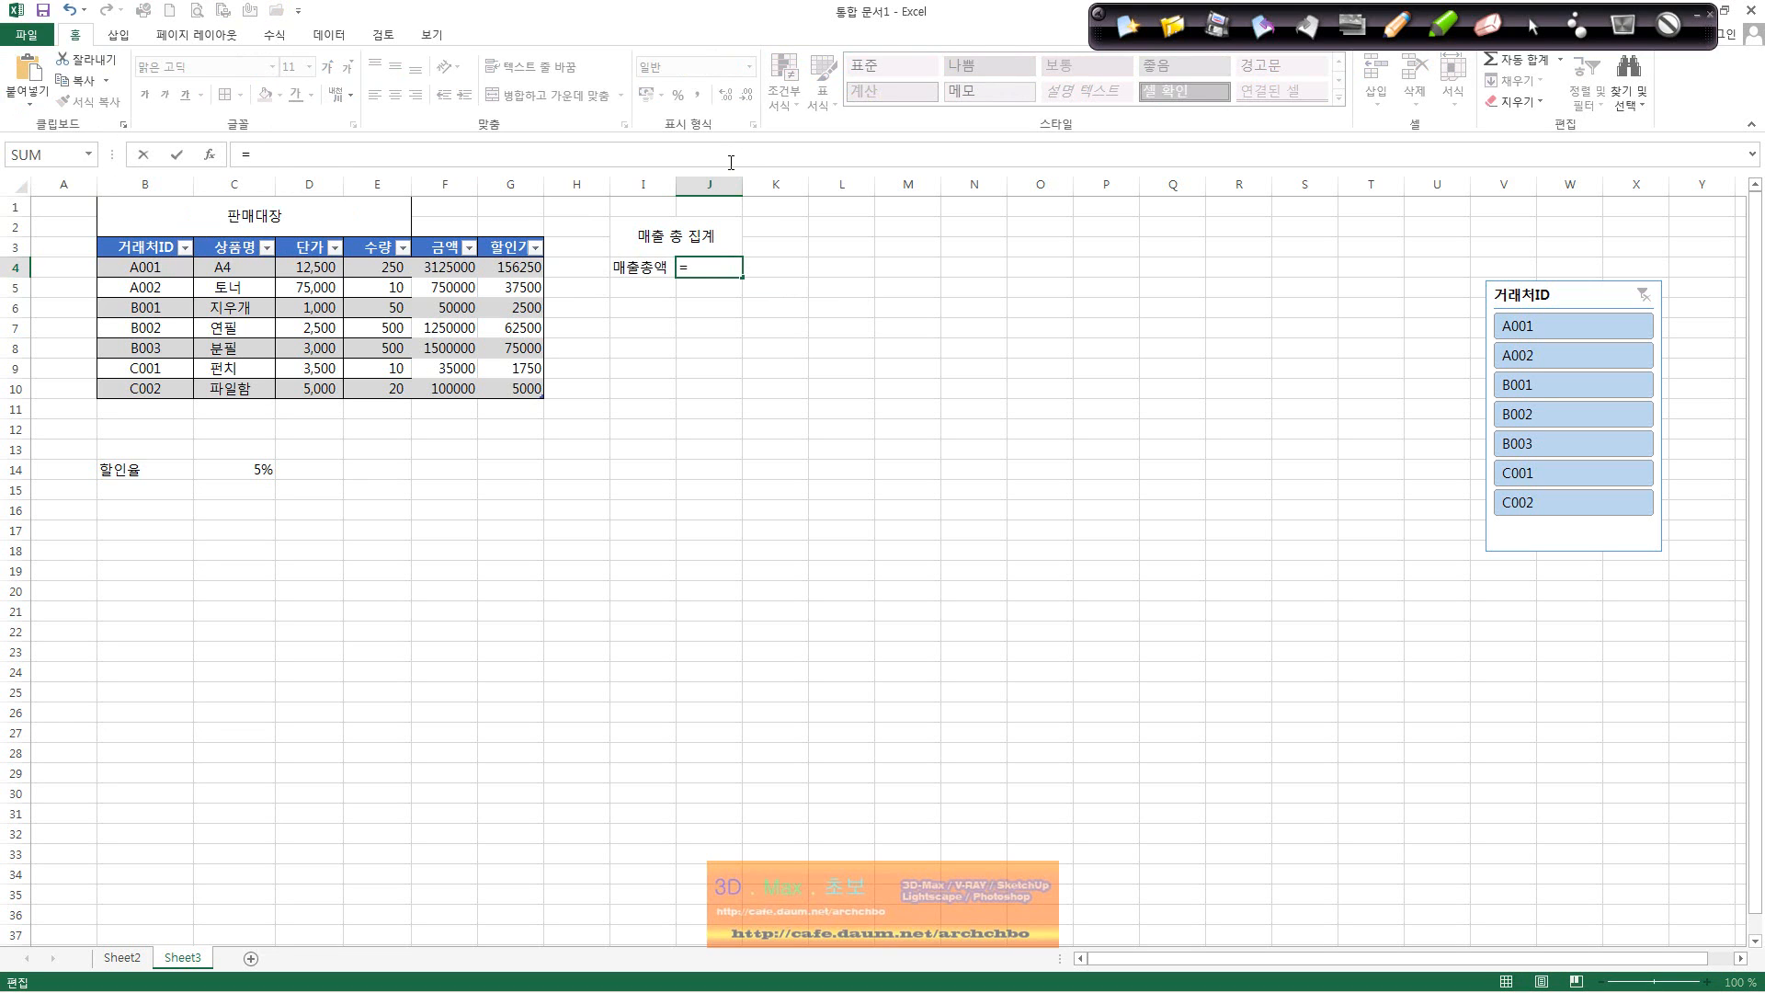
pyautogui.write('sum')
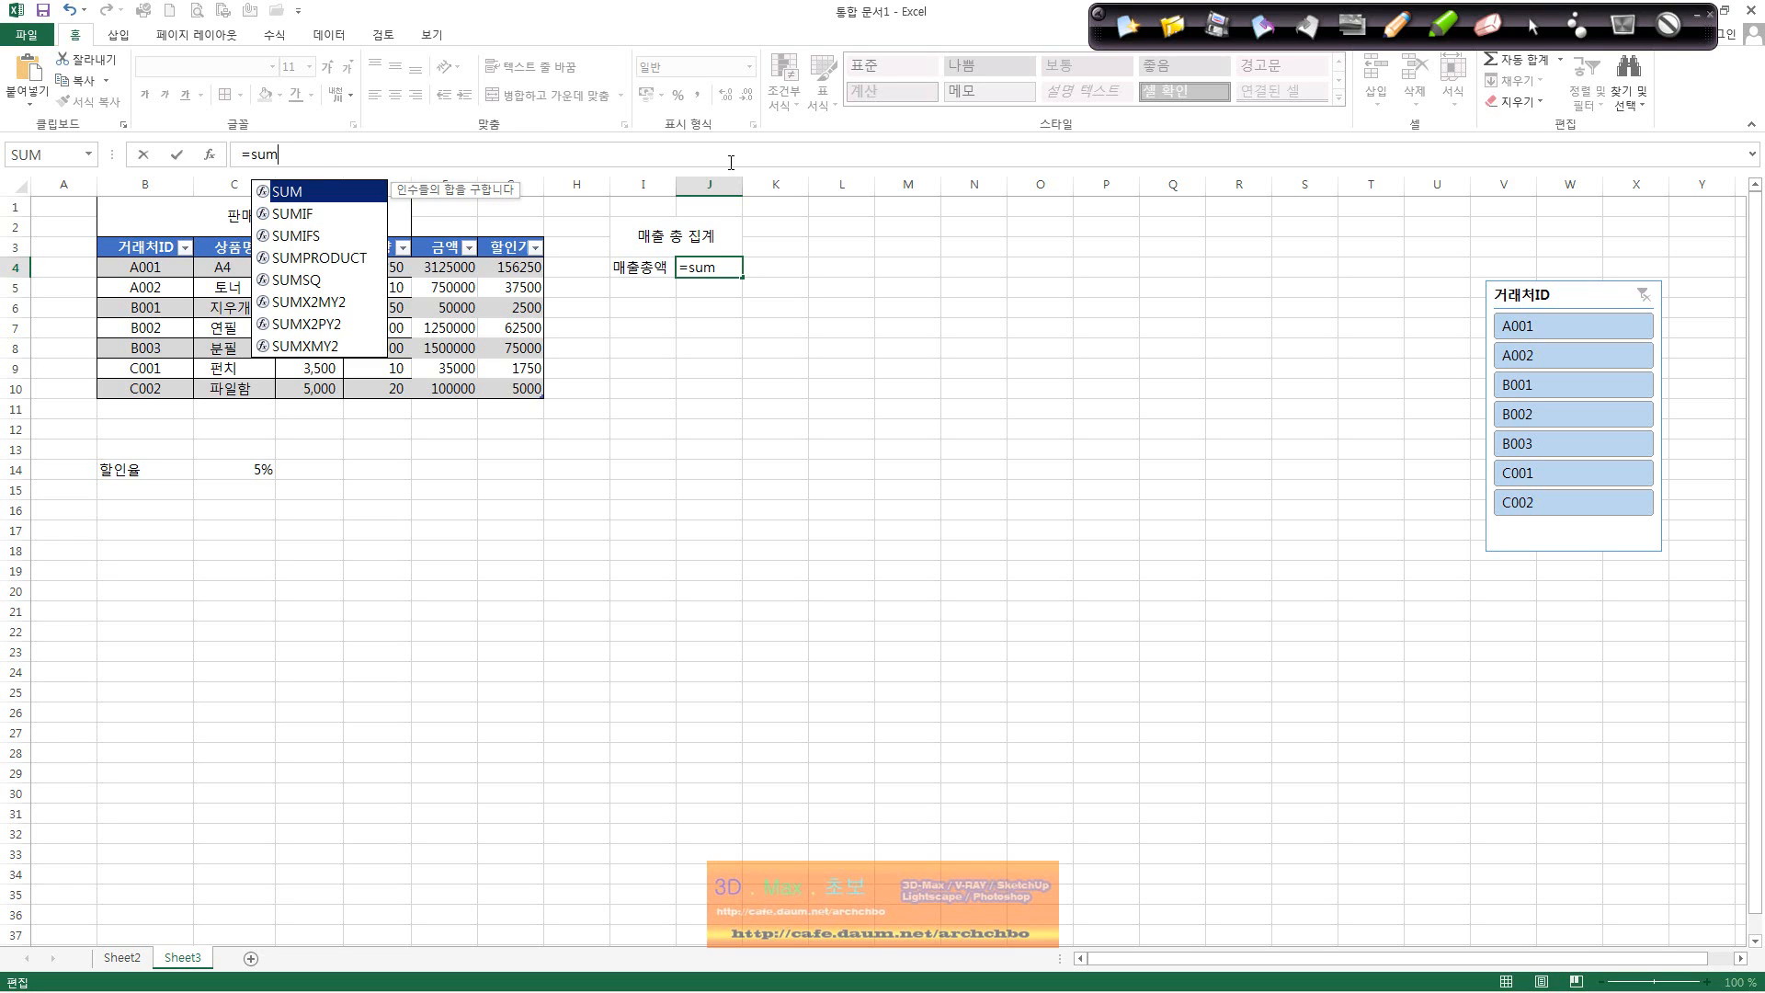
pyautogui.write('(')
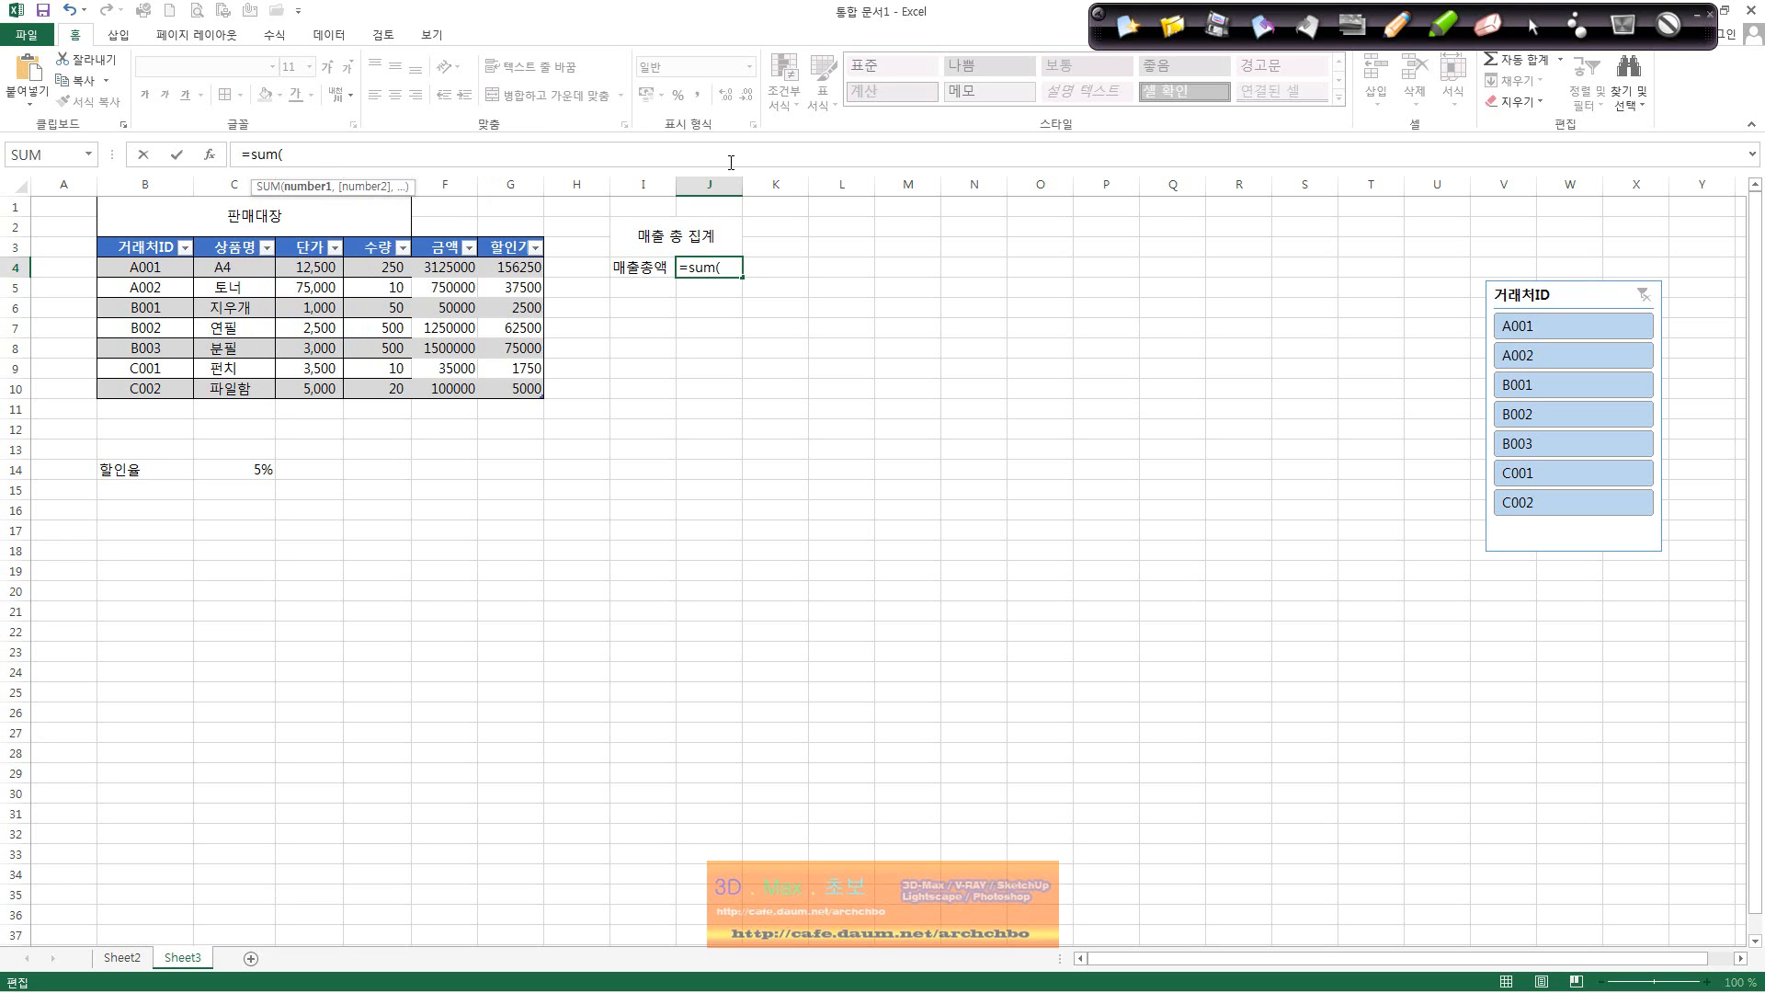
pyautogui.write('ㅠ매대자')
pyautogui.write('[gkfdls')
pyautogui.press('BackSpace')
pyautogui.press('BackSpace')
pyautogui.press('BackSpace')
pyautogui.press('Hangul')
pyautogui.write('할인가]')
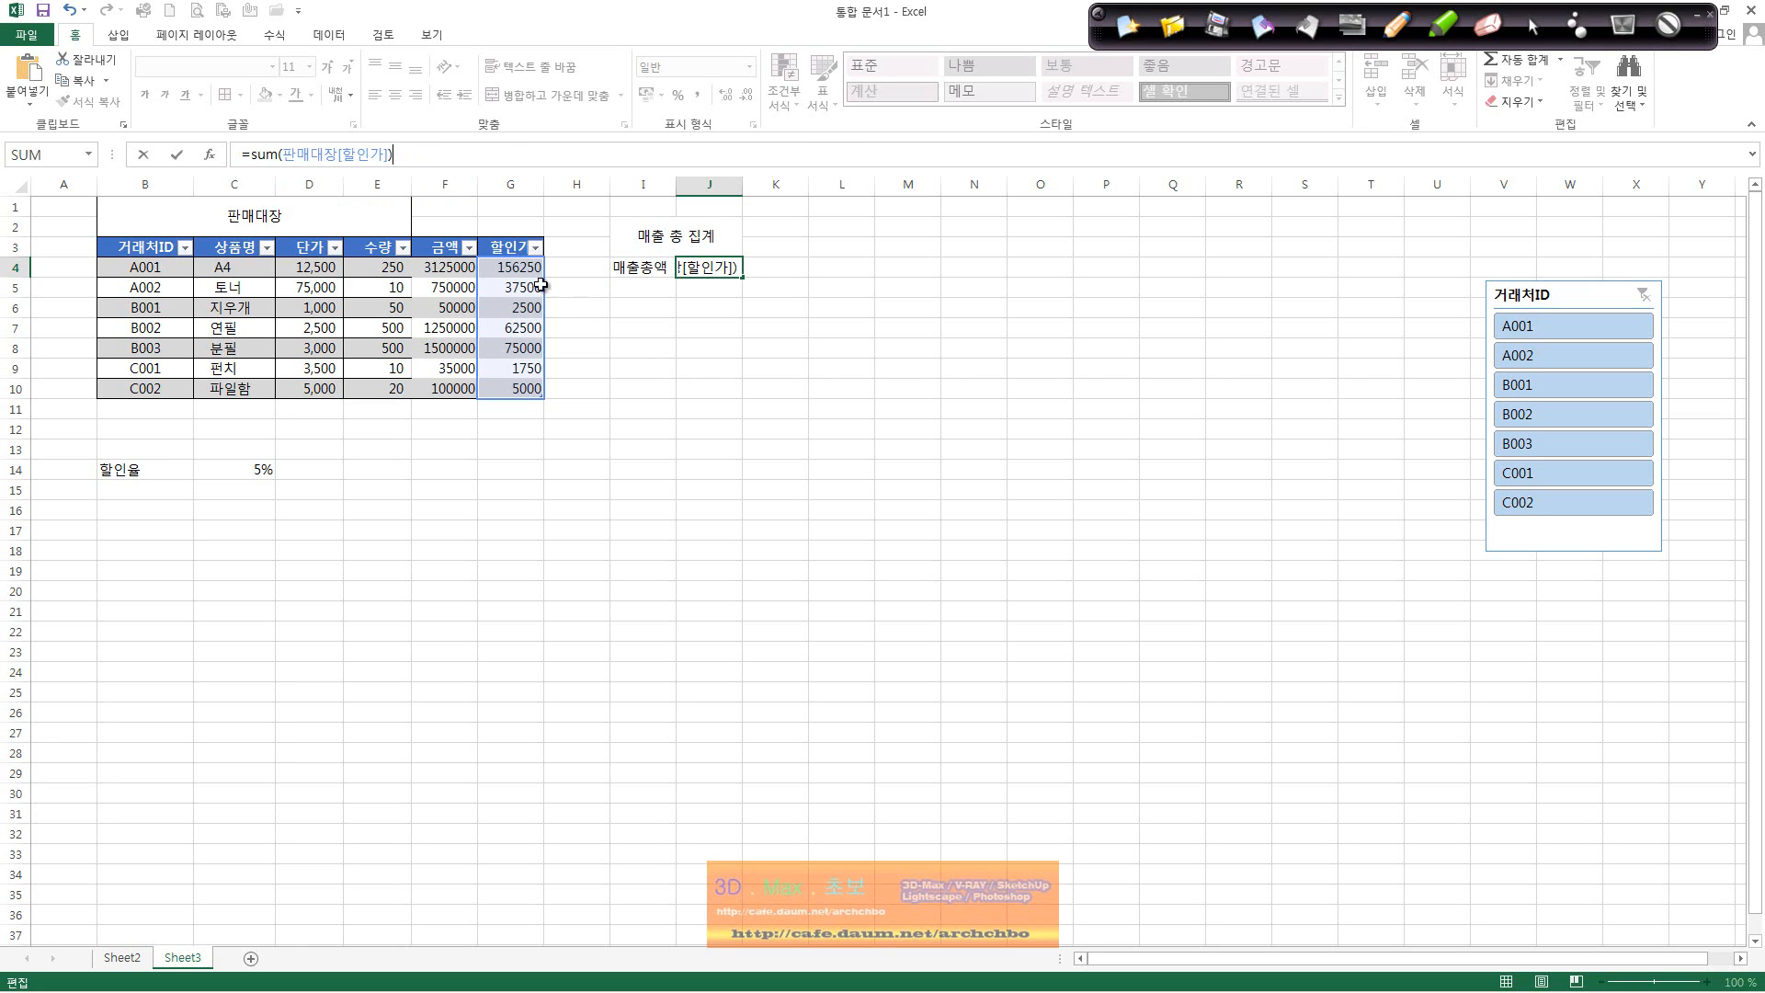
pyautogui.press('Return')
pyautogui.click(728, 270)
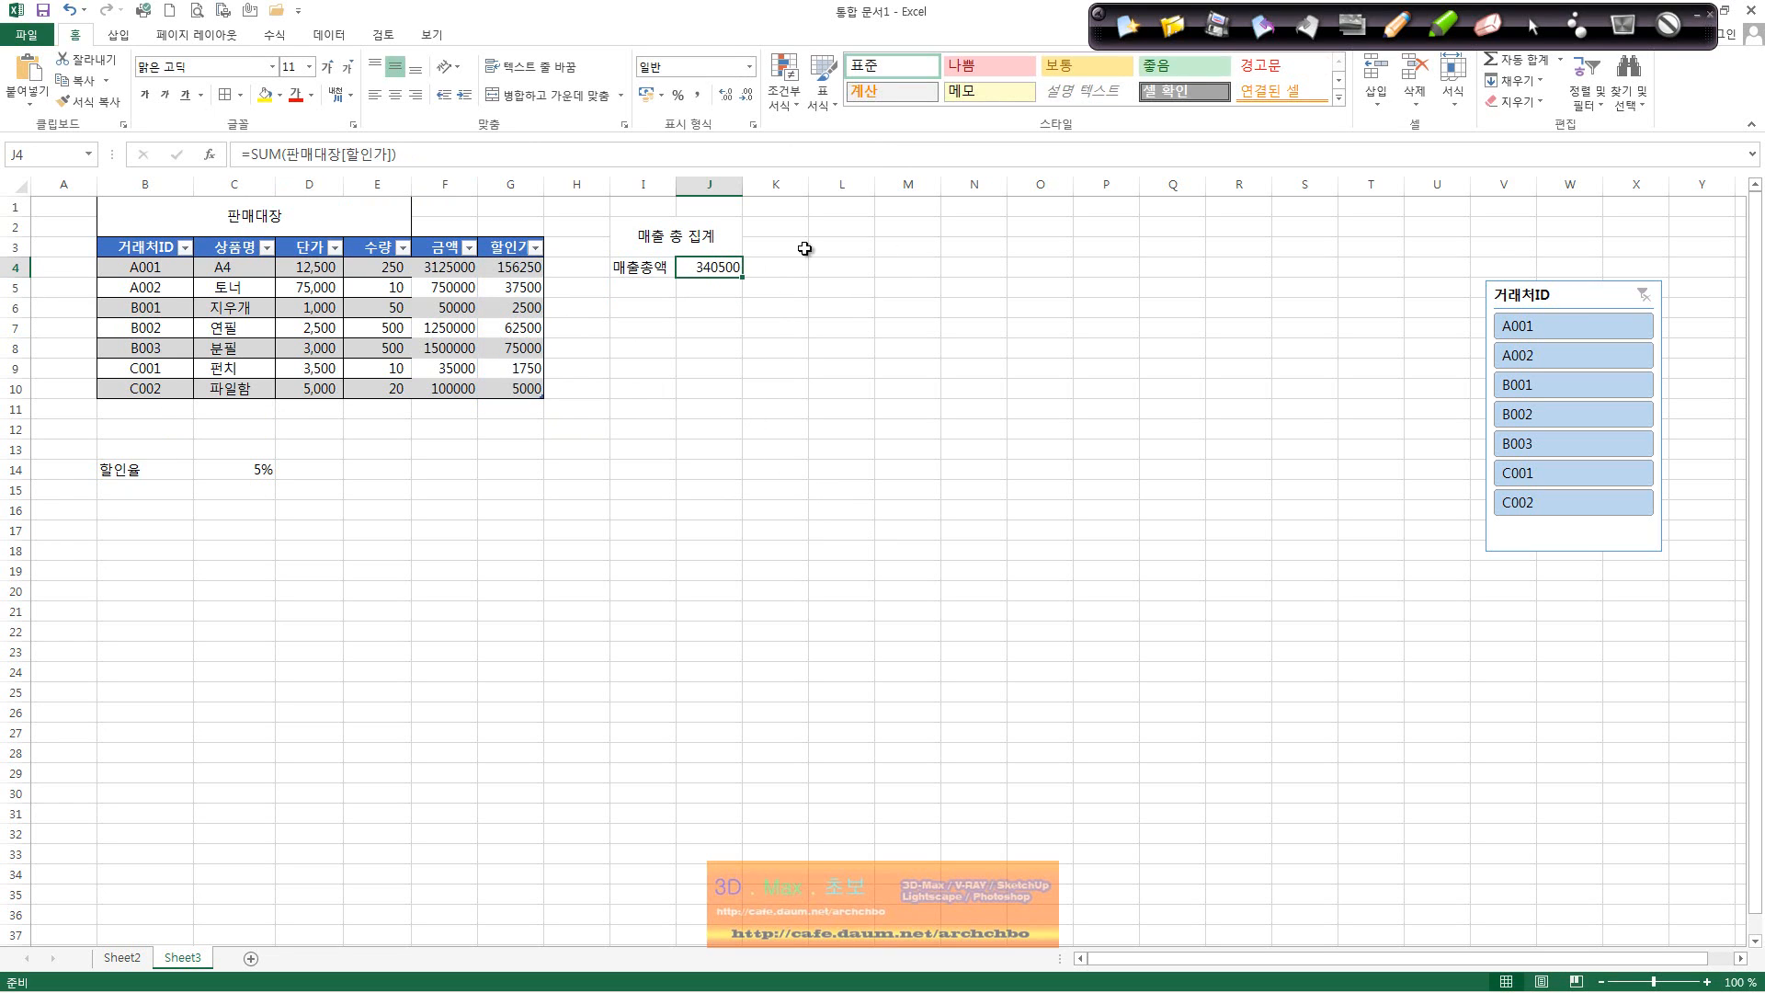
pyautogui.click(519, 410)
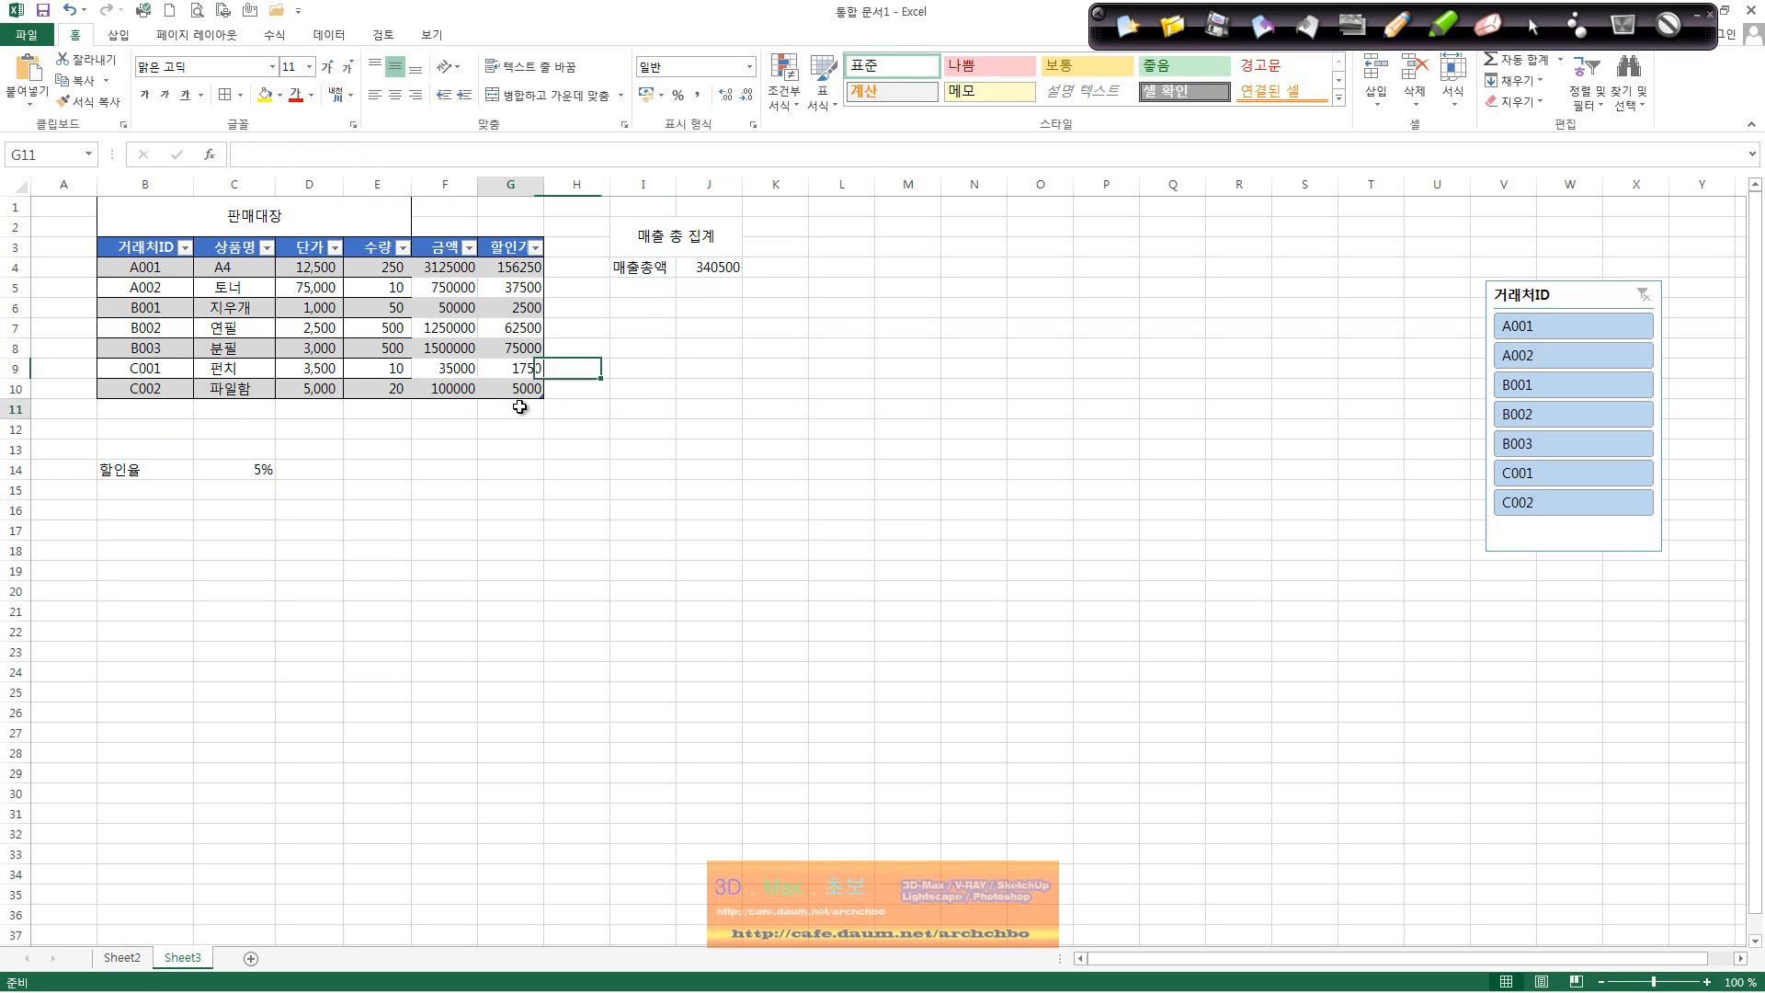
pyautogui.click(735, 275)
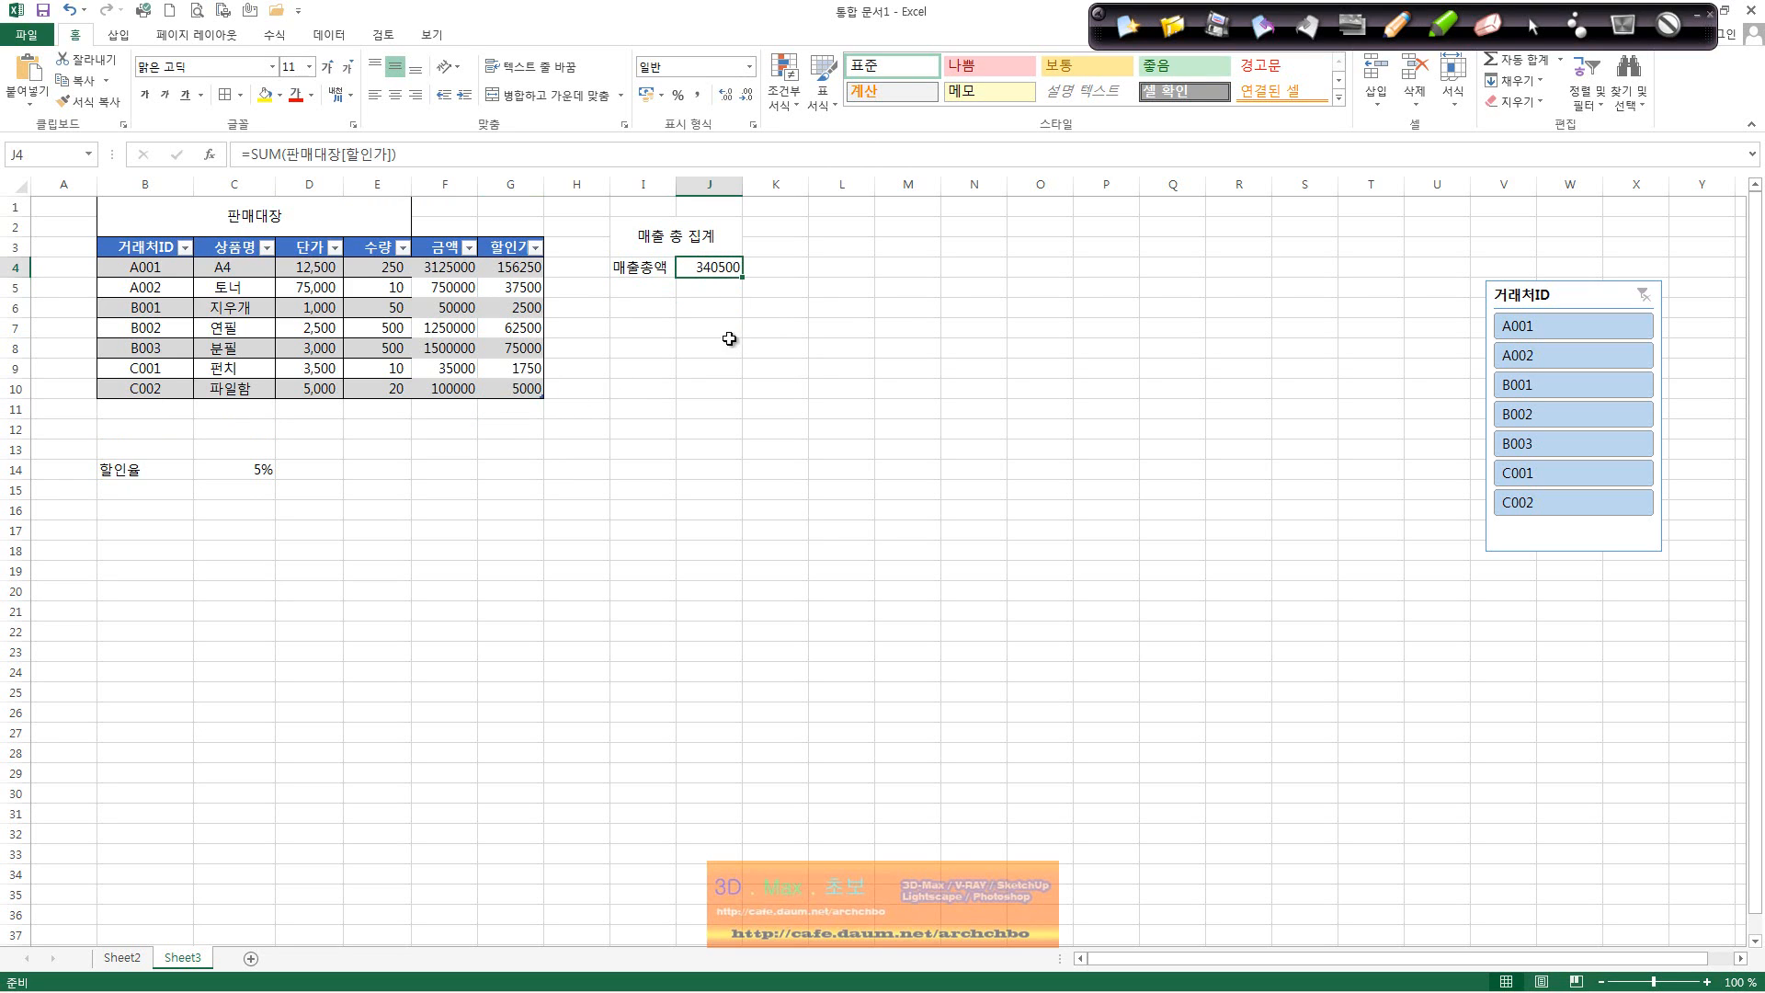
# Step: Start a new record in row 11 below the sales table with 거래처ID C003 and 상품명 A0
pyautogui.click(122, 415)
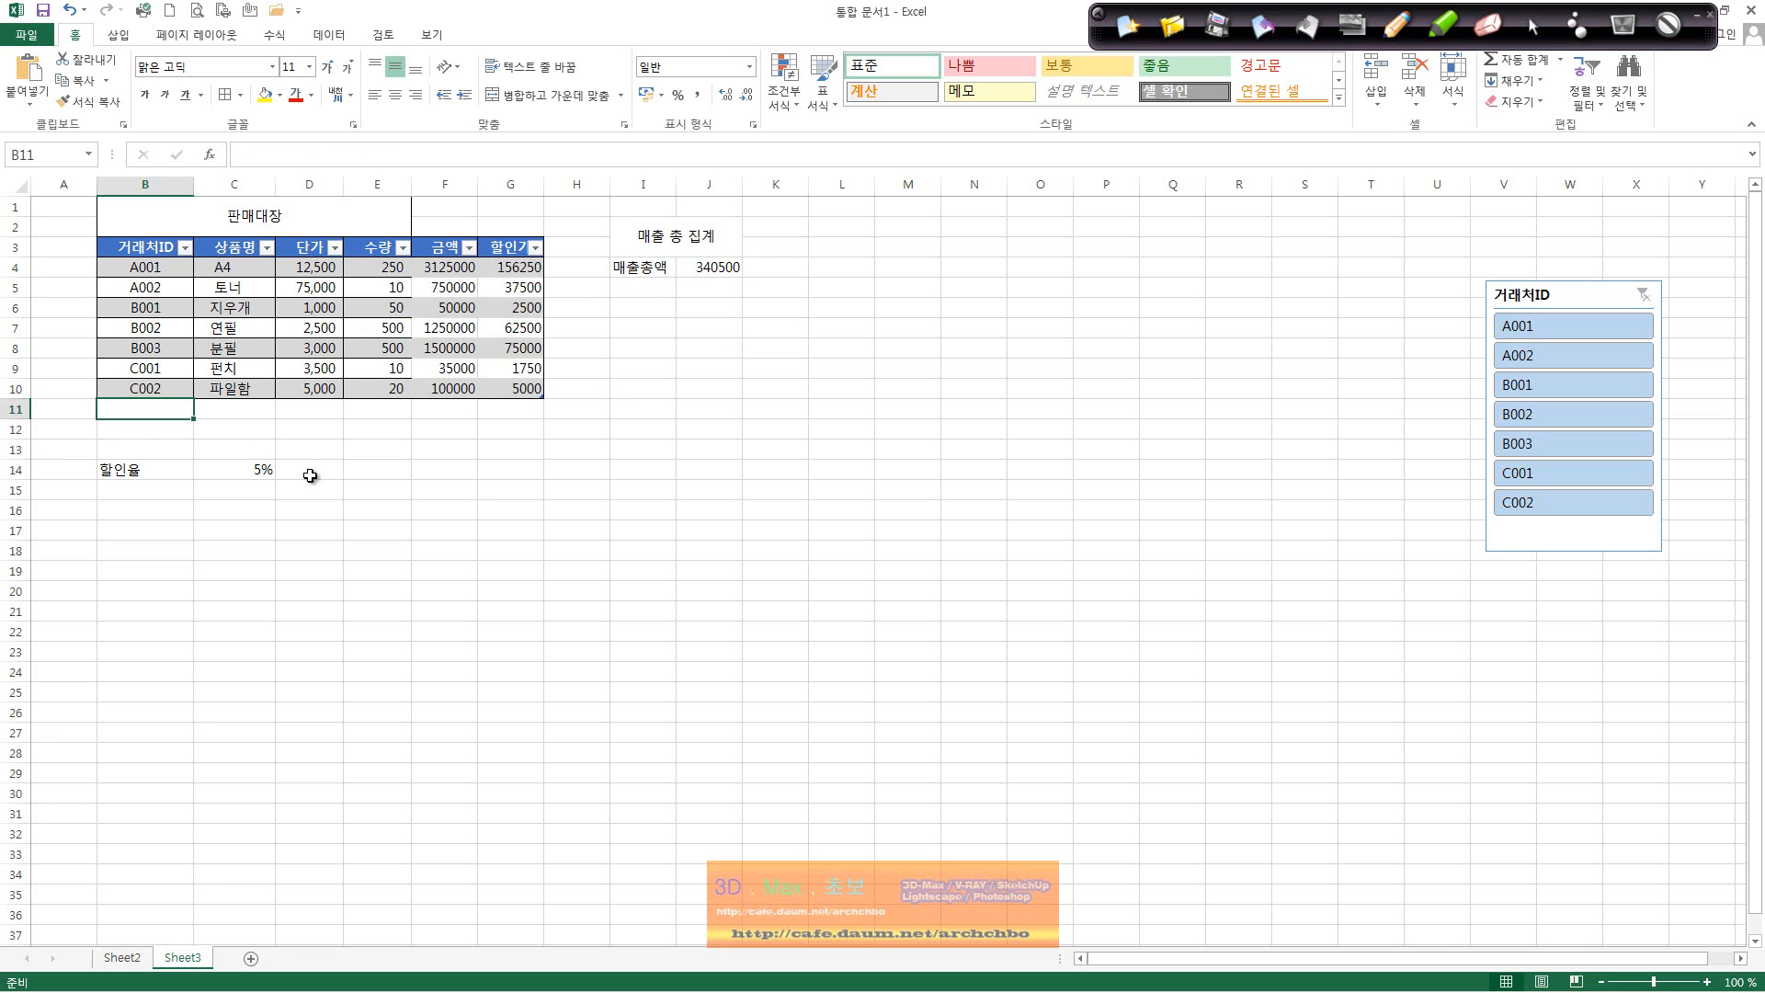
pyautogui.write('C')
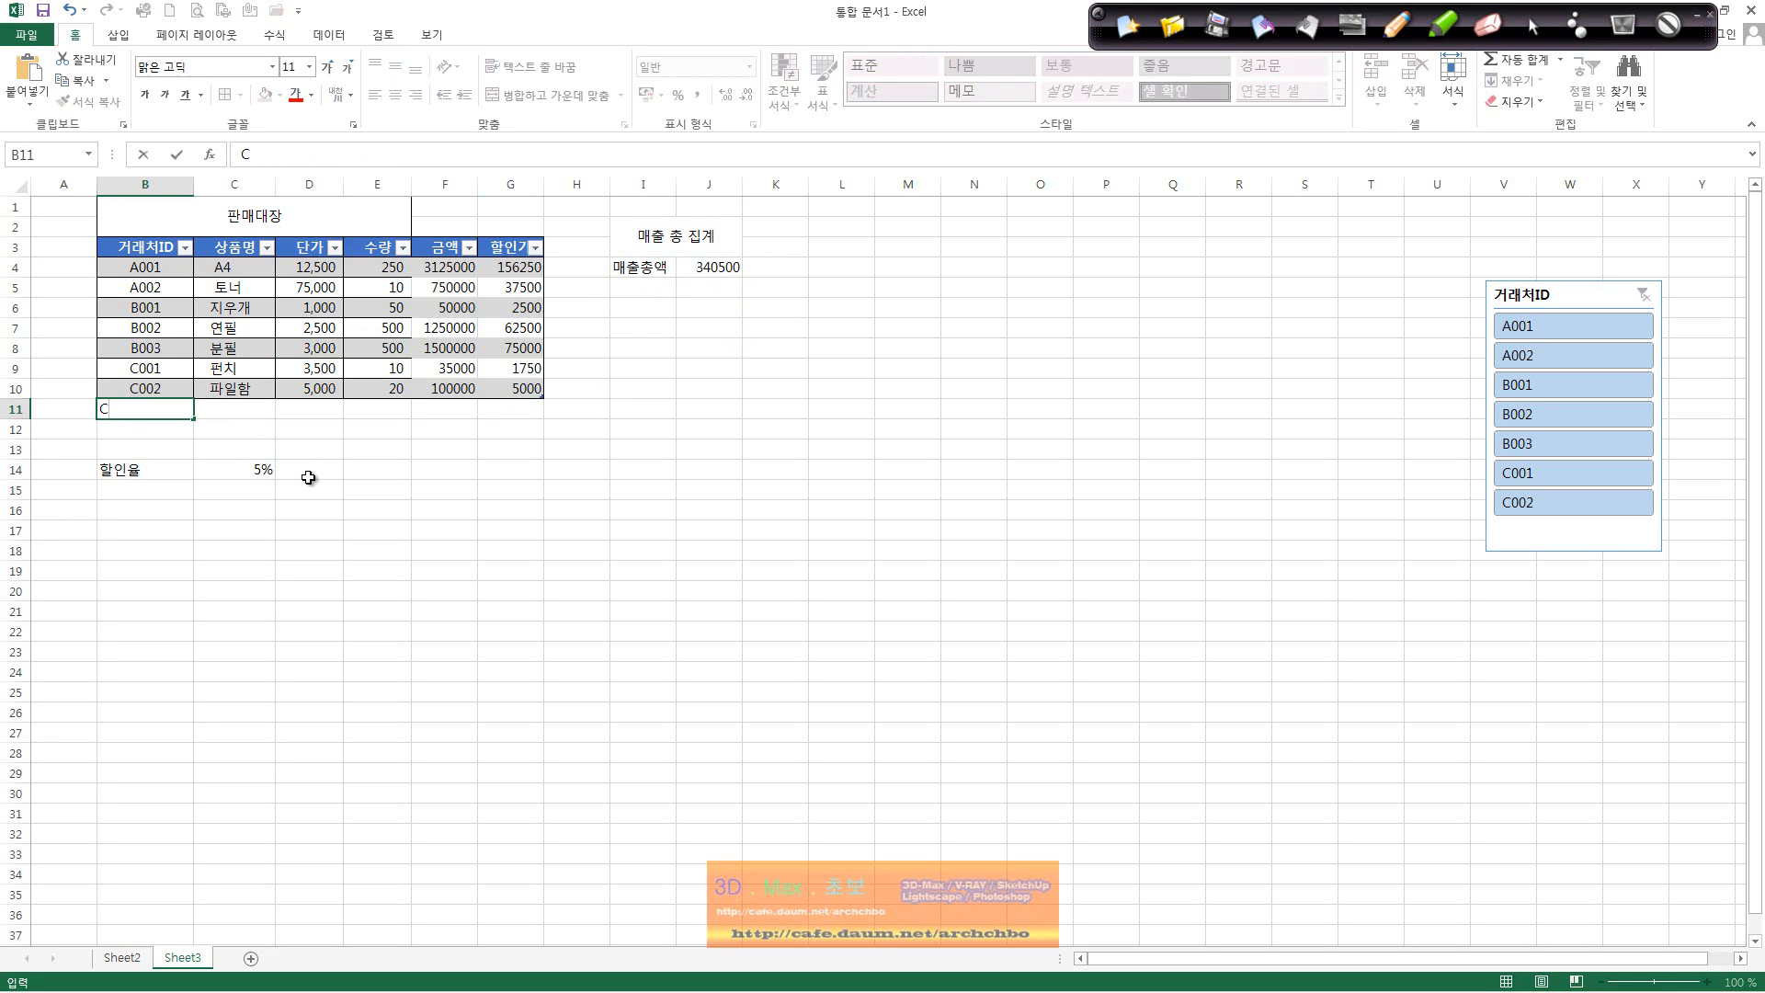
pyautogui.write('003')
pyautogui.press('Tab')
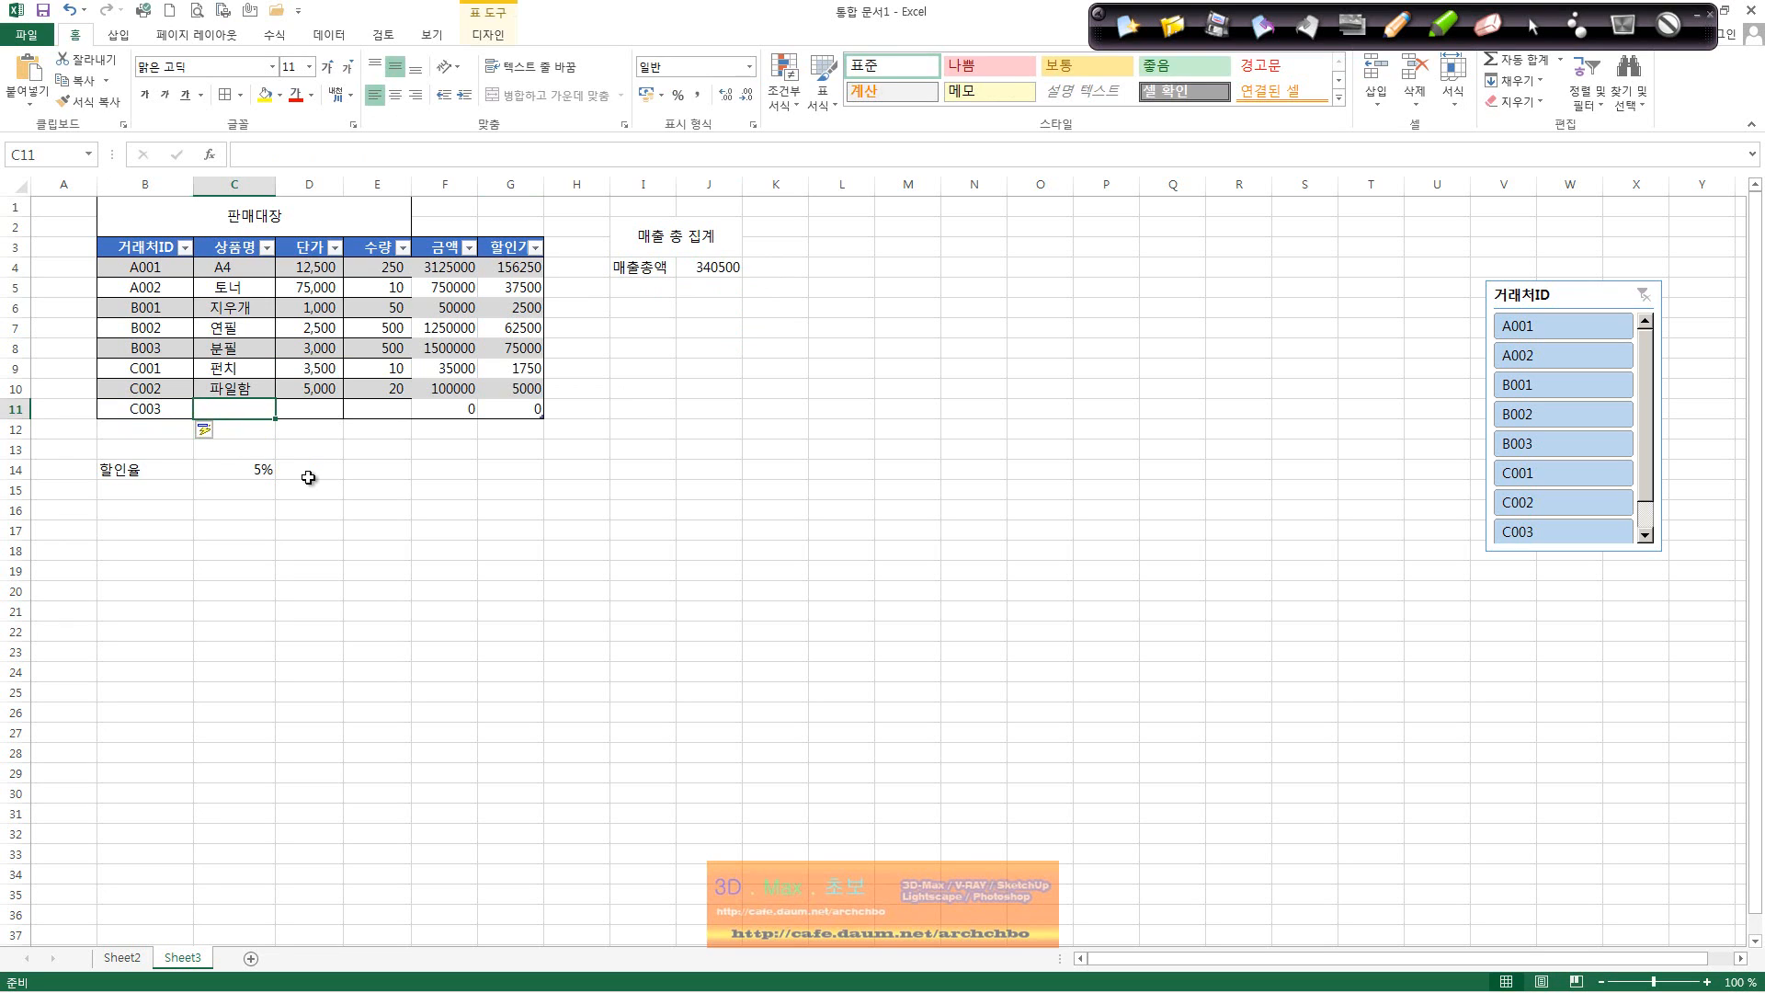
pyautogui.write('ㅁ')
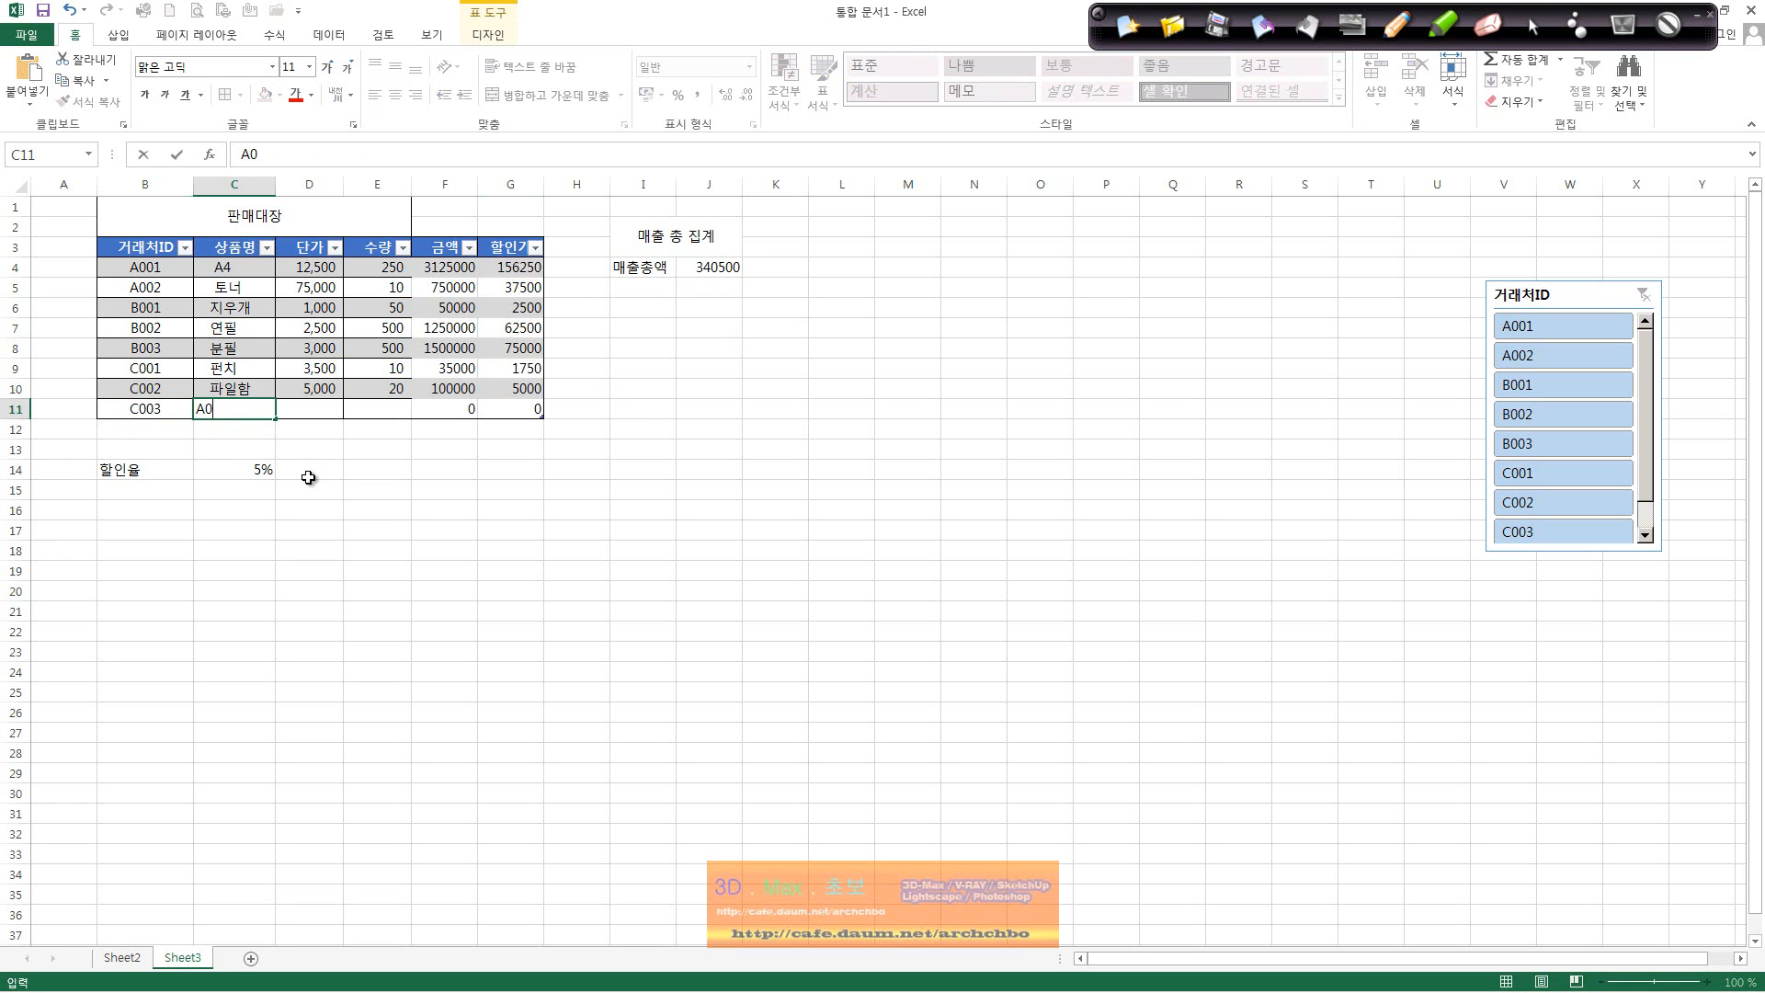
pyautogui.press('Return')
pyautogui.press('Right')
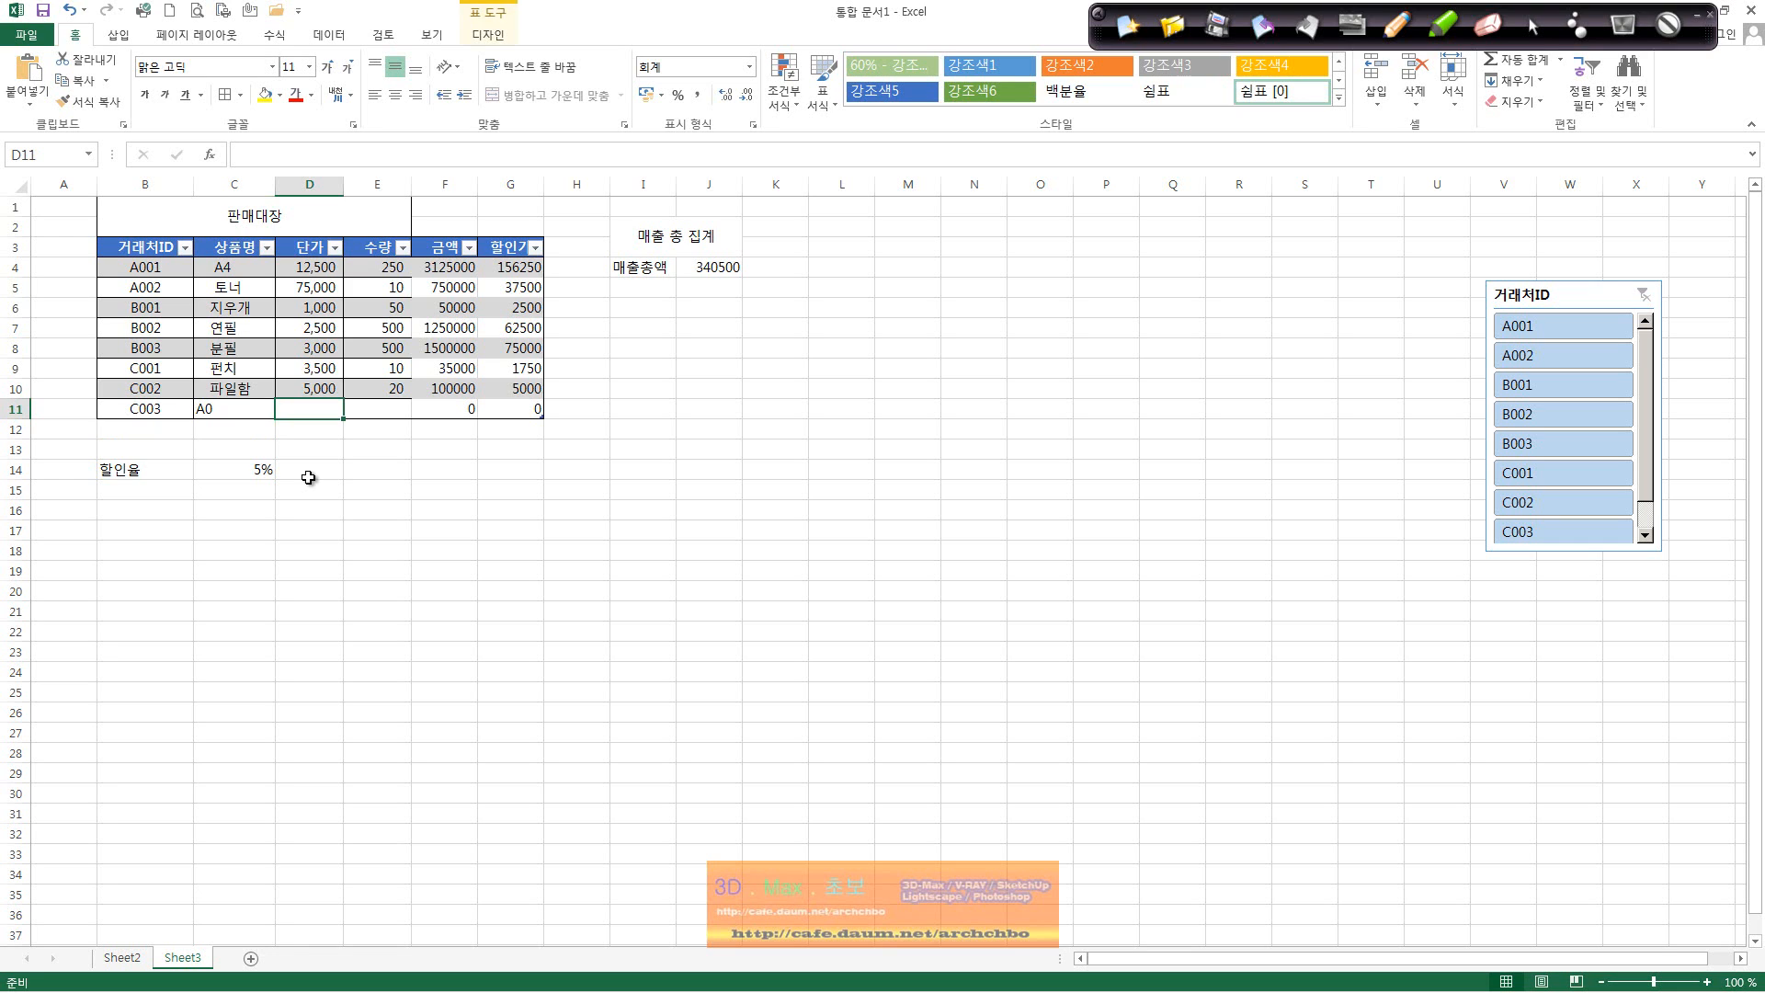
# Step: Enter 17,000 as the 단가 of the C003 record
pyautogui.write('17')
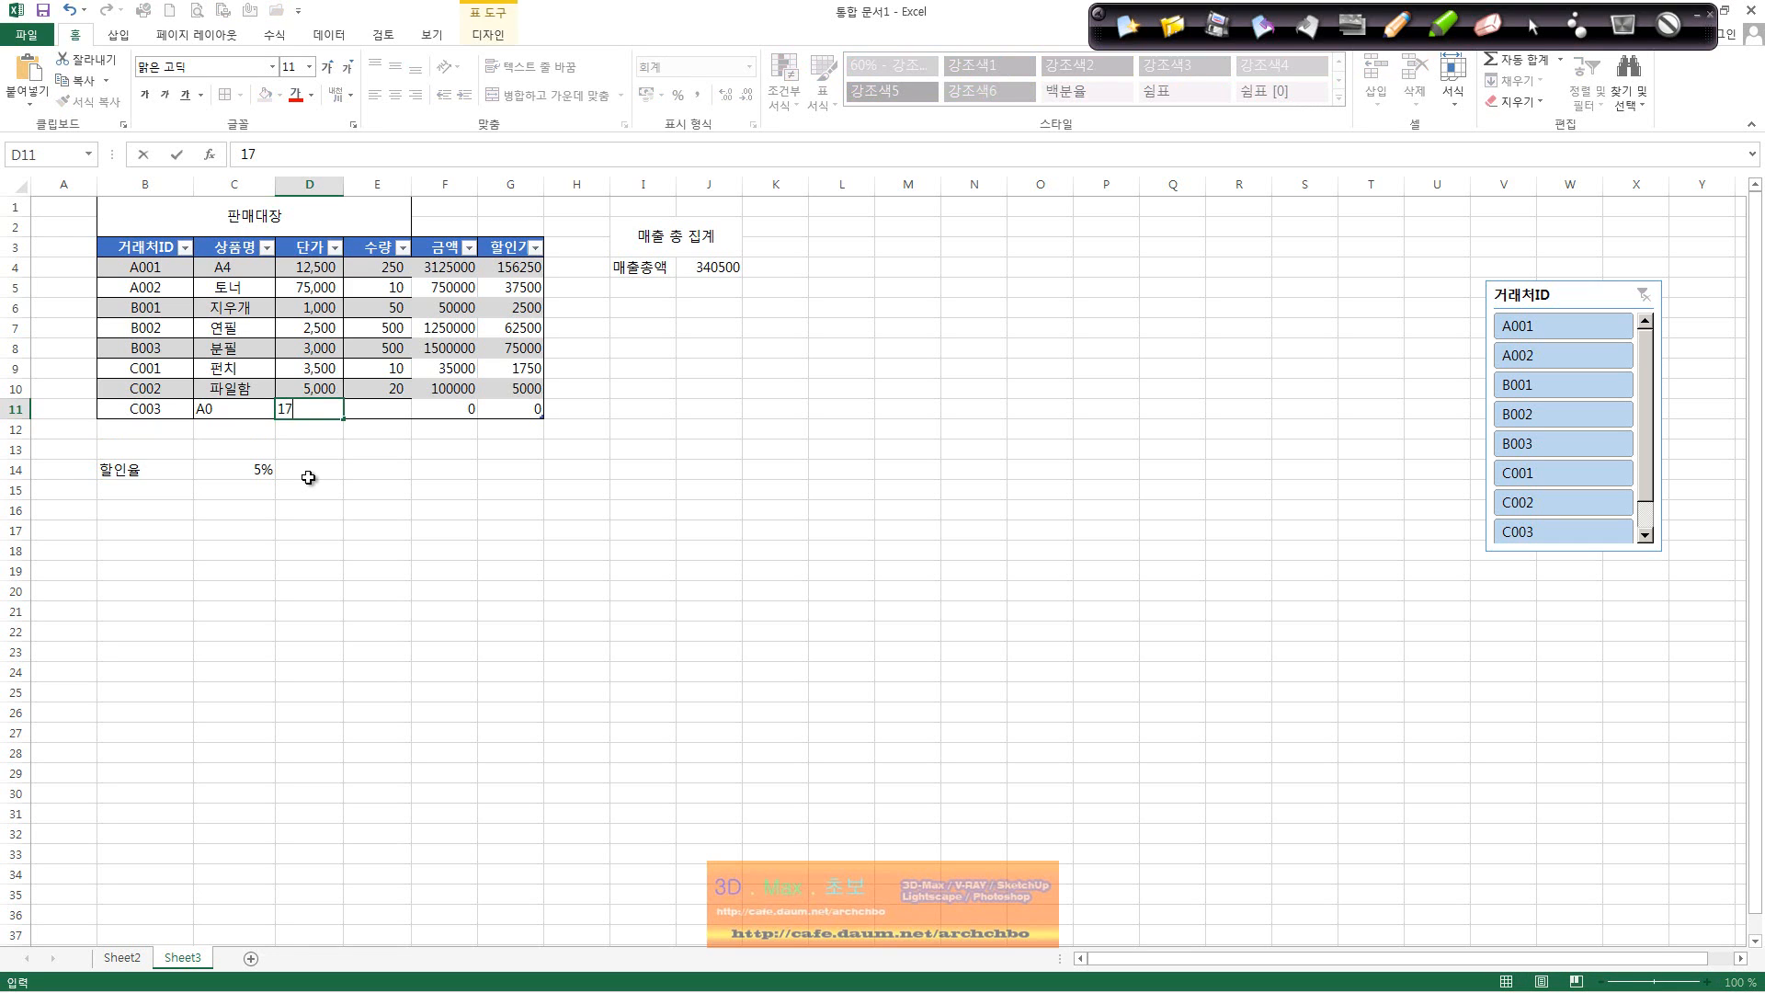
pyautogui.write(',000')
pyautogui.press('Return')
pyautogui.press('Right')
pyautogui.press('Up')
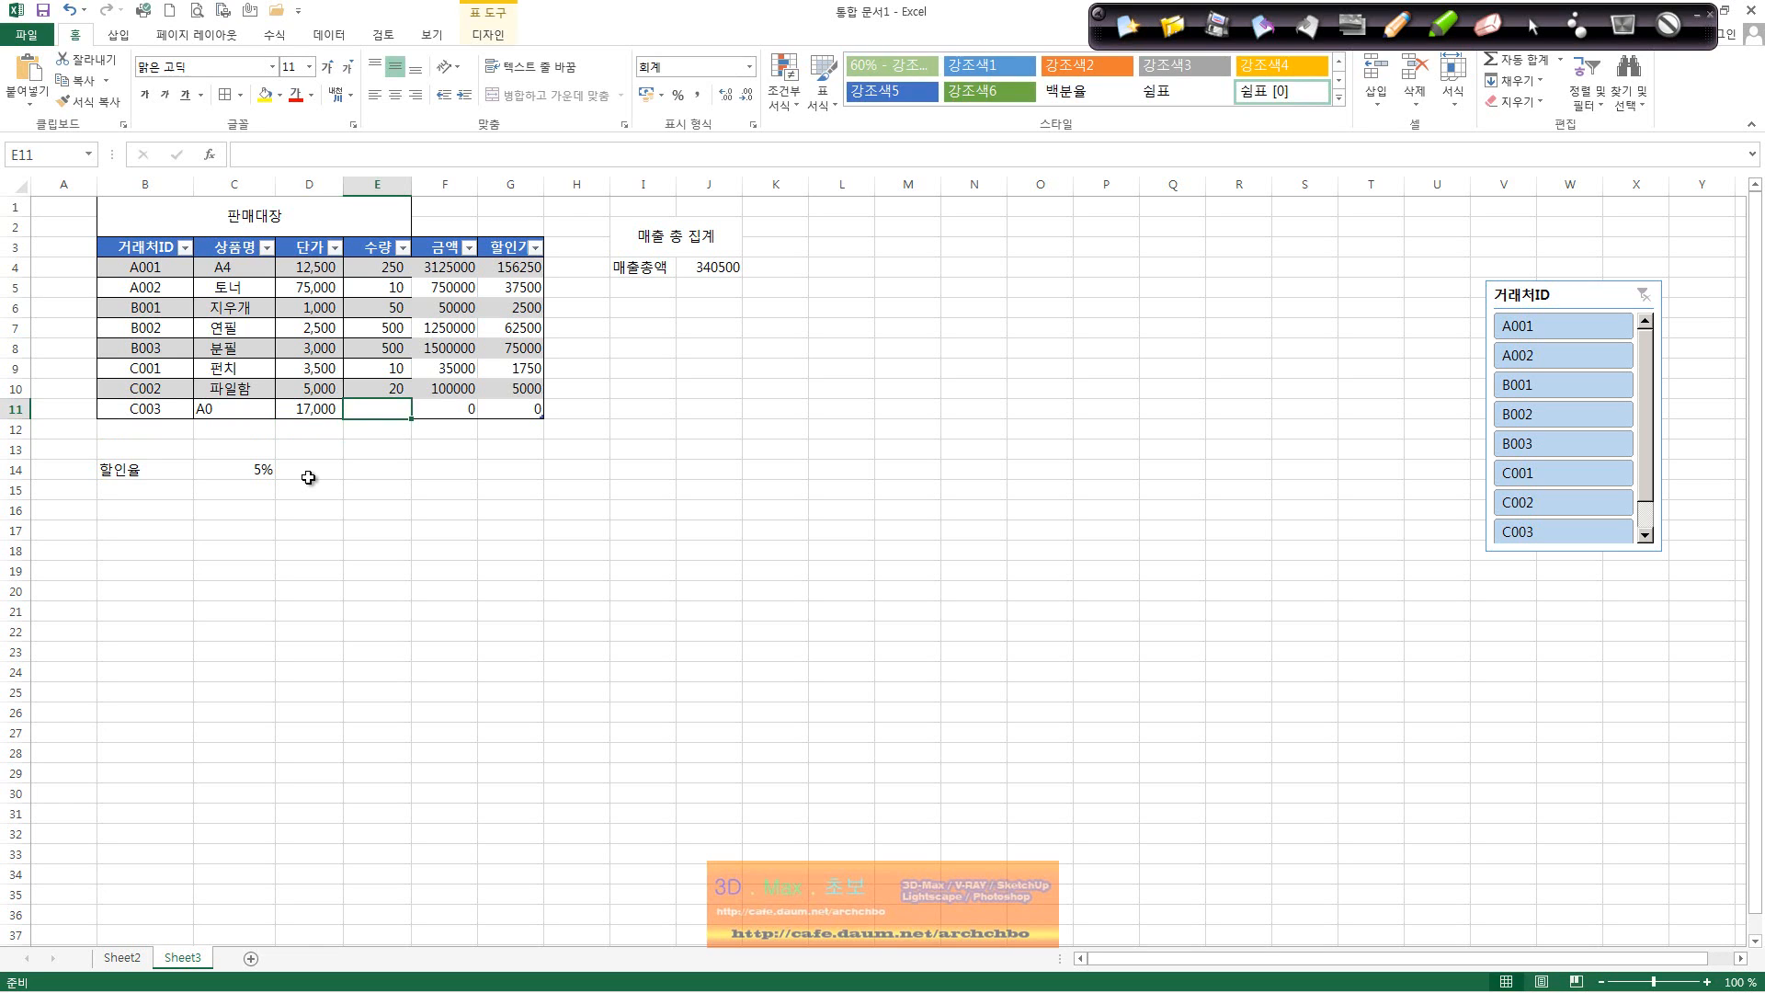
# Step: Enter 30 as the 수량 of the C003 record and check its calculated 금액 and 할인가 cells
pyautogui.write('30')
pyautogui.press('Return')
pyautogui.press('Right')
pyautogui.press('Up')
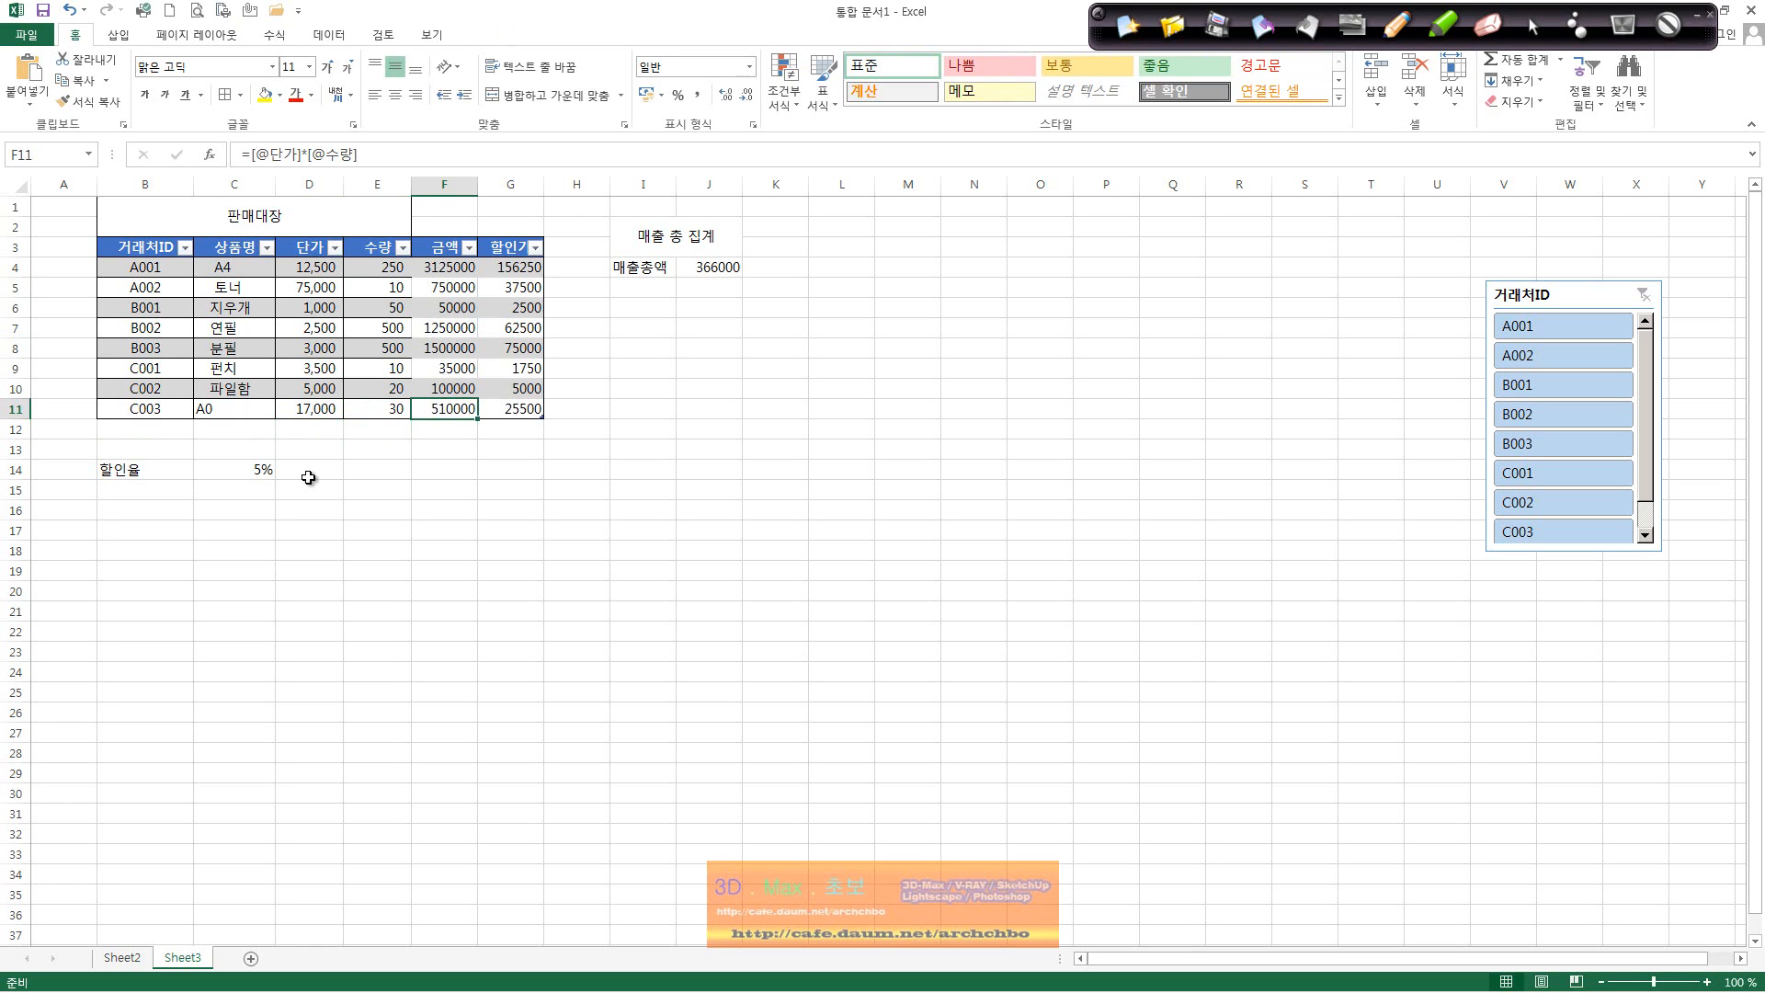
pyautogui.press('Right')
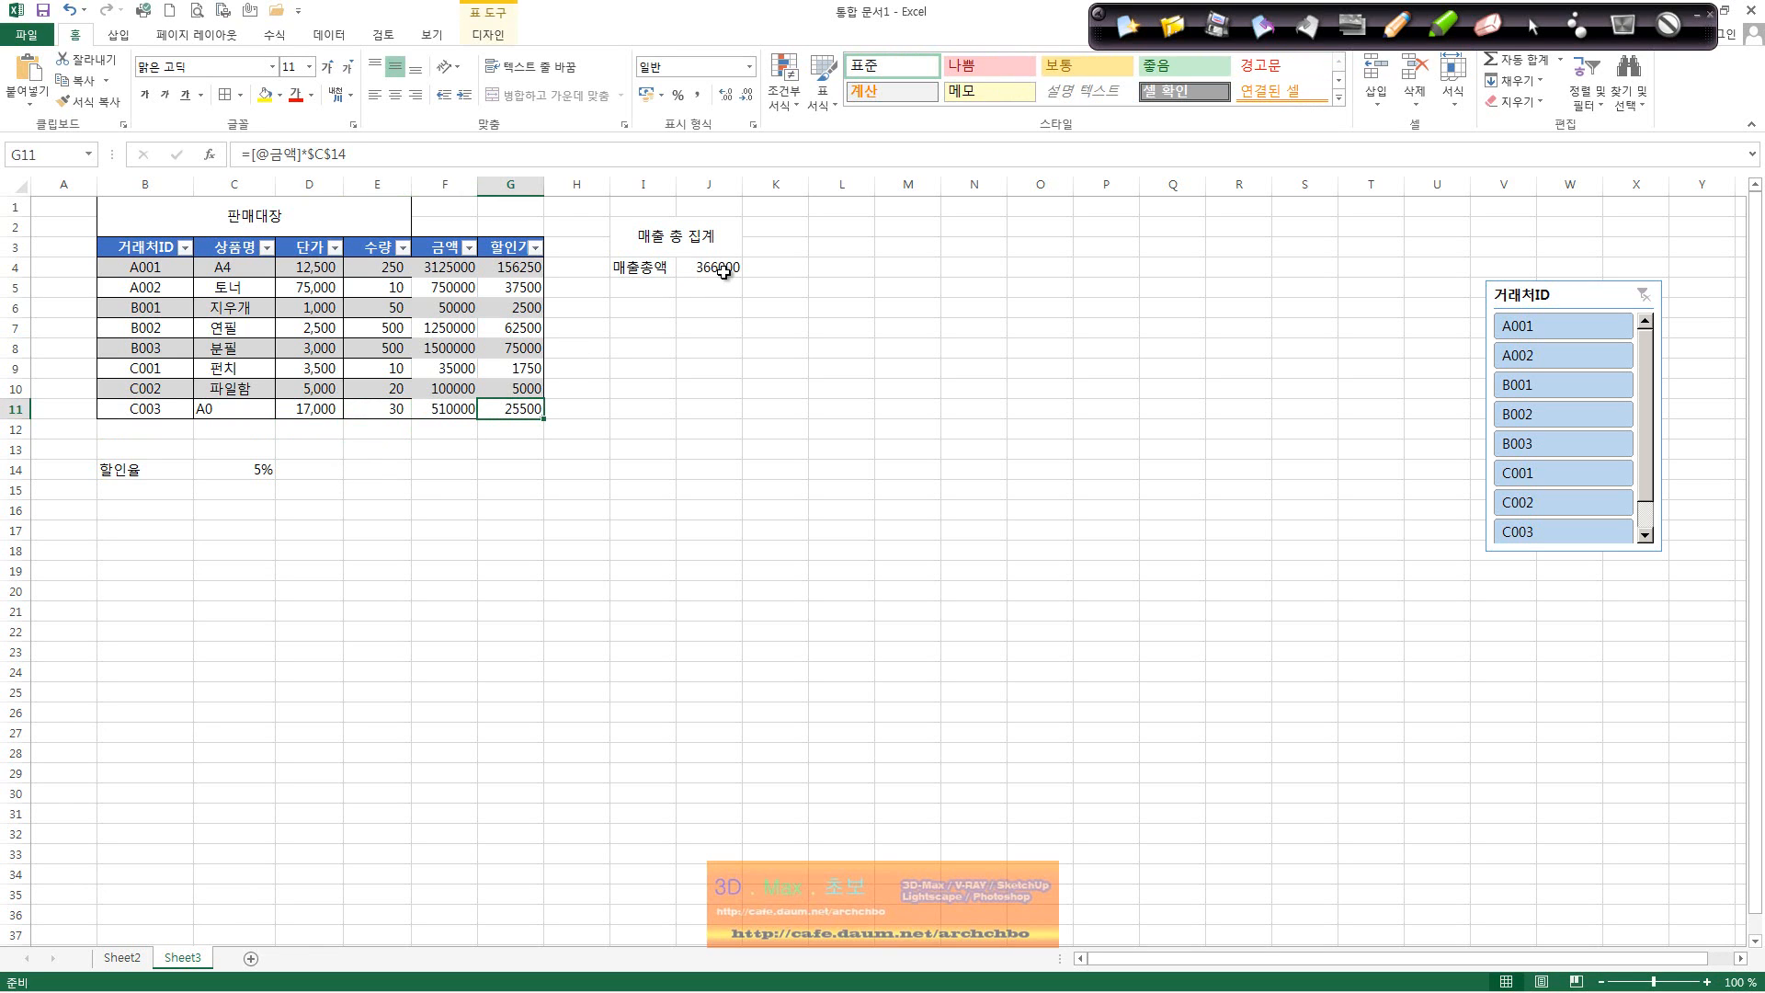
# Step: Set the 수량 of the C003 record in E11 to 35
pyautogui.click(438, 408)
pyautogui.click(398, 410)
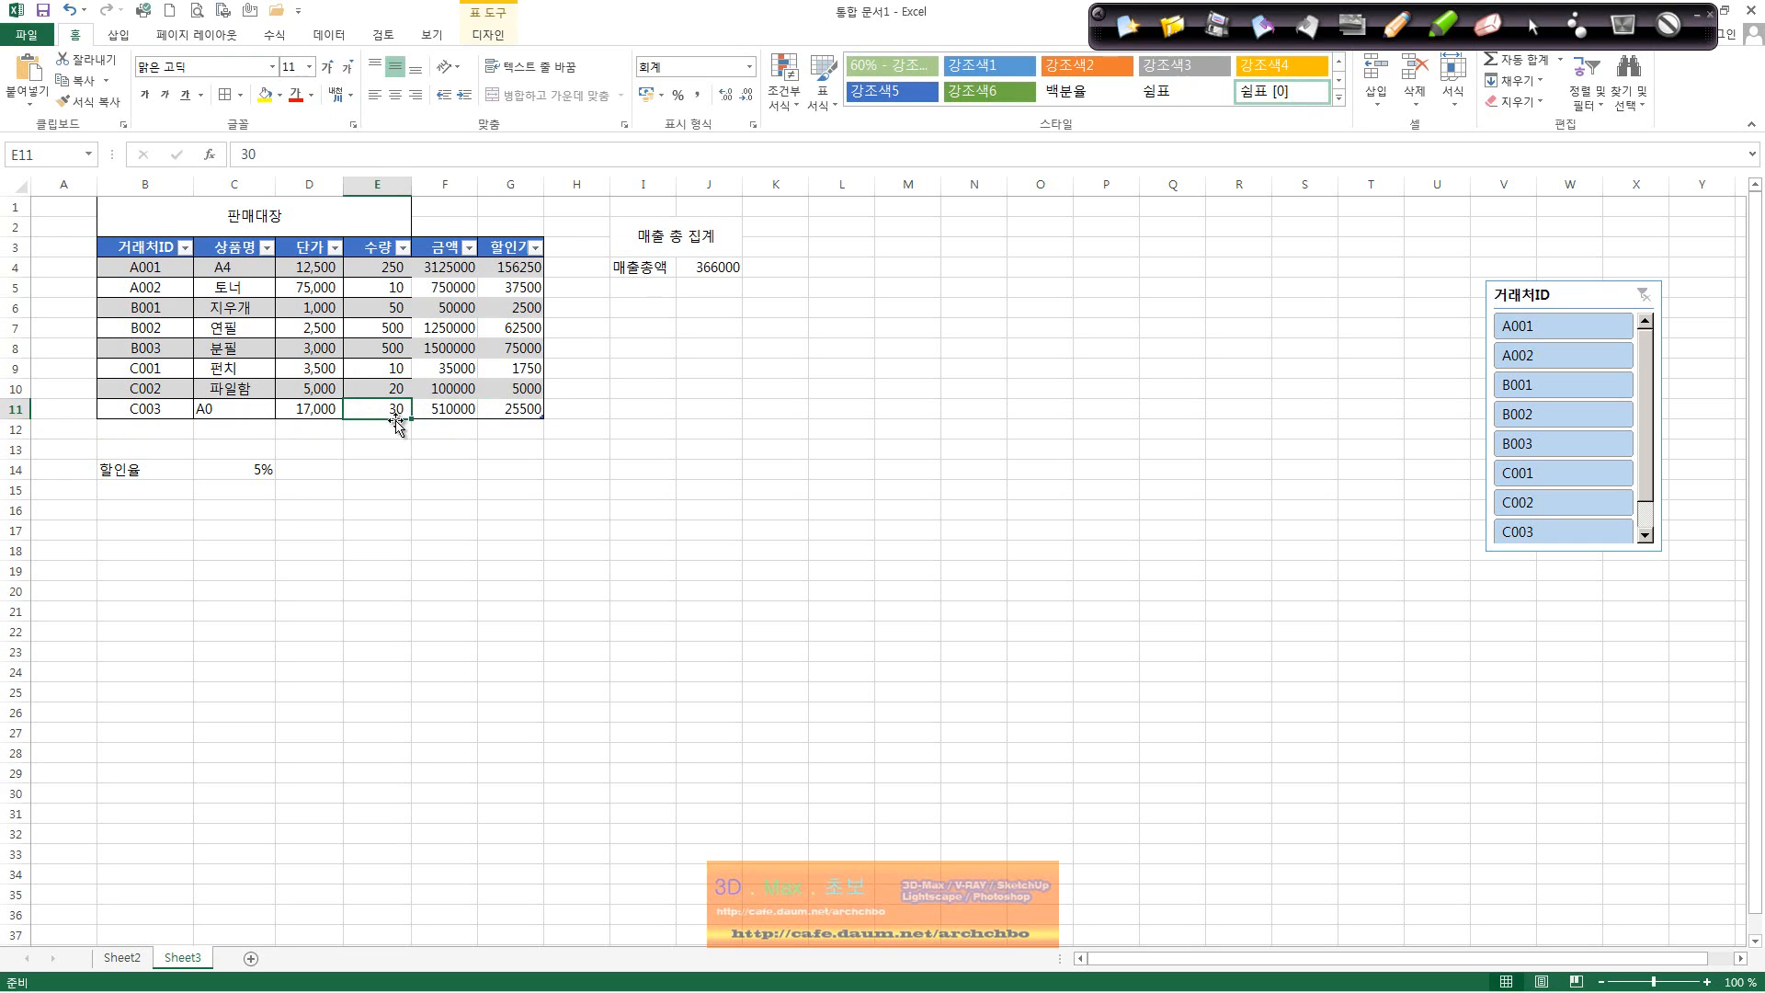
pyautogui.press('Delete')
pyautogui.write('35')
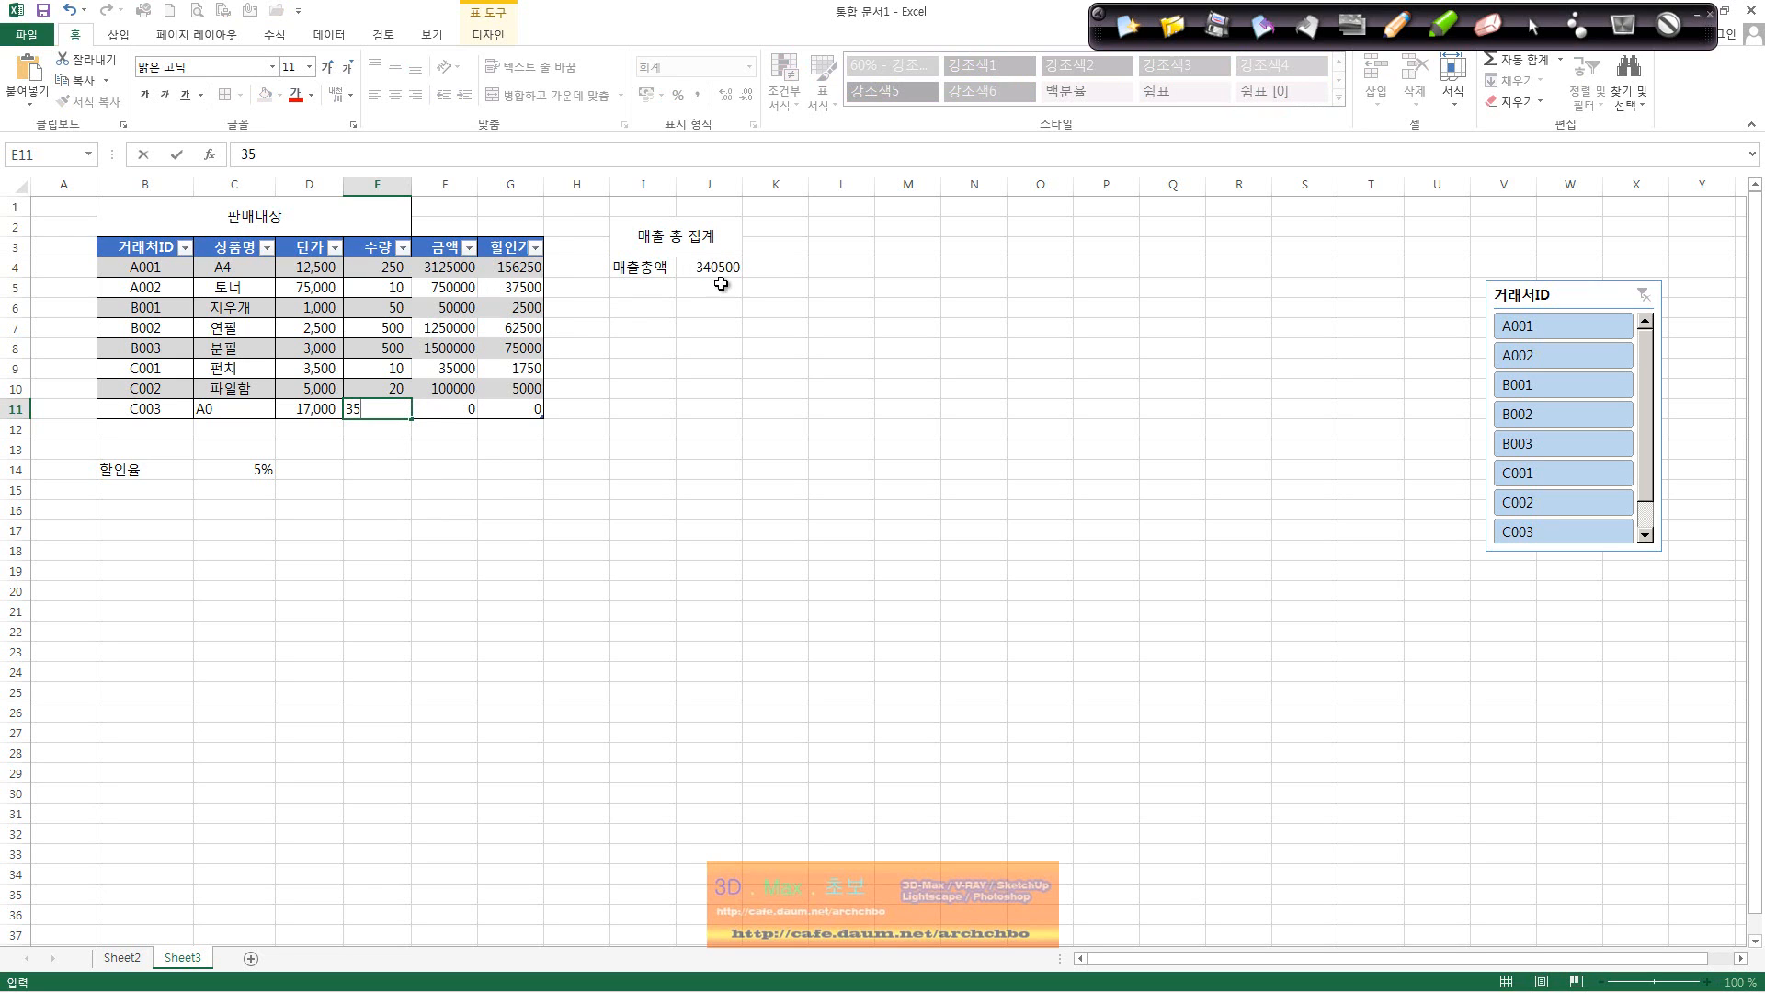
pyautogui.press('Return')
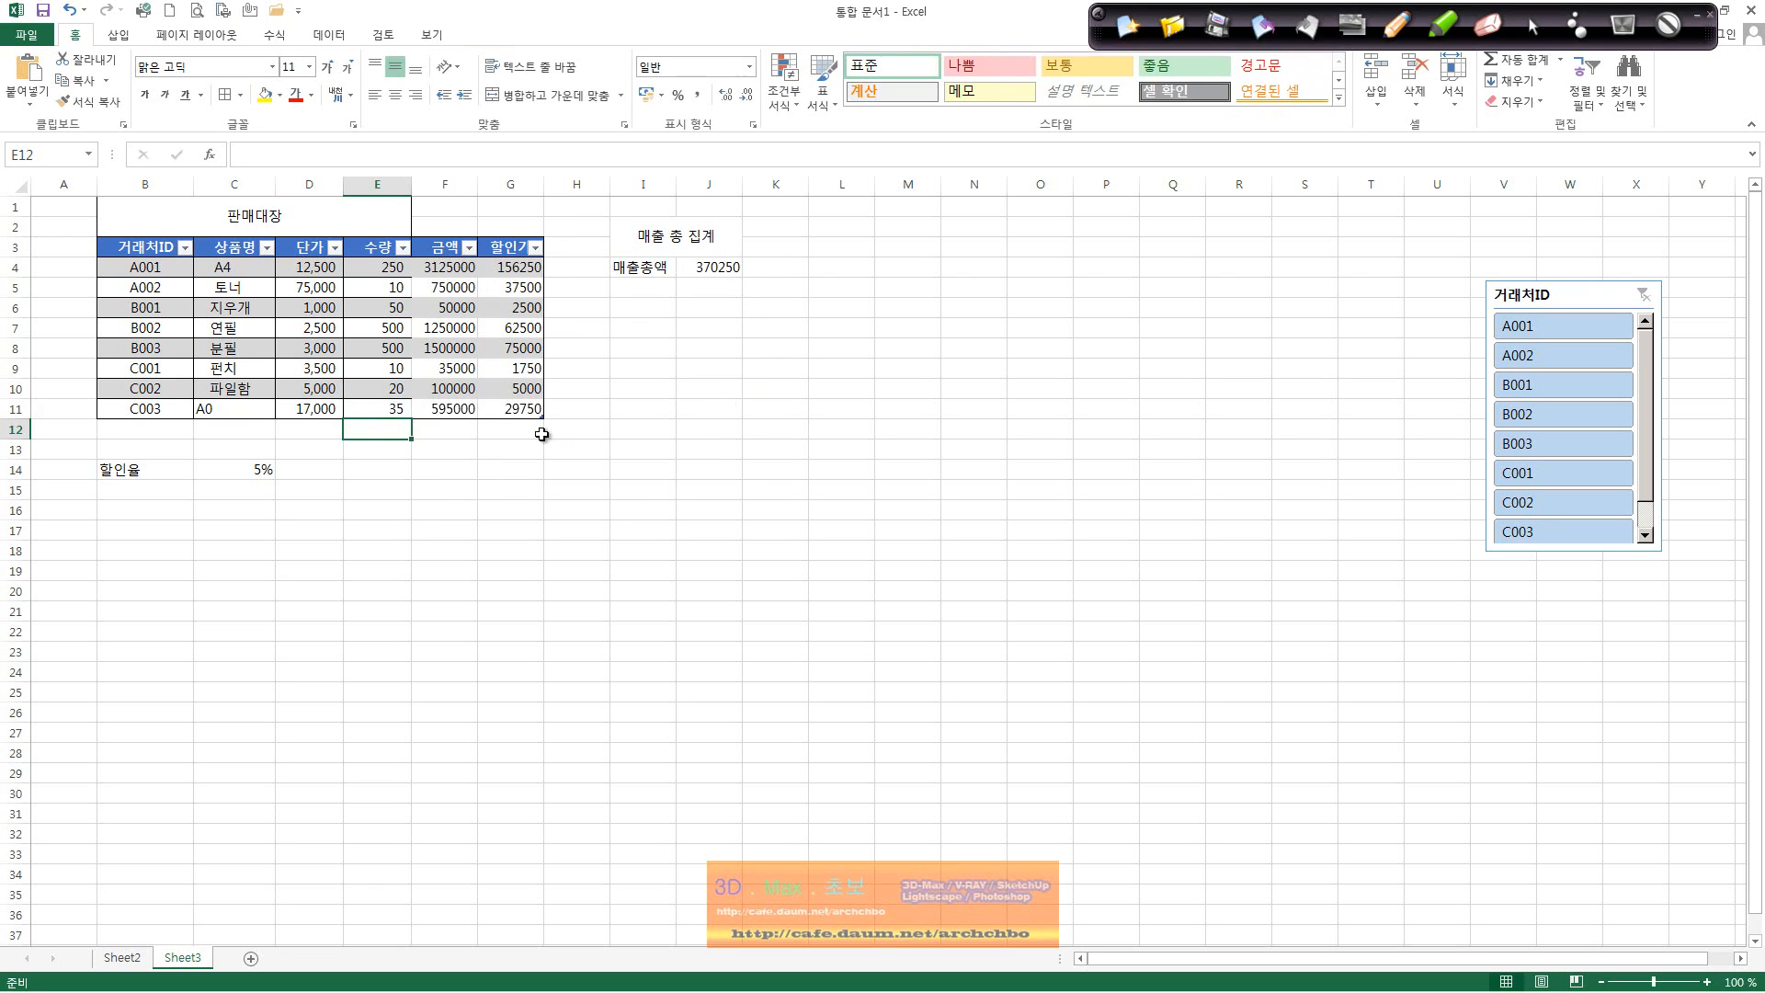
# Step: Examine the 매출총액 formula in J4 and compare it with the table's last row and the row below
pyautogui.click(722, 272)
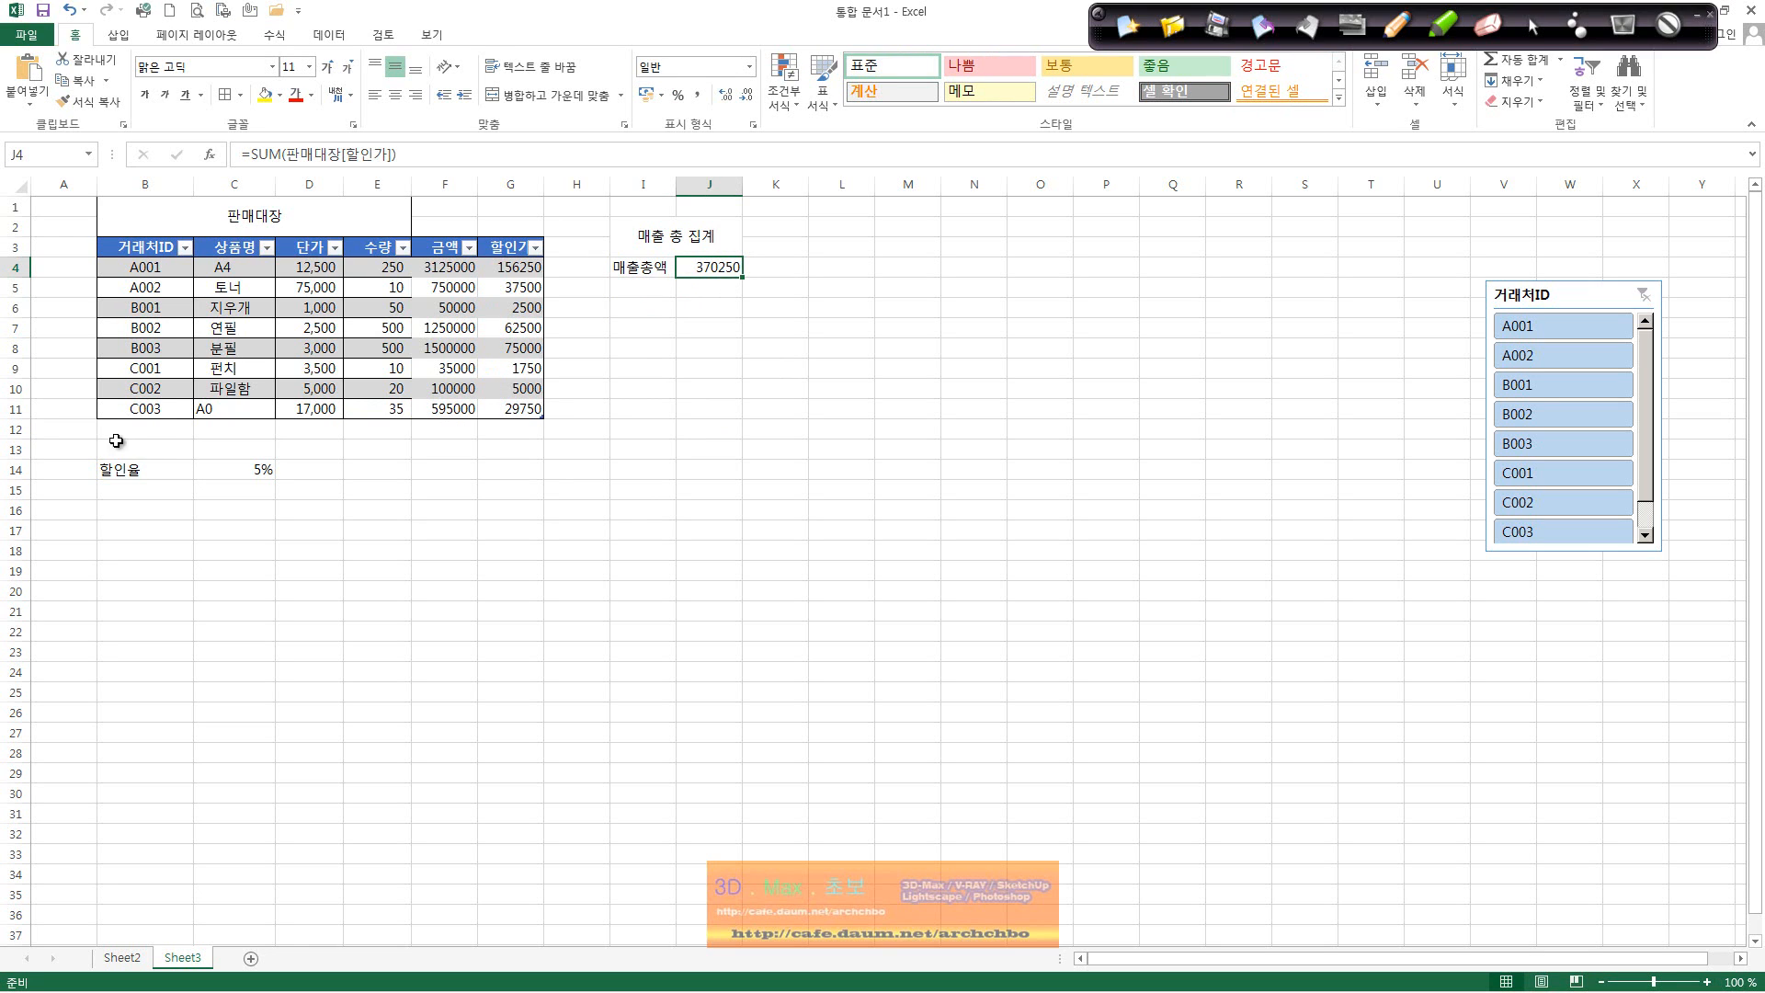
pyautogui.click(151, 411)
pyautogui.click(162, 429)
pyautogui.click(244, 428)
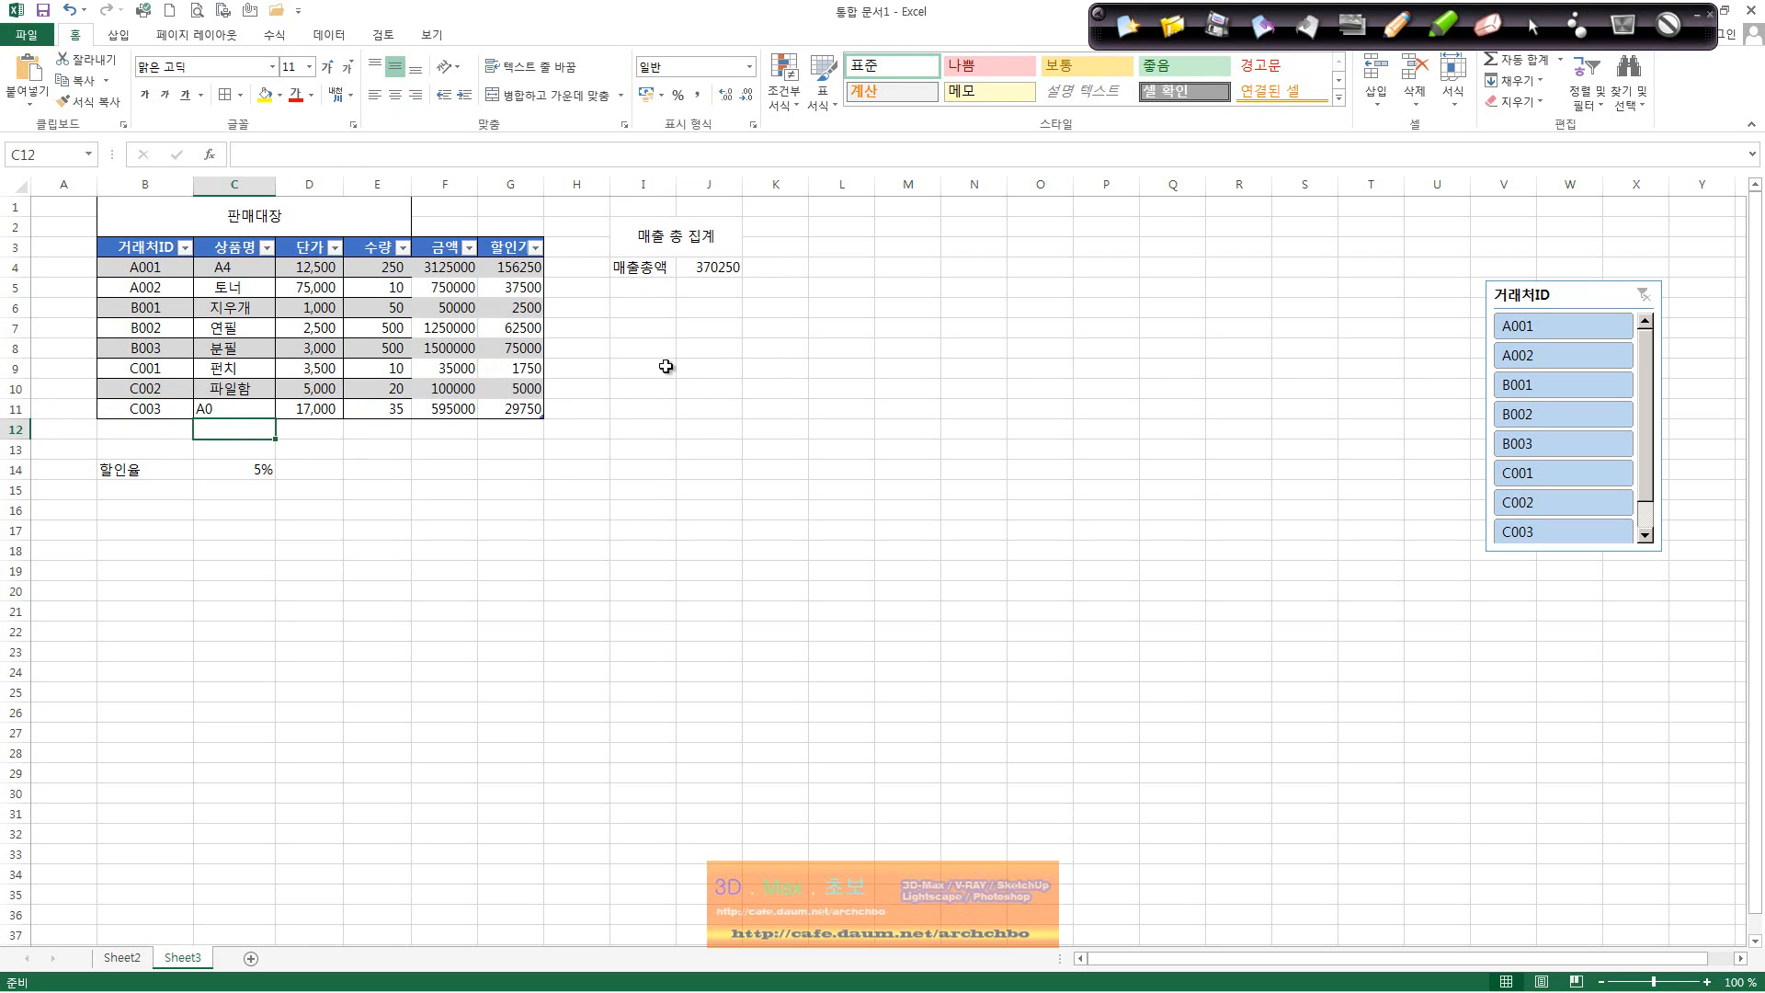
pyautogui.click(721, 267)
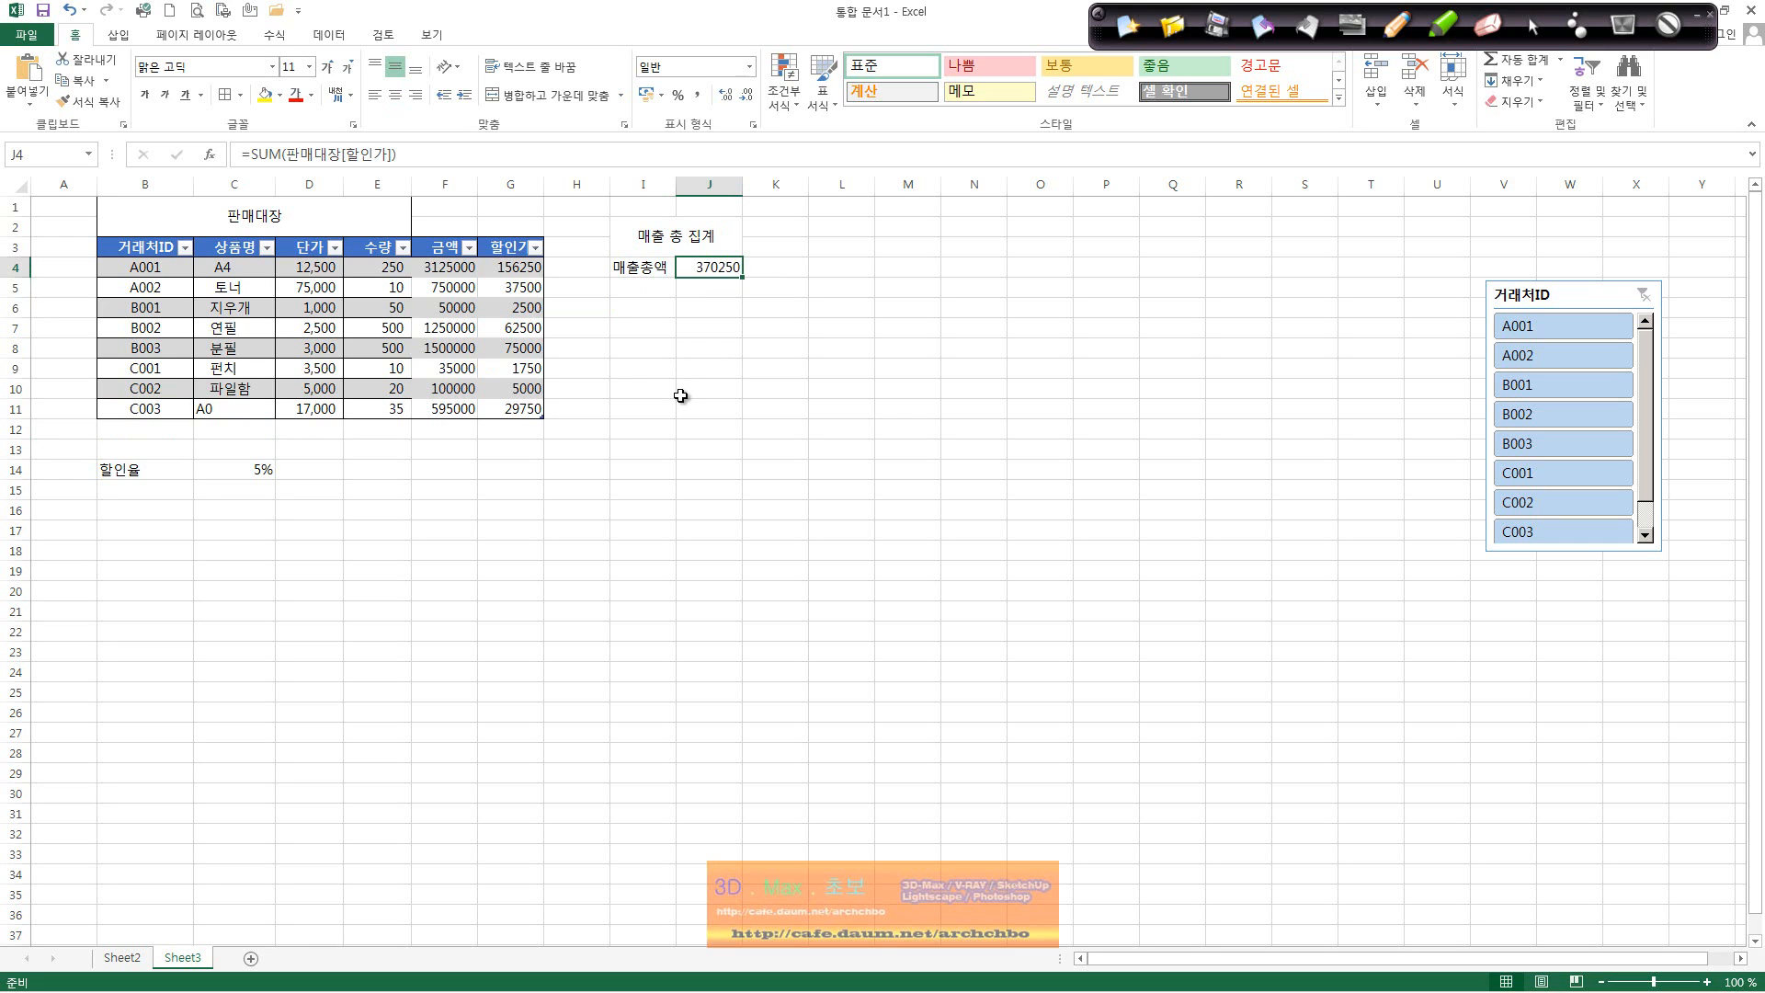
pyautogui.click(684, 393)
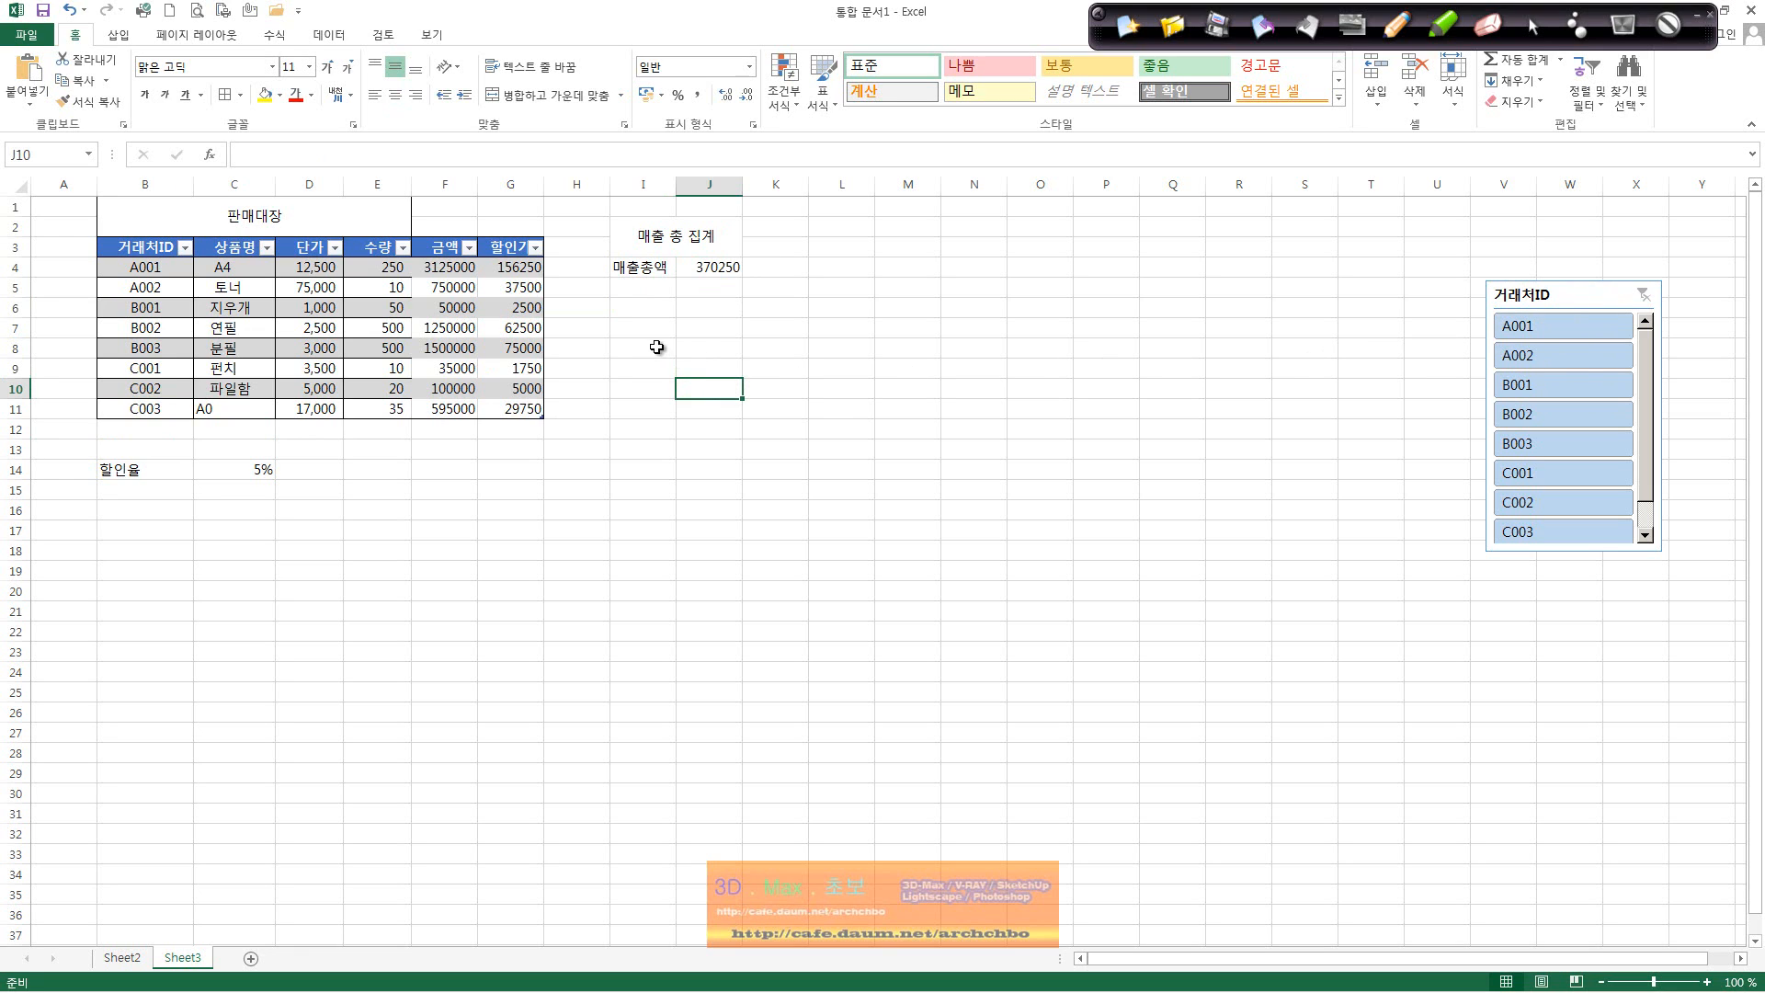
pyautogui.click(706, 267)
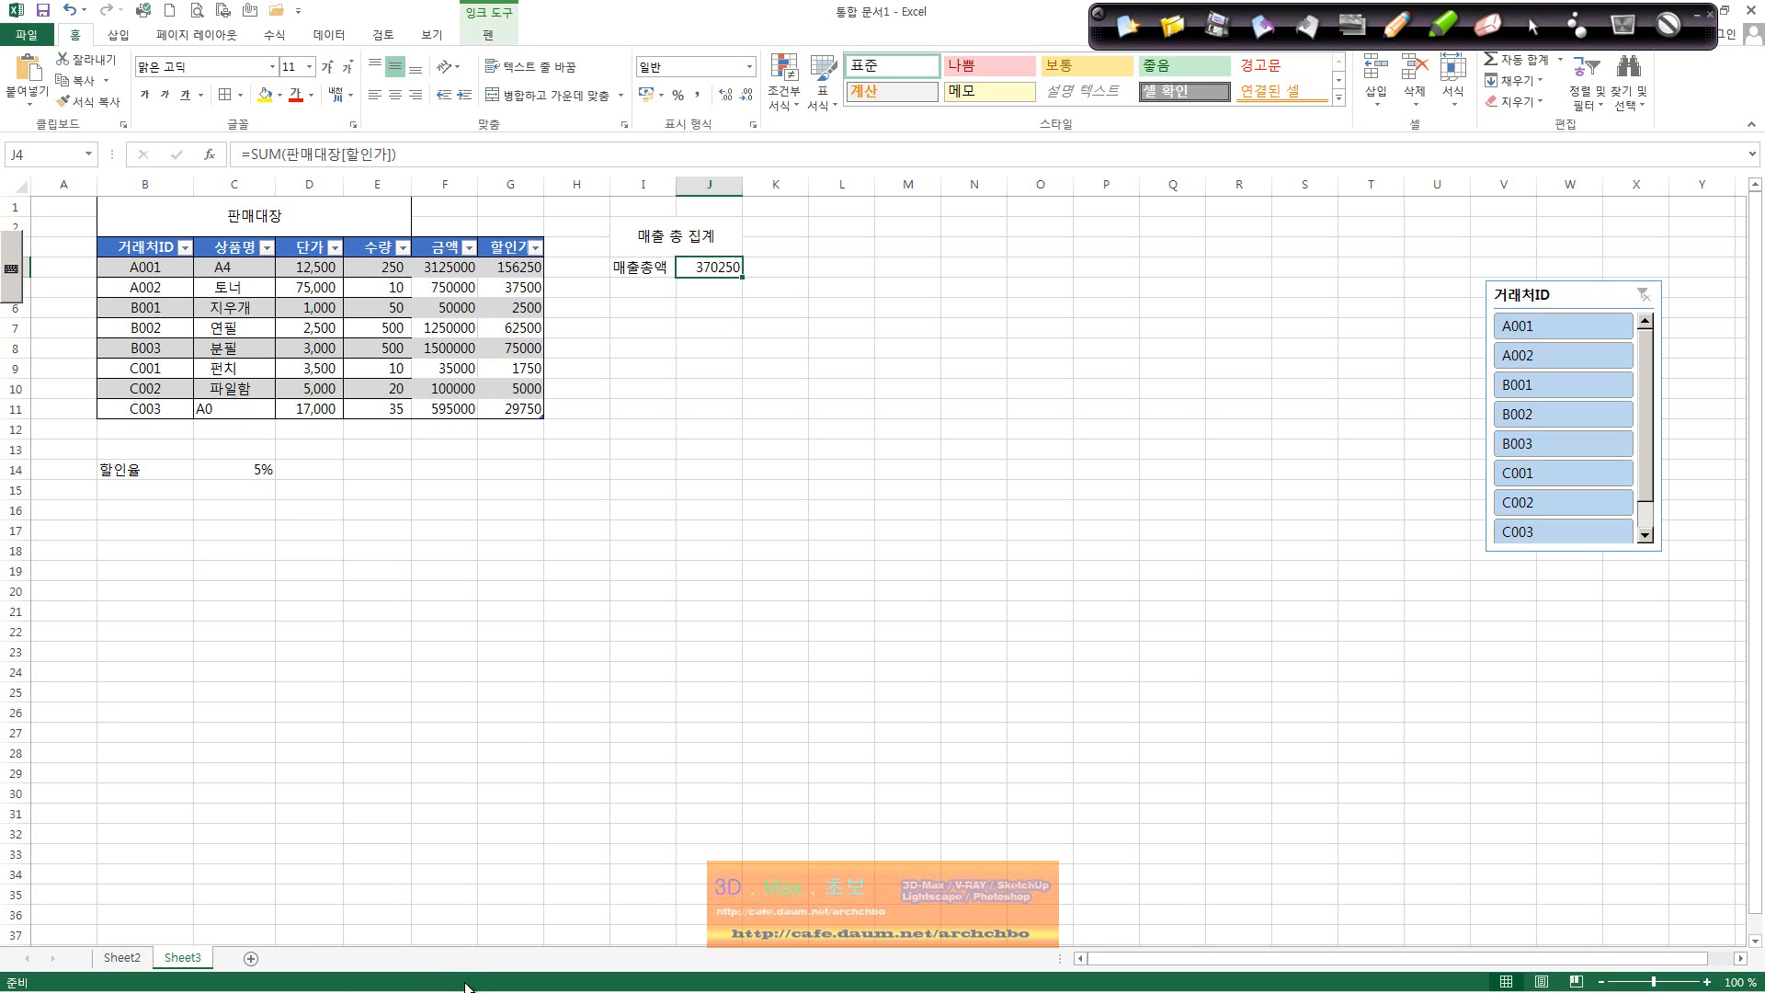
# Step: Handwrite the pen note "Excel Data → 엑셀 표로 만듦" beside the table and circle the part after the arrow
pyautogui.click(1393, 35)
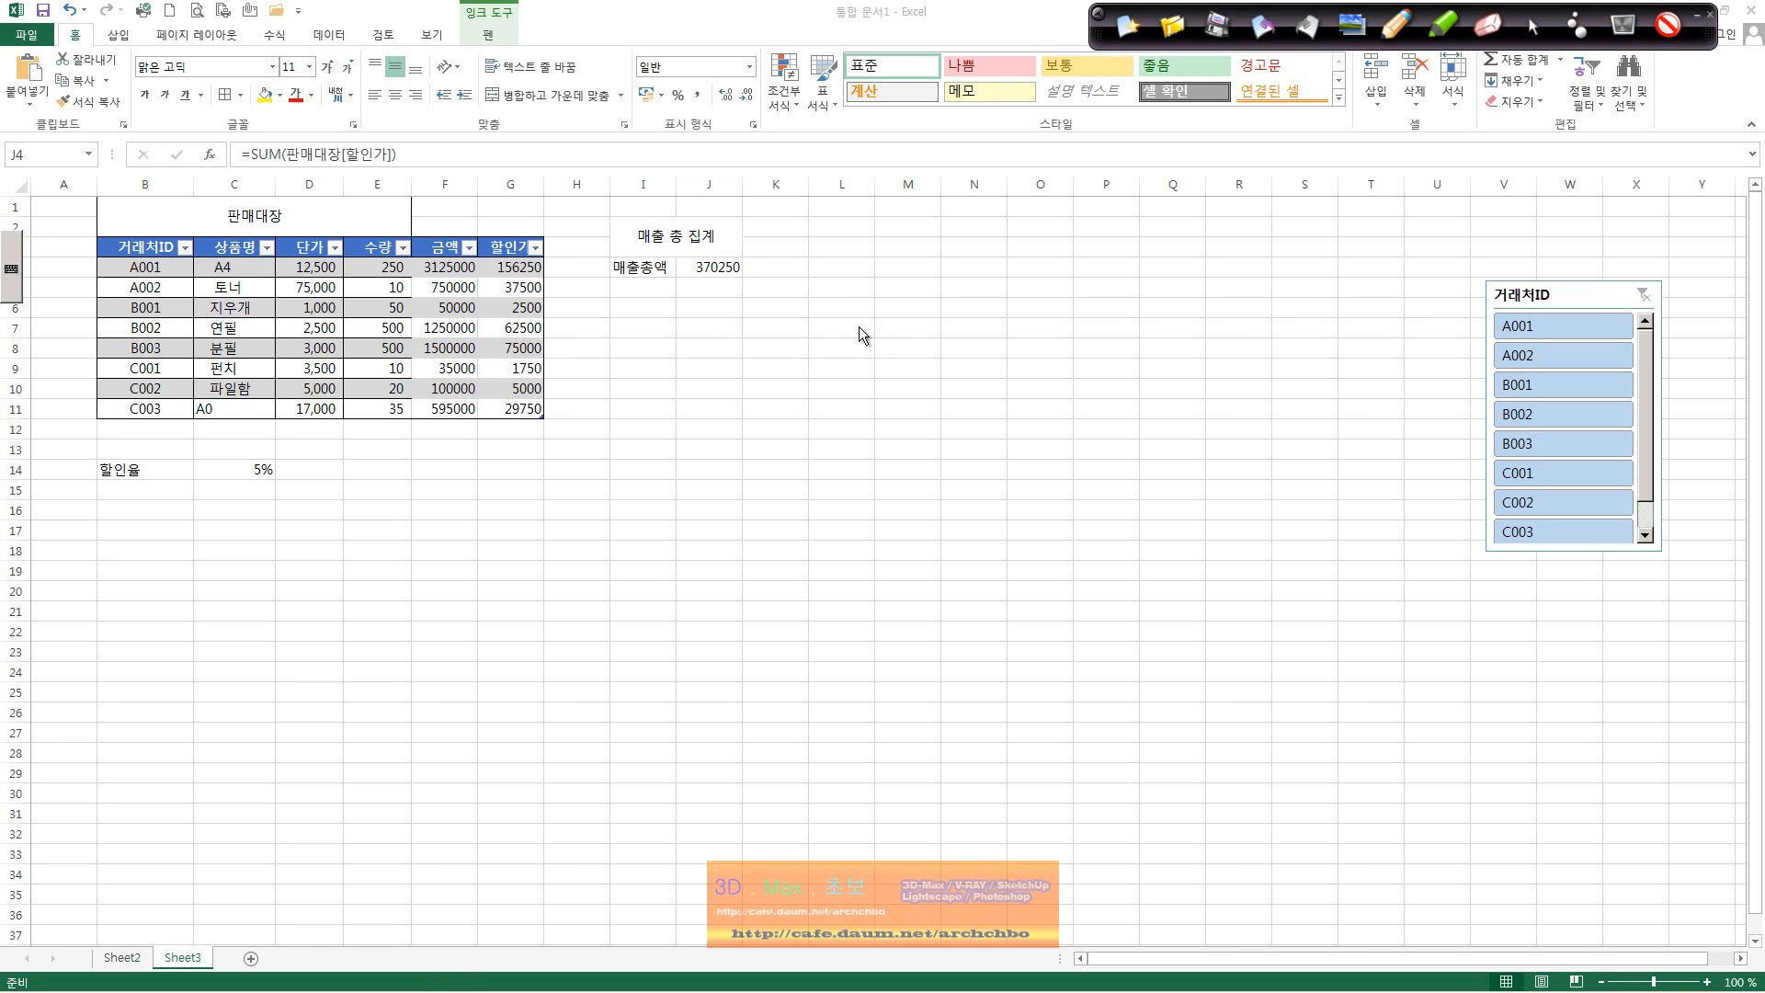
pyautogui.moveTo(858, 327)
pyautogui.mouseDown()
pyautogui.moveTo(889, 290)
pyautogui.moveTo(862, 325)
pyautogui.mouseUp()
pyautogui.moveTo(768, 366)
pyautogui.mouseDown()
pyautogui.moveTo(777, 386)
pyautogui.moveTo(818, 368)
pyautogui.moveTo(799, 432)
pyautogui.moveTo(913, 391)
pyautogui.moveTo(959, 416)
pyautogui.moveTo(1050, 386)
pyautogui.moveTo(1103, 414)
pyautogui.mouseUp()
pyautogui.moveTo(1160, 360); pyautogui.dragTo(1183, 402)
pyautogui.moveTo(1199, 366)
pyautogui.mouseDown()
pyautogui.moveTo(1214, 349)
pyautogui.moveTo(1208, 397)
pyautogui.moveTo(1278, 350)
pyautogui.moveTo(1285, 397)
pyautogui.moveTo(1429, 345)
pyautogui.moveTo(1442, 383)
pyautogui.moveTo(1461, 377)
pyautogui.mouseUp()
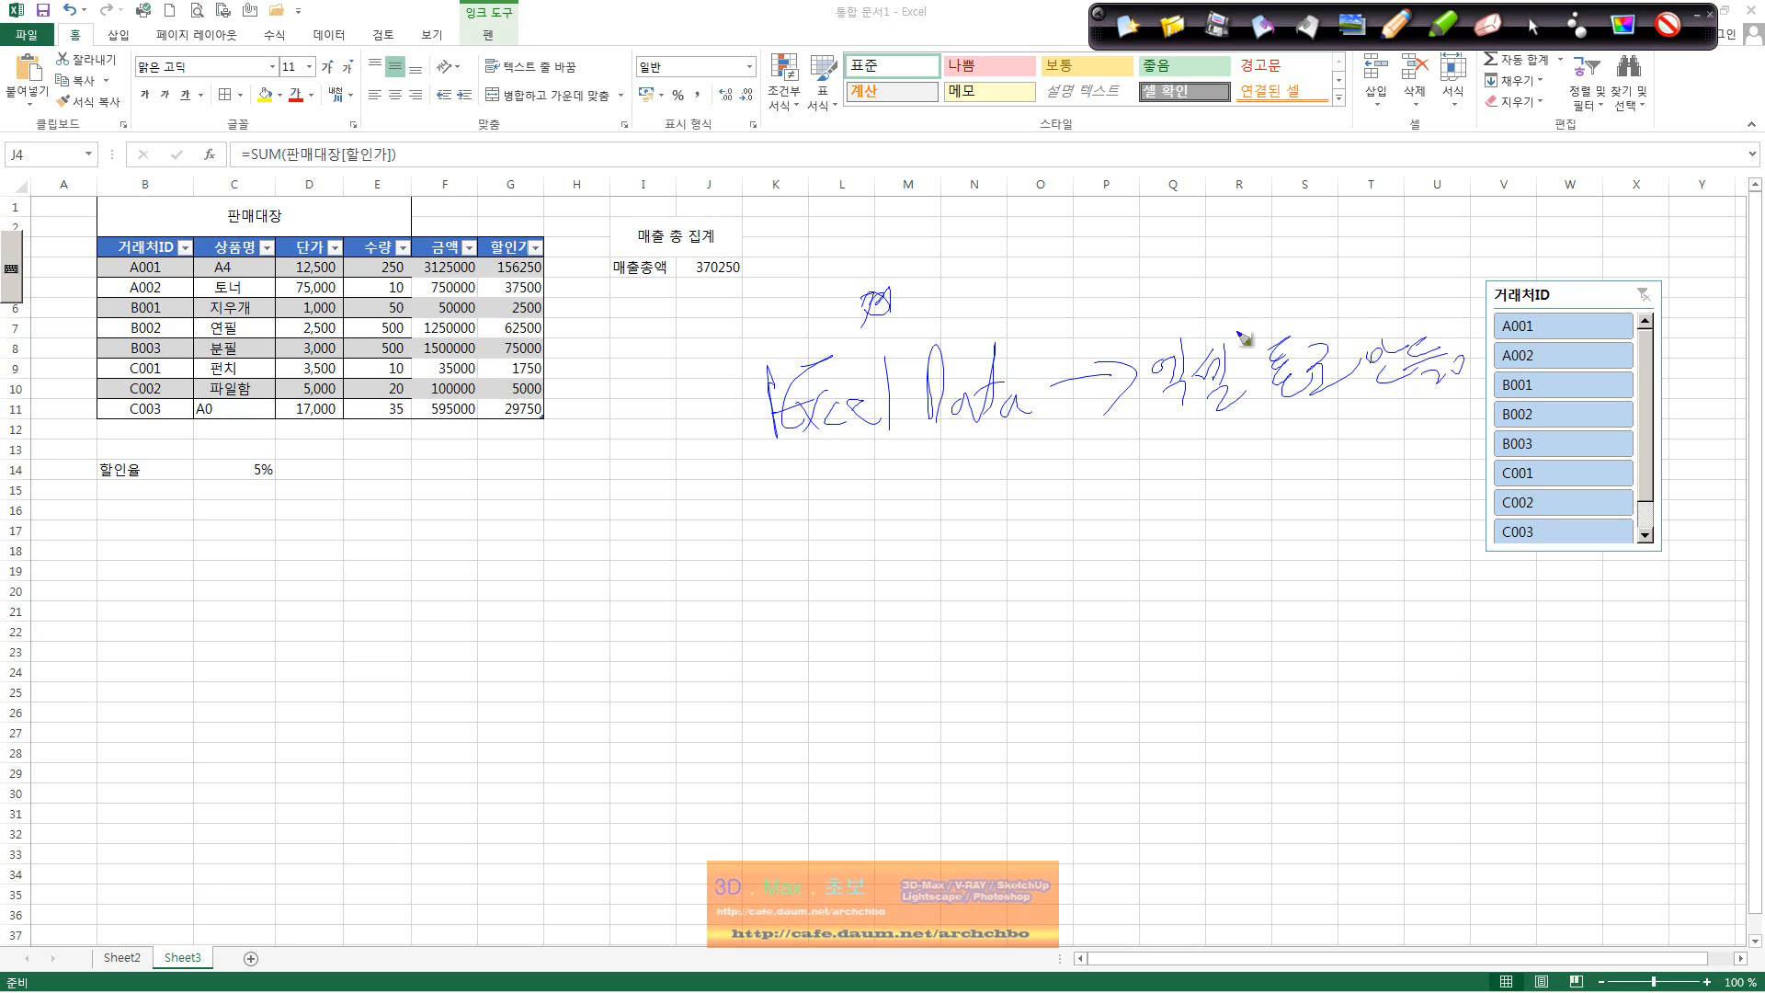
pyautogui.moveTo(1149, 338)
pyautogui.mouseDown()
pyautogui.moveTo(1493, 294)
pyautogui.moveTo(1186, 460)
pyautogui.moveTo(1144, 335)
pyautogui.mouseUp()
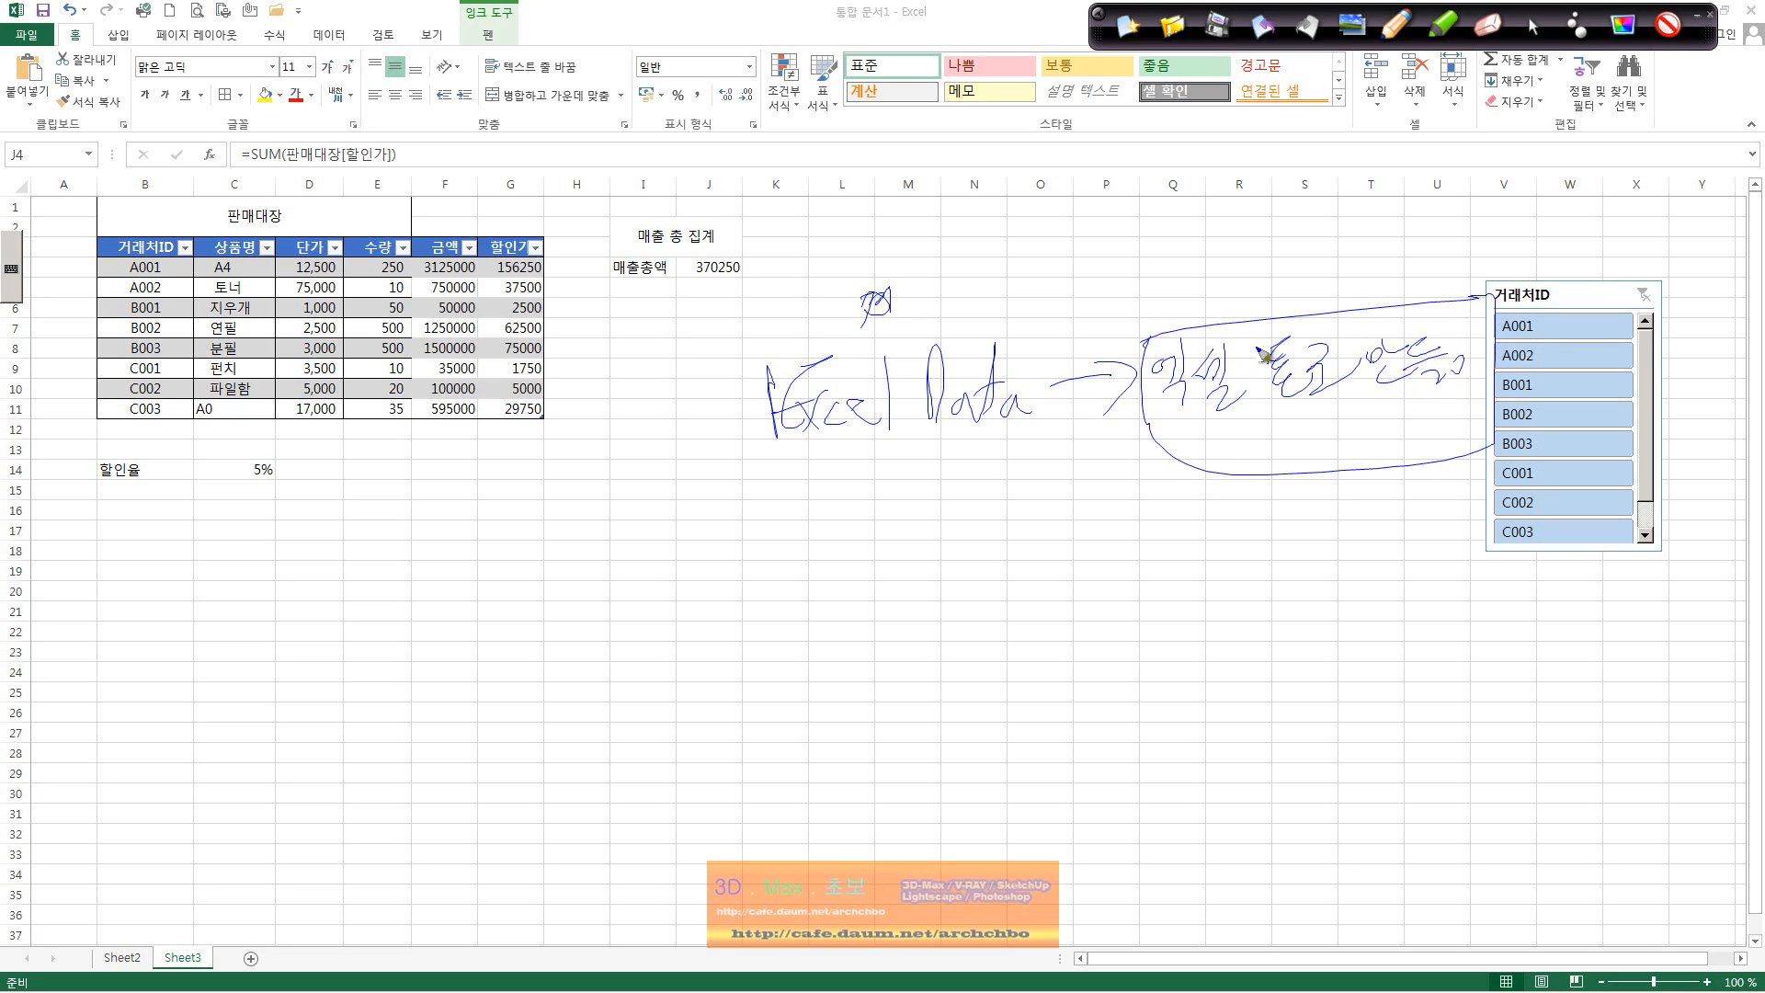
# Step: Draw a downward arrow to a handwritten "style 변경" note and link that note to the styles gallery with a line
pyautogui.moveTo(1251, 422); pyautogui.dragTo(1233, 531)
pyautogui.moveTo(1206, 508); pyautogui.dragTo(1199, 538)
pyautogui.moveTo(1247, 500); pyautogui.dragTo(1261, 522)
pyautogui.moveTo(1160, 559)
pyautogui.mouseDown()
pyautogui.moveTo(1206, 552)
pyautogui.moveTo(1204, 614)
pyautogui.moveTo(1356, 550)
pyautogui.moveTo(1392, 560)
pyautogui.moveTo(1027, 267)
pyautogui.moveTo(1004, 128)
pyautogui.mouseUp()
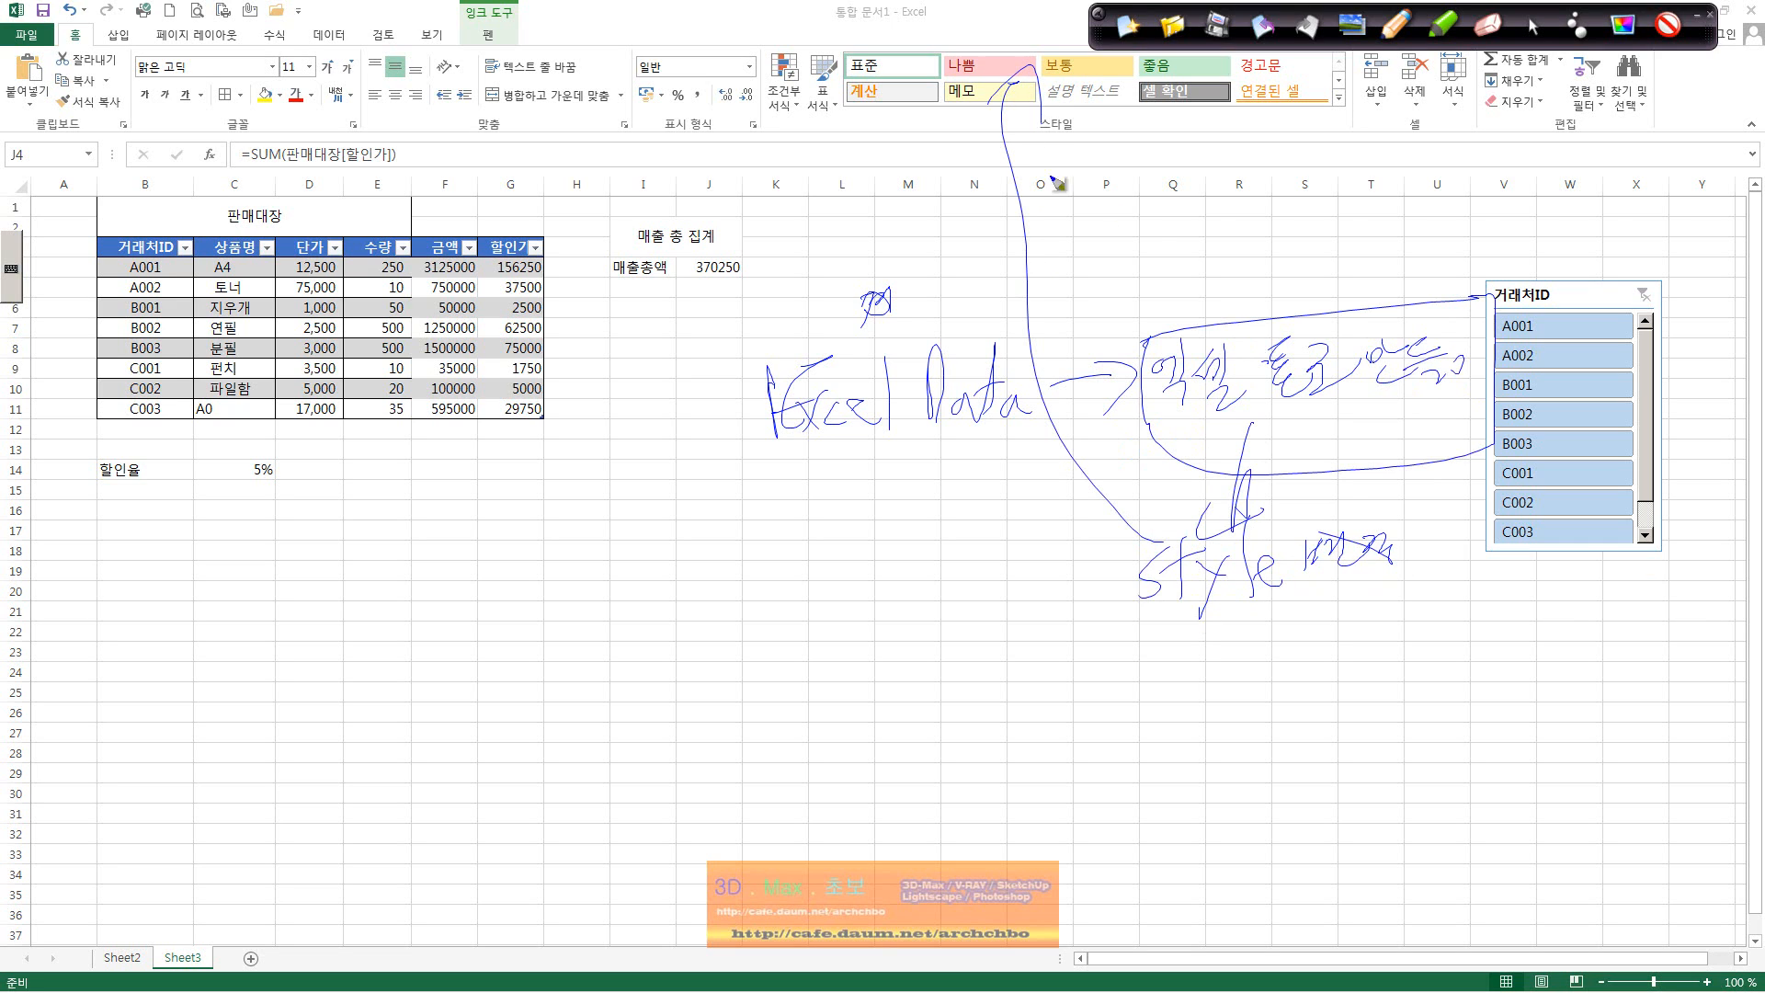
# Step: Draw a downward arrow below the style note, handwrite "슬라이서 창" and point an arrow from it to the 거래처ID slicer
pyautogui.moveTo(1131, 223); pyautogui.dragTo(1138, 264)
pyautogui.moveTo(1160, 628)
pyautogui.mouseDown()
pyautogui.moveTo(1162, 690)
pyautogui.moveTo(1195, 669)
pyautogui.mouseUp()
pyautogui.moveTo(1094, 721)
pyautogui.mouseDown()
pyautogui.moveTo(1119, 775)
pyautogui.moveTo(1240, 752)
pyautogui.moveTo(1271, 789)
pyautogui.mouseUp()
pyautogui.moveTo(1324, 731)
pyautogui.mouseDown()
pyautogui.moveTo(1349, 749)
pyautogui.moveTo(1384, 740)
pyautogui.moveTo(1378, 781)
pyautogui.mouseUp()
pyautogui.moveTo(1406, 740); pyautogui.dragTo(1551, 562)
pyautogui.moveTo(1551, 563); pyautogui.dragTo(1538, 653)
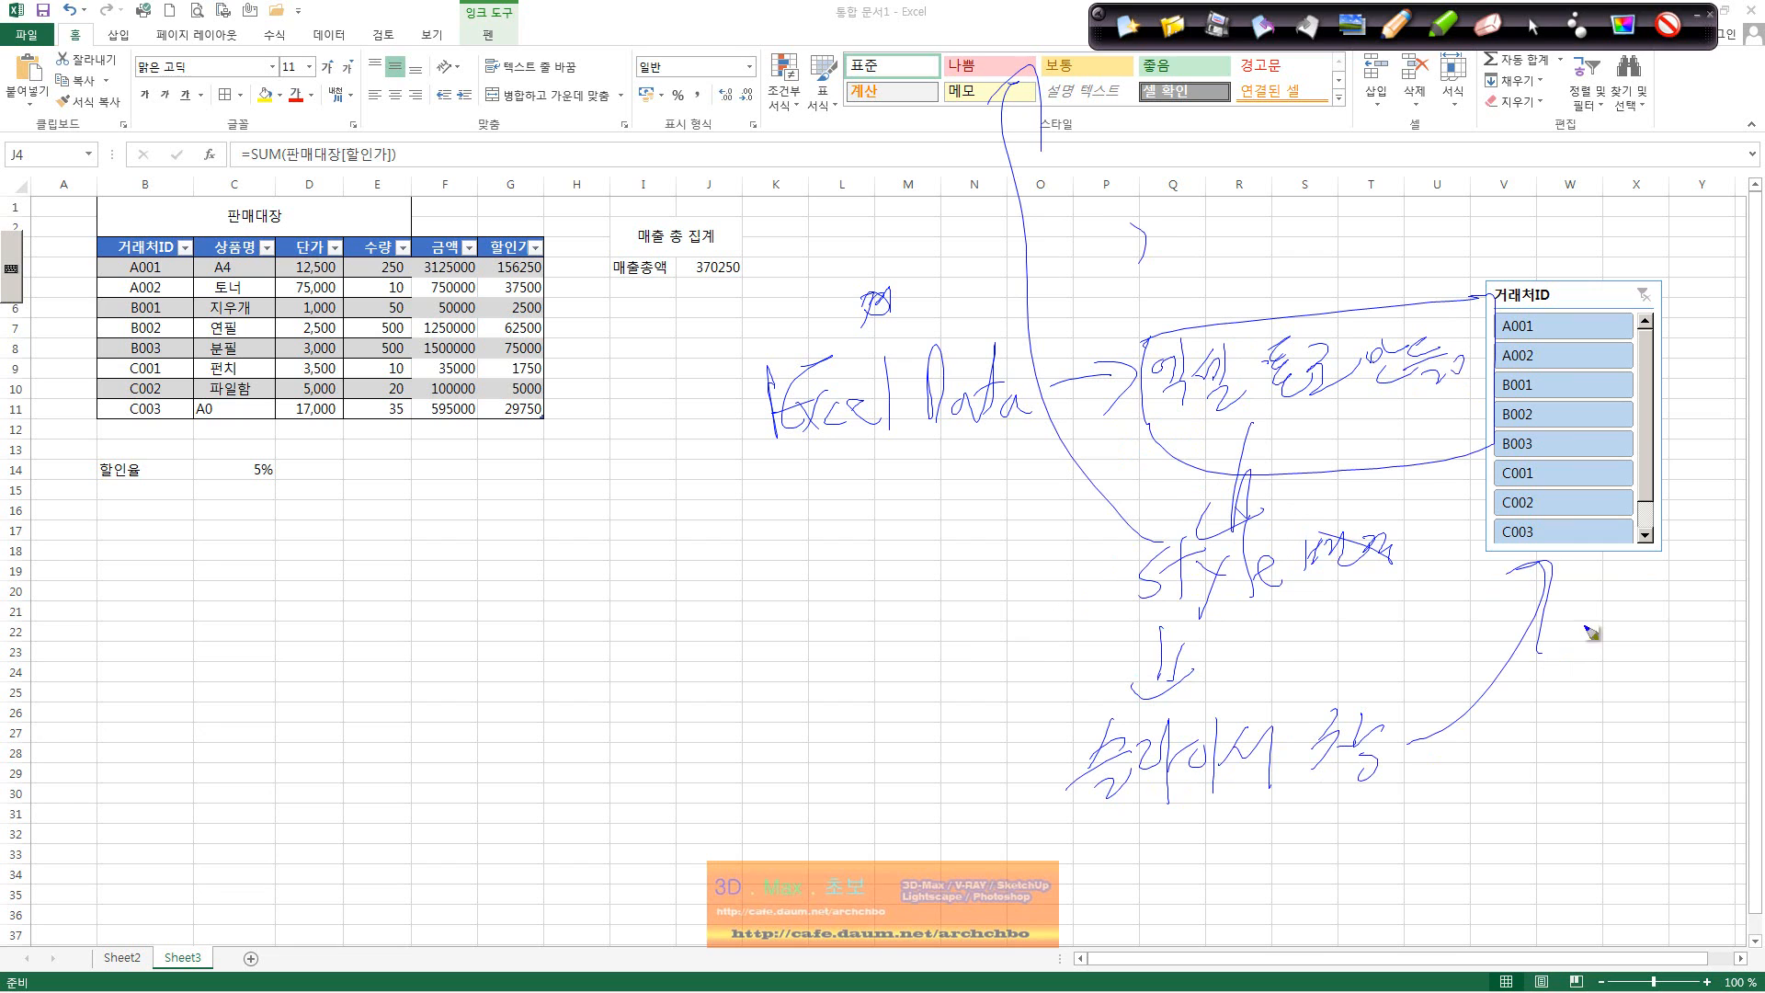
# Step: Stop drawing and show the design options of the 판매대장 table
pyautogui.click(1533, 25)
pyautogui.click(301, 290)
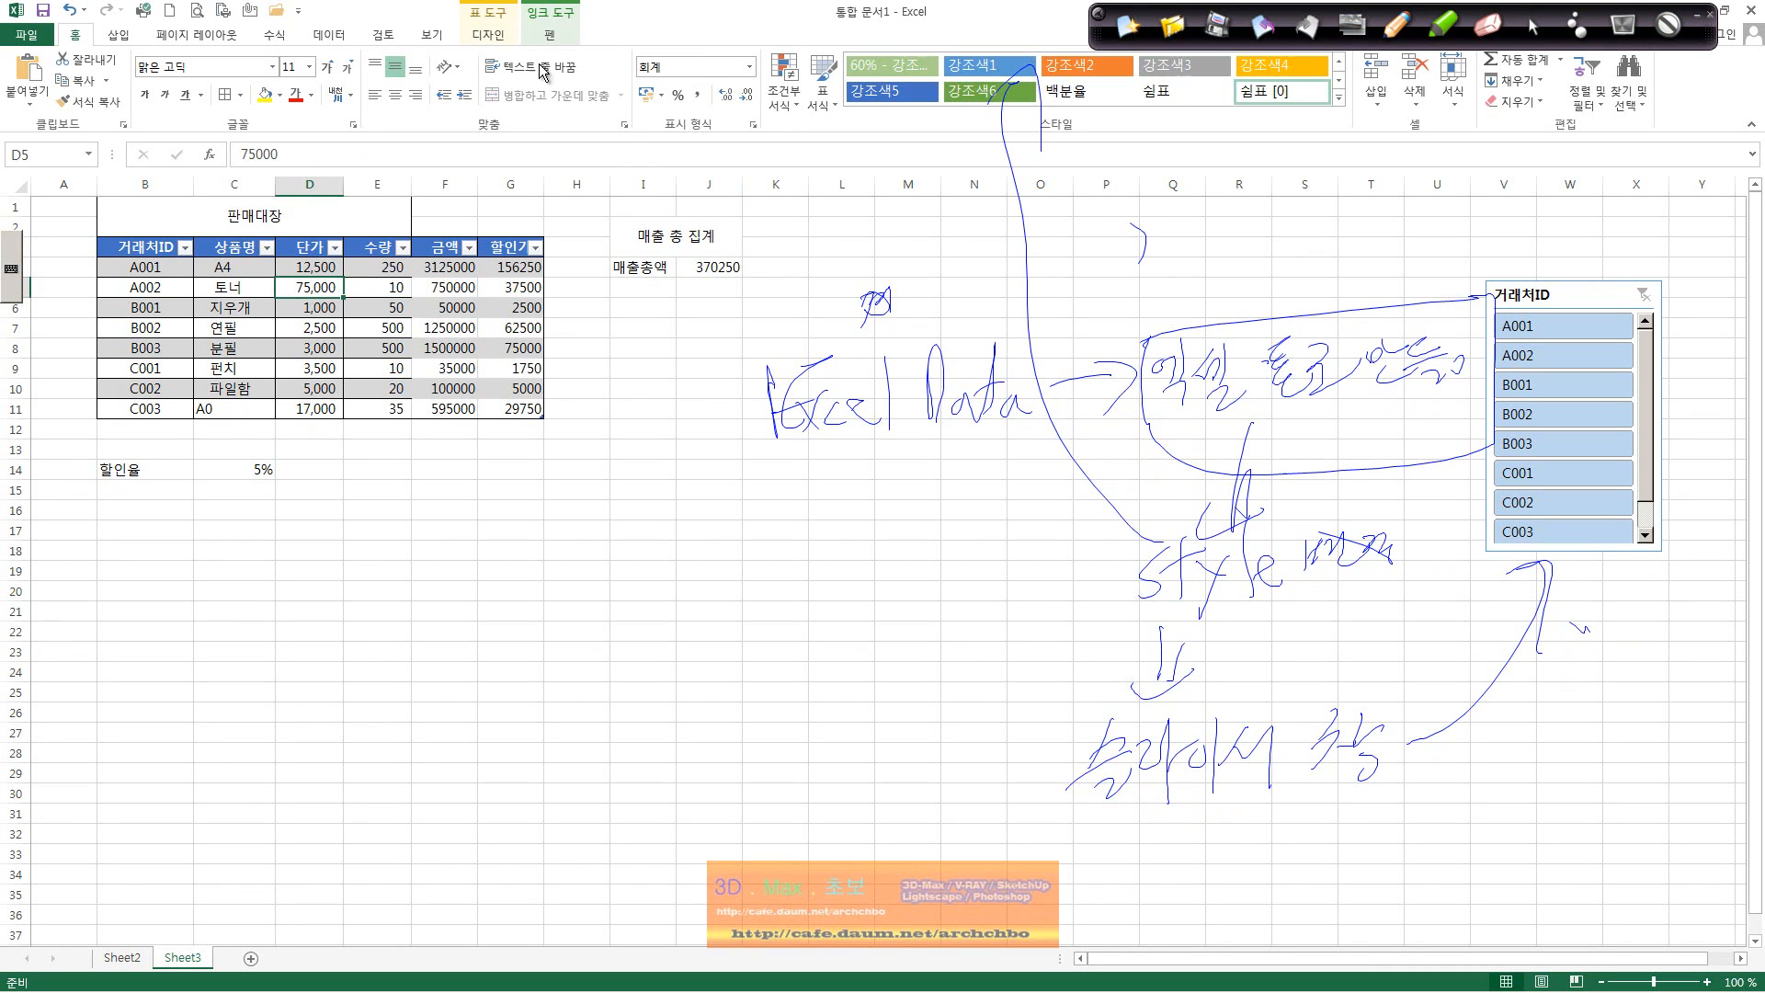
pyautogui.click(490, 35)
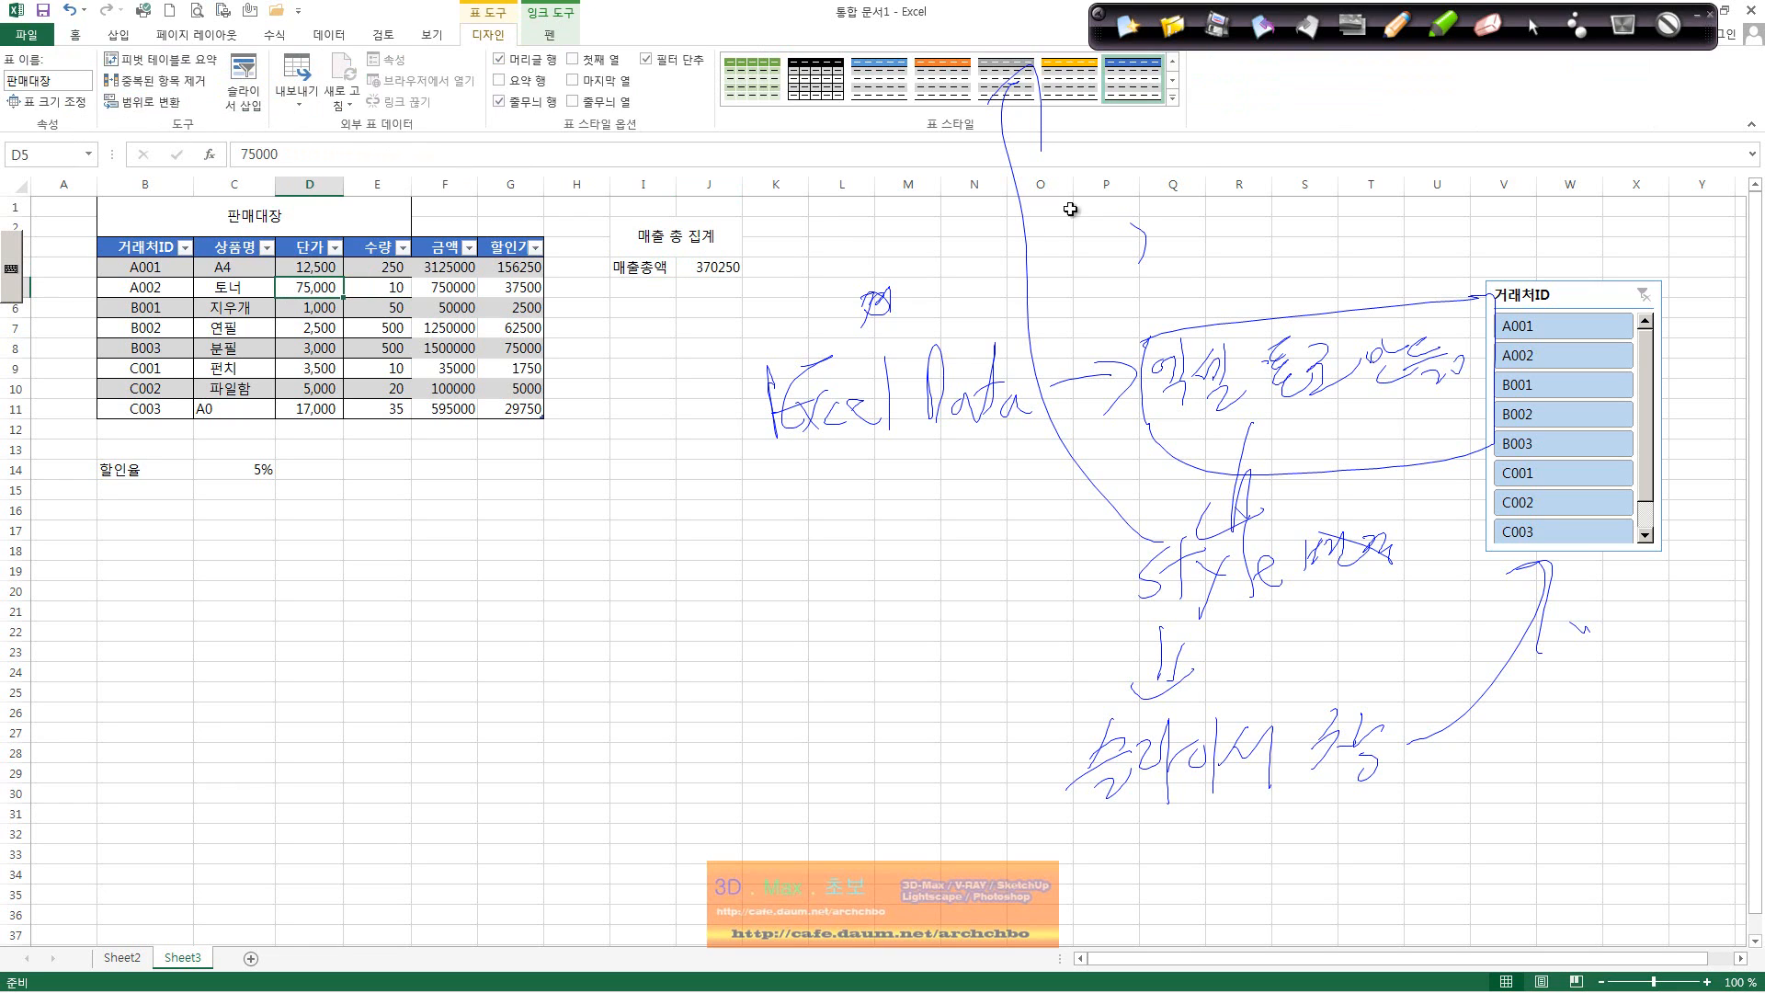
# Step: Handwrite a note about 계산된 열 below the slicer note and draw a downward arrow beside the 할인가 column
pyautogui.click(1399, 32)
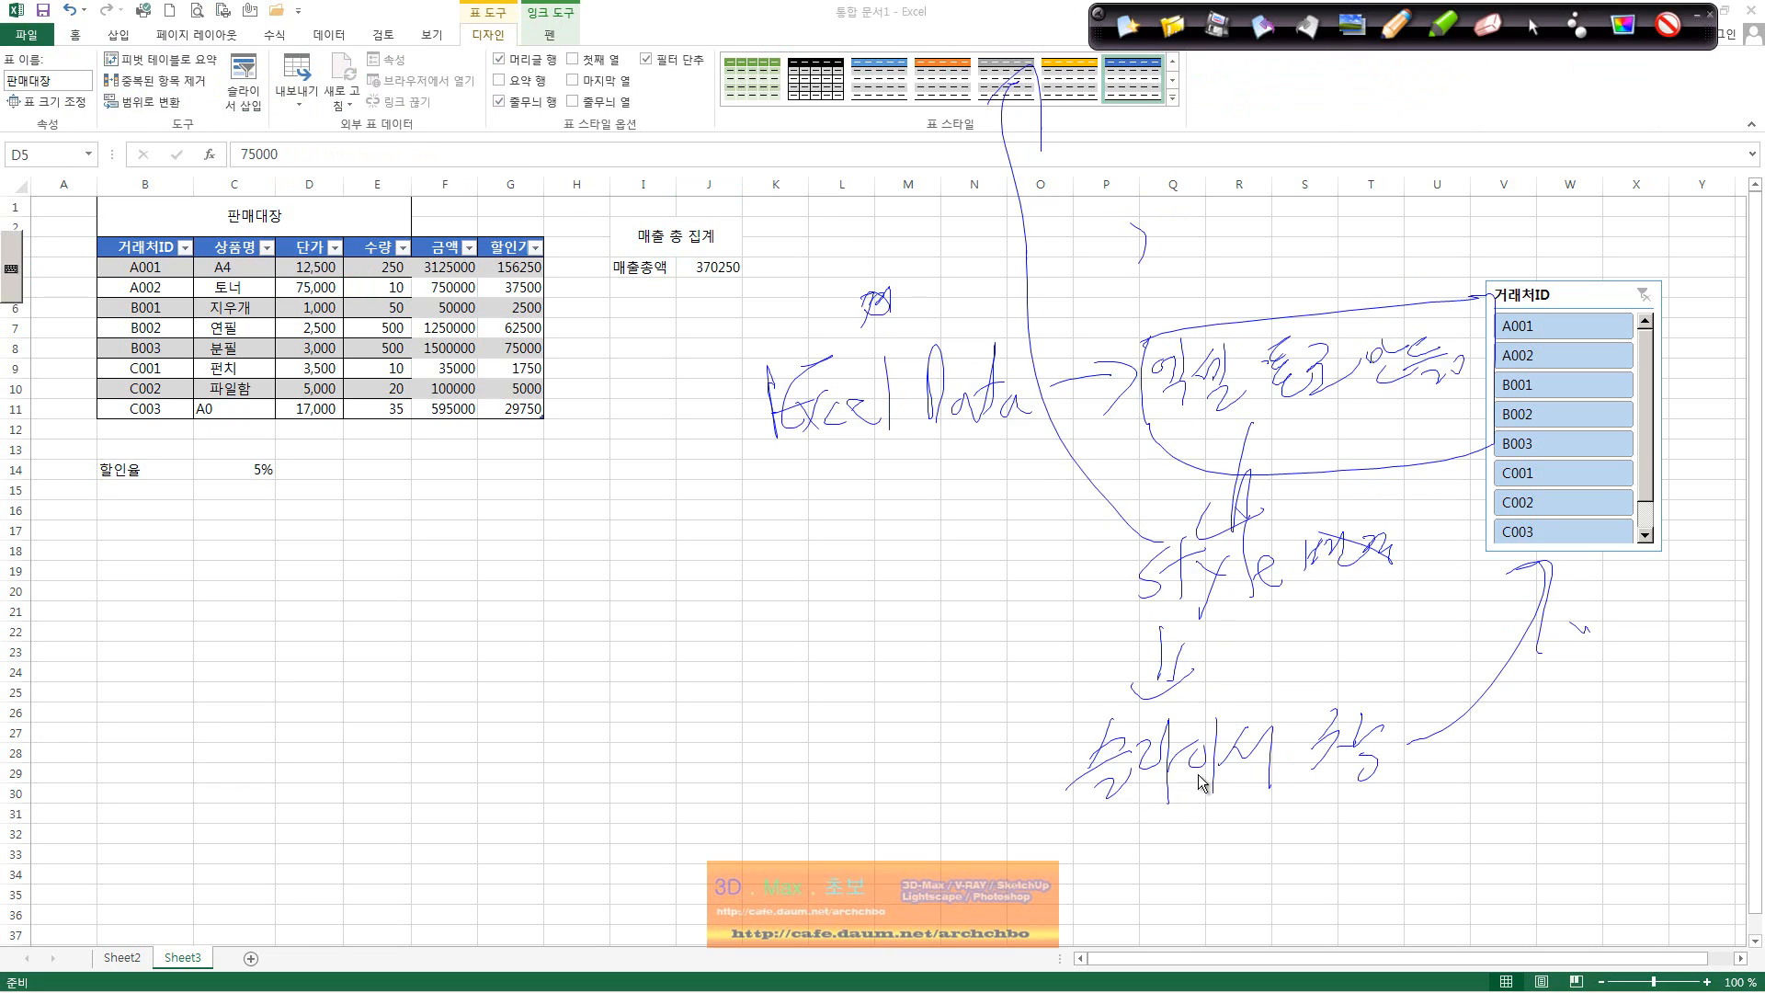
pyautogui.moveTo(1083, 838); pyautogui.dragTo(1128, 877)
pyautogui.moveTo(1161, 819)
pyautogui.mouseDown()
pyautogui.moveTo(1148, 849)
pyautogui.moveTo(1188, 838)
pyautogui.mouseUp()
pyautogui.moveTo(1210, 818)
pyautogui.mouseDown()
pyautogui.moveTo(1202, 847)
pyautogui.moveTo(1385, 828)
pyautogui.mouseUp()
pyautogui.moveTo(1385, 828)
pyautogui.mouseDown()
pyautogui.moveTo(1410, 836)
pyautogui.moveTo(1391, 865)
pyautogui.mouseUp()
pyautogui.moveTo(577, 240)
pyautogui.mouseDown()
pyautogui.moveTo(567, 395)
pyautogui.moveTo(632, 404)
pyautogui.mouseUp()
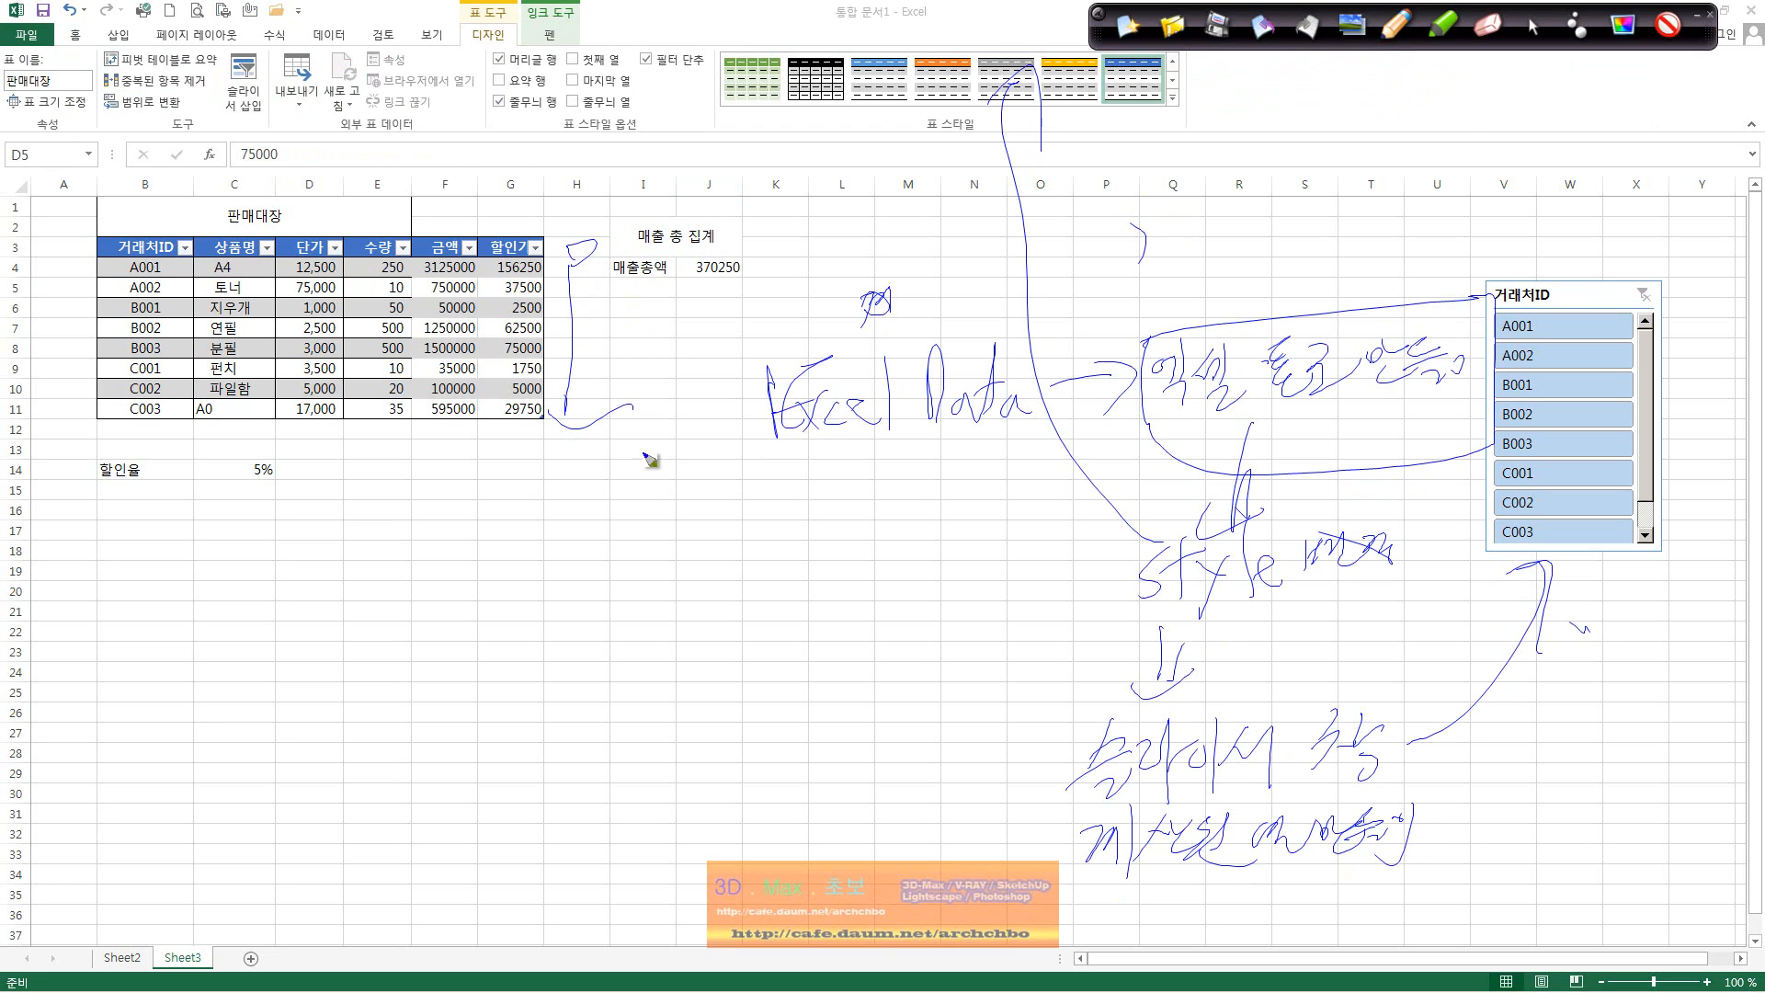
# Step: Handwrite "구조적 참조" below the "Excel Data" note and stop drawing
pyautogui.moveTo(703, 501)
pyautogui.mouseDown()
pyautogui.moveTo(726, 501)
pyautogui.moveTo(749, 556)
pyautogui.moveTo(813, 487)
pyautogui.moveTo(850, 549)
pyautogui.mouseUp()
pyautogui.moveTo(873, 480)
pyautogui.mouseDown()
pyautogui.moveTo(923, 528)
pyautogui.moveTo(983, 525)
pyautogui.mouseUp()
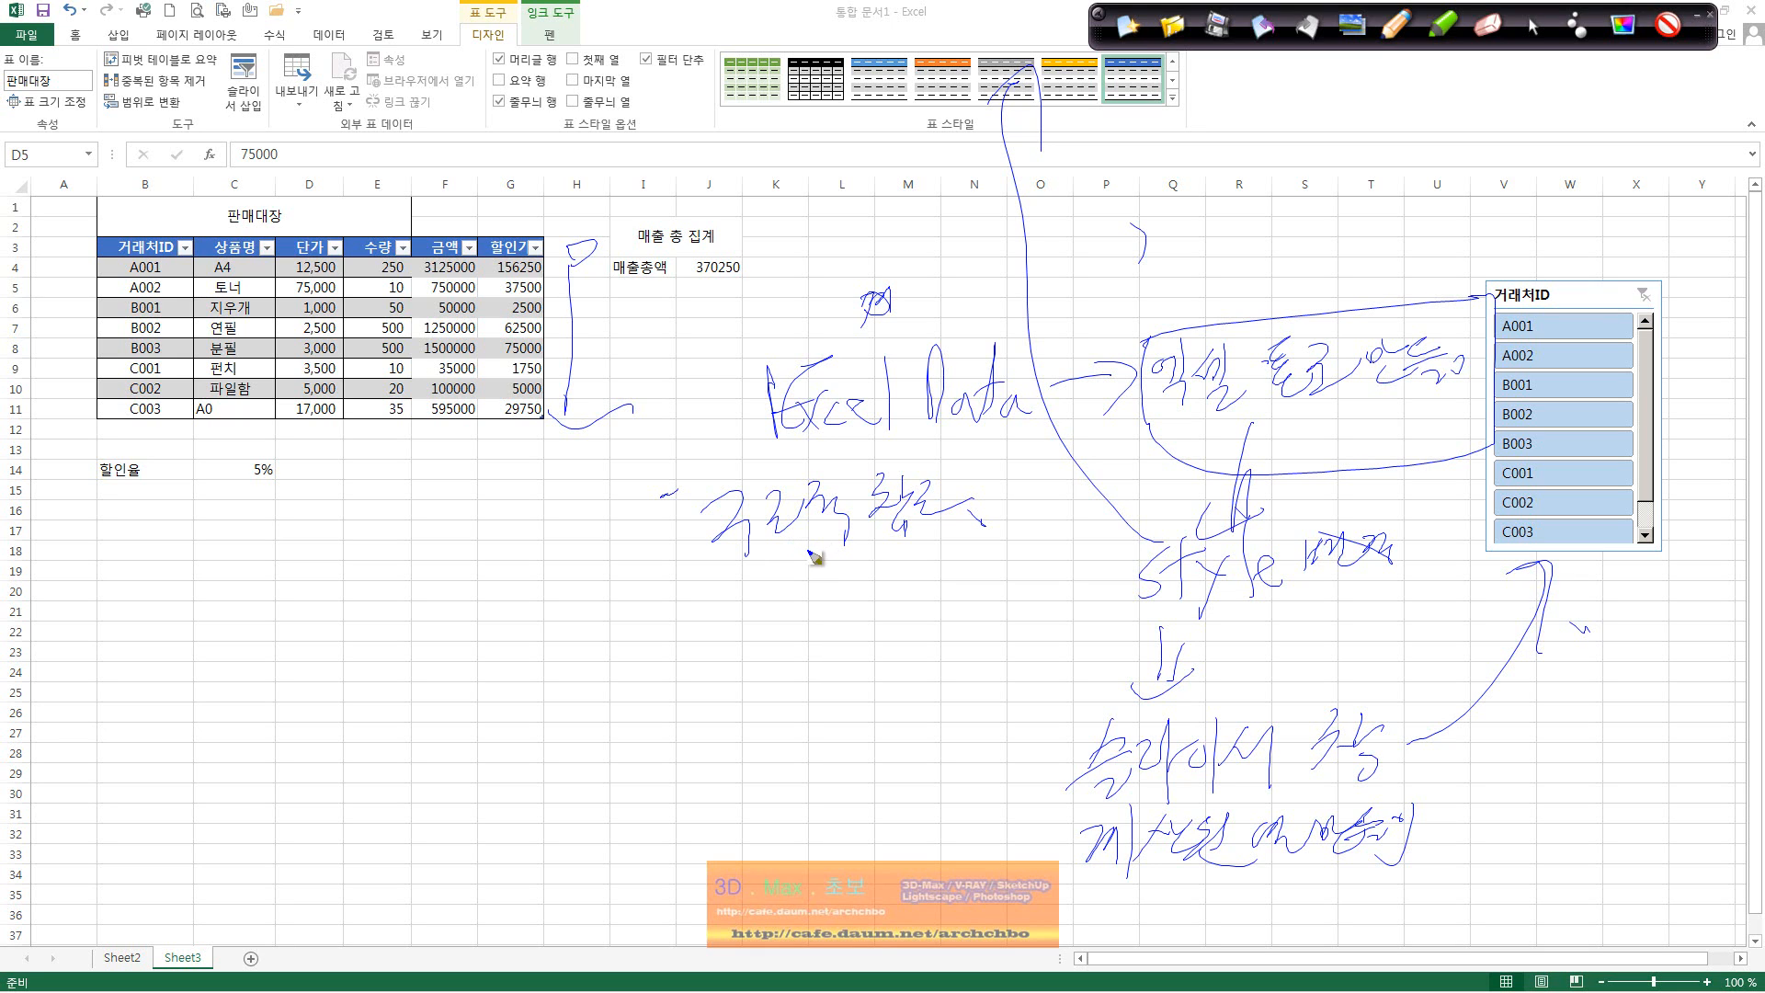
pyautogui.moveTo(822, 557); pyautogui.dragTo(829, 544)
pyautogui.click(1532, 27)
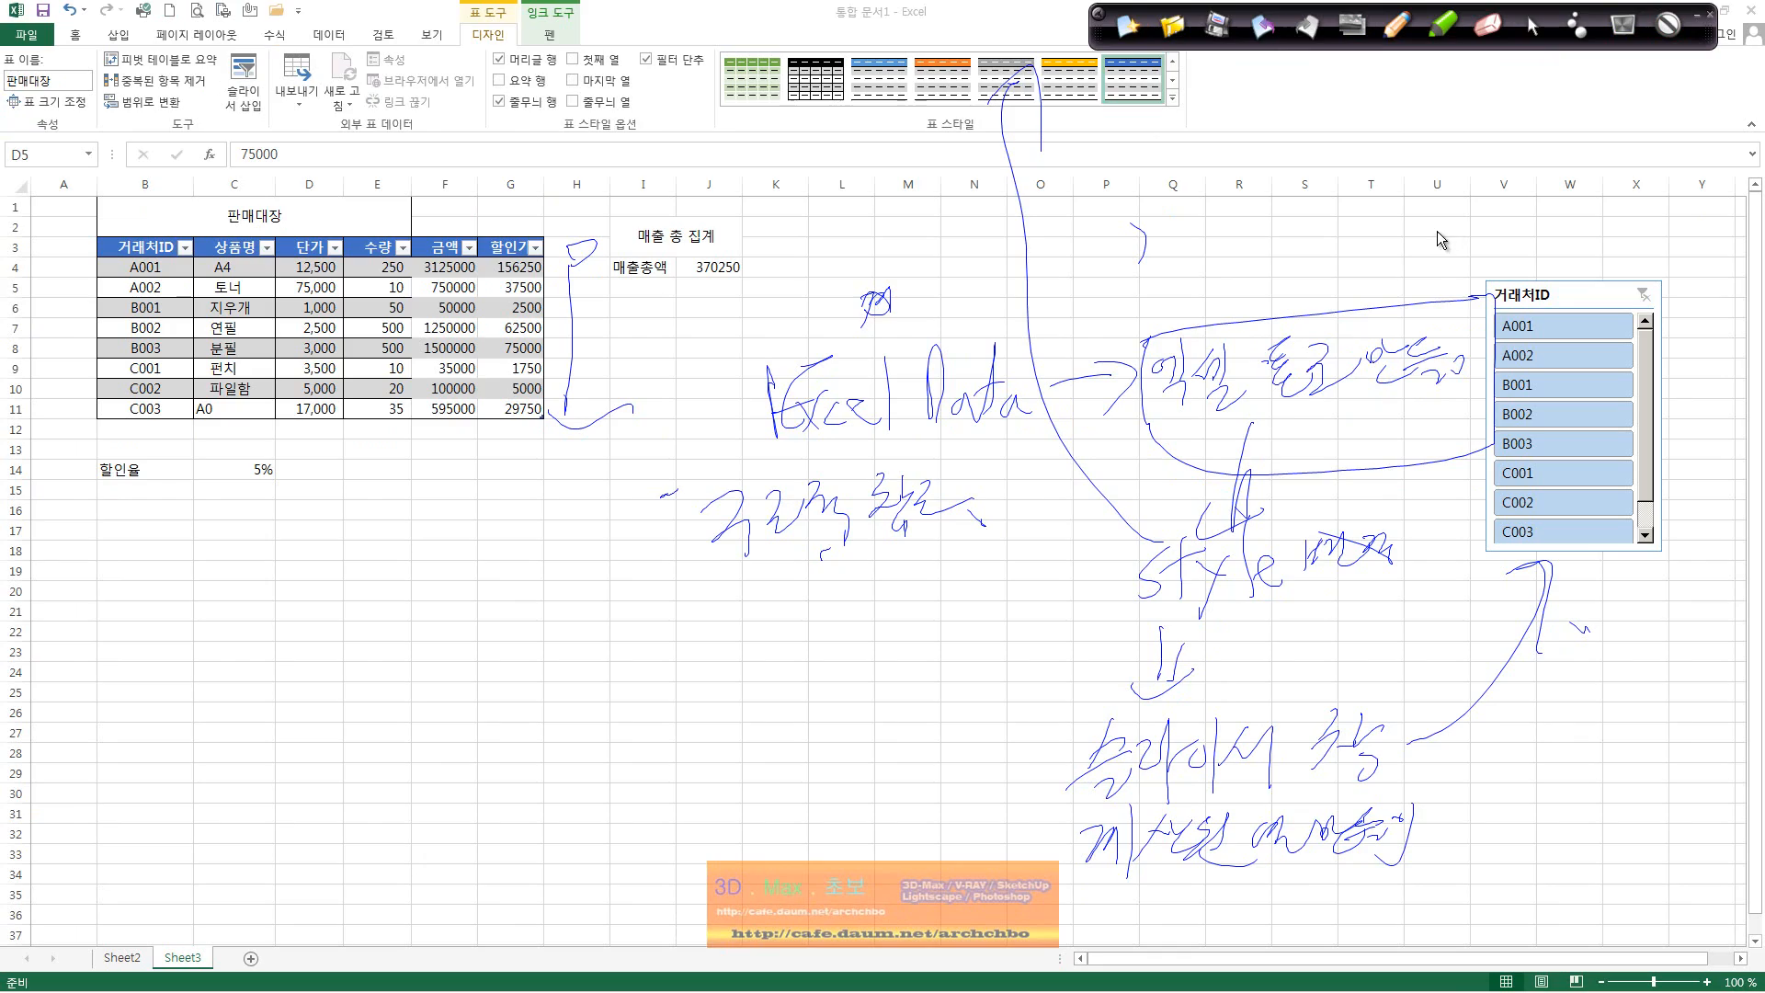